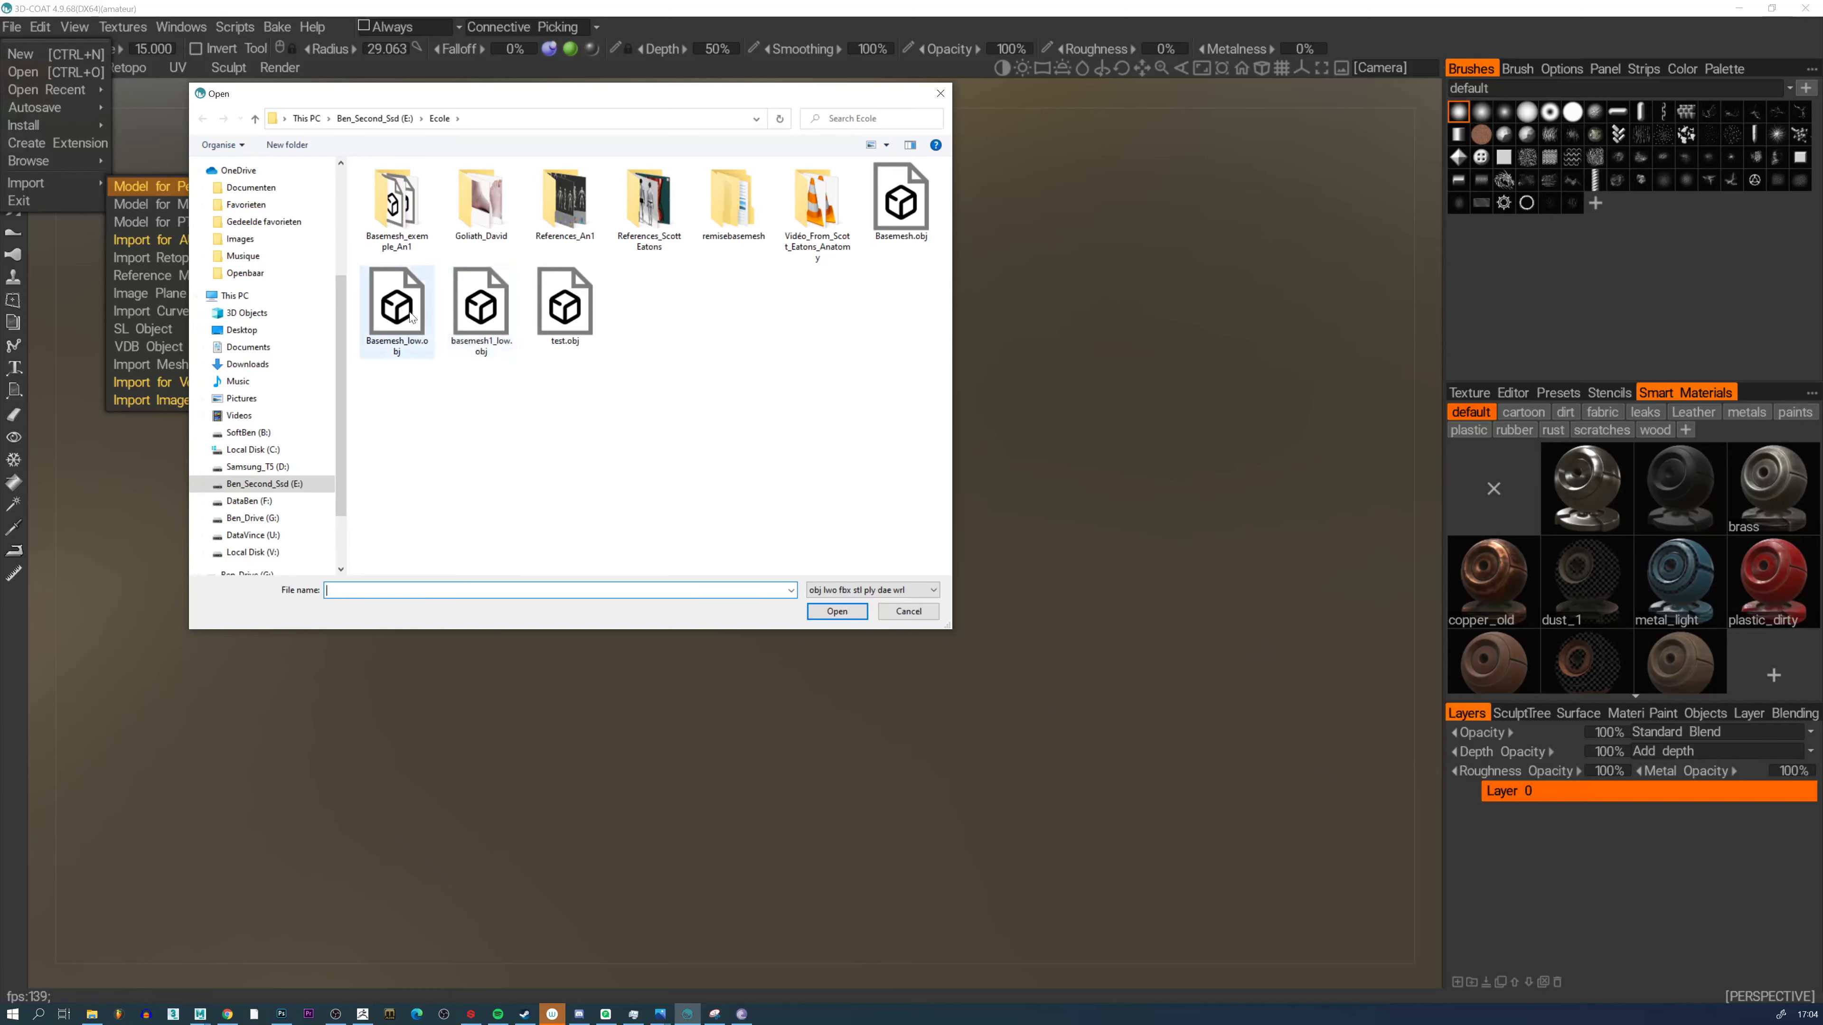
# Import Basemesh_low.obj for per-pixel painting with the UVs kept and 2048 textures, and show it in the UV workspace
pyautogui.doubleClick(411, 317)
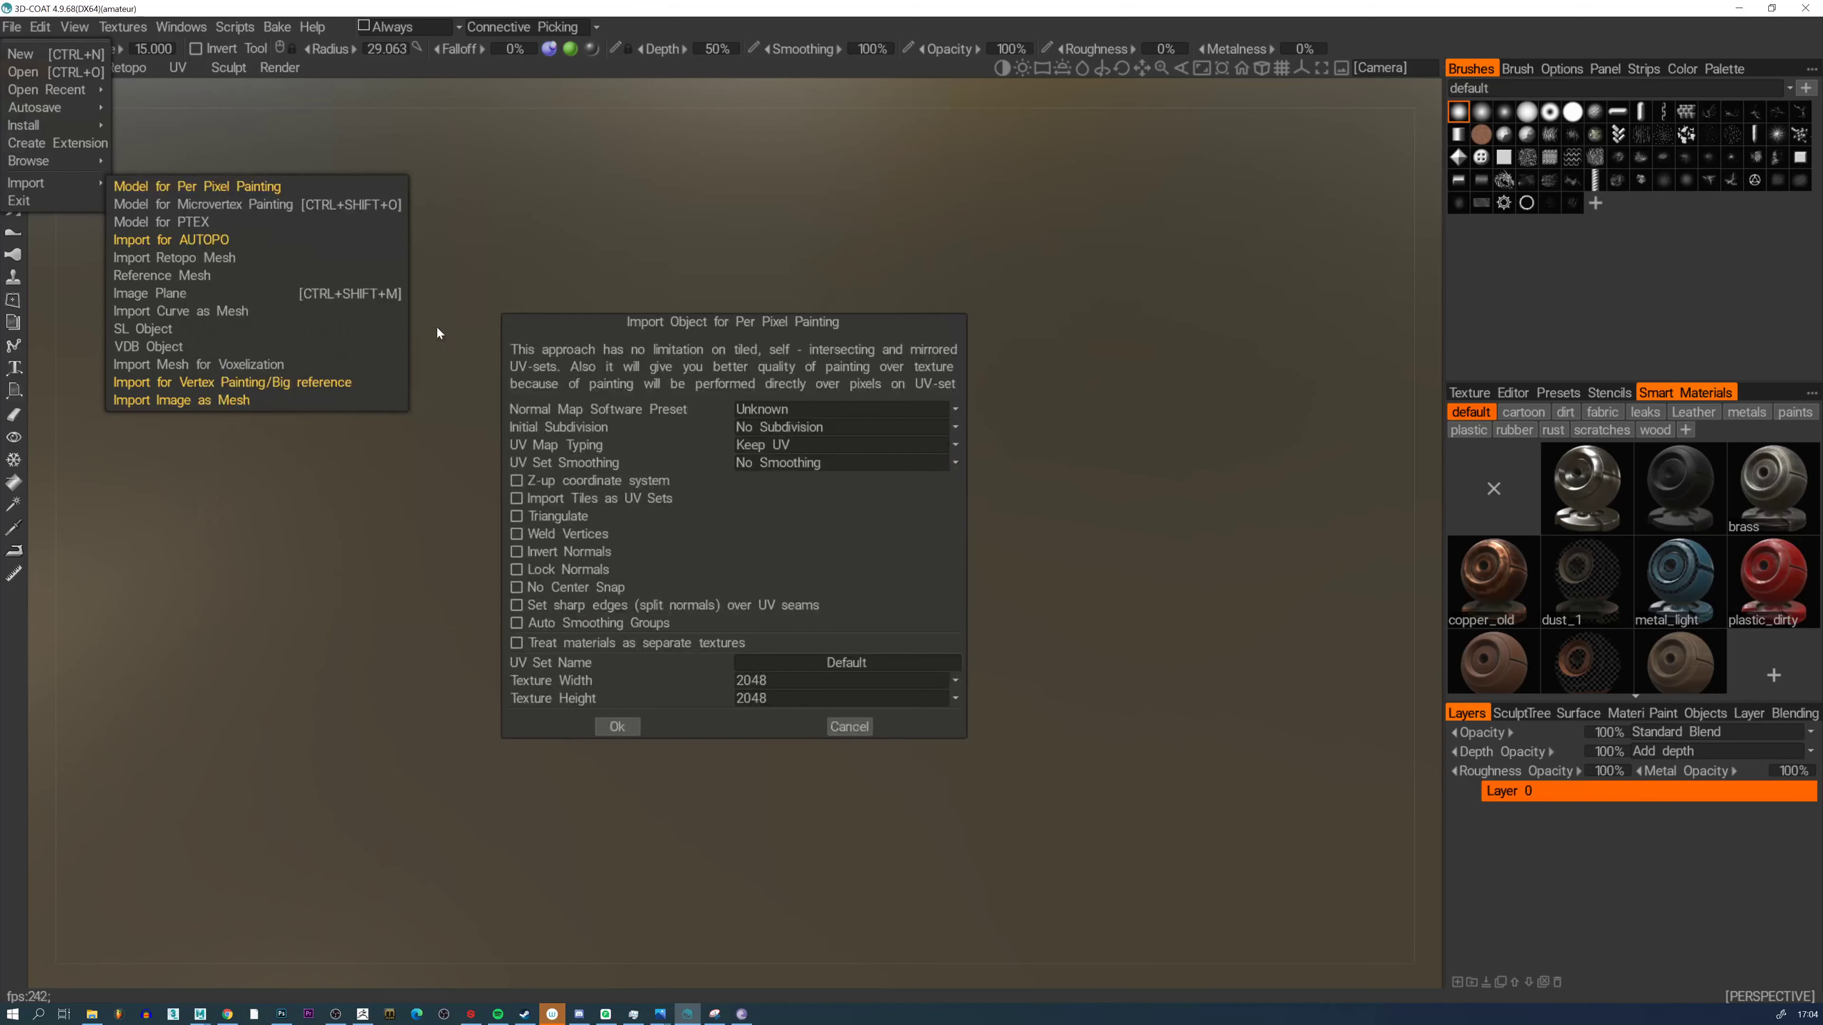
pyautogui.click(627, 729)
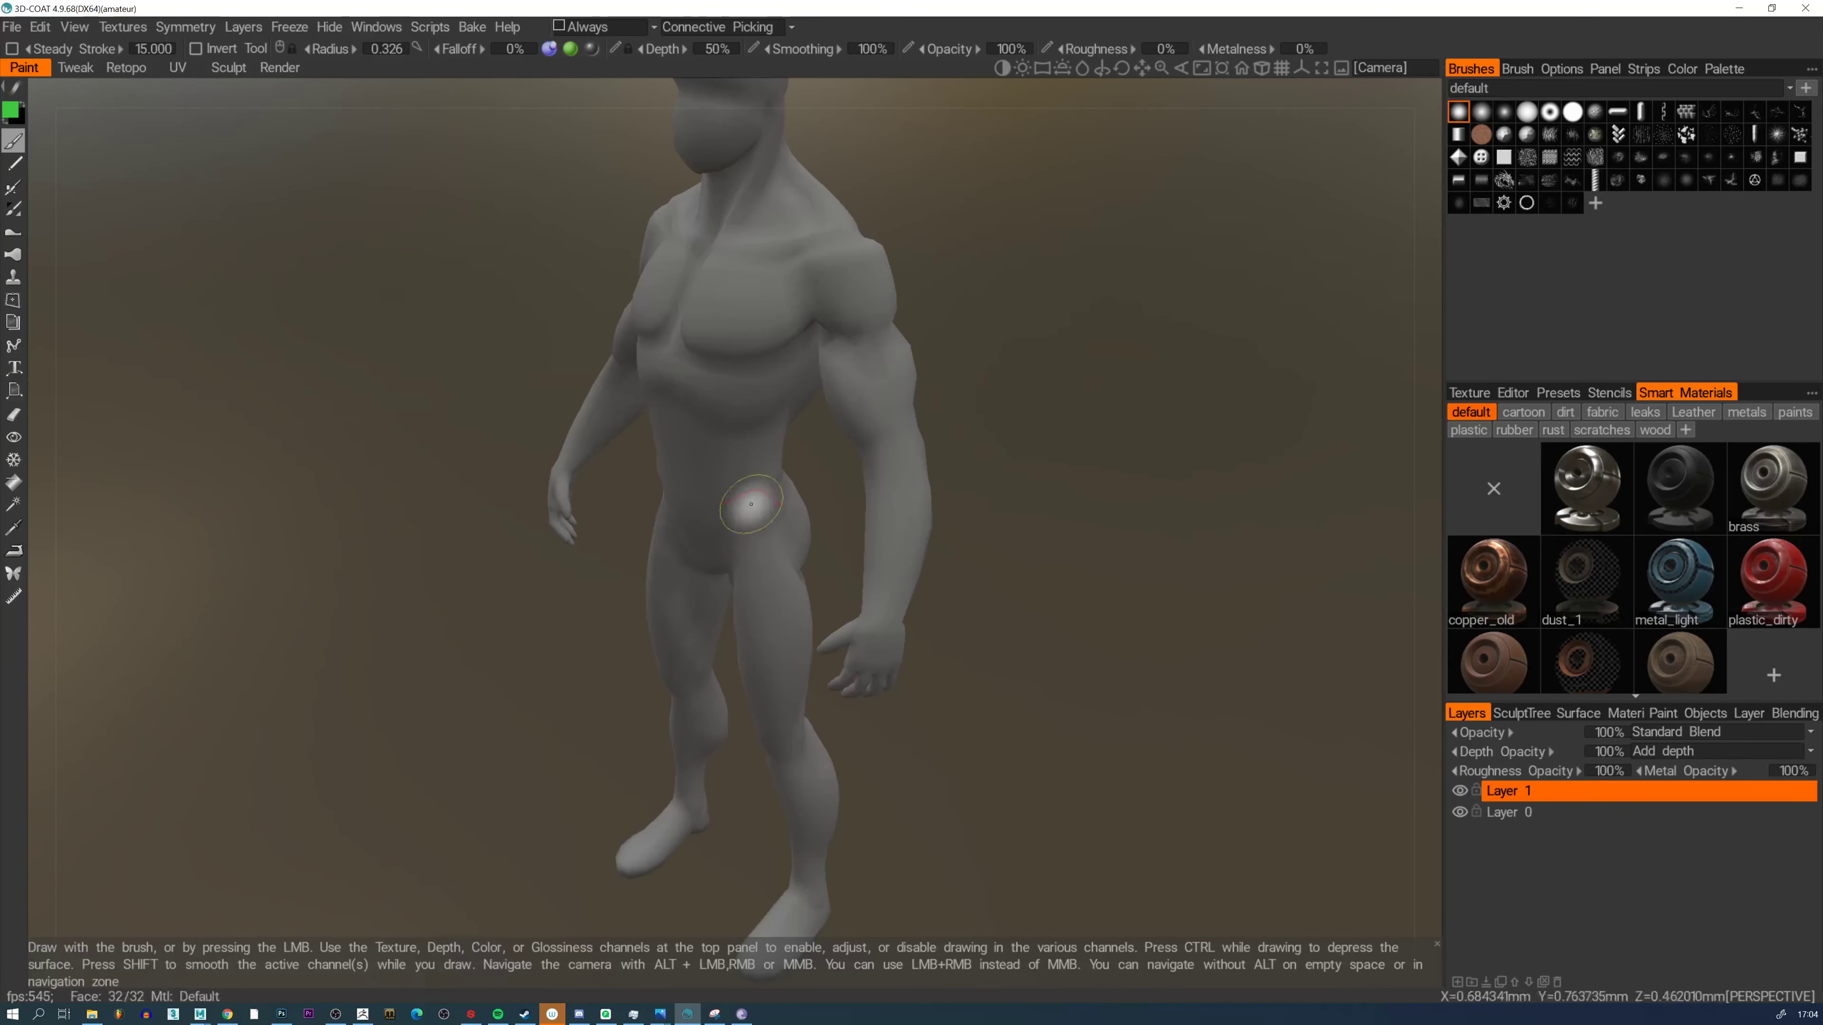
pyautogui.click(177, 67)
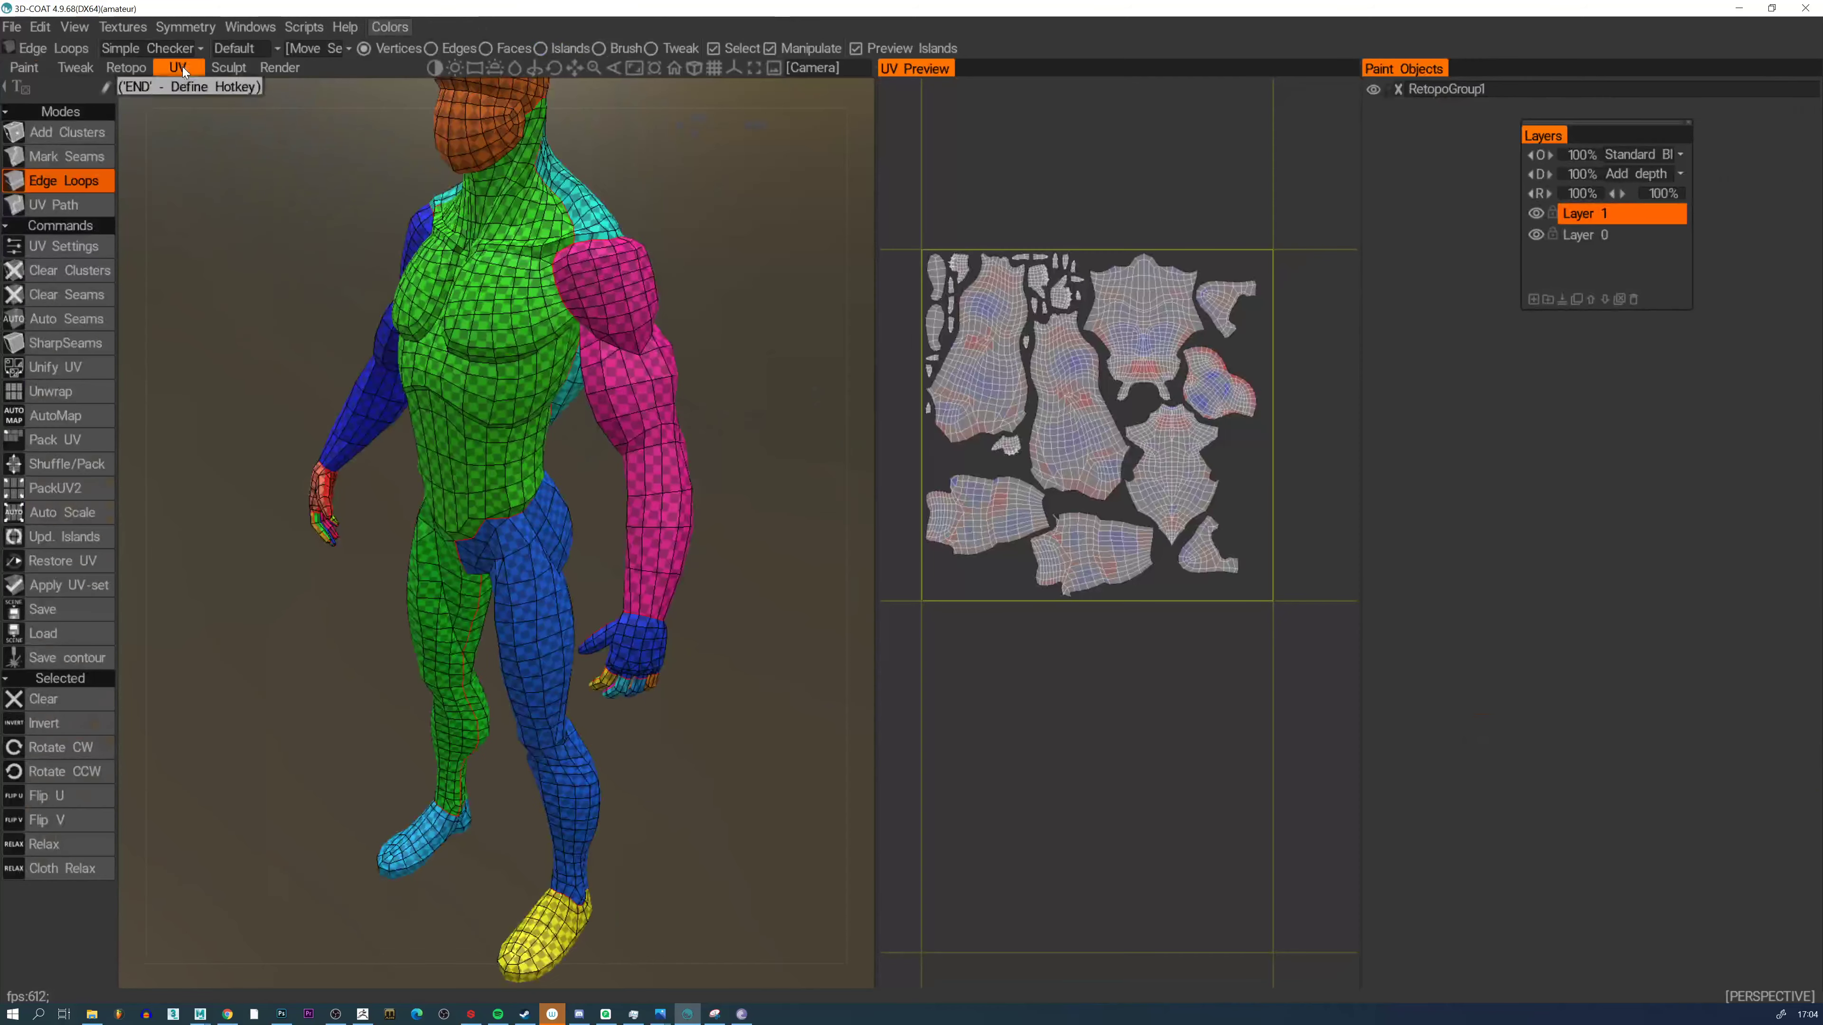
pyautogui.click(126, 67)
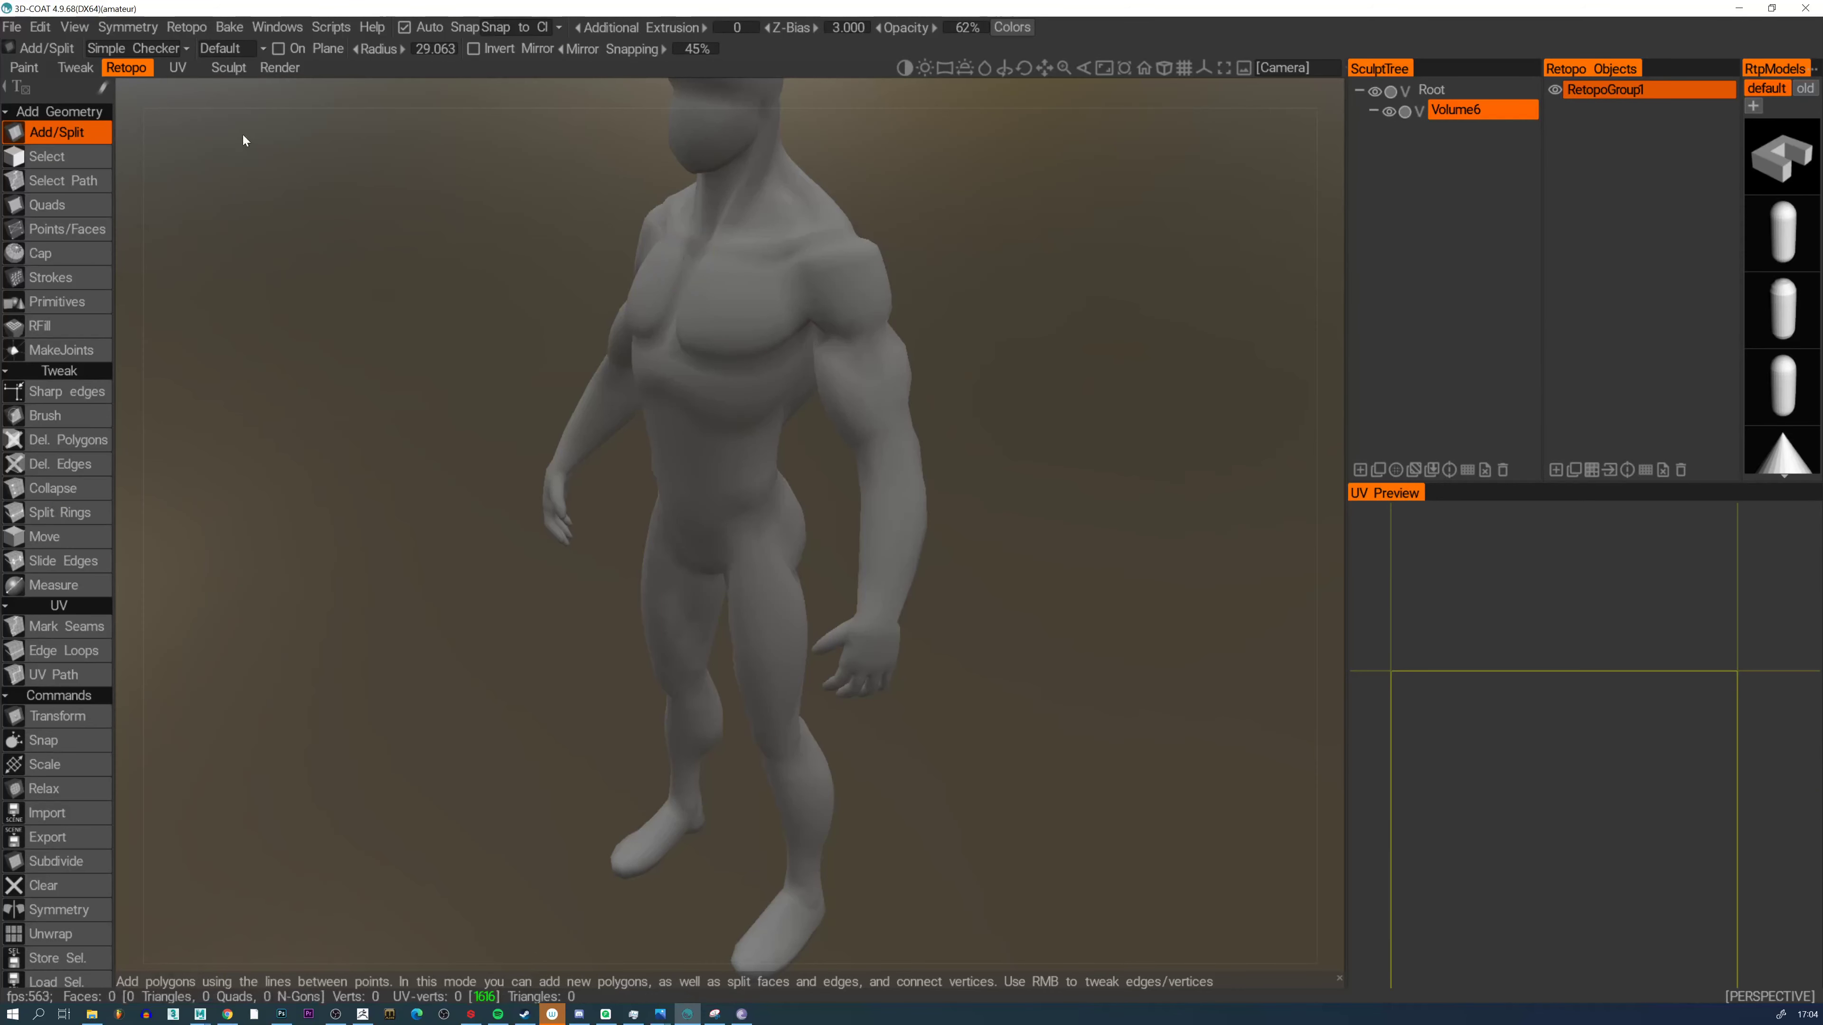
pyautogui.click(179, 67)
pyautogui.keyDown('alt'); pyautogui.moveTo(618, 451); pyautogui.dragTo(742, 599); pyautogui.keyUp('alt')
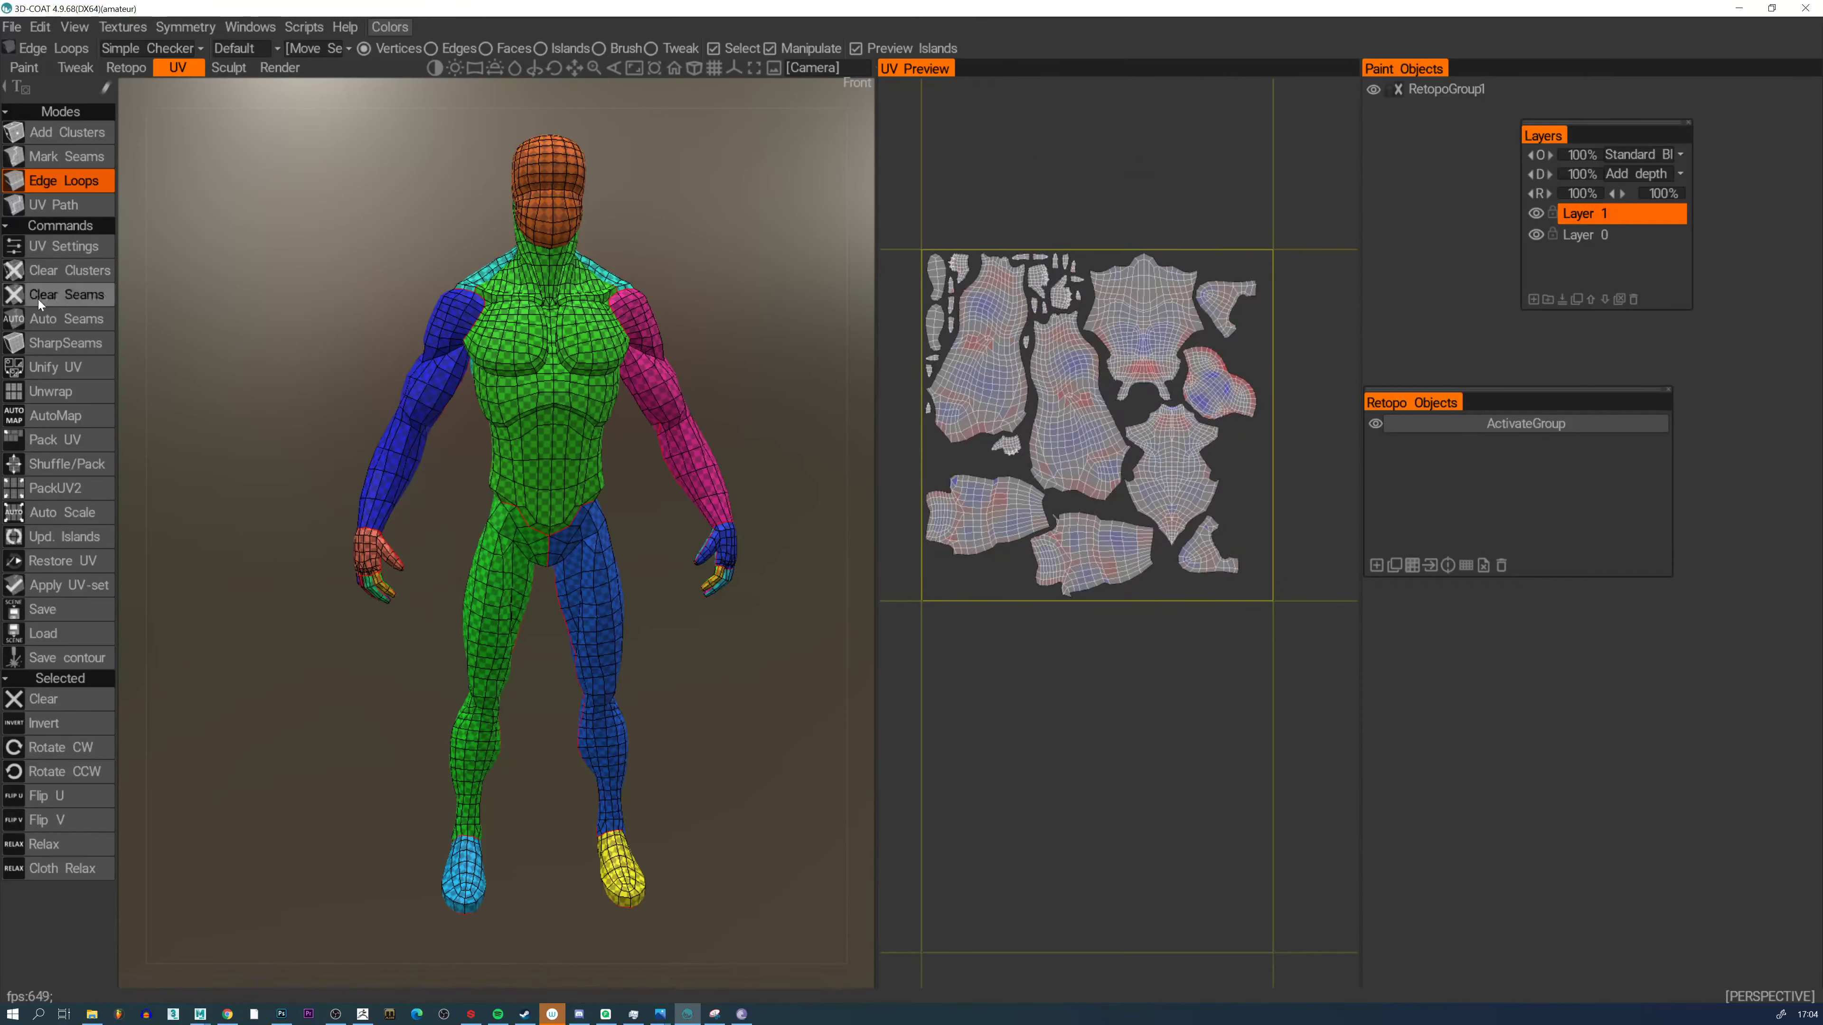
# Clear all existing seams from the figure and unwrap it again as a single UV island
pyautogui.click(62, 297)
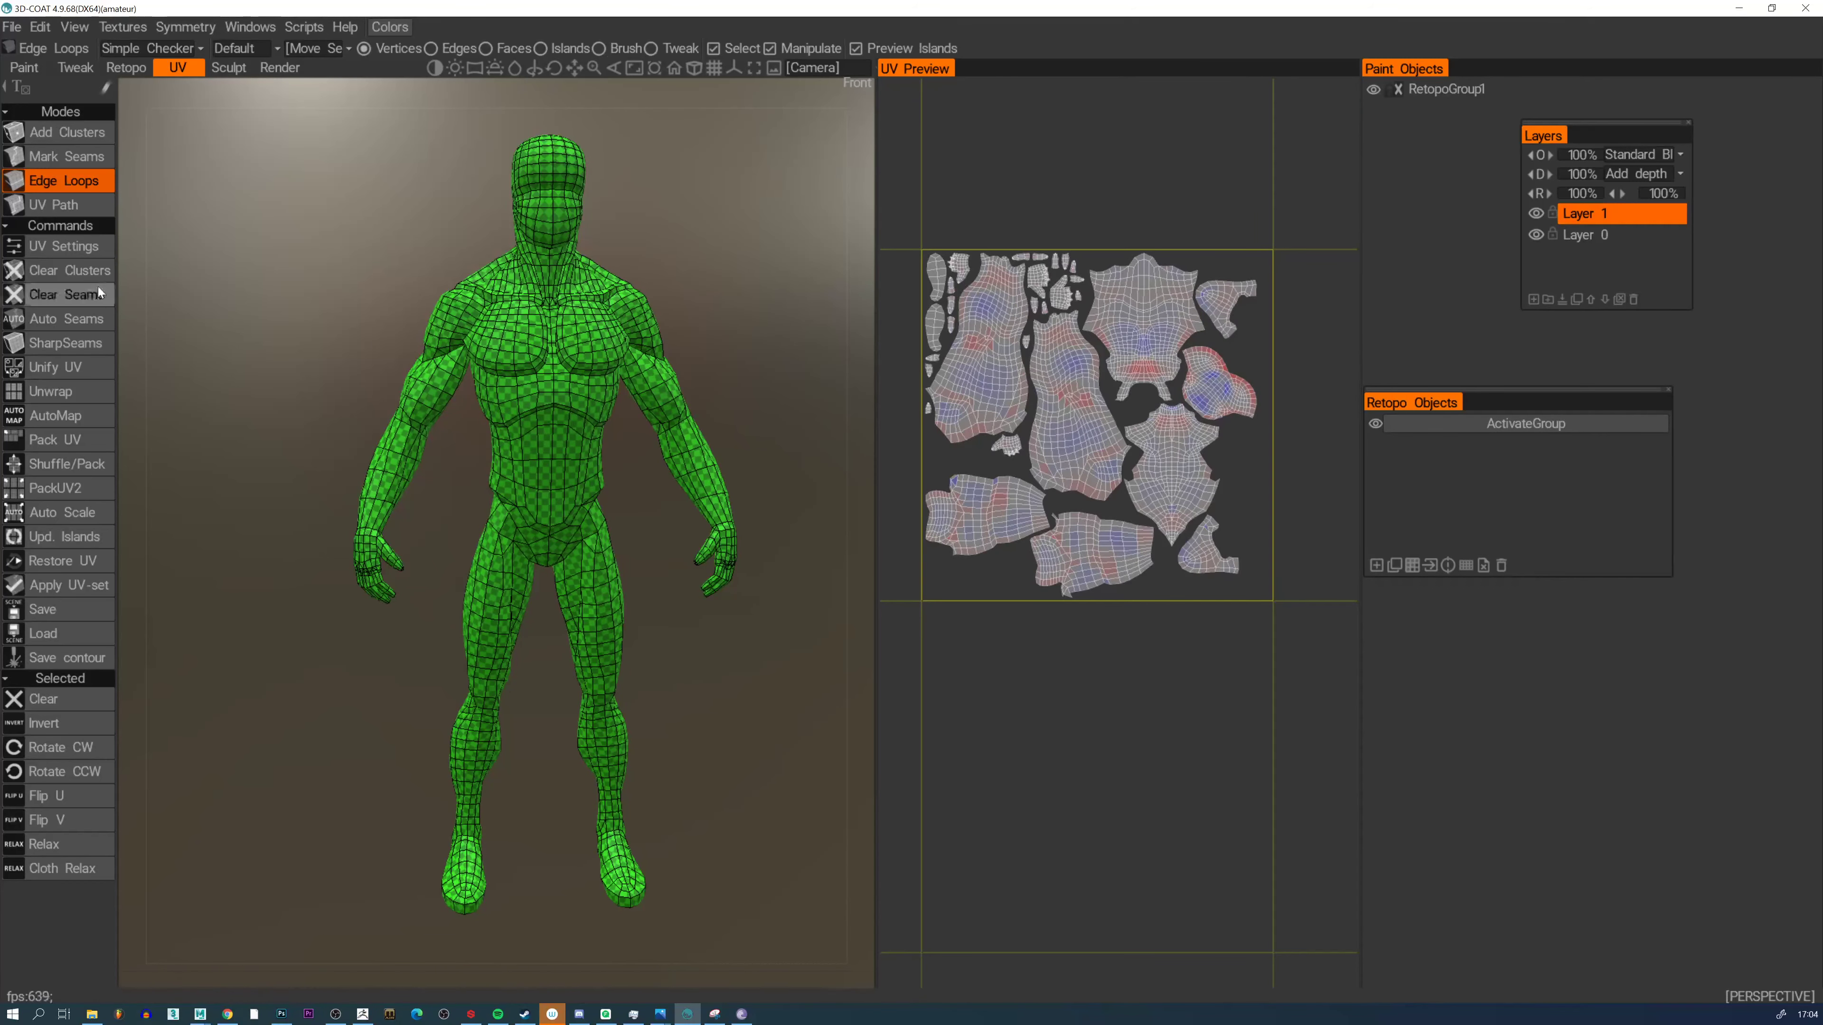
pyautogui.click(73, 390)
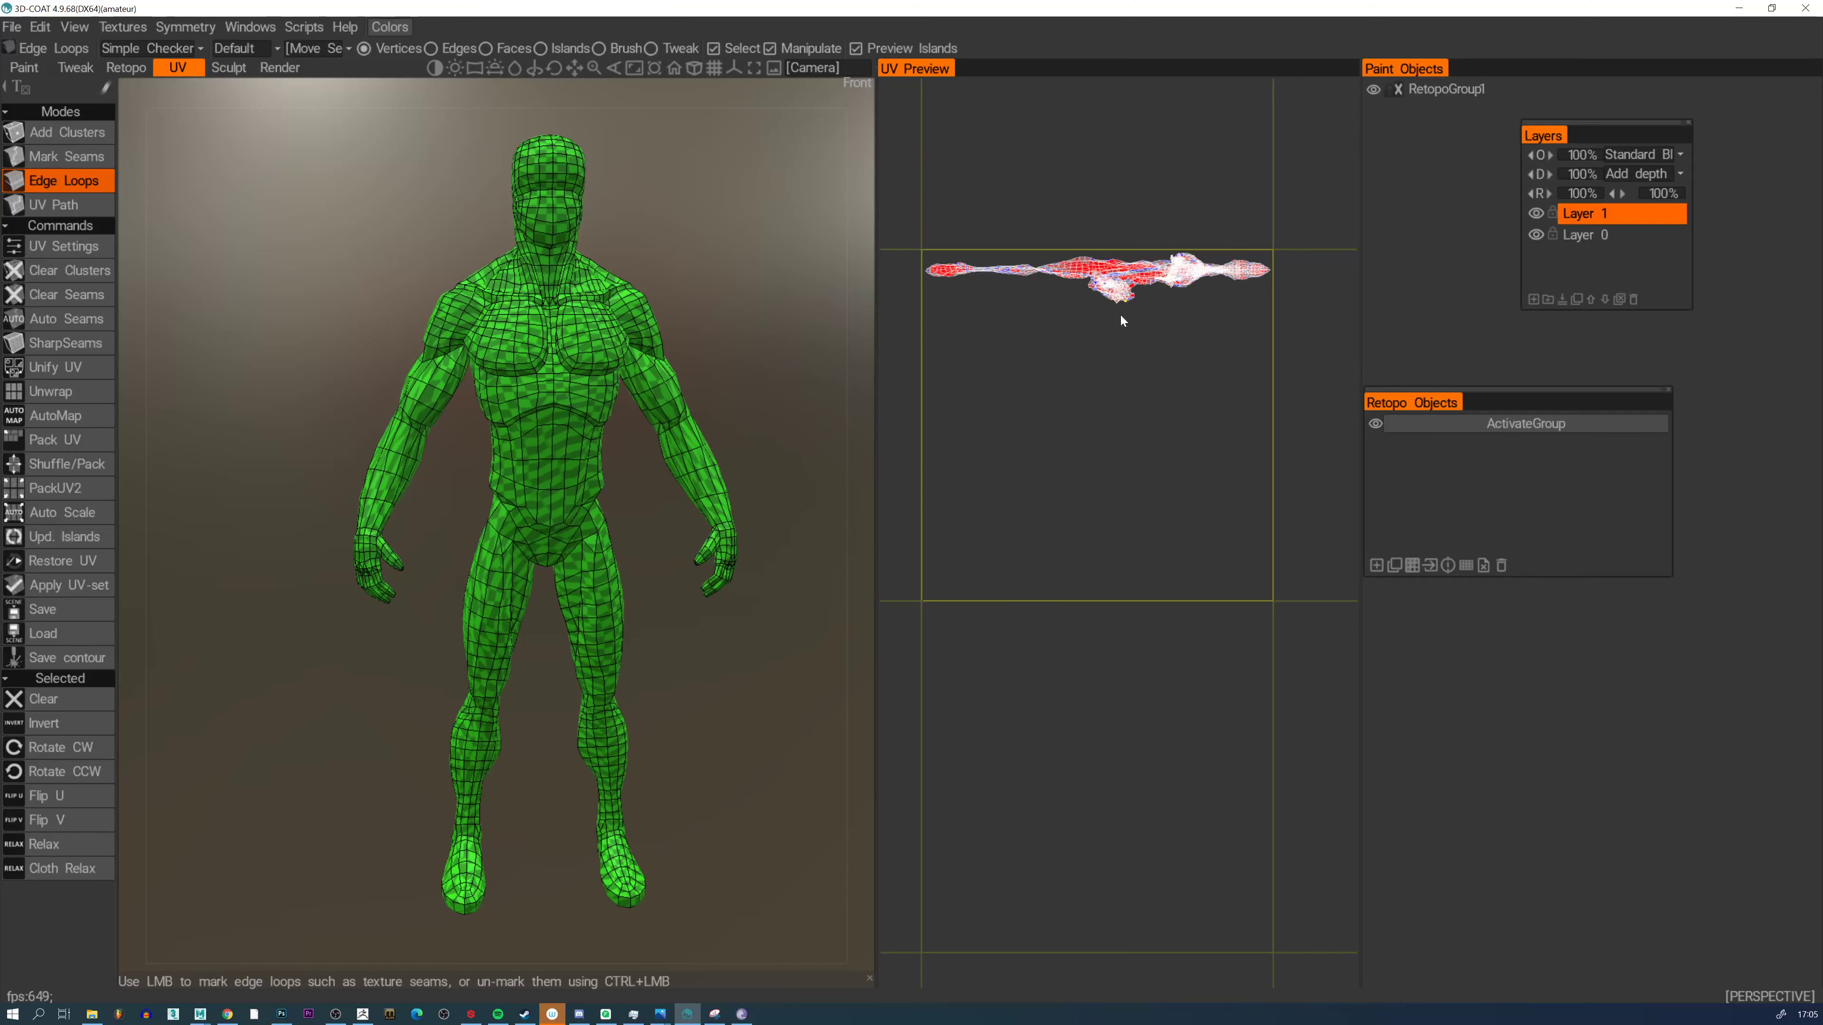
pyautogui.keyDown('alt'); pyautogui.moveTo(1075, 291); pyautogui.dragTo(1091, 297, button='right'); pyautogui.keyUp('alt')
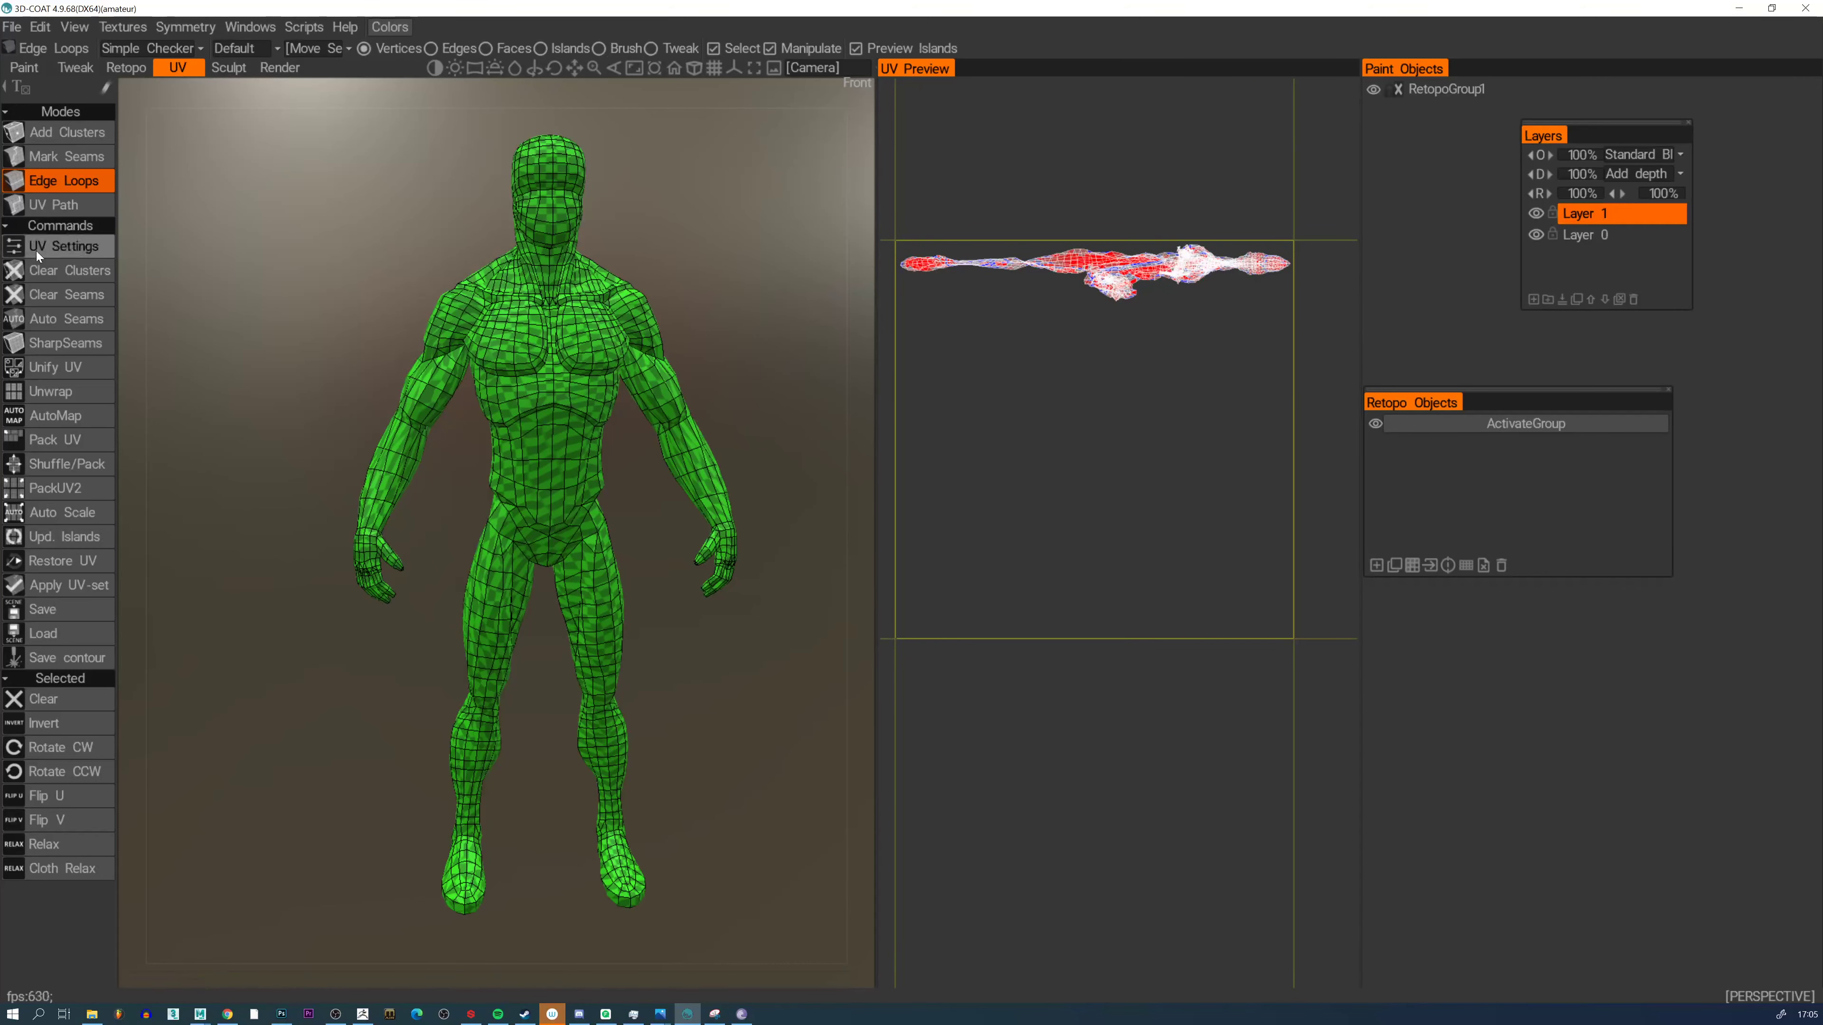
# Mark a horizontal seam around the back of the head where the skull meets the neck, reaching both sides
pyautogui.click(73, 137)
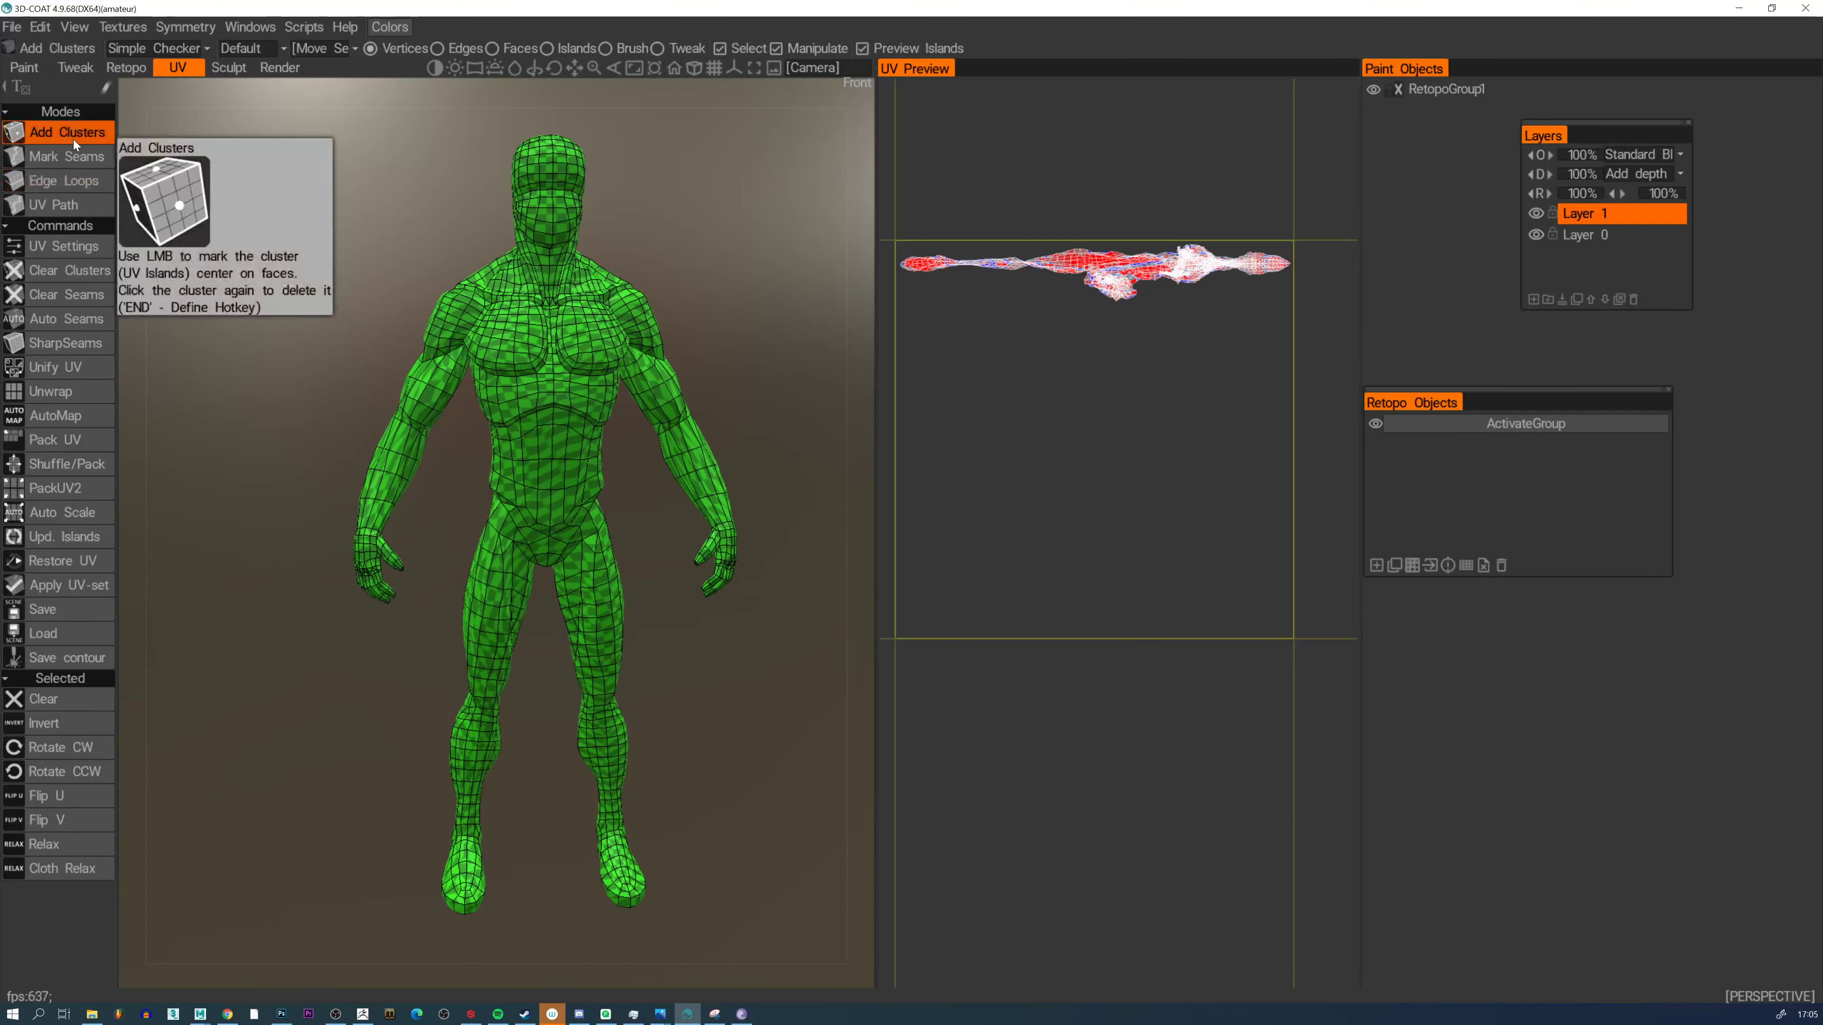
pyautogui.keyDown('alt'); pyautogui.moveTo(431, 301); pyautogui.dragTo(510, 251, button='right'); pyautogui.keyUp('alt')
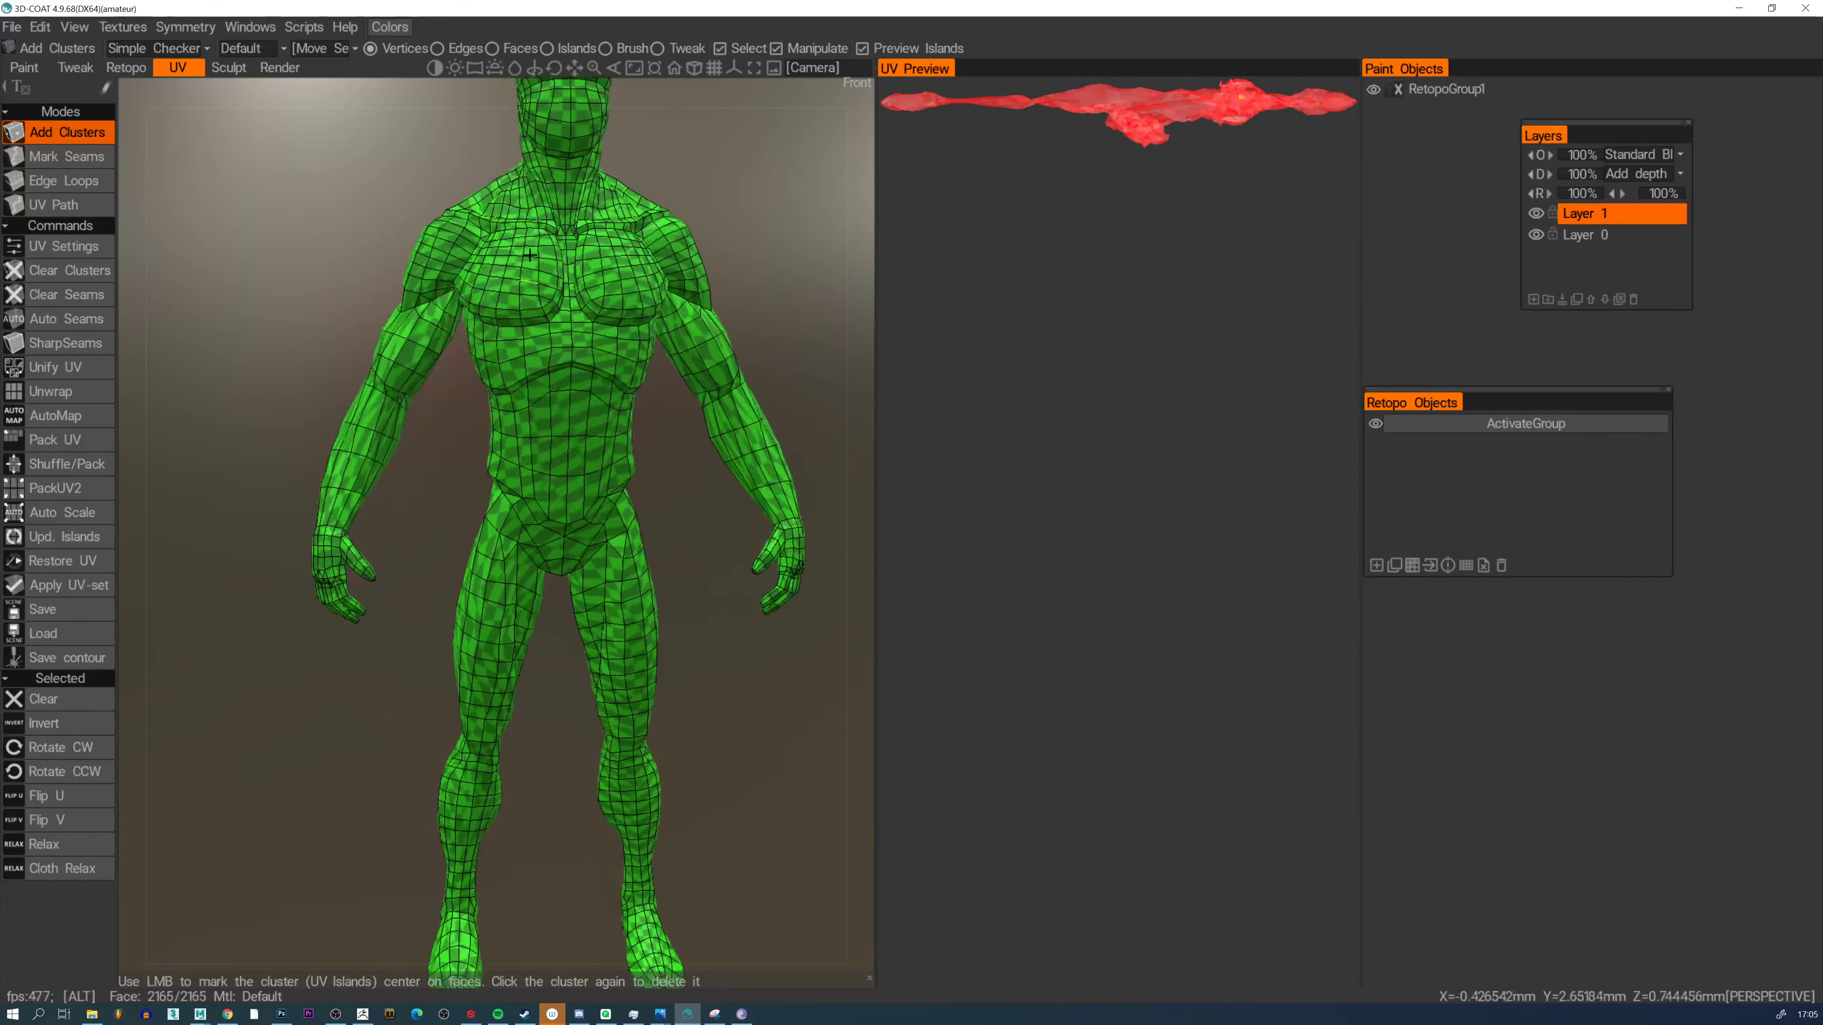
pyautogui.keyDown('alt'); pyautogui.moveTo(509, 252); pyautogui.dragTo(404, 456, button='middle'); pyautogui.keyUp('alt')
pyautogui.keyDown('alt'); pyautogui.moveTo(404, 456); pyautogui.dragTo(600, 413); pyautogui.keyUp('alt')
pyautogui.keyDown('alt'); pyautogui.moveTo(432, 355); pyautogui.dragTo(521, 411, button='middle'); pyautogui.keyUp('alt')
pyautogui.keyDown('alt'); pyautogui.moveTo(473, 431); pyautogui.dragTo(520, 533, button='right'); pyautogui.keyUp('alt')
pyautogui.keyDown('alt'); pyautogui.moveTo(402, 375); pyautogui.dragTo(631, 556, button='middle'); pyautogui.keyUp('alt')
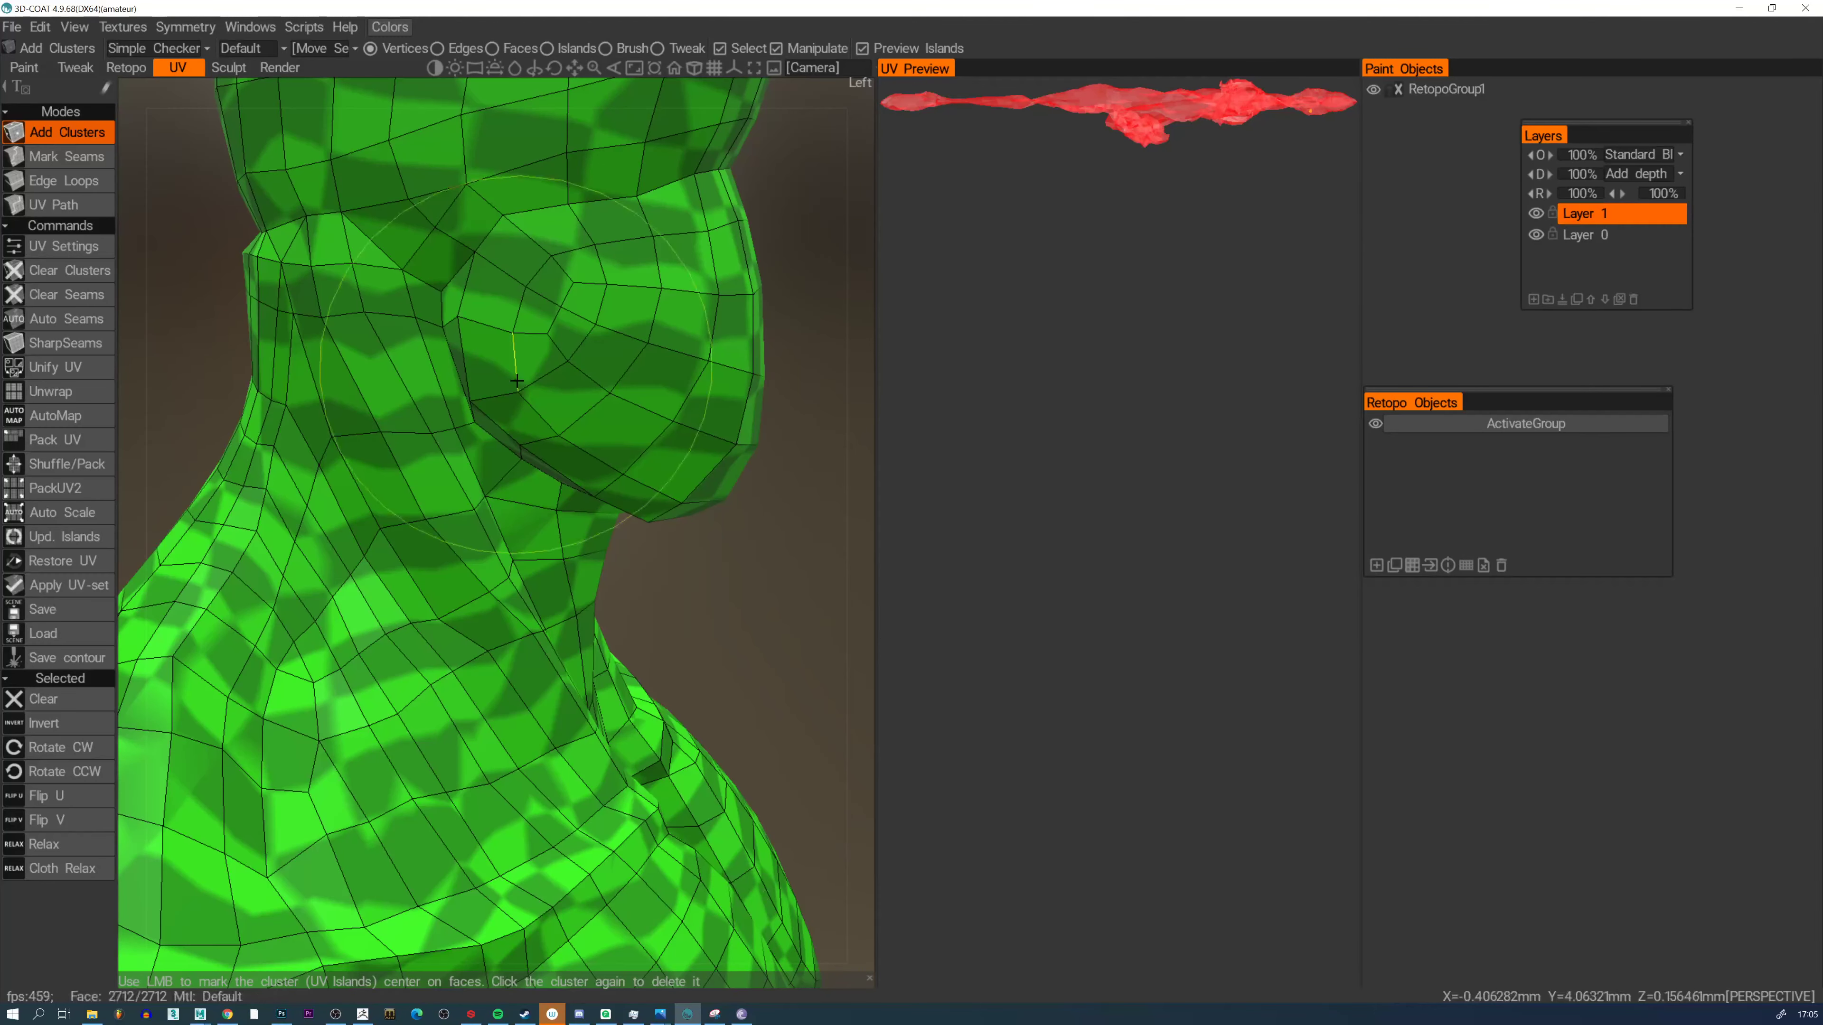
pyautogui.keyDown('alt'); pyautogui.moveTo(475, 360); pyautogui.dragTo(511, 350); pyautogui.keyUp('alt')
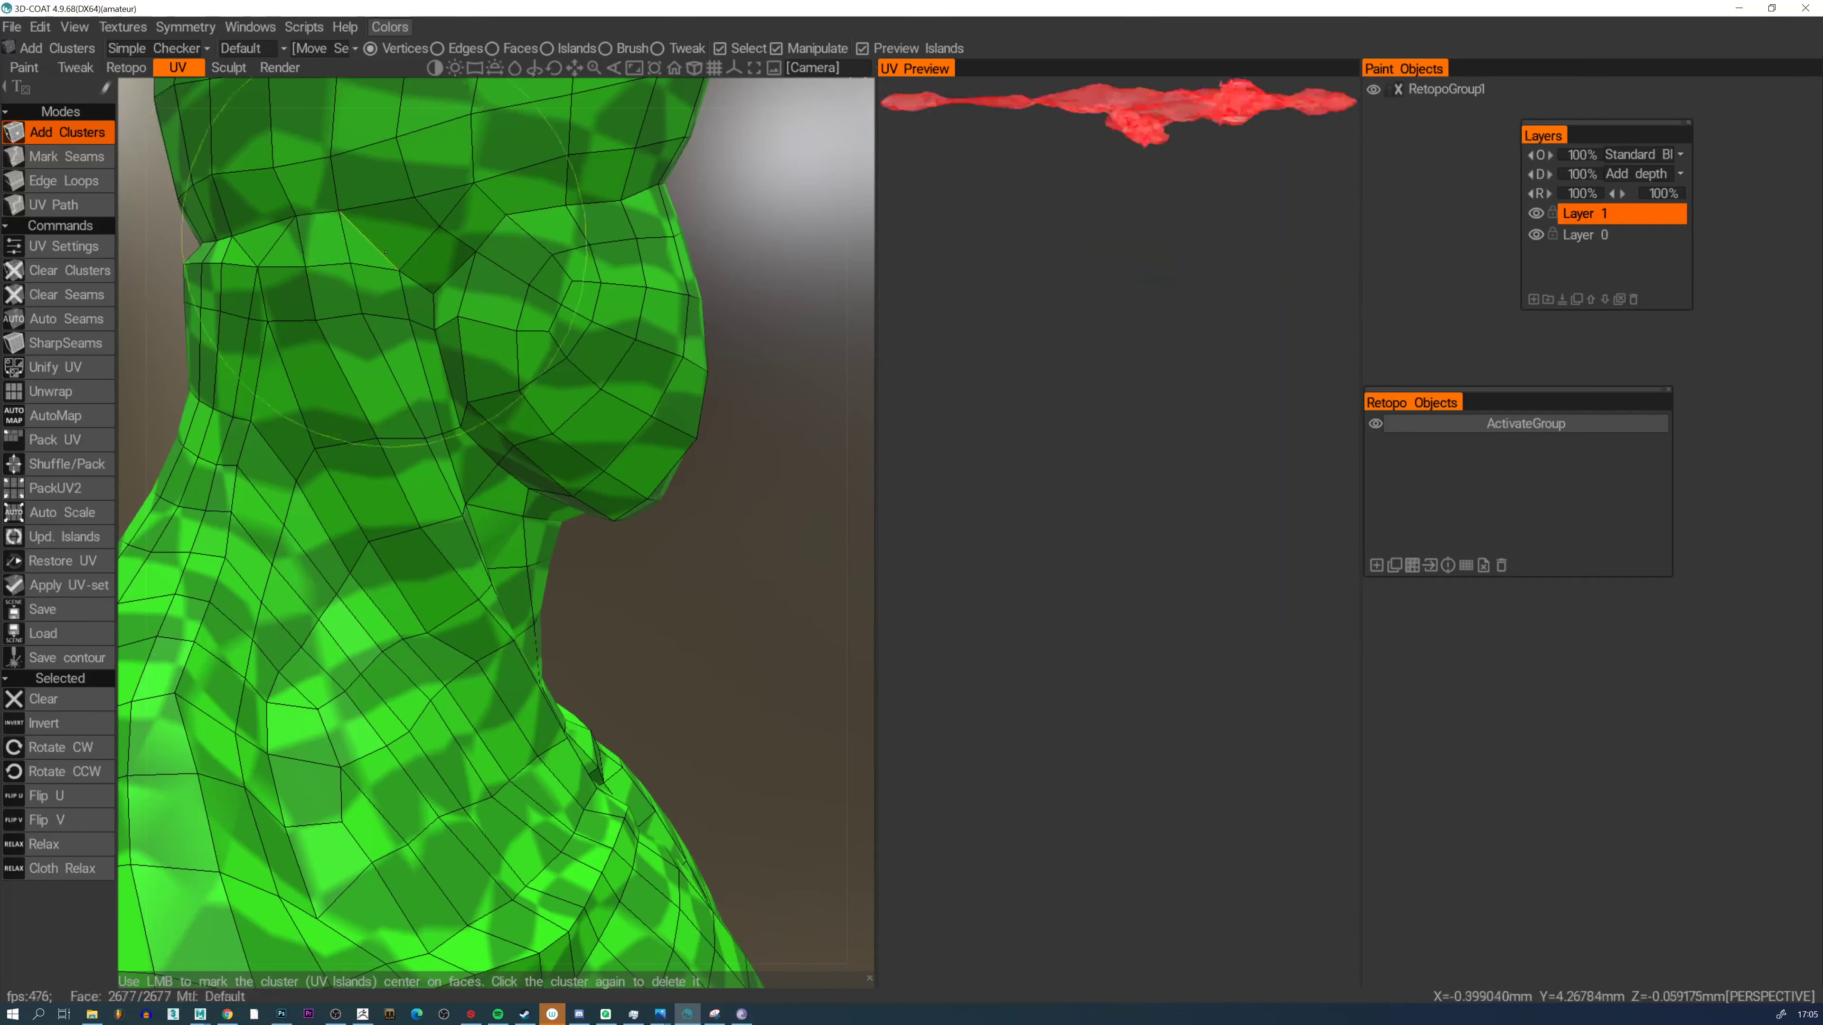
pyautogui.click(314, 212)
pyautogui.click(266, 226)
pyautogui.keyDown('alt'); pyautogui.moveTo(265, 226); pyautogui.dragTo(513, 322); pyautogui.keyUp('alt')
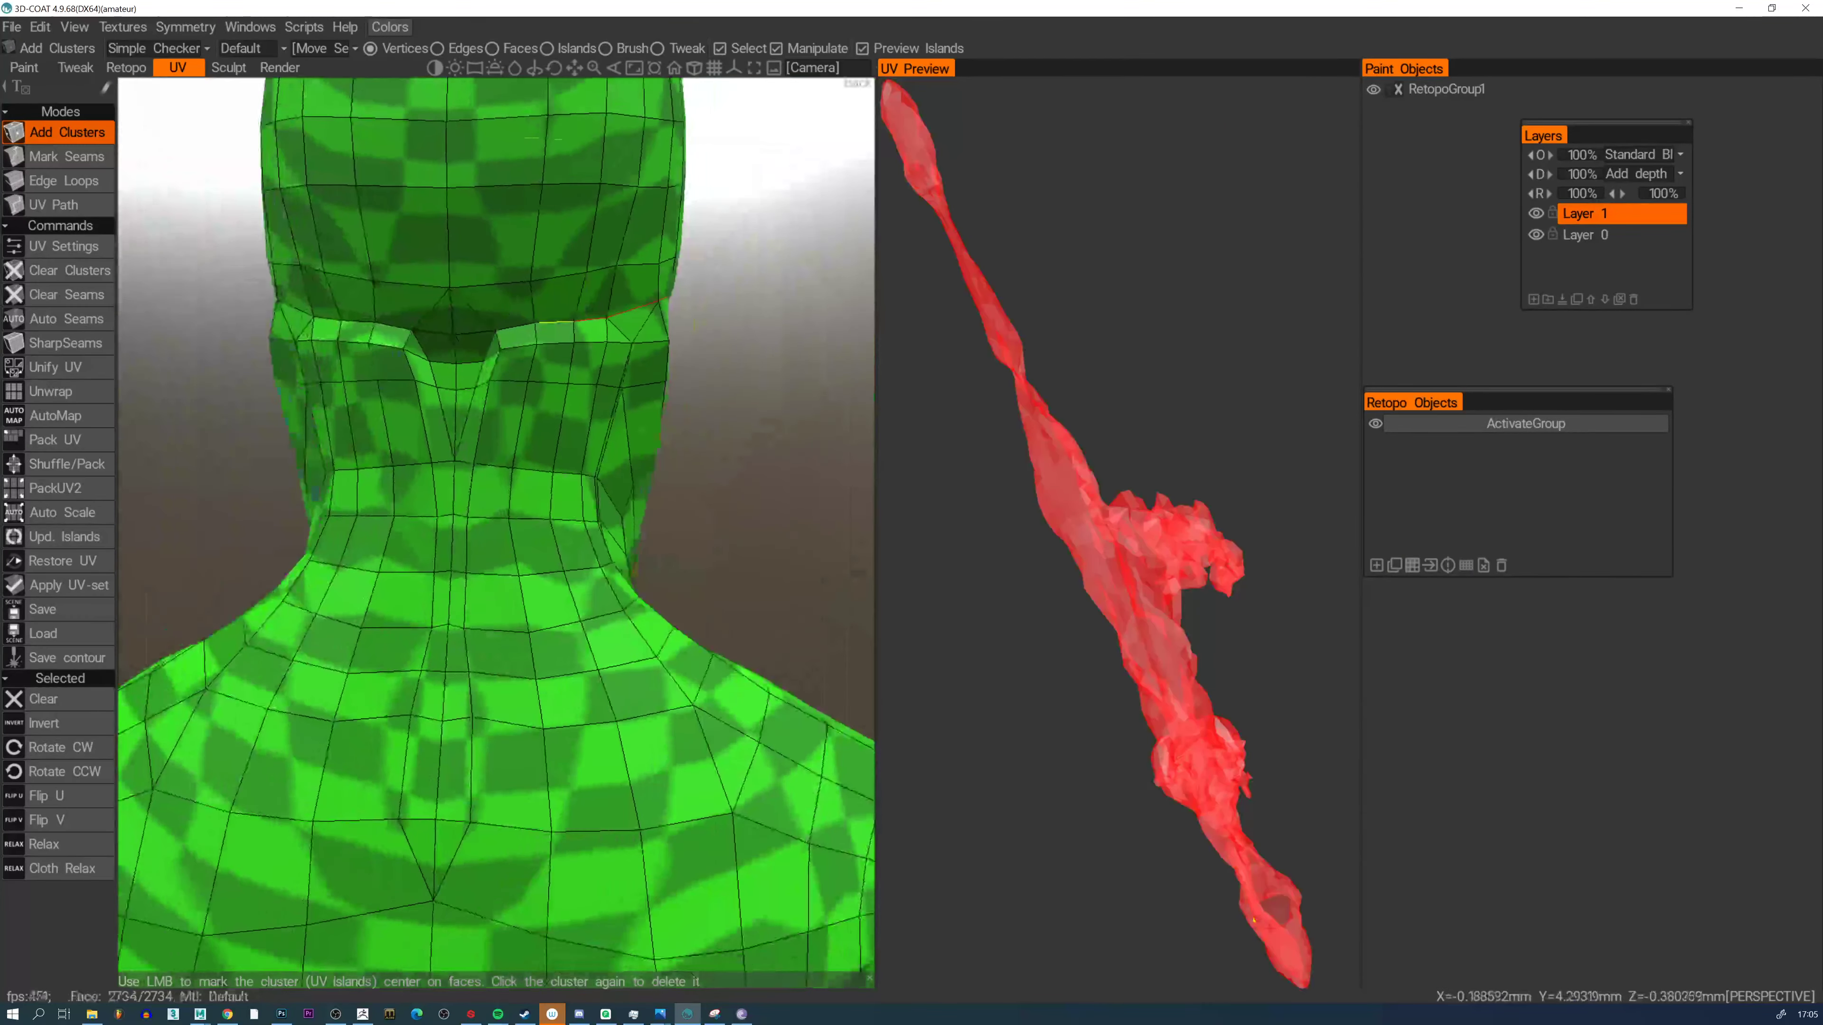
pyautogui.click(474, 332)
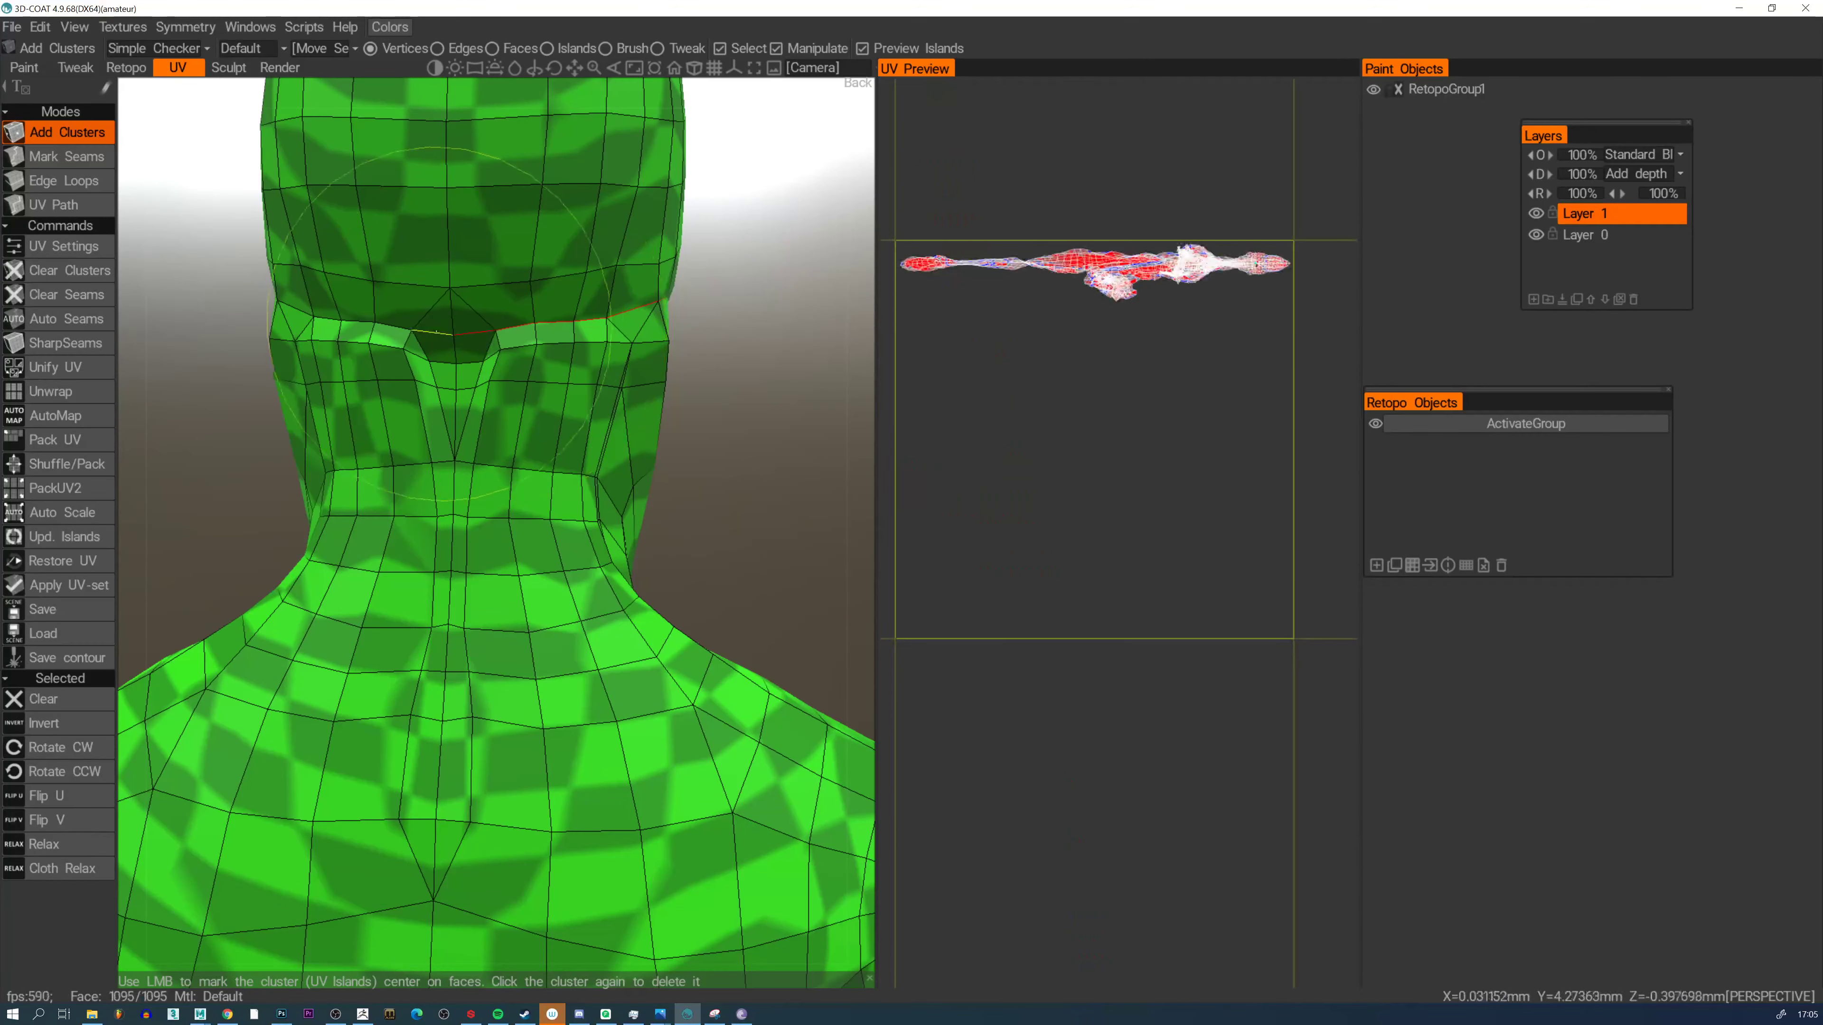
pyautogui.keyDown('alt'); pyautogui.moveTo(320, 316); pyautogui.dragTo(450, 291); pyautogui.keyUp('alt')
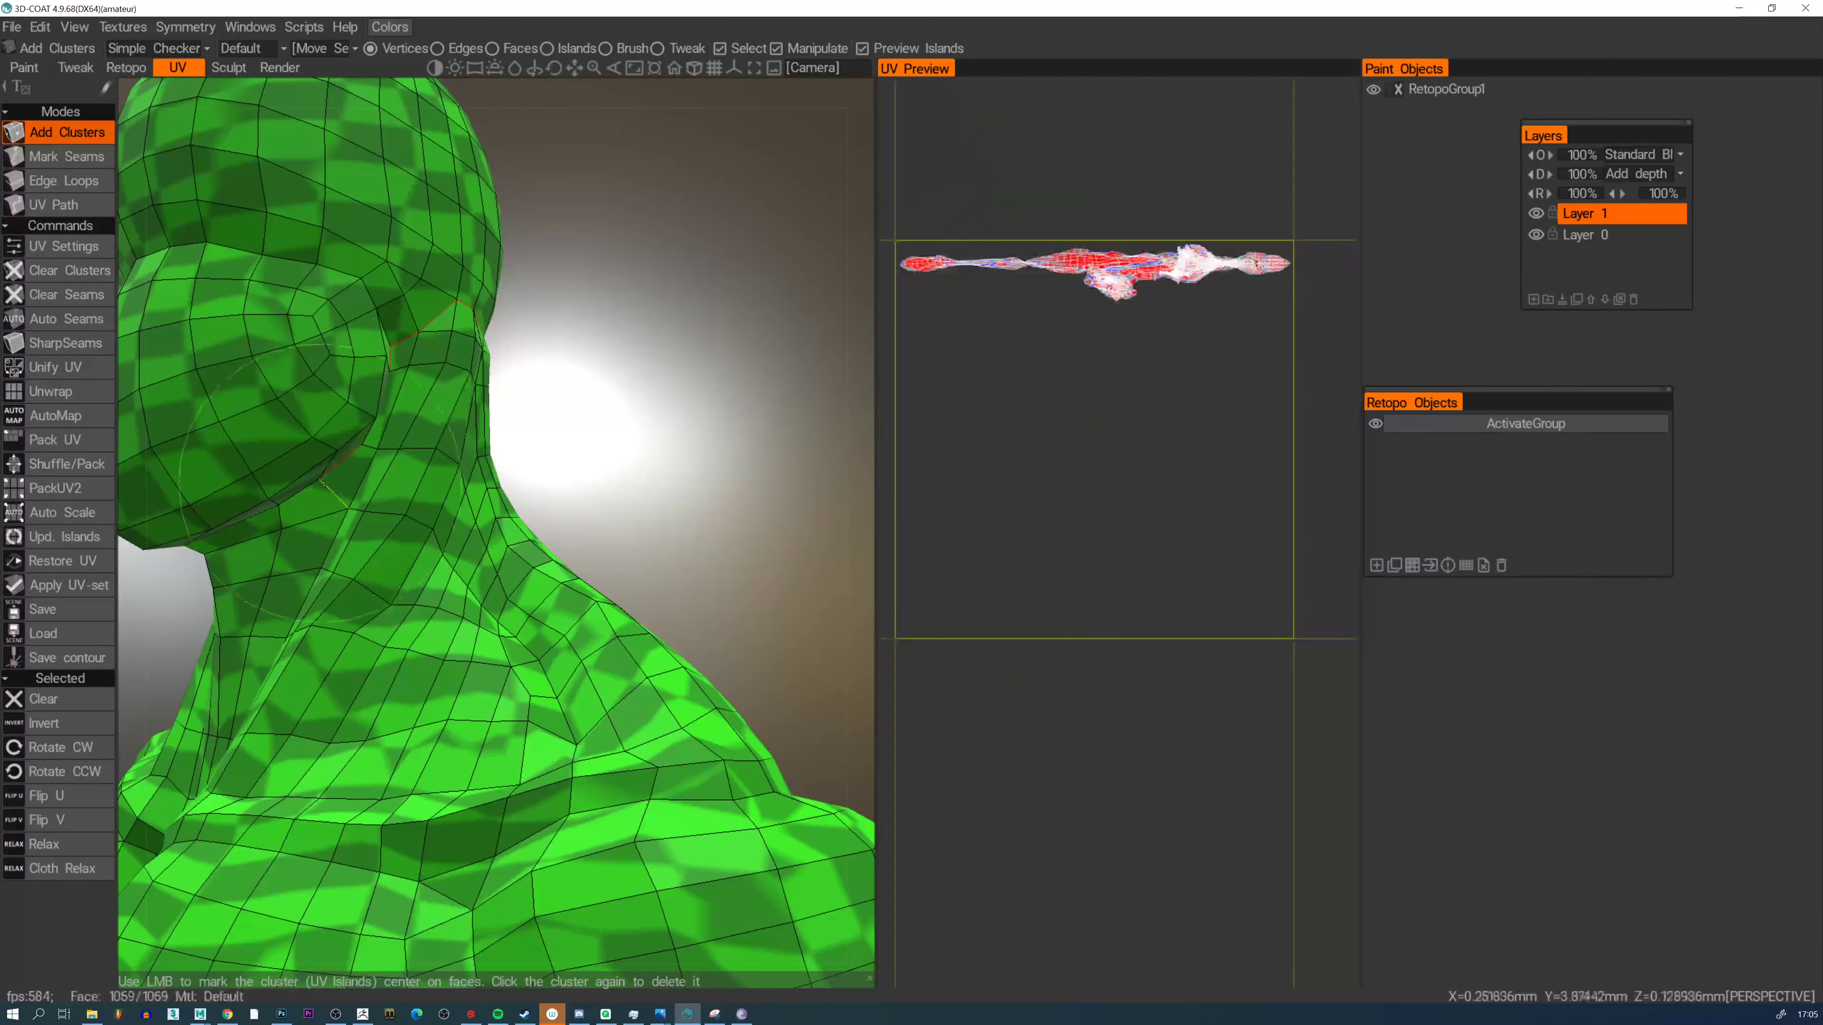
# Continue the seam under the chin and along the jaw, closing the loop so the head separates from the neck
pyautogui.keyDown('alt'); pyautogui.moveTo(367, 394); pyautogui.dragTo(328, 466); pyautogui.keyUp('alt')
pyautogui.keyDown('alt'); pyautogui.moveTo(328, 466); pyautogui.dragTo(518, 430, button='middle'); pyautogui.keyUp('alt')
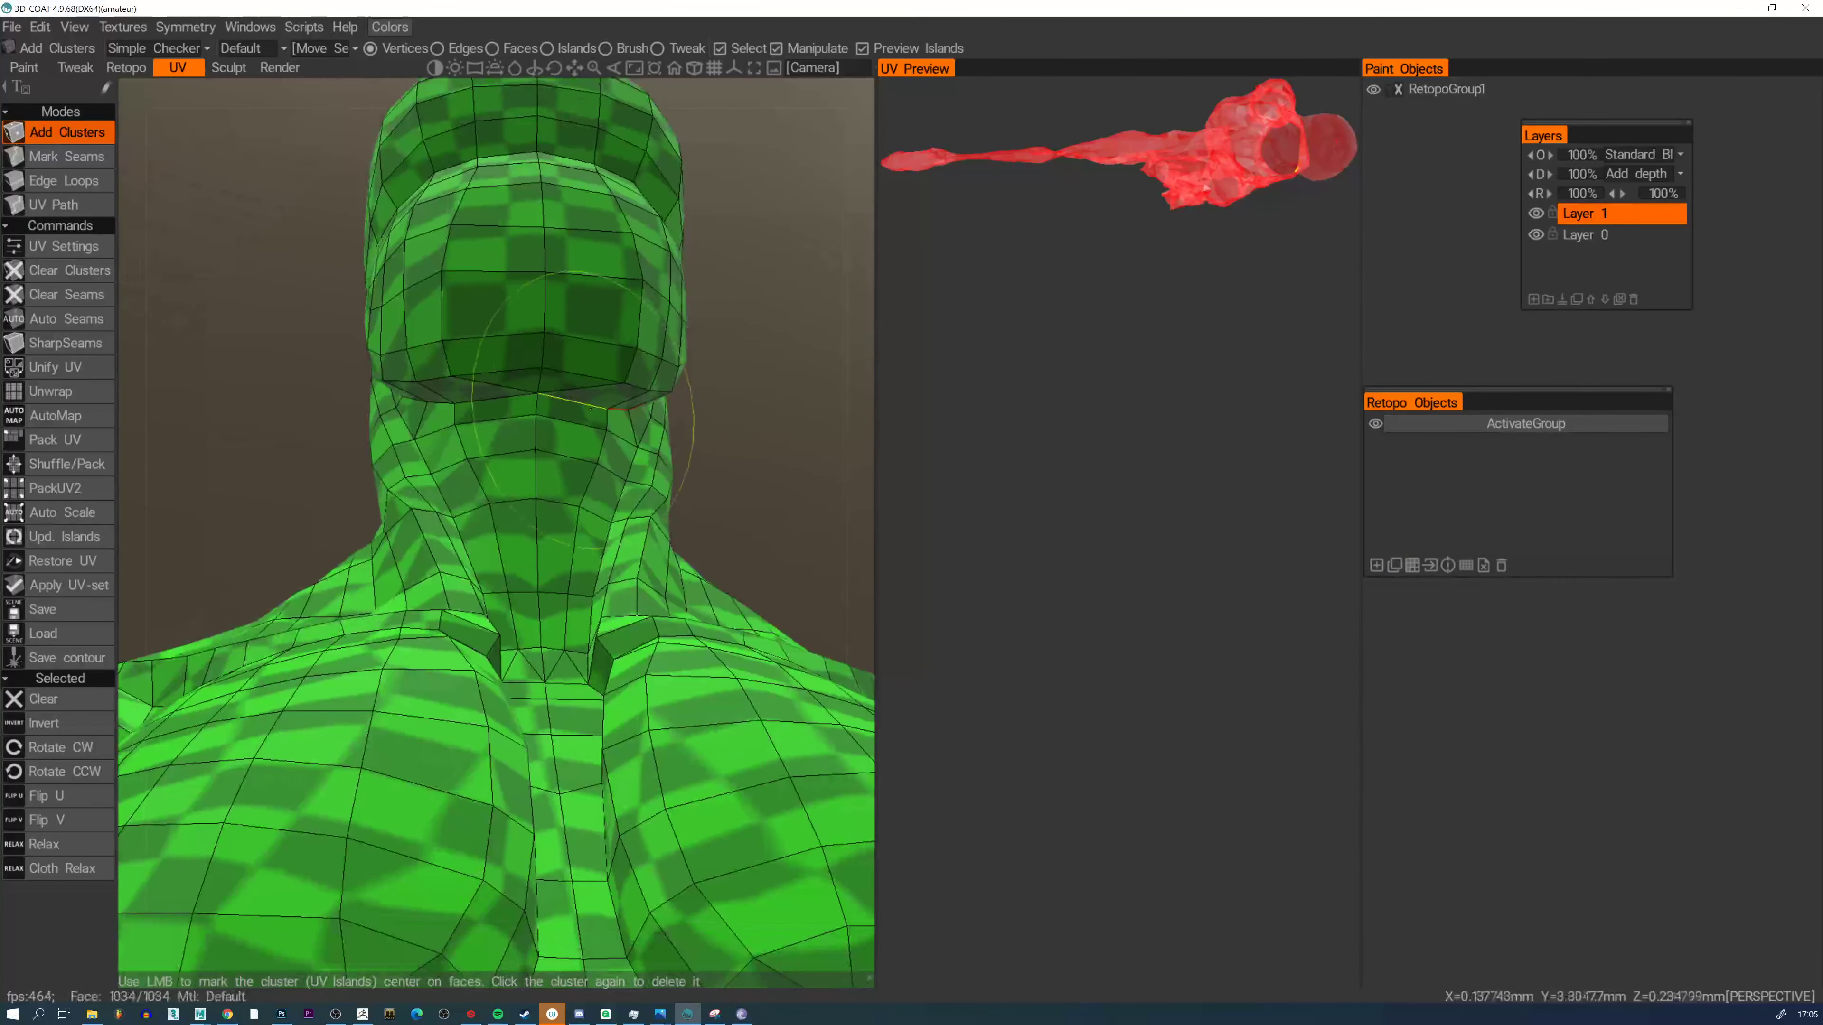
pyautogui.click(561, 413)
pyautogui.keyDown('alt'); pyautogui.moveTo(516, 411); pyautogui.dragTo(602, 422); pyautogui.keyUp('alt')
pyautogui.click(439, 423)
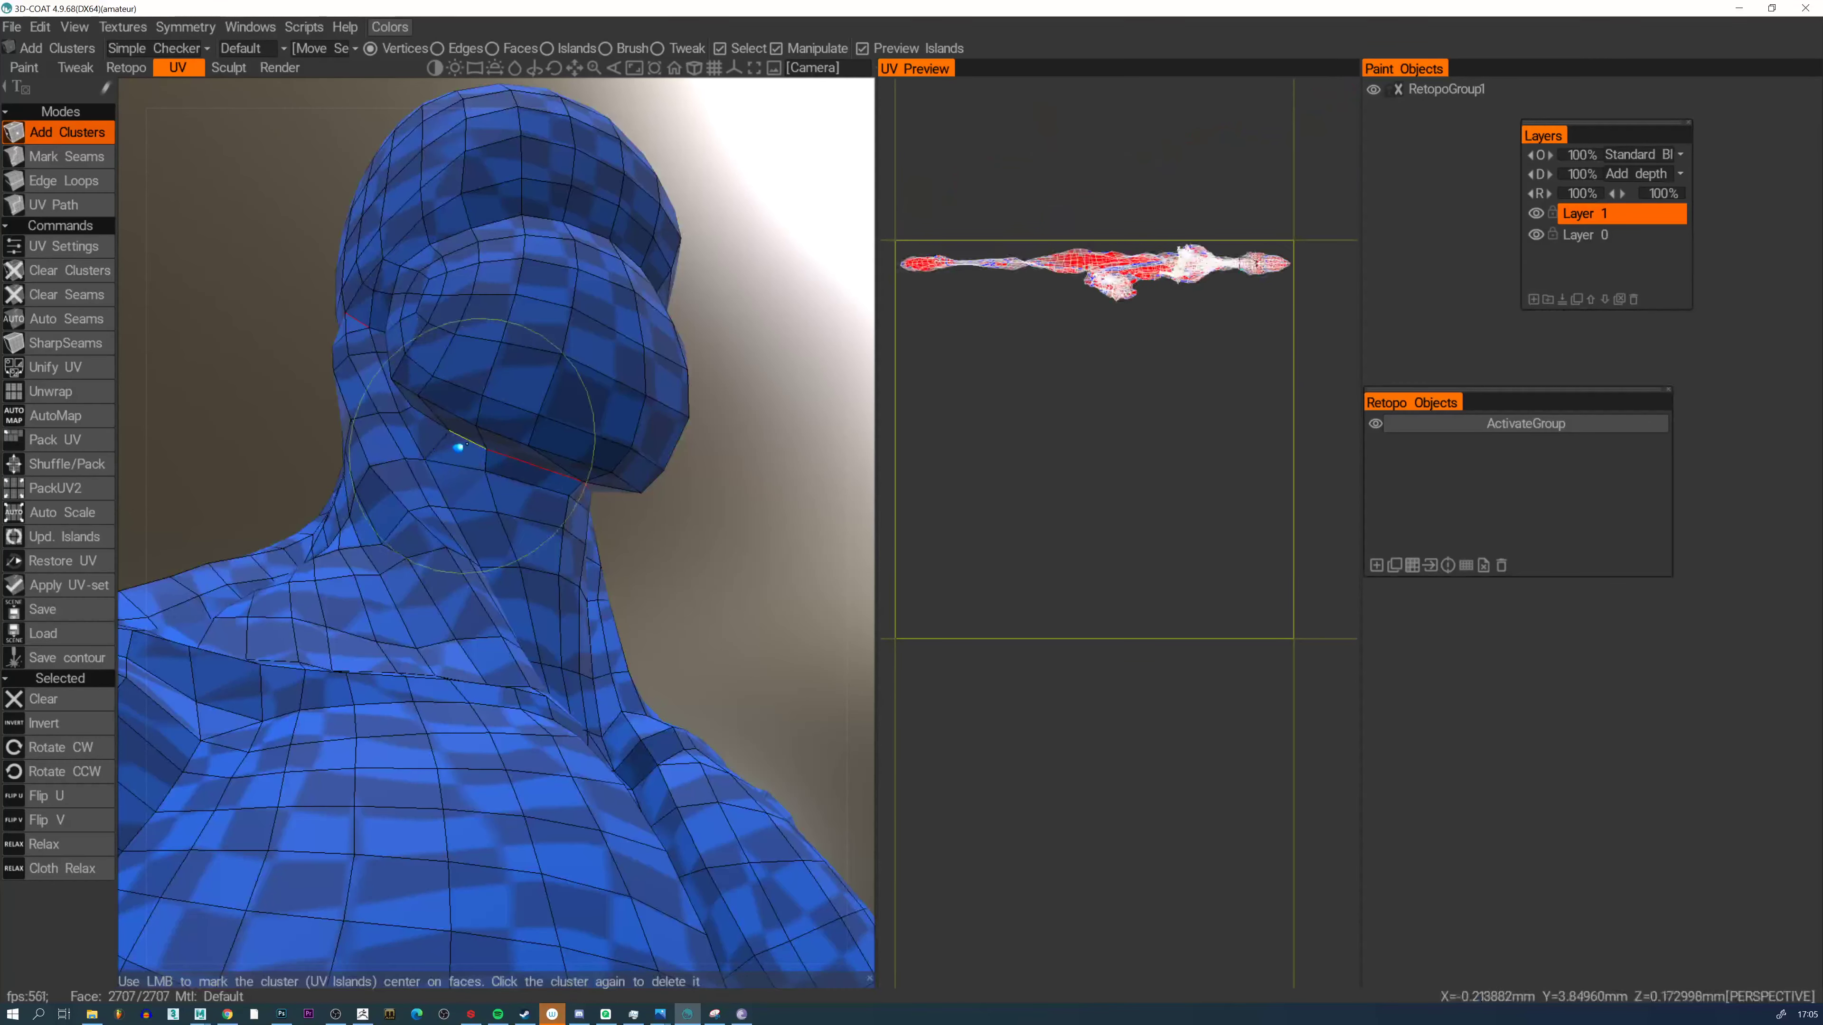
pyautogui.click(458, 437)
pyautogui.keyDown('alt'); pyautogui.moveTo(387, 427); pyautogui.dragTo(406, 392); pyautogui.keyUp('alt')
pyautogui.click(430, 423)
pyautogui.click(404, 392)
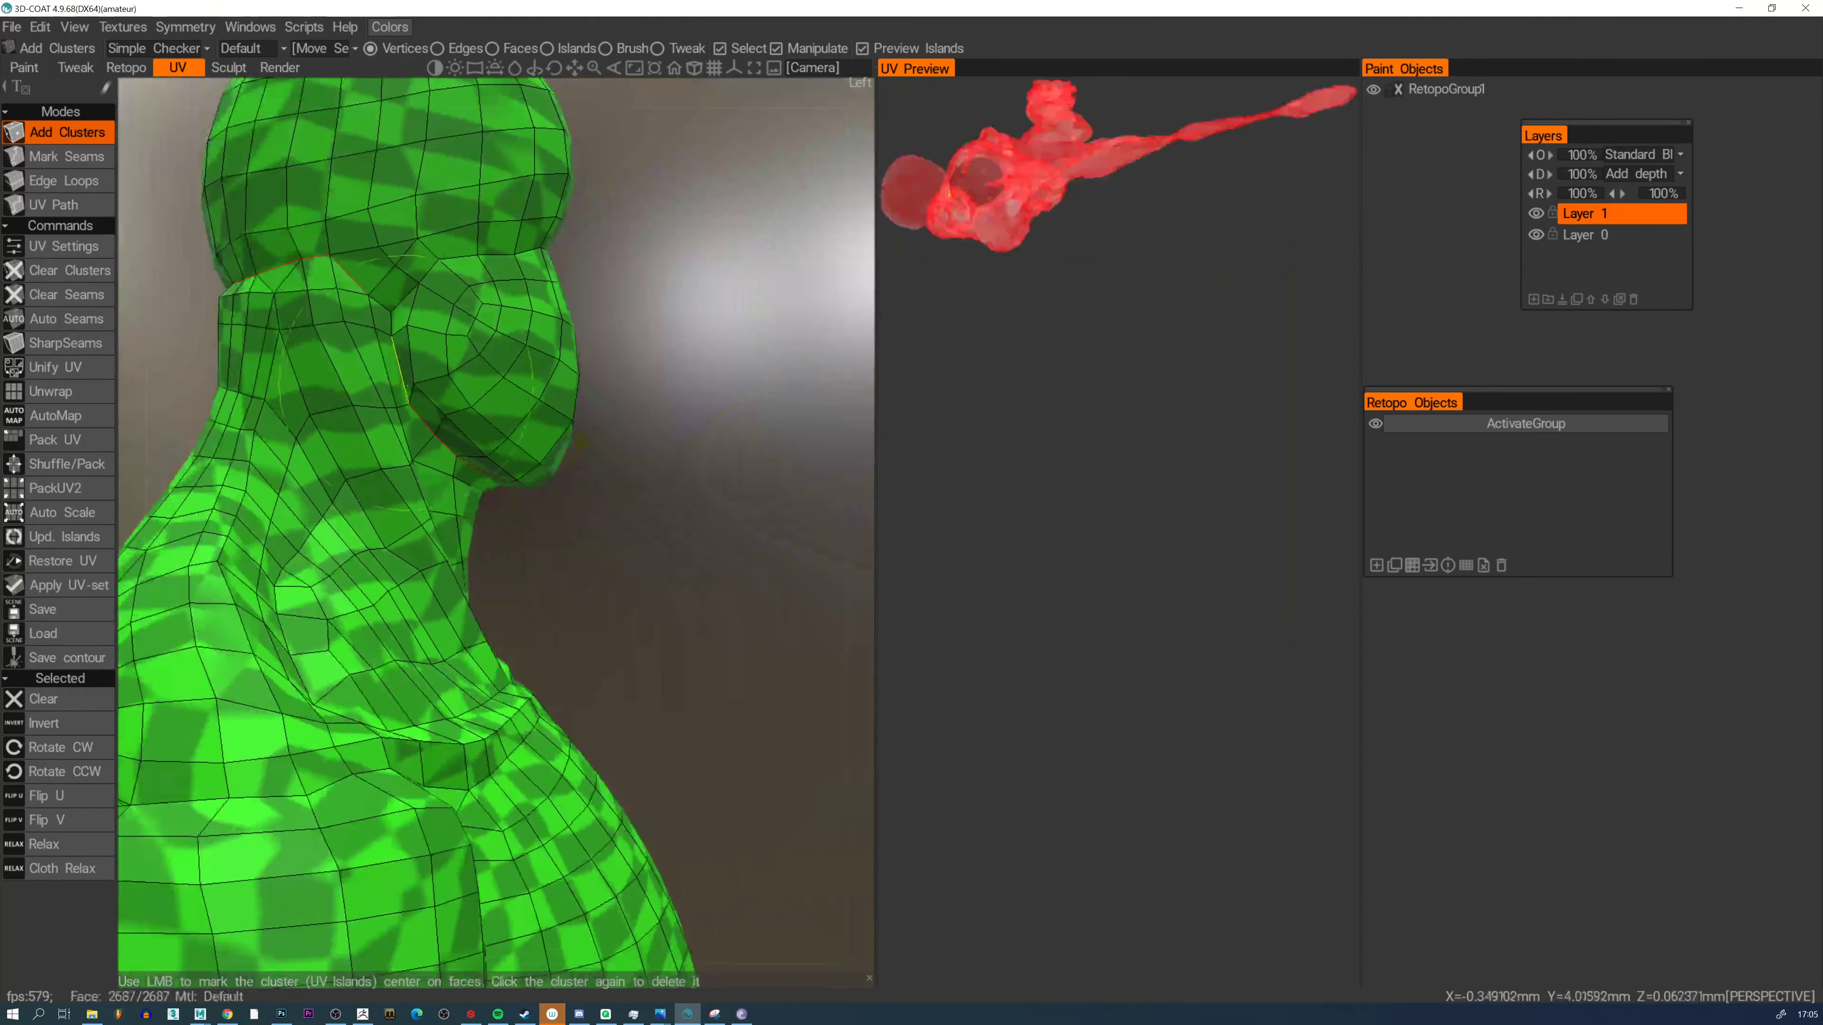
pyautogui.click(378, 300)
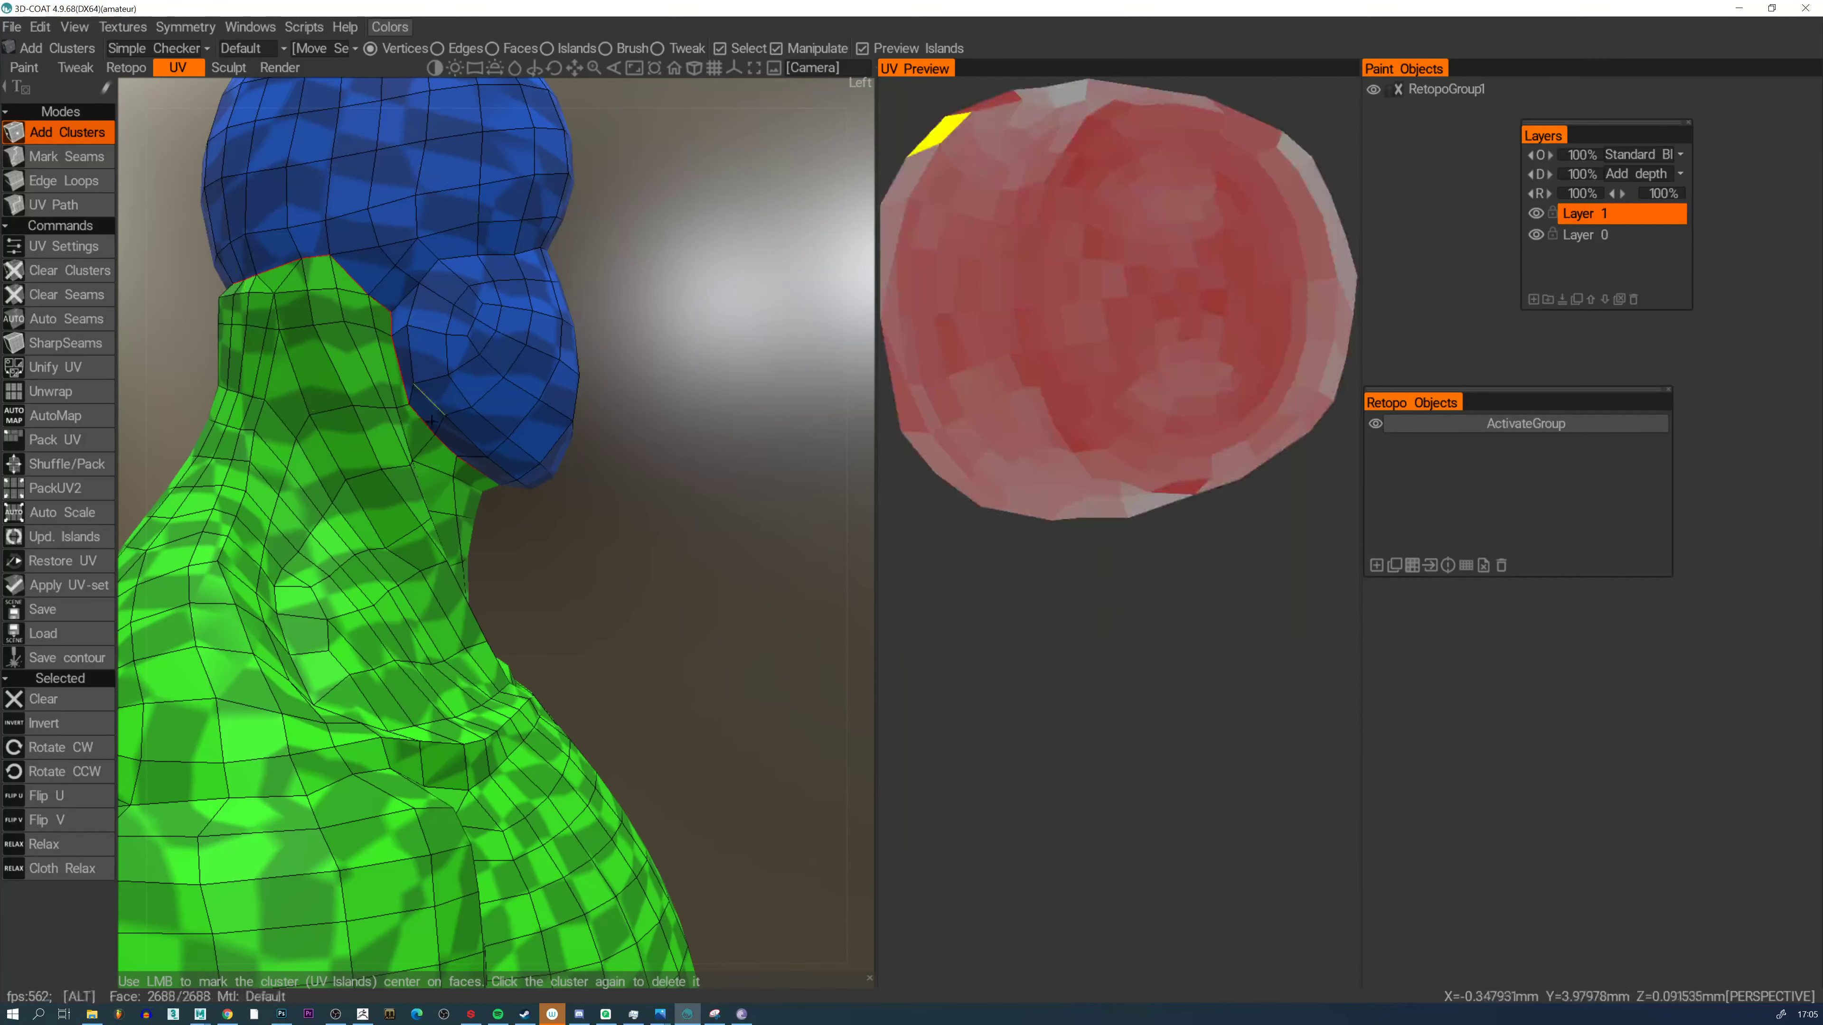
# Examine the figure from the front to compare the separate head island with the rest of the body
pyautogui.keyDown('alt'); pyautogui.moveTo(424, 394); pyautogui.dragTo(467, 531, button='right'); pyautogui.keyUp('alt')
pyautogui.keyDown('alt'); pyautogui.moveTo(467, 531); pyautogui.dragTo(303, 551); pyautogui.keyUp('alt')
pyautogui.keyDown('alt'); pyautogui.moveTo(504, 585); pyautogui.dragTo(478, 323, button='middle'); pyautogui.keyUp('alt')
pyautogui.keyDown('alt'); pyautogui.moveTo(478, 323); pyautogui.dragTo(495, 517, button='right'); pyautogui.keyUp('alt')
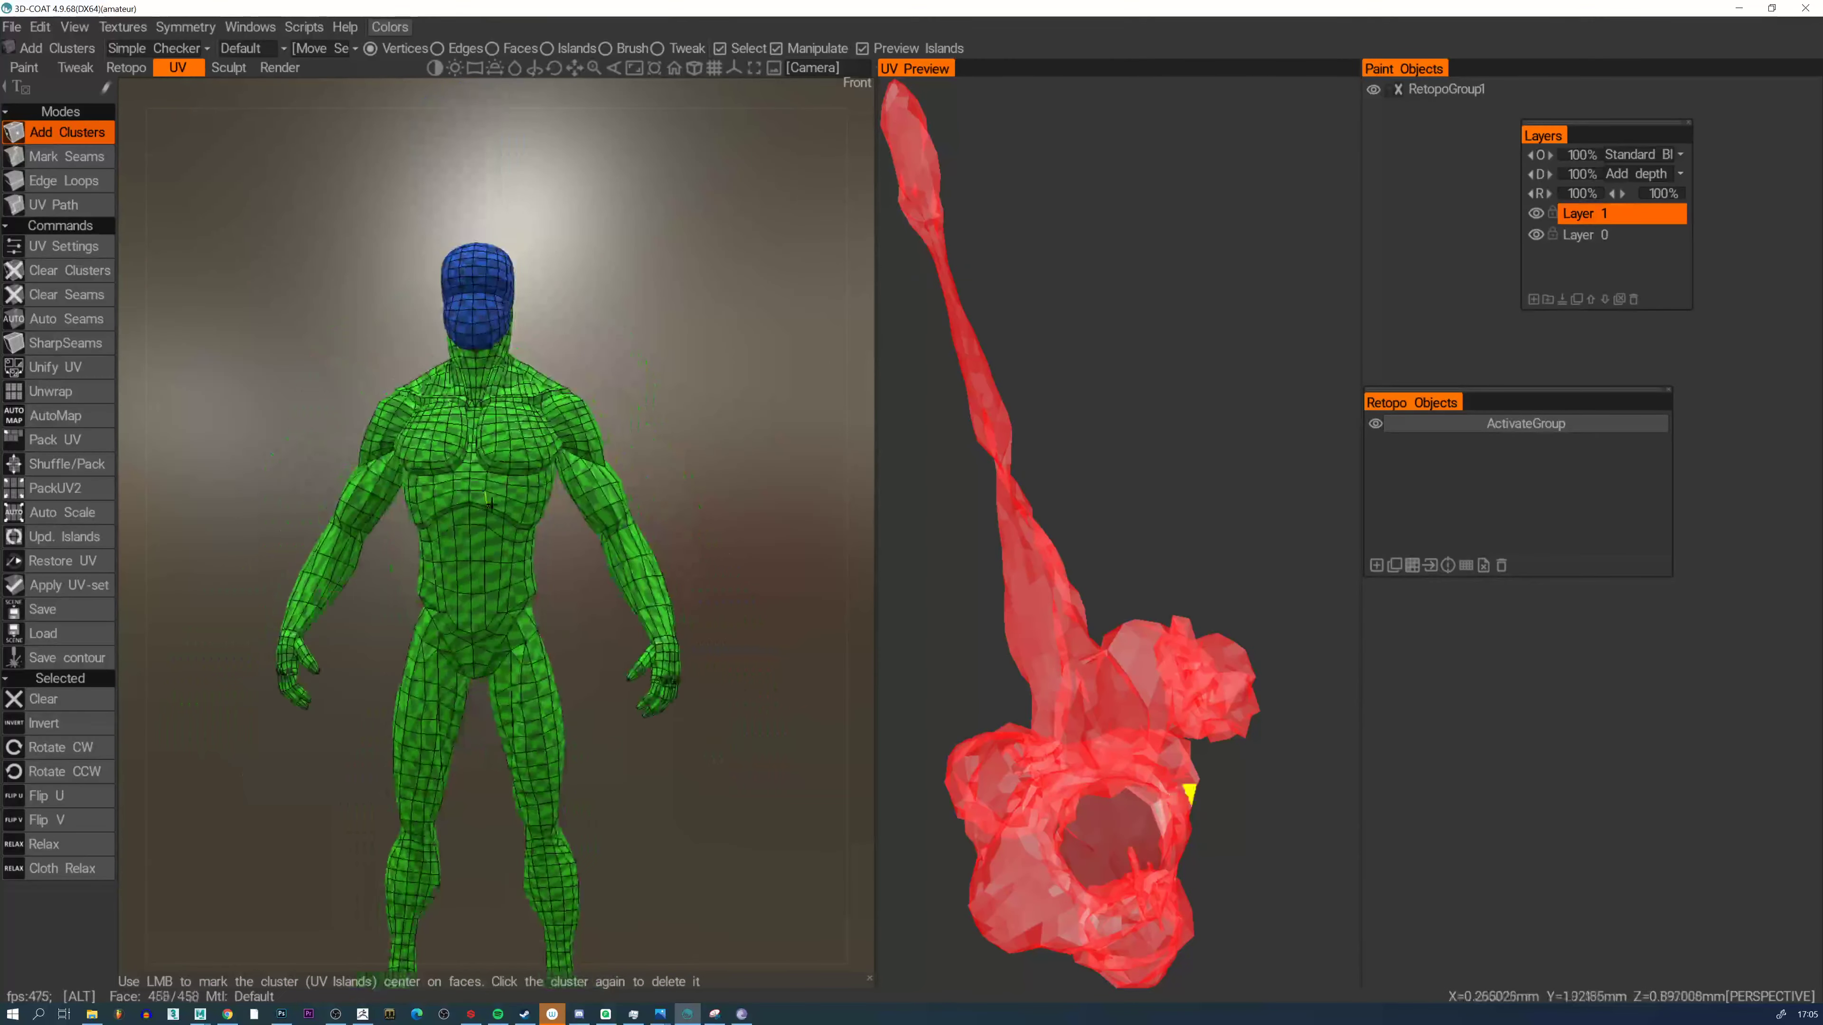
pyautogui.keyDown('alt'); pyautogui.moveTo(495, 517); pyautogui.dragTo(518, 544); pyautogui.keyUp('alt')
pyautogui.keyDown('alt'); pyautogui.moveTo(518, 545); pyautogui.dragTo(517, 399, button='middle'); pyautogui.keyUp('alt')
pyautogui.keyDown('alt'); pyautogui.moveTo(517, 399); pyautogui.dragTo(535, 490, button='right'); pyautogui.keyUp('alt')
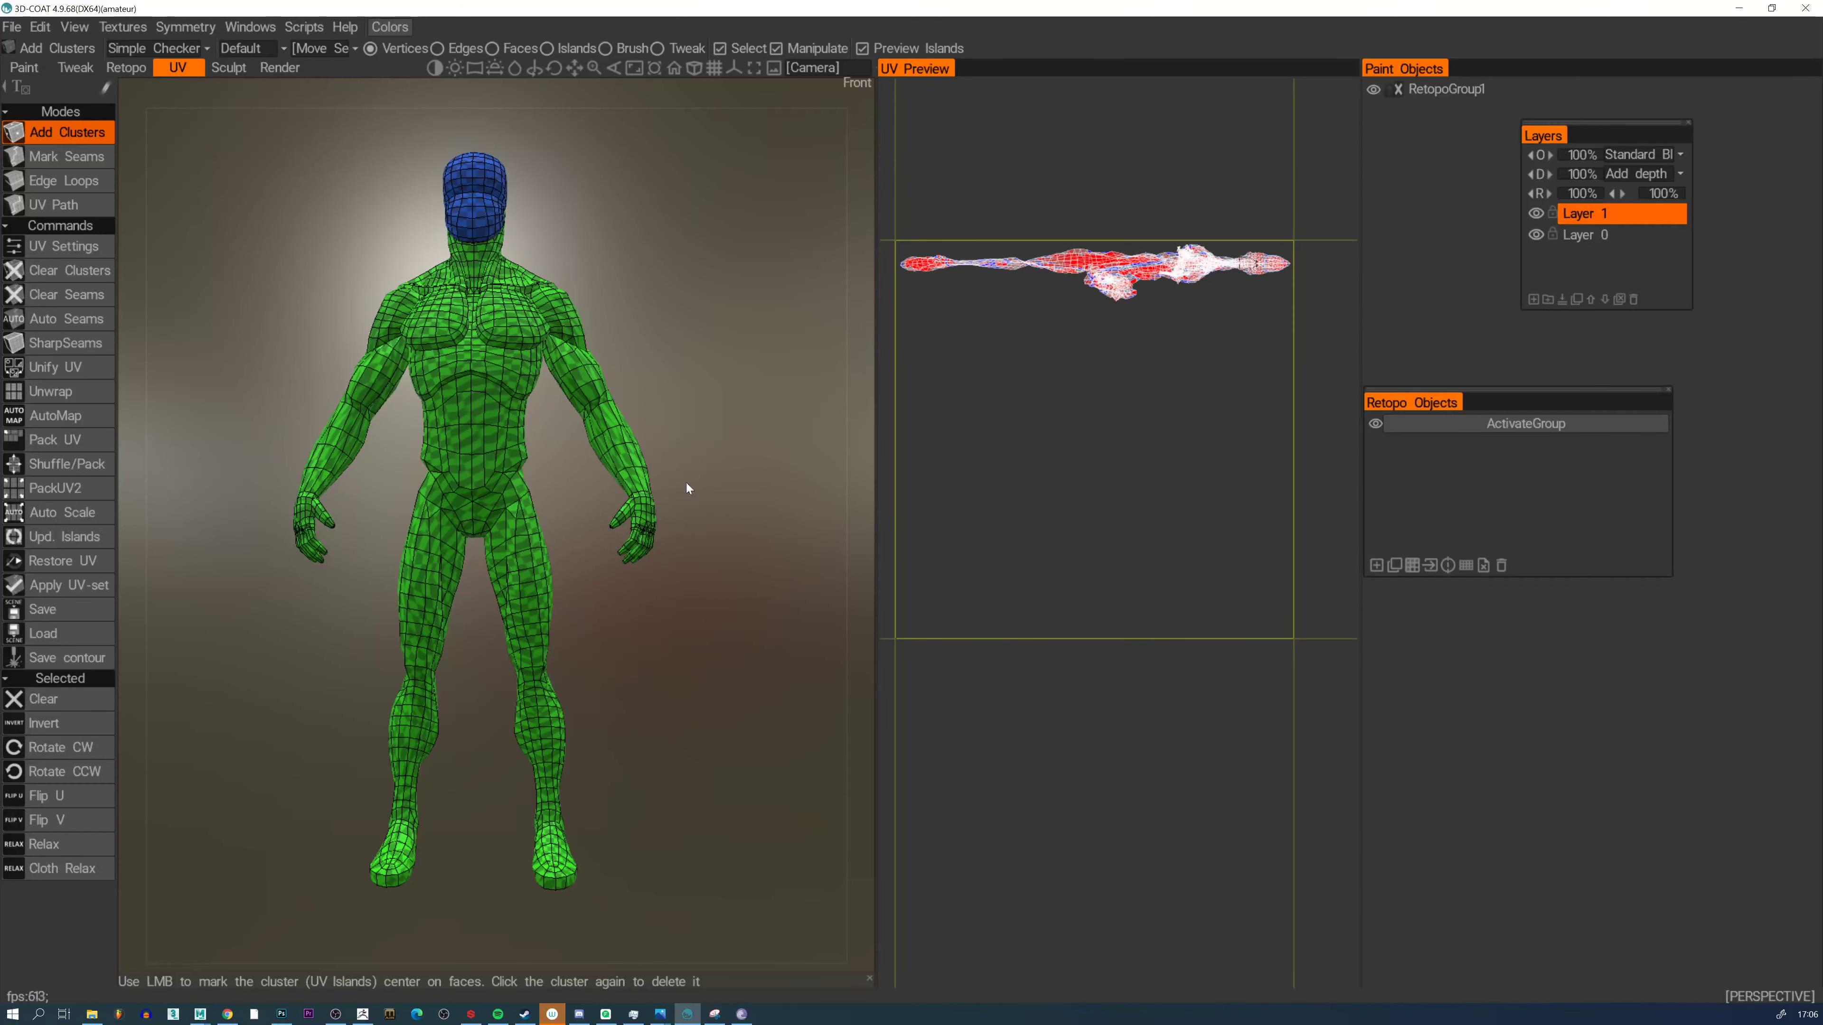
pyautogui.keyDown('alt'); pyautogui.moveTo(463, 280); pyautogui.dragTo(583, 471); pyautogui.keyUp('alt')
pyautogui.scroll(8, 630, 504)
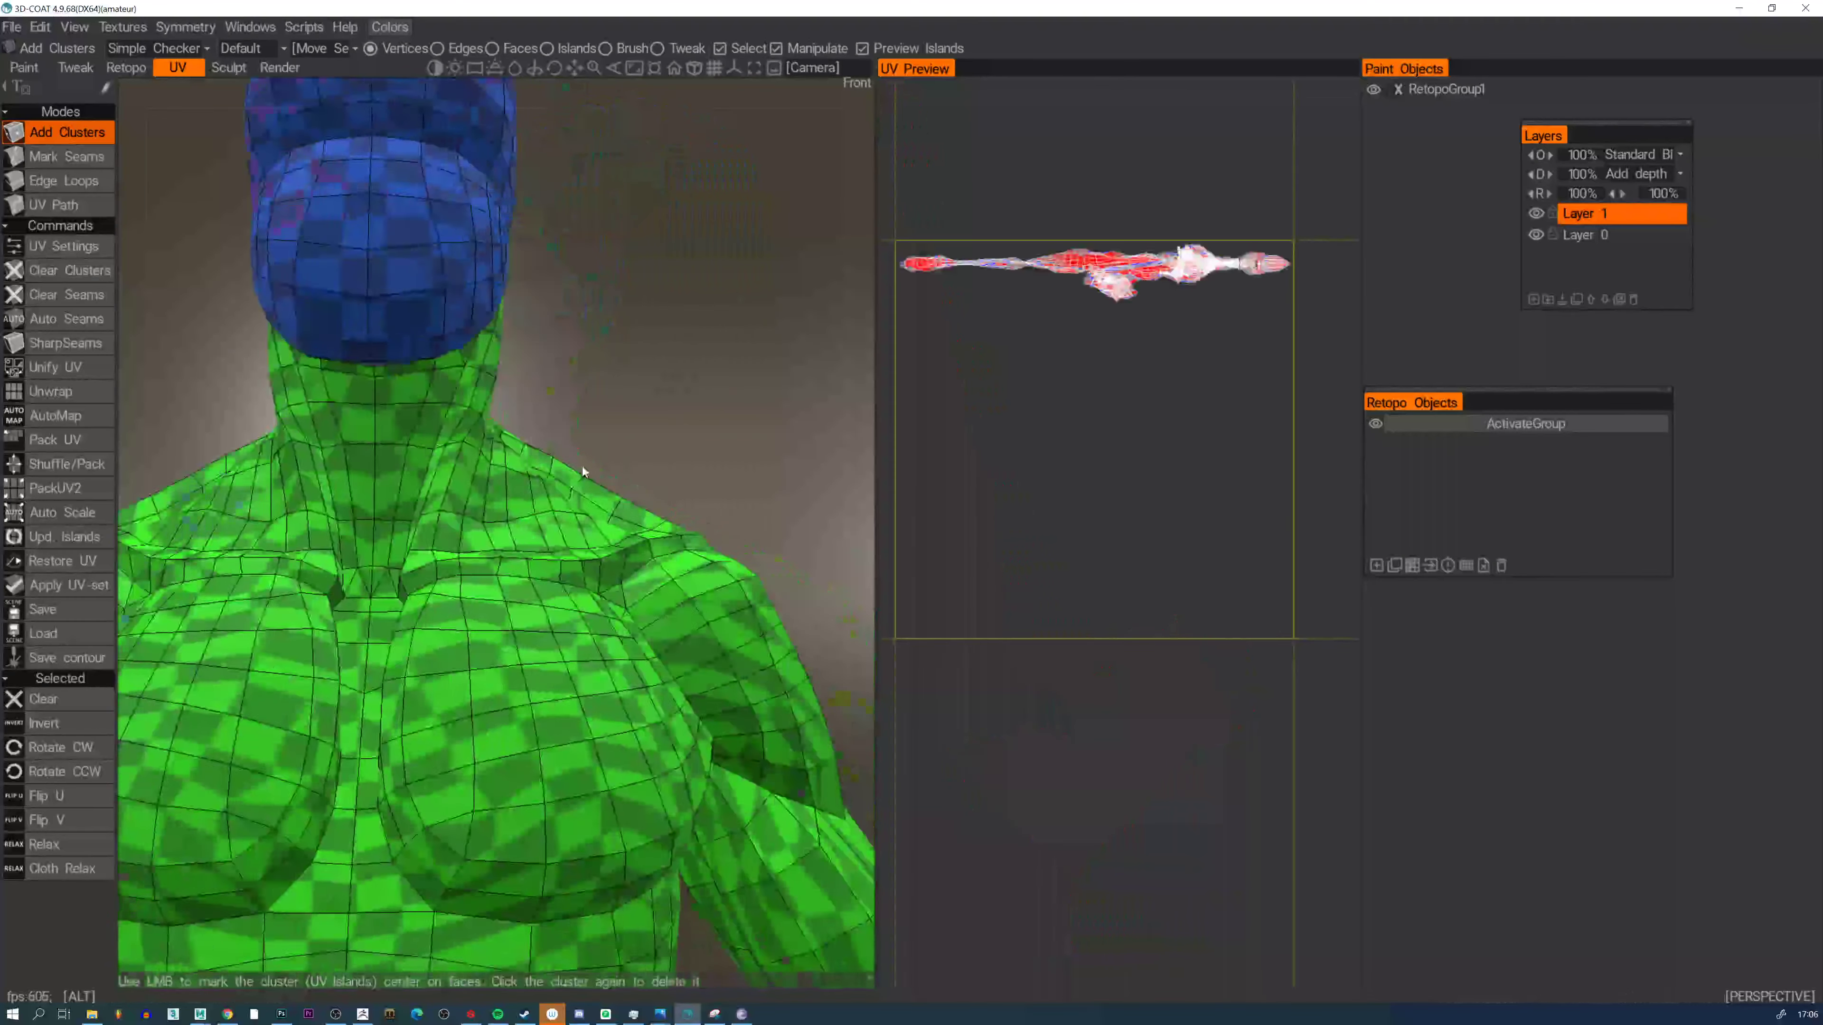
pyautogui.scroll(-8, 583, 472)
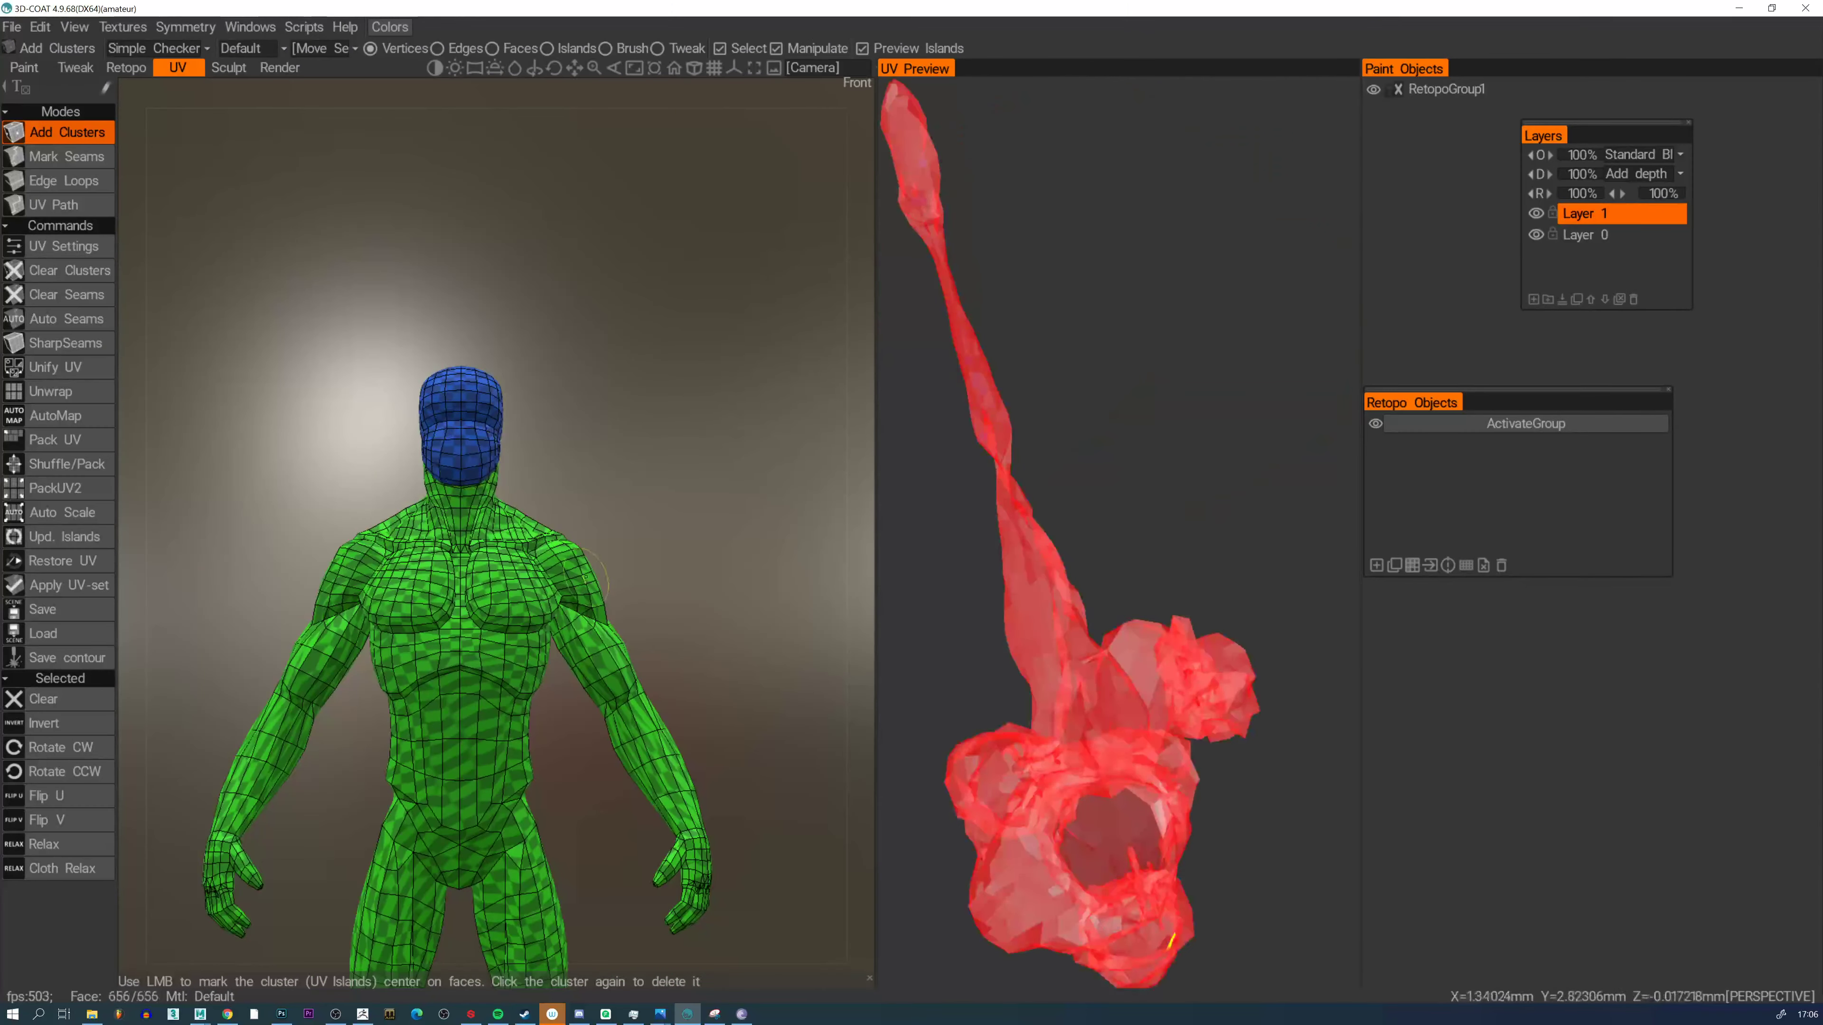
pyautogui.scroll(6, 510, 416)
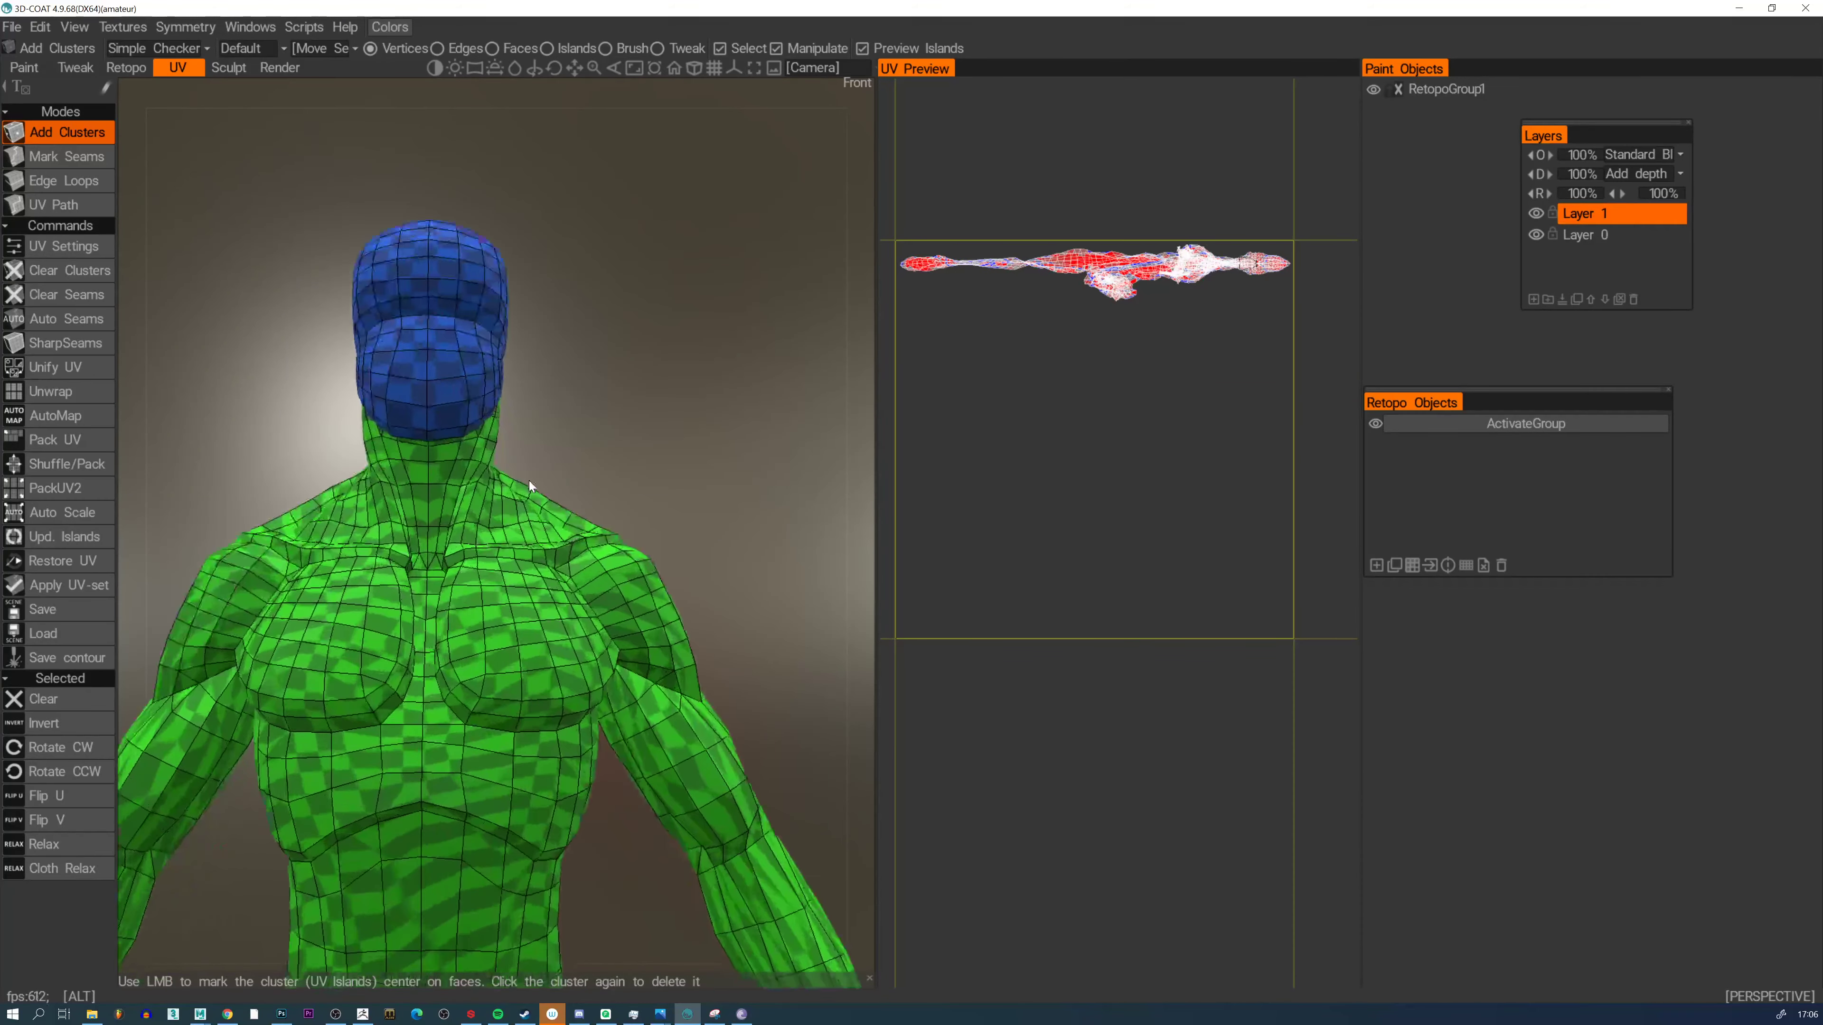
pyautogui.keyDown('alt'); pyautogui.moveTo(498, 702); pyautogui.dragTo(541, 523, button='middle'); pyautogui.keyUp('alt')
pyautogui.scroll(-5, 541, 522)
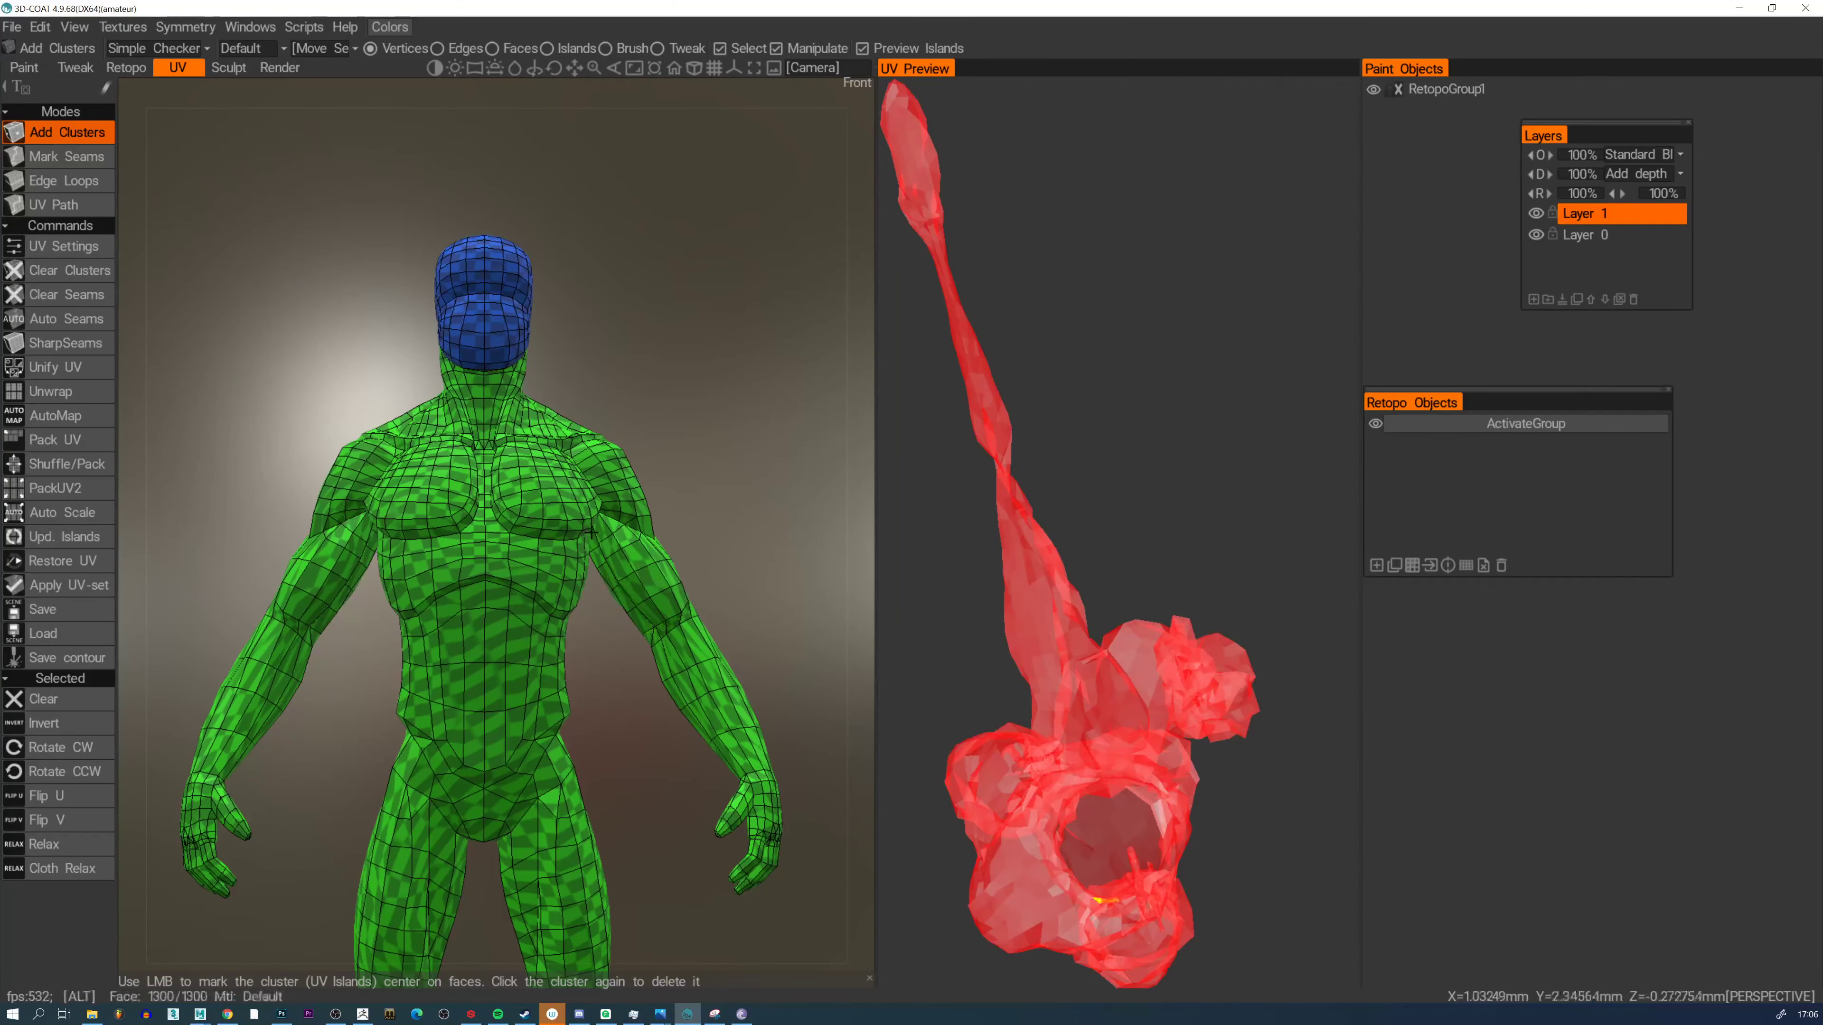
pyautogui.keyDown('alt'); pyautogui.moveTo(563, 394); pyautogui.dragTo(578, 583, button='middle'); pyautogui.keyUp('alt')
pyautogui.scroll(9, 486, 624)
# Inspect the seam between head and neck closely along the jaw, ears and back of the skull
pyautogui.keyDown('alt'); pyautogui.moveTo(485, 626); pyautogui.dragTo(688, 682); pyautogui.keyUp('alt')
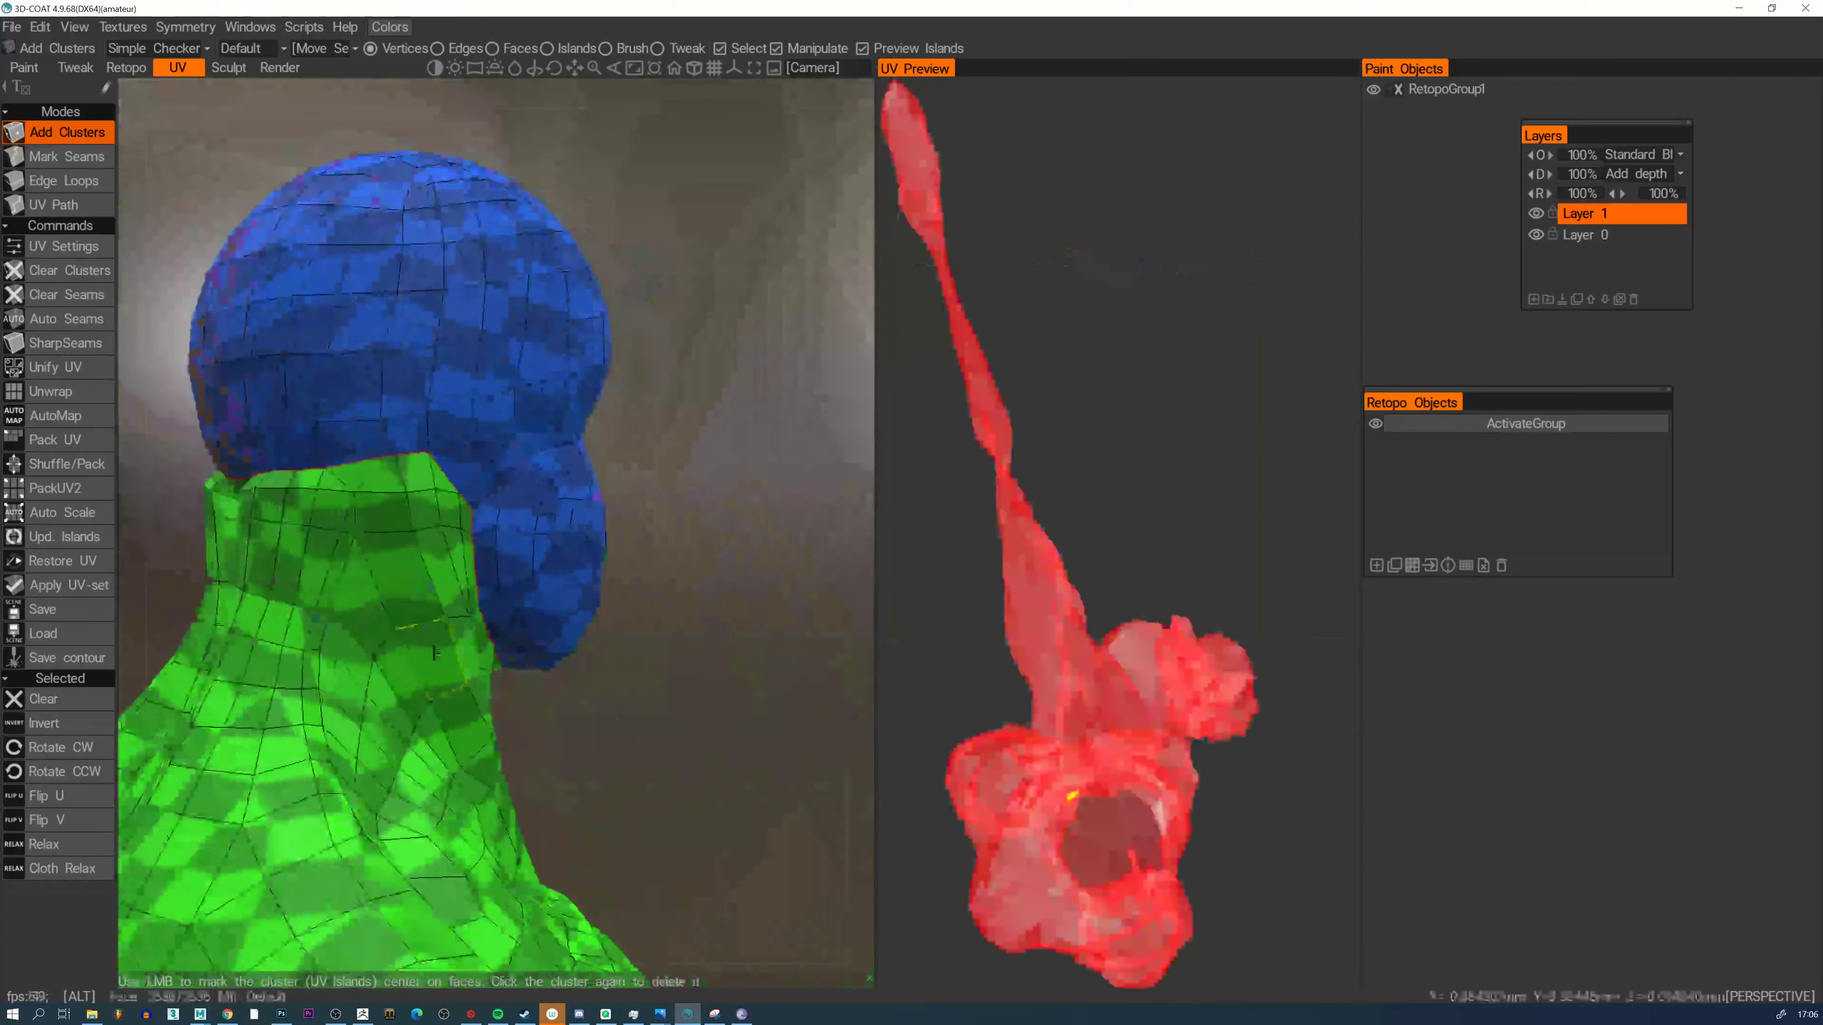
pyautogui.scroll(-5, 459, 632)
pyautogui.keyDown('alt'); pyautogui.moveTo(460, 638); pyautogui.dragTo(288, 560); pyautogui.keyUp('alt')
pyautogui.keyDown('alt'); pyautogui.moveTo(531, 619); pyautogui.dragTo(273, 568); pyautogui.keyUp('alt')
pyautogui.keyDown('alt'); pyautogui.moveTo(646, 503); pyautogui.dragTo(481, 547); pyautogui.keyUp('alt')
pyautogui.keyDown('alt'); pyautogui.moveTo(726, 456); pyautogui.dragTo(610, 474, button='middle'); pyautogui.keyUp('alt')
pyautogui.scroll(8, 500, 491)
pyautogui.keyDown('alt'); pyautogui.moveTo(510, 524); pyautogui.dragTo(624, 511); pyautogui.keyUp('alt')
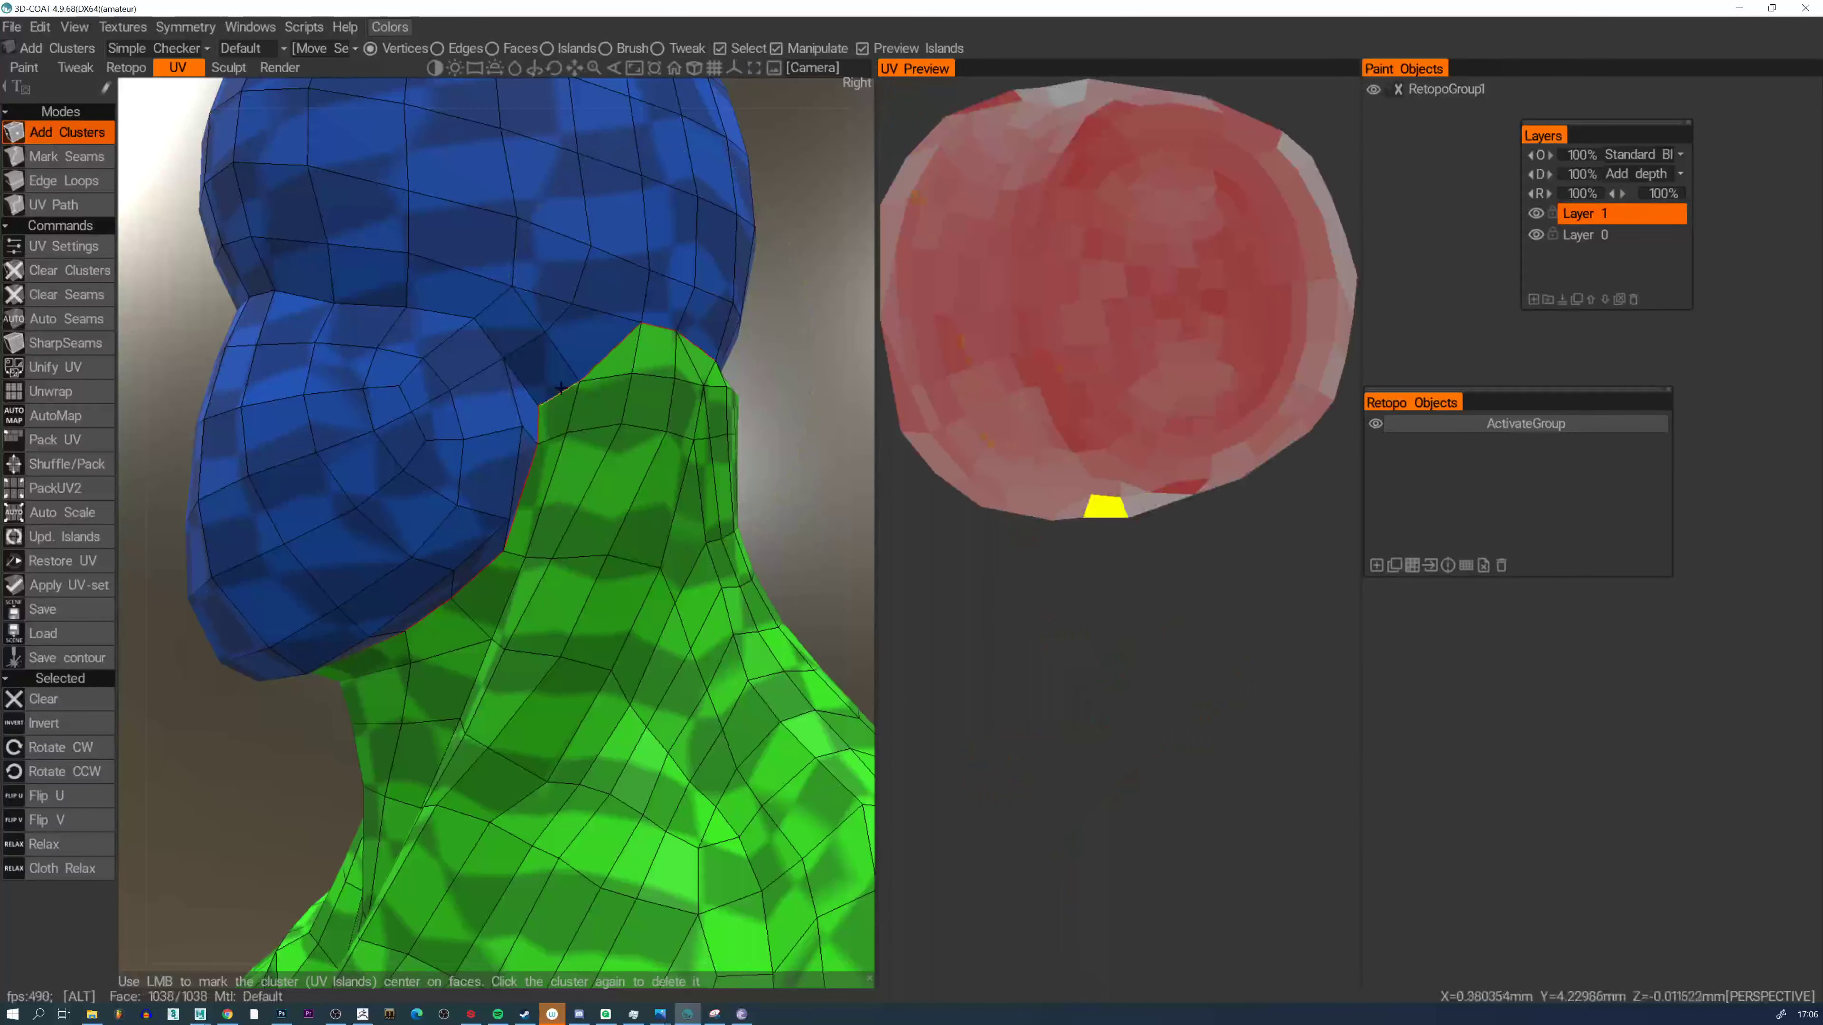
pyautogui.keyDown('alt'); pyautogui.moveTo(534, 445); pyautogui.dragTo(589, 632); pyautogui.keyUp('alt')
pyautogui.keyDown('alt'); pyautogui.moveTo(440, 405); pyautogui.dragTo(567, 611); pyautogui.keyUp('alt')
pyautogui.keyDown('alt'); pyautogui.moveTo(567, 610); pyautogui.dragTo(494, 431, button='right'); pyautogui.keyUp('alt')
pyautogui.keyDown('alt'); pyautogui.moveTo(493, 432); pyautogui.dragTo(543, 571); pyautogui.keyUp('alt')
pyautogui.keyDown('alt'); pyautogui.moveTo(406, 463); pyautogui.dragTo(266, 417); pyautogui.keyUp('alt')
pyautogui.keyDown('alt'); pyautogui.moveTo(266, 417); pyautogui.dragTo(345, 513, button='middle'); pyautogui.keyUp('alt')
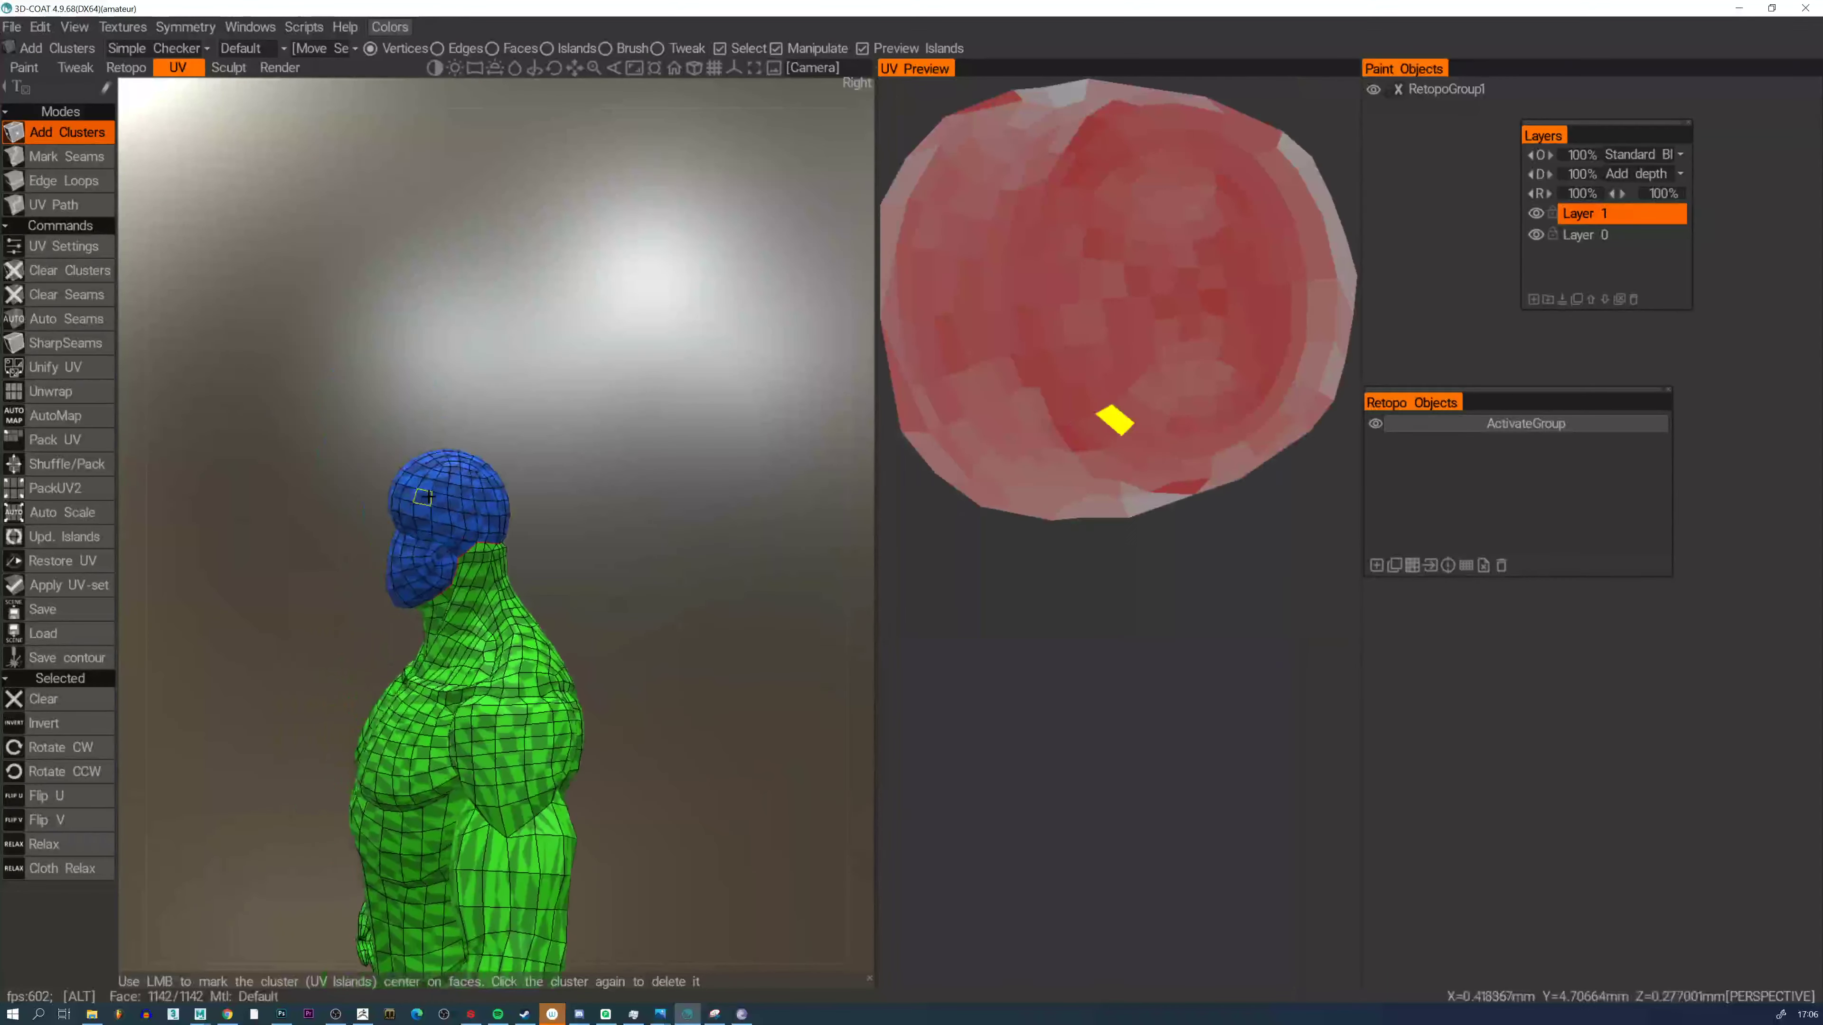
# Mark a vertical seam up the centre line of the back of the head, starting from the neck seam
pyautogui.keyDown('alt'); pyautogui.moveTo(452, 495); pyautogui.dragTo(550, 573, button='right'); pyautogui.keyUp('alt')
pyautogui.keyDown('alt'); pyautogui.moveTo(550, 573); pyautogui.dragTo(344, 578); pyautogui.keyUp('alt')
pyautogui.click(613, 576)
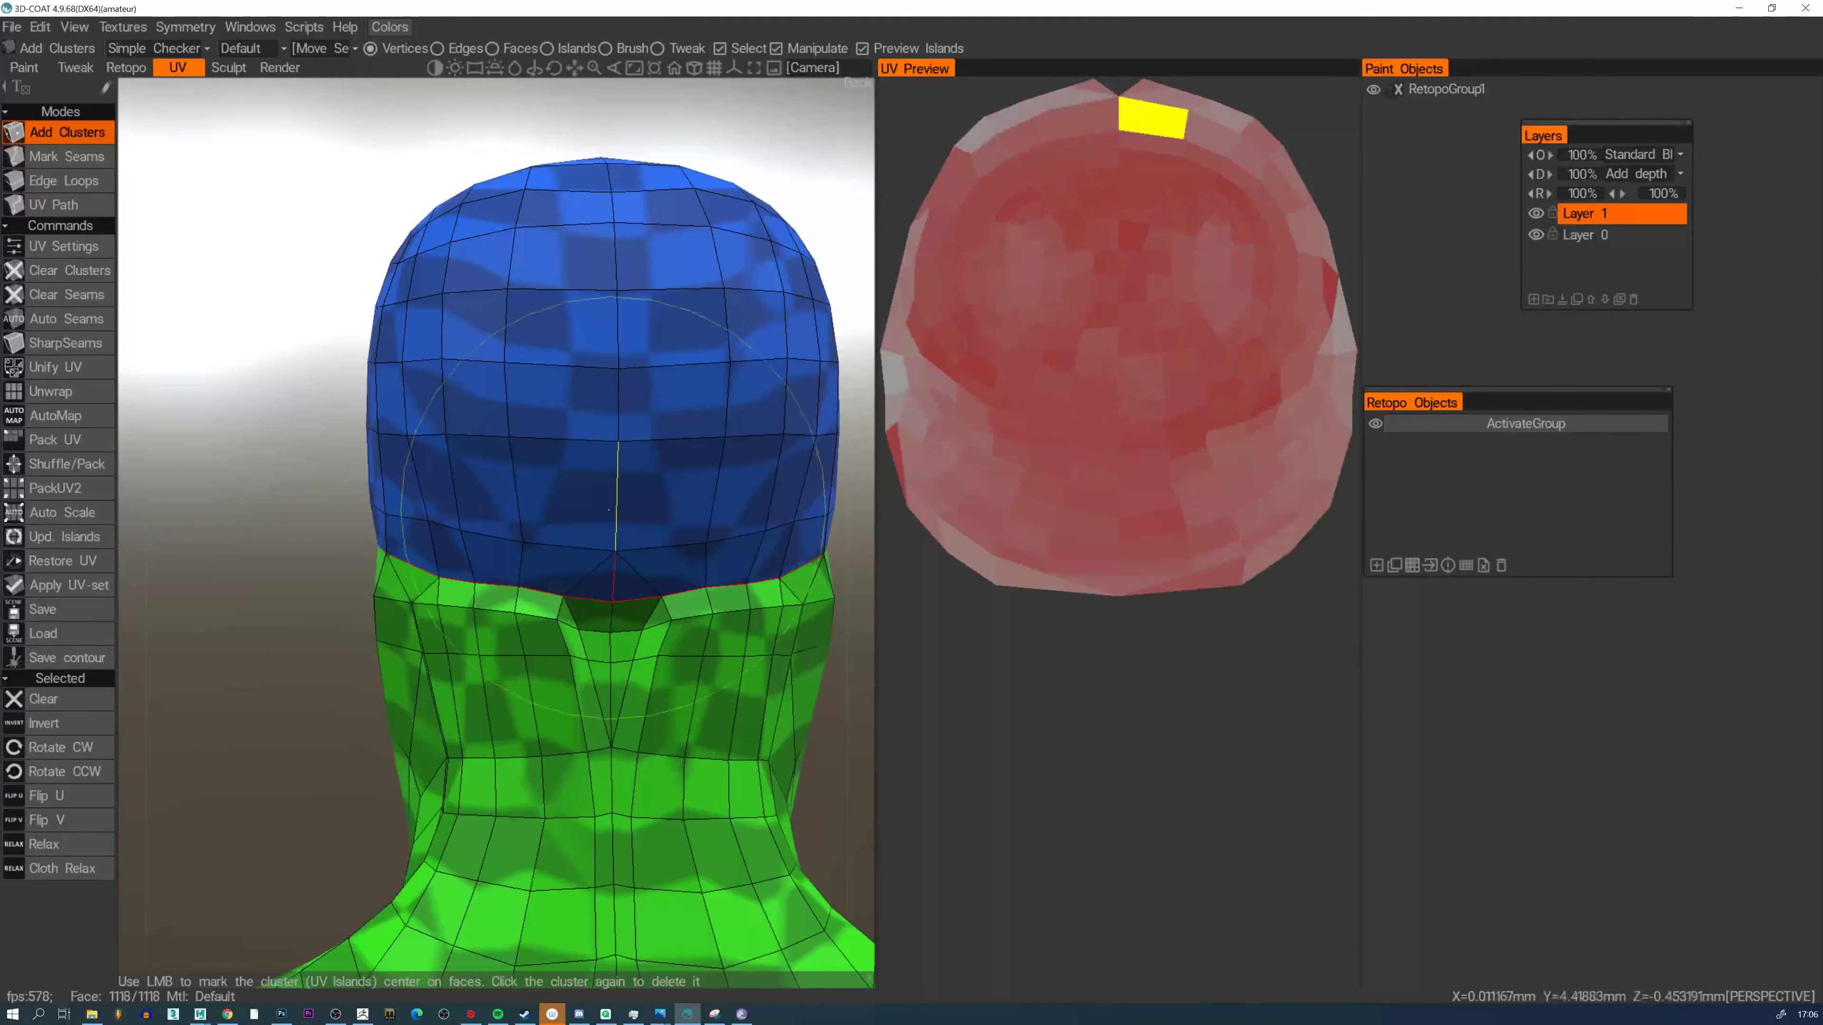
pyautogui.click(615, 497)
pyautogui.click(615, 404)
pyautogui.click(616, 328)
pyautogui.click(614, 256)
pyautogui.keyDown('alt'); pyautogui.moveTo(610, 217); pyautogui.dragTo(613, 251); pyautogui.keyUp('alt')
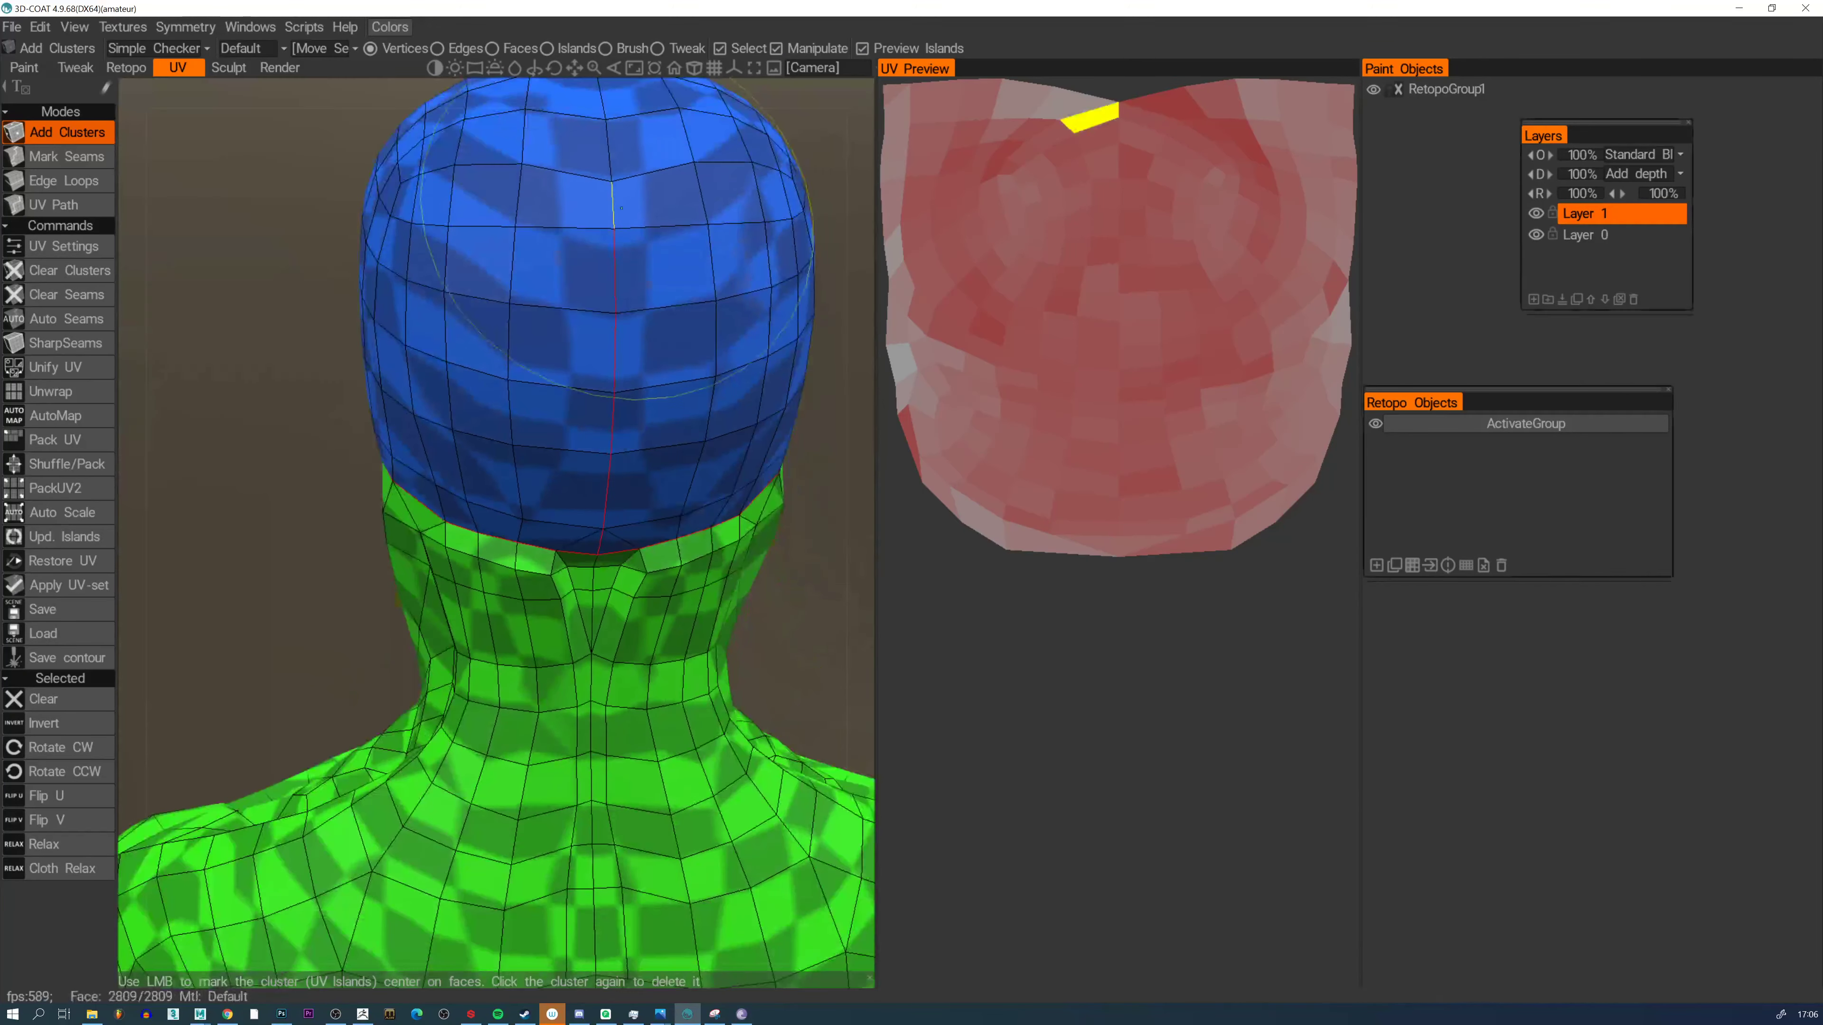
# Extend the vertical seam along the head's centre line up to the crown
pyautogui.click(612, 234)
pyautogui.keyDown('alt'); pyautogui.moveTo(615, 225); pyautogui.dragTo(596, 364, button='middle'); pyautogui.keyUp('alt')
pyautogui.click(586, 324)
pyautogui.click(585, 263)
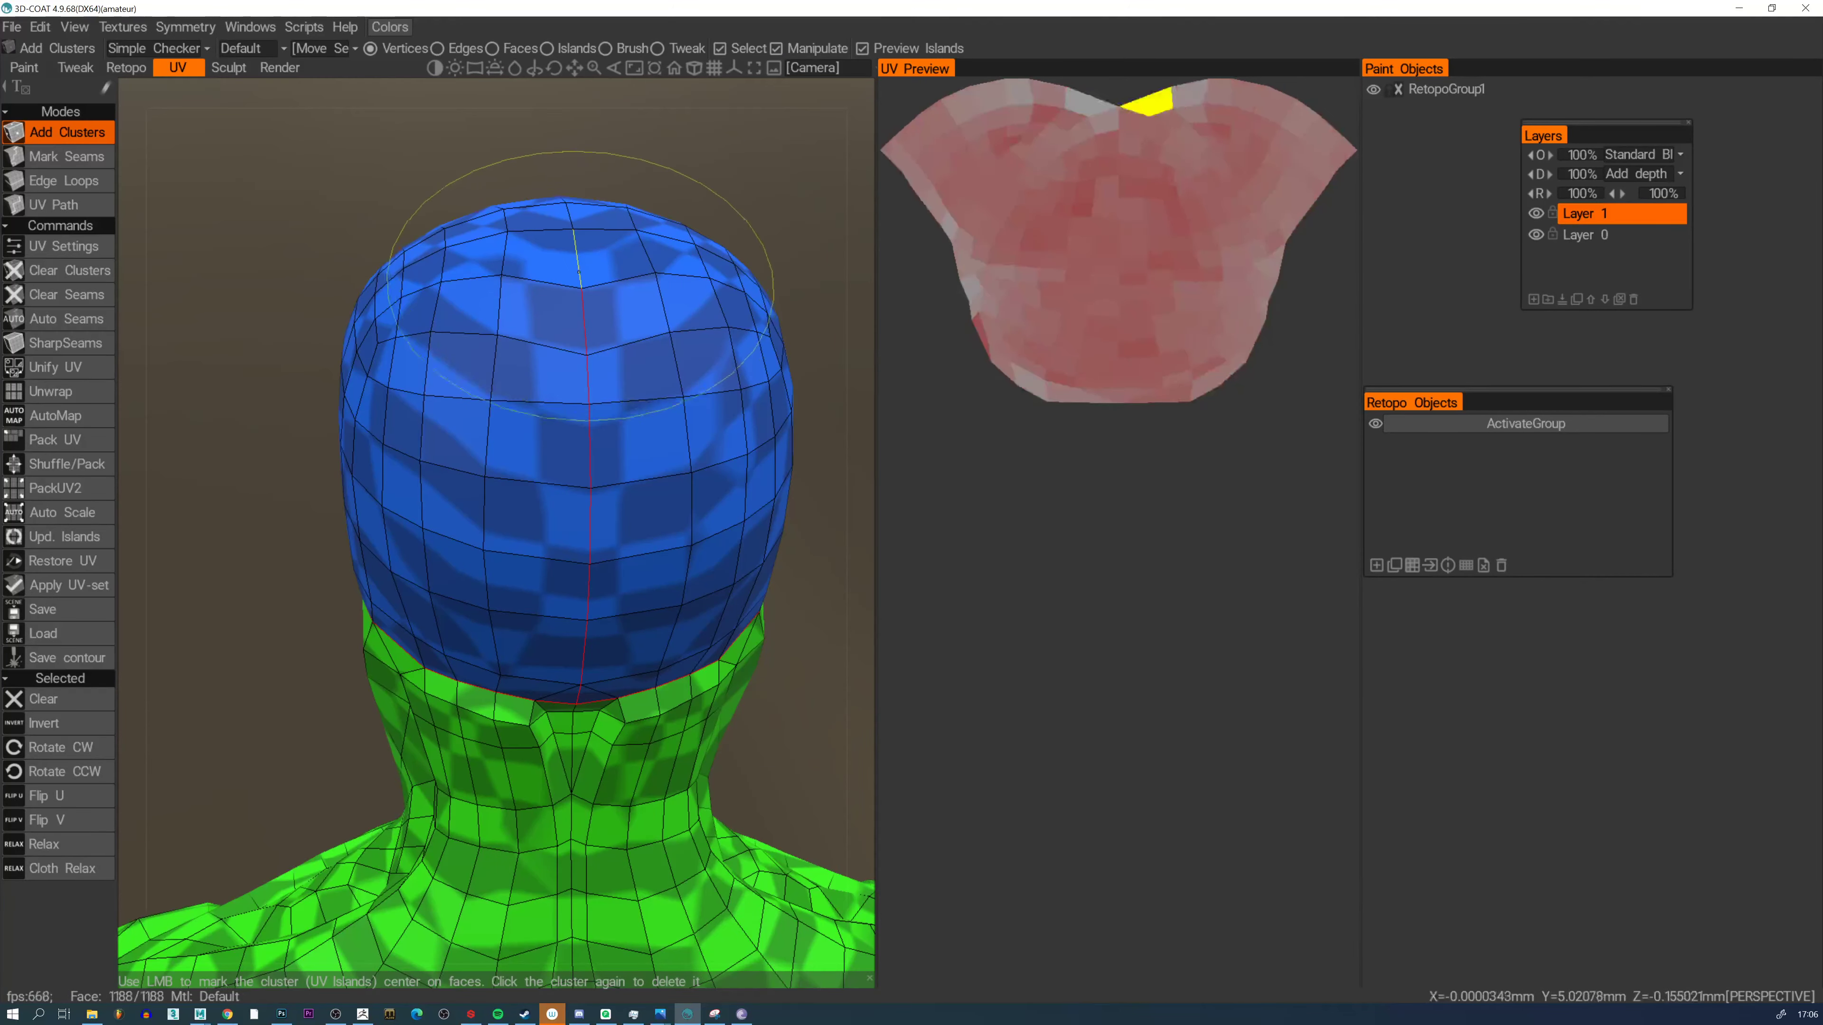
pyautogui.keyDown('alt'); pyautogui.moveTo(578, 326); pyautogui.dragTo(573, 350, button='right'); pyautogui.keyUp('alt')
pyautogui.keyDown('alt'); pyautogui.moveTo(573, 349); pyautogui.dragTo(602, 373); pyautogui.keyUp('alt')
pyautogui.click(539, 241)
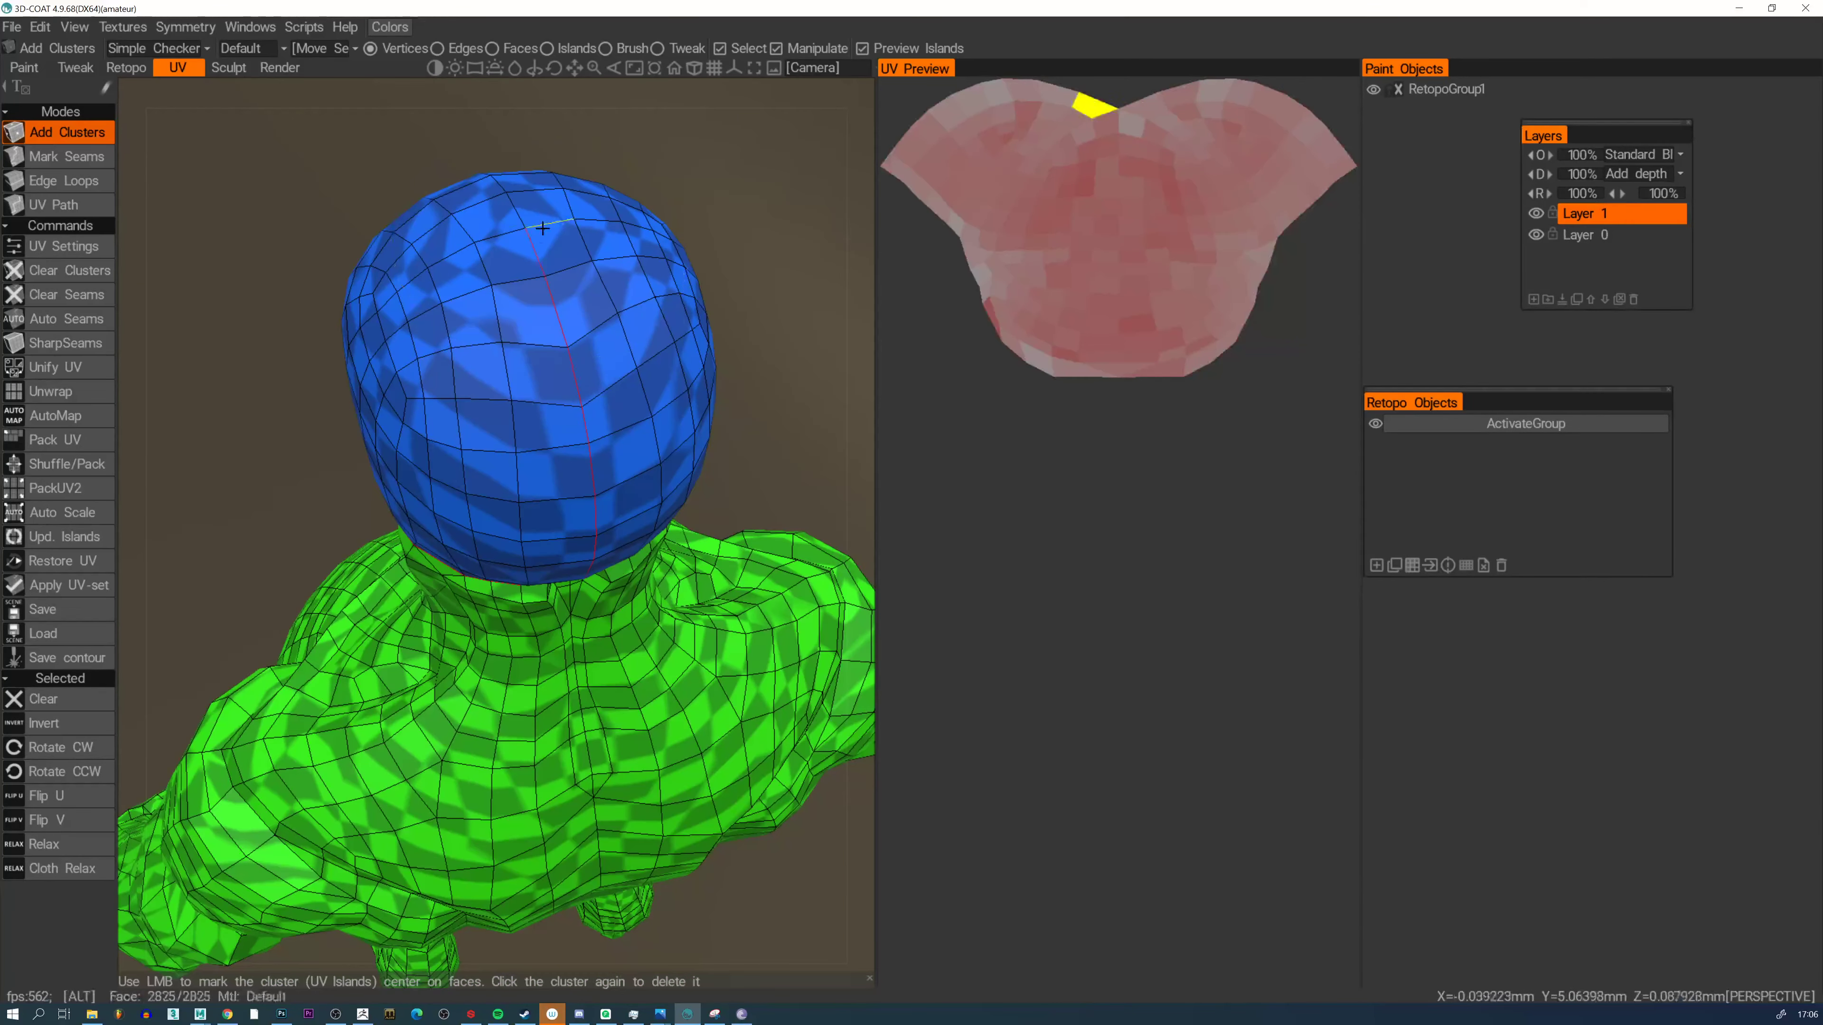
pyautogui.keyDown('alt'); pyautogui.moveTo(495, 349); pyautogui.dragTo(600, 305); pyautogui.keyUp('alt')
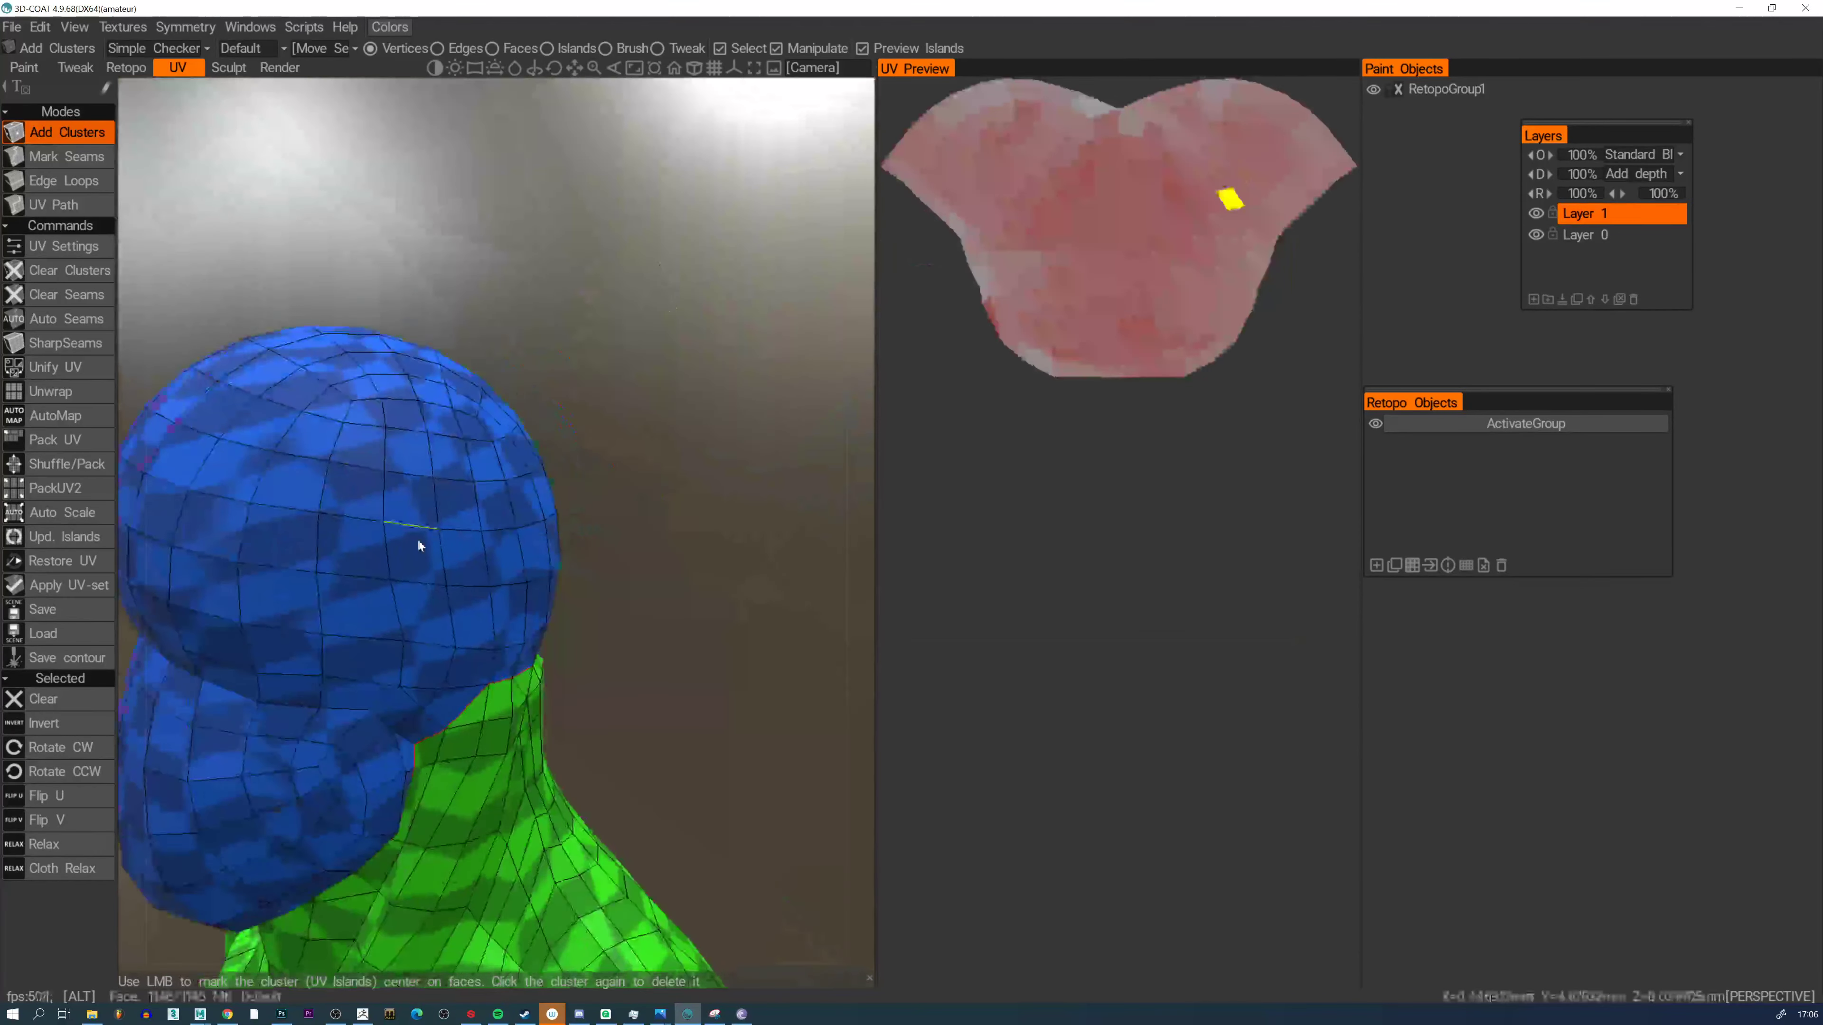
pyautogui.keyDown('alt'); pyautogui.moveTo(419, 546); pyautogui.dragTo(538, 316, button='middle'); pyautogui.keyUp('alt')
pyautogui.keyDown('alt'); pyautogui.moveTo(547, 366); pyautogui.dragTo(567, 464, button='right'); pyautogui.keyUp('alt')
pyautogui.keyDown('alt'); pyautogui.moveTo(568, 462); pyautogui.dragTo(511, 434); pyautogui.keyUp('alt')
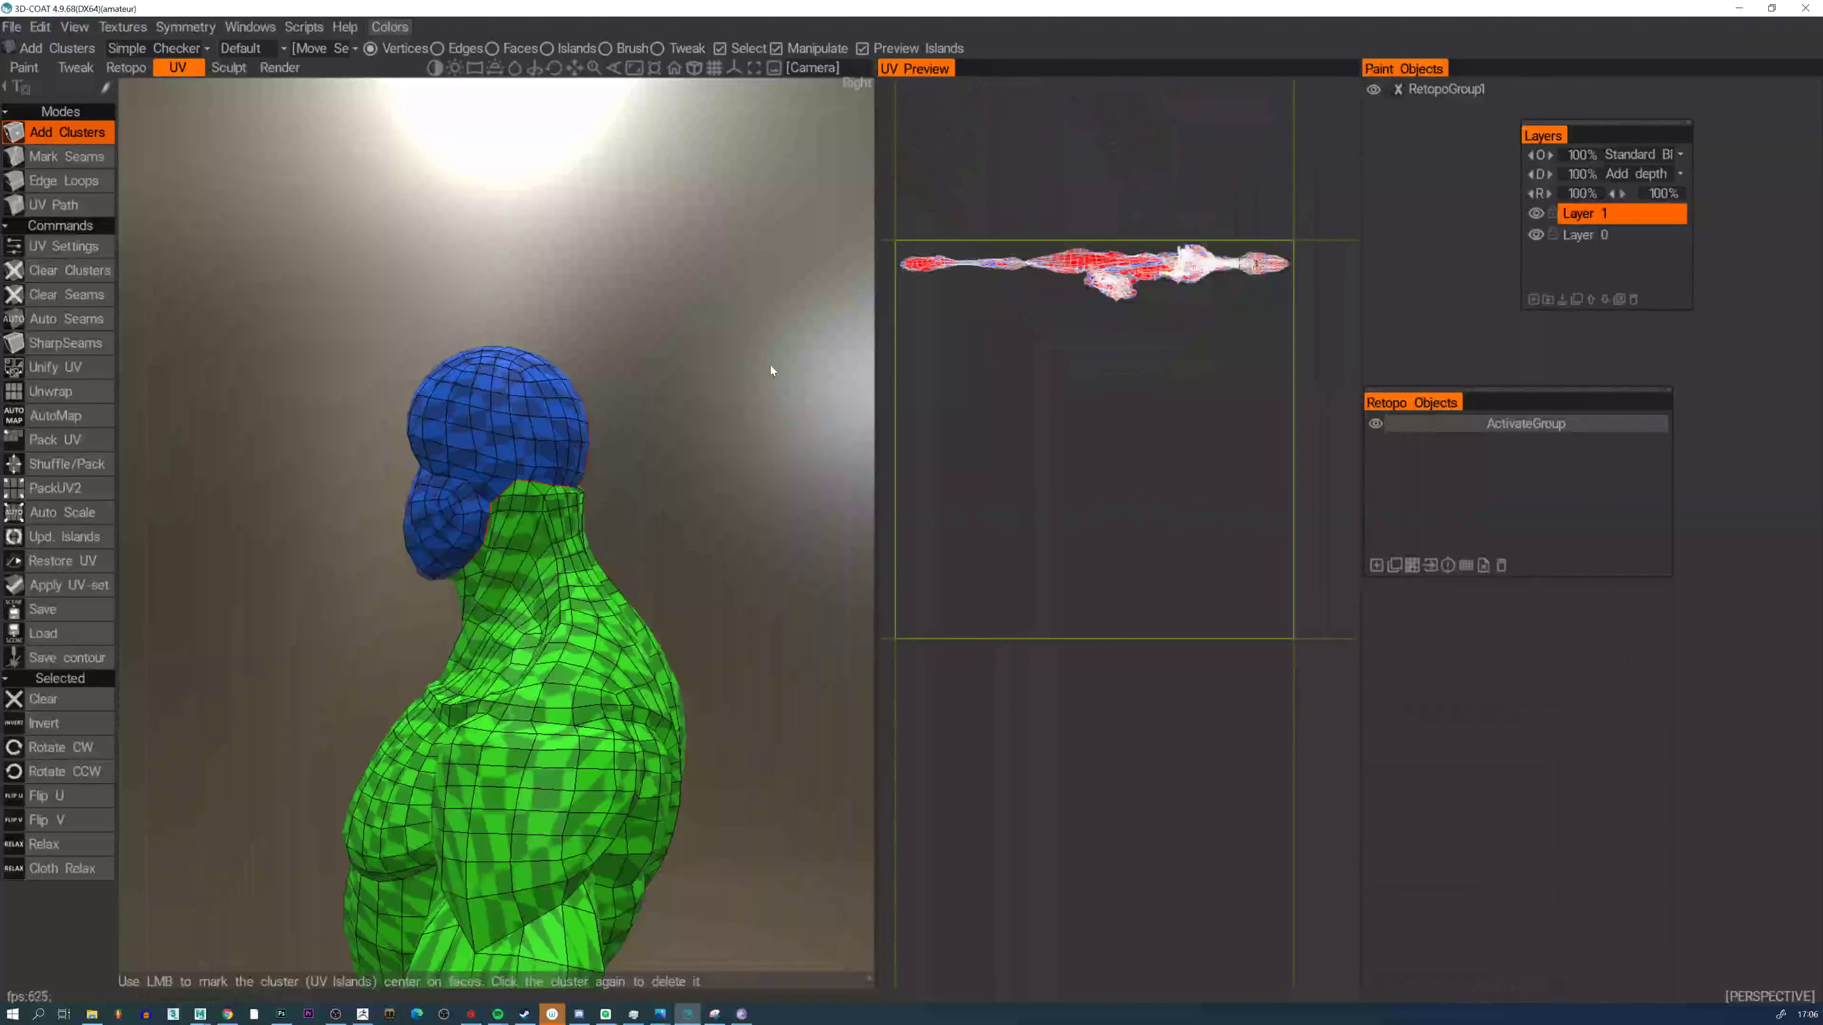
pyautogui.keyDown('alt'); pyautogui.moveTo(531, 496); pyautogui.dragTo(535, 417, button='right'); pyautogui.keyUp('alt')
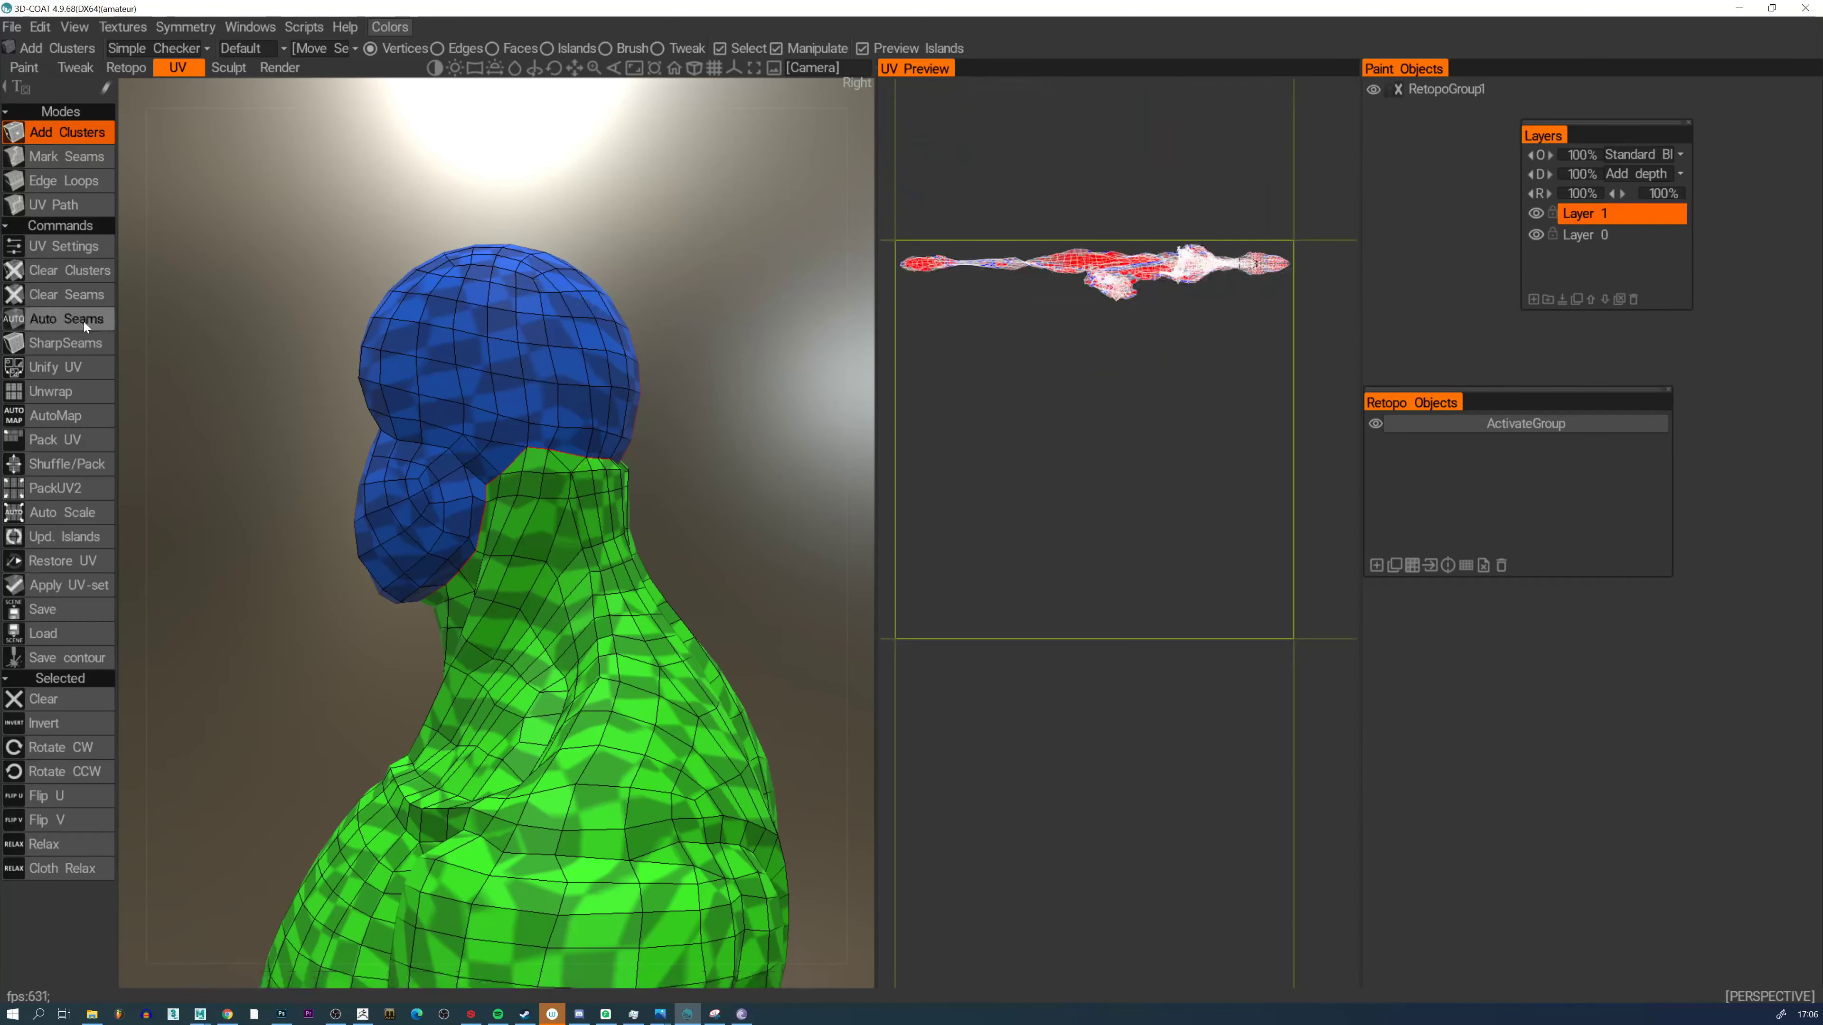
# Unwrap the mesh with the new head seam and check the flattened head island in the UV preview
pyautogui.click(50, 390)
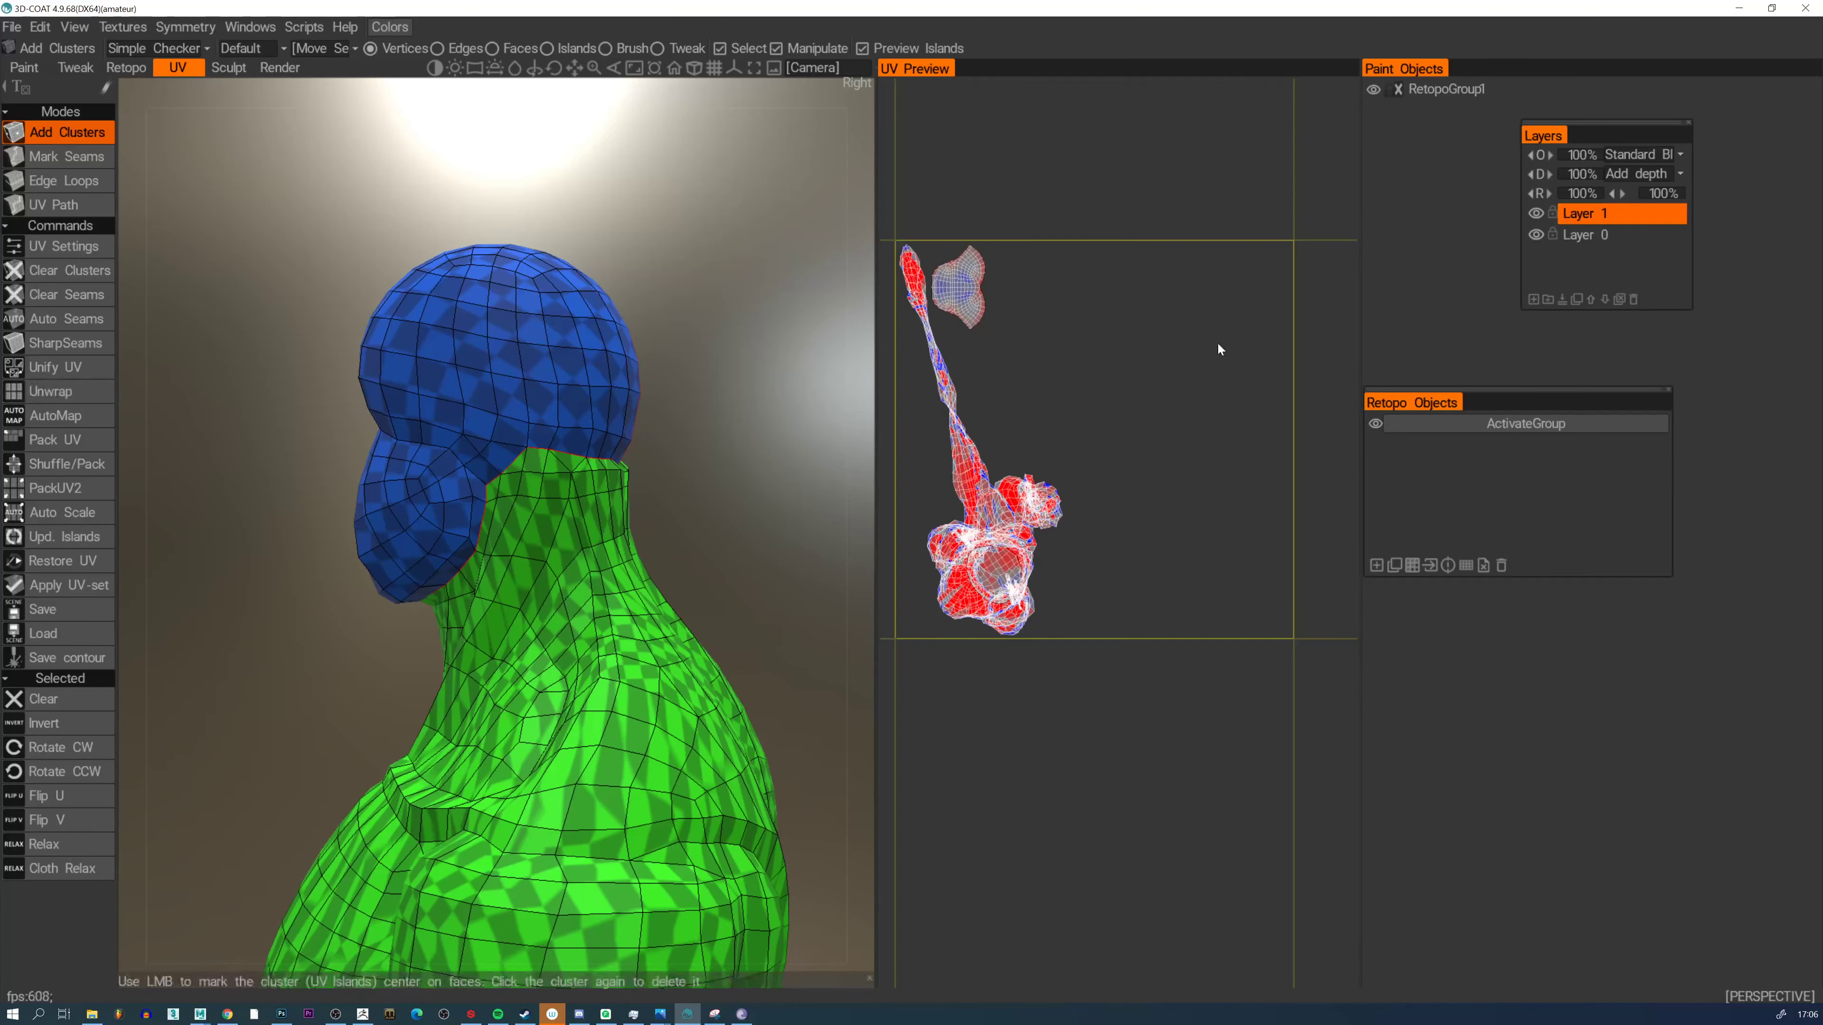
pyautogui.scroll(2, 1064, 339)
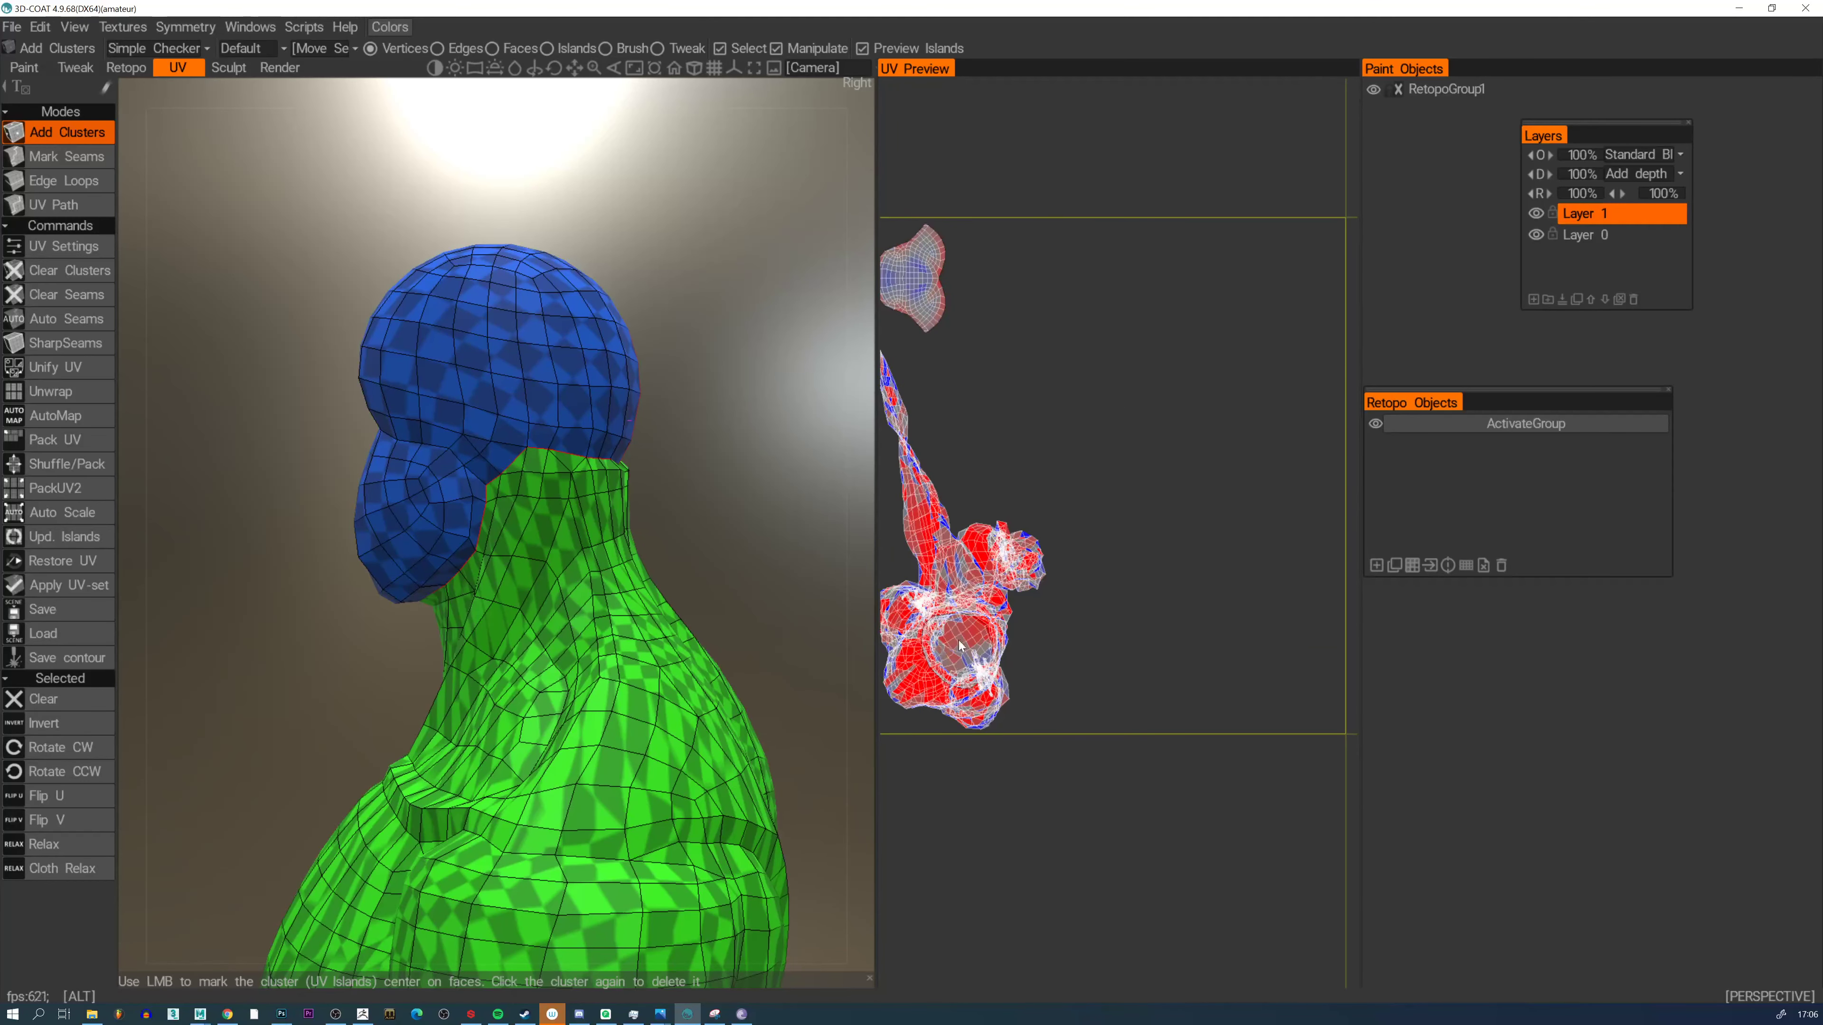
pyautogui.moveTo(996, 754); pyautogui.dragTo(1091, 749, button='middle')
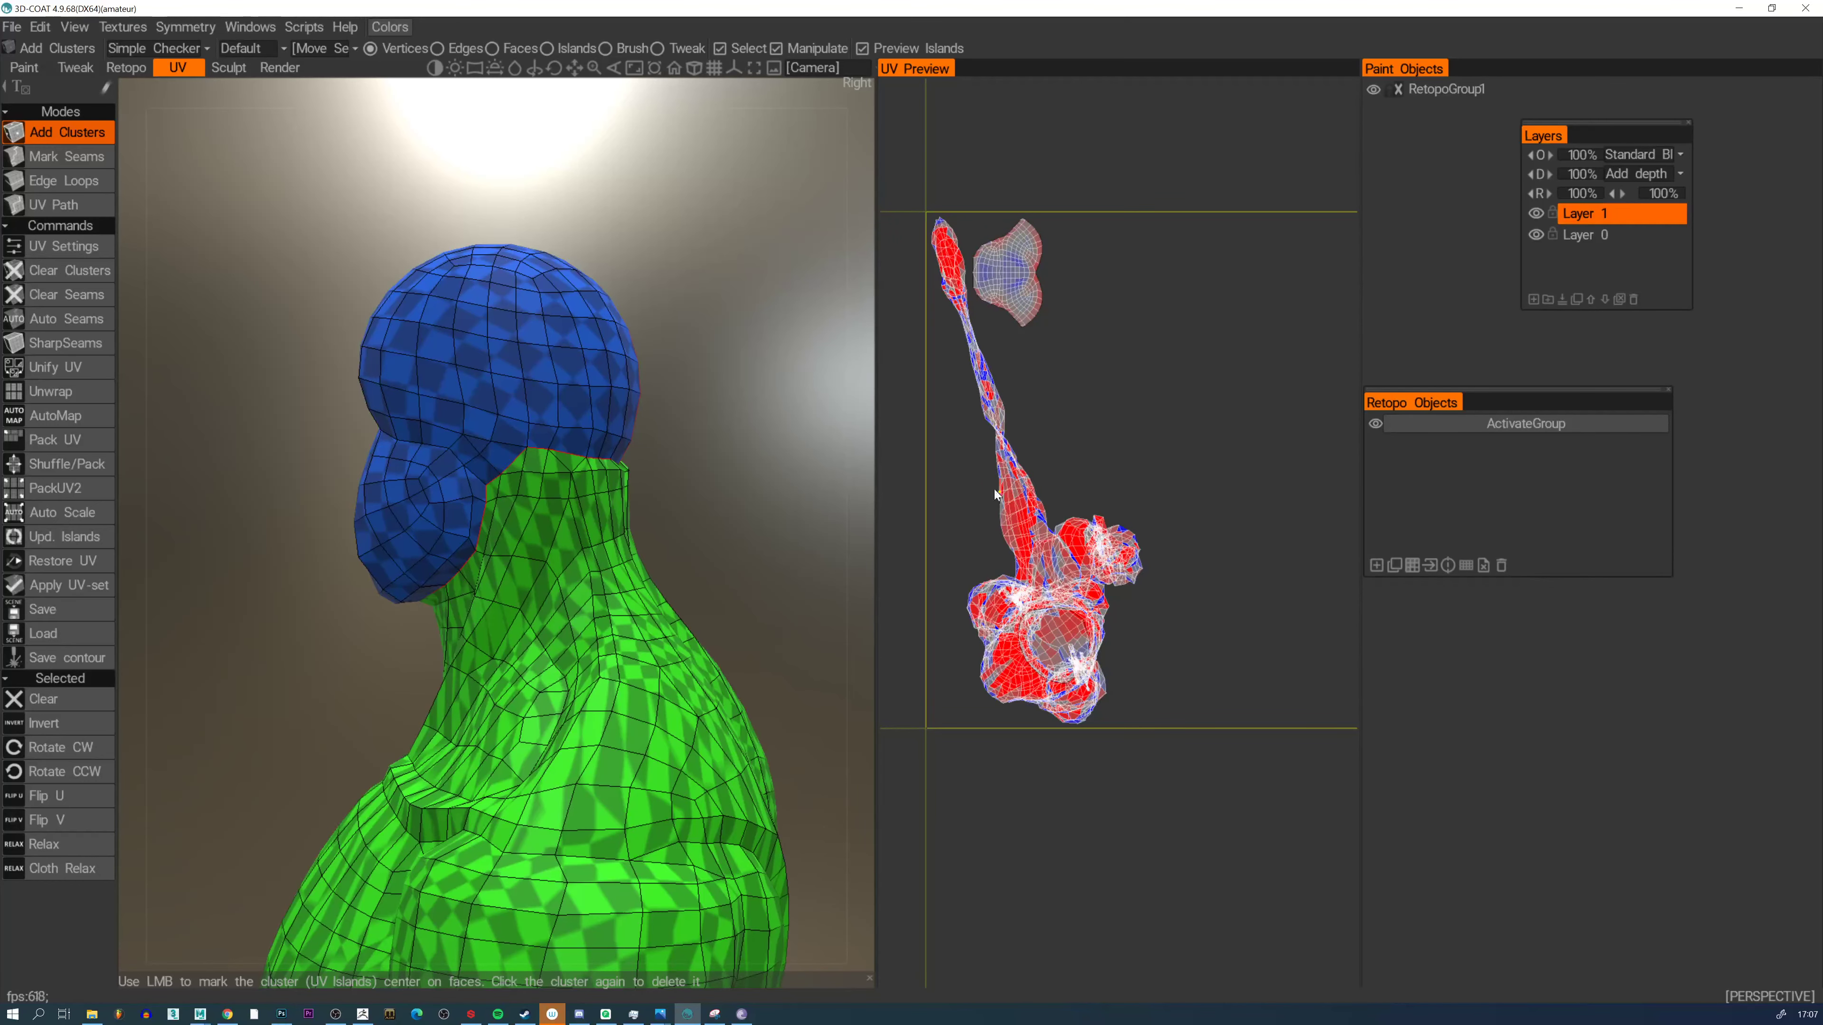
pyautogui.keyDown('alt'); pyautogui.moveTo(1022, 378); pyautogui.dragTo(1037, 478, button='middle'); pyautogui.keyUp('alt')
pyautogui.keyDown('alt'); pyautogui.moveTo(1037, 478); pyautogui.dragTo(983, 511, button='right'); pyautogui.keyUp('alt')
pyautogui.keyDown('alt'); pyautogui.moveTo(983, 511); pyautogui.dragTo(1118, 501, button='middle'); pyautogui.keyUp('alt')
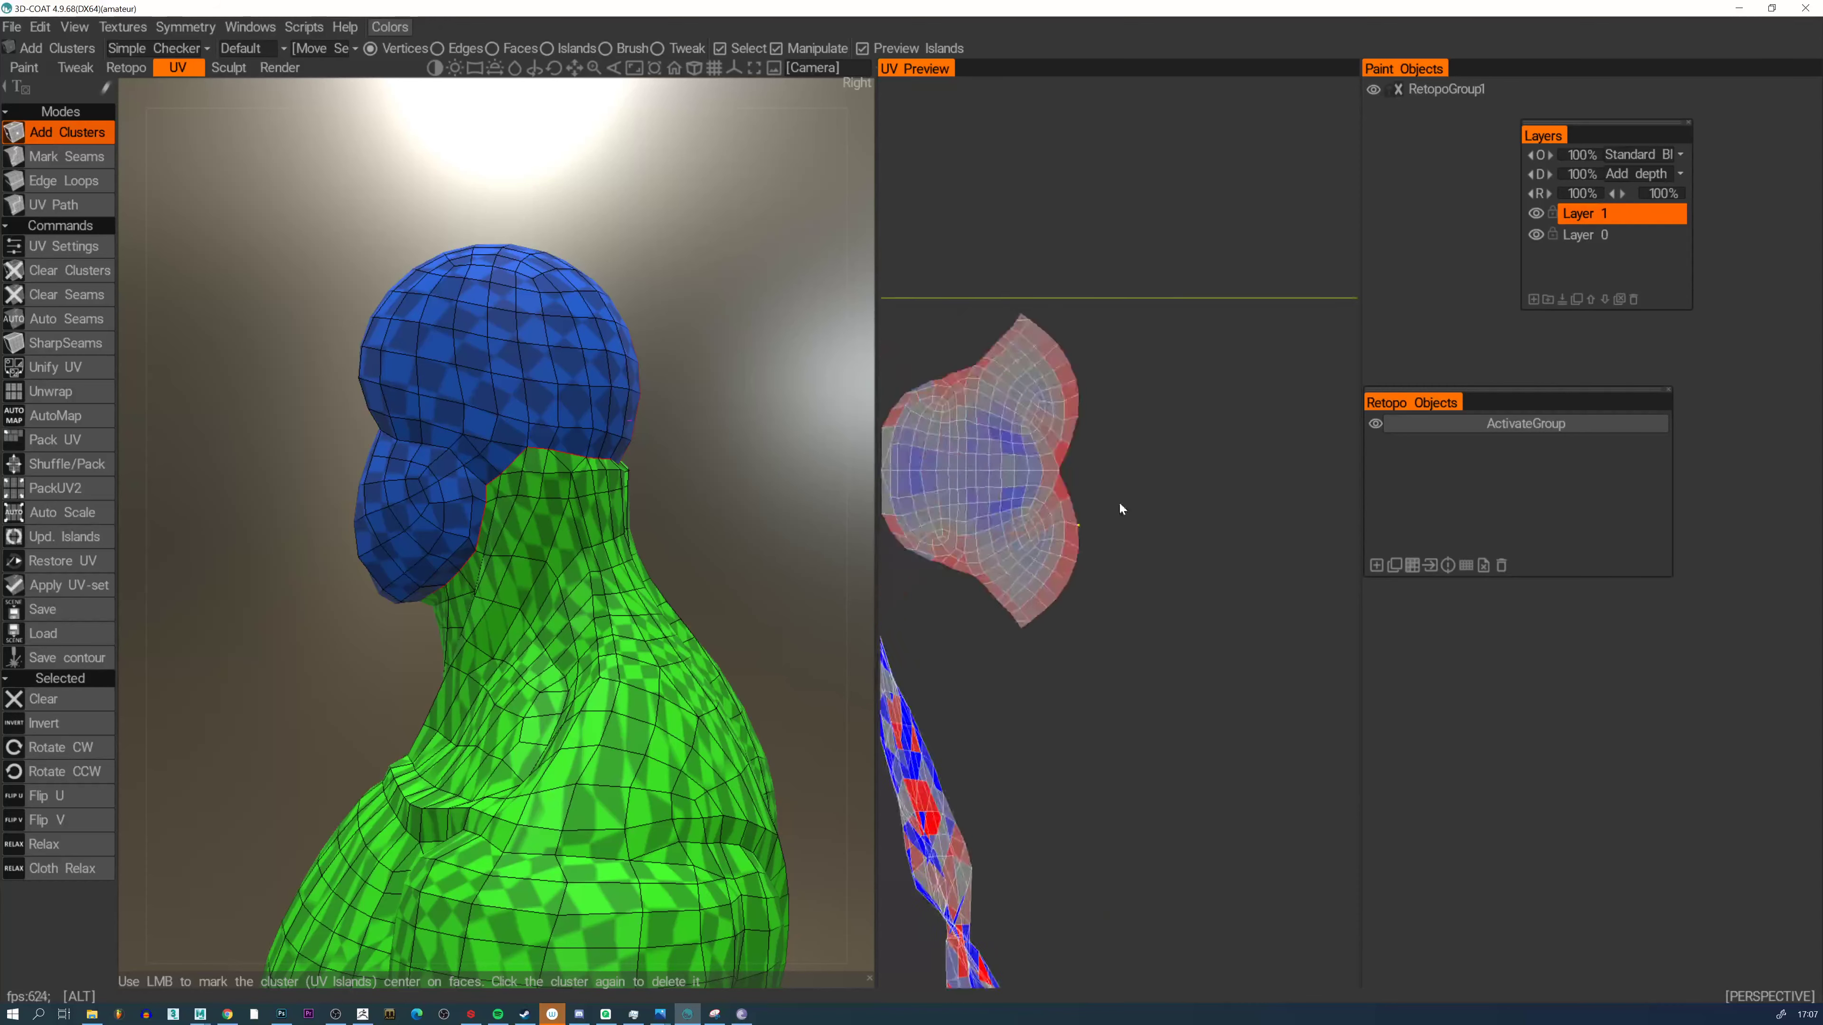
pyautogui.keyDown('alt'); pyautogui.moveTo(974, 450); pyautogui.dragTo(1061, 409, button='middle'); pyautogui.keyUp('alt')
pyautogui.keyDown('alt'); pyautogui.moveTo(1062, 409); pyautogui.dragTo(1103, 486, button='right'); pyautogui.keyUp('alt')
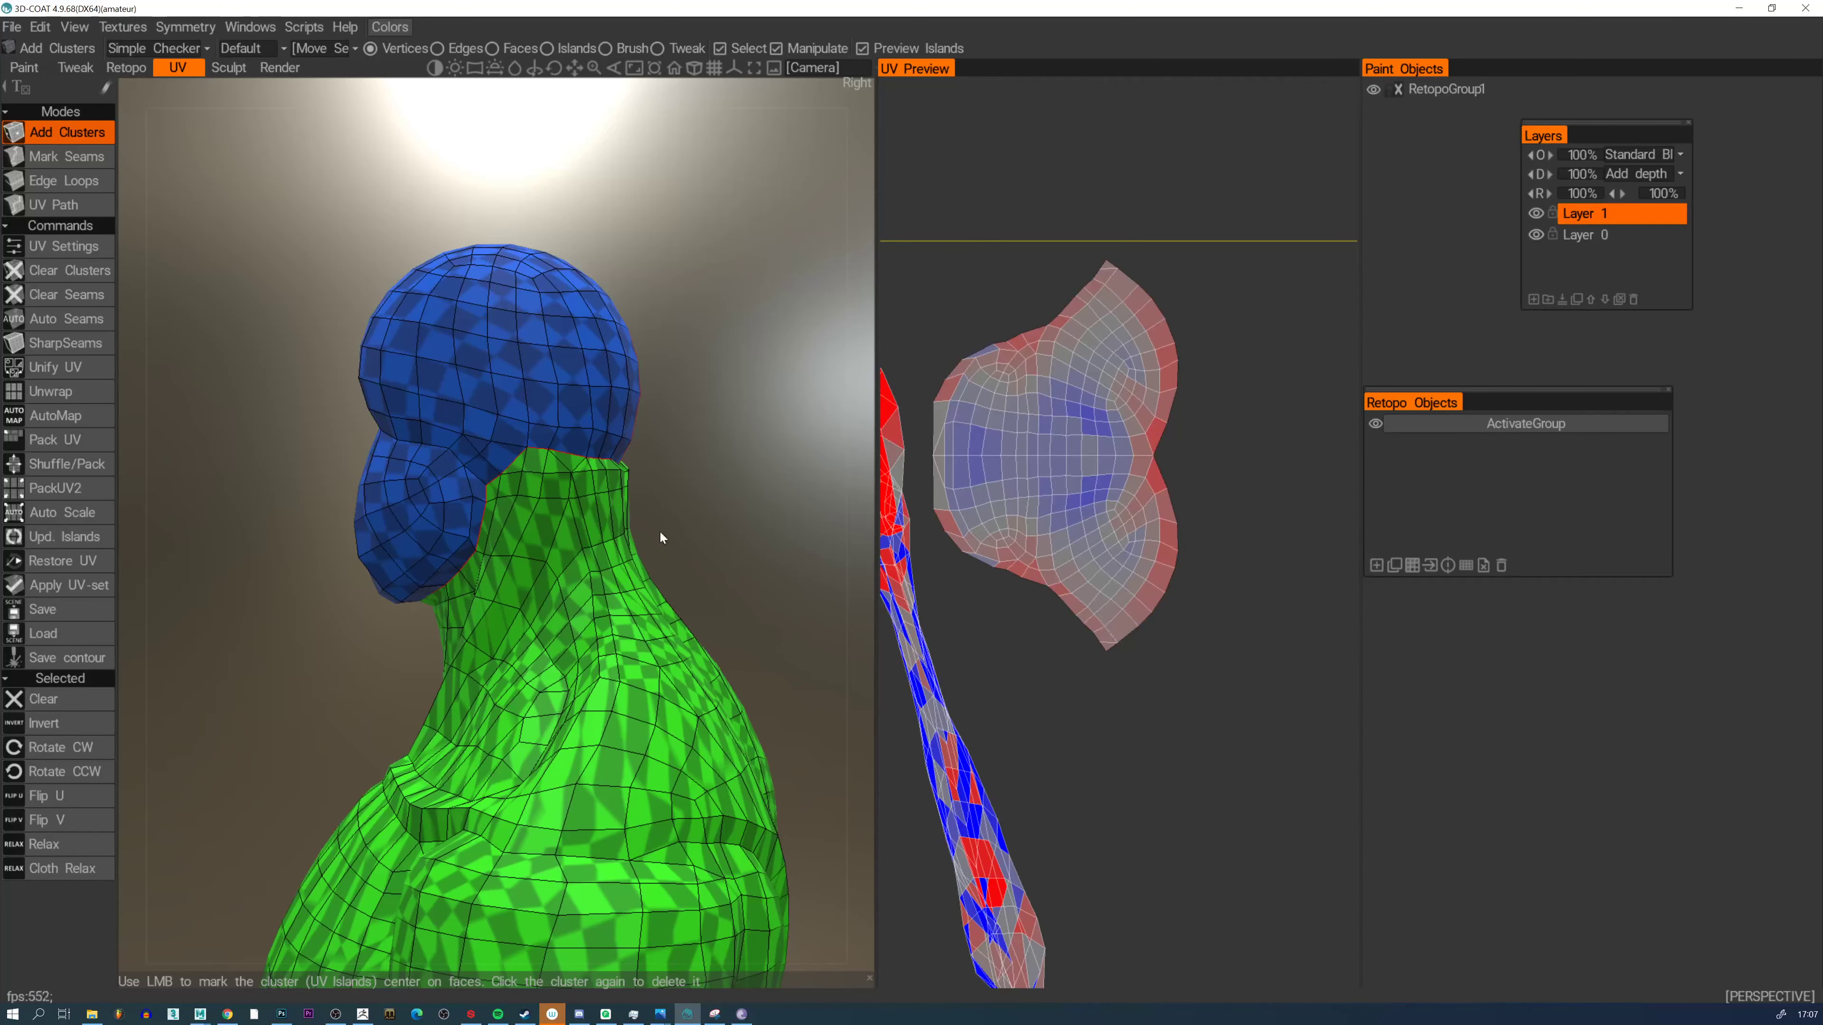
# Examine the vertical seam on the back of the head from behind, above and the side
pyautogui.keyDown('alt'); pyautogui.moveTo(750, 535); pyautogui.dragTo(674, 513, button='right'); pyautogui.keyUp('alt')
pyautogui.keyDown('alt'); pyautogui.moveTo(674, 512); pyautogui.dragTo(632, 463, button='middle'); pyautogui.keyUp('alt')
pyautogui.keyDown('alt'); pyautogui.moveTo(632, 464); pyautogui.dragTo(538, 496); pyautogui.keyUp('alt')
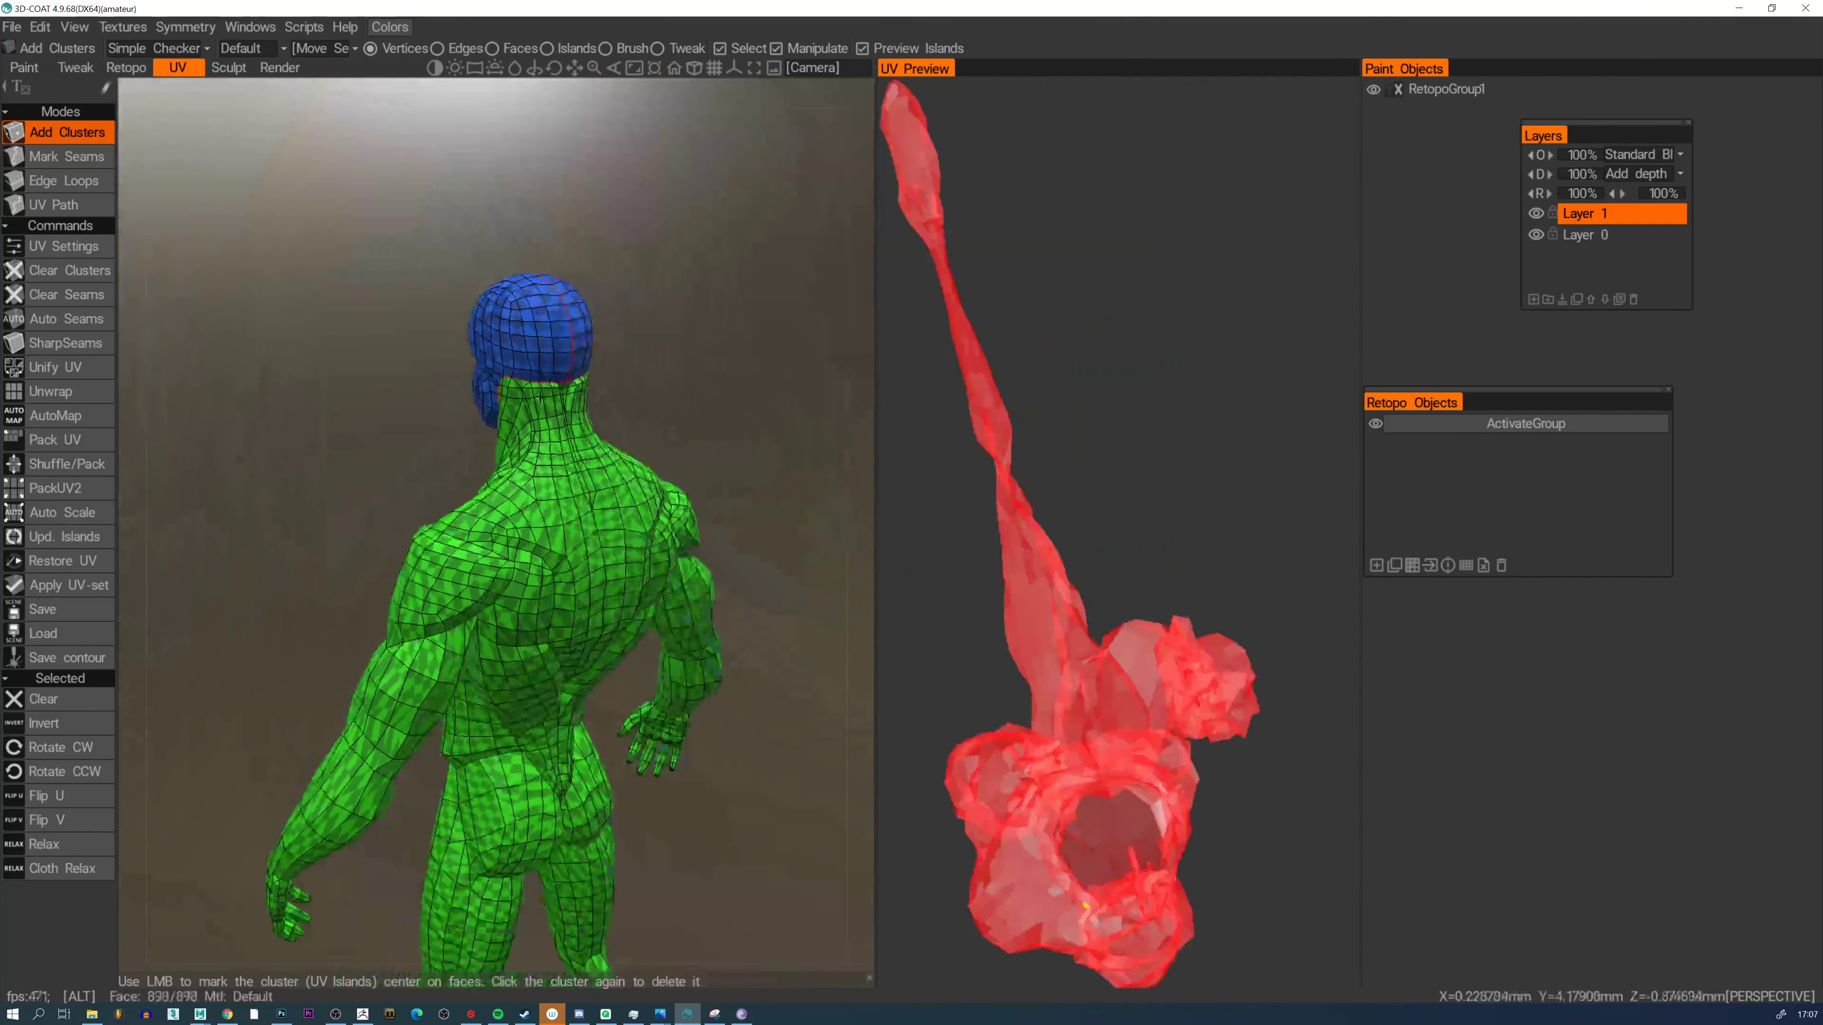
pyautogui.keyDown('alt'); pyautogui.moveTo(530, 330); pyautogui.dragTo(533, 449, button='middle'); pyautogui.keyUp('alt')
pyautogui.keyDown('alt'); pyautogui.moveTo(533, 449); pyautogui.dragTo(569, 518); pyautogui.keyUp('alt')
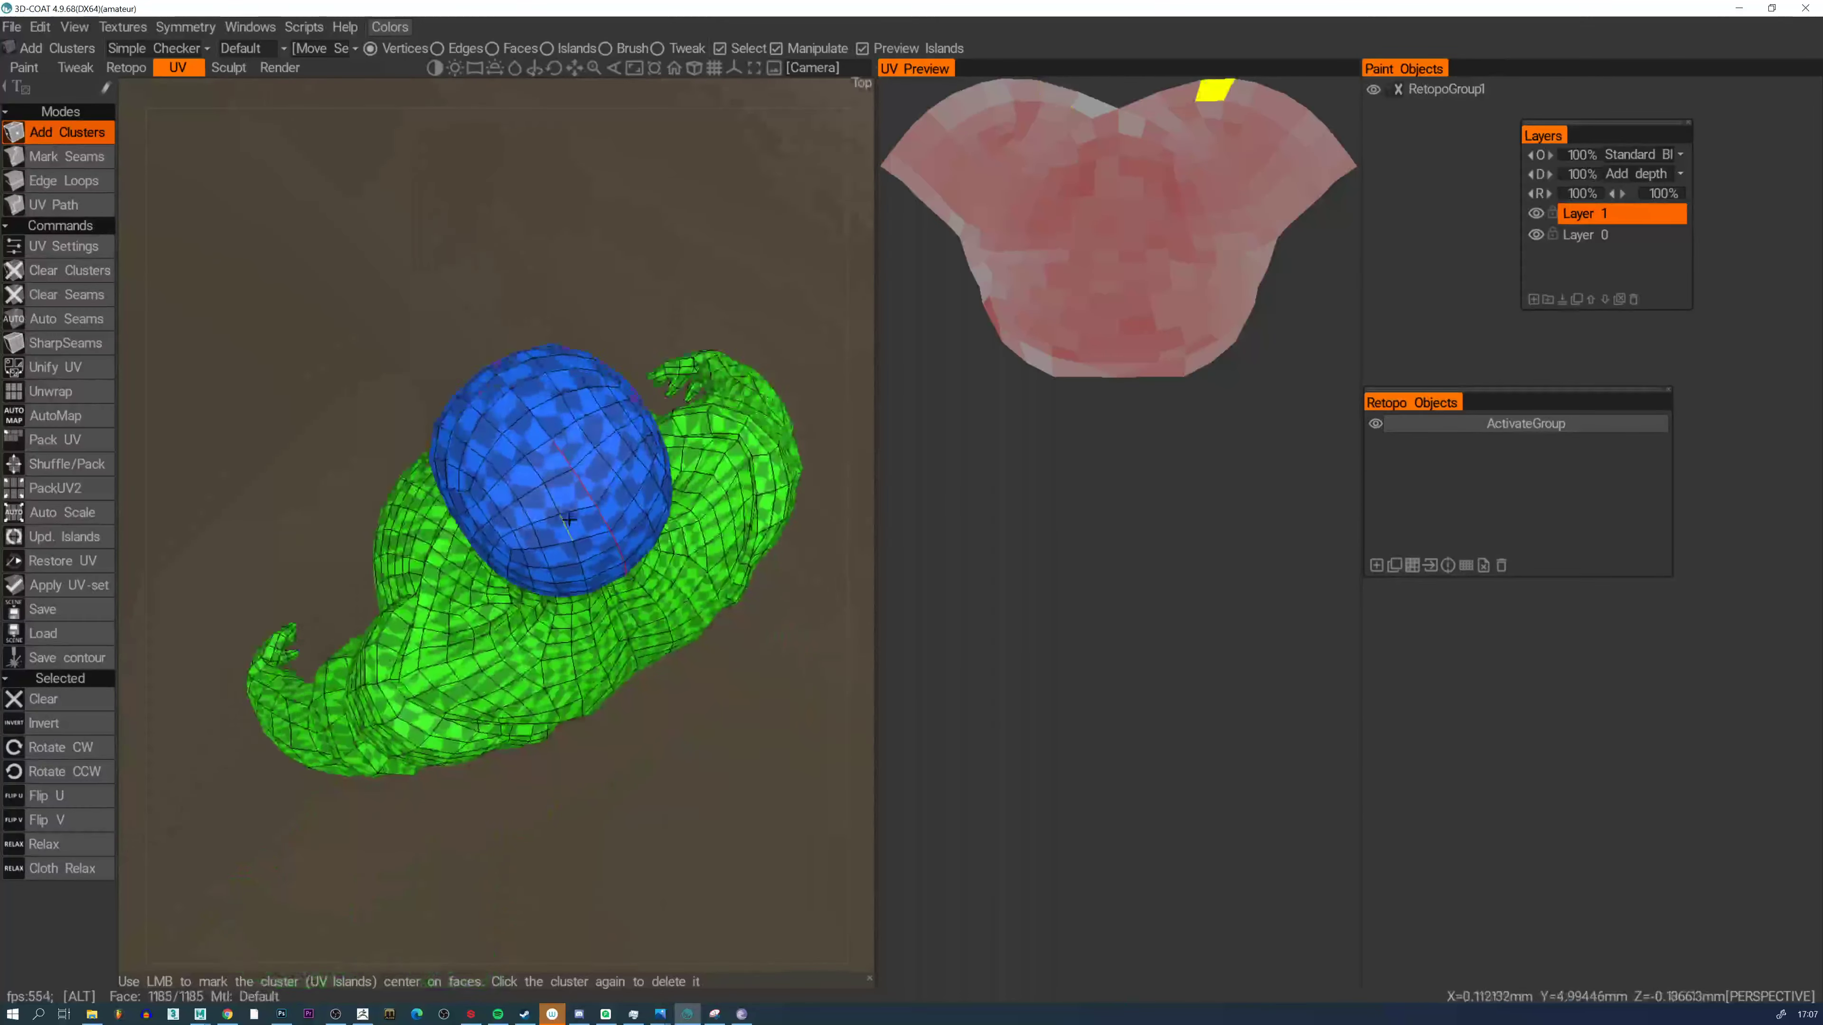
pyautogui.keyDown('alt'); pyautogui.moveTo(529, 457); pyautogui.dragTo(811, 478); pyautogui.keyUp('alt')
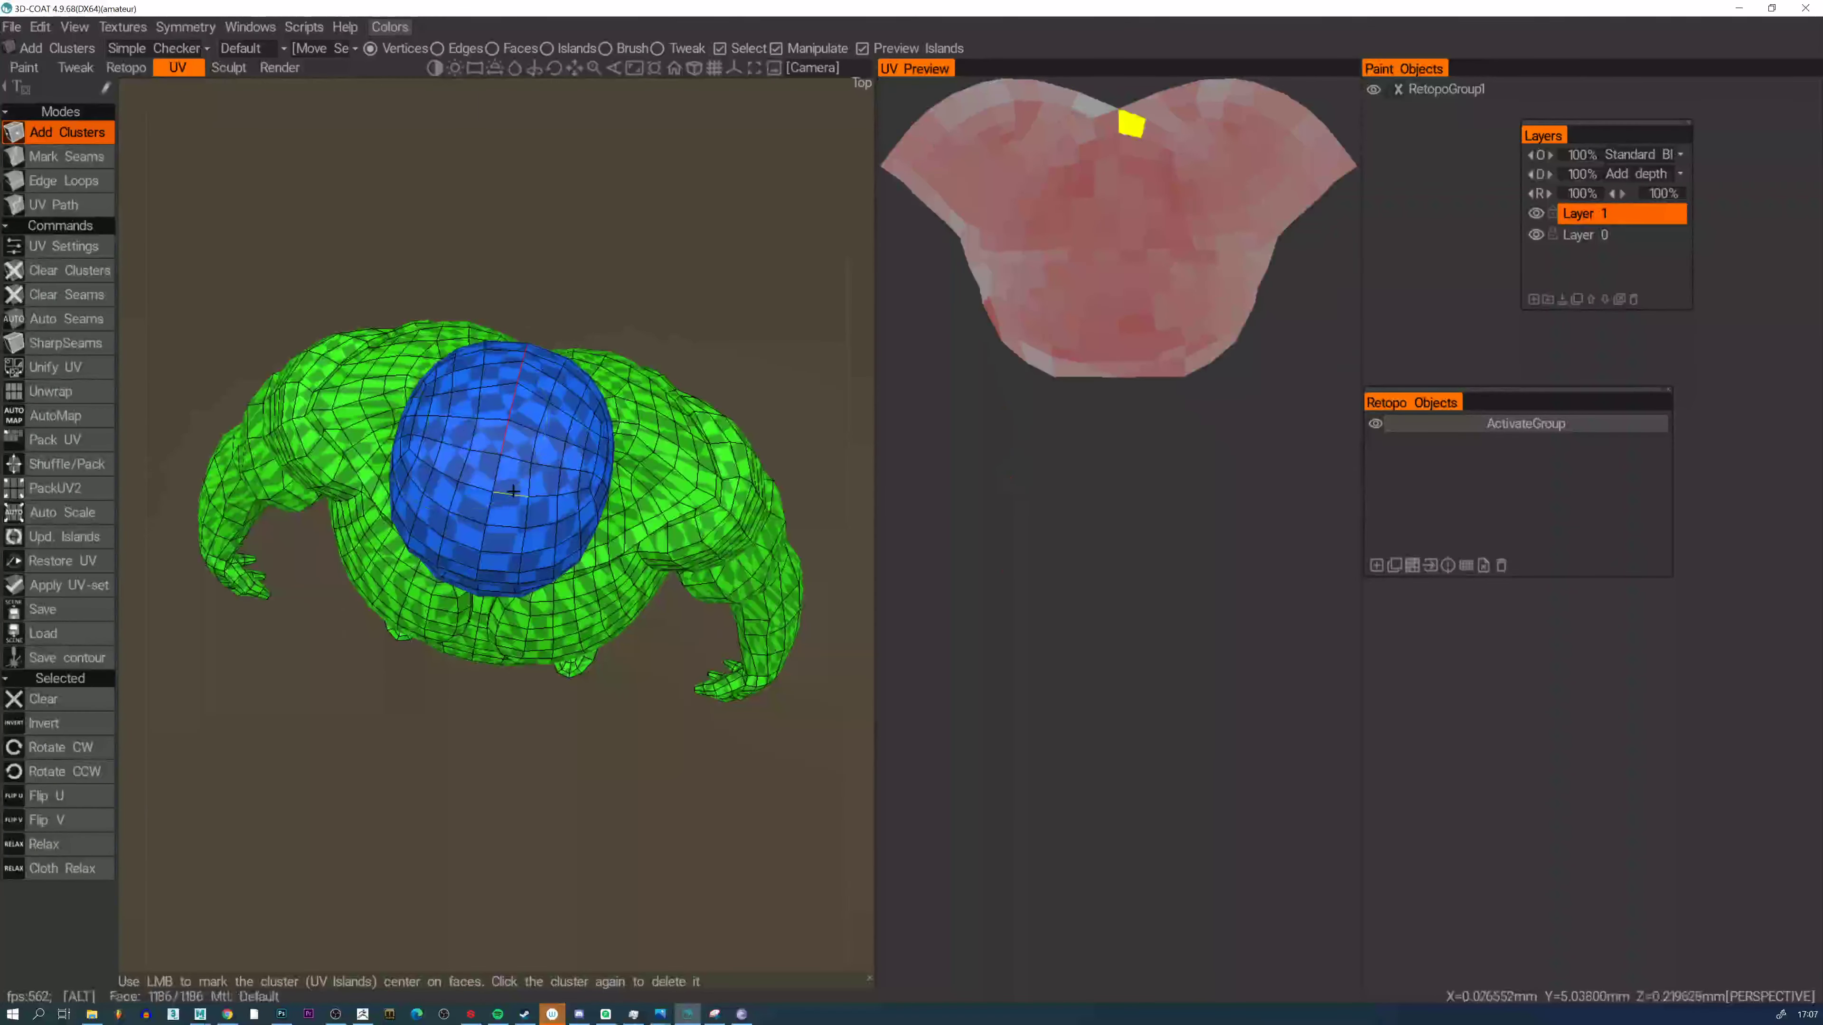
pyautogui.keyDown('alt'); pyautogui.moveTo(513, 491); pyautogui.dragTo(646, 488); pyautogui.keyUp('alt')
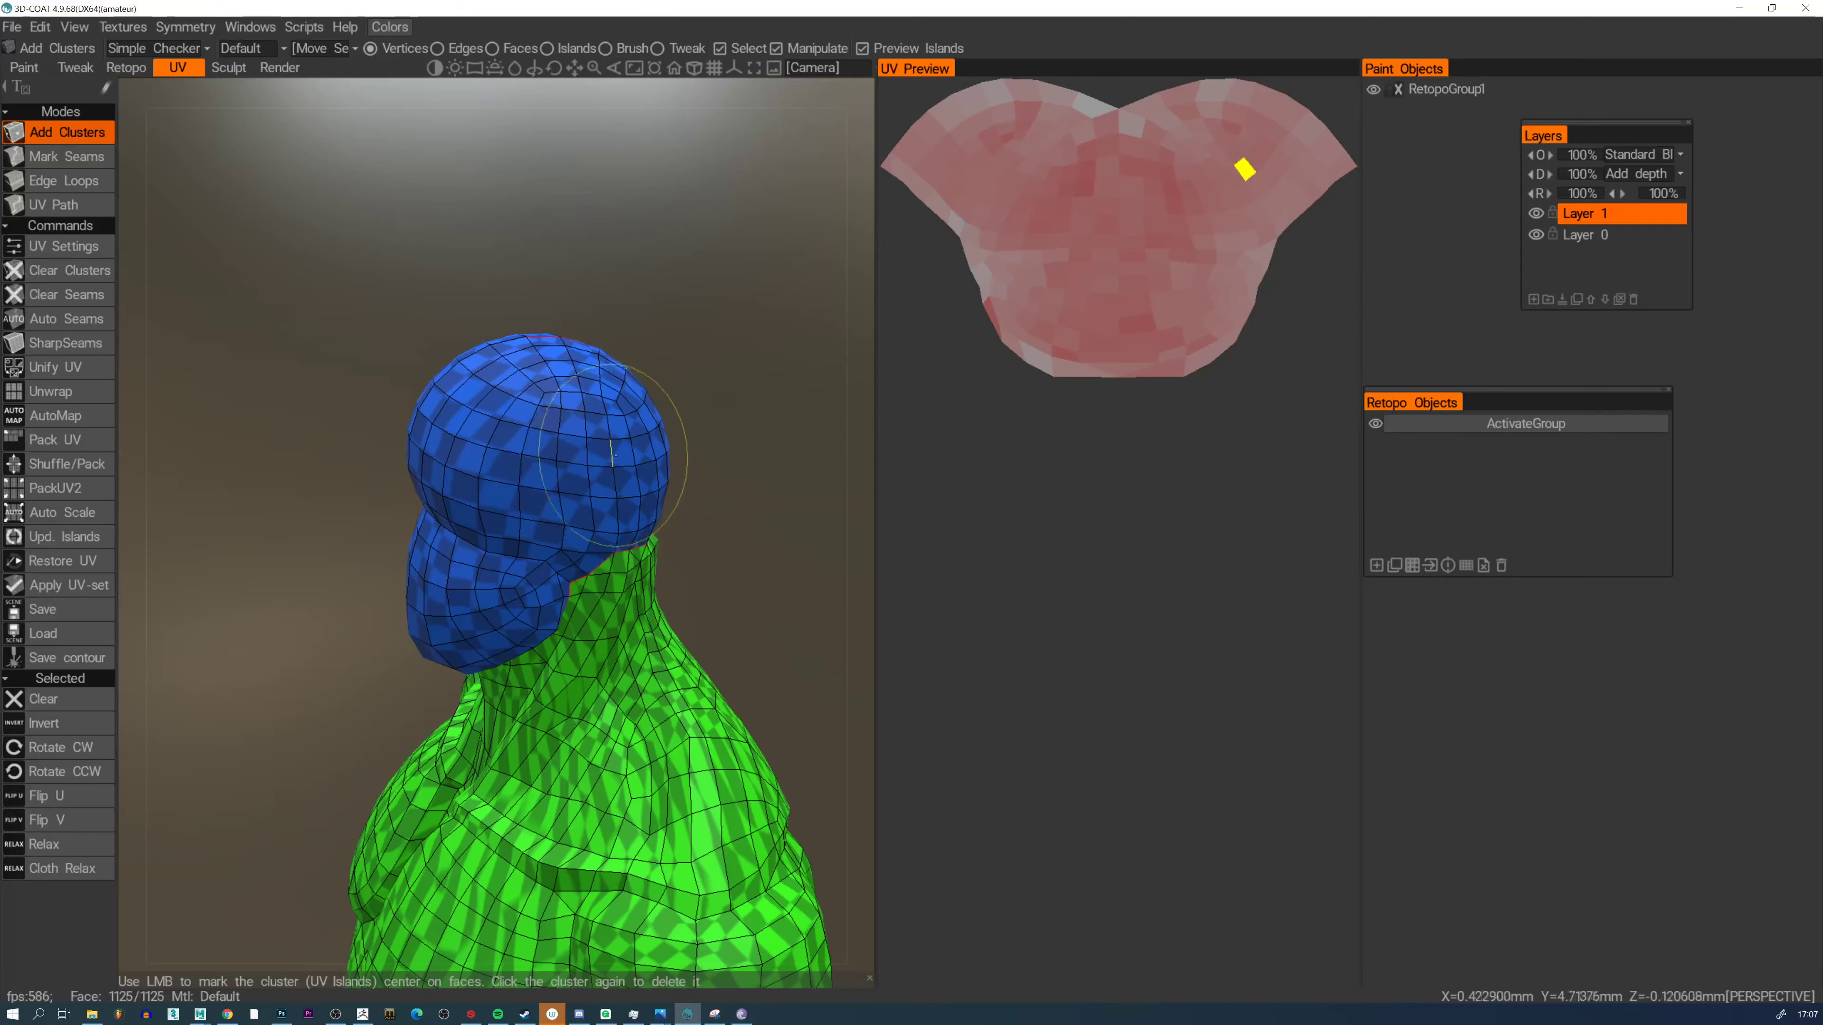
pyautogui.keyDown('alt'); pyautogui.moveTo(676, 460); pyautogui.dragTo(591, 538); pyautogui.keyUp('alt')
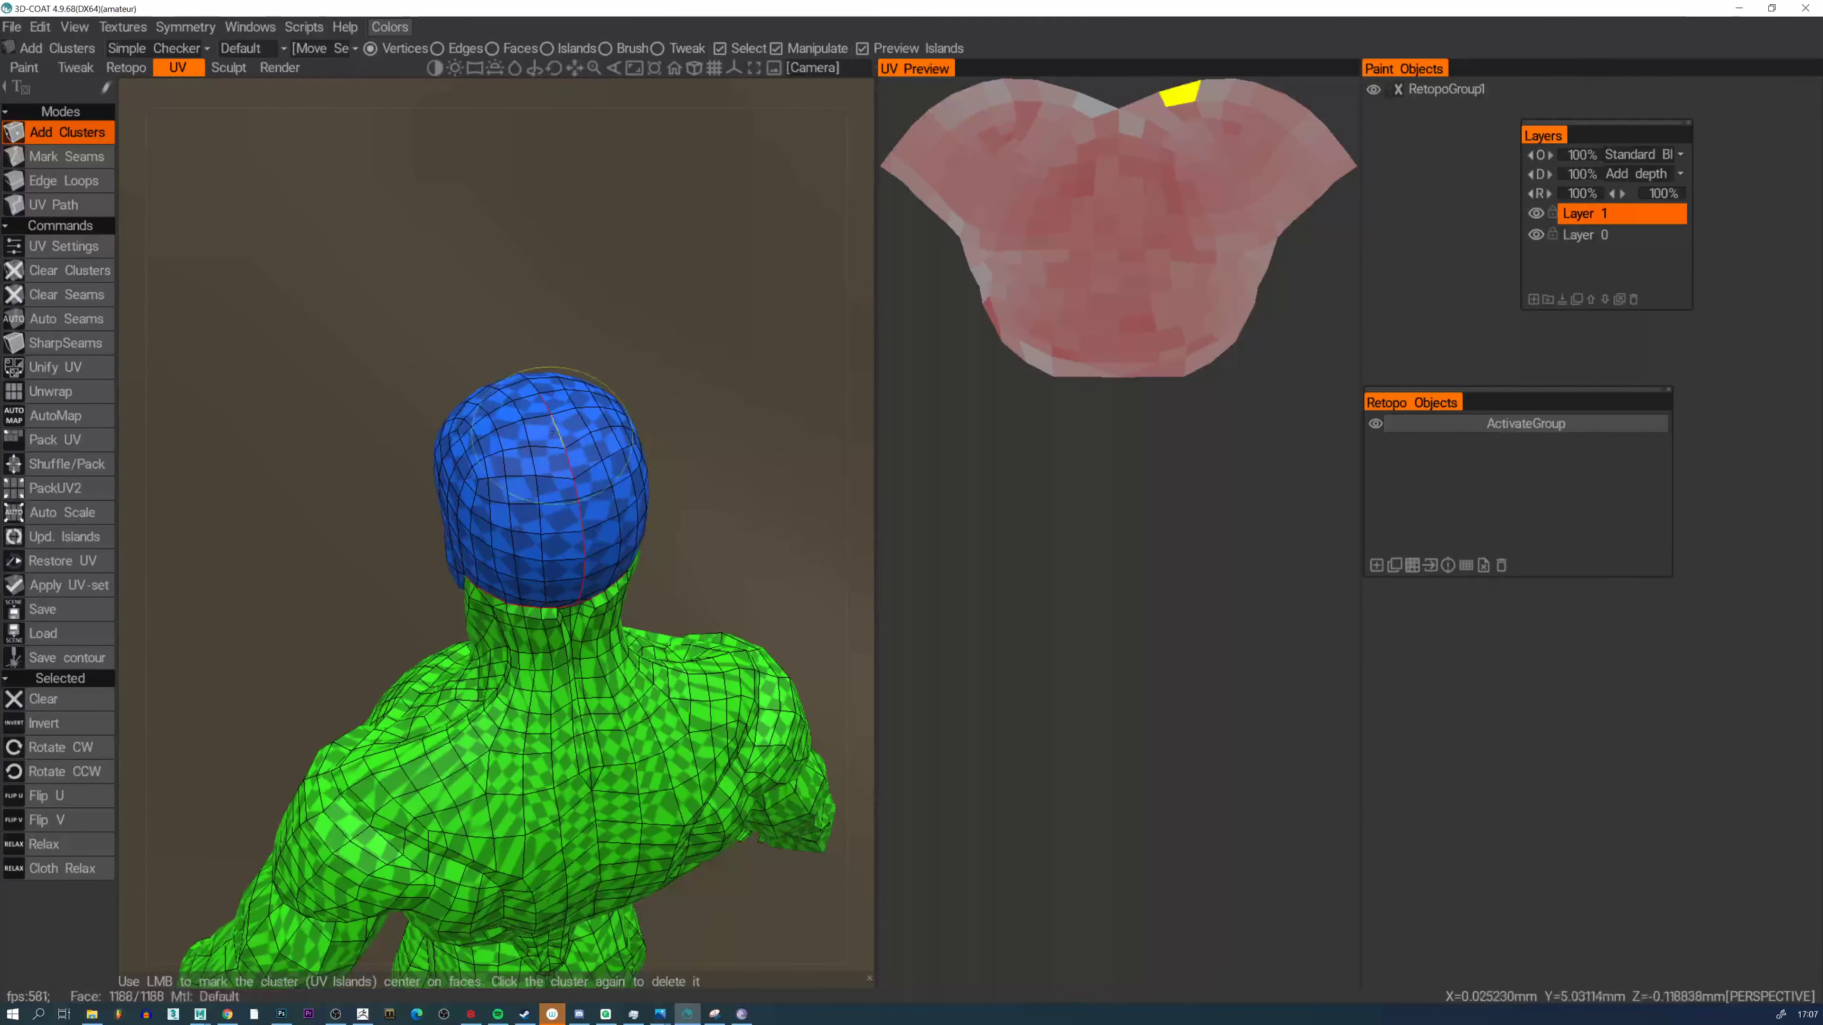
pyautogui.keyDown('alt'); pyautogui.moveTo(552, 433); pyautogui.dragTo(572, 621); pyautogui.keyUp('alt')
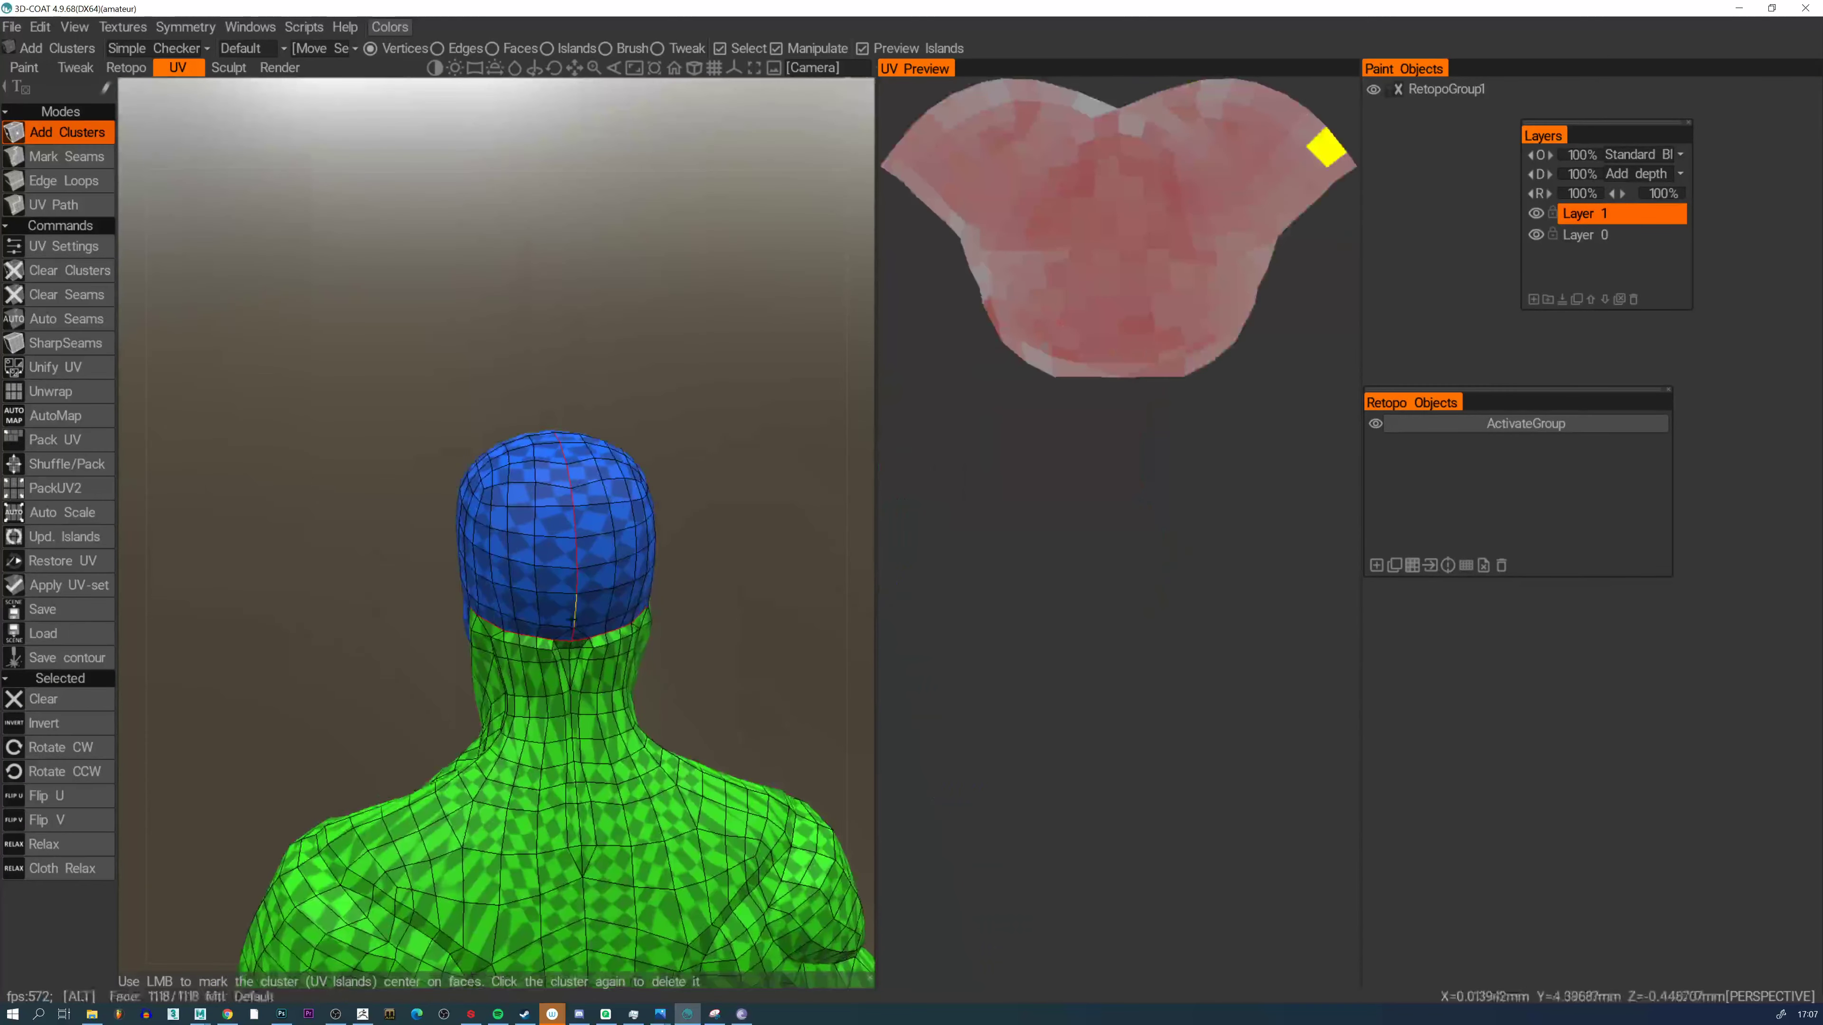
# Compare the crown and face of the head island from above and from the front
pyautogui.keyDown('alt'); pyautogui.moveTo(557, 468); pyautogui.dragTo(872, 495); pyautogui.keyUp('alt')
pyautogui.keyDown('alt'); pyautogui.moveTo(512, 490); pyautogui.dragTo(468, 501); pyautogui.keyUp('alt')
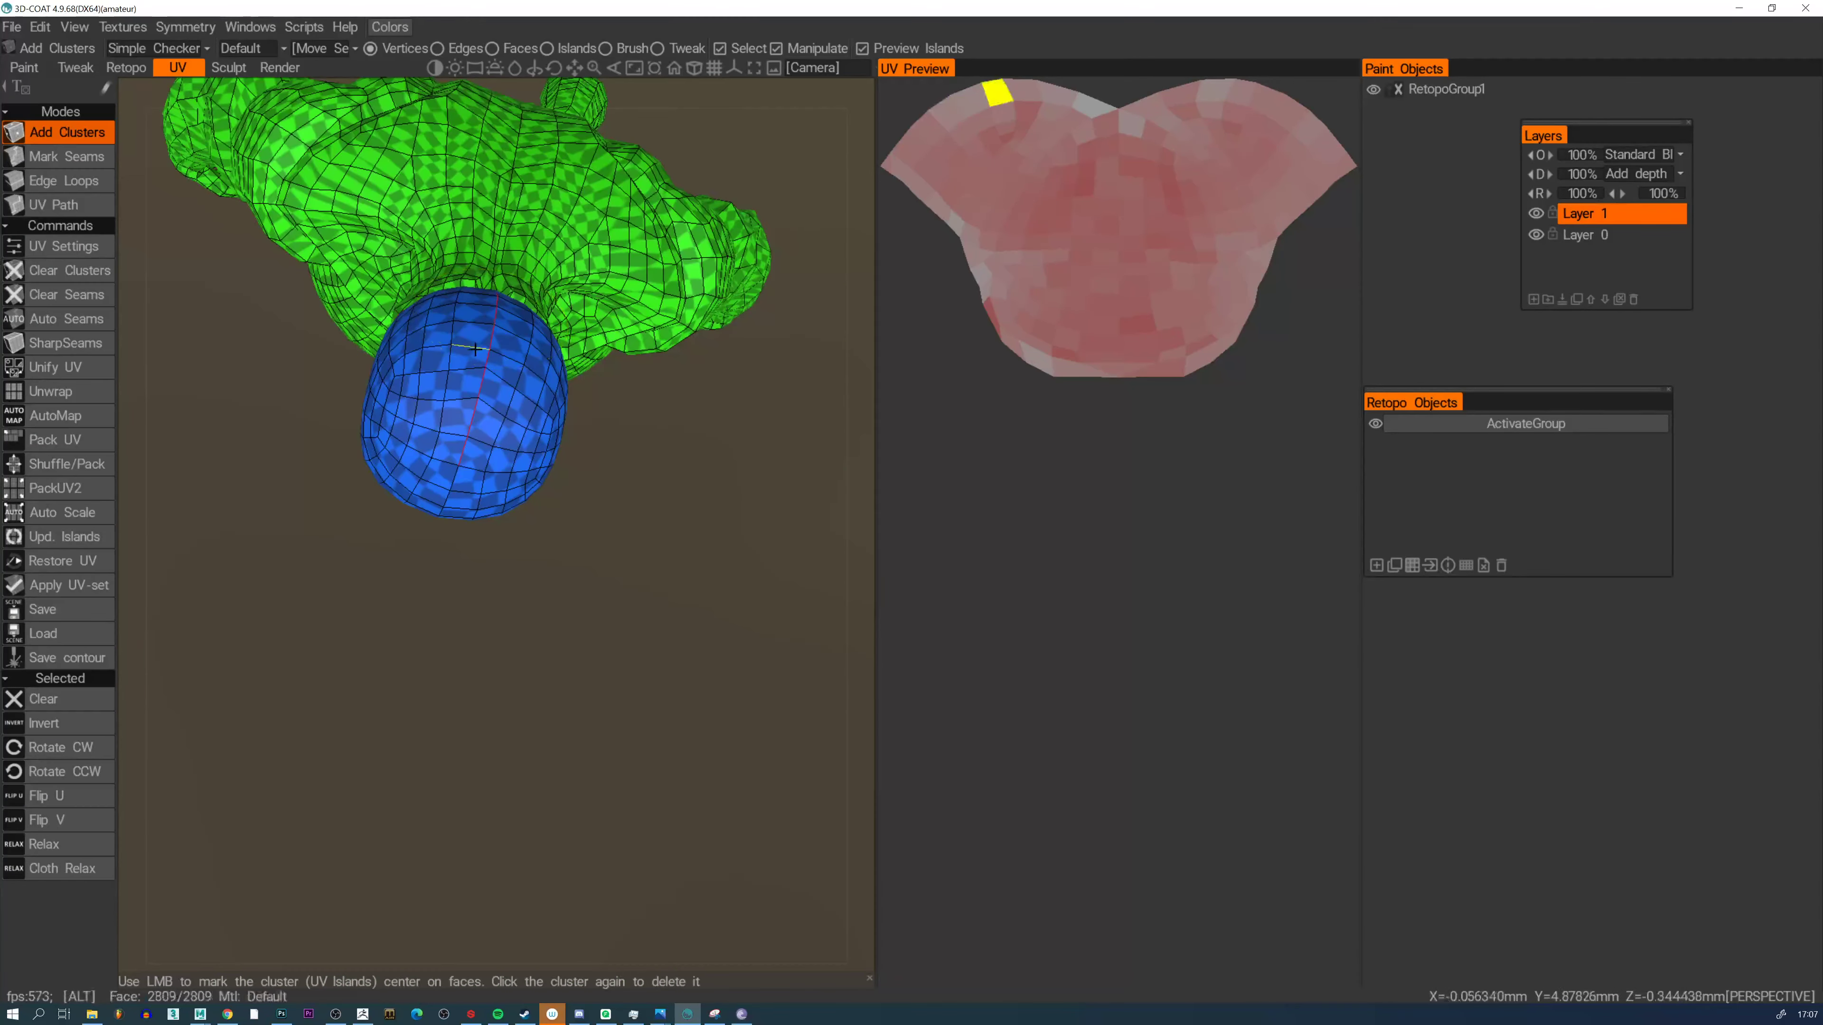
pyautogui.moveTo(446, 440)
pyautogui.keyDown('alt'); pyautogui.mouseDown()
pyautogui.moveTo(479, 466)
pyautogui.moveTo(455, 433)
pyautogui.mouseUp(); pyautogui.keyUp('alt')
pyautogui.keyDown('alt'); pyautogui.moveTo(460, 574); pyautogui.dragTo(467, 316, button='middle'); pyautogui.keyUp('alt')
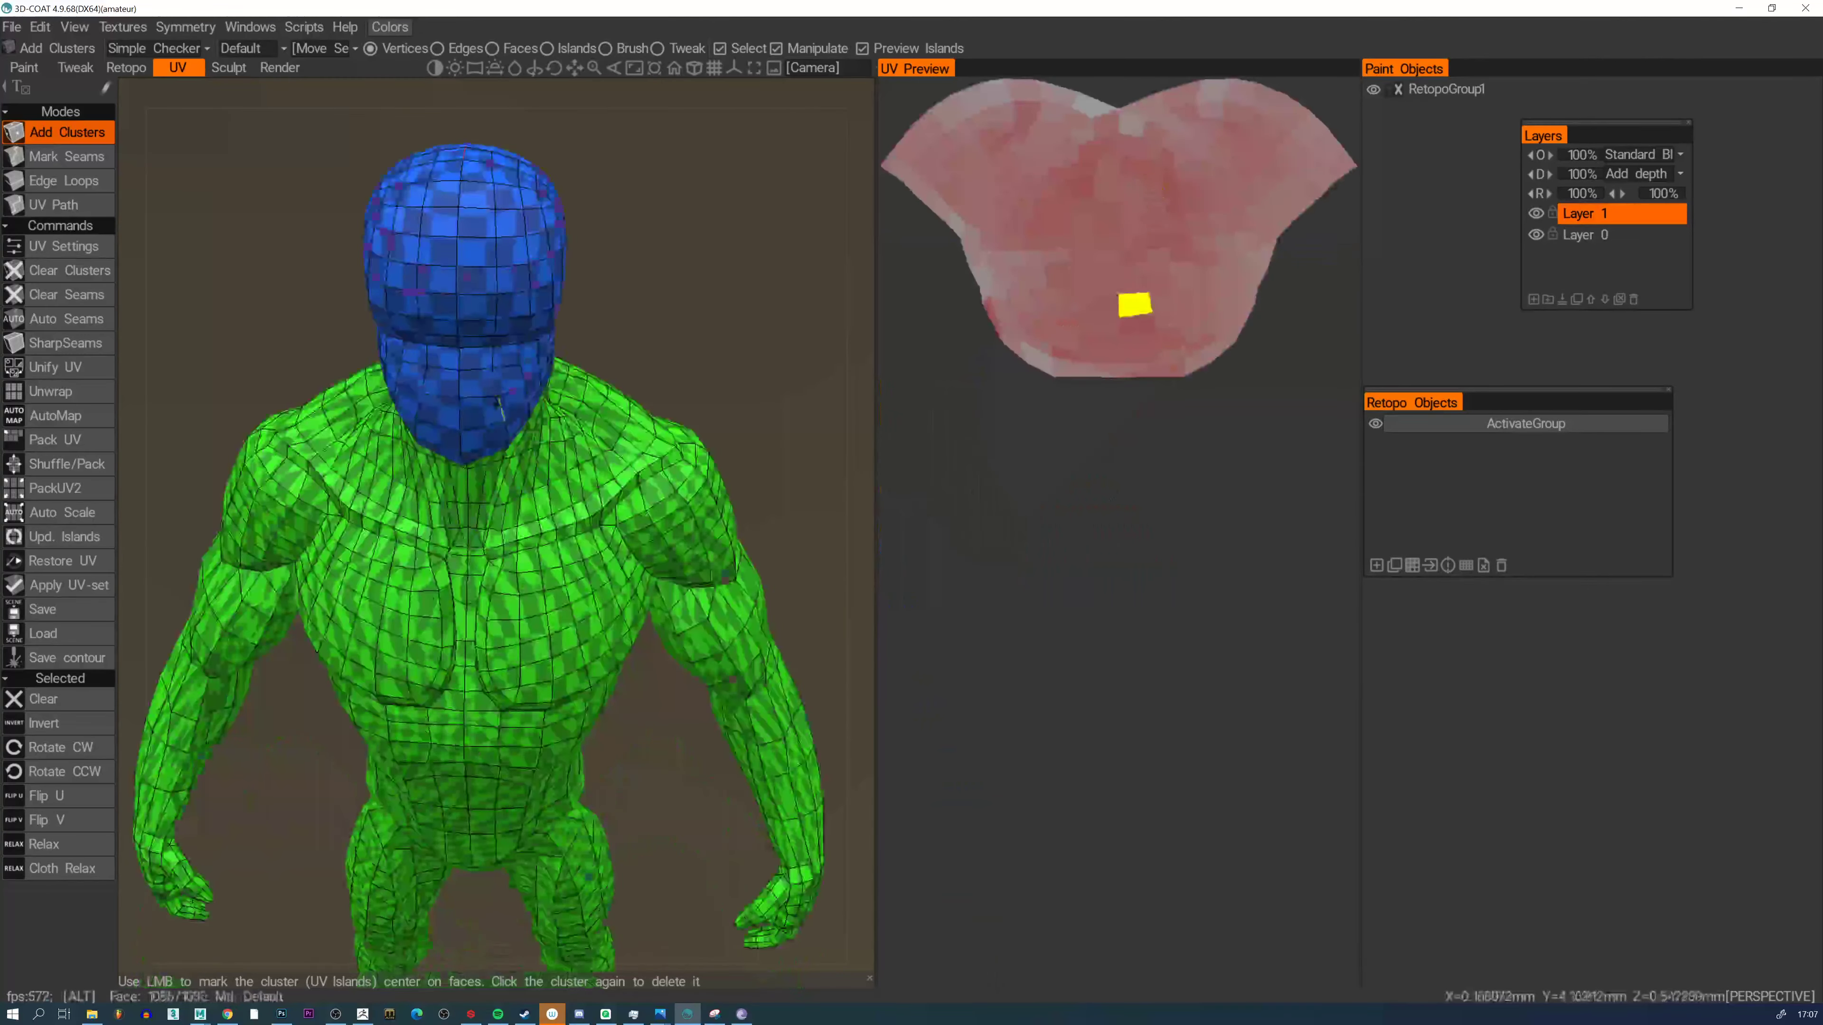
pyautogui.keyDown('alt'); pyautogui.moveTo(466, 316); pyautogui.dragTo(503, 380); pyautogui.keyUp('alt')
pyautogui.keyDown('alt'); pyautogui.moveTo(503, 380); pyautogui.dragTo(585, 470, button='right'); pyautogui.keyUp('alt')
pyautogui.moveTo(585, 470)
pyautogui.keyDown('alt'); pyautogui.mouseDown()
pyautogui.moveTo(919, 497)
pyautogui.moveTo(612, 477)
pyautogui.mouseUp(); pyautogui.keyUp('alt')
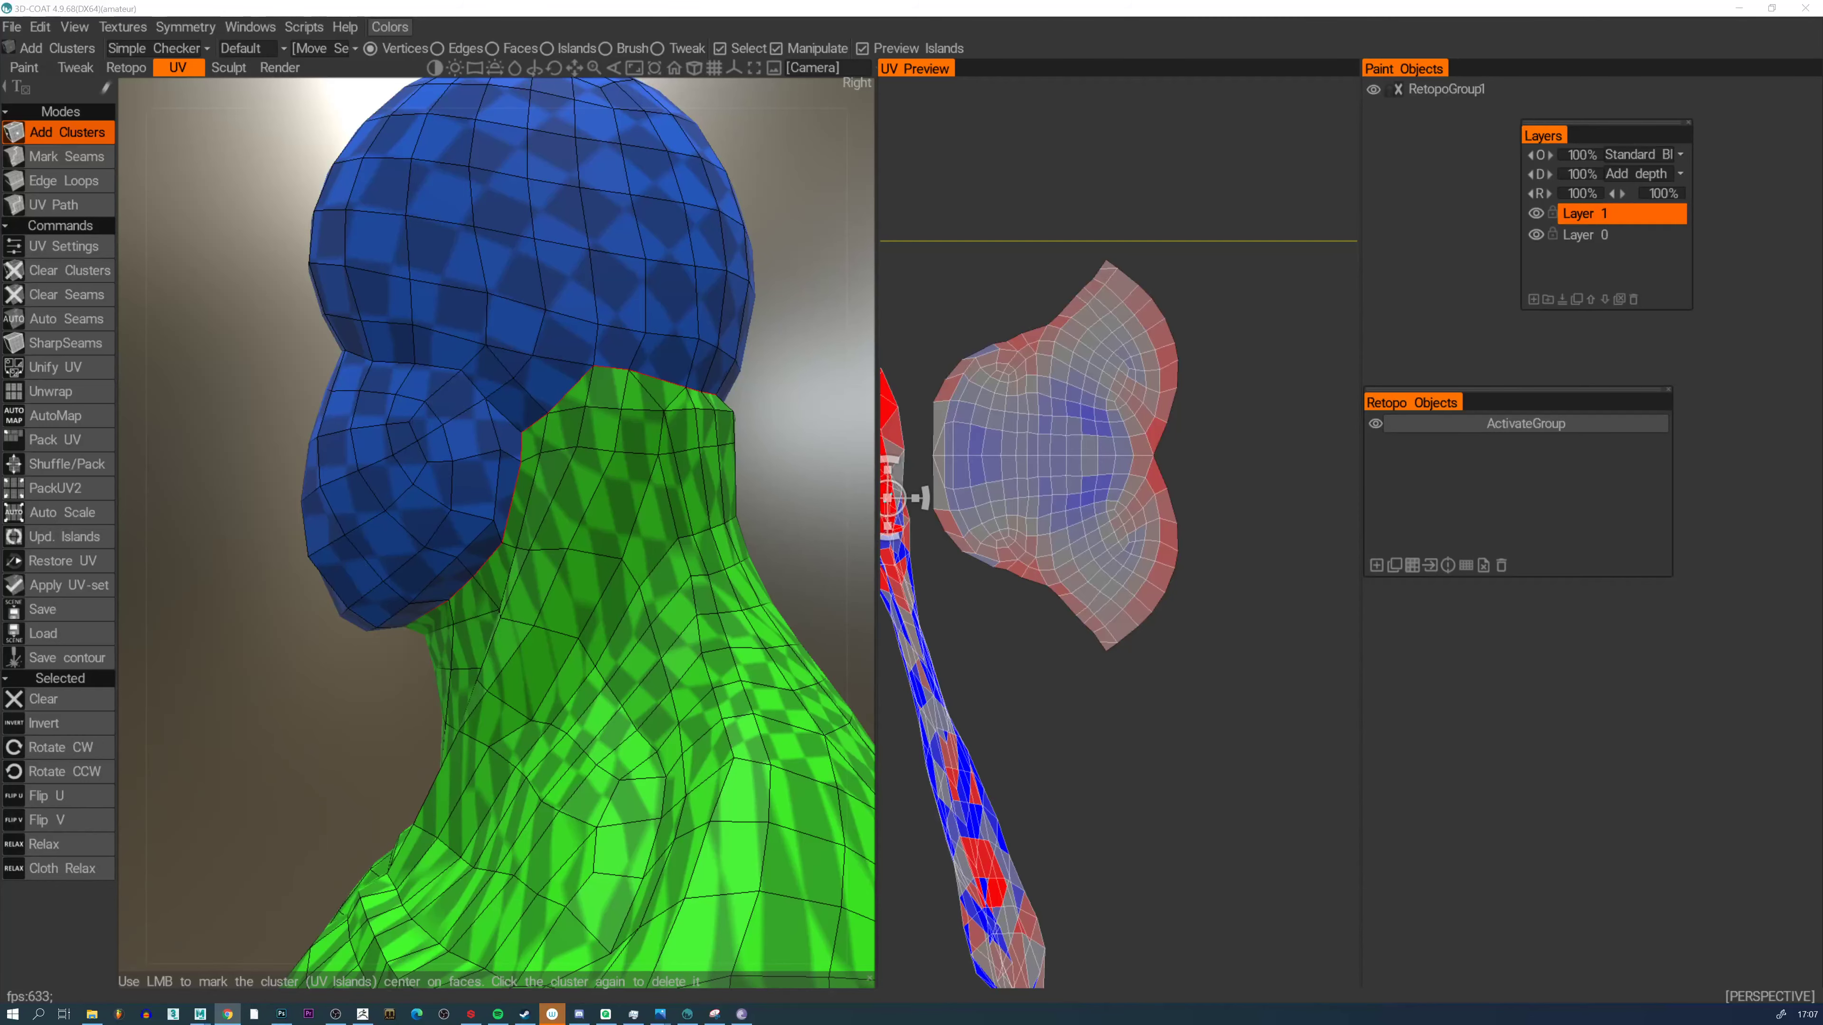
# Switch to the ArtStation page with the Archangel model and examine the suit's seams around the crotch and inner thighs
pyautogui.moveTo(1457, 0); pyautogui.dragTo(1473, 59)
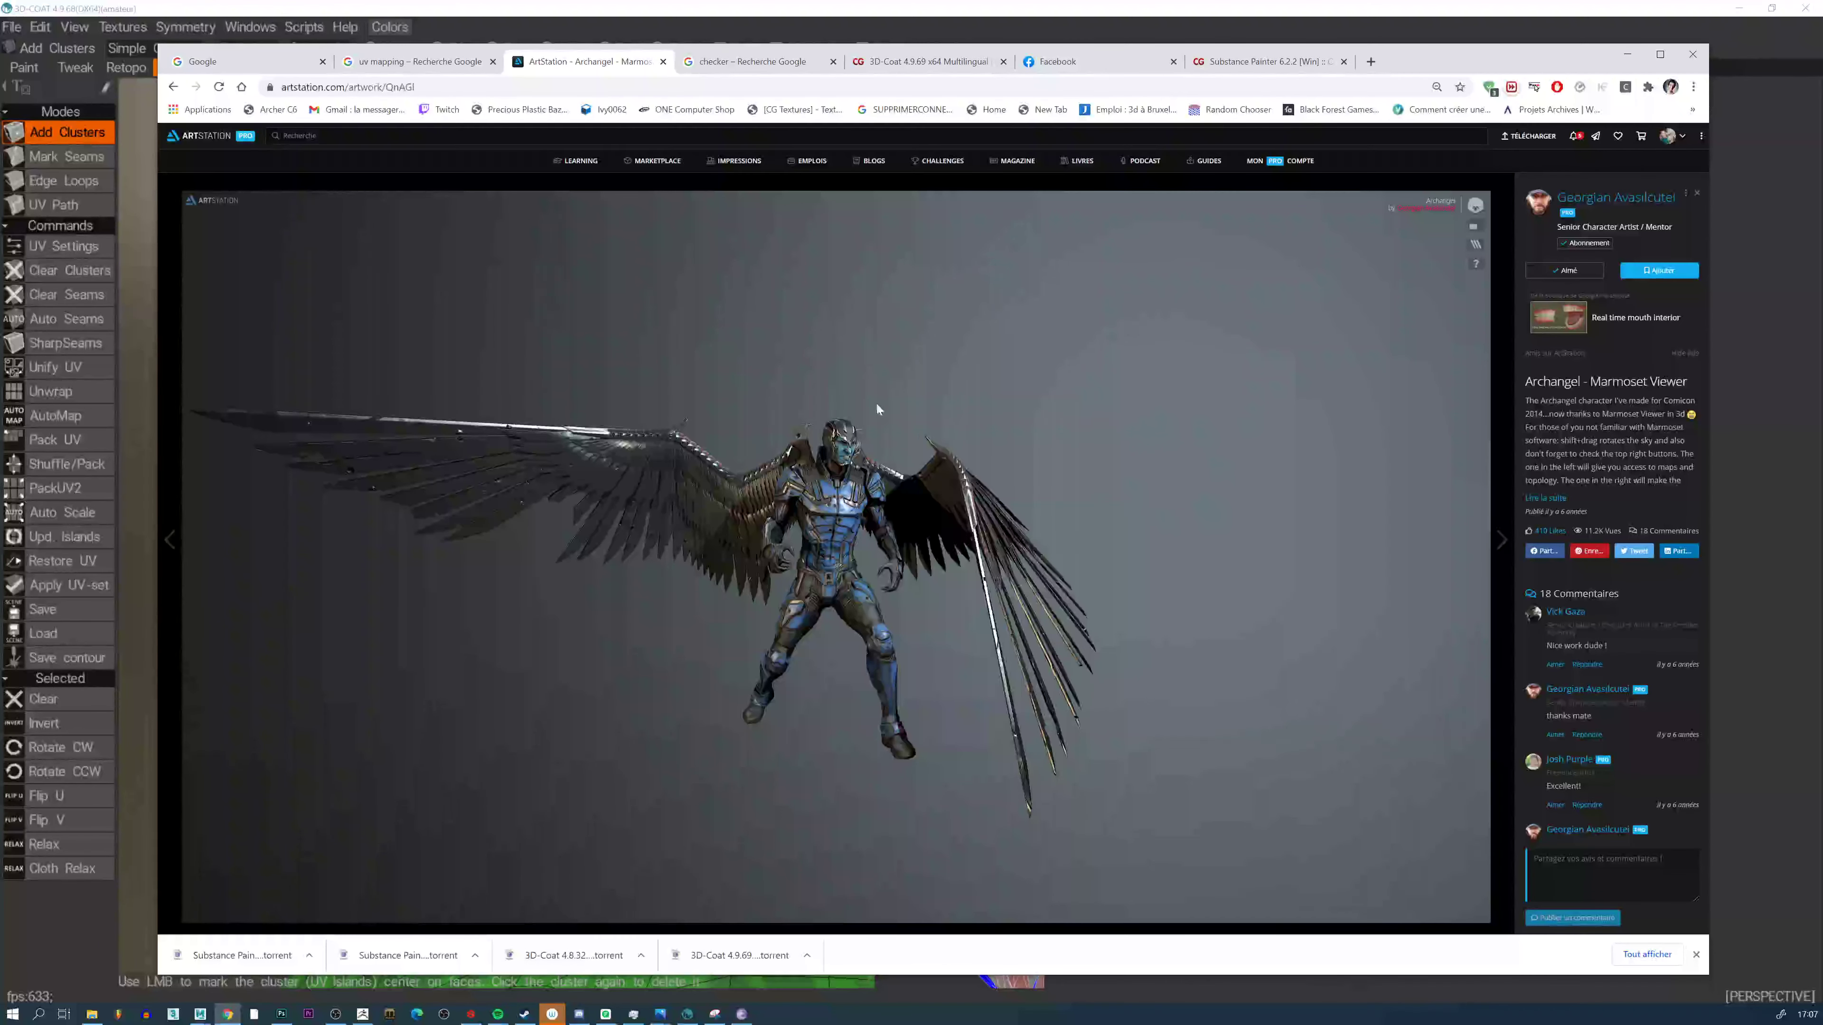
pyautogui.moveTo(876, 409); pyautogui.dragTo(1167, 417)
pyautogui.scroll(4, 837, 528)
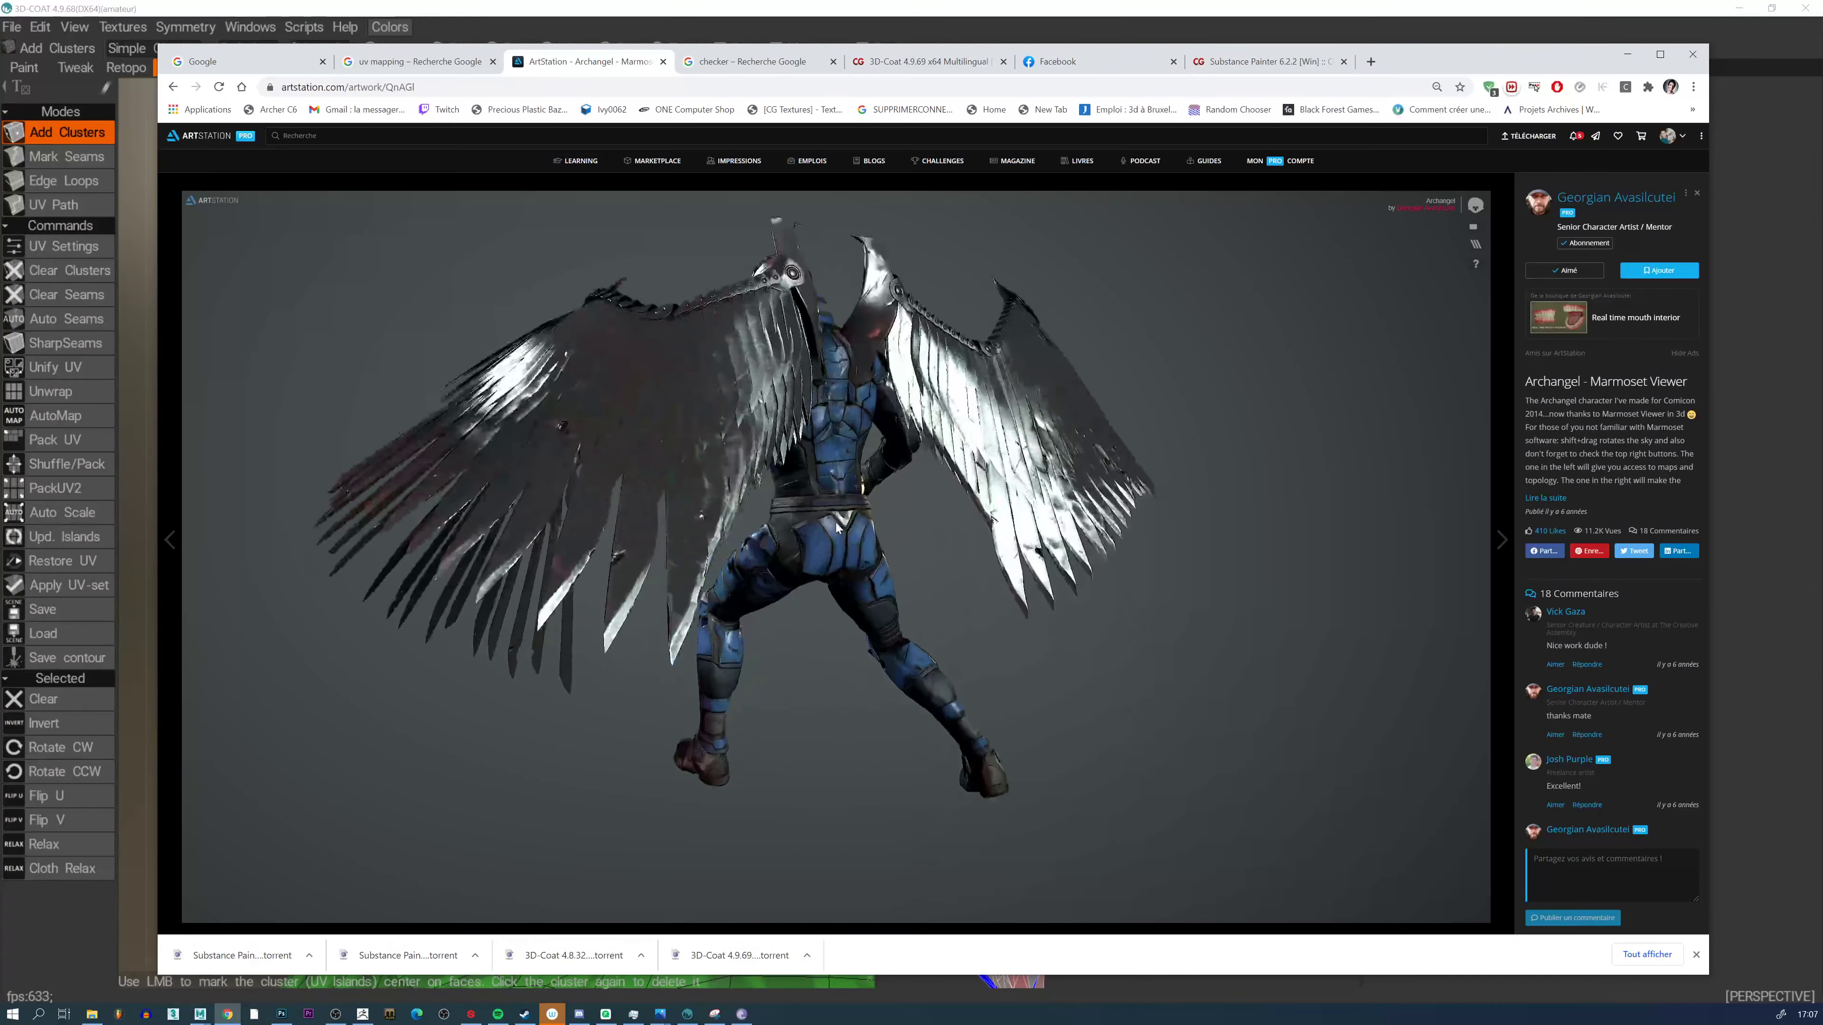
pyautogui.moveTo(837, 528); pyautogui.dragTo(791, 487)
pyautogui.scroll(6, 794, 500)
pyautogui.moveTo(813, 561); pyautogui.dragTo(1121, 639)
pyautogui.moveTo(780, 533); pyautogui.dragTo(825, 409)
pyautogui.scroll(2, 875, 528)
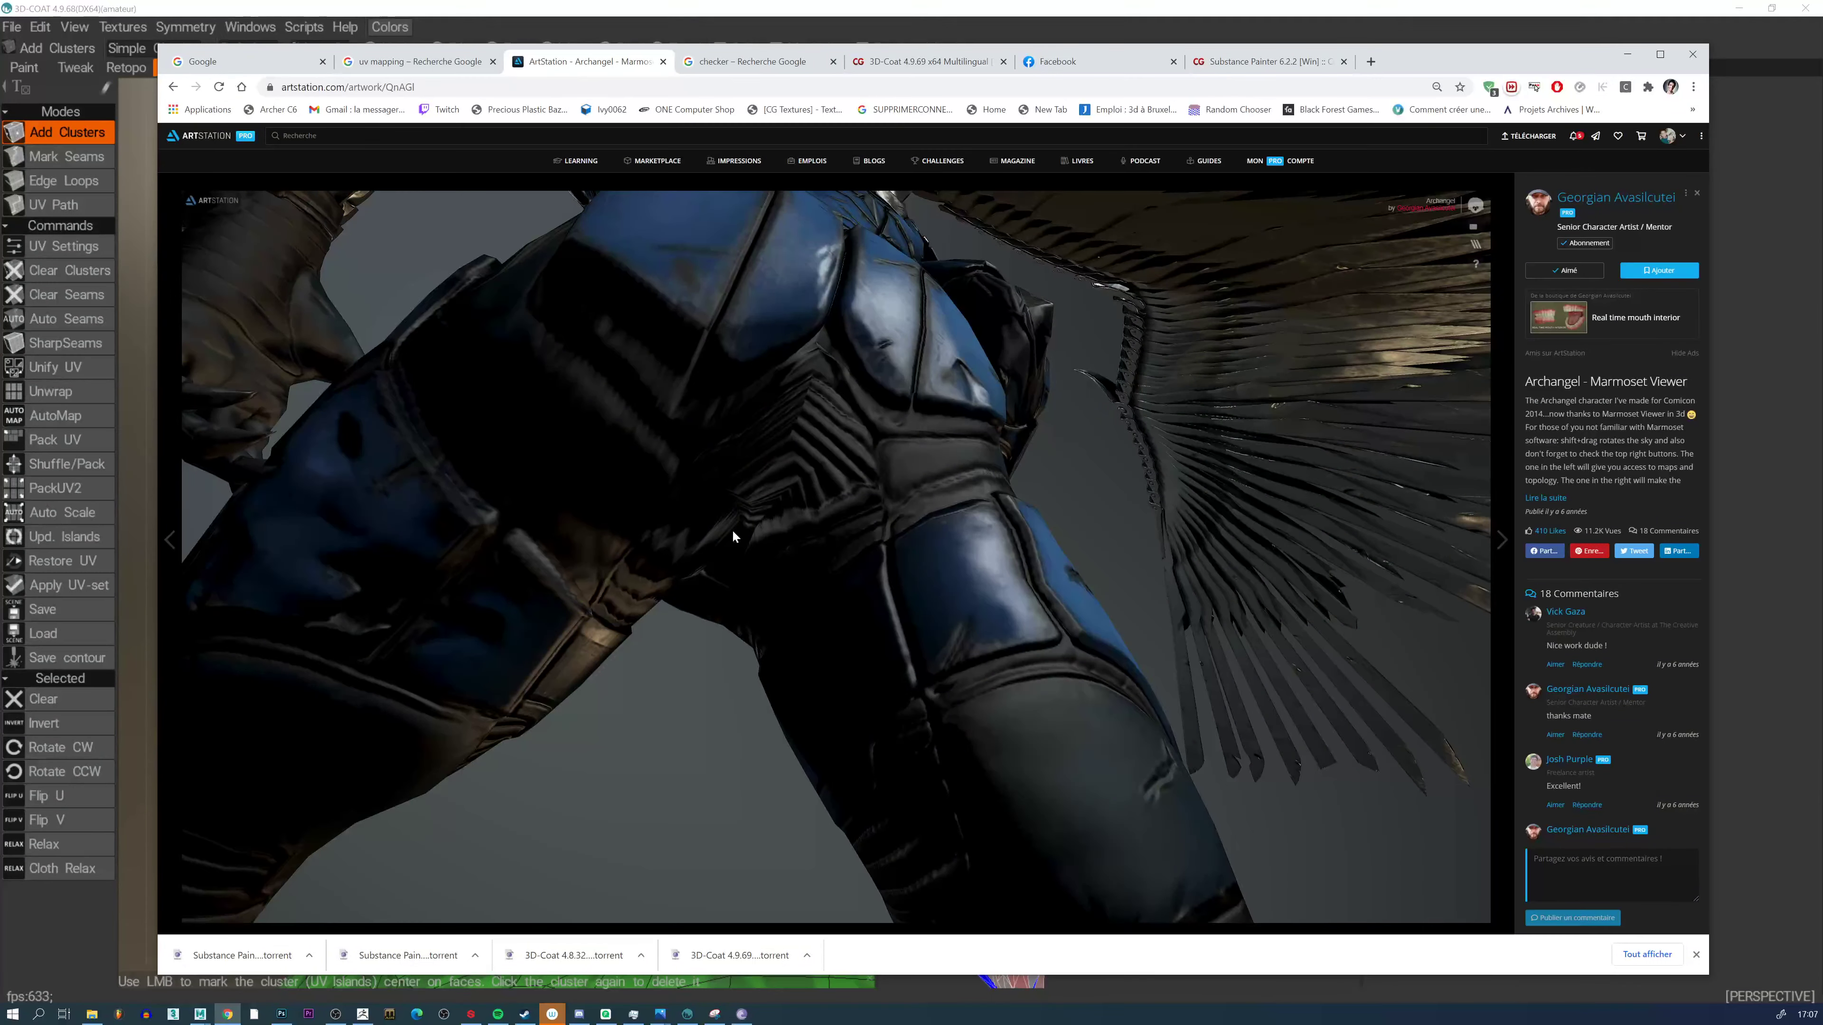
pyautogui.moveTo(733, 536)
pyautogui.mouseDown()
pyautogui.moveTo(819, 511)
pyautogui.moveTo(790, 501)
pyautogui.moveTo(730, 541)
pyautogui.mouseUp()
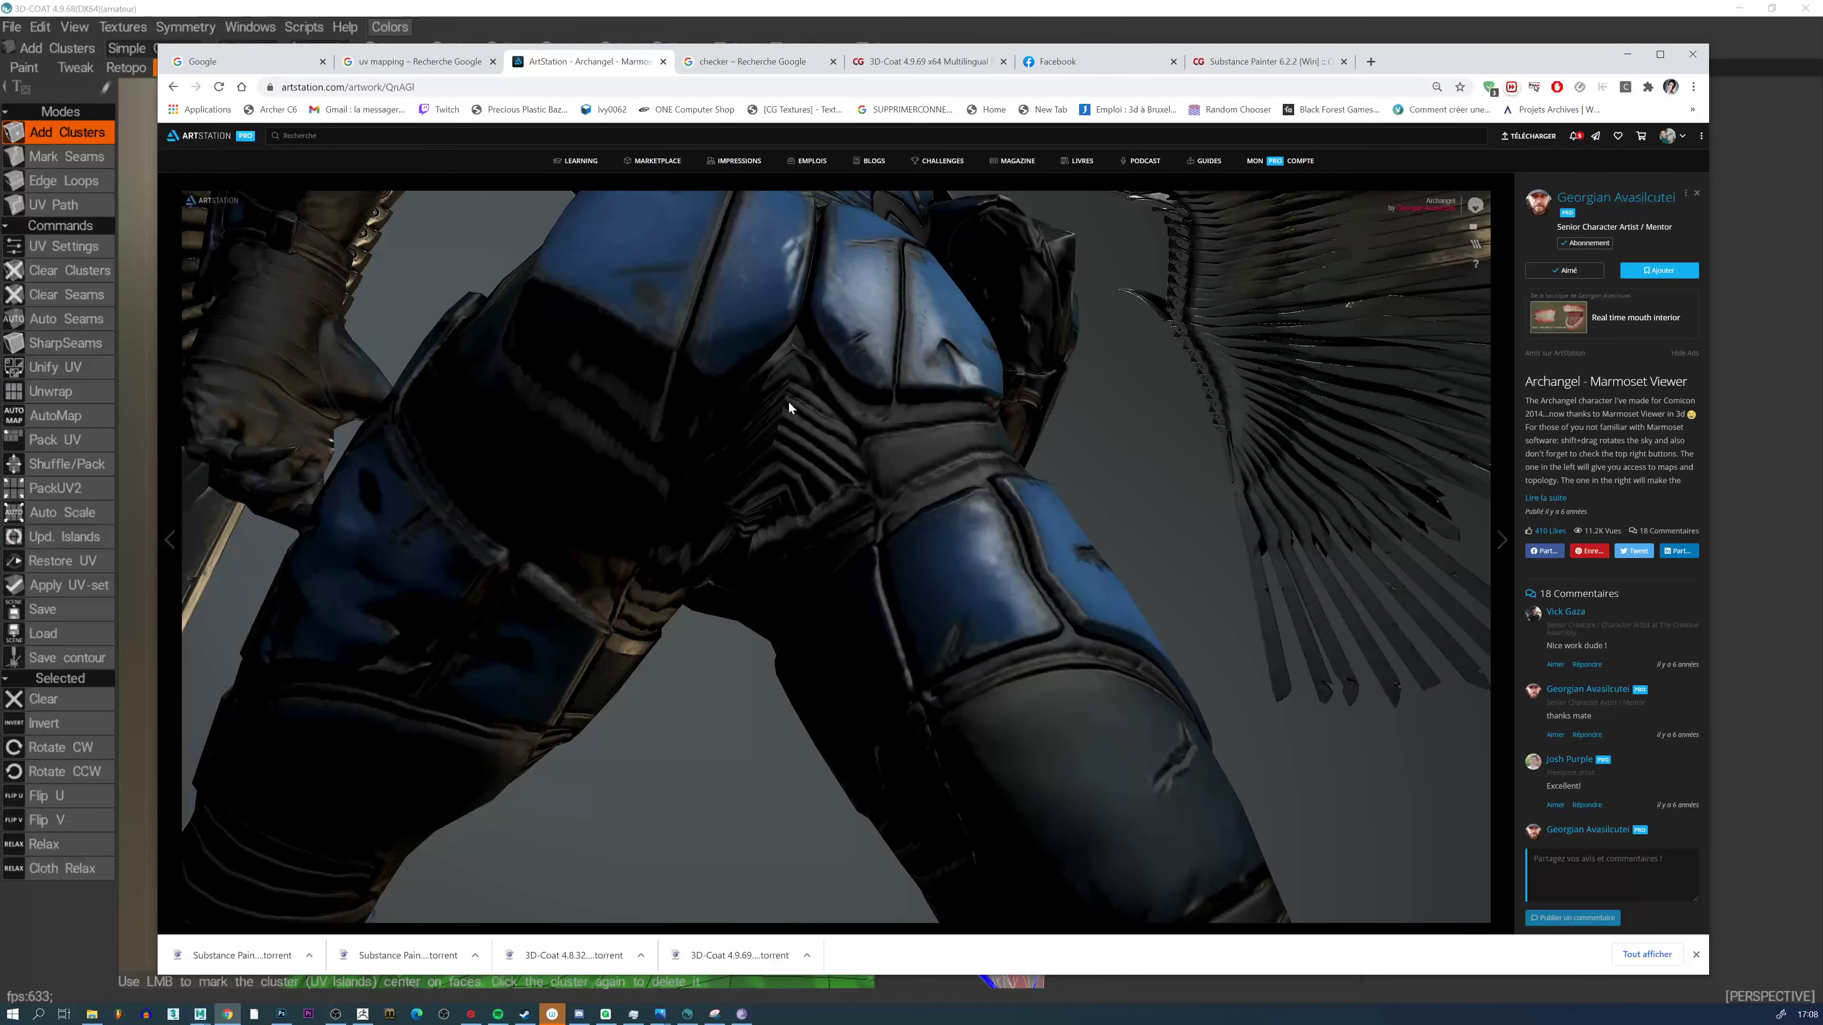
pyautogui.moveTo(771, 446); pyautogui.dragTo(870, 400)
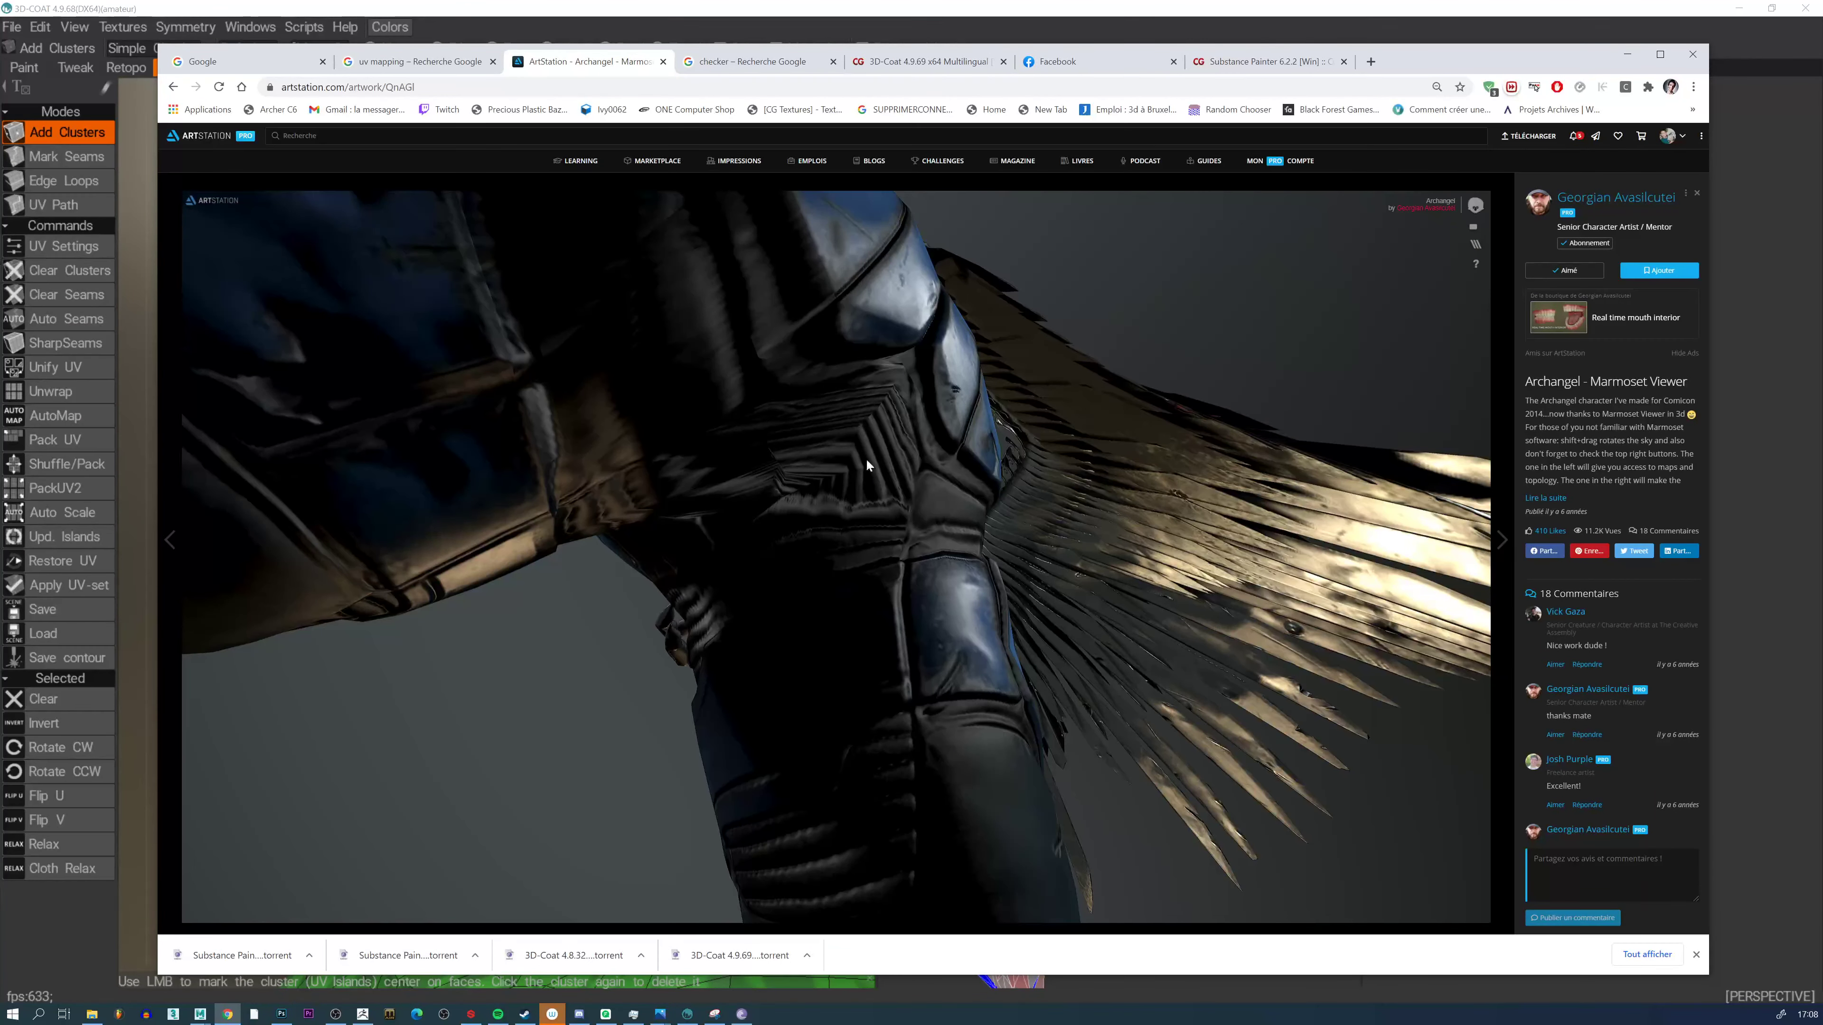
pyautogui.moveTo(765, 522); pyautogui.dragTo(701, 271)
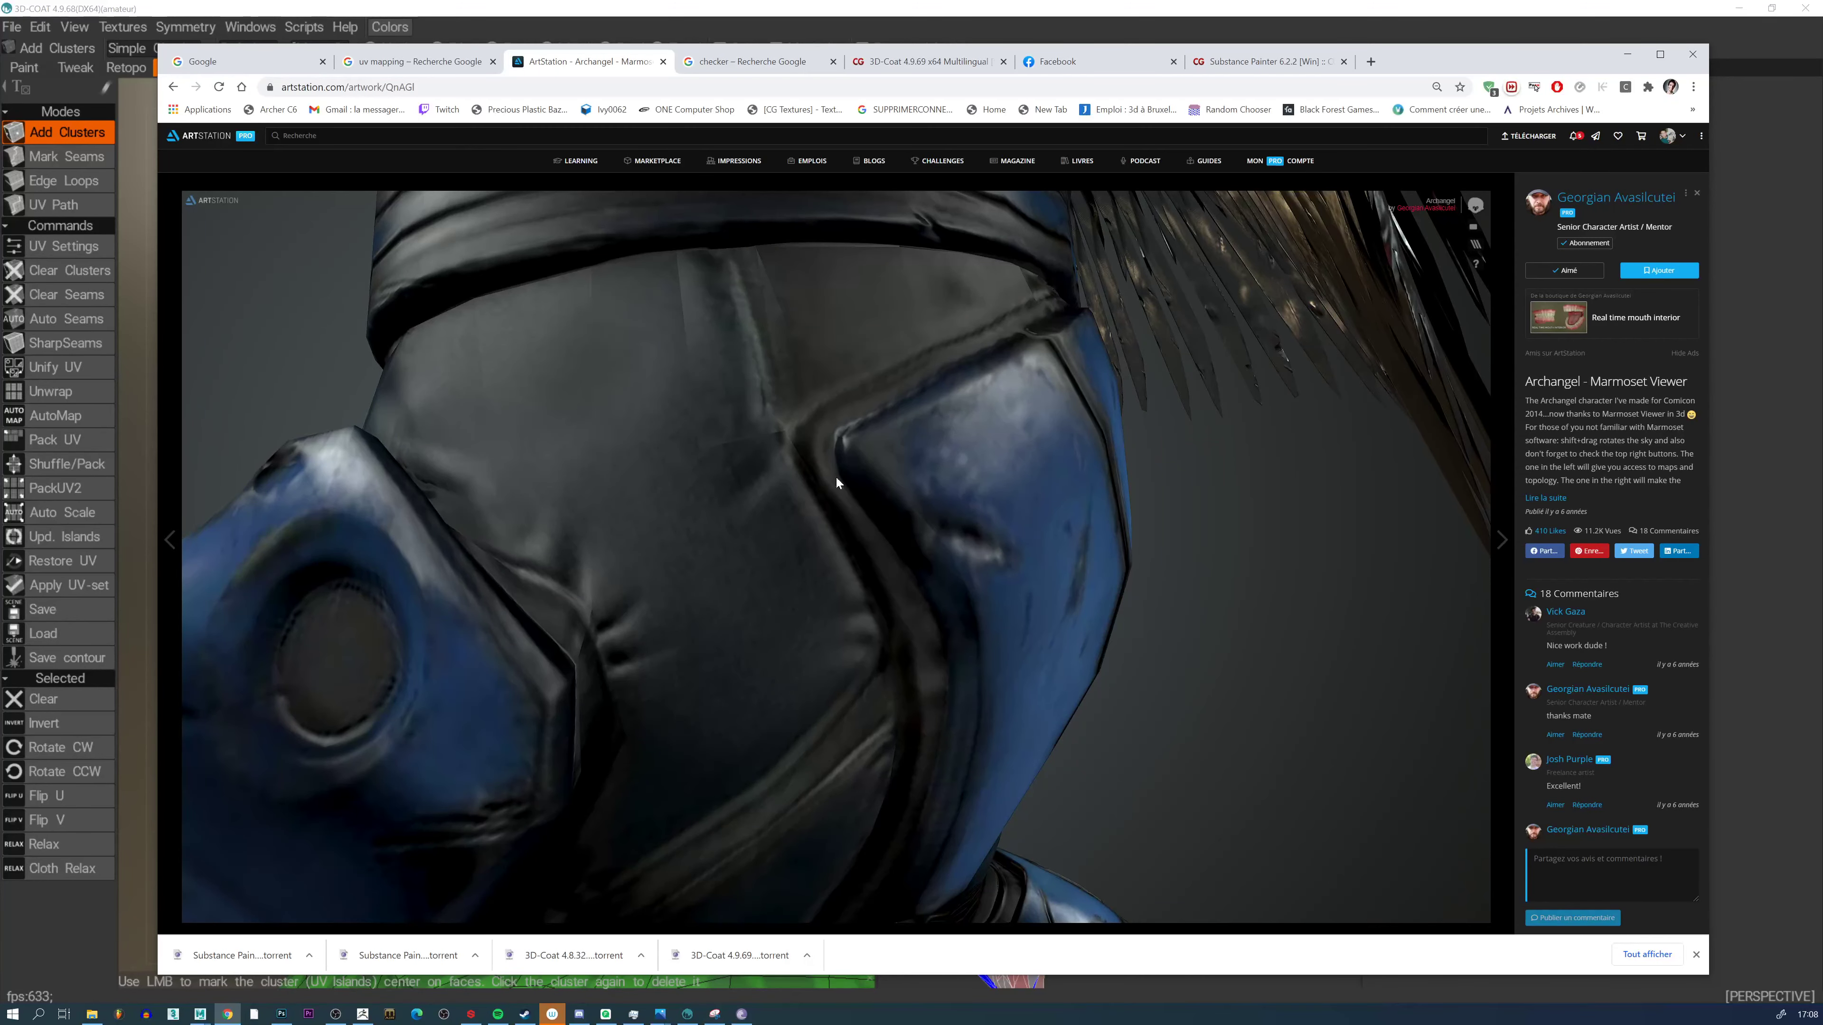
# Examine the seam lines and panel borders on the Archangel's hips and buttocks up close
pyautogui.moveTo(897, 559); pyautogui.dragTo(697, 307)
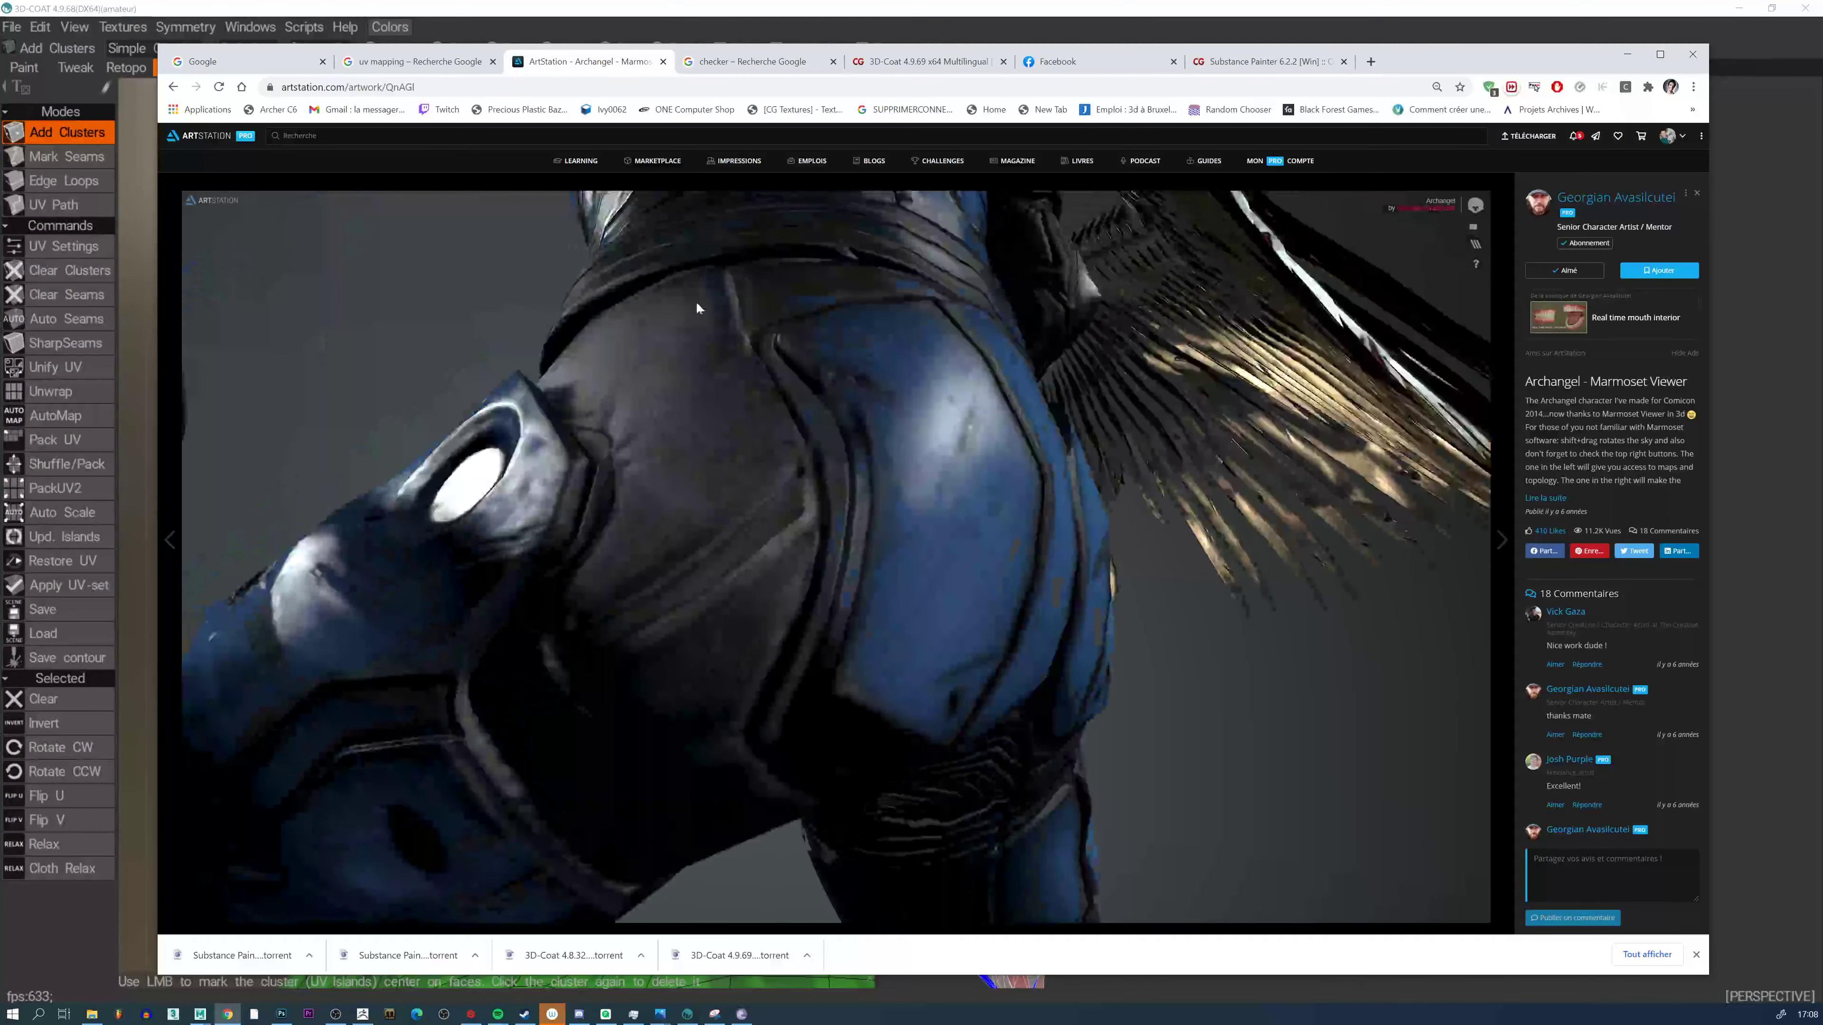
pyautogui.moveTo(806, 424); pyautogui.dragTo(826, 382)
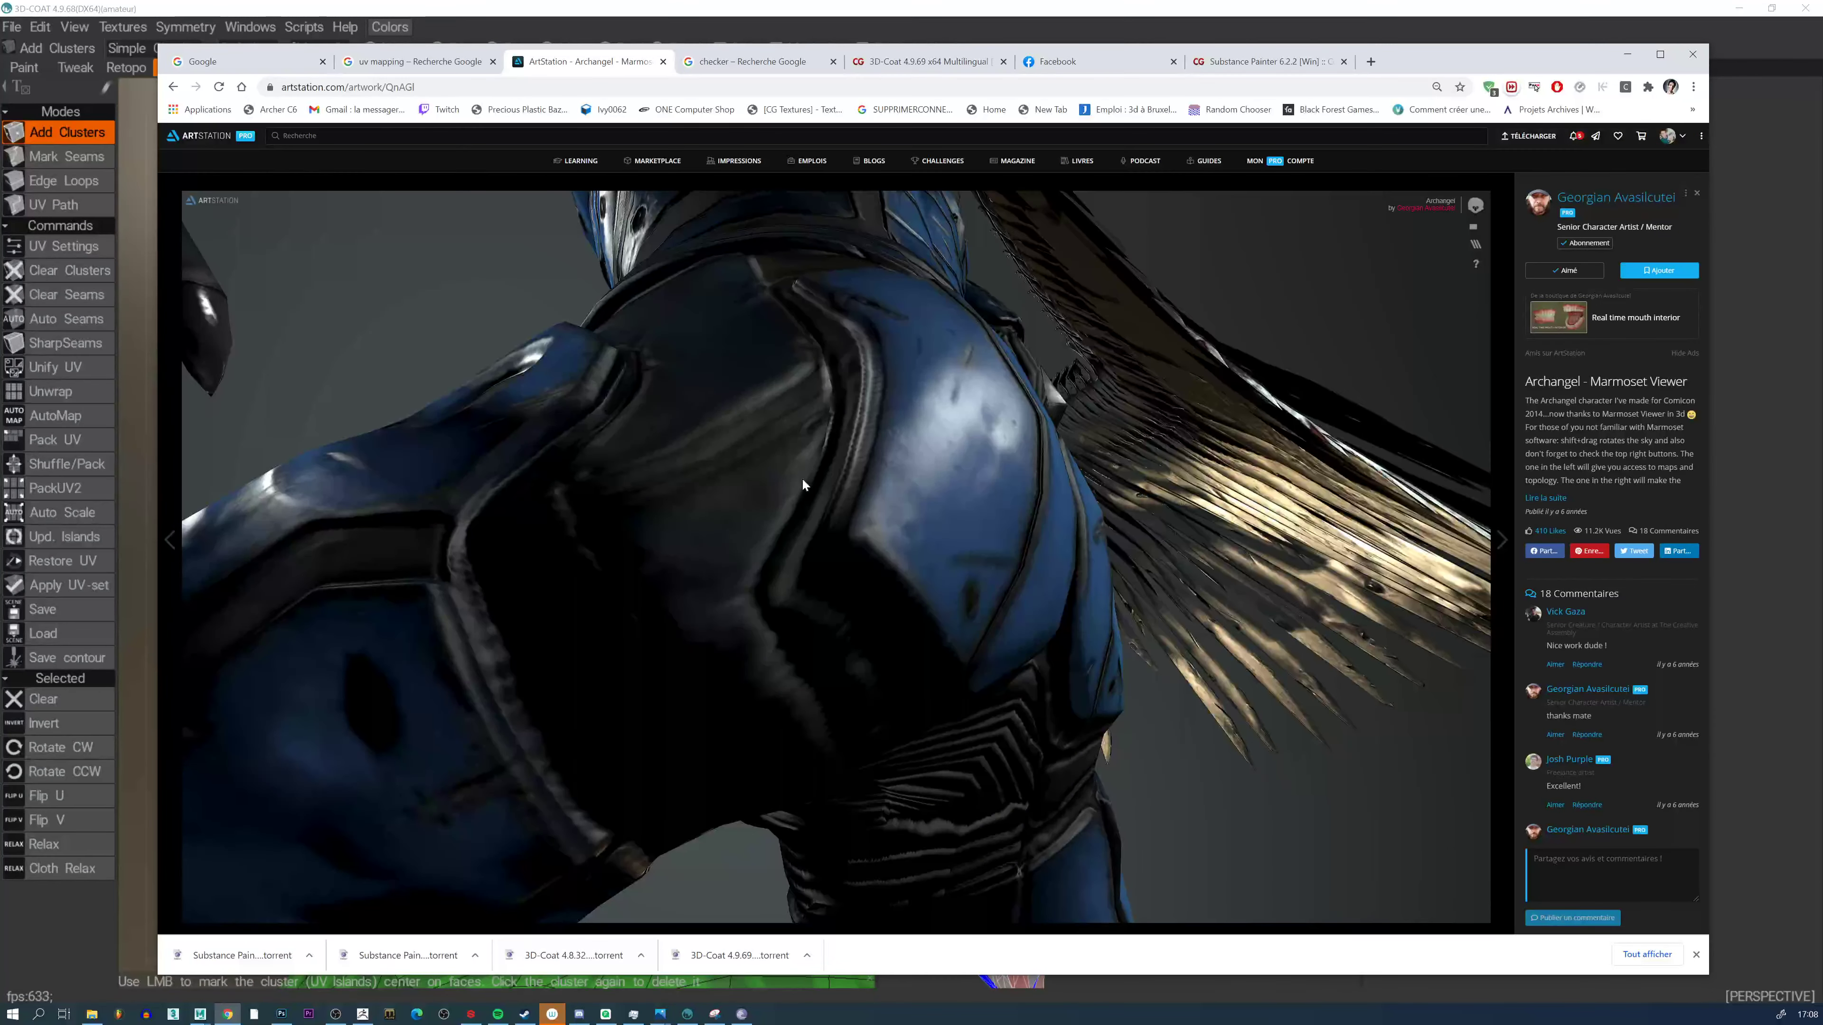
pyautogui.moveTo(802, 480); pyautogui.dragTo(844, 328)
pyautogui.moveTo(819, 396)
pyautogui.mouseDown()
pyautogui.moveTo(791, 448)
pyautogui.moveTo(795, 413)
pyautogui.mouseUp()
pyautogui.moveTo(852, 266); pyautogui.dragTo(884, 336)
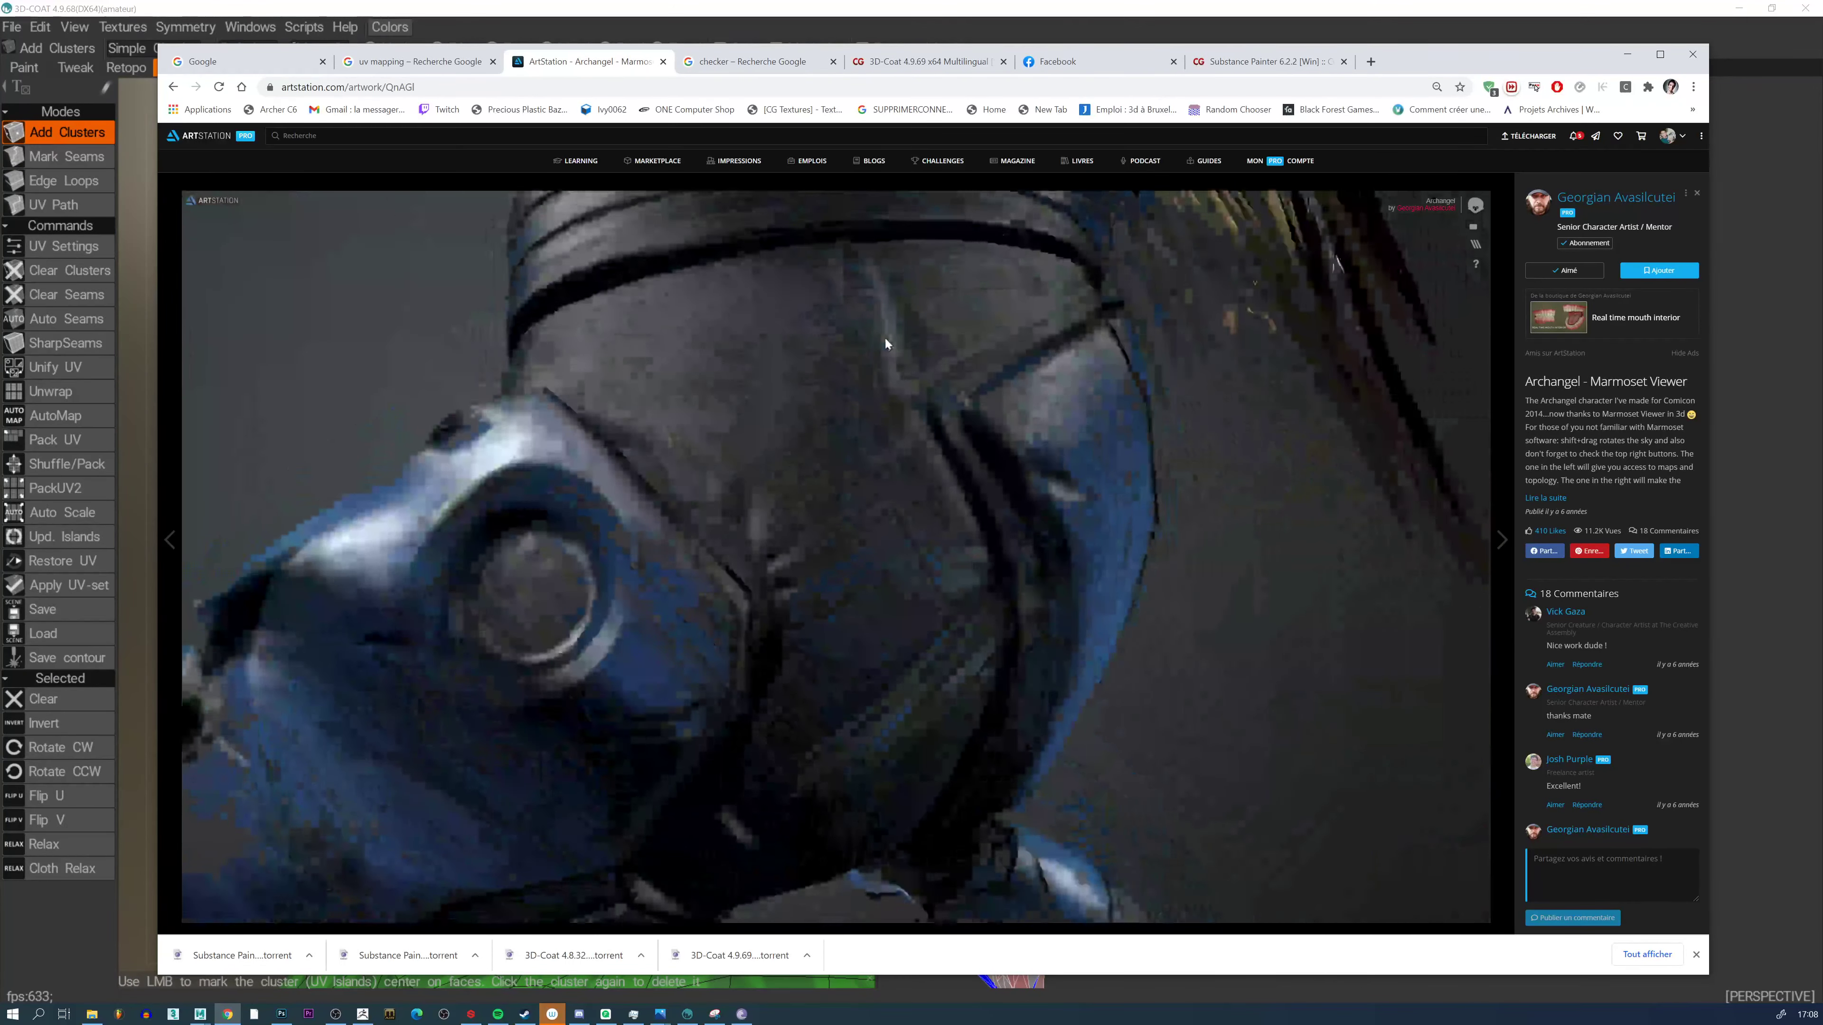
pyautogui.moveTo(819, 242); pyautogui.dragTo(757, 399)
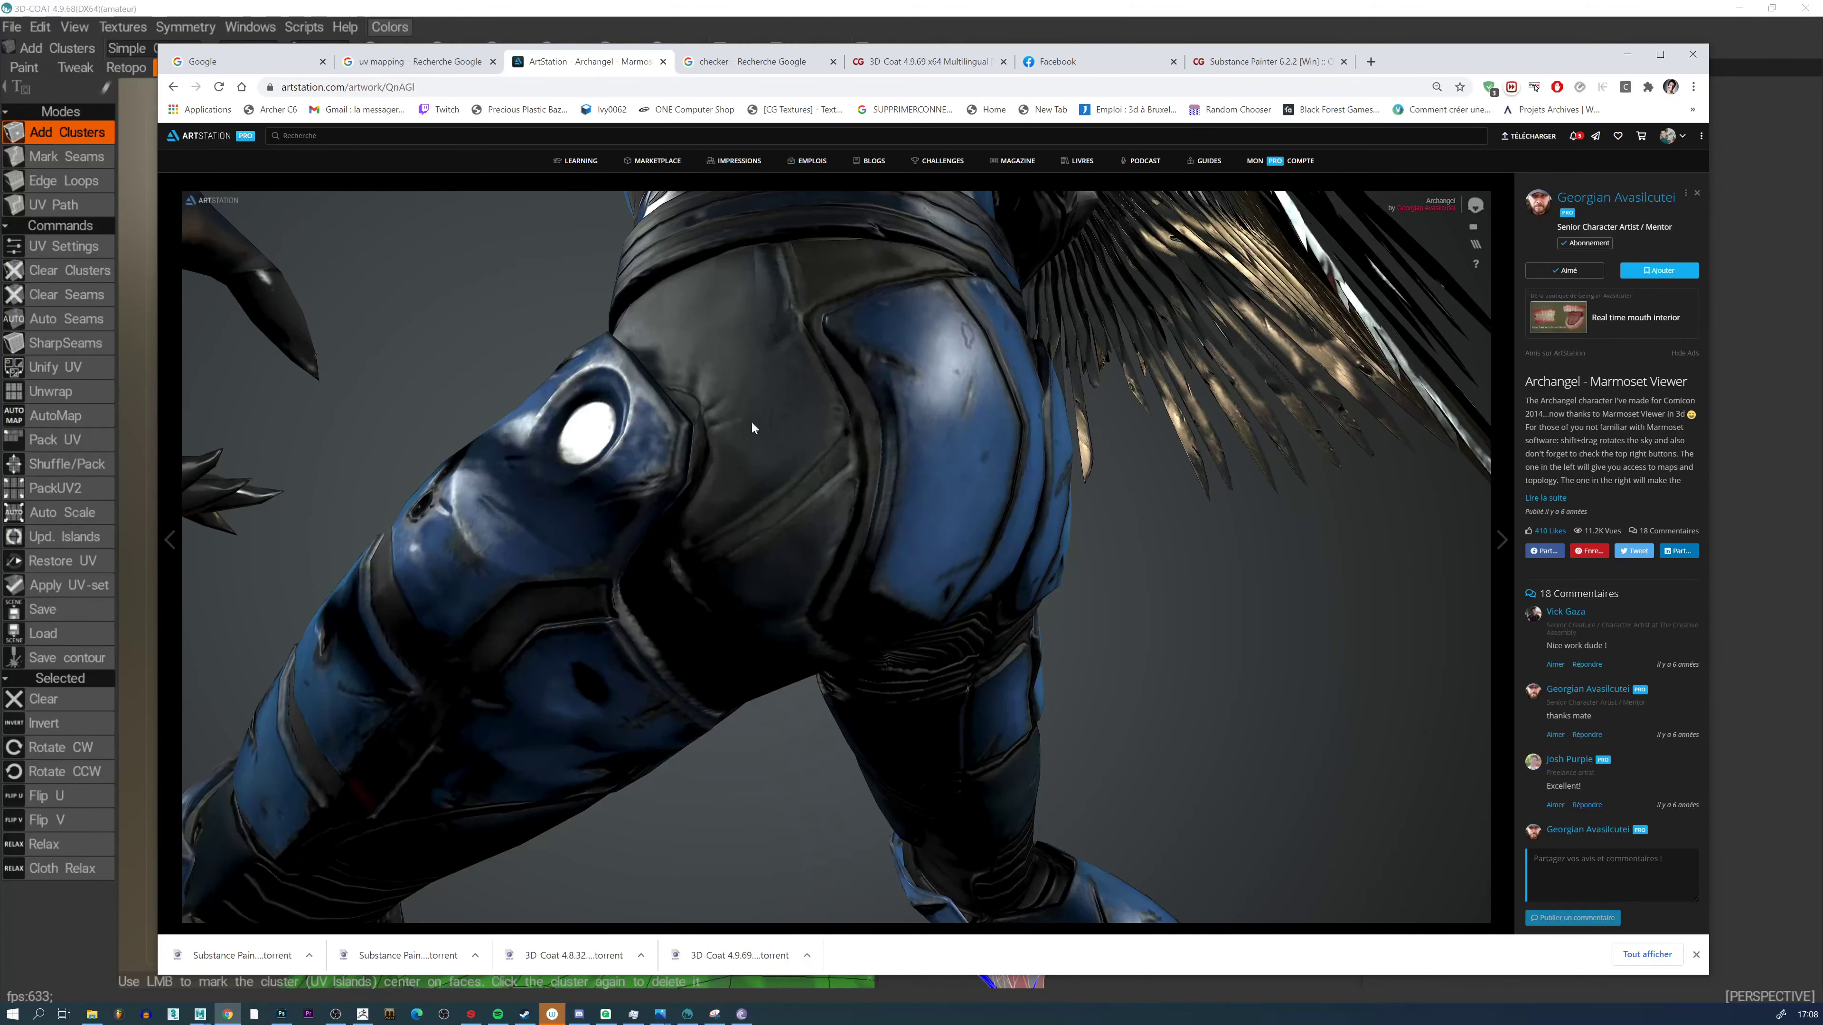
pyautogui.moveTo(751, 420); pyautogui.dragTo(759, 349)
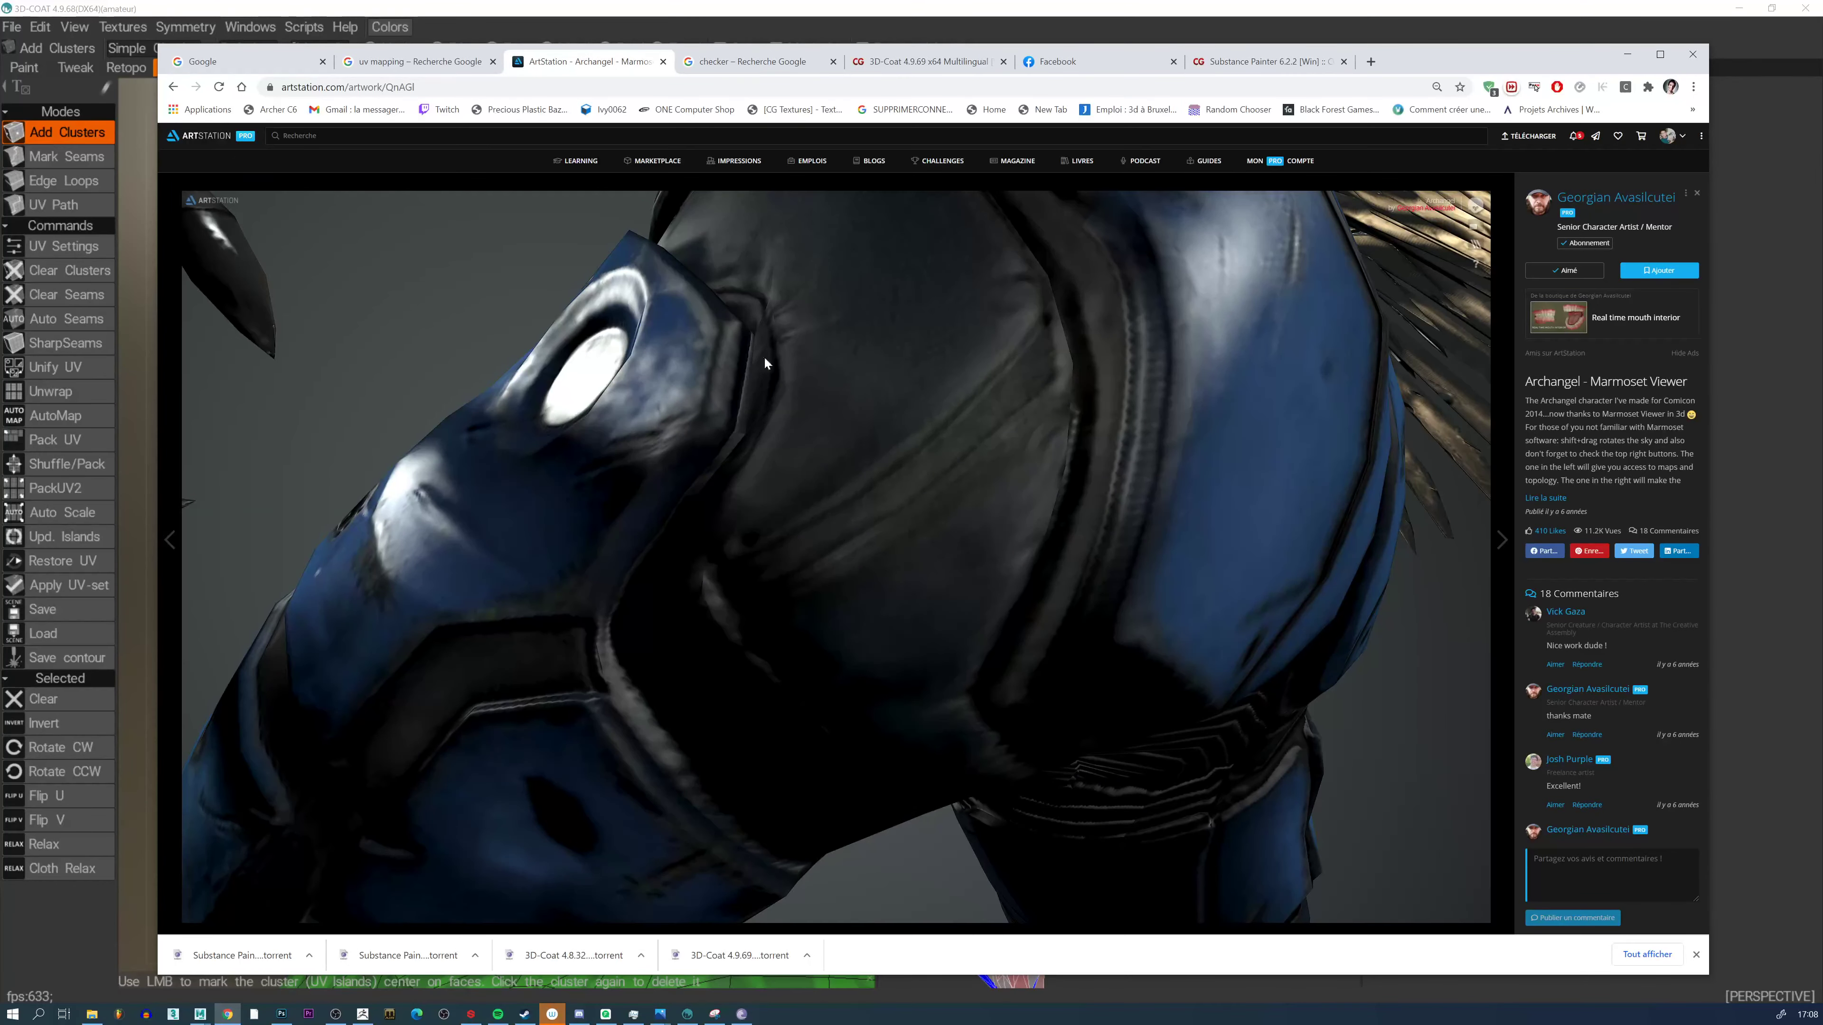
pyautogui.scroll(-6, 605, 657)
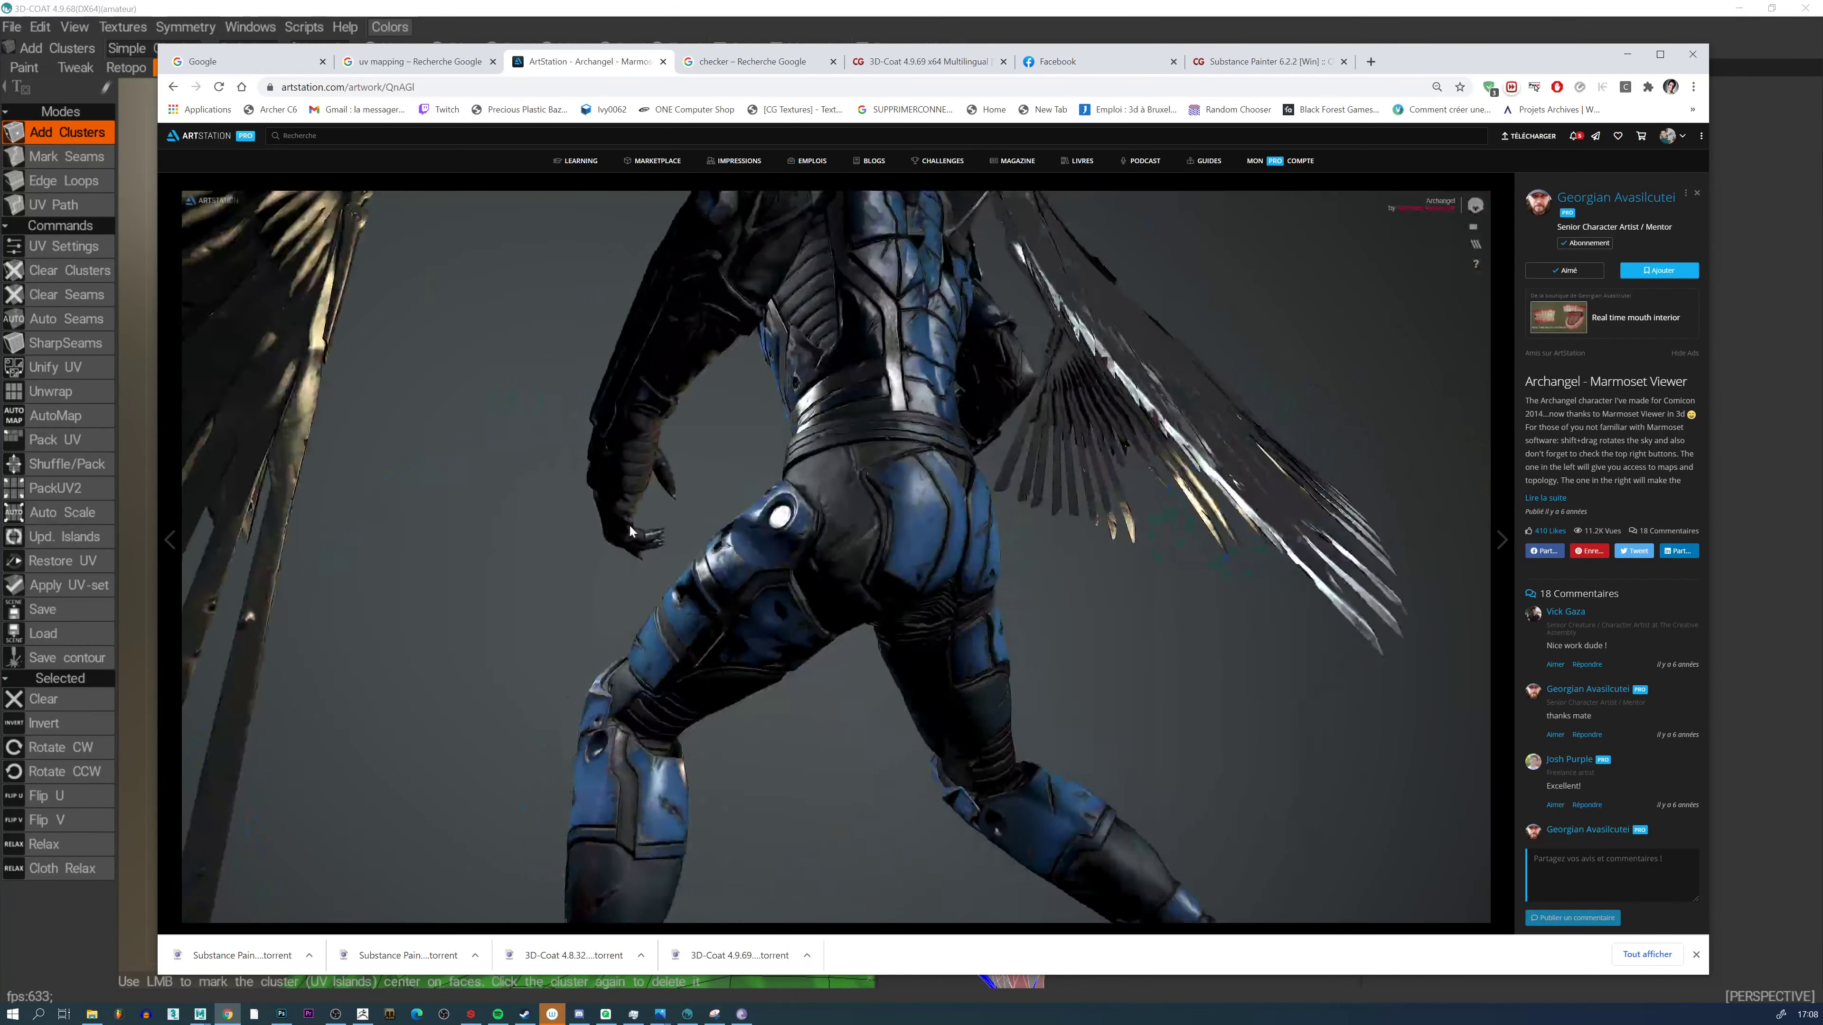
# Examine the Archangel's torso armour from the front and the metal feathers of its wings
pyautogui.moveTo(630, 524); pyautogui.dragTo(862, 582)
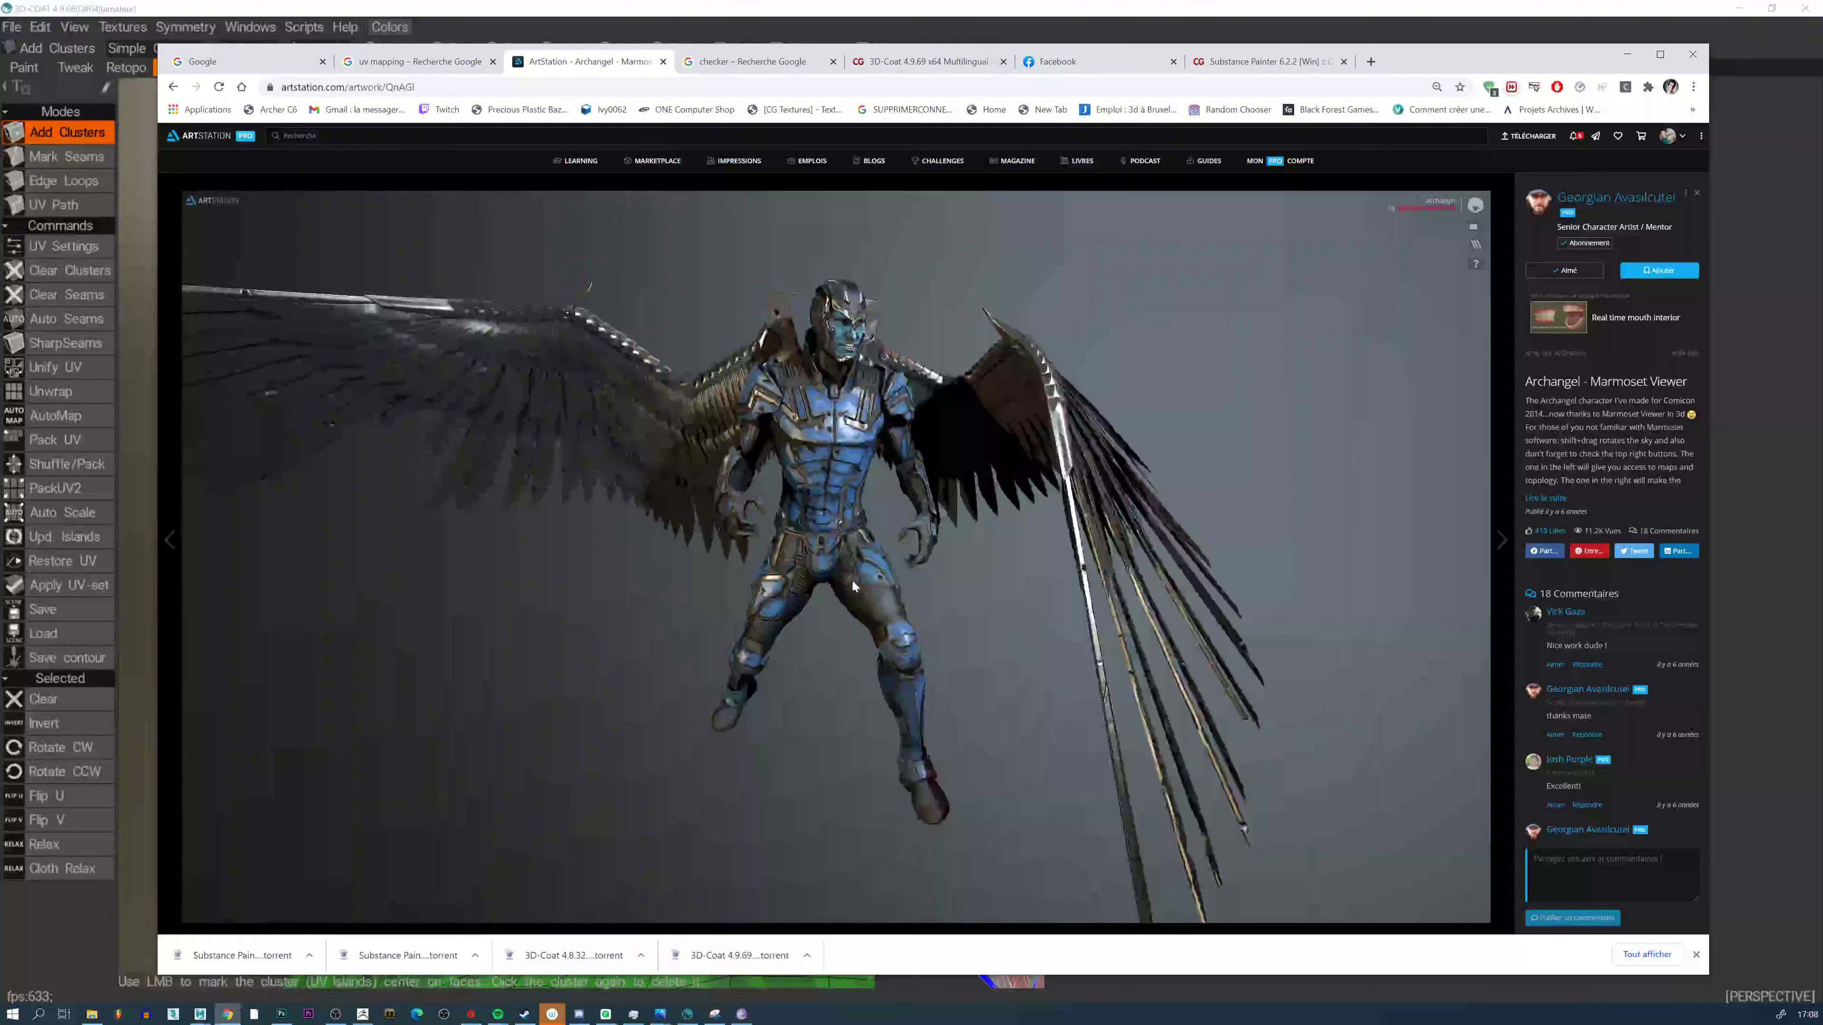
pyautogui.scroll(3, 852, 578)
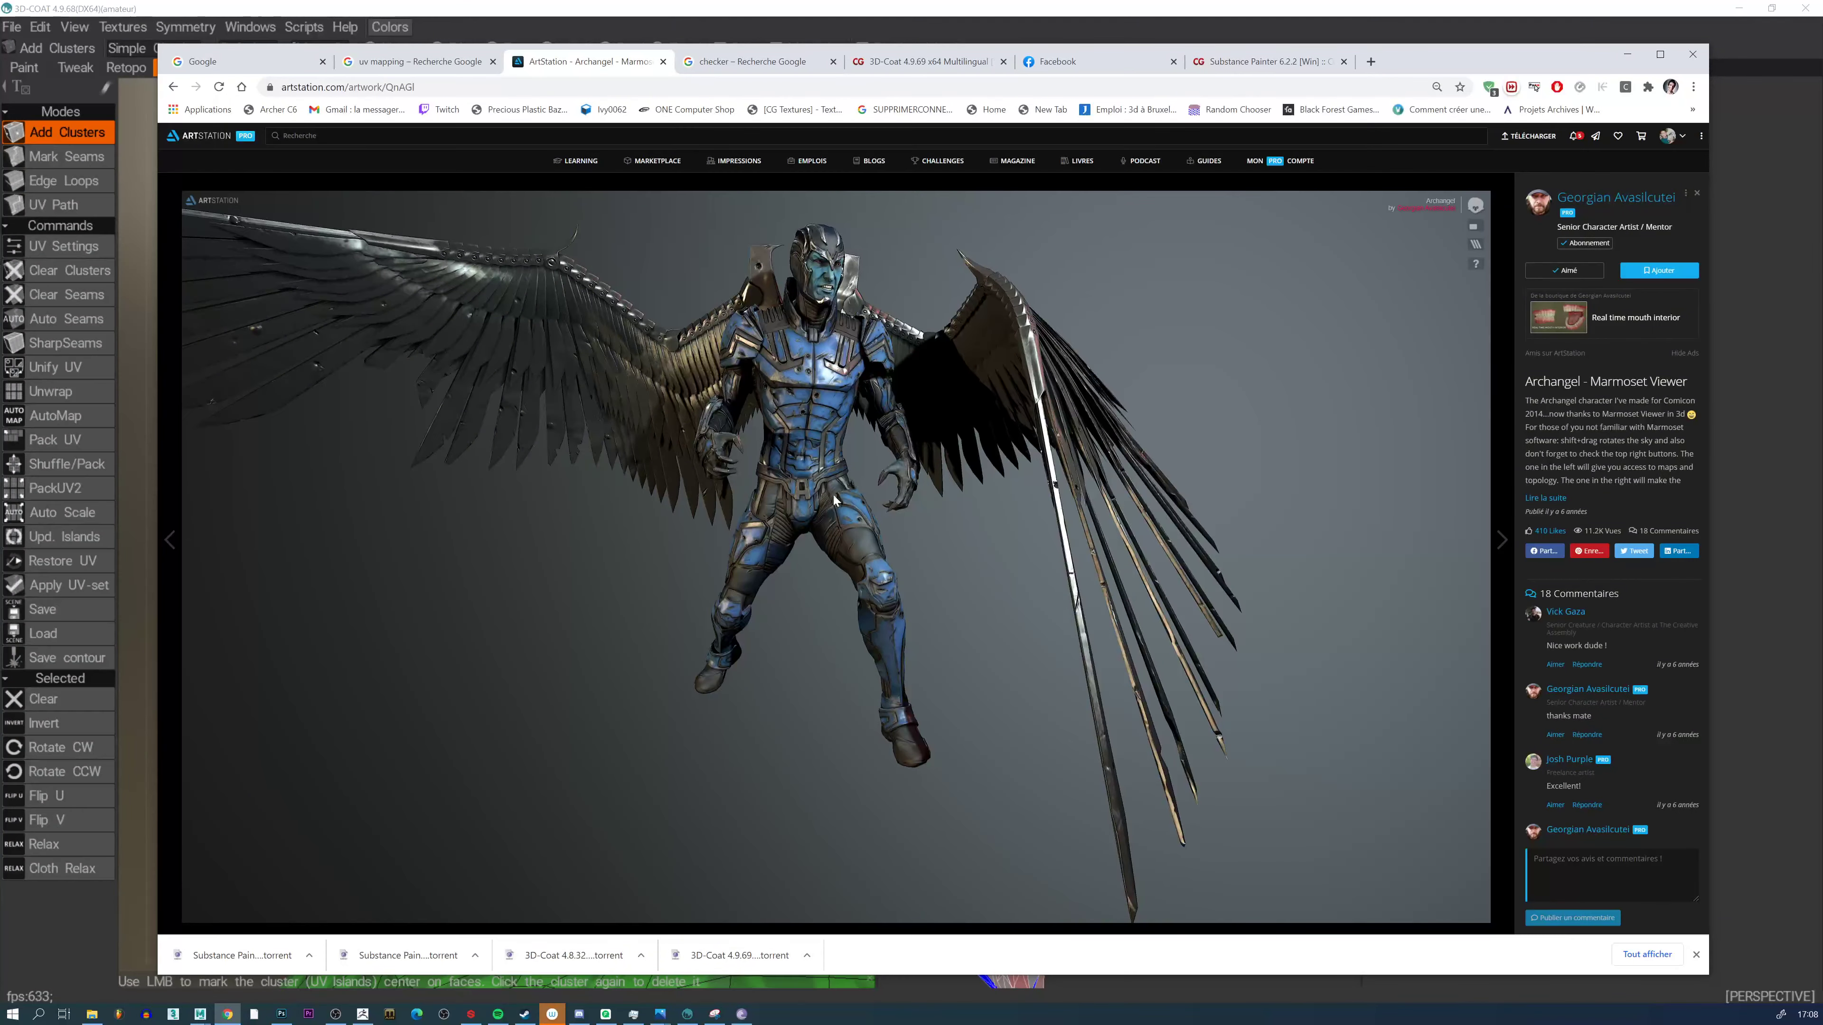
pyautogui.scroll(6, 872, 527)
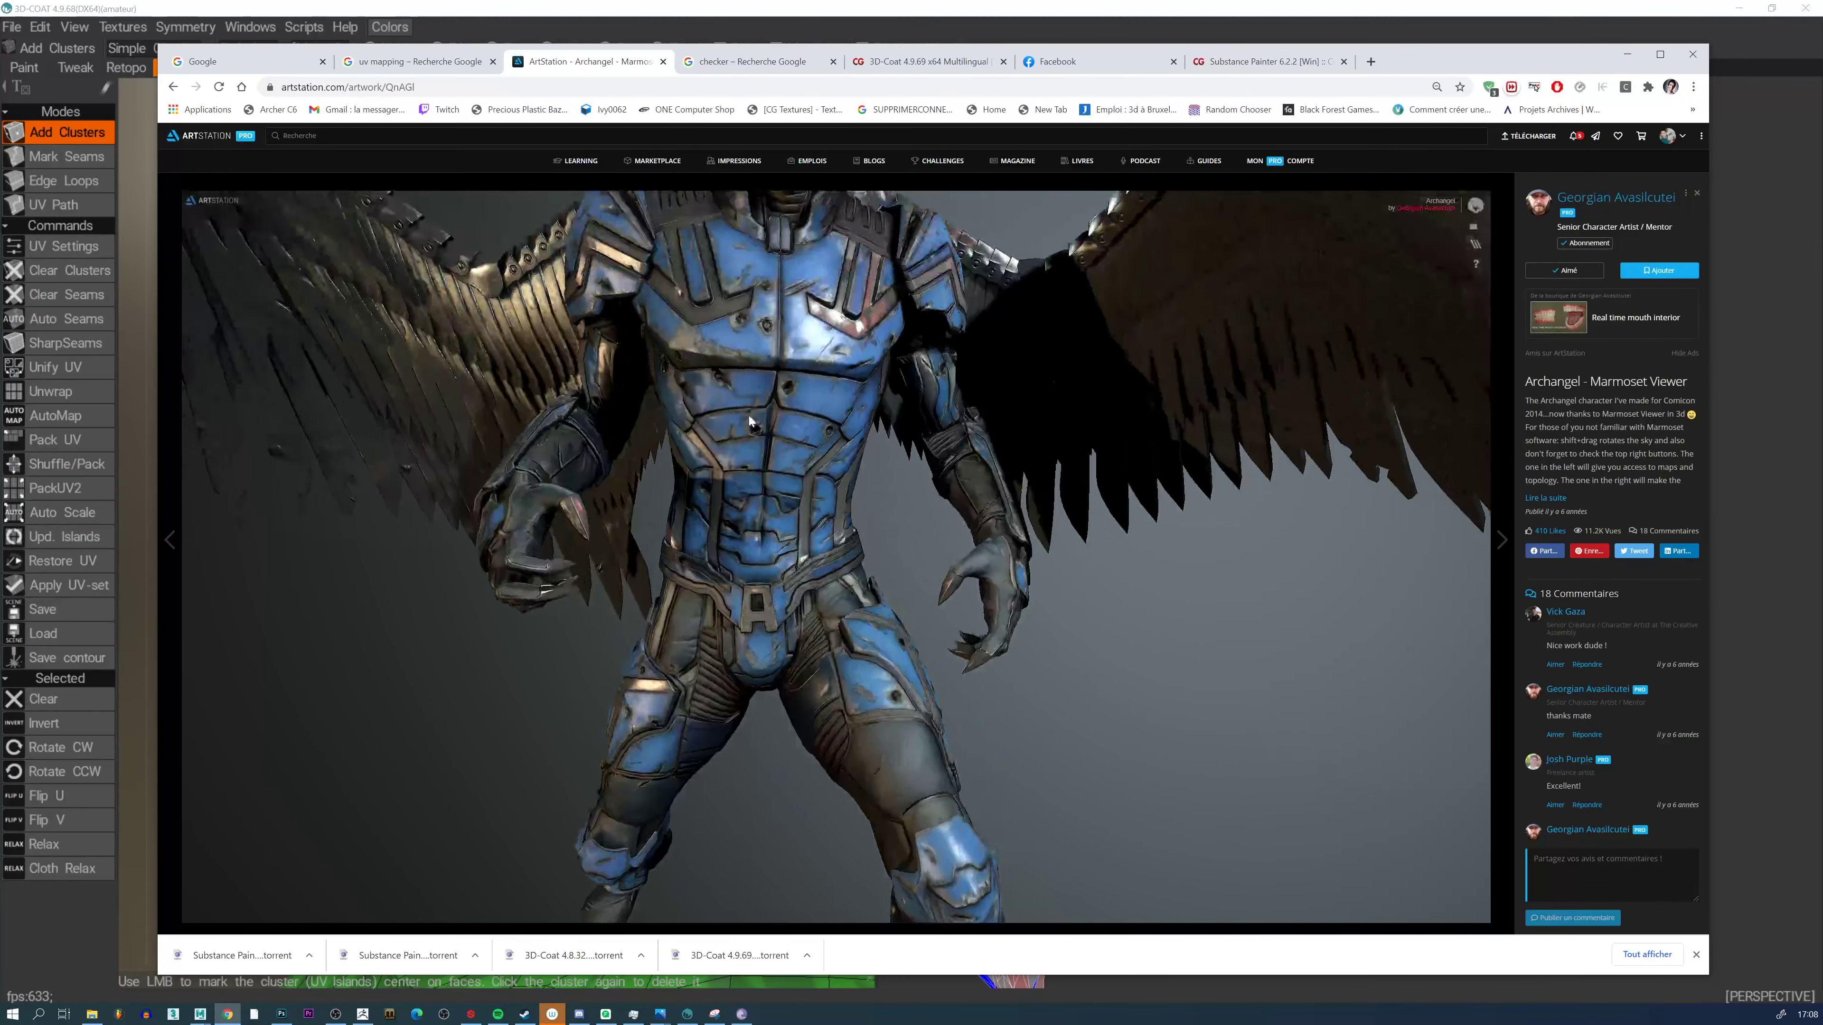
pyautogui.scroll(-6, 833, 409)
pyautogui.moveTo(835, 447); pyautogui.dragTo(595, 496)
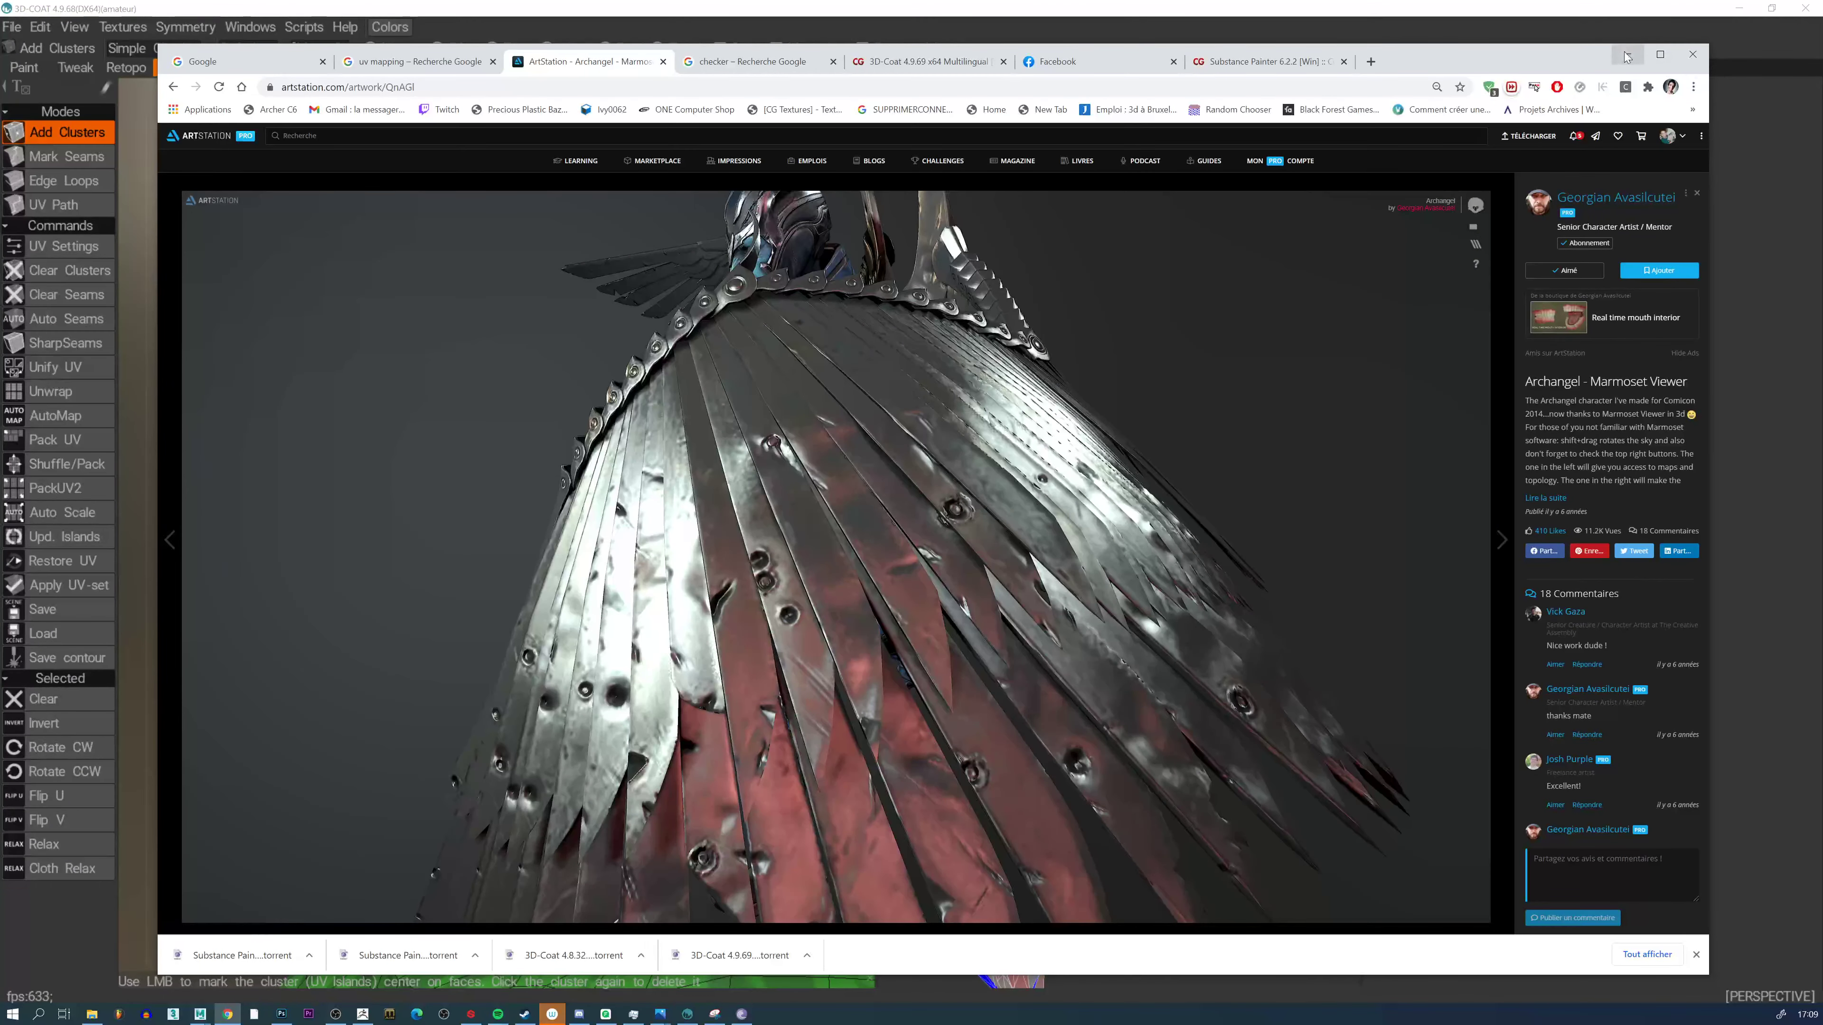
# Return to 3D-Coat and examine the figure's crotch and inner thighs from the front and below
pyautogui.click(1626, 57)
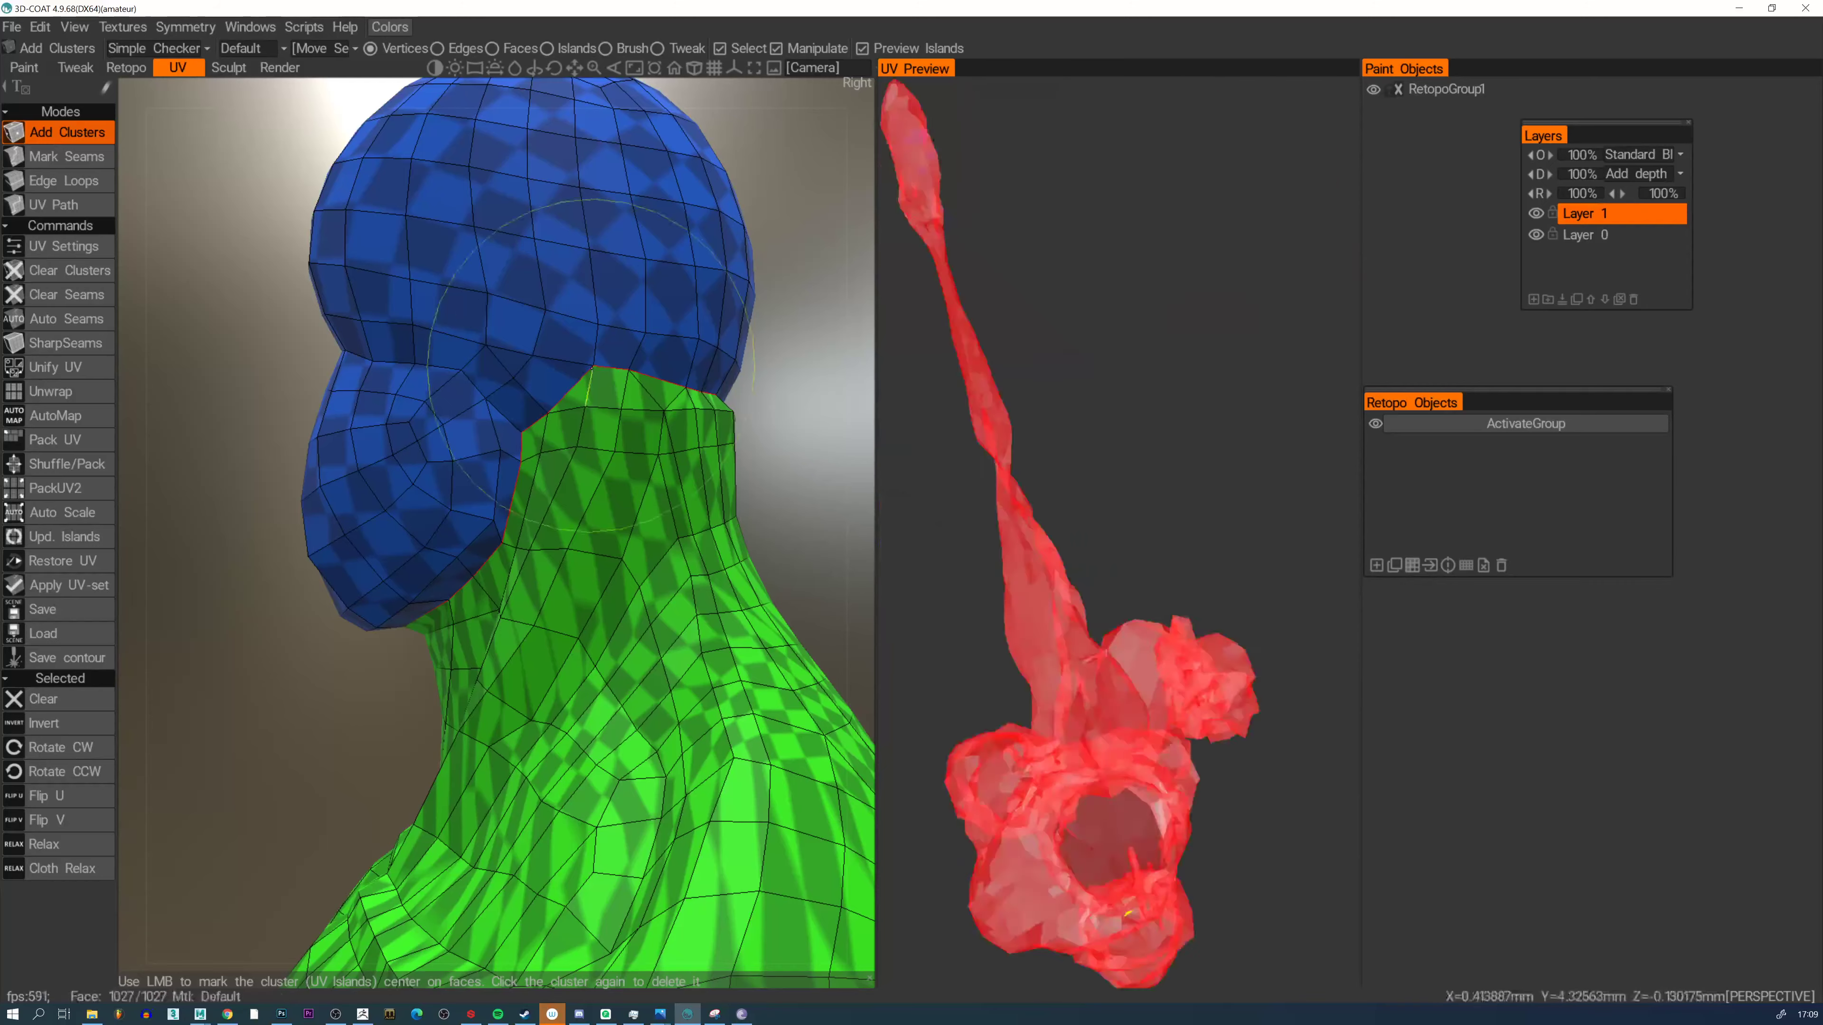
pyautogui.keyDown('alt'); pyautogui.moveTo(510, 478); pyautogui.dragTo(516, 440, button='middle'); pyautogui.keyUp('alt')
pyautogui.keyDown('alt'); pyautogui.moveTo(517, 440); pyautogui.dragTo(402, 511); pyautogui.keyUp('alt')
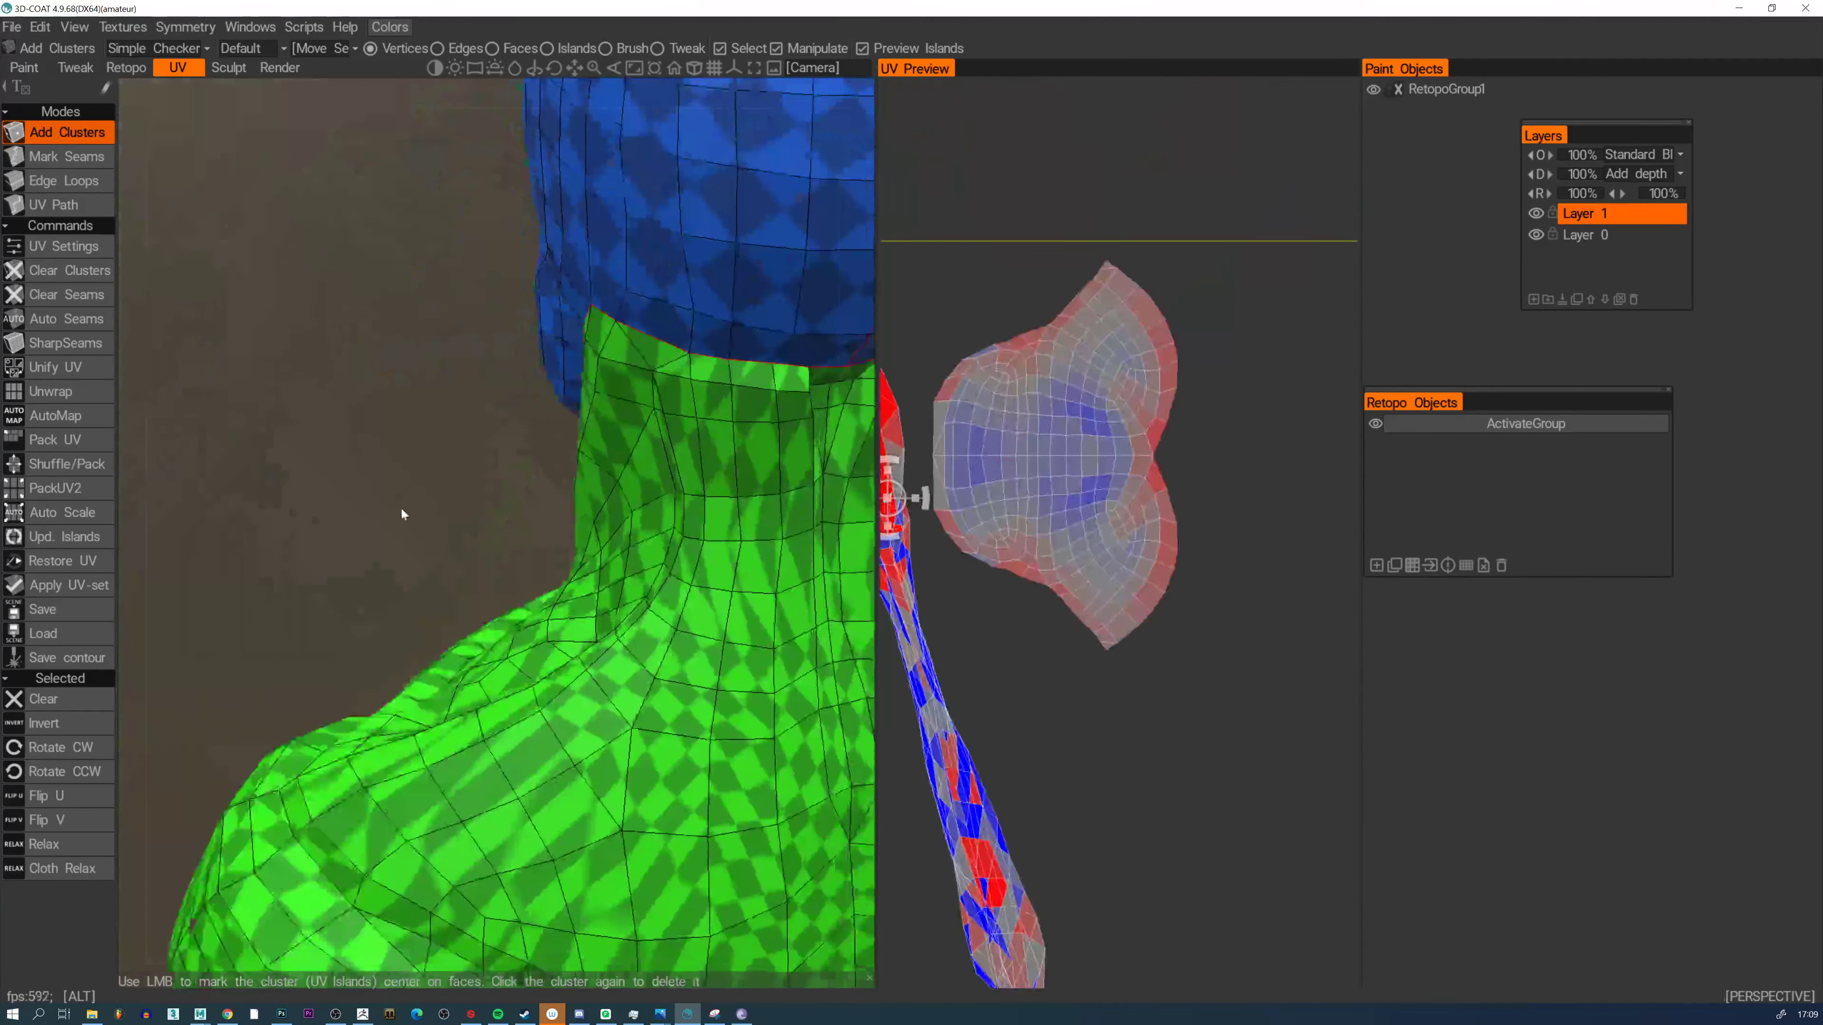
pyautogui.keyDown('alt'); pyautogui.moveTo(402, 511); pyautogui.dragTo(593, 527, button='right'); pyautogui.keyUp('alt')
pyautogui.keyDown('alt'); pyautogui.moveTo(594, 527); pyautogui.dragTo(903, 470); pyautogui.keyUp('alt')
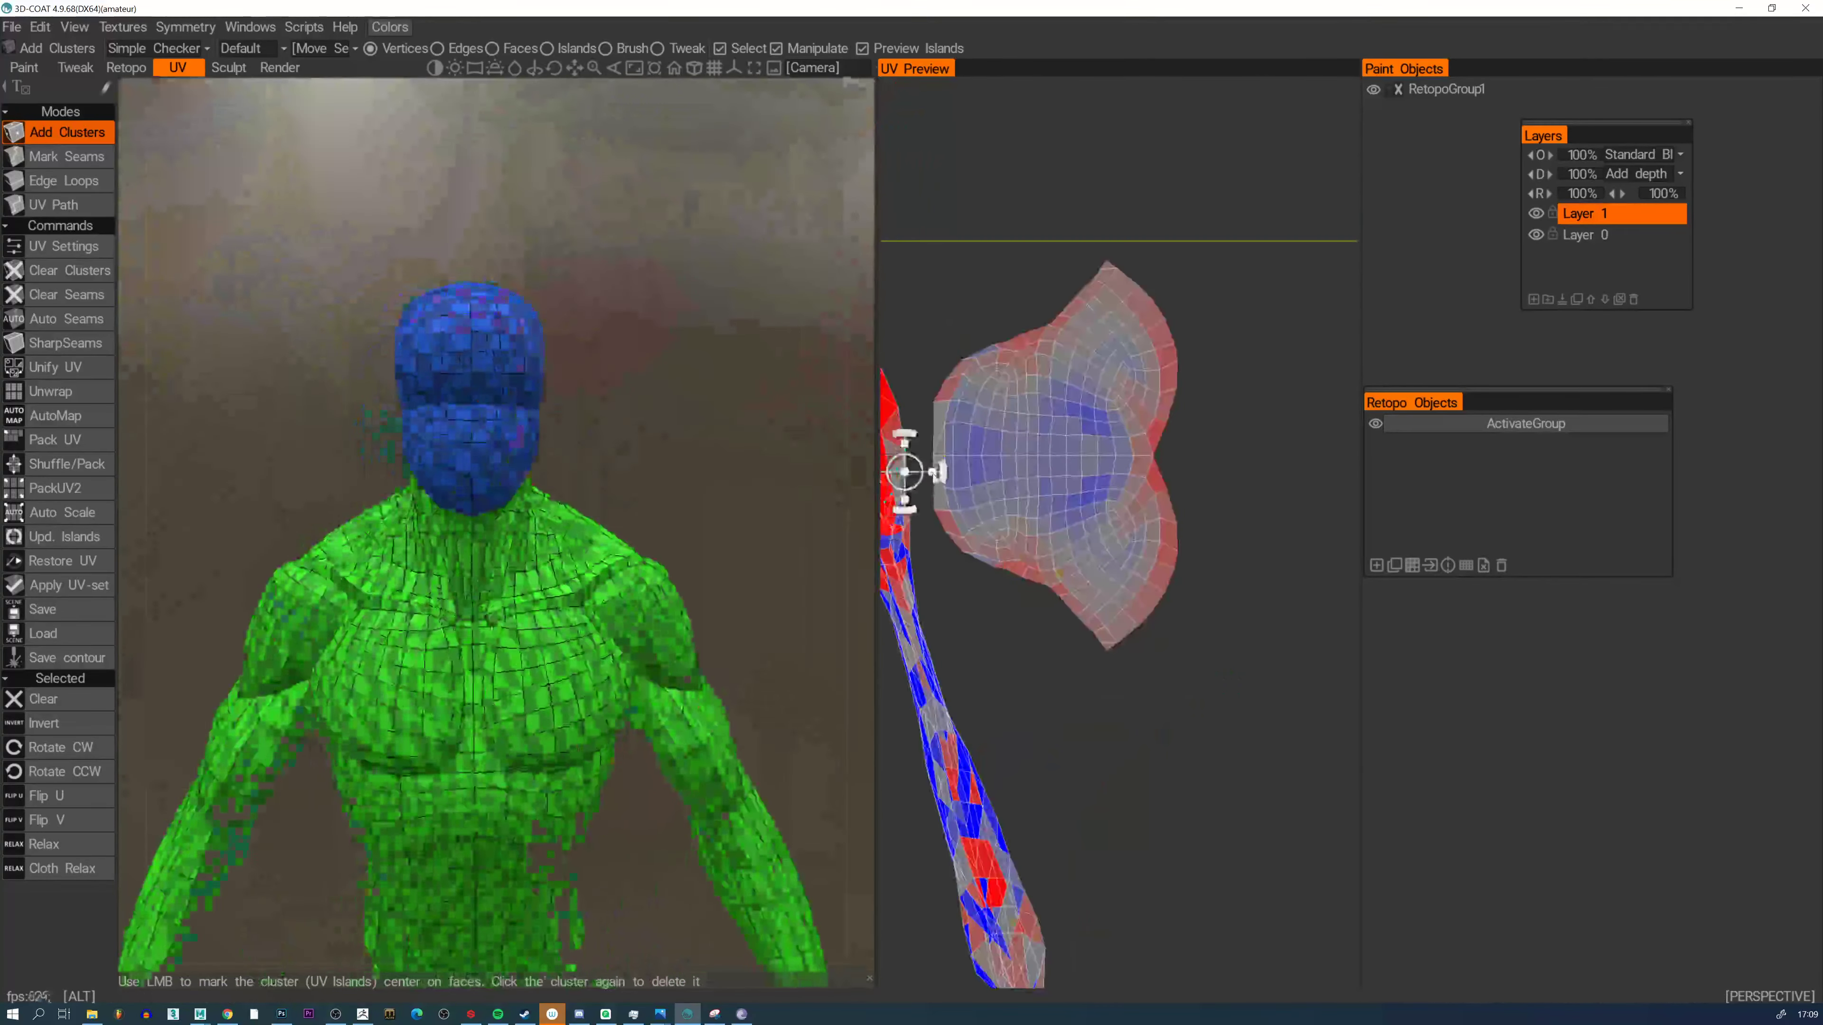
pyautogui.keyDown('alt'); pyautogui.moveTo(408, 396); pyautogui.dragTo(459, 179, button='middle'); pyautogui.keyUp('alt')
pyautogui.keyDown('alt'); pyautogui.moveTo(460, 502); pyautogui.dragTo(502, 359); pyautogui.keyUp('alt')
pyautogui.keyDown('alt'); pyautogui.moveTo(502, 359); pyautogui.dragTo(603, 374, button='right'); pyautogui.keyUp('alt')
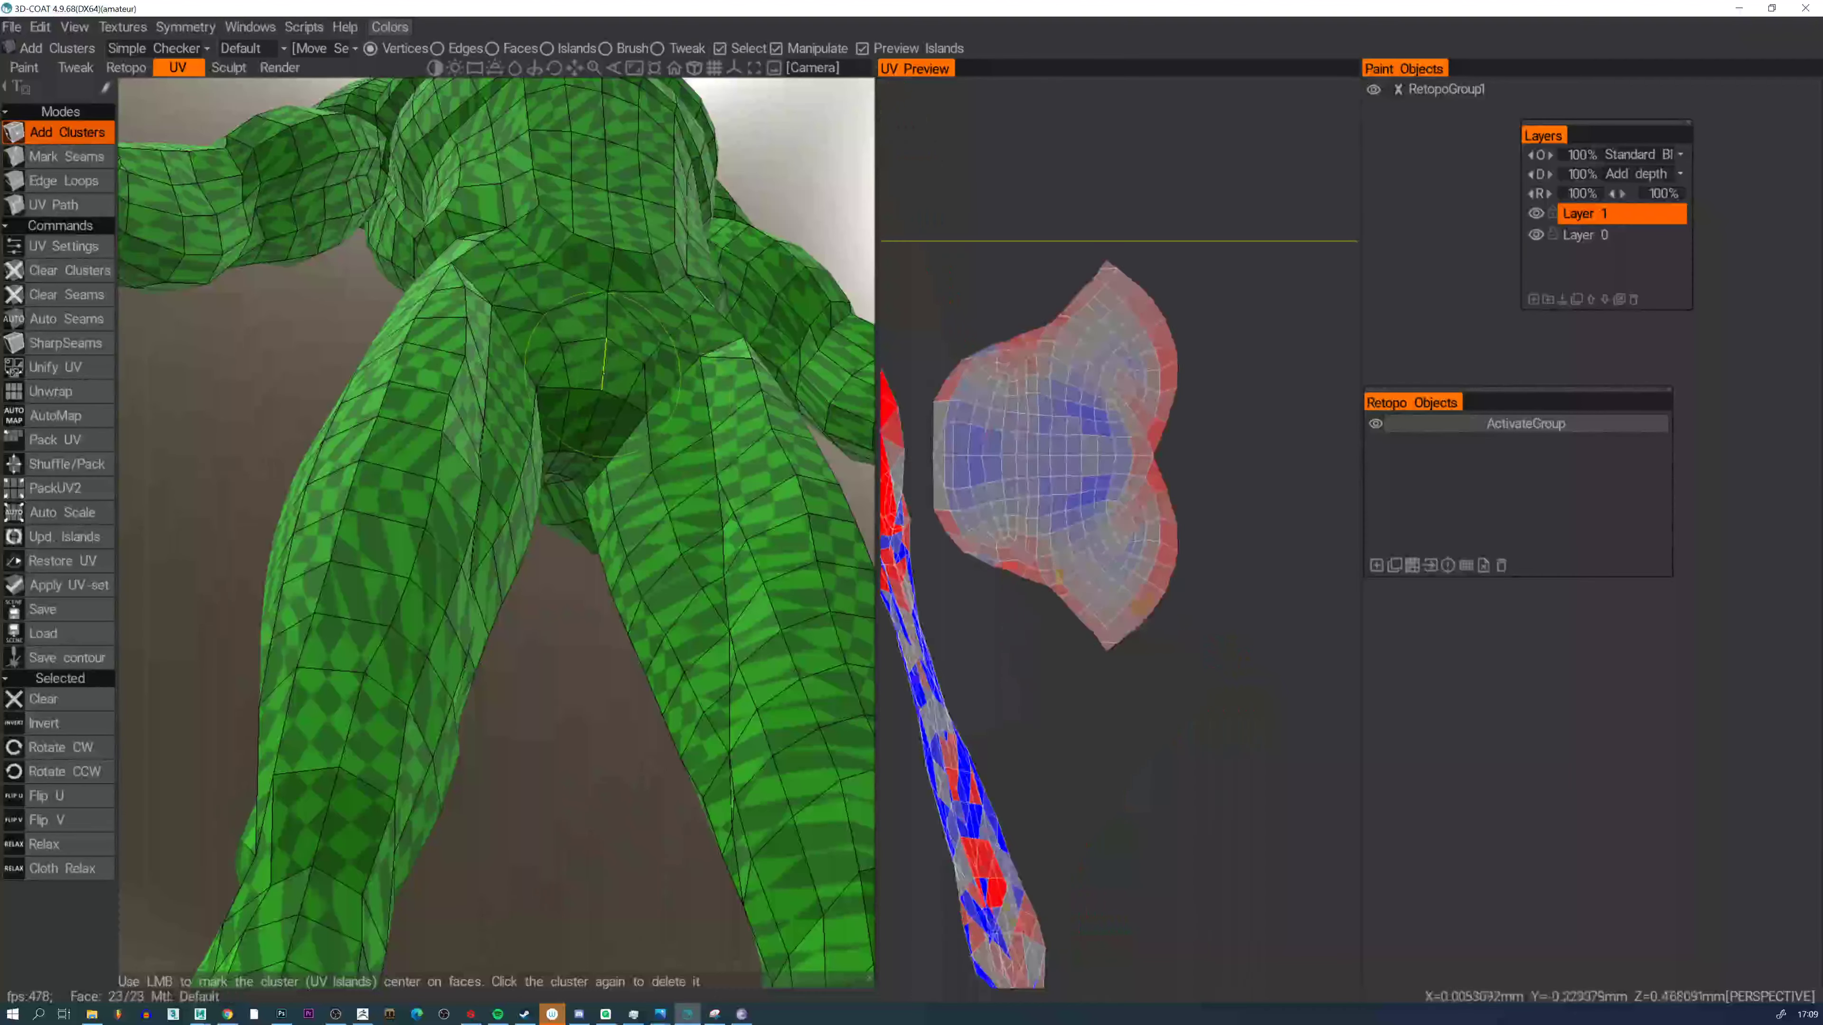
pyautogui.keyDown('alt'); pyautogui.moveTo(585, 419); pyautogui.dragTo(631, 308); pyautogui.keyUp('alt')
pyautogui.keyDown('alt'); pyautogui.moveTo(631, 402); pyautogui.dragTo(663, 523); pyautogui.keyUp('alt')
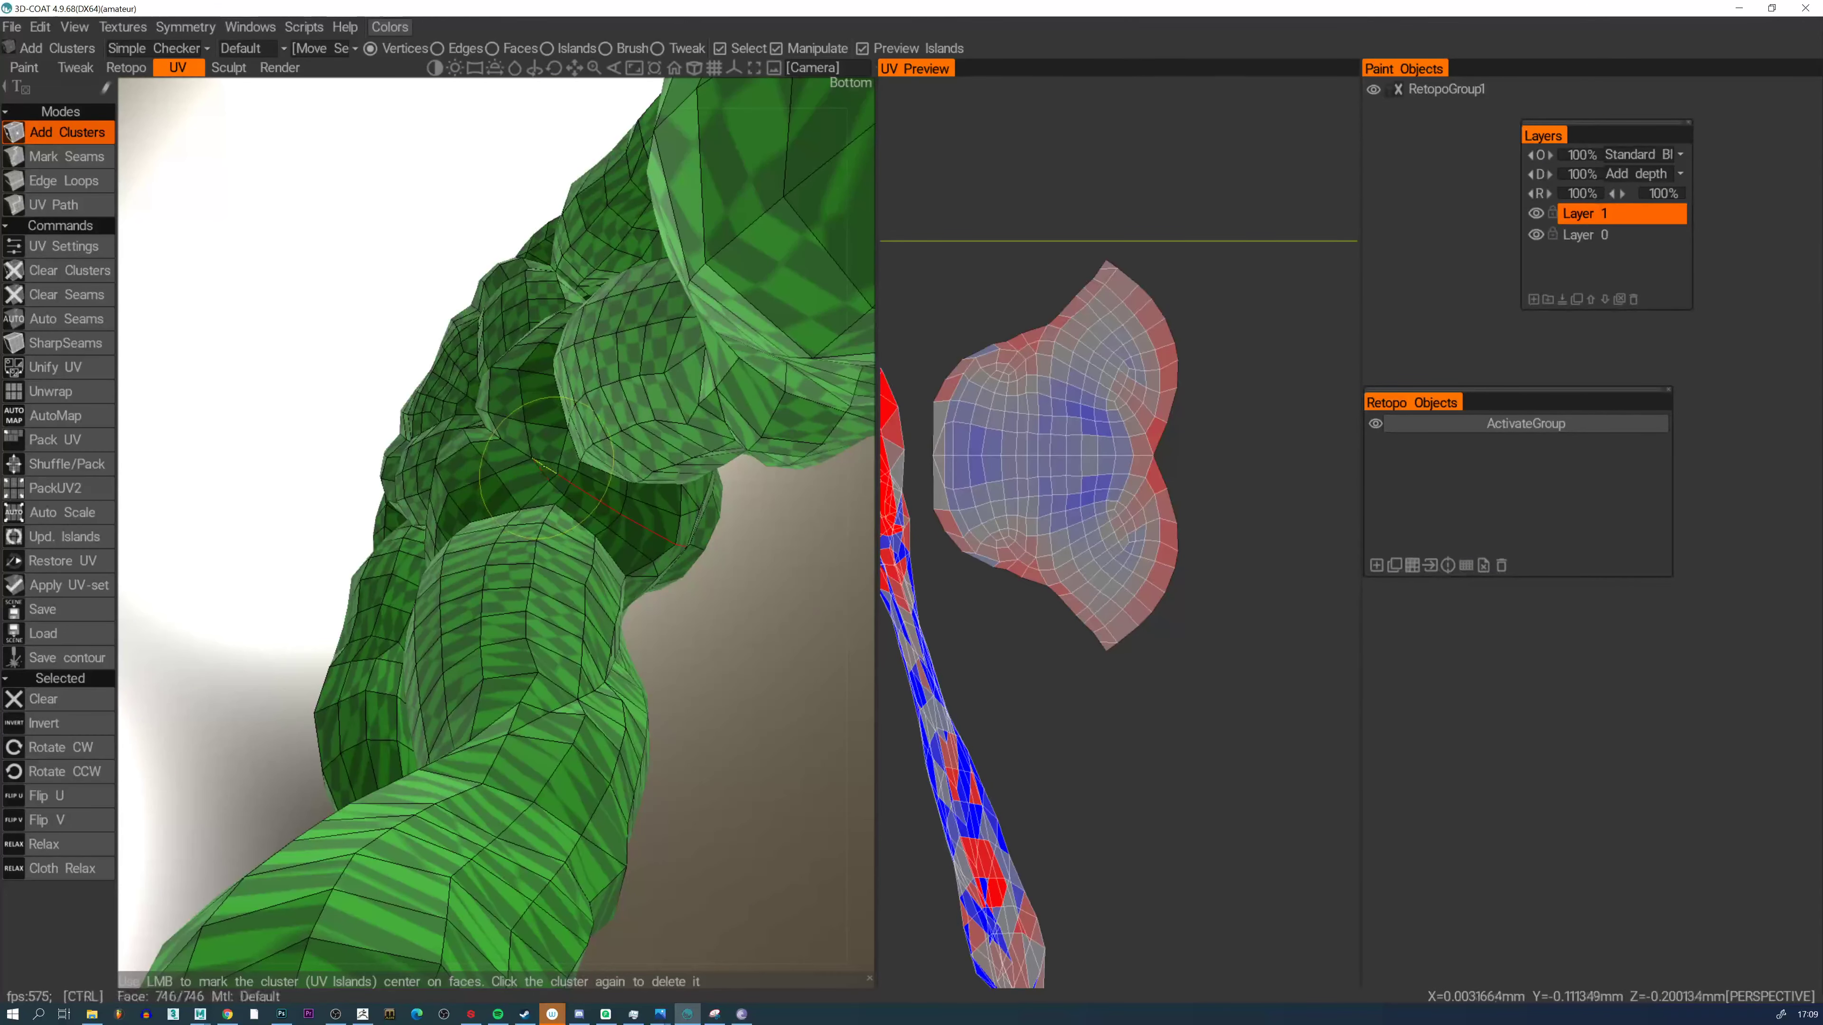
# Mark a closed seam around the top of the left leg, along the buttock cleft, over the hip and down the front groin crease
pyautogui.keyDown('alt'); pyautogui.moveTo(513, 449); pyautogui.dragTo(460, 439, button='right'); pyautogui.keyUp('alt')
pyautogui.keyDown('alt'); pyautogui.moveTo(459, 438); pyautogui.dragTo(567, 618); pyautogui.keyUp('alt')
pyautogui.keyDown('alt'); pyautogui.moveTo(567, 617); pyautogui.dragTo(598, 472, button='middle'); pyautogui.keyUp('alt')
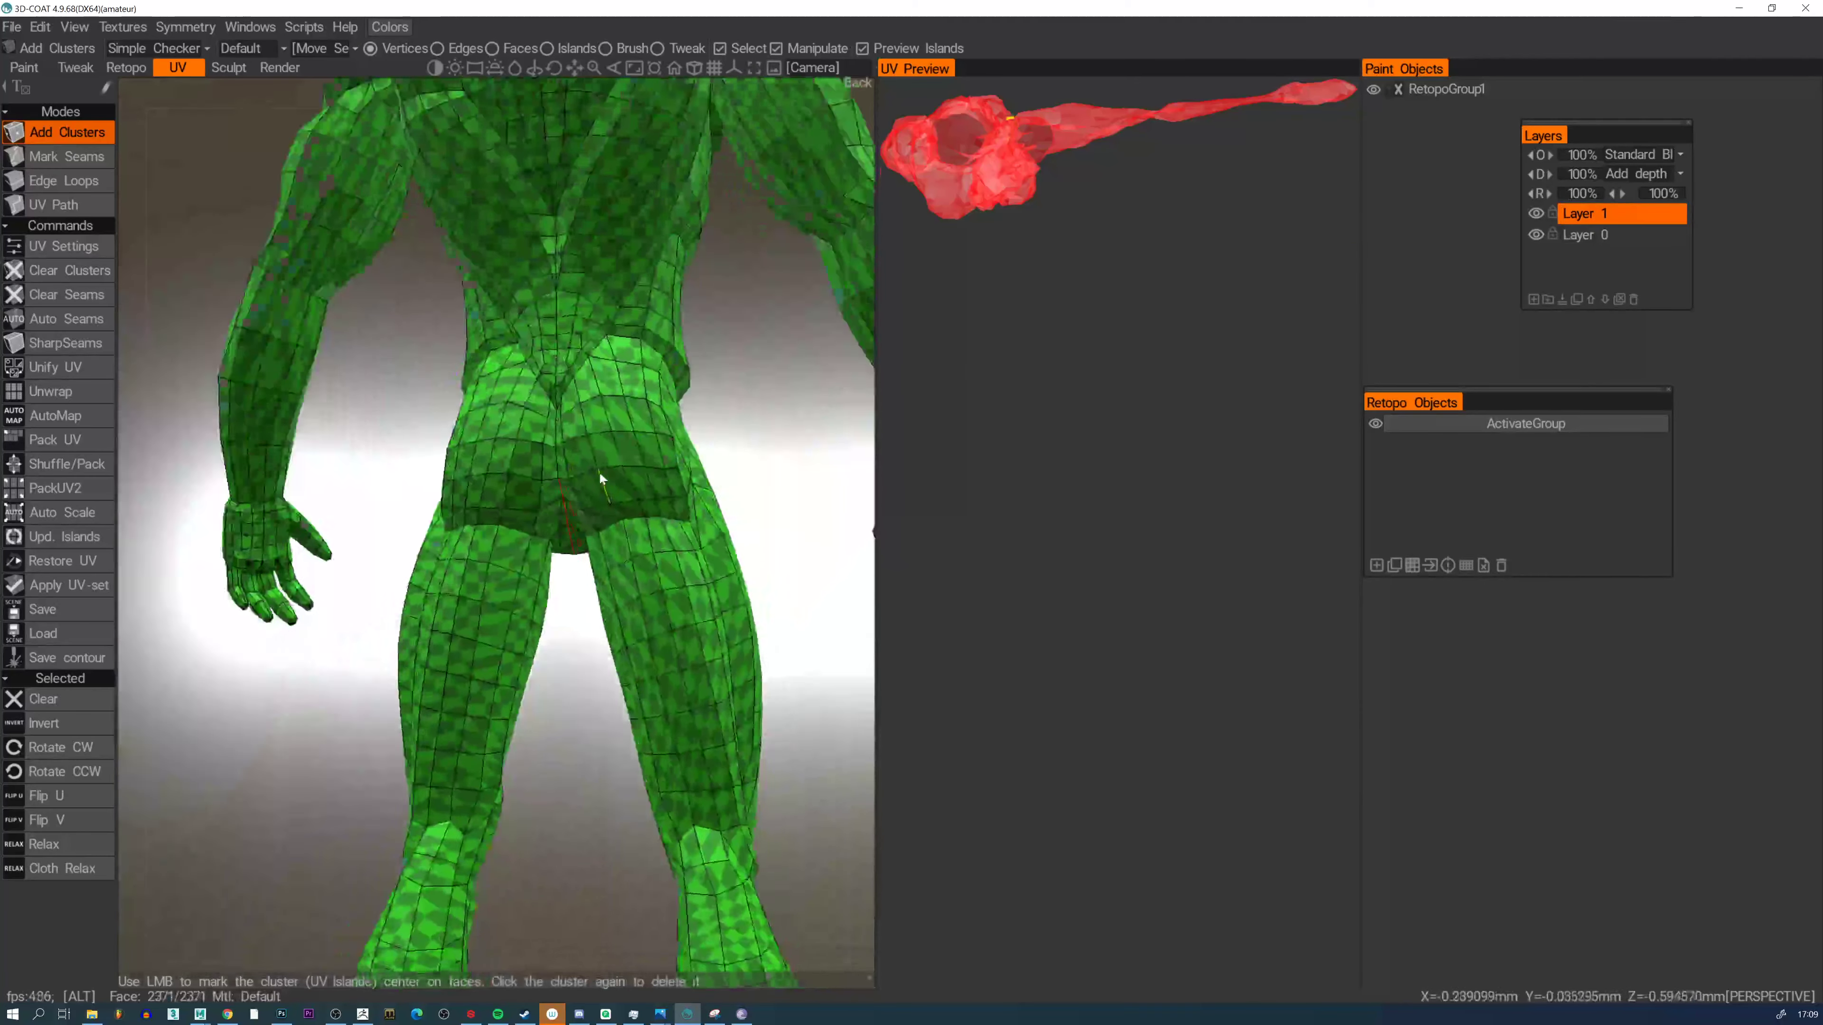
pyautogui.keyDown('alt'); pyautogui.moveTo(597, 472); pyautogui.dragTo(554, 497, button='right'); pyautogui.keyUp('alt')
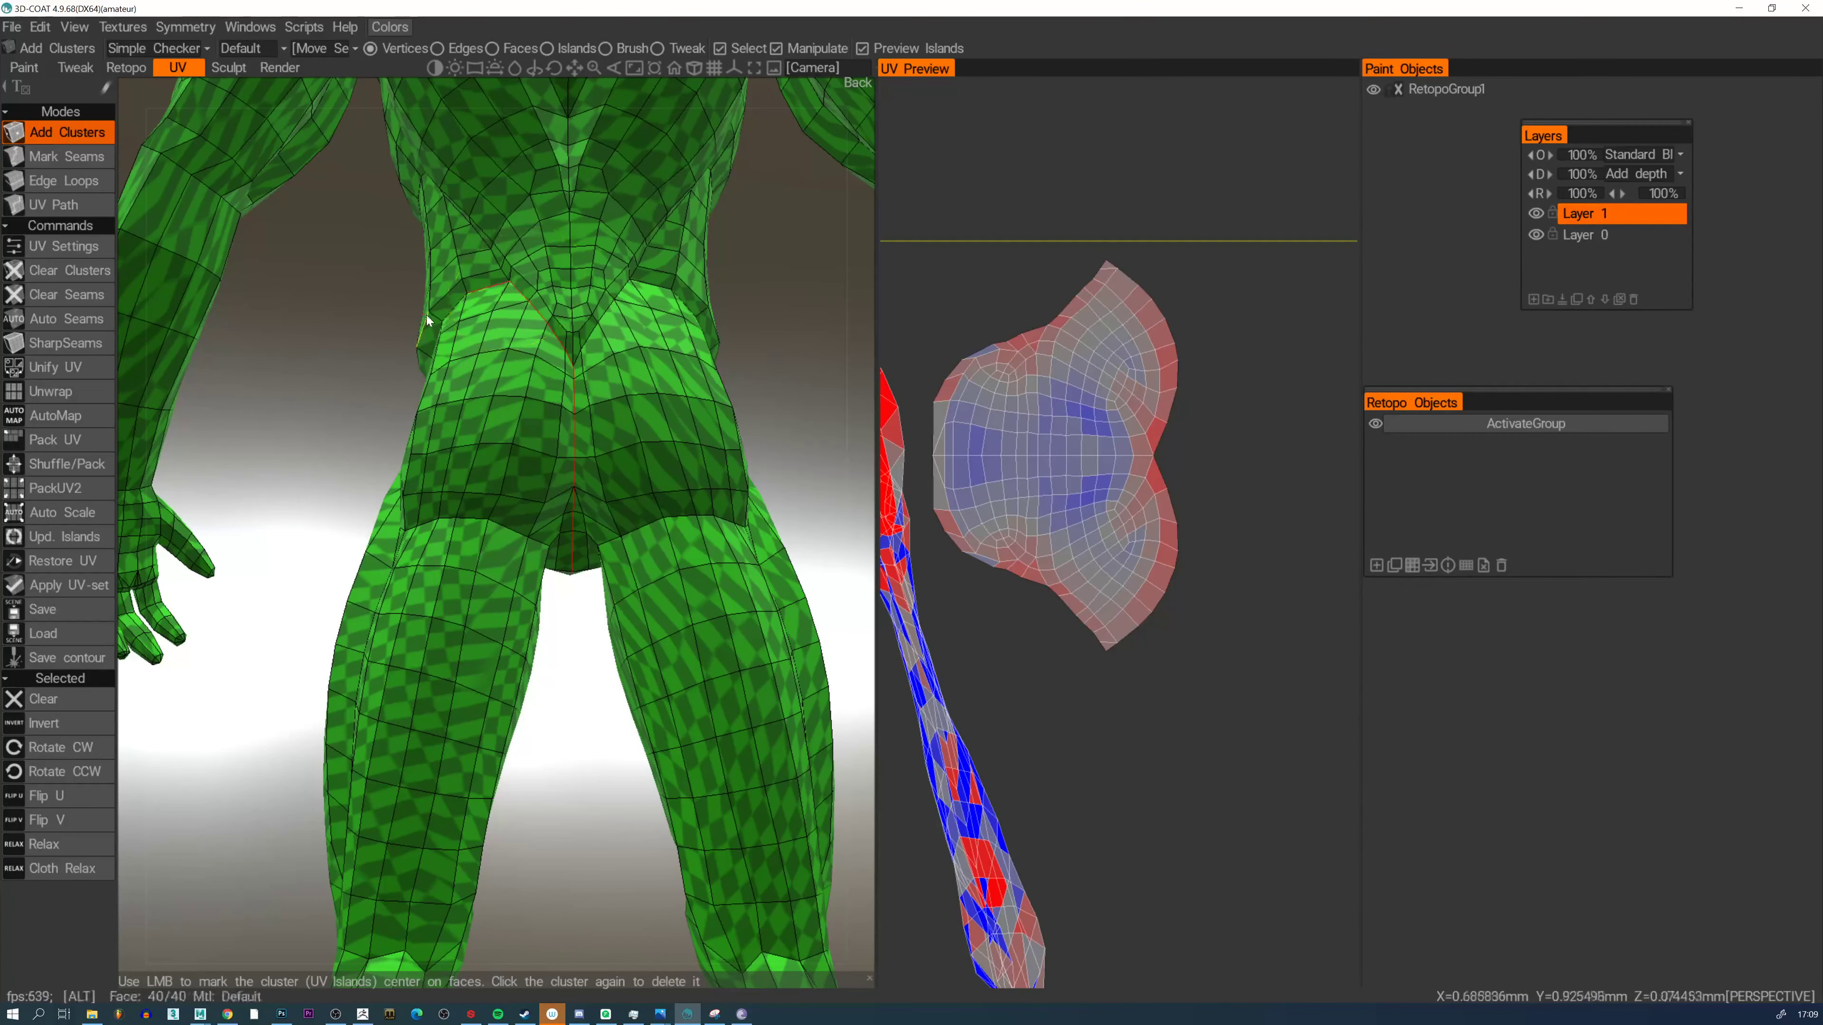
pyautogui.keyDown('alt'); pyautogui.moveTo(428, 319); pyautogui.dragTo(441, 300); pyautogui.keyUp('alt')
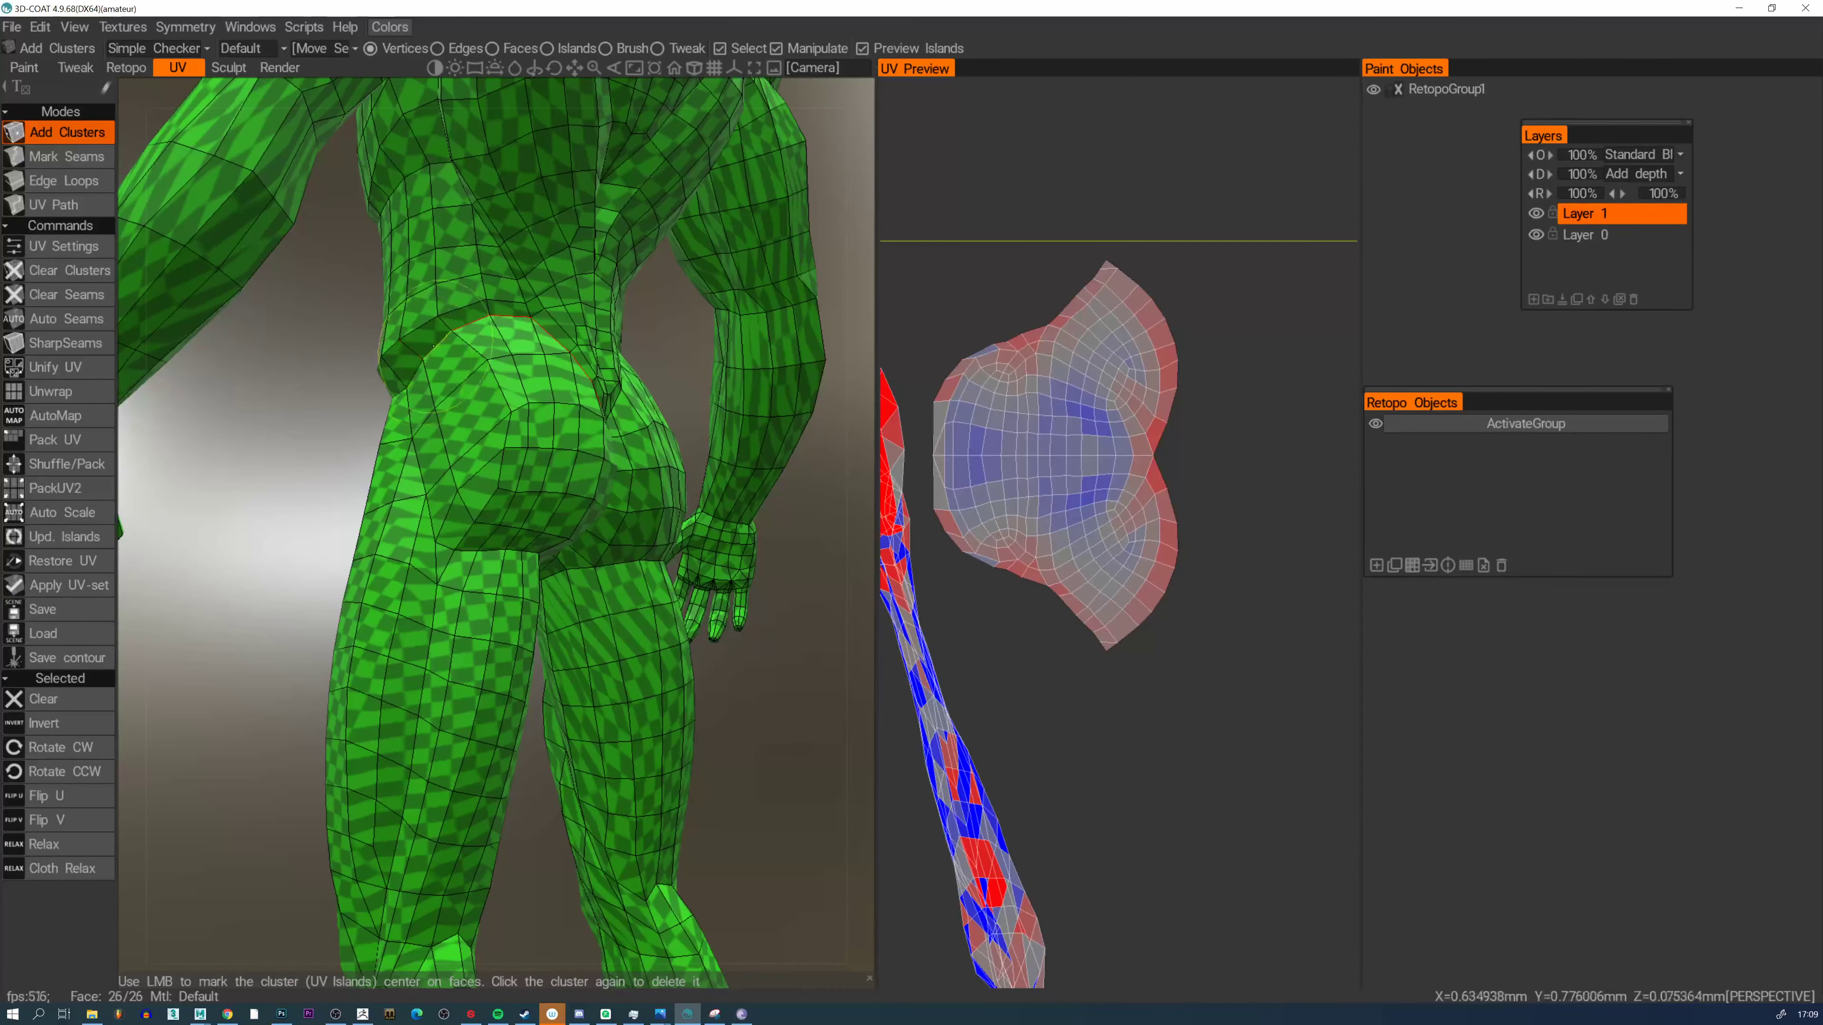
pyautogui.moveTo(408, 384)
pyautogui.keyDown('alt'); pyautogui.mouseDown()
pyautogui.moveTo(441, 420)
pyautogui.moveTo(380, 407)
pyautogui.mouseUp(); pyautogui.keyUp('alt')
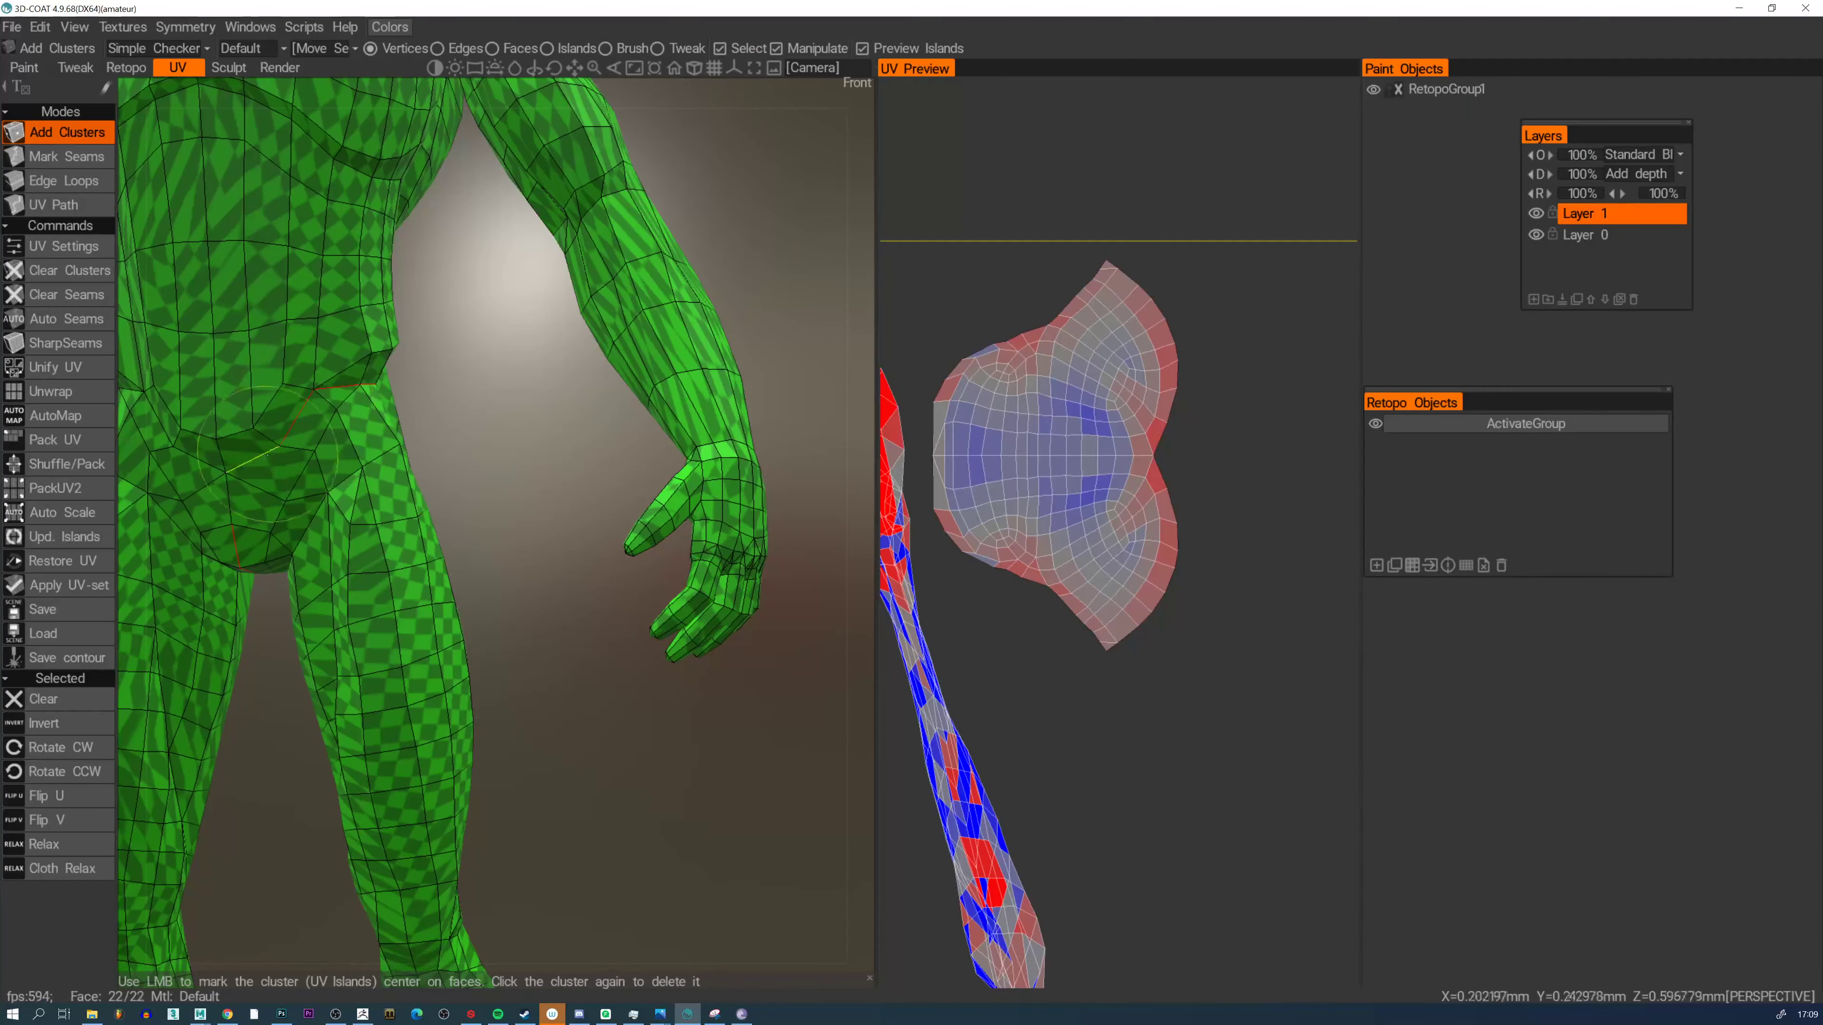
pyautogui.click(222, 493)
# Mark a seam across the outer side of the left ankle, running from the front beneath the ankle bone towards the heel
pyautogui.keyDown('alt'); pyautogui.moveTo(302, 826); pyautogui.dragTo(440, 595, button='middle'); pyautogui.keyUp('alt')
pyautogui.keyDown('alt'); pyautogui.moveTo(440, 596); pyautogui.dragTo(391, 611, button='right'); pyautogui.keyUp('alt')
pyautogui.keyDown('alt'); pyautogui.moveTo(430, 718); pyautogui.dragTo(459, 495, button='middle'); pyautogui.keyUp('alt')
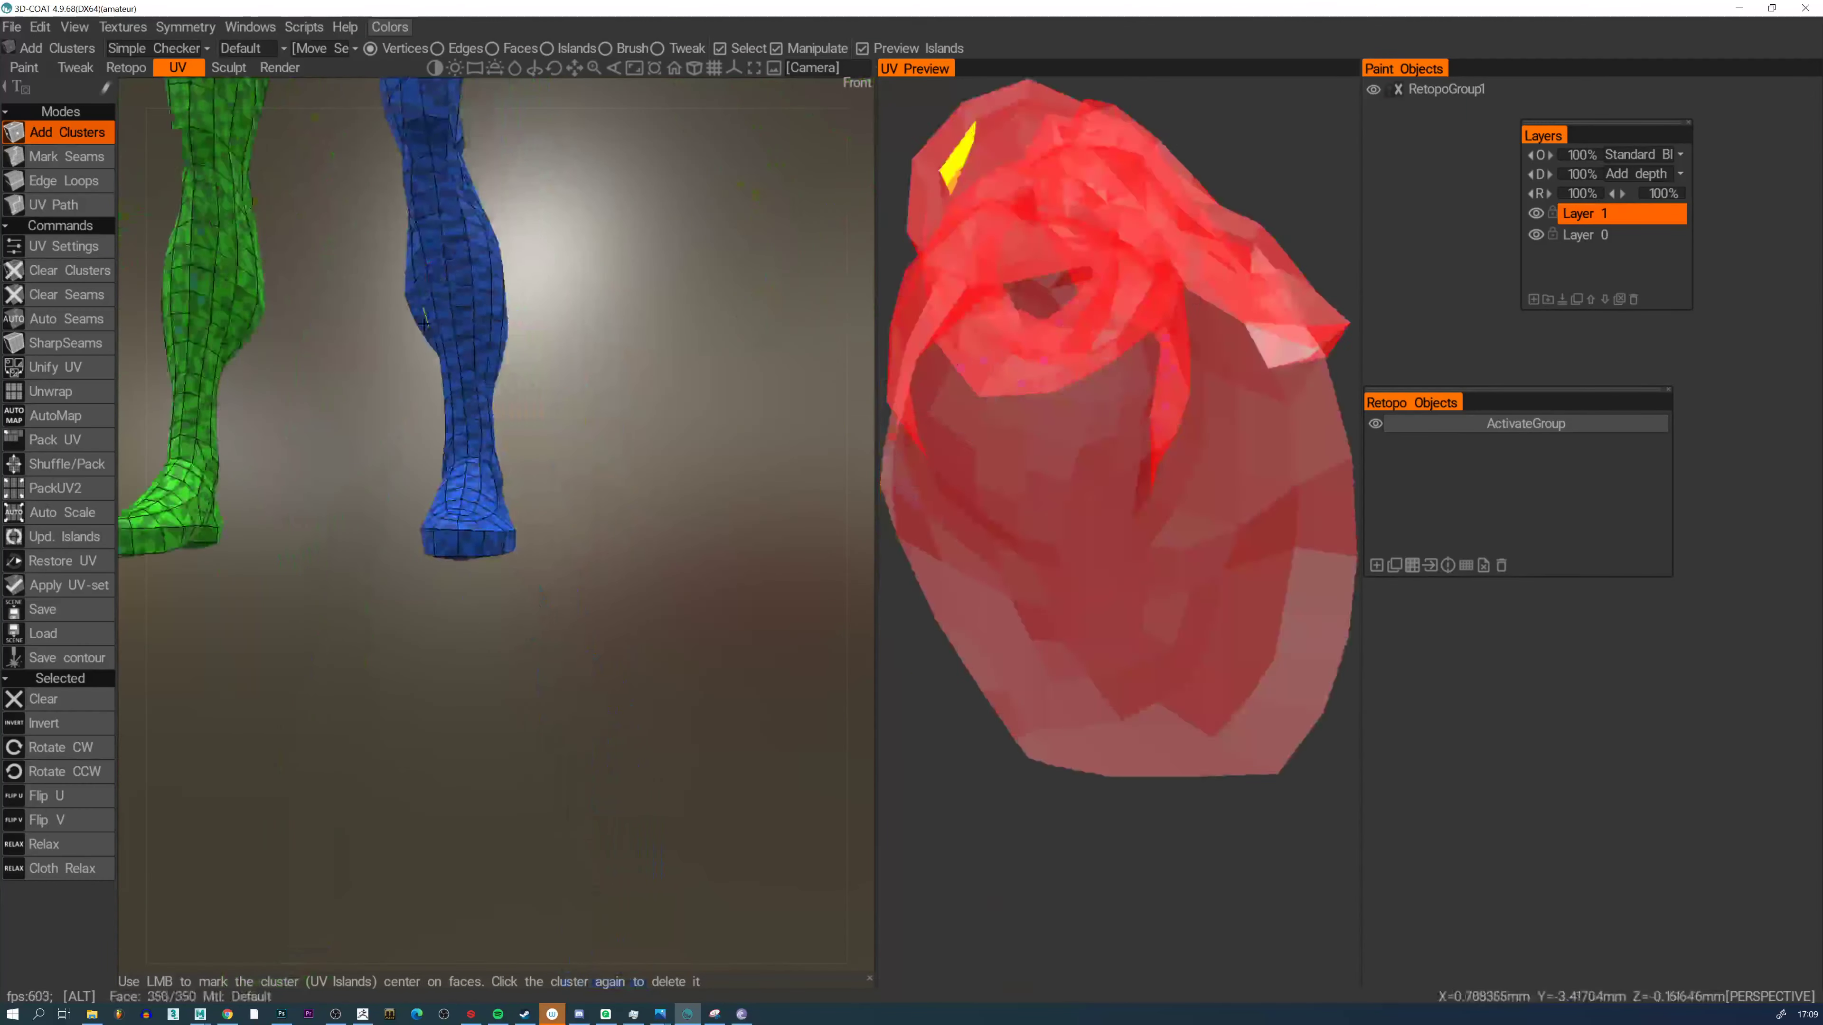
pyautogui.keyDown('alt'); pyautogui.moveTo(459, 496); pyautogui.dragTo(579, 507, button='right'); pyautogui.keyUp('alt')
pyautogui.keyDown('alt'); pyautogui.moveTo(579, 507); pyautogui.dragTo(409, 496); pyautogui.keyUp('alt')
pyautogui.keyDown('alt'); pyautogui.moveTo(409, 496); pyautogui.dragTo(477, 474, button='right'); pyautogui.keyUp('alt')
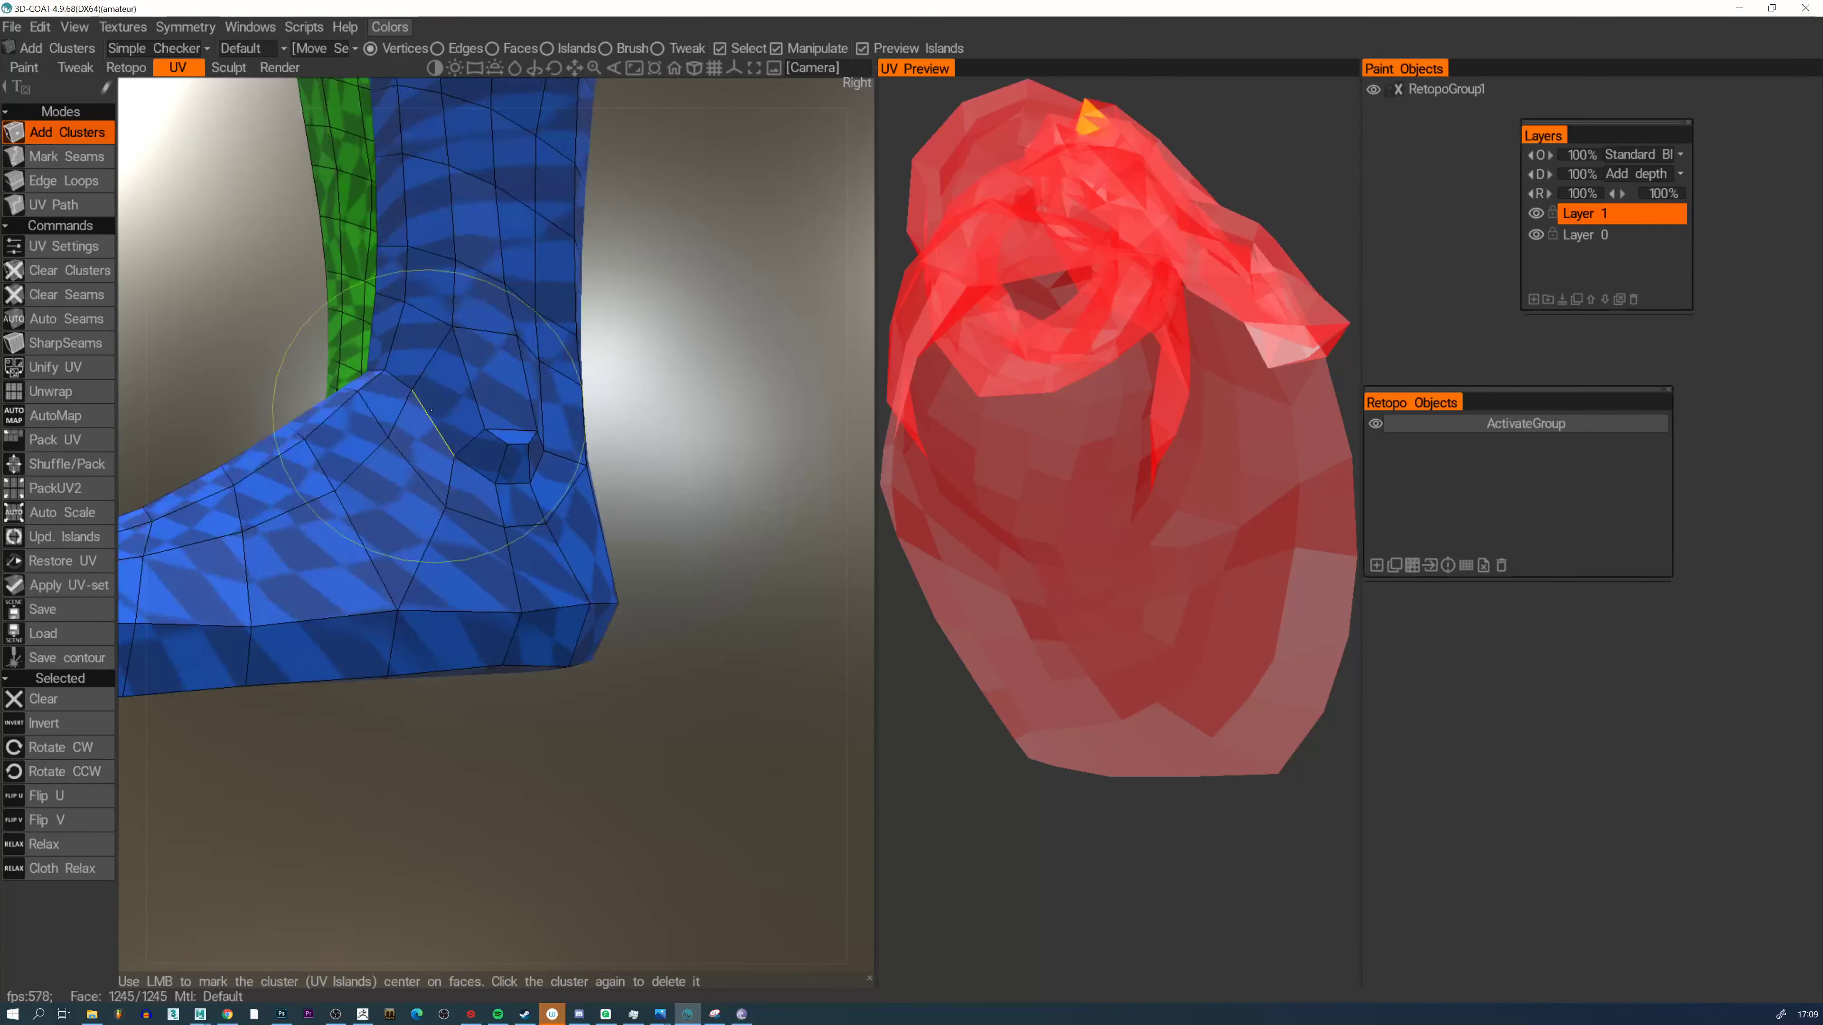
pyautogui.keyDown('alt'); pyautogui.moveTo(499, 431); pyautogui.dragTo(463, 470); pyautogui.keyUp('alt')
pyautogui.click(475, 472)
pyautogui.click(512, 484)
pyautogui.click(547, 470)
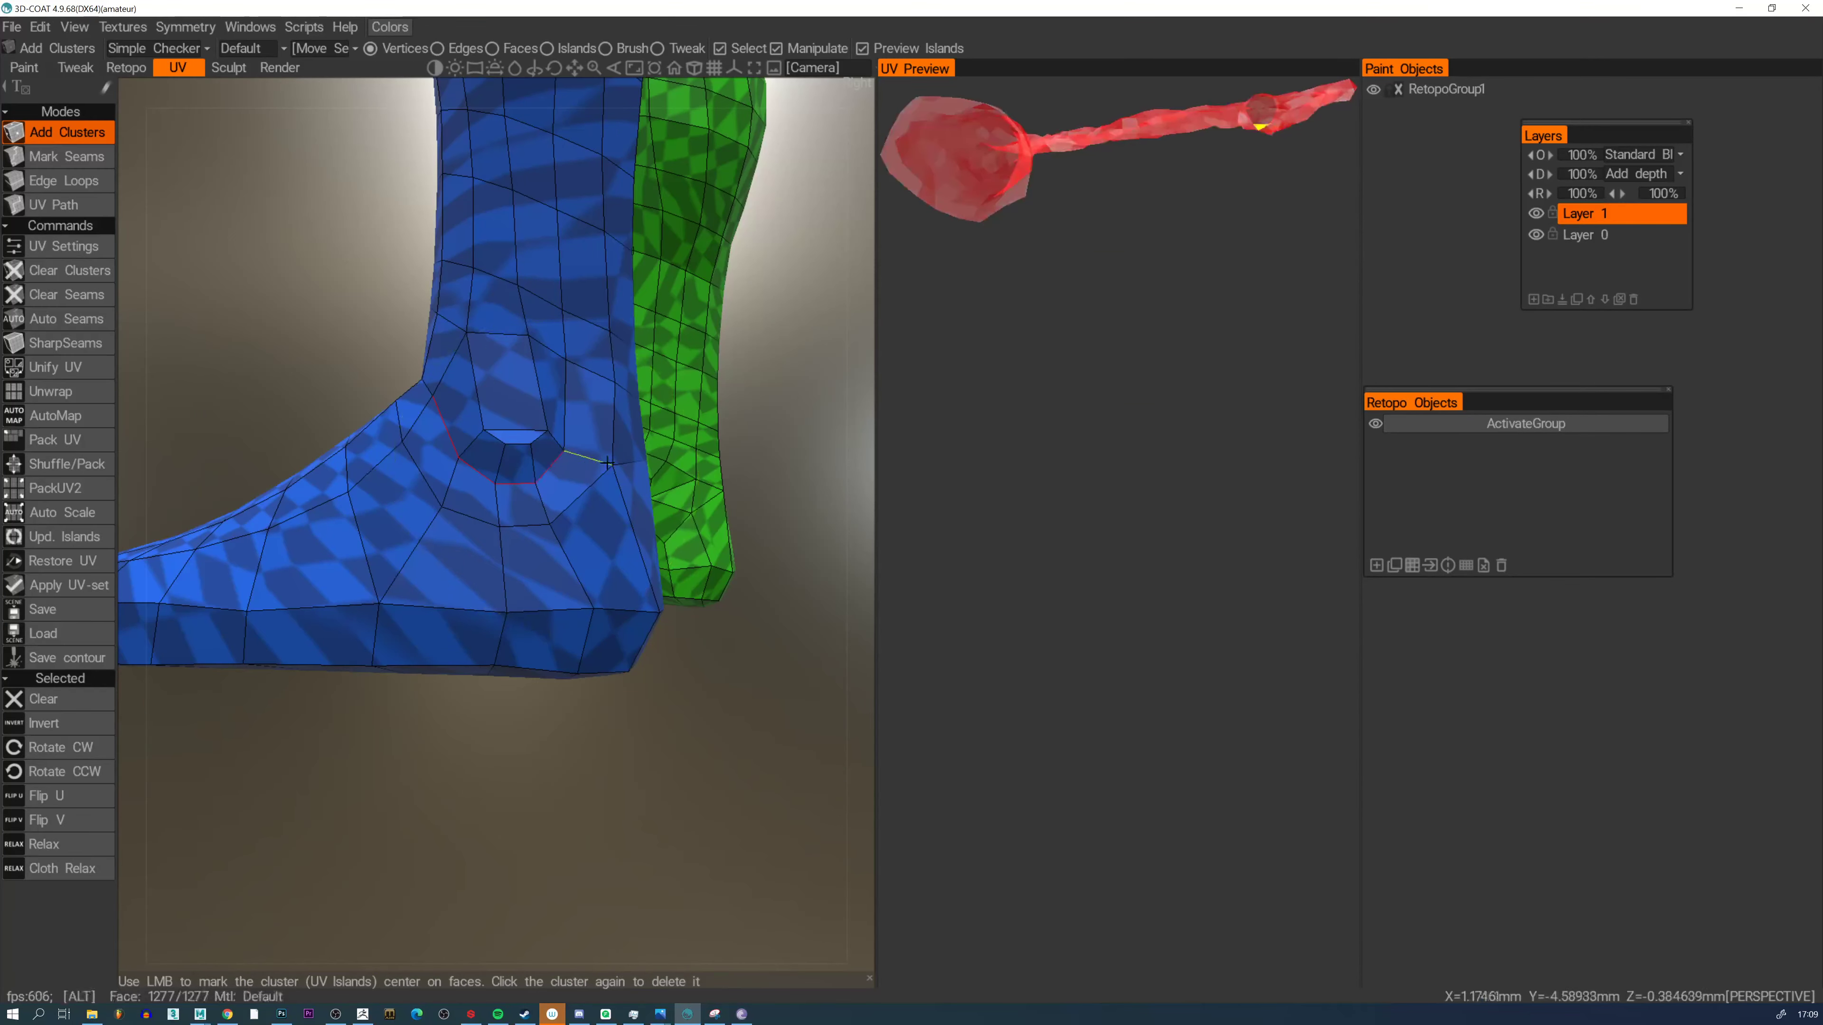
# Continue the left ankle seam behind the heel and across the inner ankle back to the front
pyautogui.moveTo(615, 463)
pyautogui.keyDown('alt'); pyautogui.mouseDown()
pyautogui.moveTo(563, 454)
pyautogui.moveTo(804, 496)
pyautogui.moveTo(537, 482)
pyautogui.moveTo(605, 482)
pyautogui.mouseUp(); pyautogui.keyUp('alt')
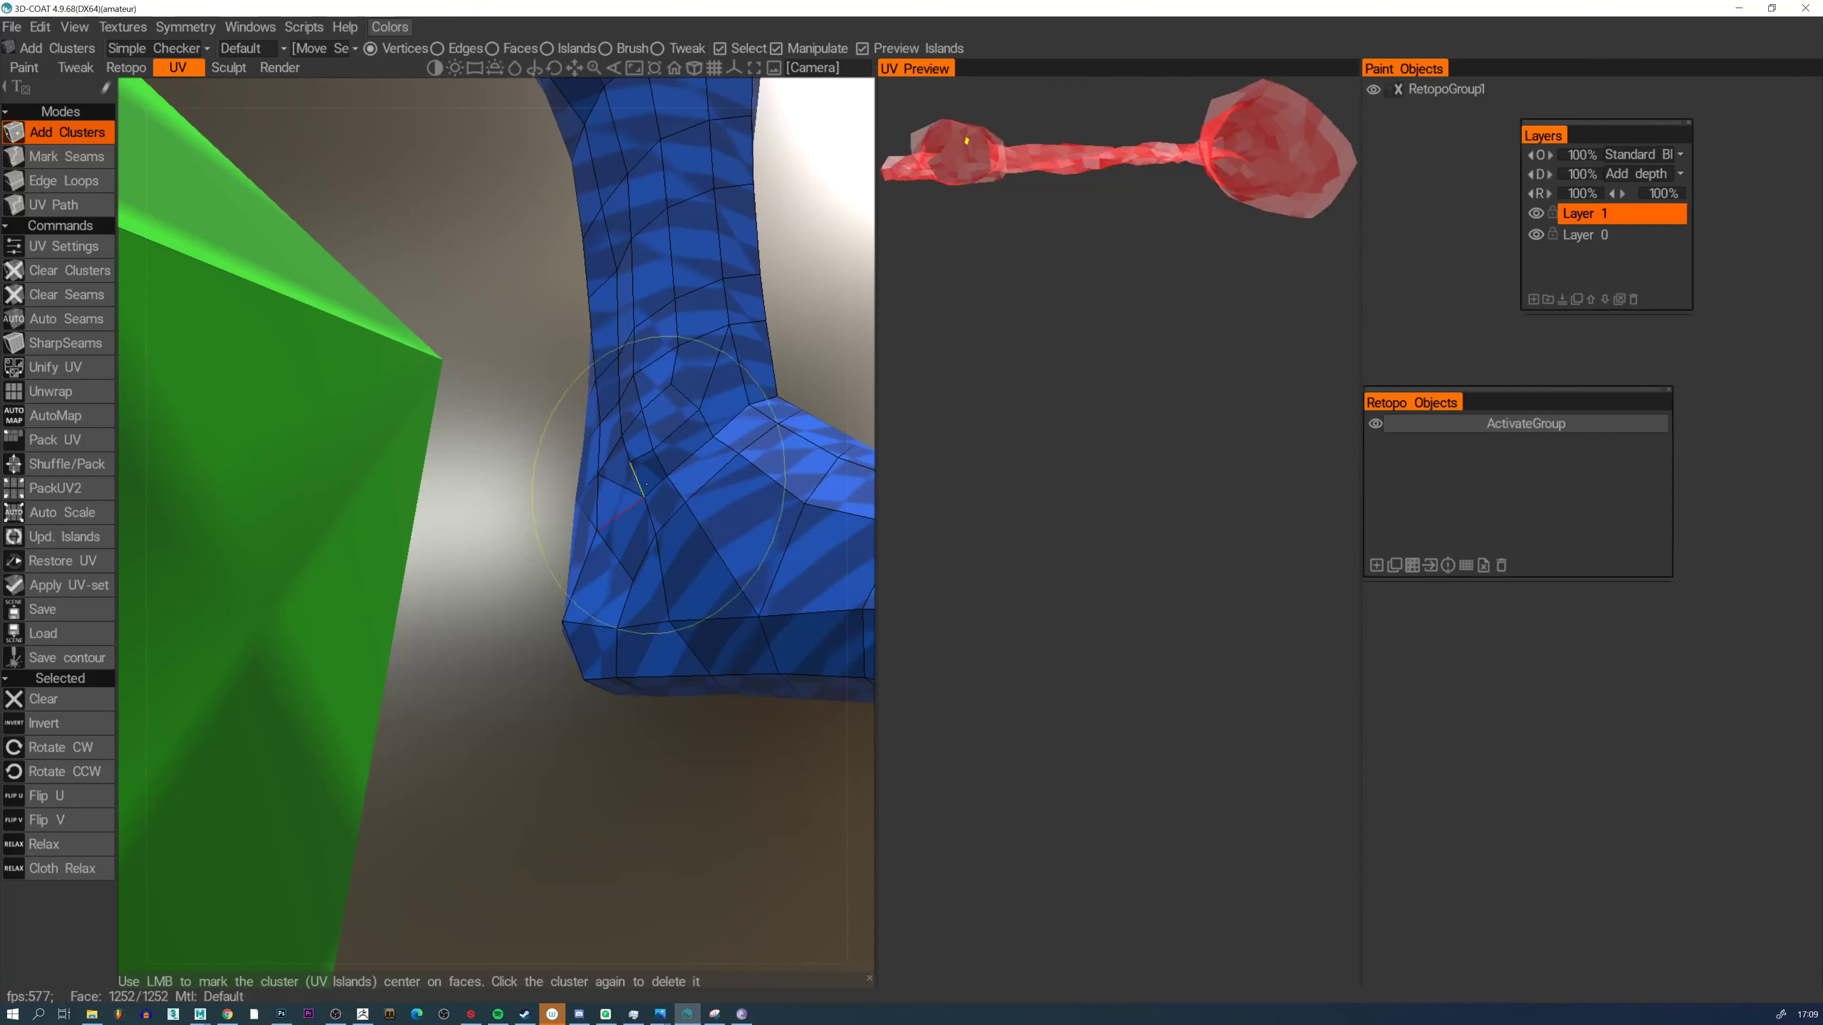
pyautogui.keyDown('alt'); pyautogui.moveTo(737, 415); pyautogui.dragTo(244, 467); pyautogui.keyUp('alt')
pyautogui.keyDown('alt'); pyautogui.moveTo(399, 503); pyautogui.dragTo(565, 503); pyautogui.keyUp('alt')
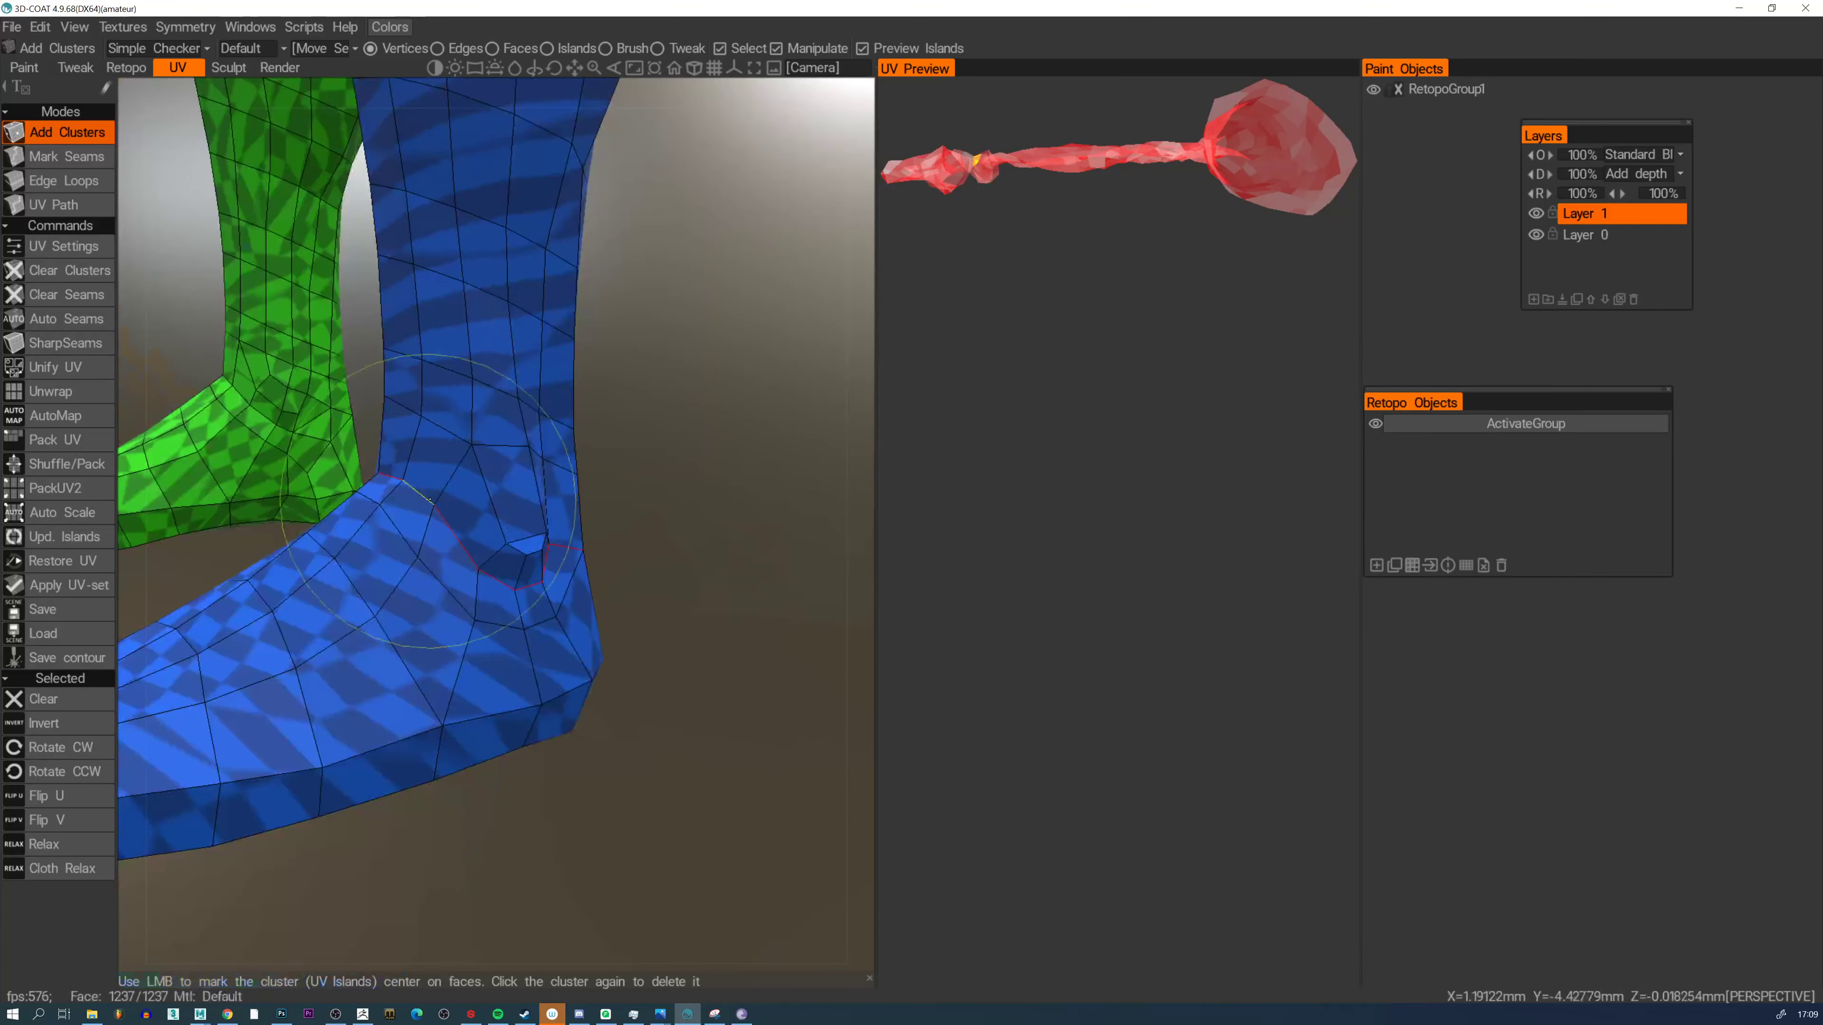
pyautogui.keyDown('alt'); pyautogui.moveTo(610, 459); pyautogui.dragTo(441, 411, button='right'); pyautogui.keyUp('alt')
pyautogui.keyDown('alt'); pyautogui.moveTo(441, 411); pyautogui.dragTo(544, 433); pyautogui.keyUp('alt')
pyautogui.keyDown('alt'); pyautogui.moveTo(544, 433); pyautogui.dragTo(609, 459, button='right'); pyautogui.keyUp('alt')
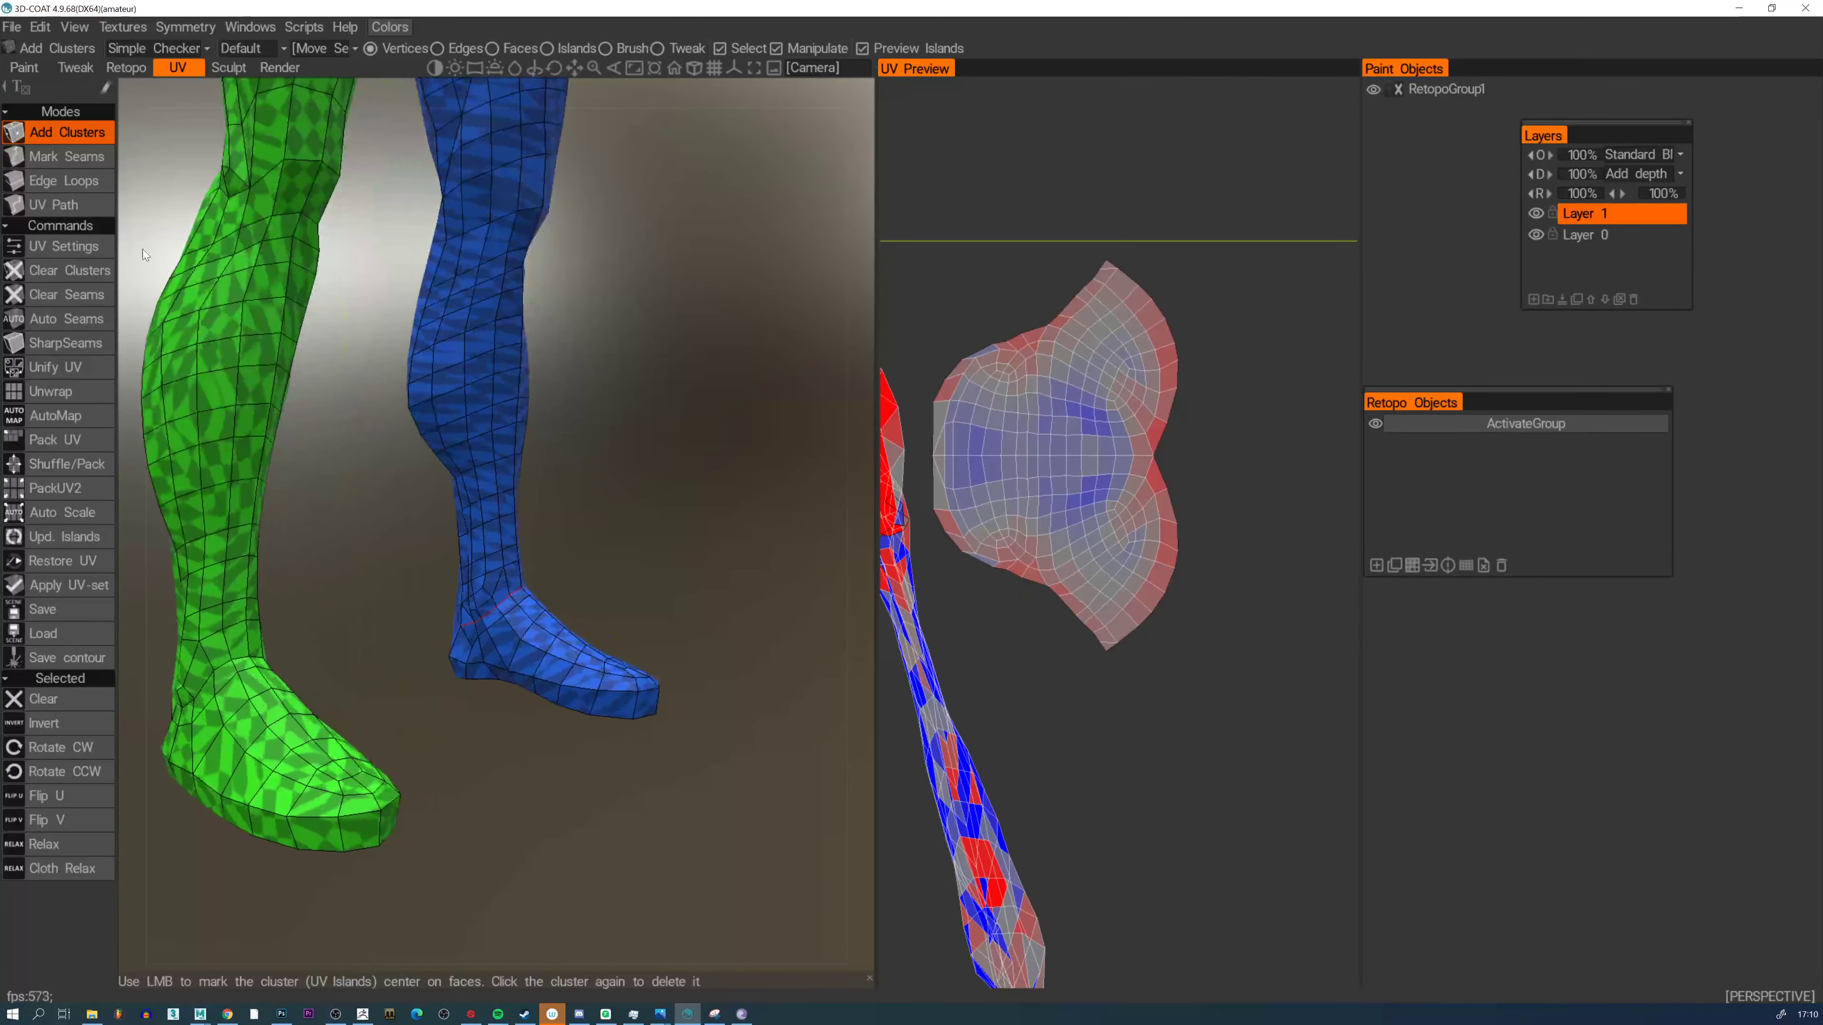
# Switch to Edge Loops and mark a seam down the inside of the left leg from crotch to ankle
pyautogui.click(47, 179)
pyautogui.keyDown('alt'); pyautogui.moveTo(423, 464); pyautogui.dragTo(407, 378); pyautogui.keyUp('alt')
pyautogui.click(445, 377)
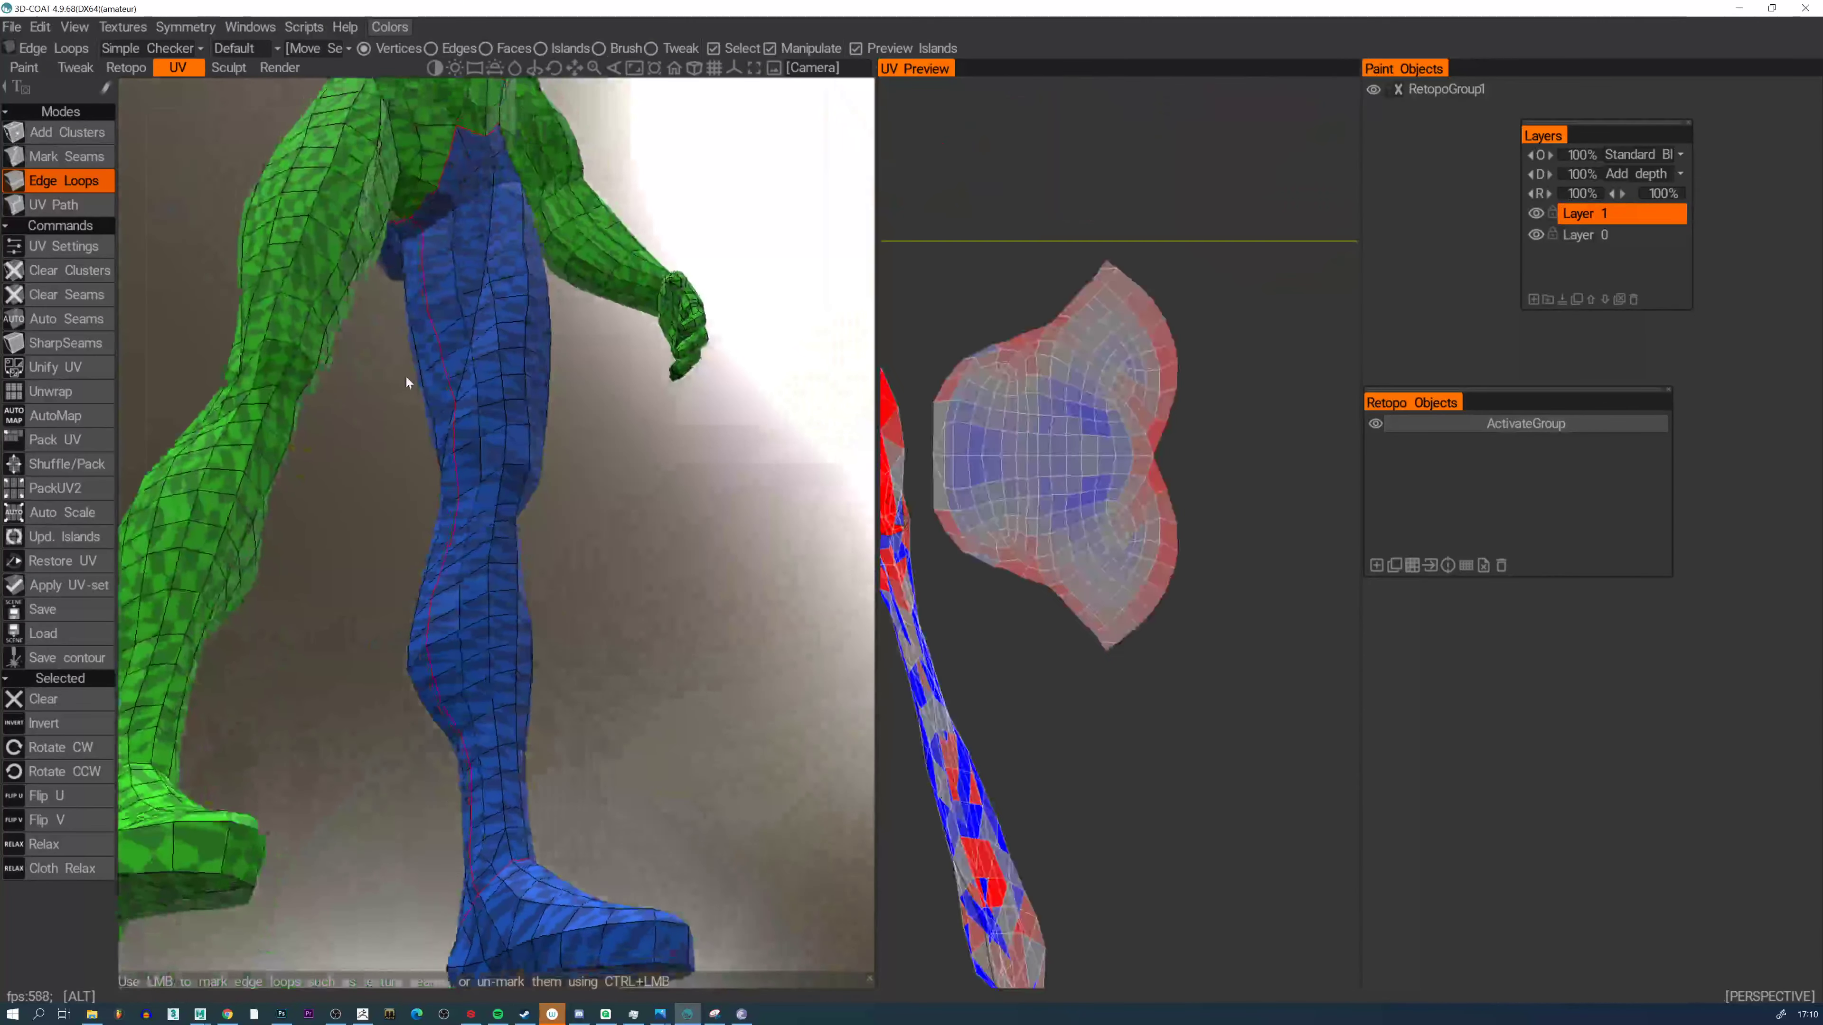
pyautogui.keyDown('alt'); pyautogui.moveTo(470, 316); pyautogui.dragTo(482, 322); pyautogui.keyUp('alt')
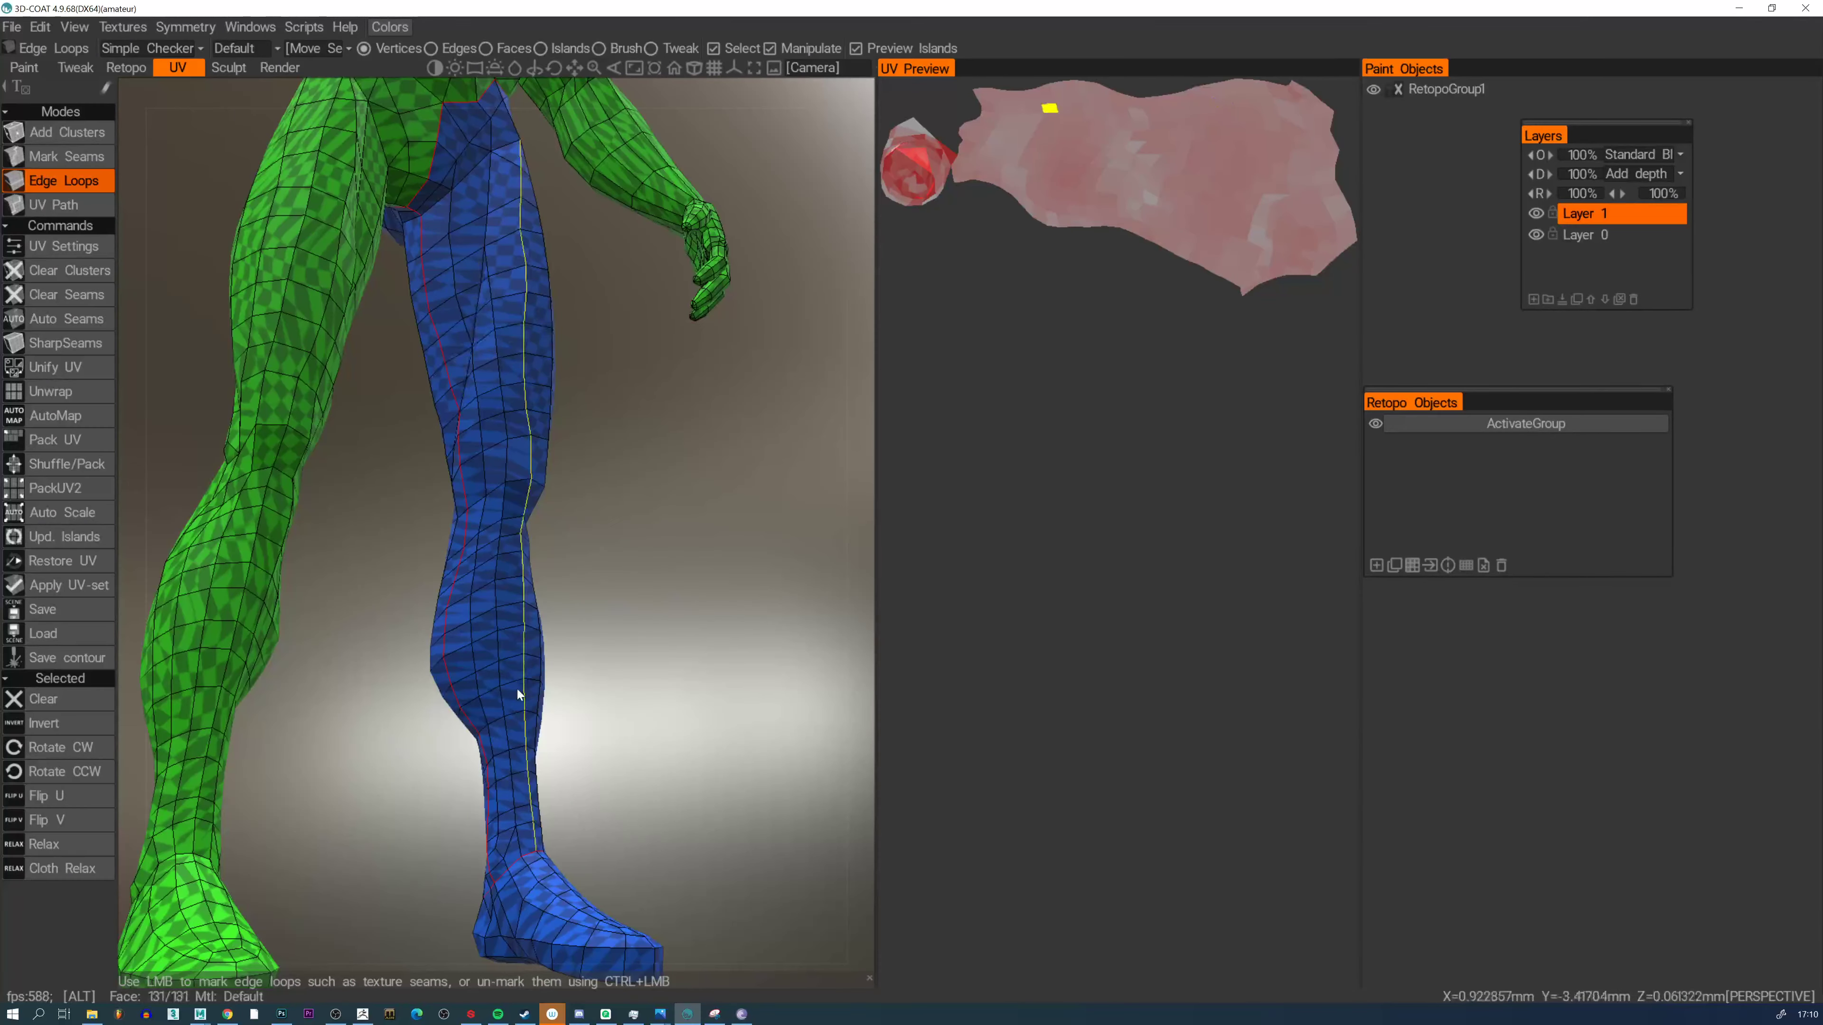
# Mark a seam down the back of the left heel and an edge loop around the sole to separate it from the upper foot
pyautogui.keyDown('alt'); pyautogui.moveTo(517, 690); pyautogui.dragTo(872, 603); pyautogui.keyUp('alt')
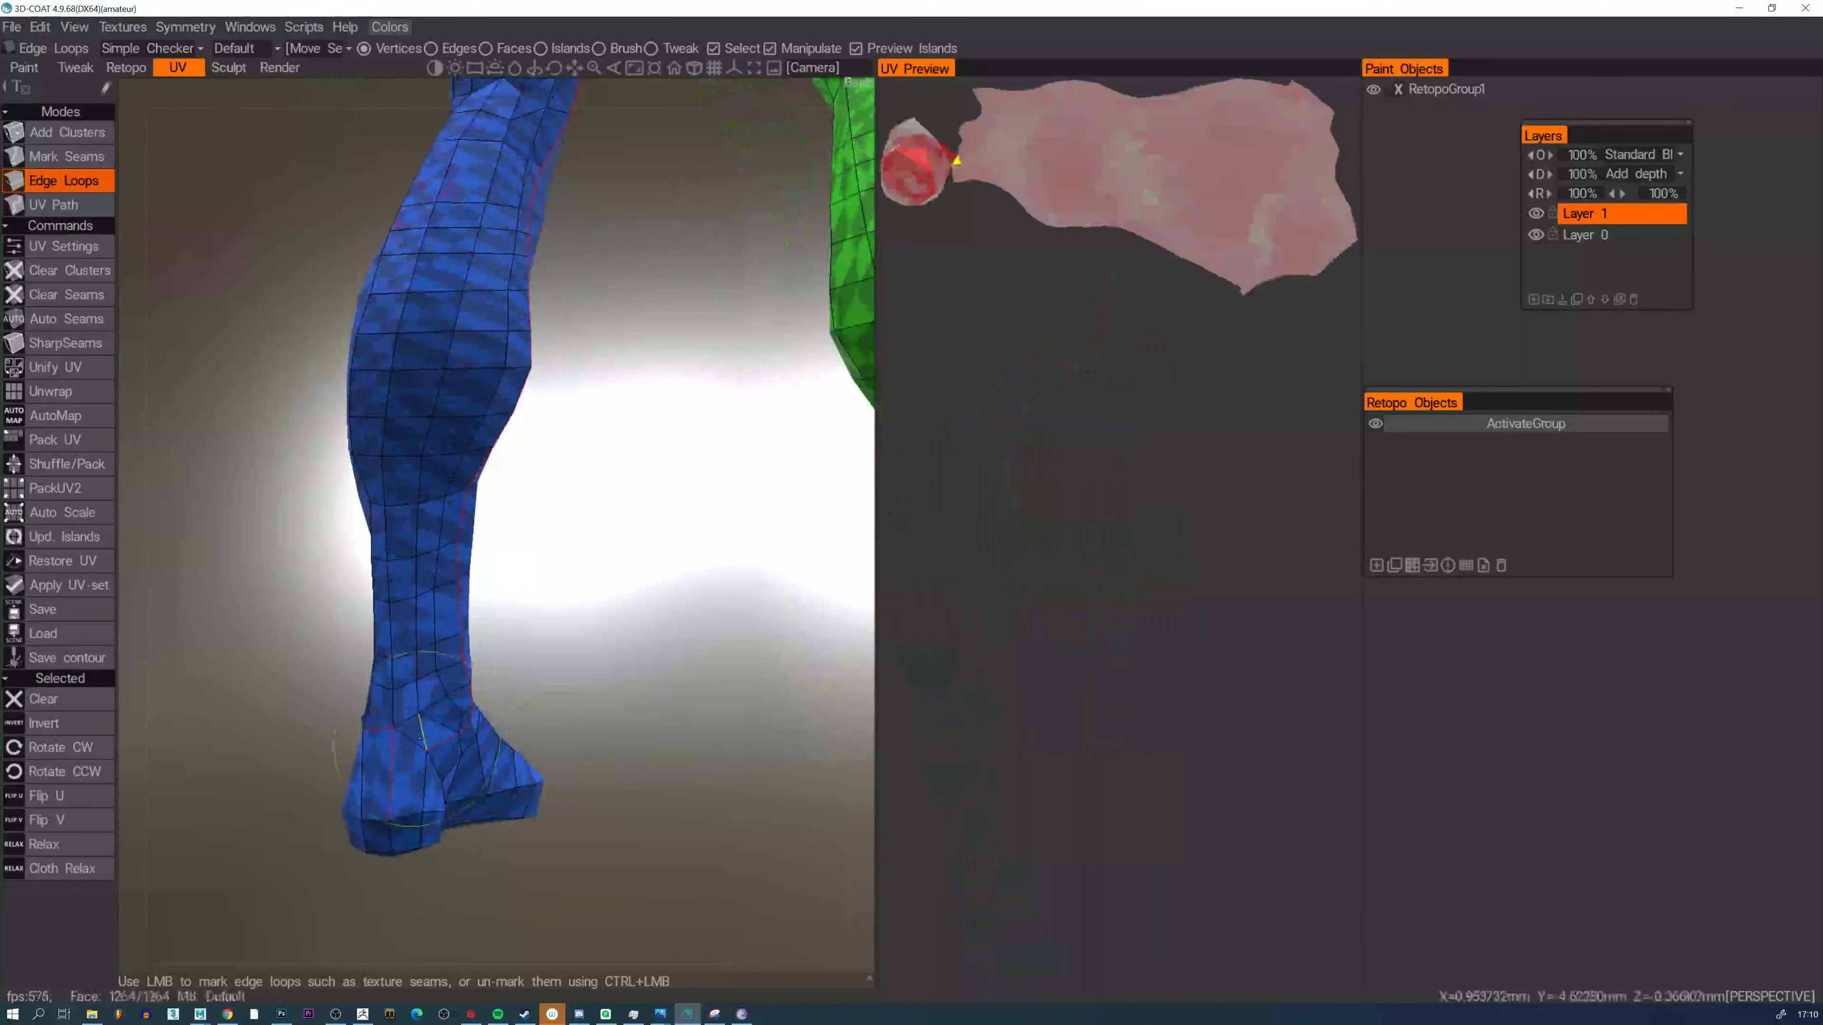
pyautogui.click(410, 740)
pyautogui.keyDown('alt'); pyautogui.moveTo(391, 818); pyautogui.dragTo(415, 676, button='middle'); pyautogui.keyUp('alt')
pyautogui.keyDown('alt'); pyautogui.moveTo(414, 676); pyautogui.dragTo(578, 527); pyautogui.keyUp('alt')
pyautogui.click(427, 687)
pyautogui.click(554, 567)
pyautogui.keyDown('alt'); pyautogui.moveTo(570, 606); pyautogui.dragTo(538, 744); pyautogui.keyUp('alt')
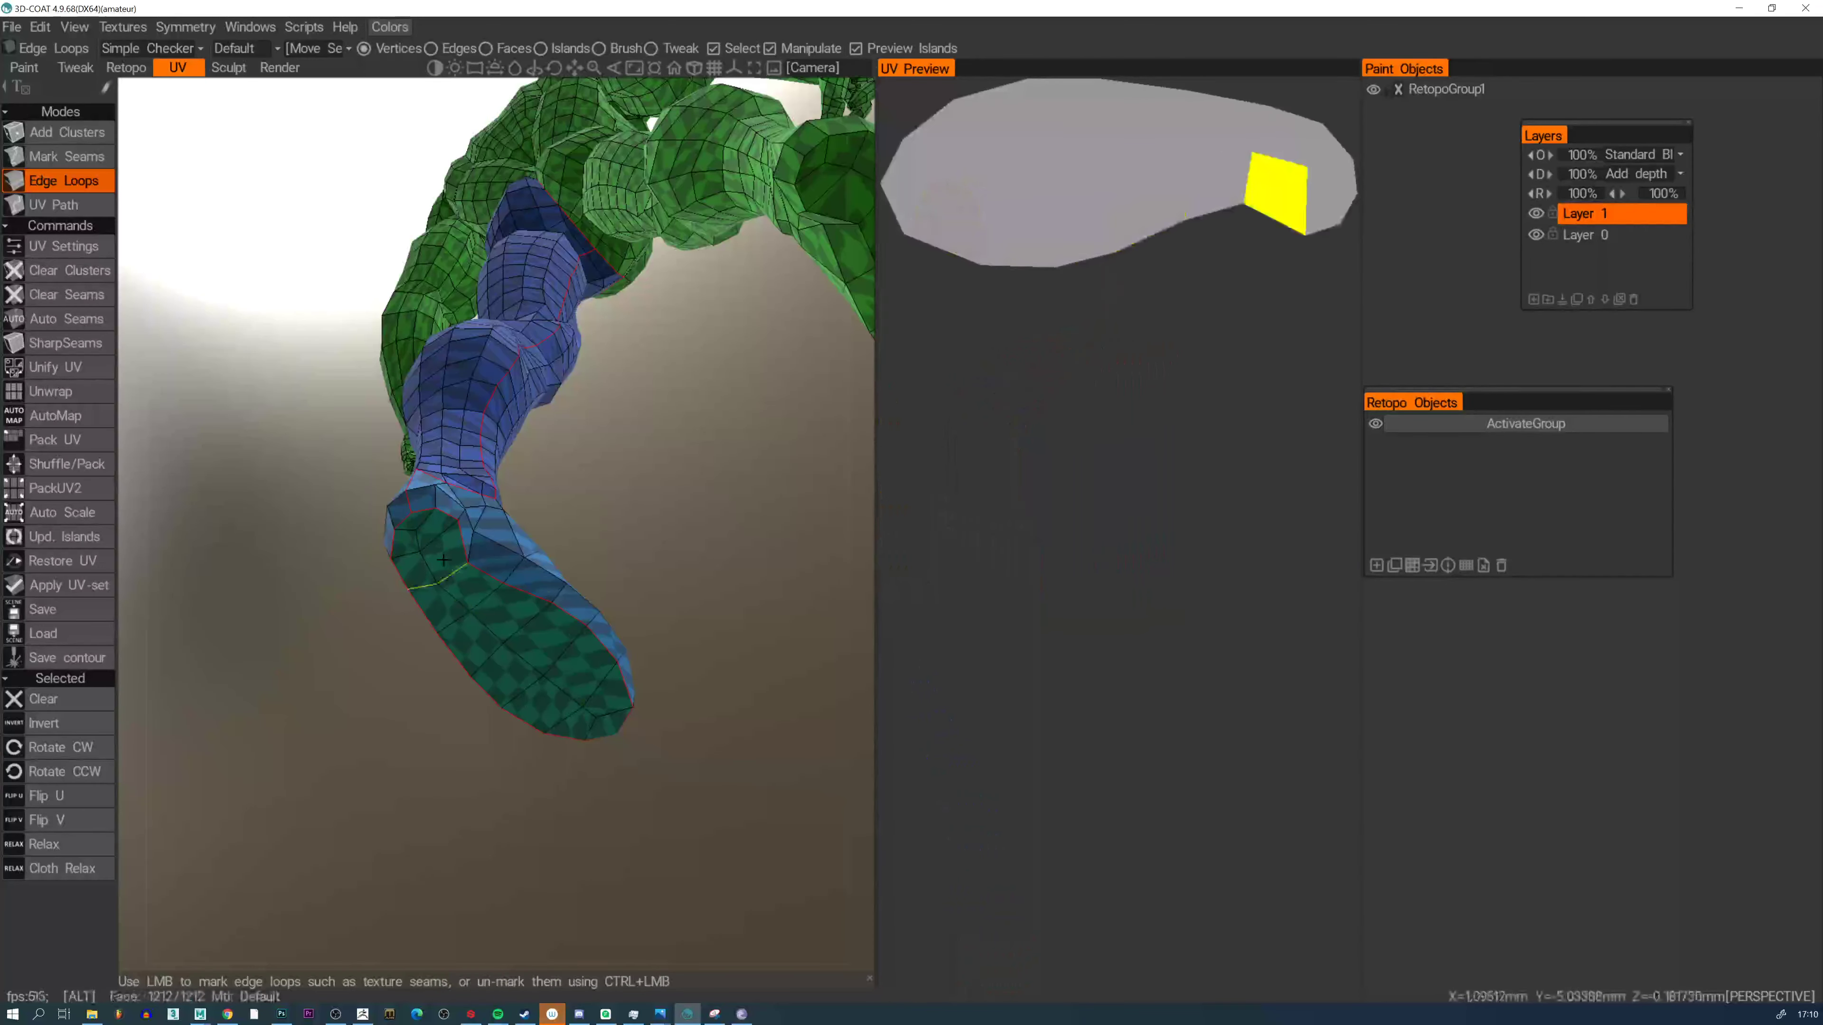
# Examine the left foot's sole, heel and ankle seams from both sides and from below
pyautogui.keyDown('alt'); pyautogui.moveTo(443, 559); pyautogui.dragTo(525, 682); pyautogui.keyUp('alt')
pyautogui.keyDown('alt'); pyautogui.moveTo(429, 564); pyautogui.dragTo(485, 566); pyautogui.keyUp('alt')
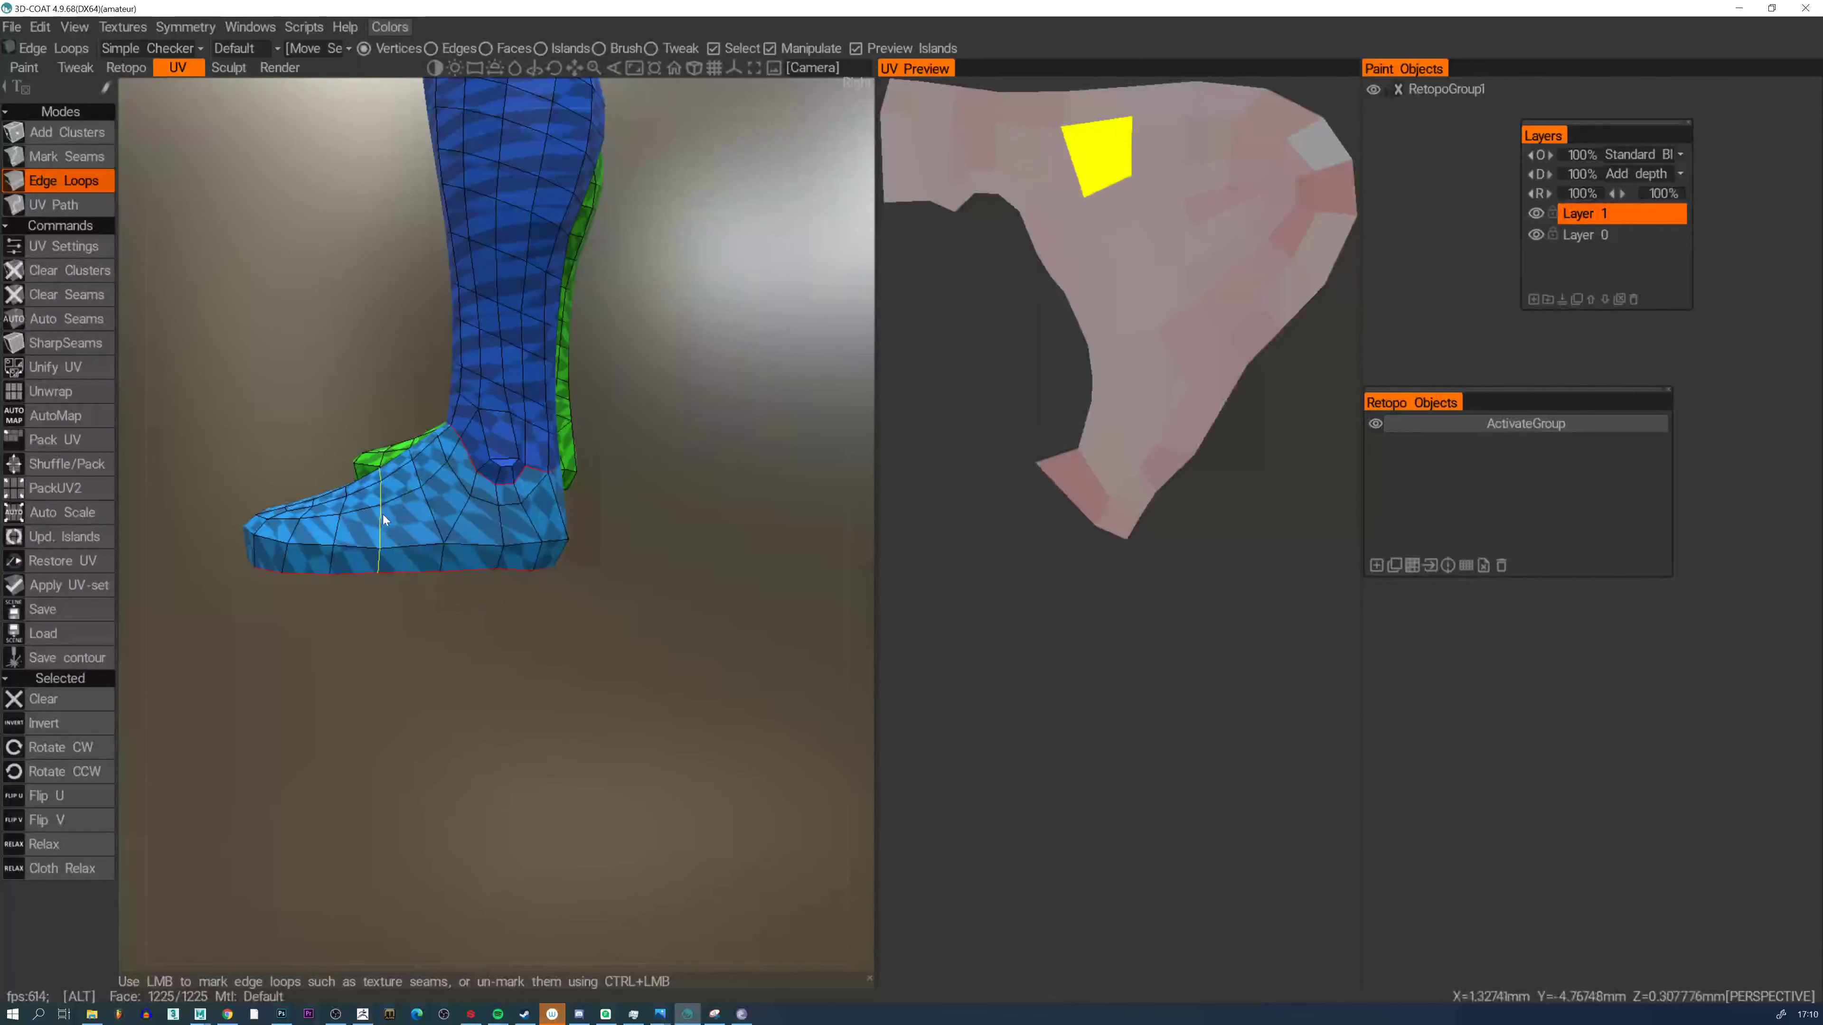
pyautogui.keyDown('alt'); pyautogui.moveTo(383, 514); pyautogui.dragTo(549, 460); pyautogui.keyUp('alt')
pyautogui.keyDown('alt'); pyautogui.moveTo(435, 459); pyautogui.dragTo(622, 623); pyautogui.keyUp('alt')
pyautogui.keyDown('alt'); pyautogui.moveTo(373, 619); pyautogui.dragTo(252, 571); pyautogui.keyUp('alt')
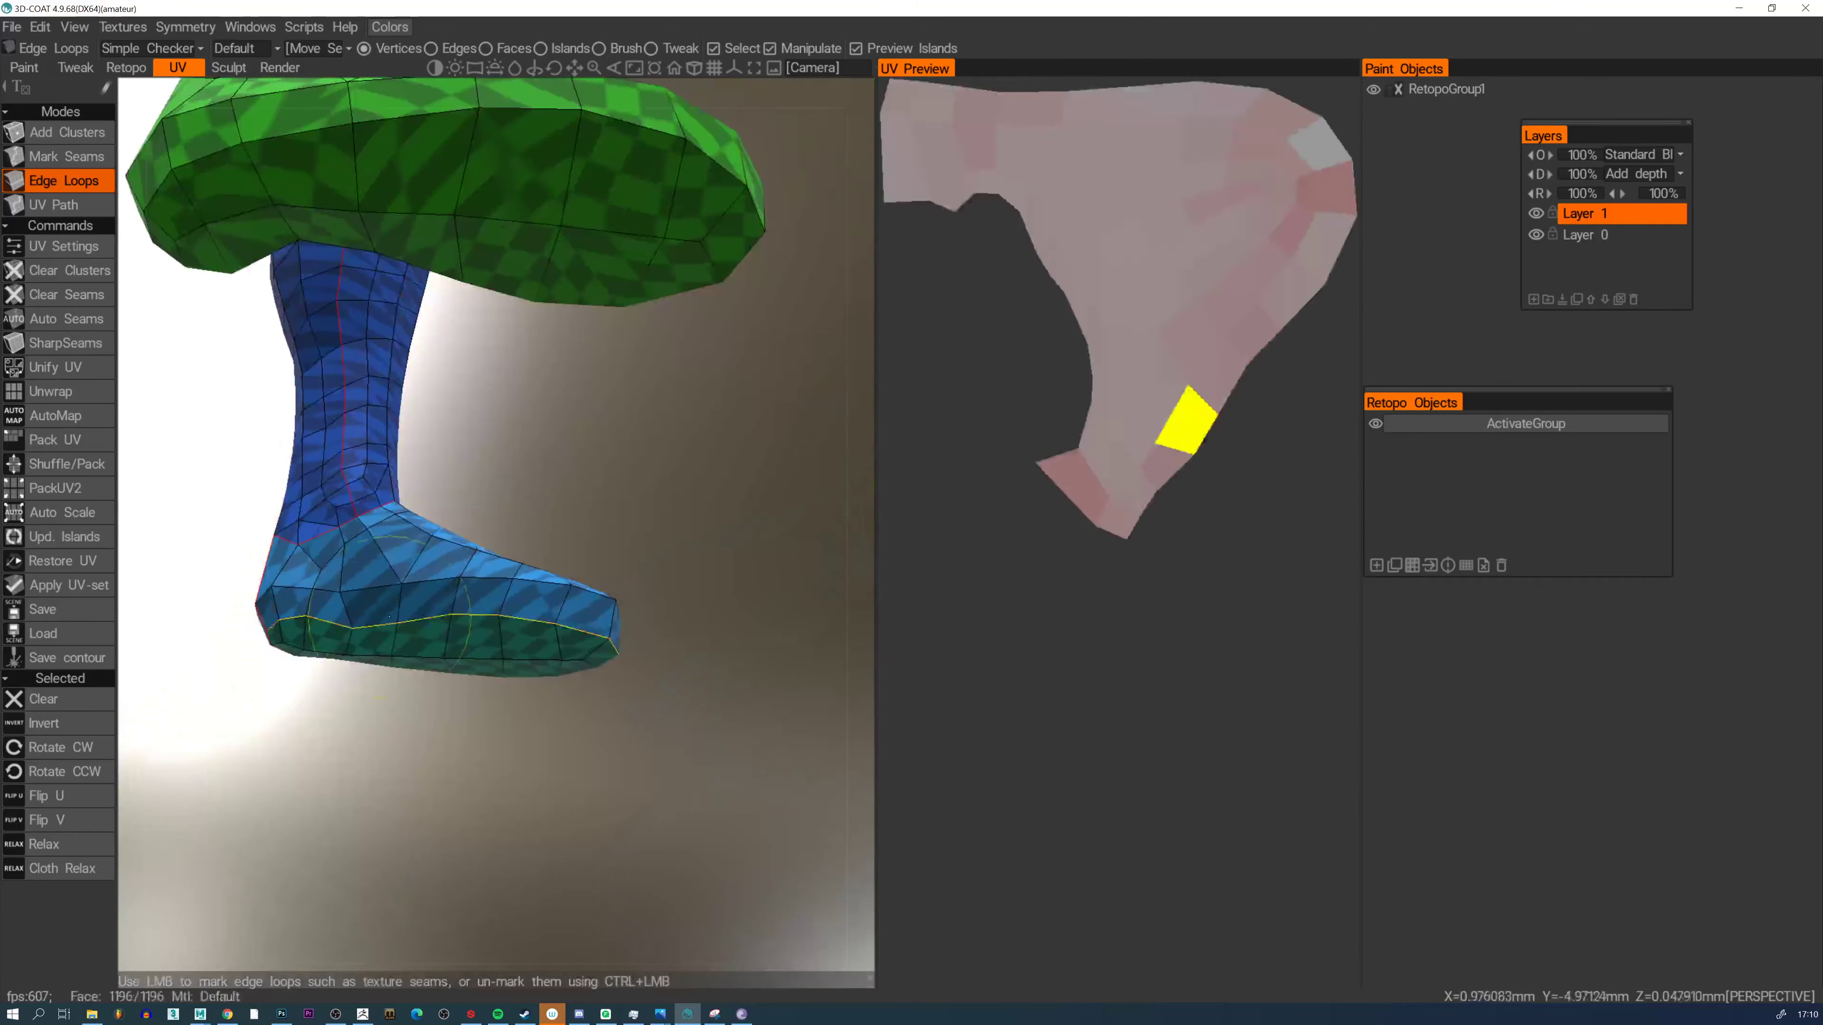
pyautogui.keyDown('alt'); pyautogui.moveTo(390, 617); pyautogui.dragTo(381, 418); pyautogui.keyUp('alt')
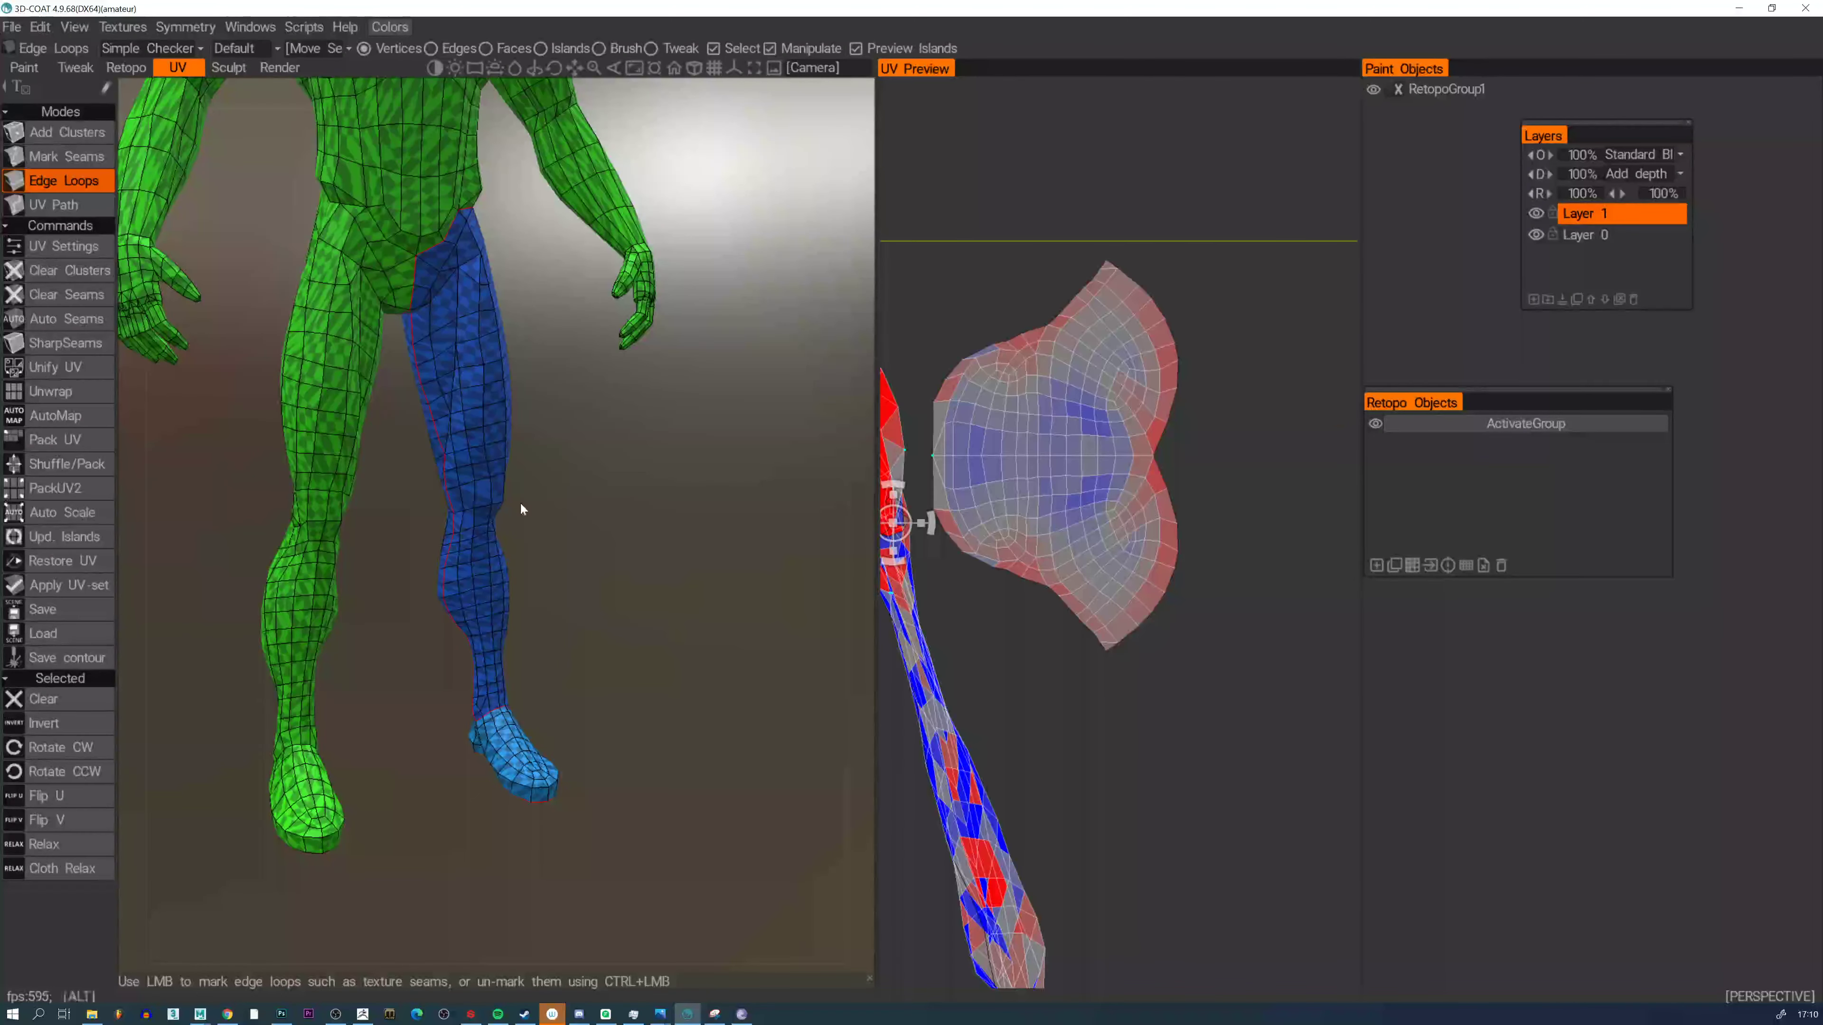
# Unwrap the UVs to flatten the left leg, upper foot and sole islands
pyautogui.keyDown('alt'); pyautogui.moveTo(520, 501); pyautogui.dragTo(438, 681); pyautogui.keyUp('alt')
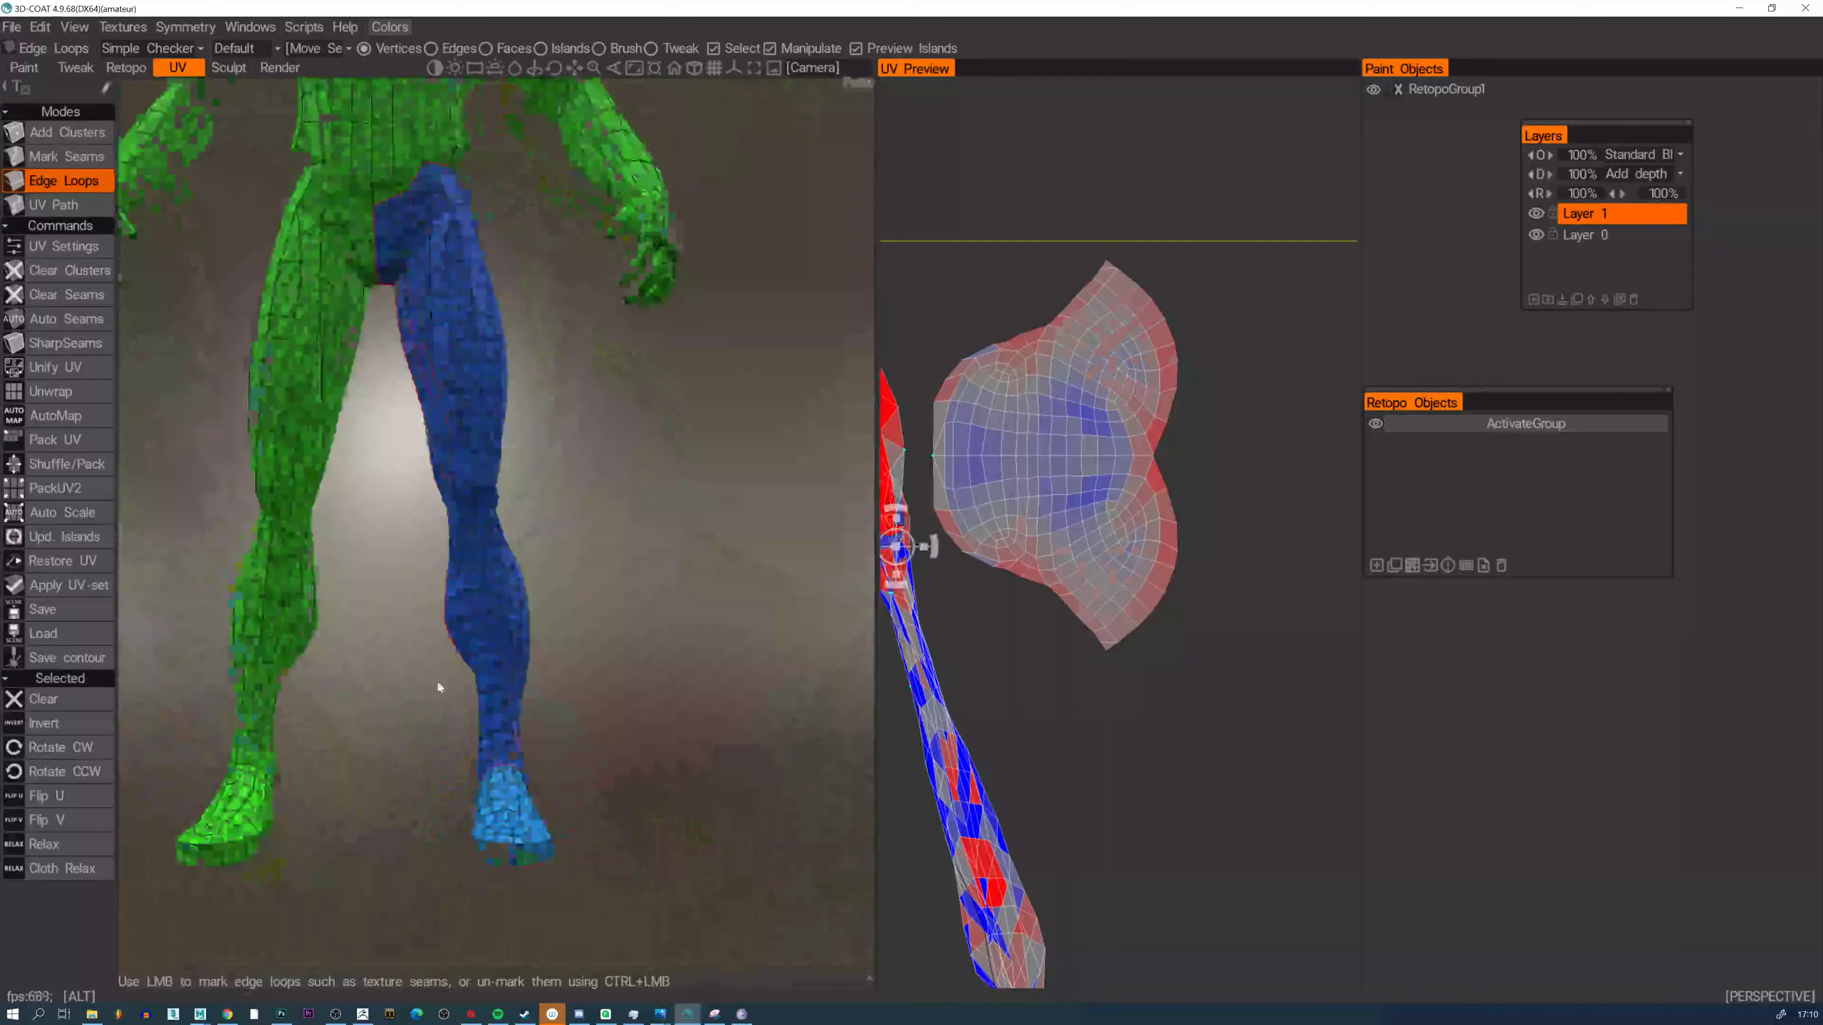
pyautogui.click(71, 394)
pyautogui.scroll(-5, 1085, 416)
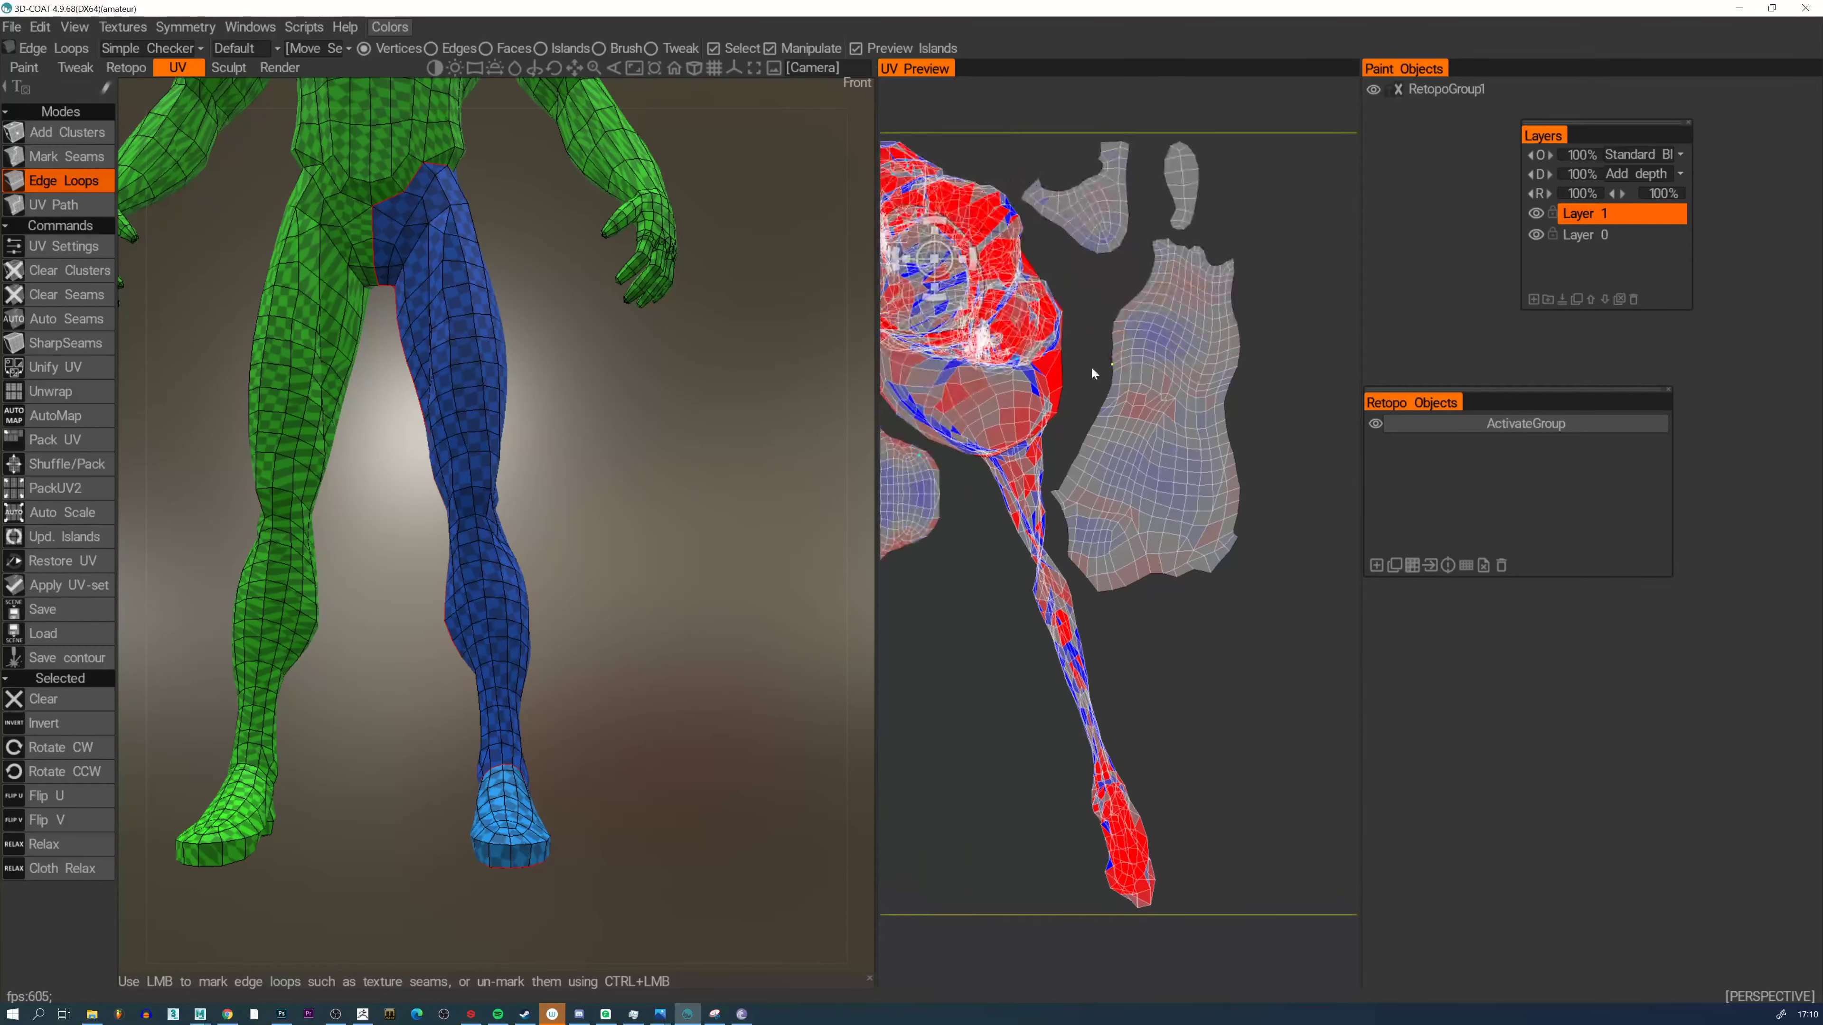
pyautogui.scroll(3, 1205, 387)
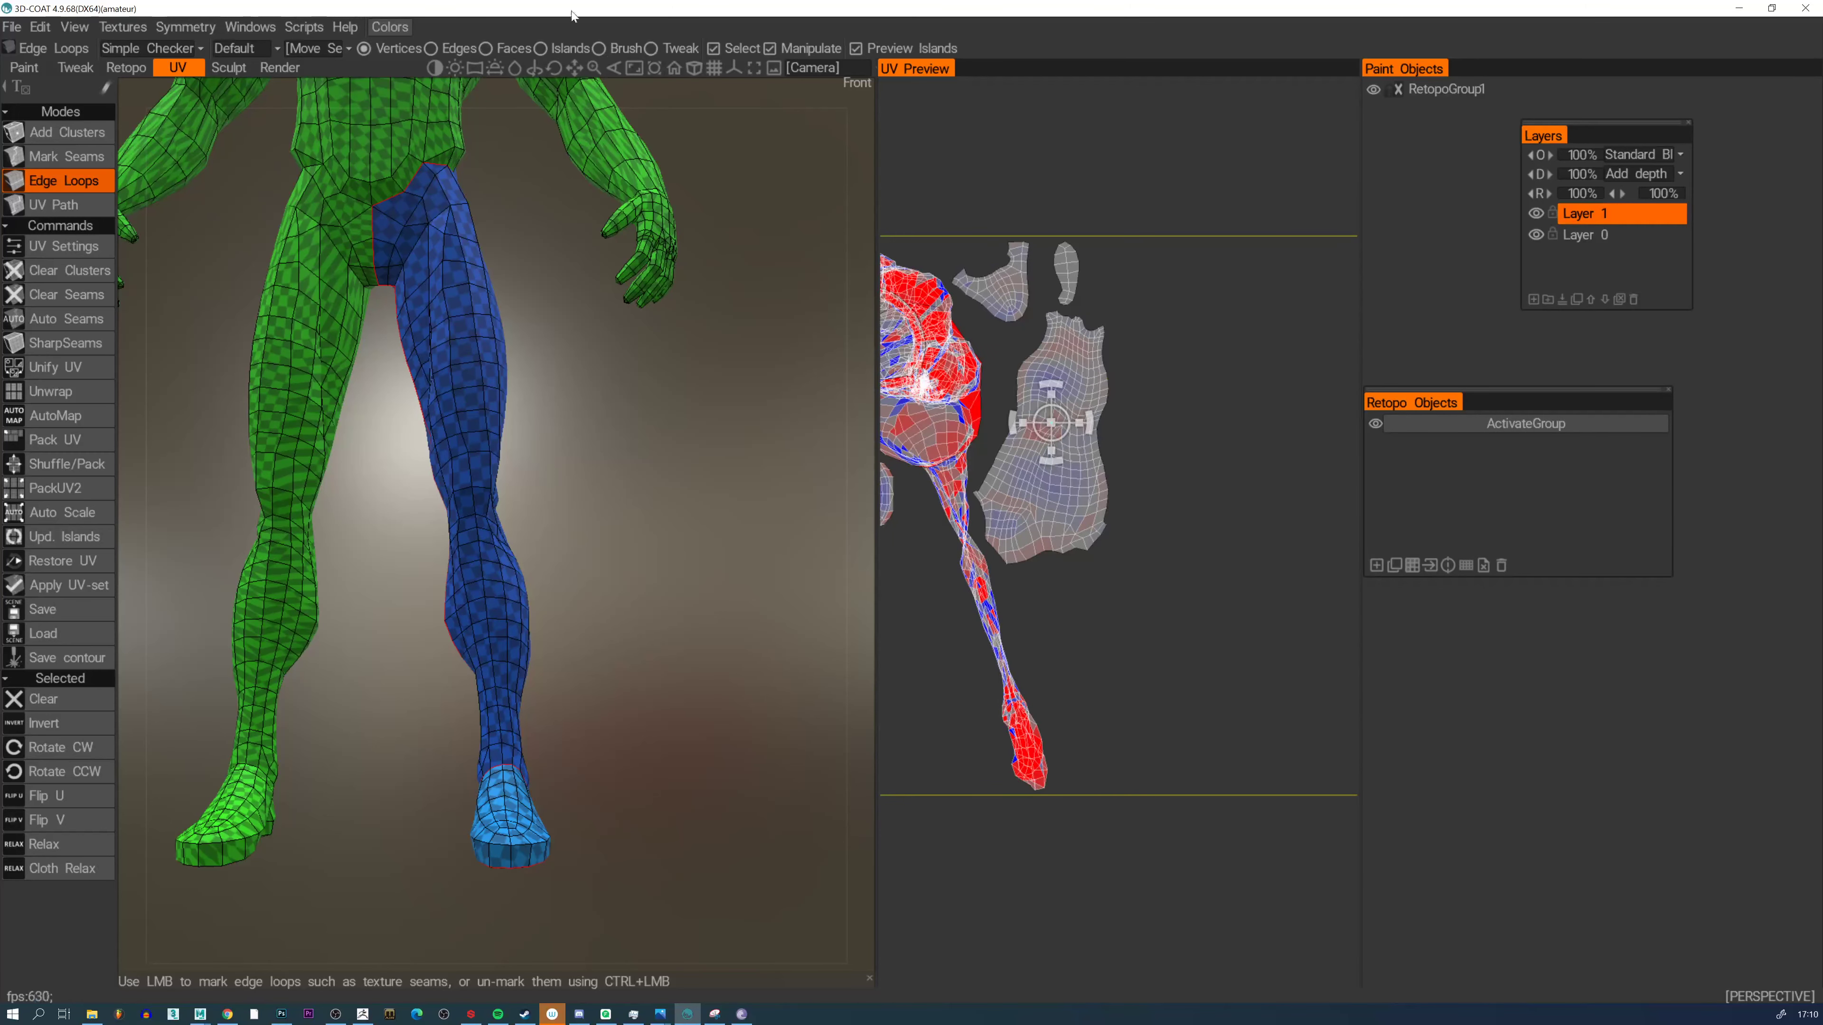
# Switch to island selection and select the sole, upper foot and leg islands in turn to match them to the model
pyautogui.click(586, 49)
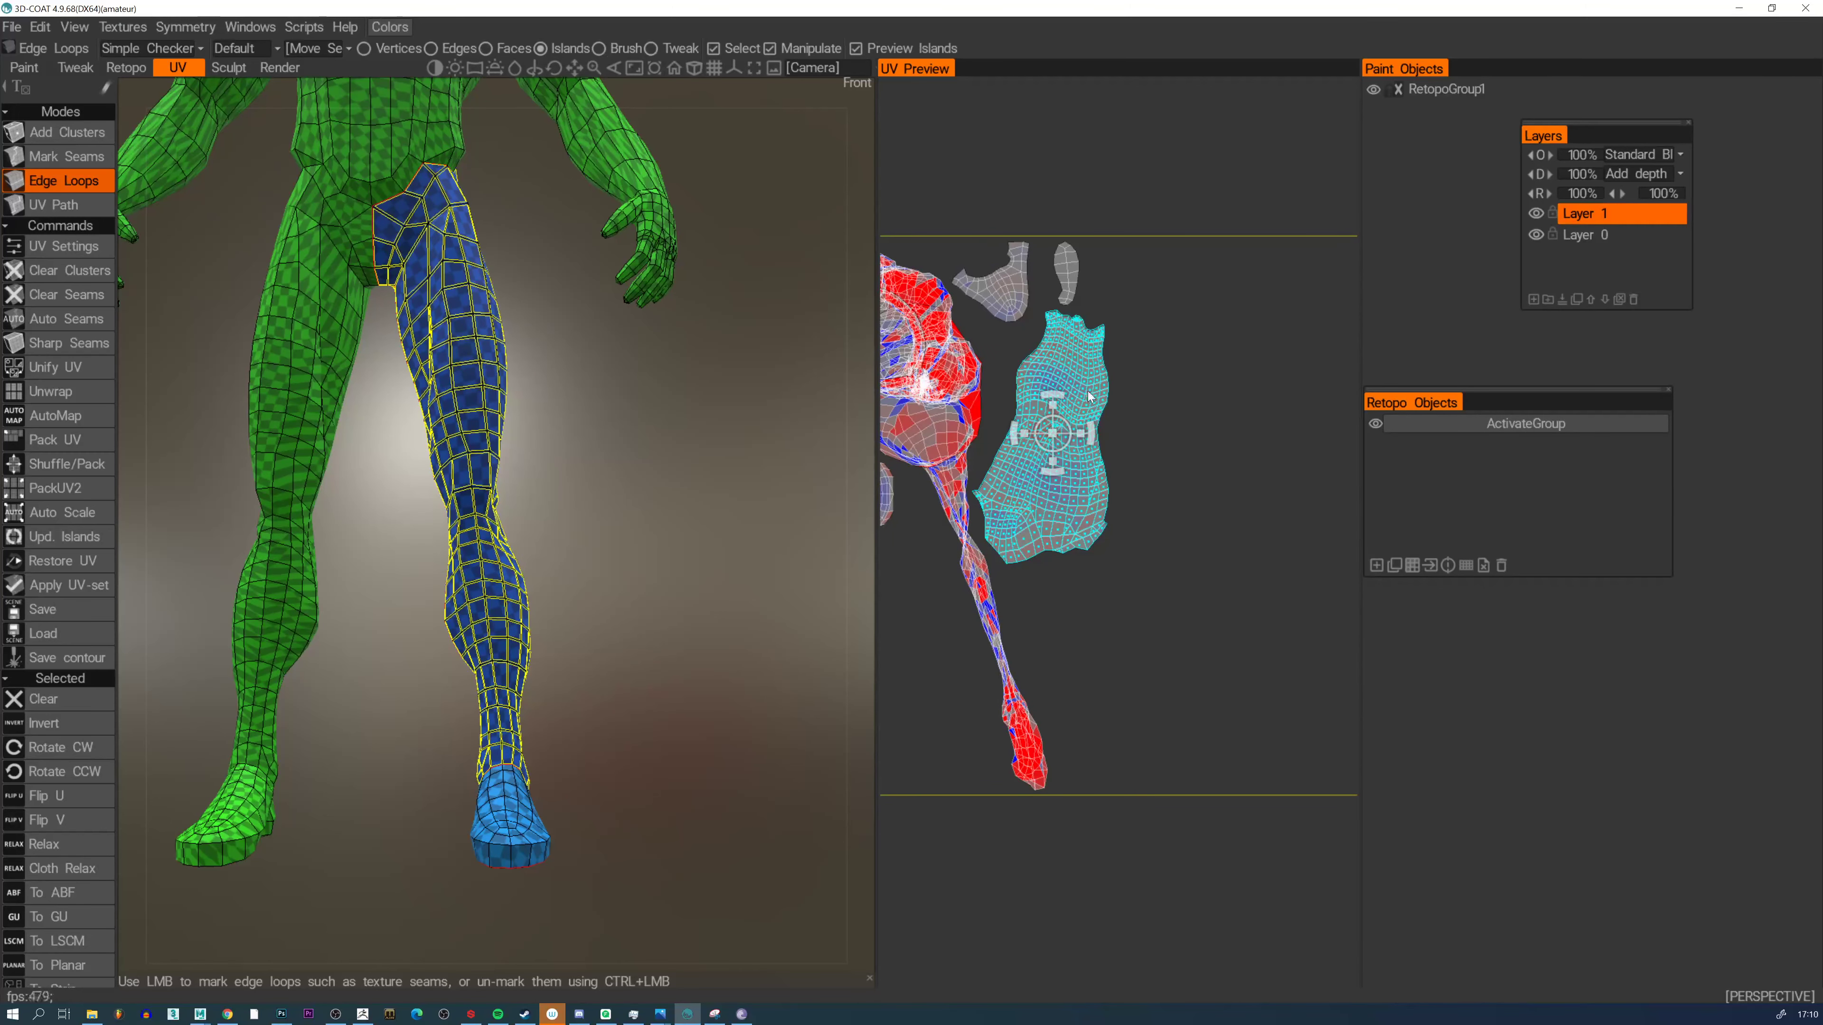
pyautogui.click(1064, 286)
pyautogui.click(1011, 298)
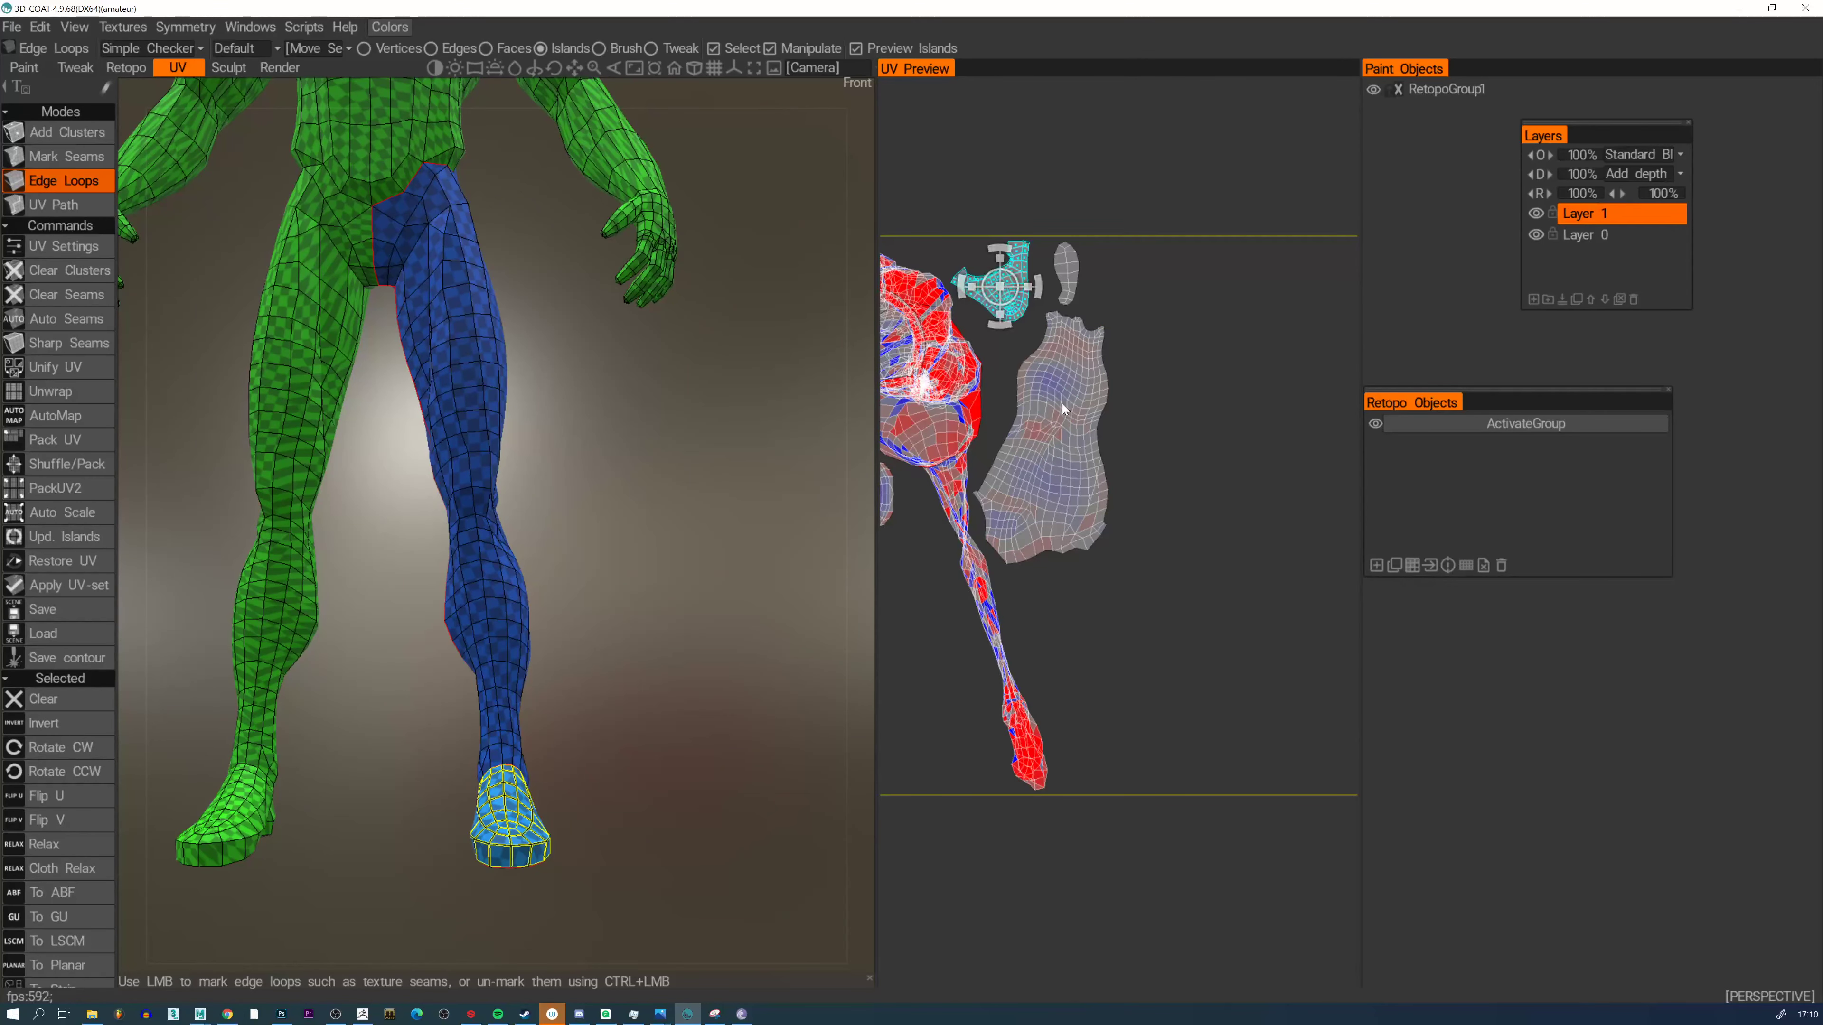
pyautogui.click(1063, 408)
pyautogui.click(1066, 282)
pyautogui.click(1012, 294)
pyautogui.click(1072, 431)
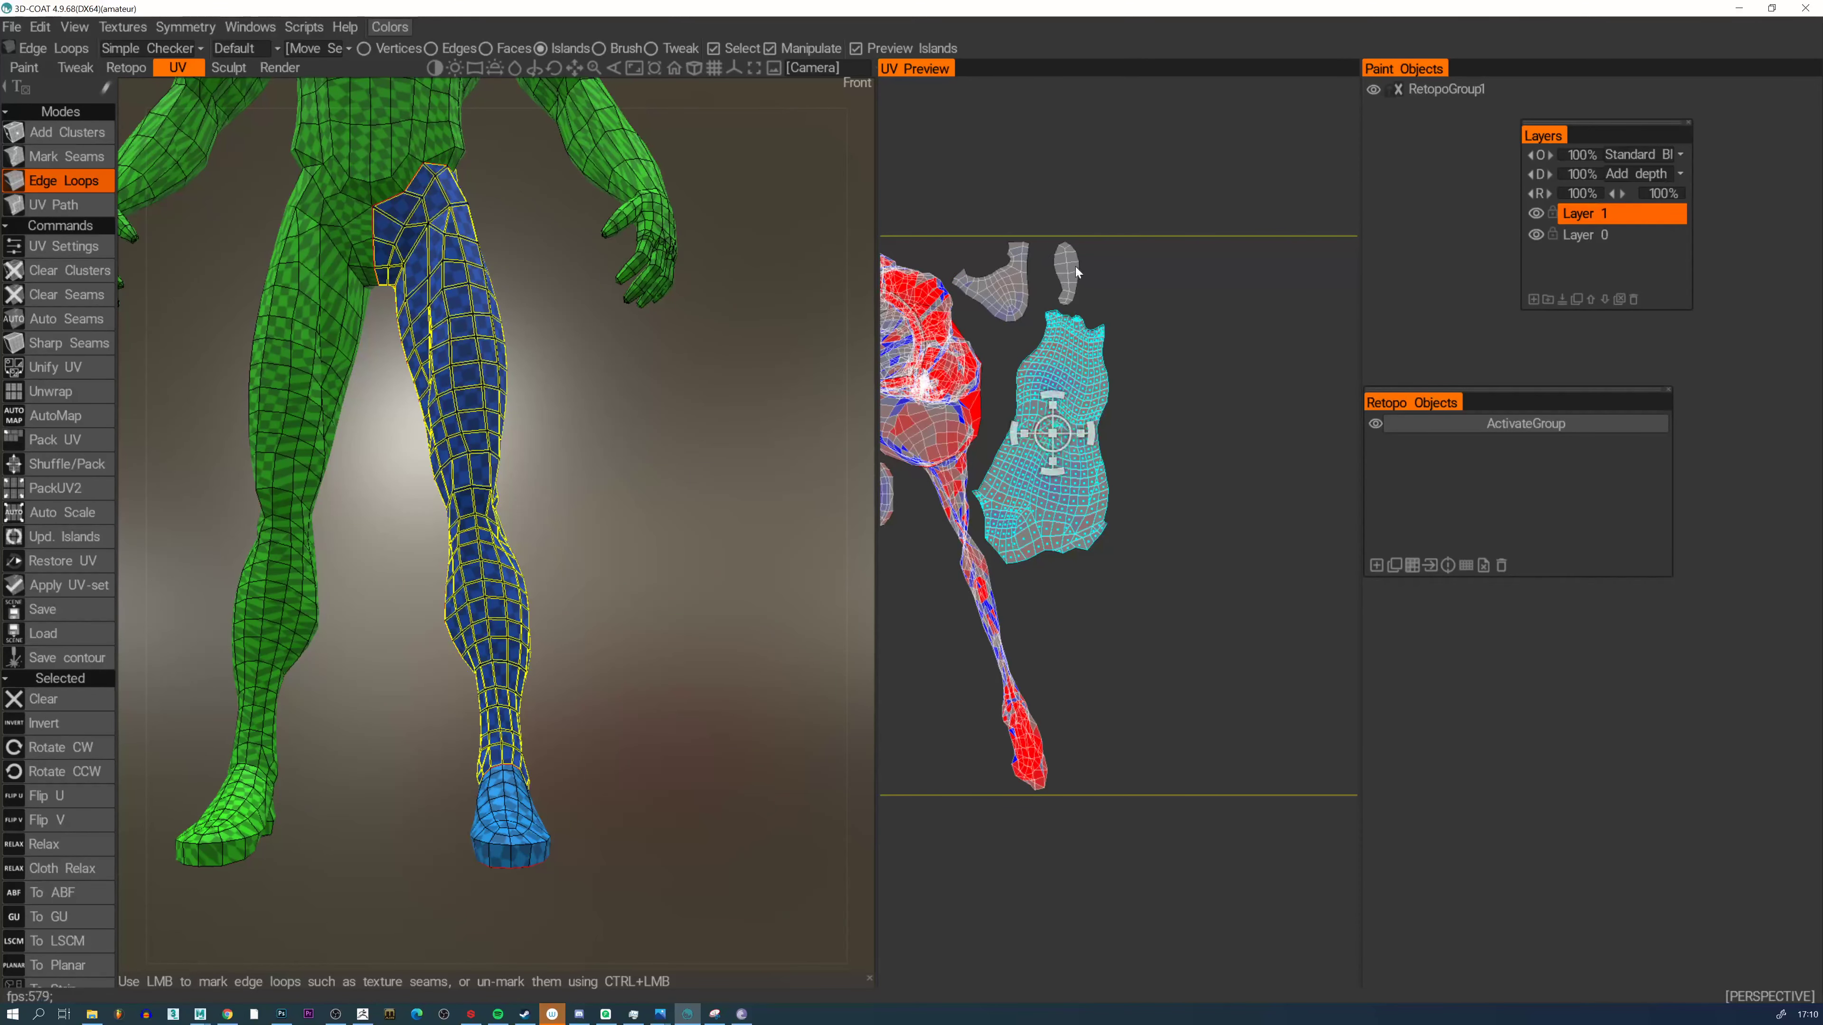
pyautogui.click(1001, 287)
# Examine the distortion of the unwrapped leg, upper foot and sole islands up close, selecting each one
pyautogui.scroll(5, 1095, 493)
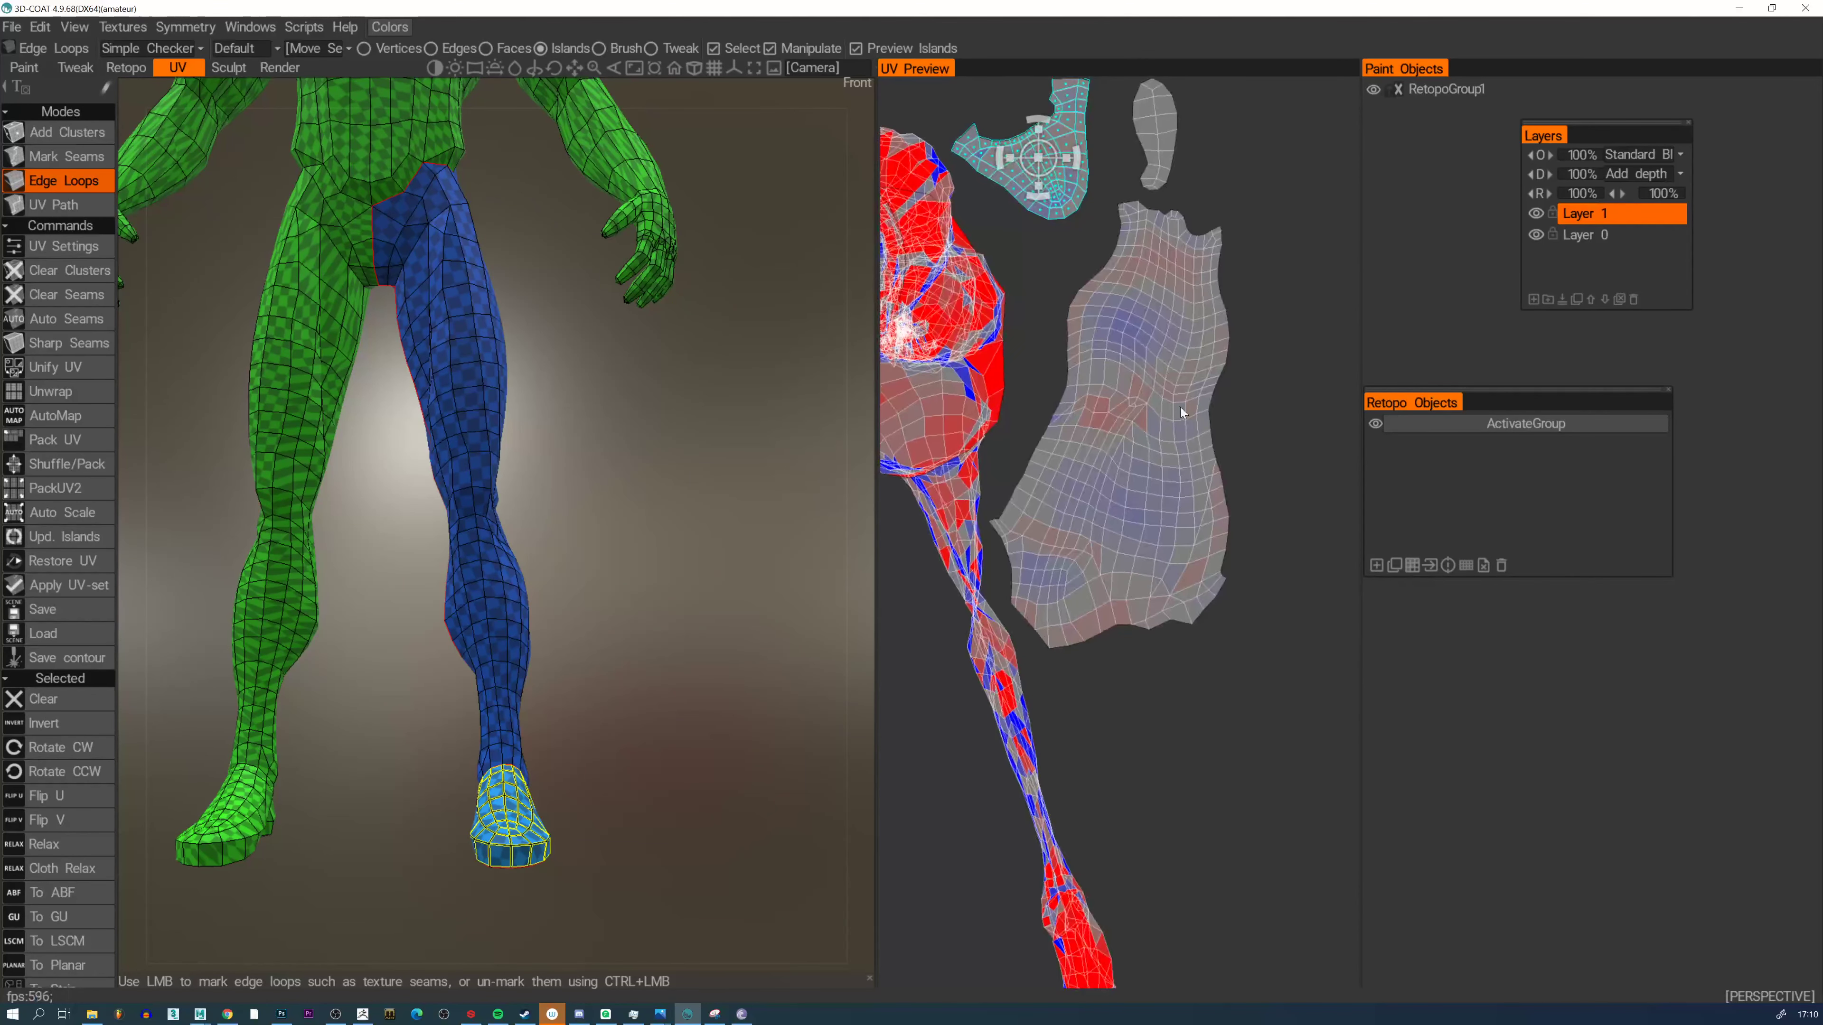
pyautogui.moveTo(1076, 457)
pyautogui.keyDown('alt'); pyautogui.mouseDown(button='middle')
pyautogui.moveTo(1282, 369)
pyautogui.moveTo(1309, 384)
pyautogui.moveTo(1080, 456)
pyautogui.mouseUp(button='middle'); pyautogui.keyUp('alt')
pyautogui.keyDown('alt'); pyautogui.moveTo(1020, 442); pyautogui.dragTo(1069, 402, button='right'); pyautogui.keyUp('alt')
pyautogui.keyDown('alt'); pyautogui.moveTo(1062, 297); pyautogui.dragTo(1052, 351, button='middle'); pyautogui.keyUp('alt')
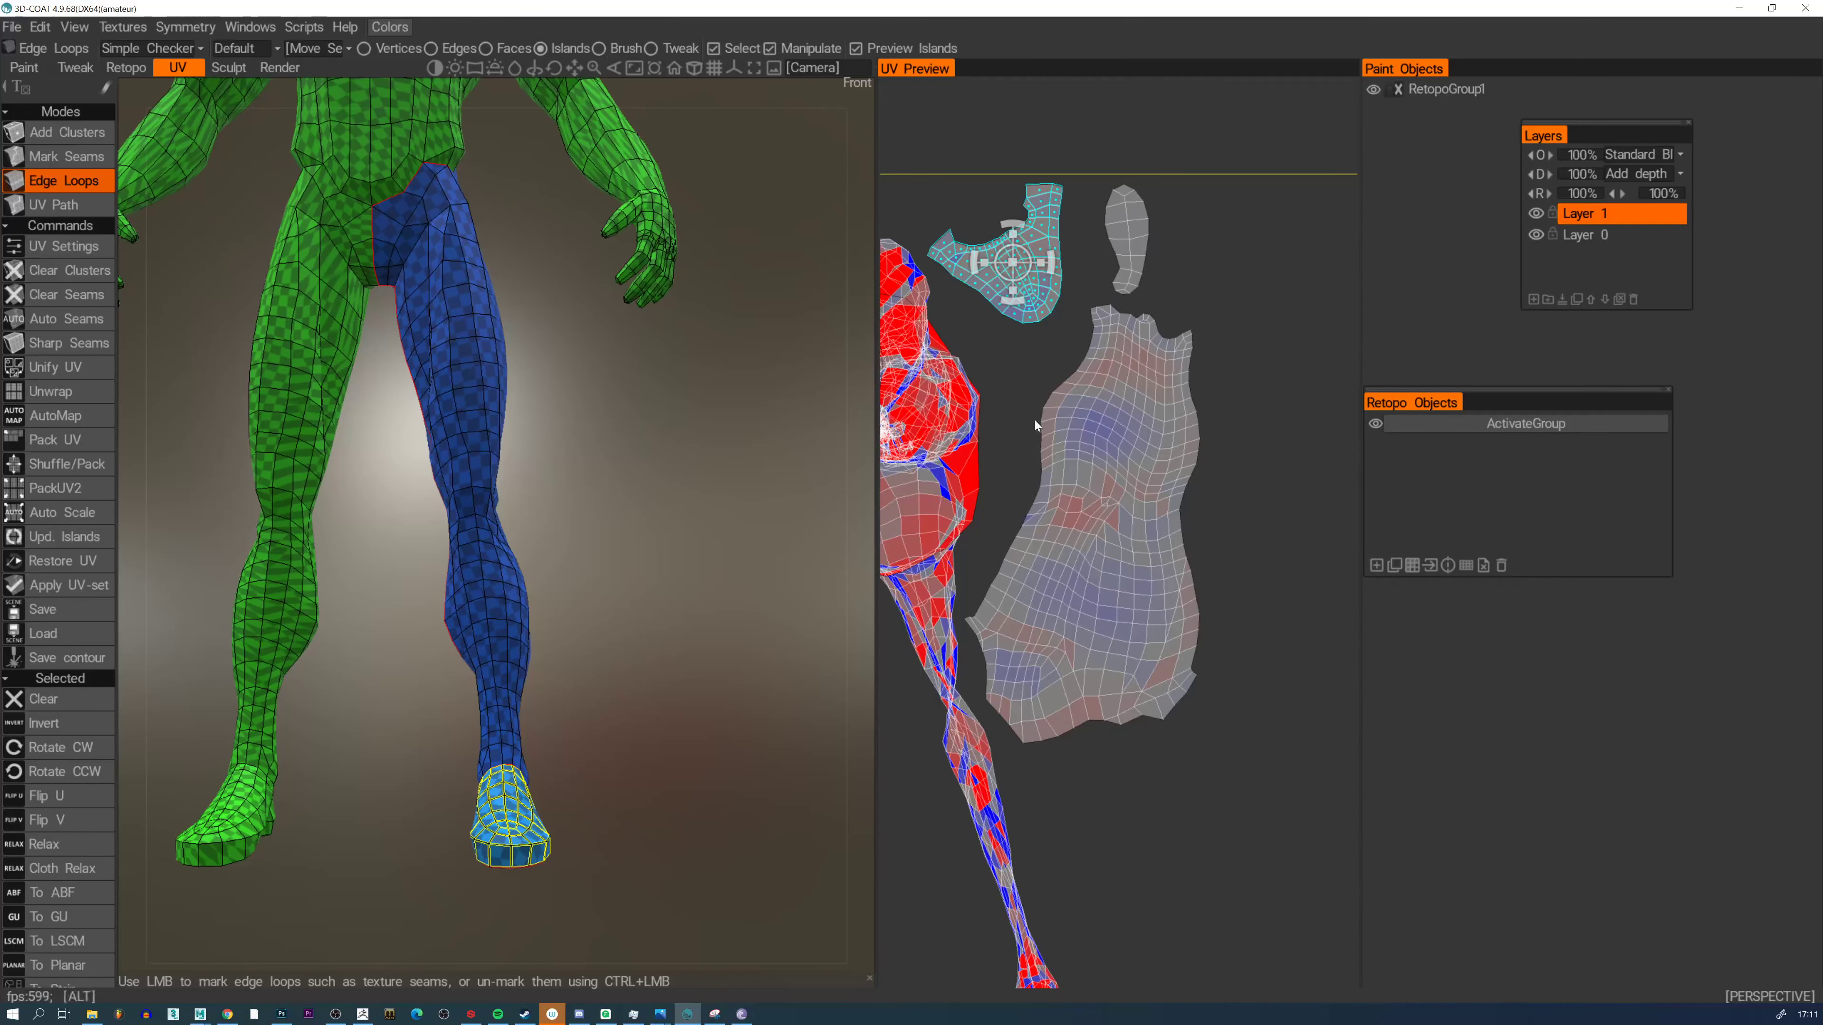
pyautogui.click(1153, 432)
pyautogui.click(1039, 241)
pyautogui.click(1133, 245)
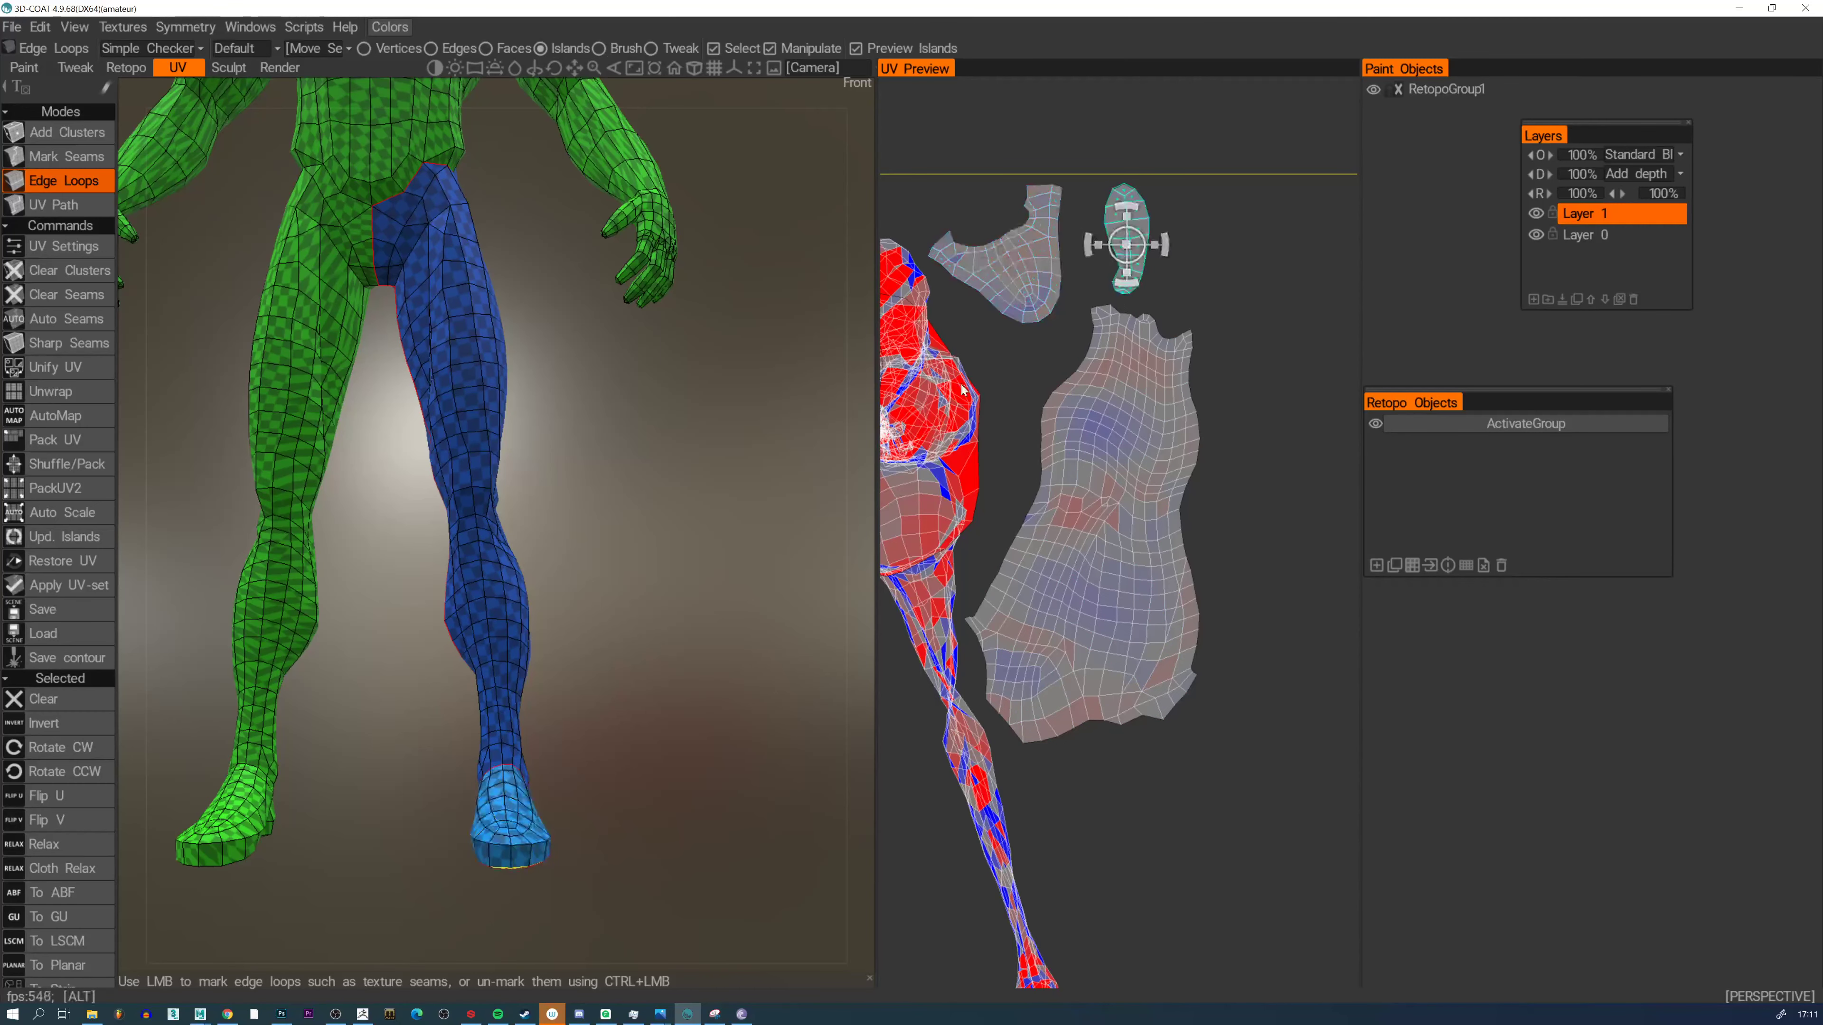
# Return to Add Clusters and mark the seam along the right groin crease from the front of the crotch up to the hip
pyautogui.keyDown('alt'); pyautogui.moveTo(962, 390); pyautogui.dragTo(937, 338, button='right'); pyautogui.keyUp('alt')
pyautogui.keyDown('alt'); pyautogui.moveTo(936, 338); pyautogui.dragTo(937, 285, button='middle'); pyautogui.keyUp('alt')
pyautogui.keyDown('alt'); pyautogui.moveTo(517, 529); pyautogui.dragTo(682, 495, button='middle'); pyautogui.keyUp('alt')
pyautogui.keyDown('alt'); pyautogui.moveTo(603, 459); pyautogui.dragTo(549, 302, button='right'); pyautogui.keyUp('alt')
pyautogui.keyDown('alt'); pyautogui.moveTo(560, 294); pyautogui.dragTo(564, 374, button='middle'); pyautogui.keyUp('alt')
pyautogui.keyDown('alt'); pyautogui.moveTo(563, 373); pyautogui.dragTo(610, 445, button='right'); pyautogui.keyUp('alt')
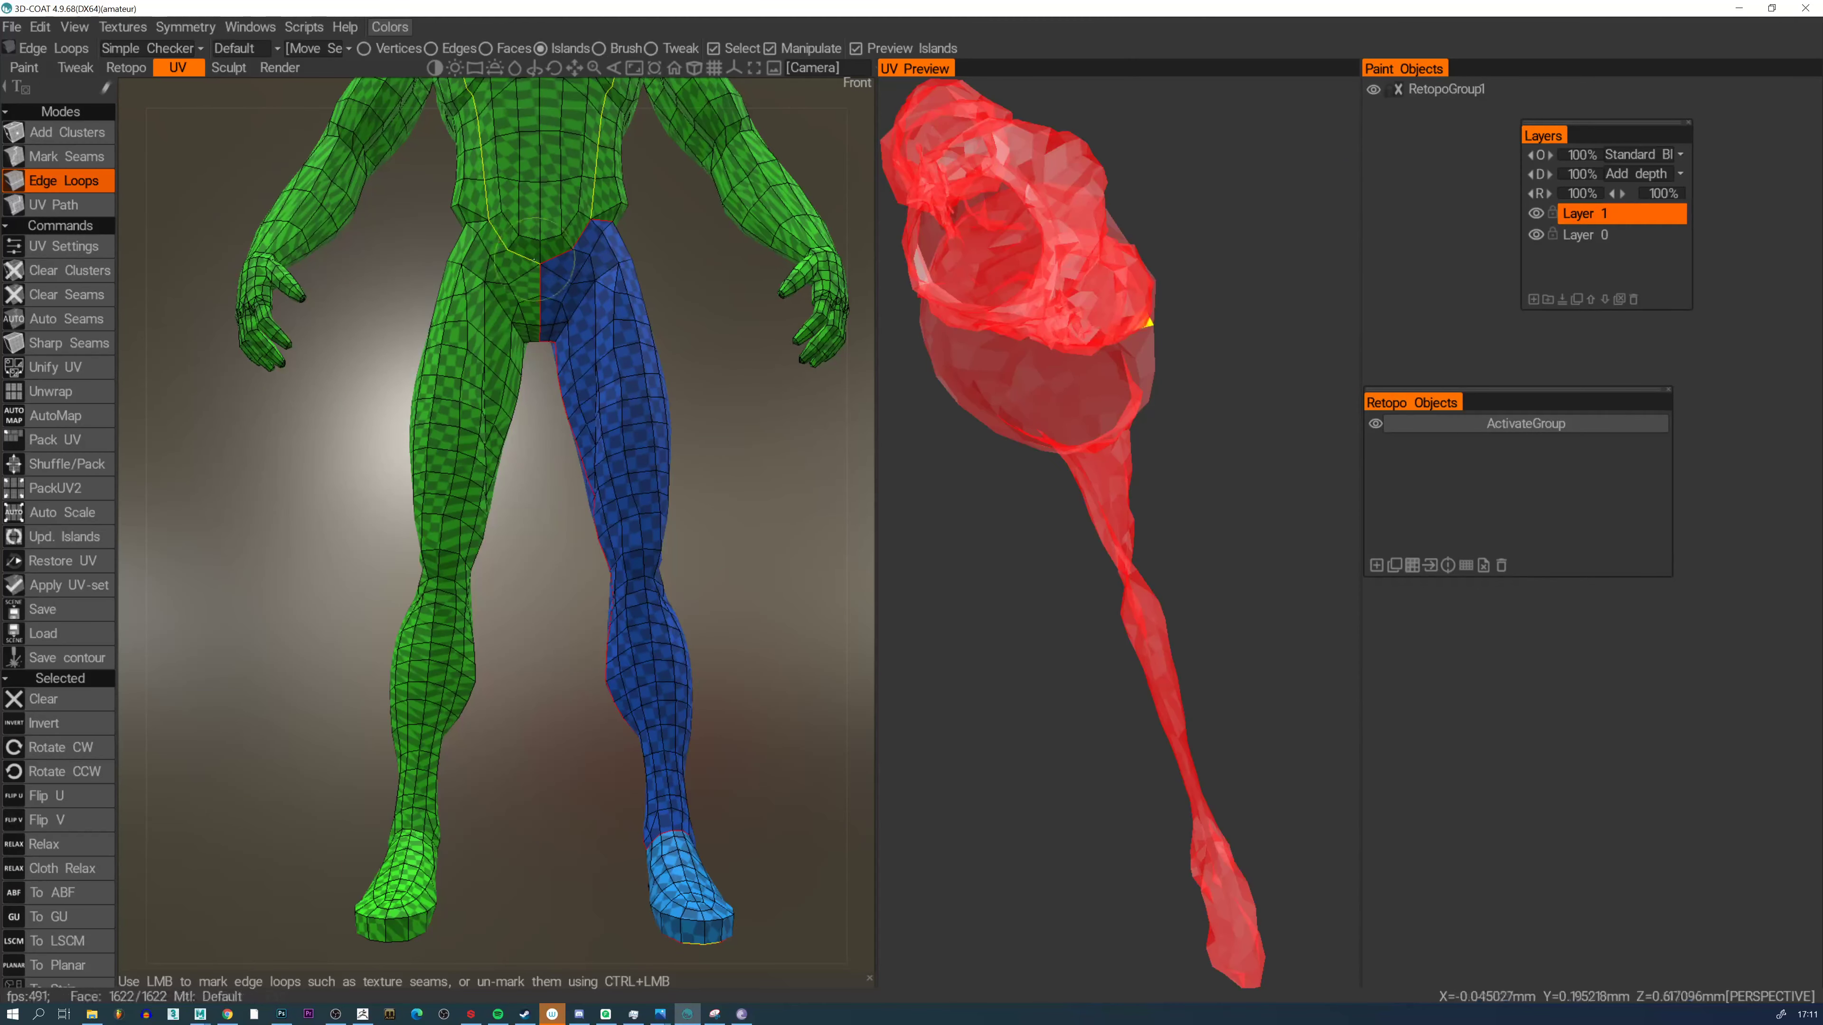
pyautogui.click(58, 133)
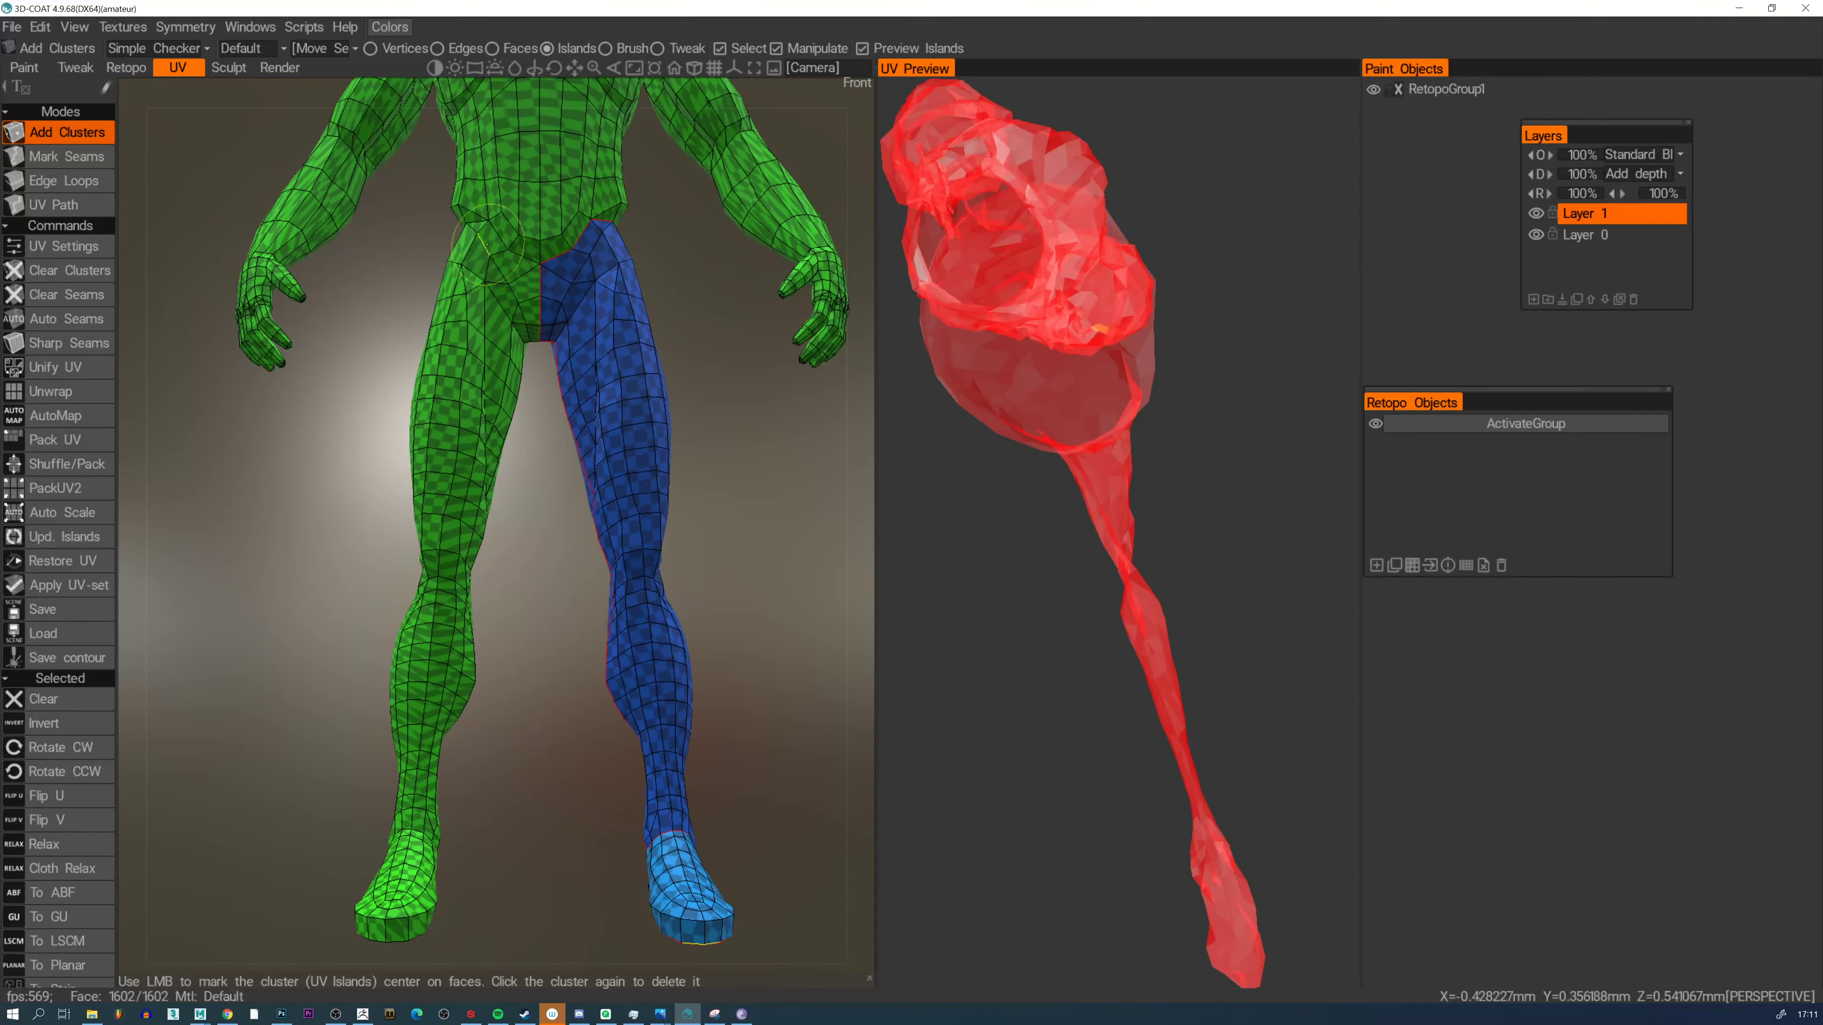
pyautogui.click(530, 260)
pyautogui.keyDown('alt'); pyautogui.moveTo(480, 227); pyautogui.dragTo(567, 248); pyautogui.keyUp('alt')
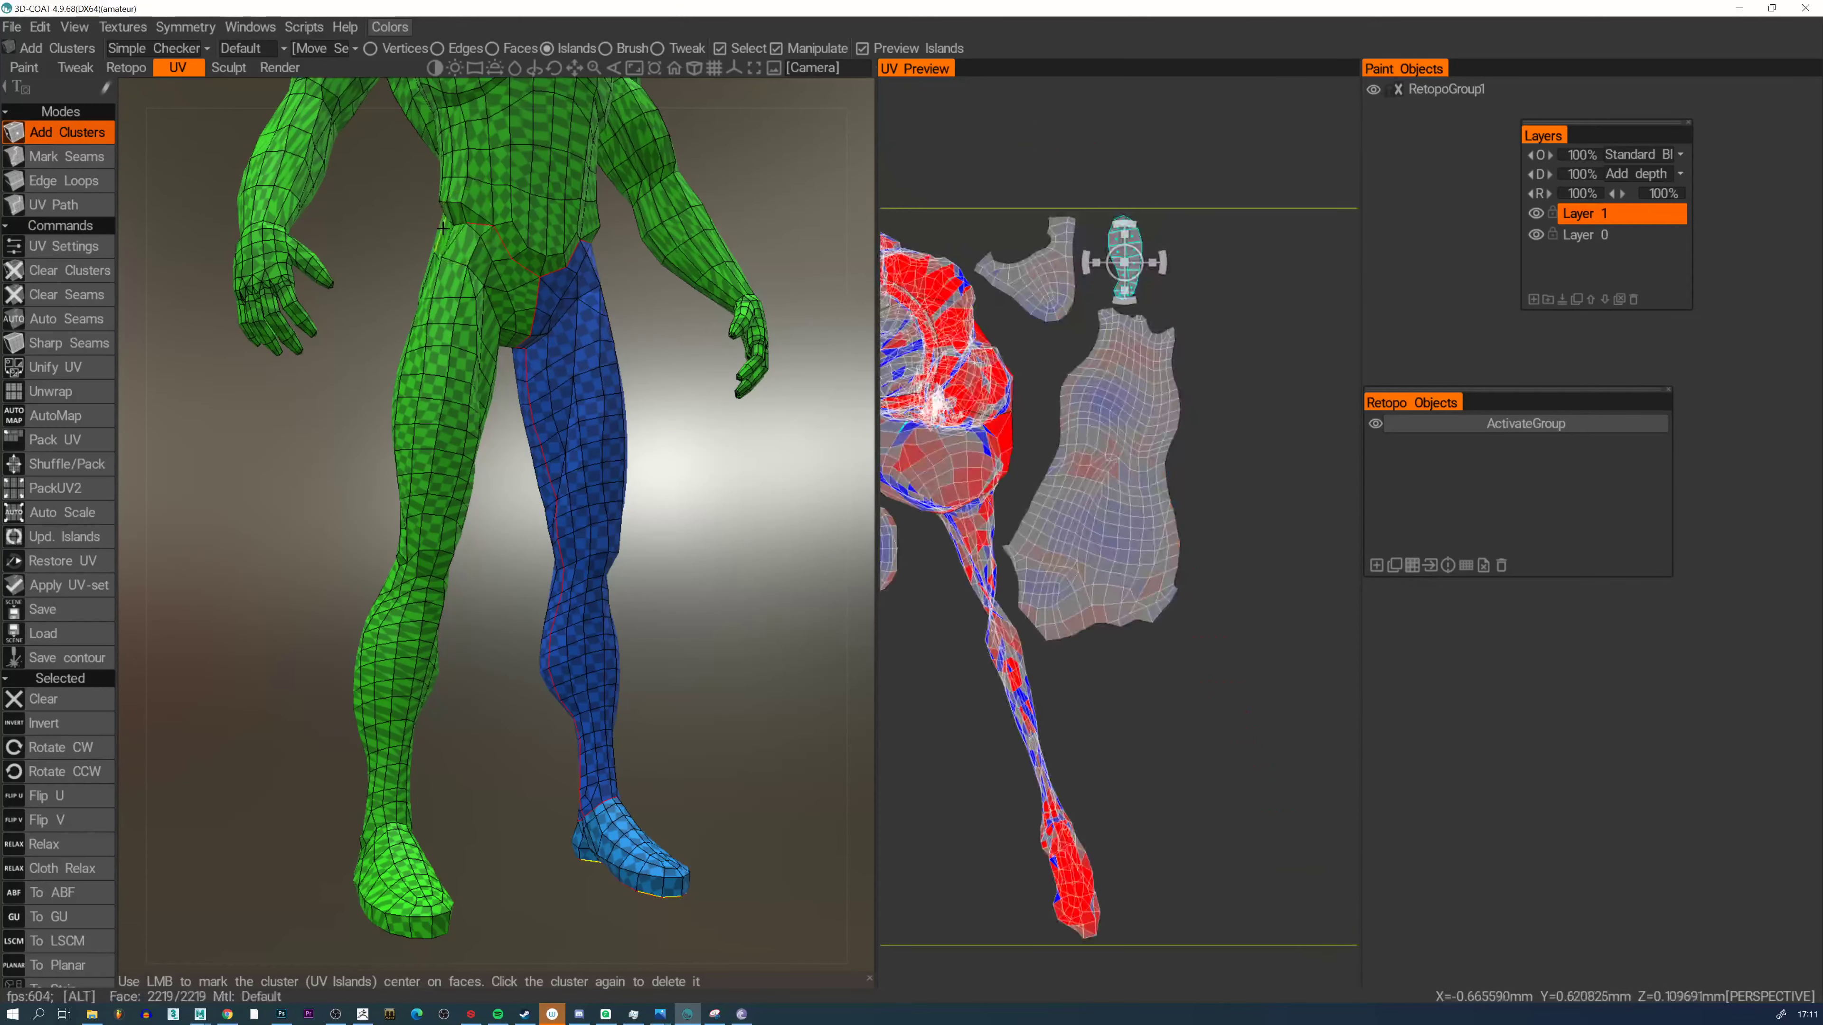
# Continue the right leg's top seam around the hip and over the buttock, closing it to split off the leg
pyautogui.keyDown('alt'); pyautogui.moveTo(454, 227); pyautogui.dragTo(434, 195); pyautogui.keyUp('alt')
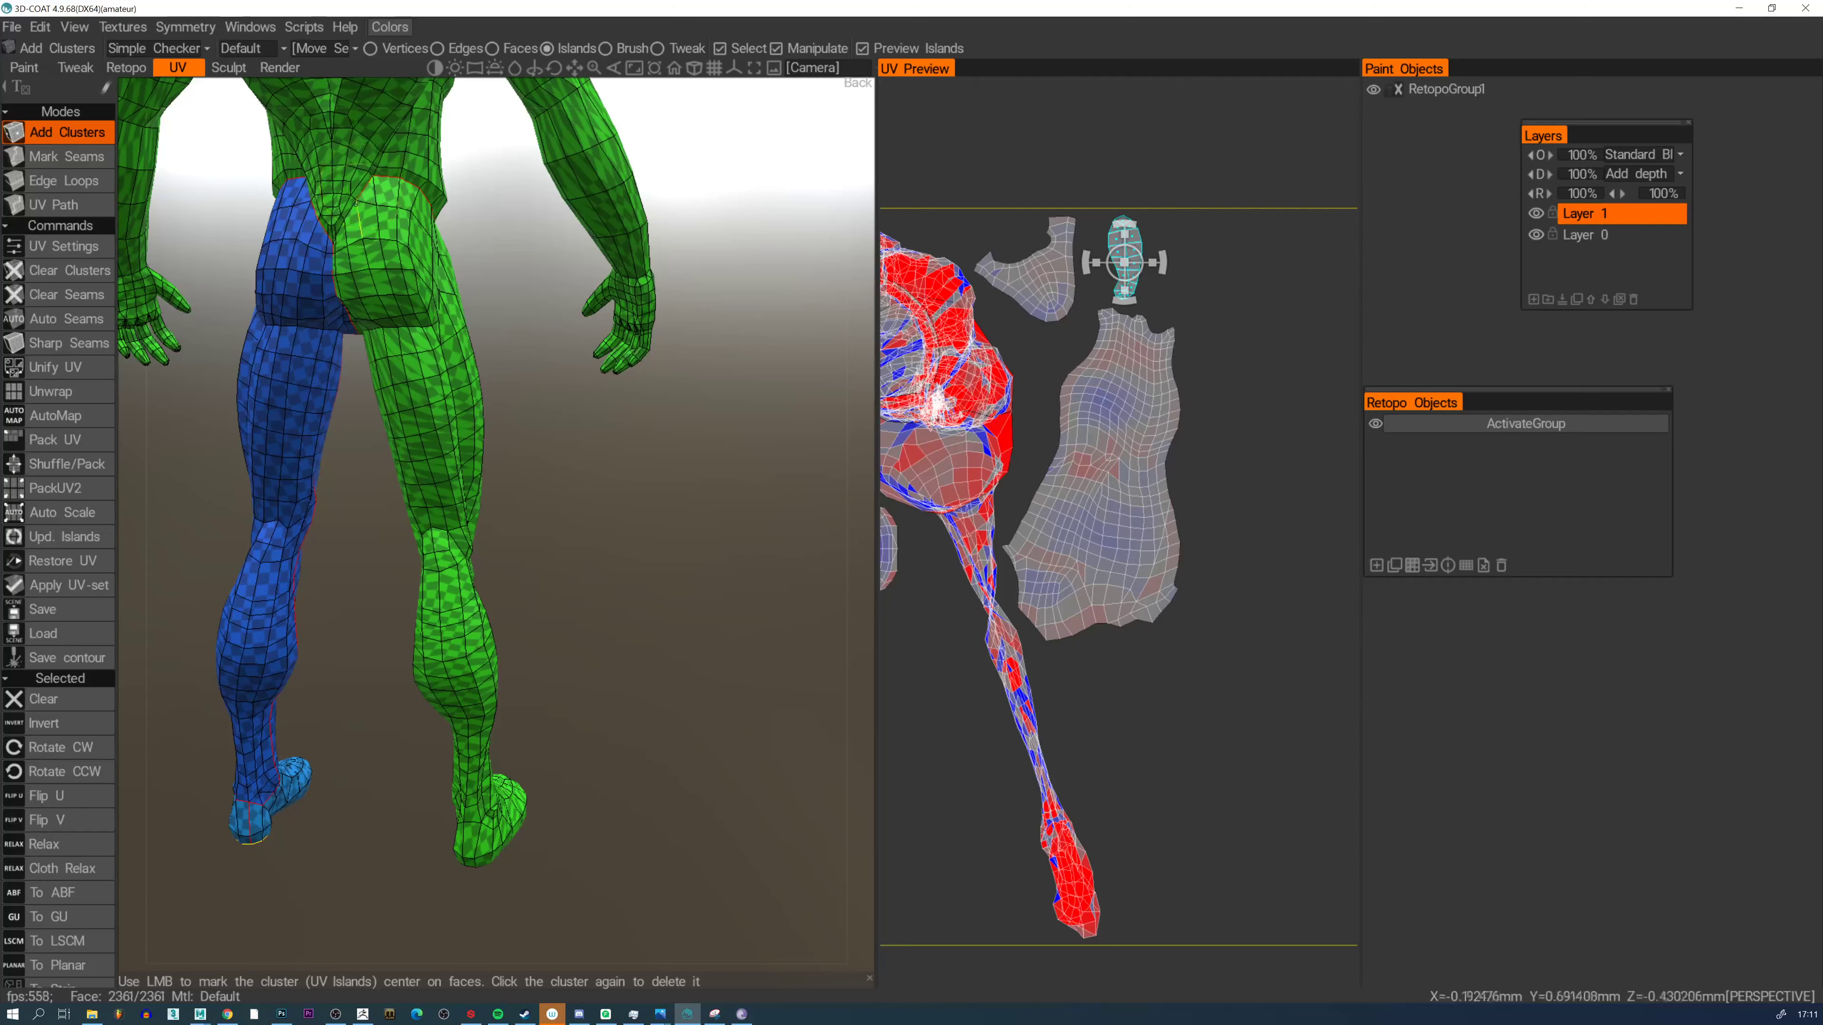
pyautogui.keyDown('alt'); pyautogui.moveTo(402, 236); pyautogui.dragTo(496, 237); pyautogui.keyUp('alt')
pyautogui.scroll(5, 402, 287)
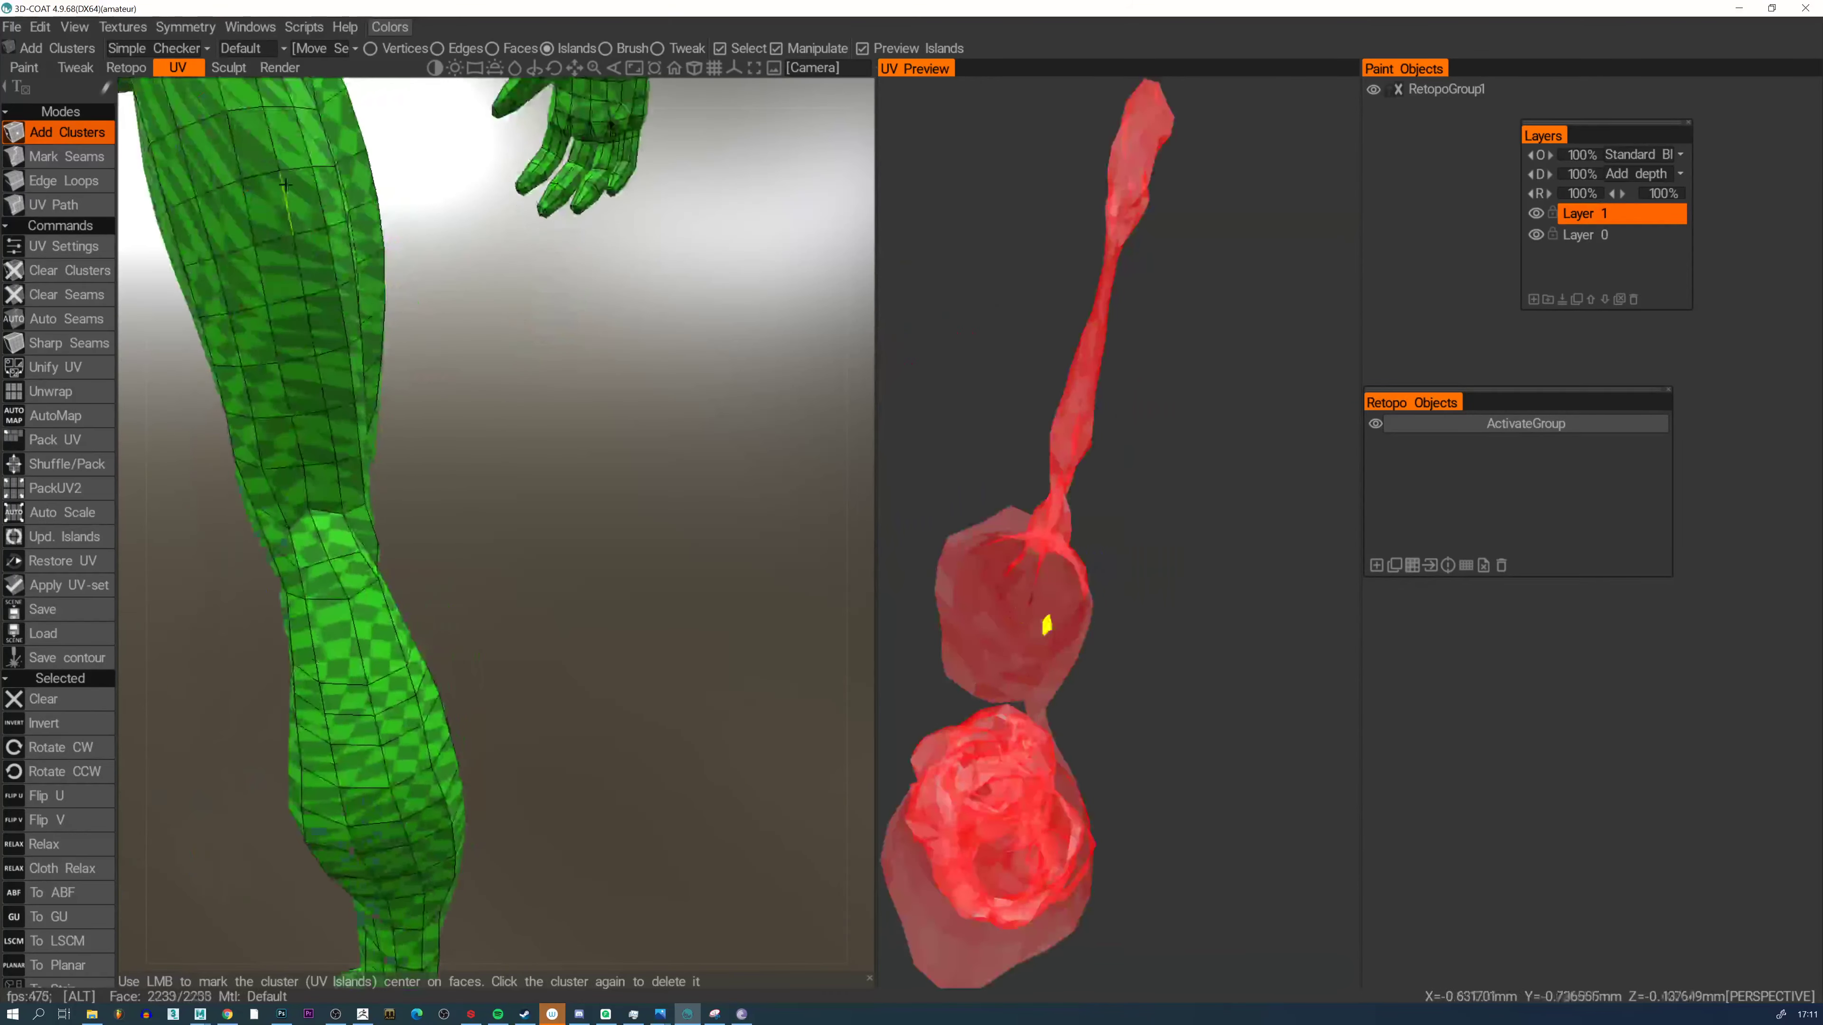
pyautogui.keyDown('alt'); pyautogui.moveTo(326, 194); pyautogui.dragTo(474, 588, button='middle'); pyautogui.keyUp('alt')
pyautogui.keyDown('alt'); pyautogui.moveTo(438, 439); pyautogui.dragTo(402, 524); pyautogui.keyUp('alt')
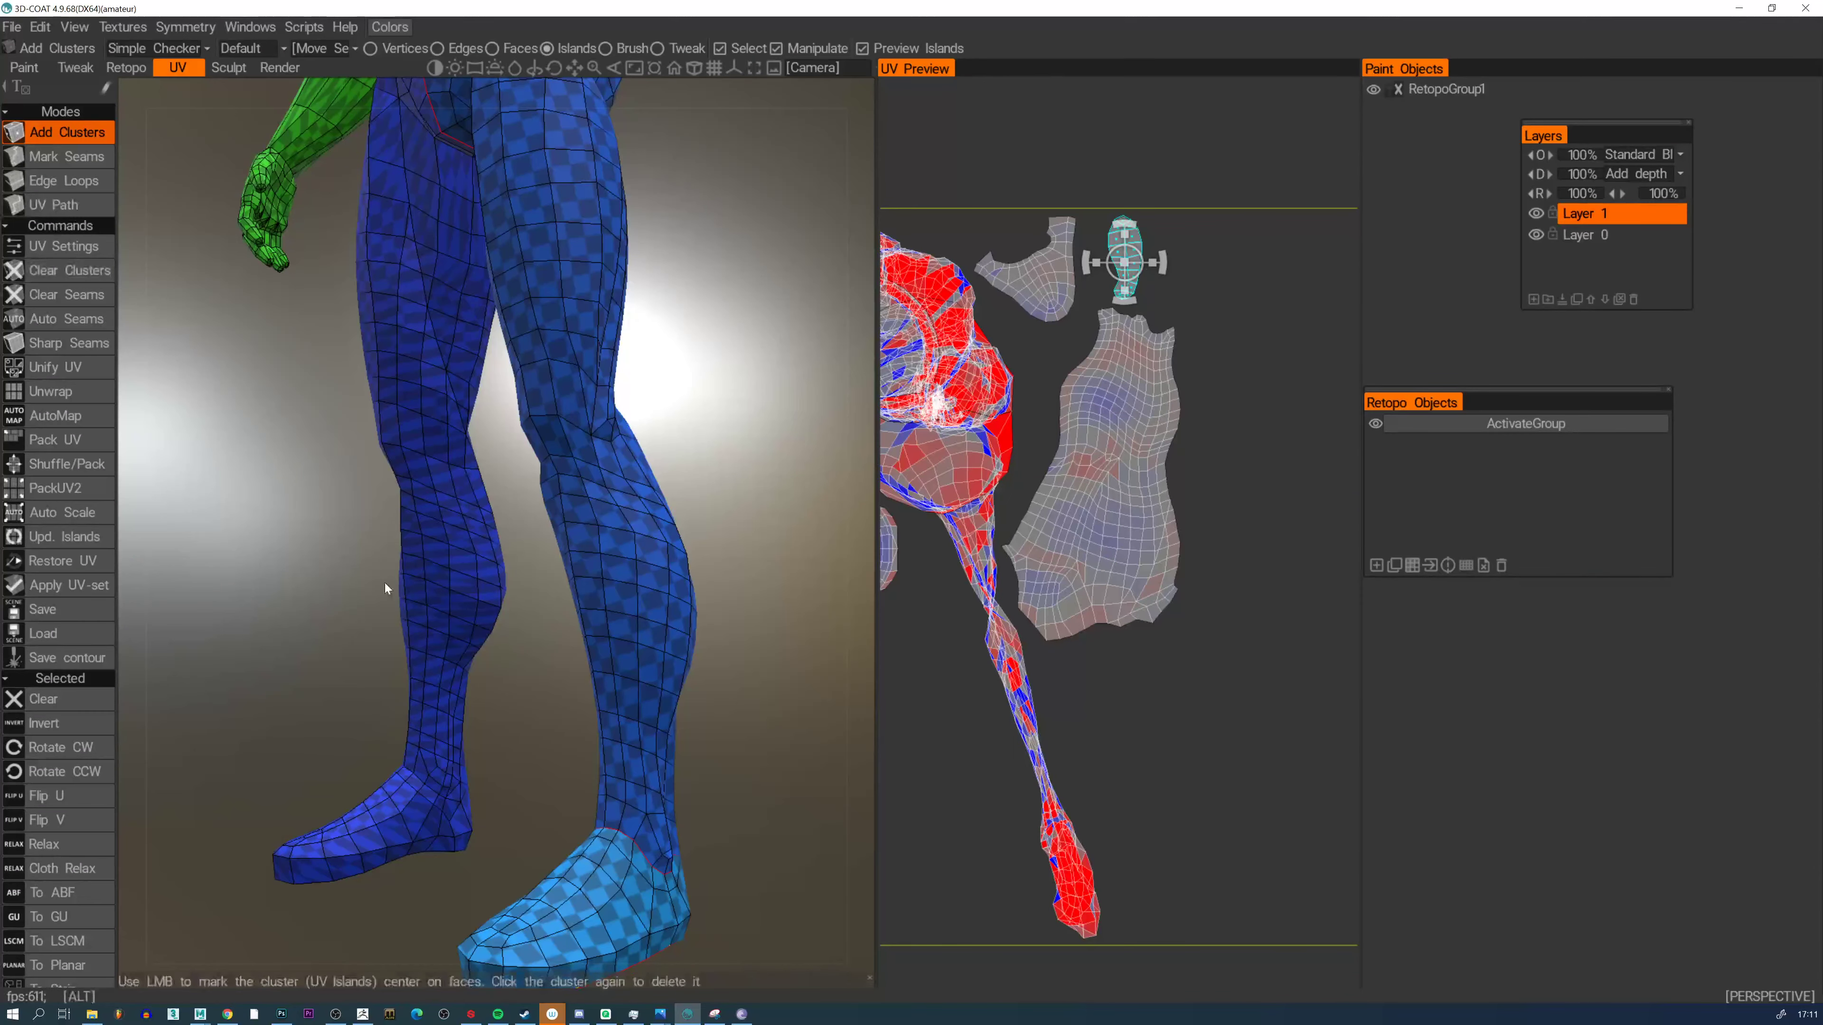
# Mark the seam around the right ankle, closing it to split the right foot from the leg
pyautogui.keyDown('alt'); pyautogui.moveTo(385, 589); pyautogui.dragTo(430, 440, button='middle'); pyautogui.keyUp('alt')
pyautogui.scroll(5, 366, 398)
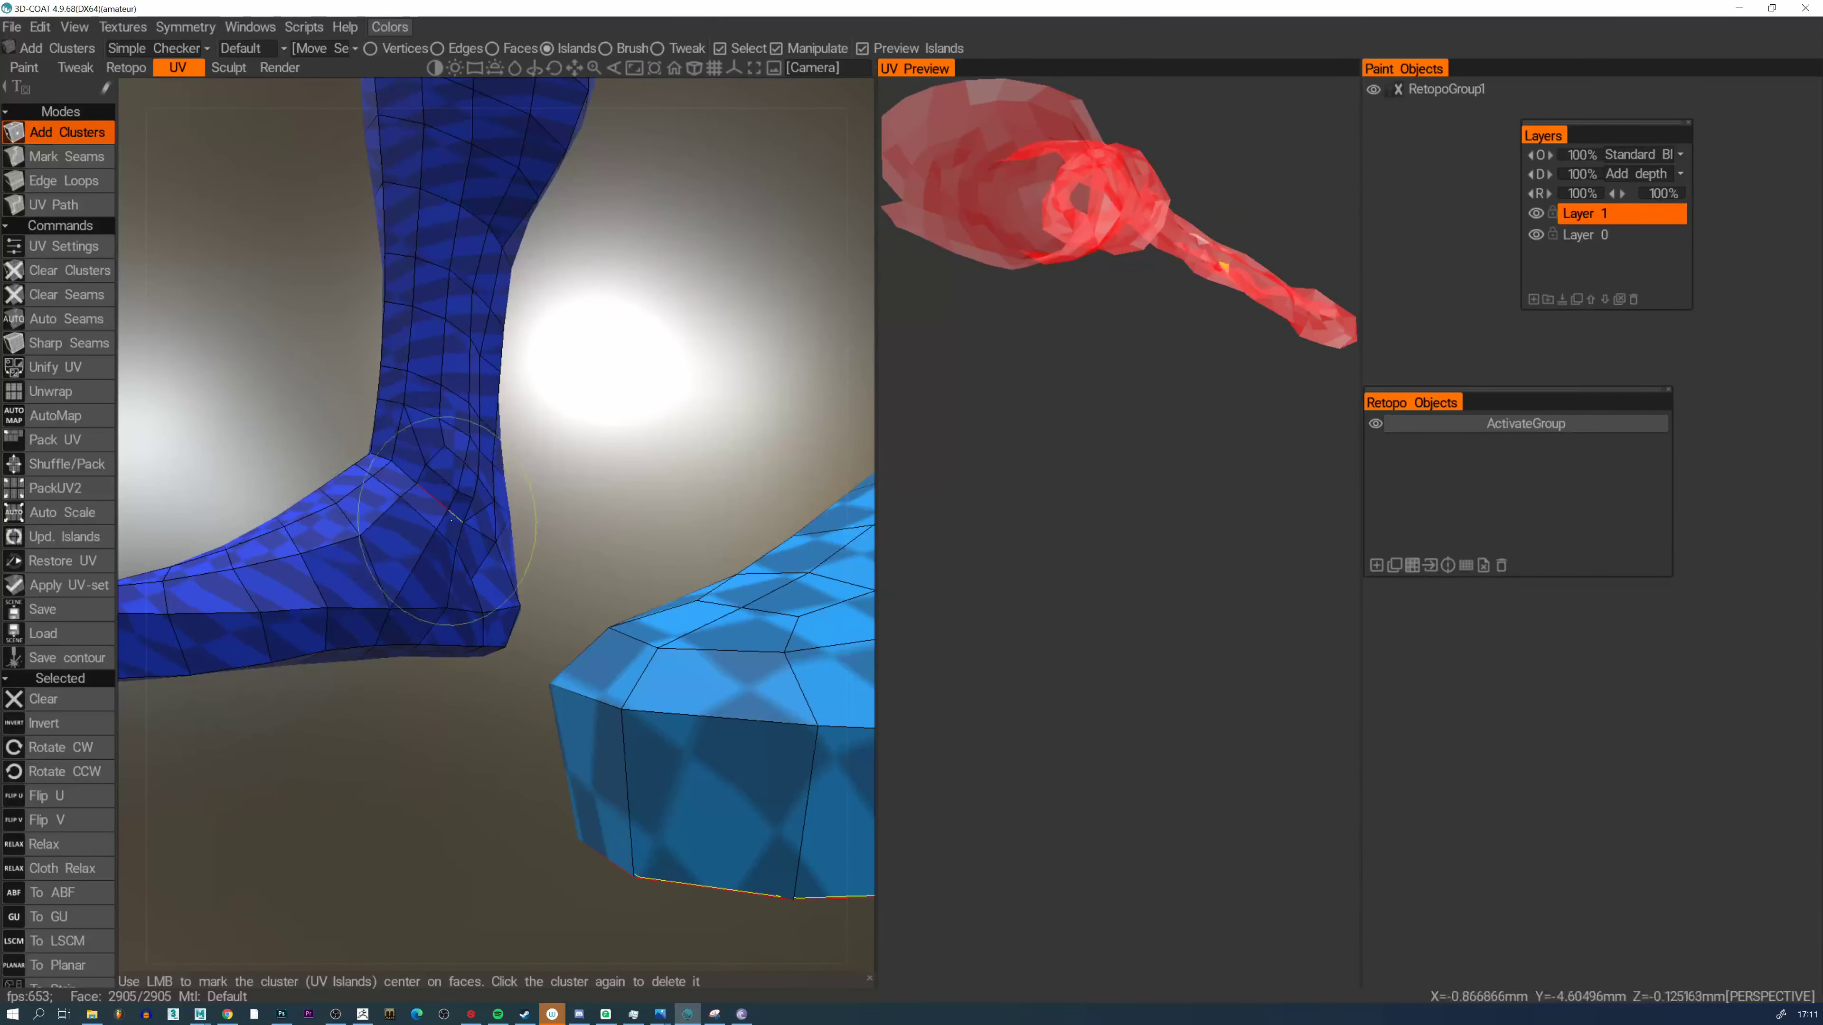
pyautogui.moveTo(450, 521)
pyautogui.keyDown('alt'); pyautogui.mouseDown()
pyautogui.moveTo(500, 509)
pyautogui.moveTo(432, 515)
pyautogui.moveTo(462, 514)
pyautogui.mouseUp(); pyautogui.keyUp('alt')
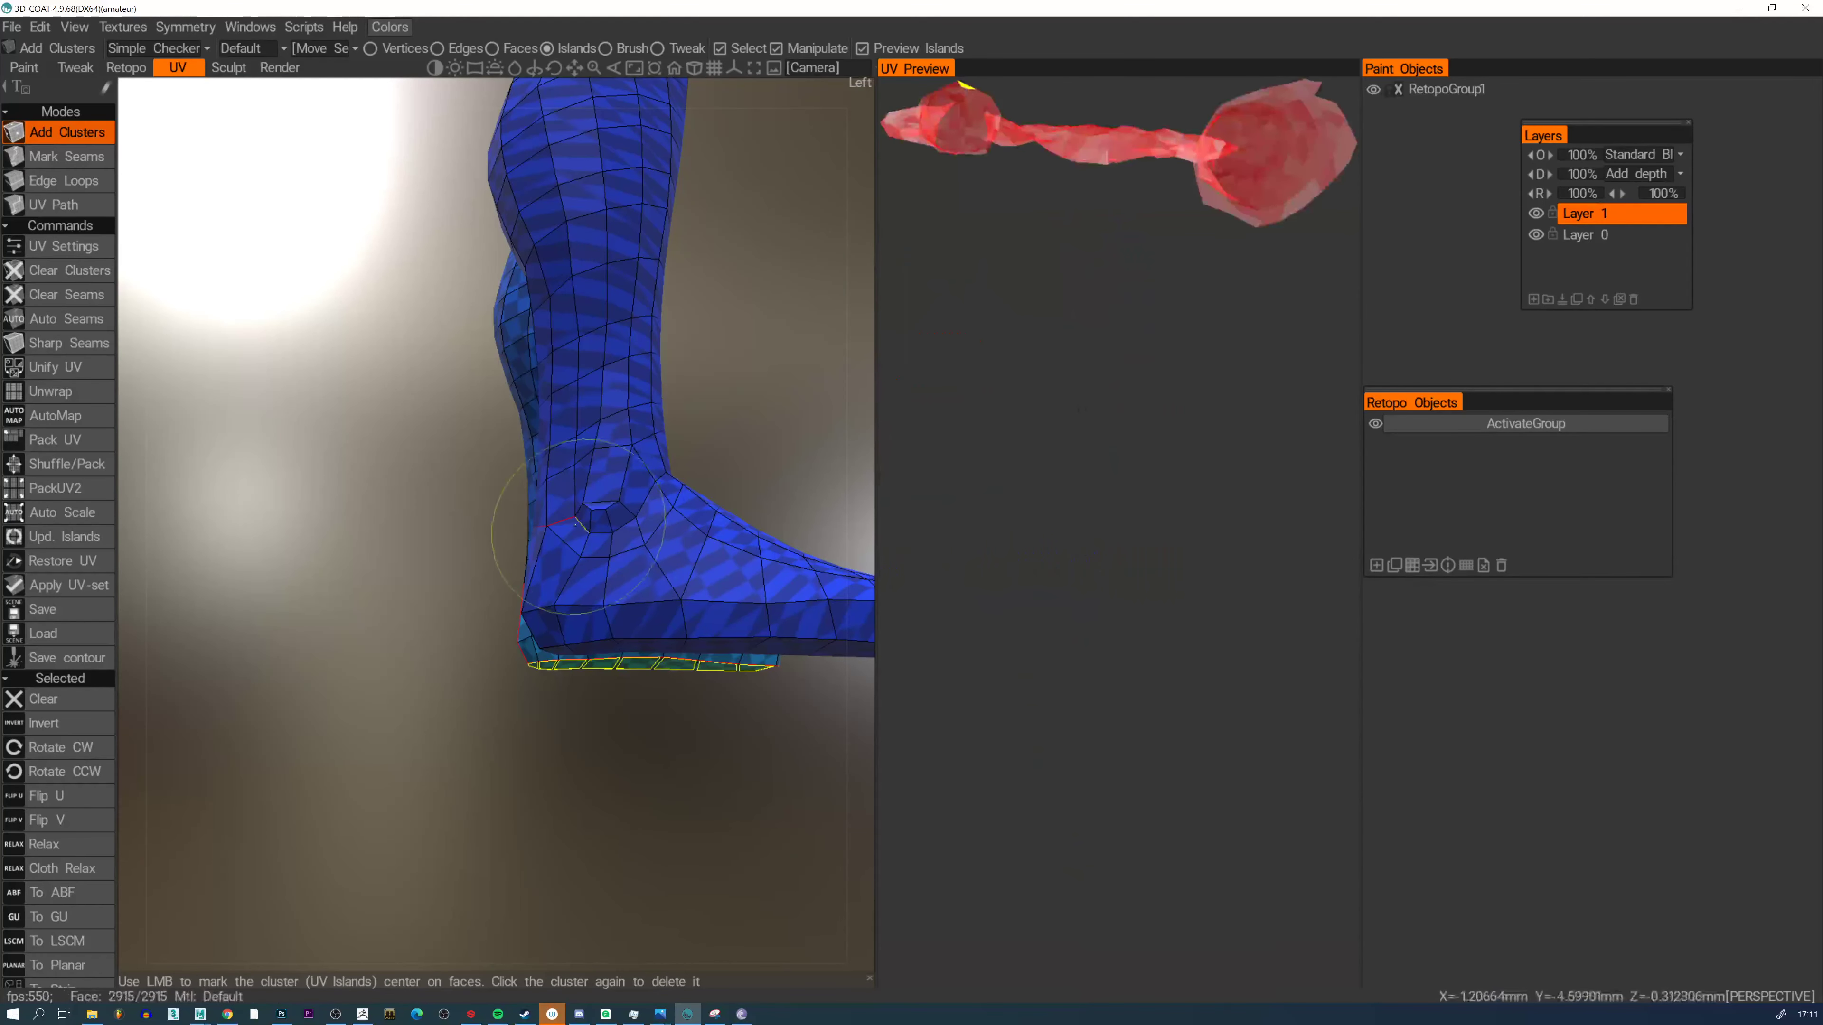
pyautogui.keyDown('alt'); pyautogui.moveTo(639, 505); pyautogui.dragTo(521, 577); pyautogui.keyUp('alt')
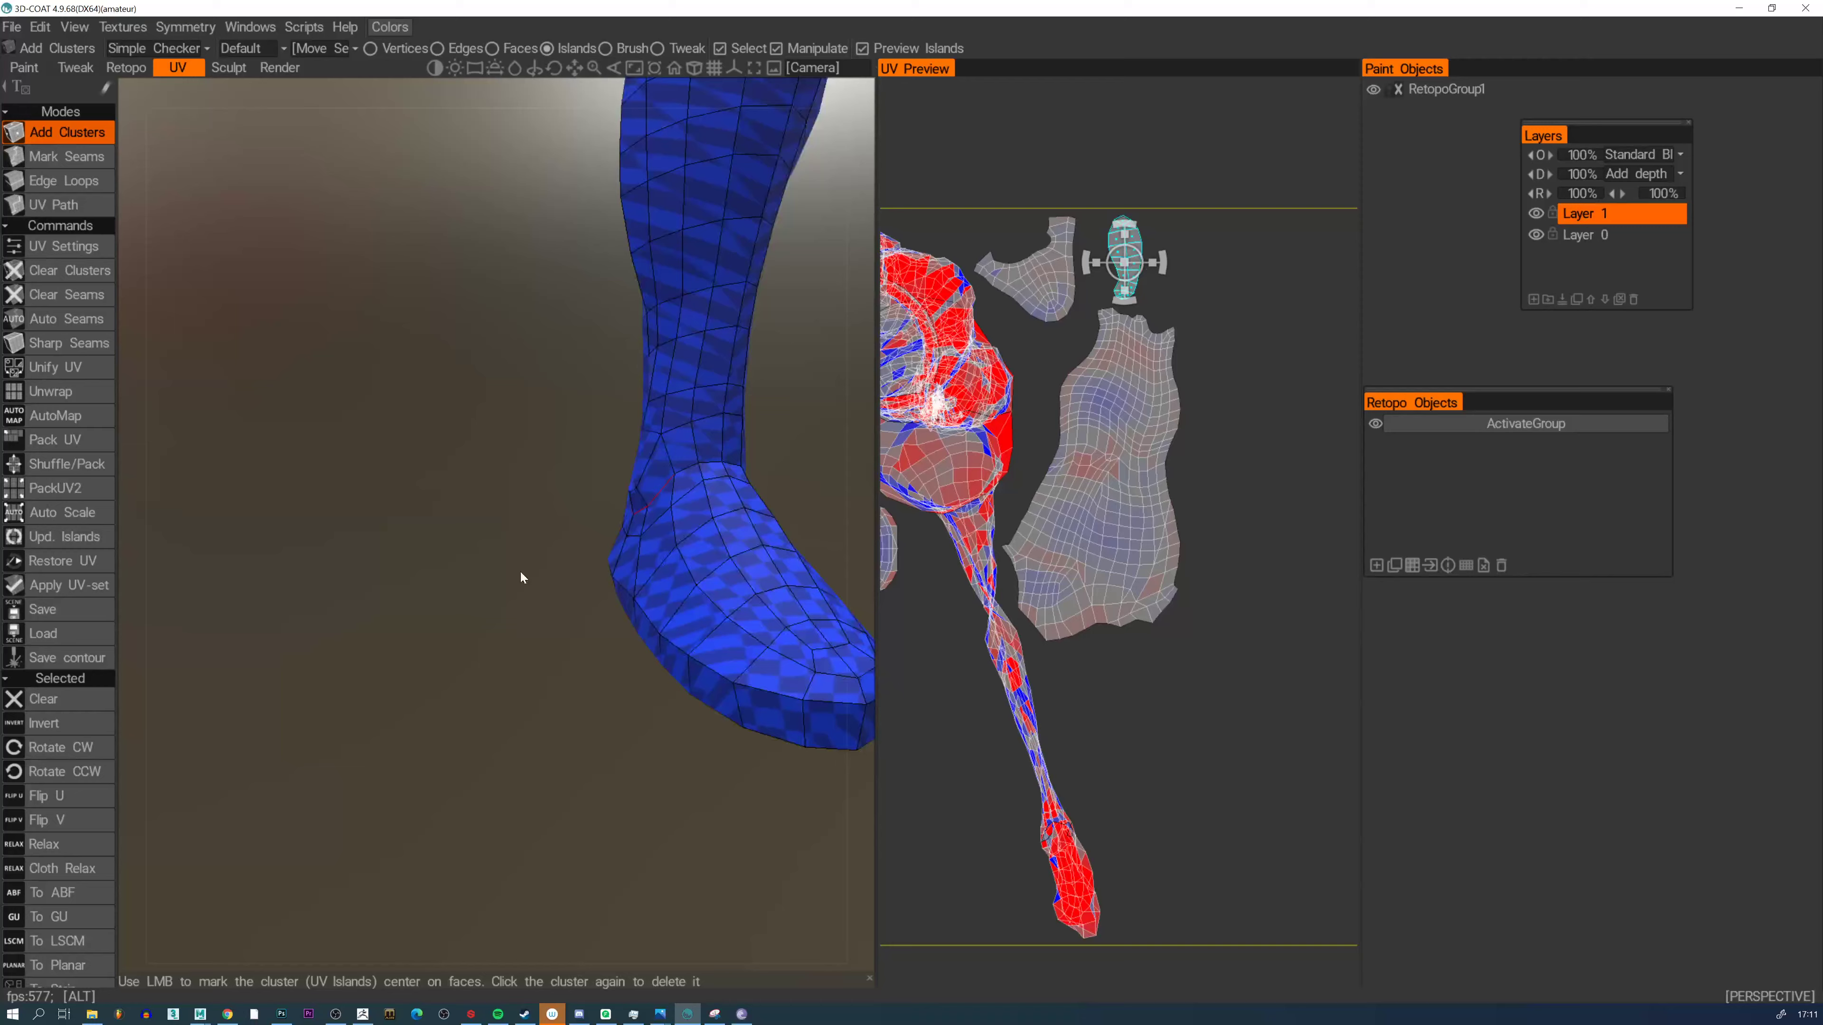
pyautogui.click(689, 469)
pyautogui.keyDown('alt'); pyautogui.moveTo(696, 470); pyautogui.dragTo(631, 460); pyautogui.keyUp('alt')
pyautogui.click(754, 478)
pyautogui.keyDown('alt'); pyautogui.moveTo(768, 477); pyautogui.dragTo(1327, 223); pyautogui.keyUp('alt')
# Select the unwrapped left leg island, switch to Edge Loops and mark a seam down the inner side of the right leg
pyautogui.click(1117, 440)
pyautogui.keyDown('alt'); pyautogui.moveTo(825, 424); pyautogui.dragTo(582, 496); pyautogui.keyUp('alt')
pyautogui.keyDown('alt'); pyautogui.moveTo(718, 381); pyautogui.dragTo(136, 191); pyautogui.keyUp('alt')
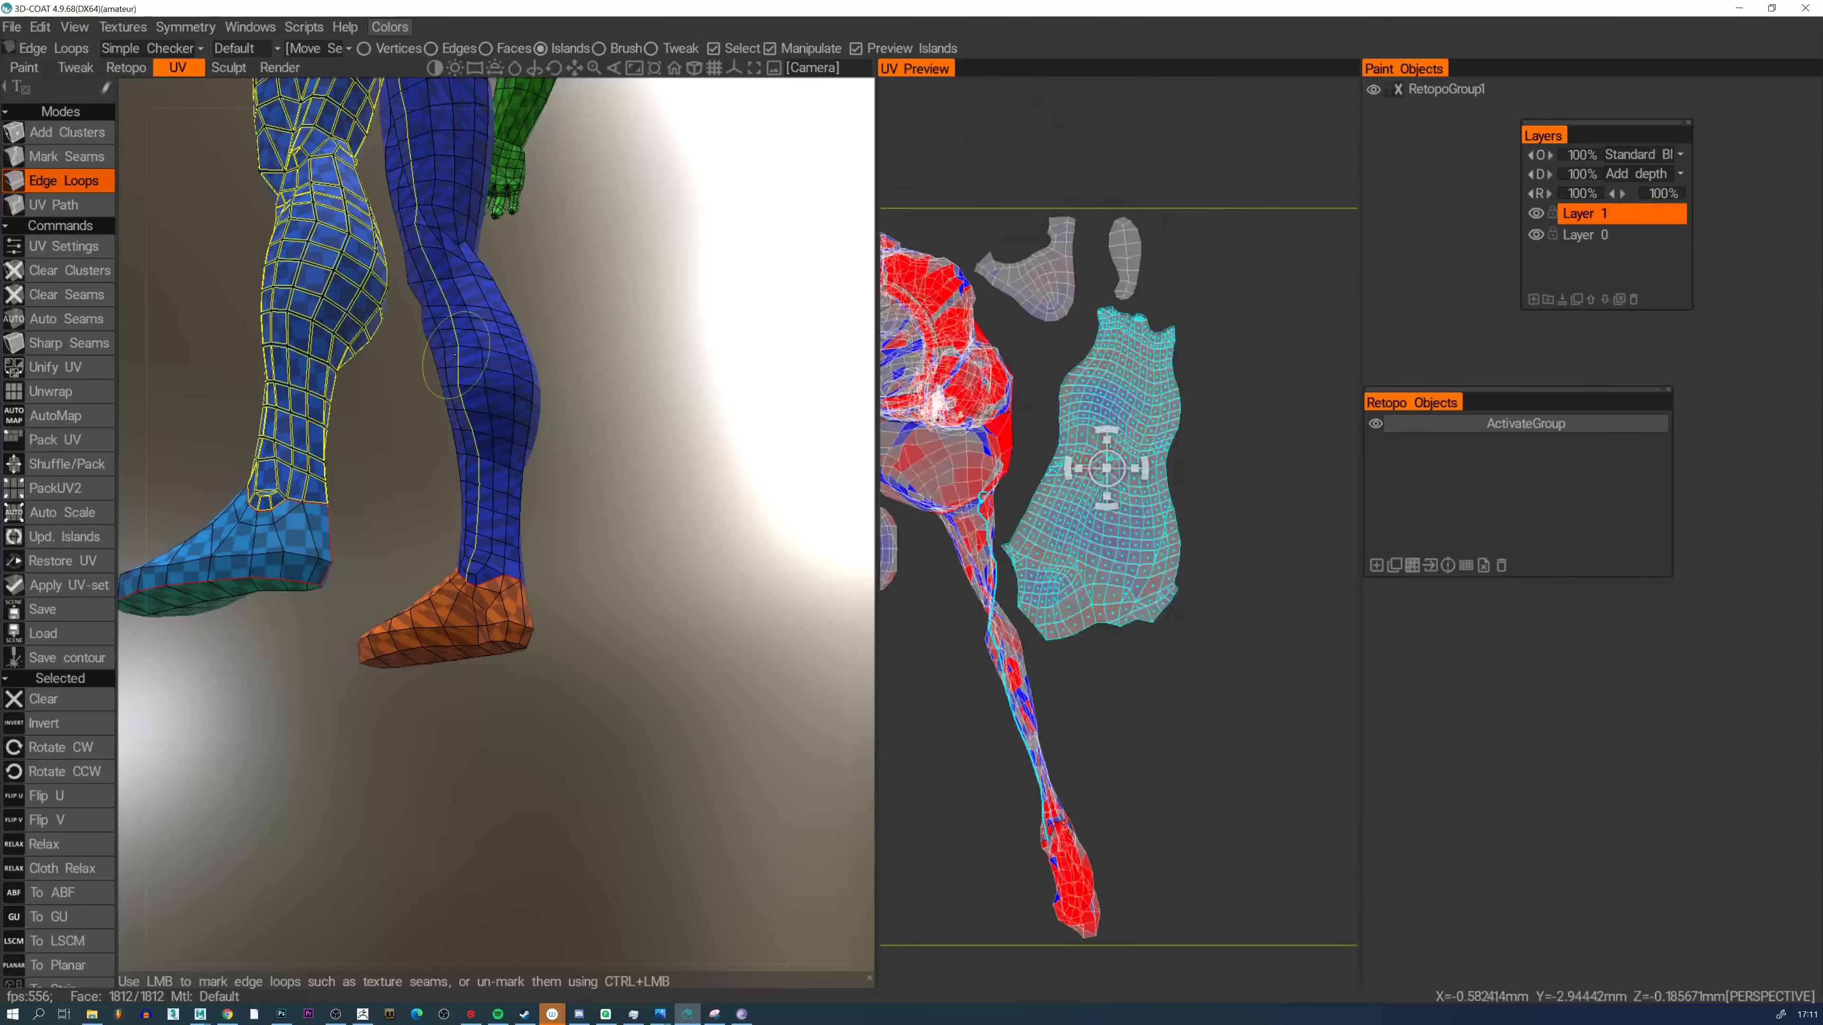
pyautogui.click(455, 354)
pyautogui.moveTo(488, 379)
pyautogui.keyDown('alt'); pyautogui.mouseDown()
pyautogui.moveTo(488, 306)
pyautogui.moveTo(457, 339)
pyautogui.moveTo(490, 414)
pyautogui.mouseUp(); pyautogui.keyUp('alt')
pyautogui.keyDown('alt'); pyautogui.moveTo(491, 492); pyautogui.dragTo(631, 460); pyautogui.keyUp('alt')
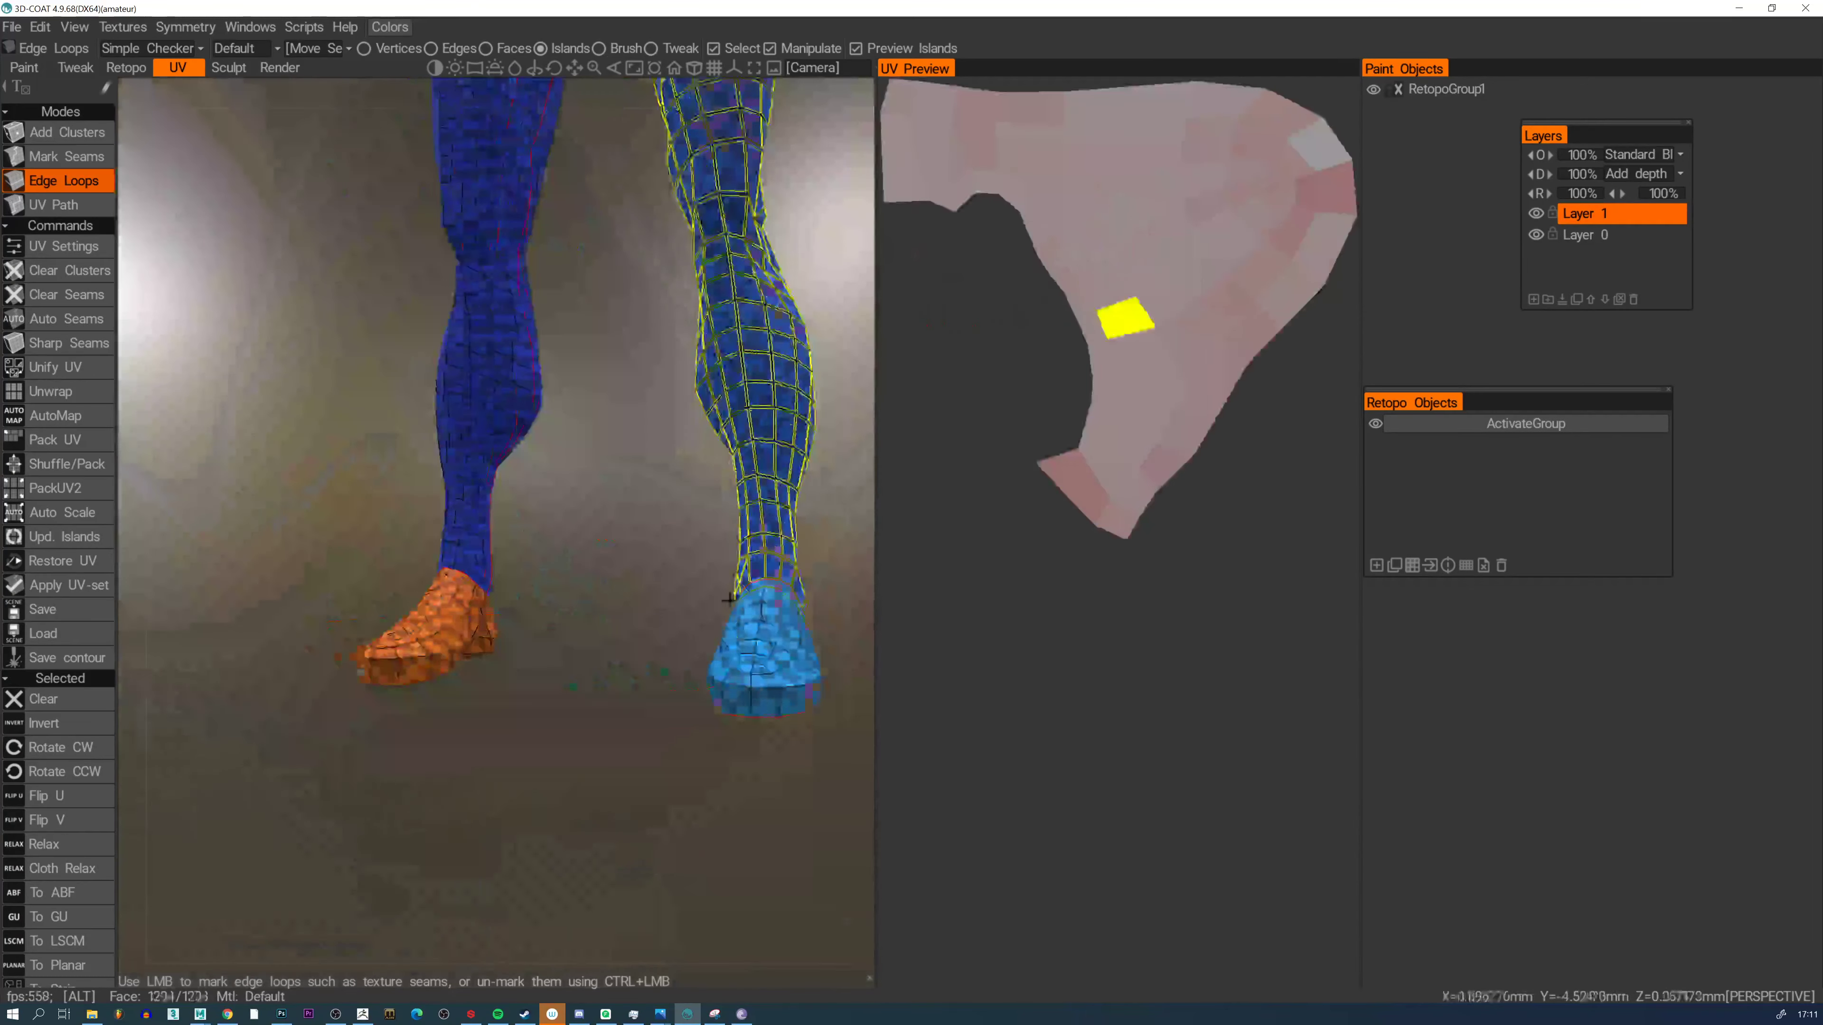
pyautogui.keyDown('alt'); pyautogui.moveTo(459, 575); pyautogui.dragTo(480, 474, button='middle'); pyautogui.keyUp('alt')
pyautogui.keyDown('alt'); pyautogui.moveTo(481, 474); pyautogui.dragTo(546, 561); pyautogui.keyUp('alt')
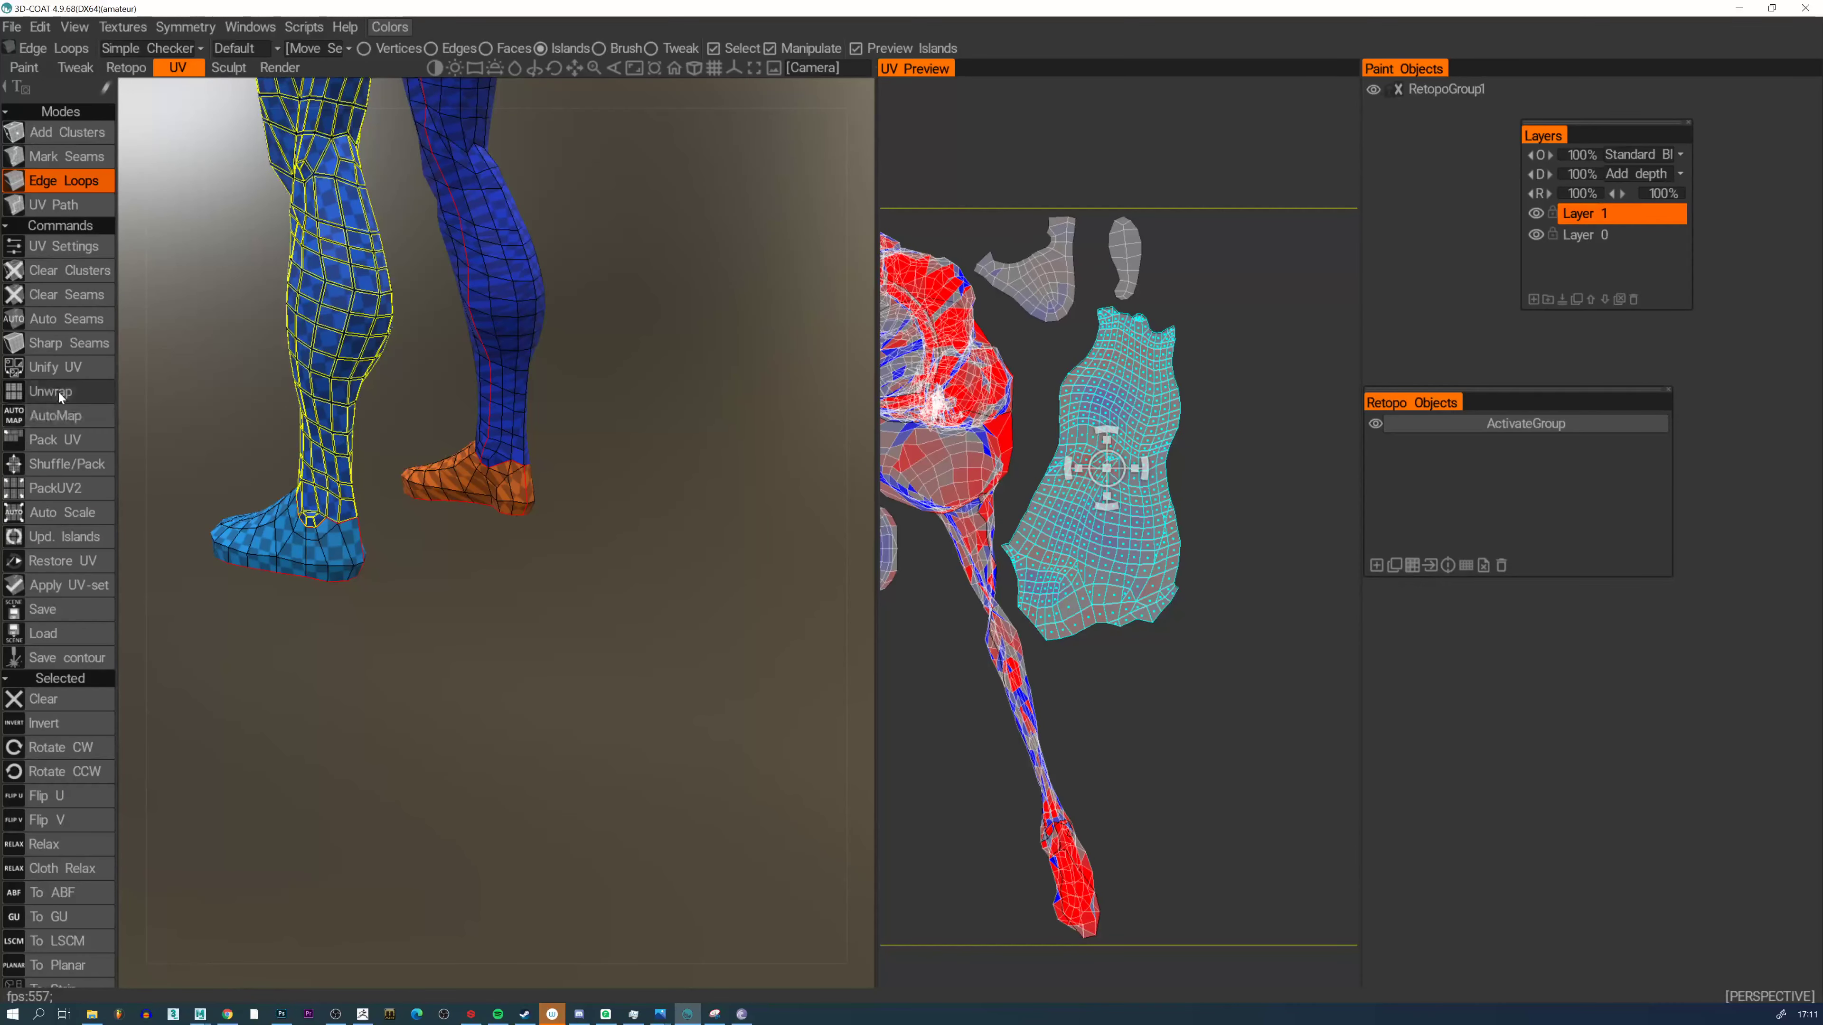
# Unwrap the mesh with the new right leg and foot seams and bring the whole UV layout into view
pyautogui.click(60, 392)
pyautogui.scroll(-3, 1209, 491)
pyautogui.keyDown('alt'); pyautogui.moveTo(1180, 449); pyautogui.dragTo(1123, 434); pyautogui.keyUp('alt')
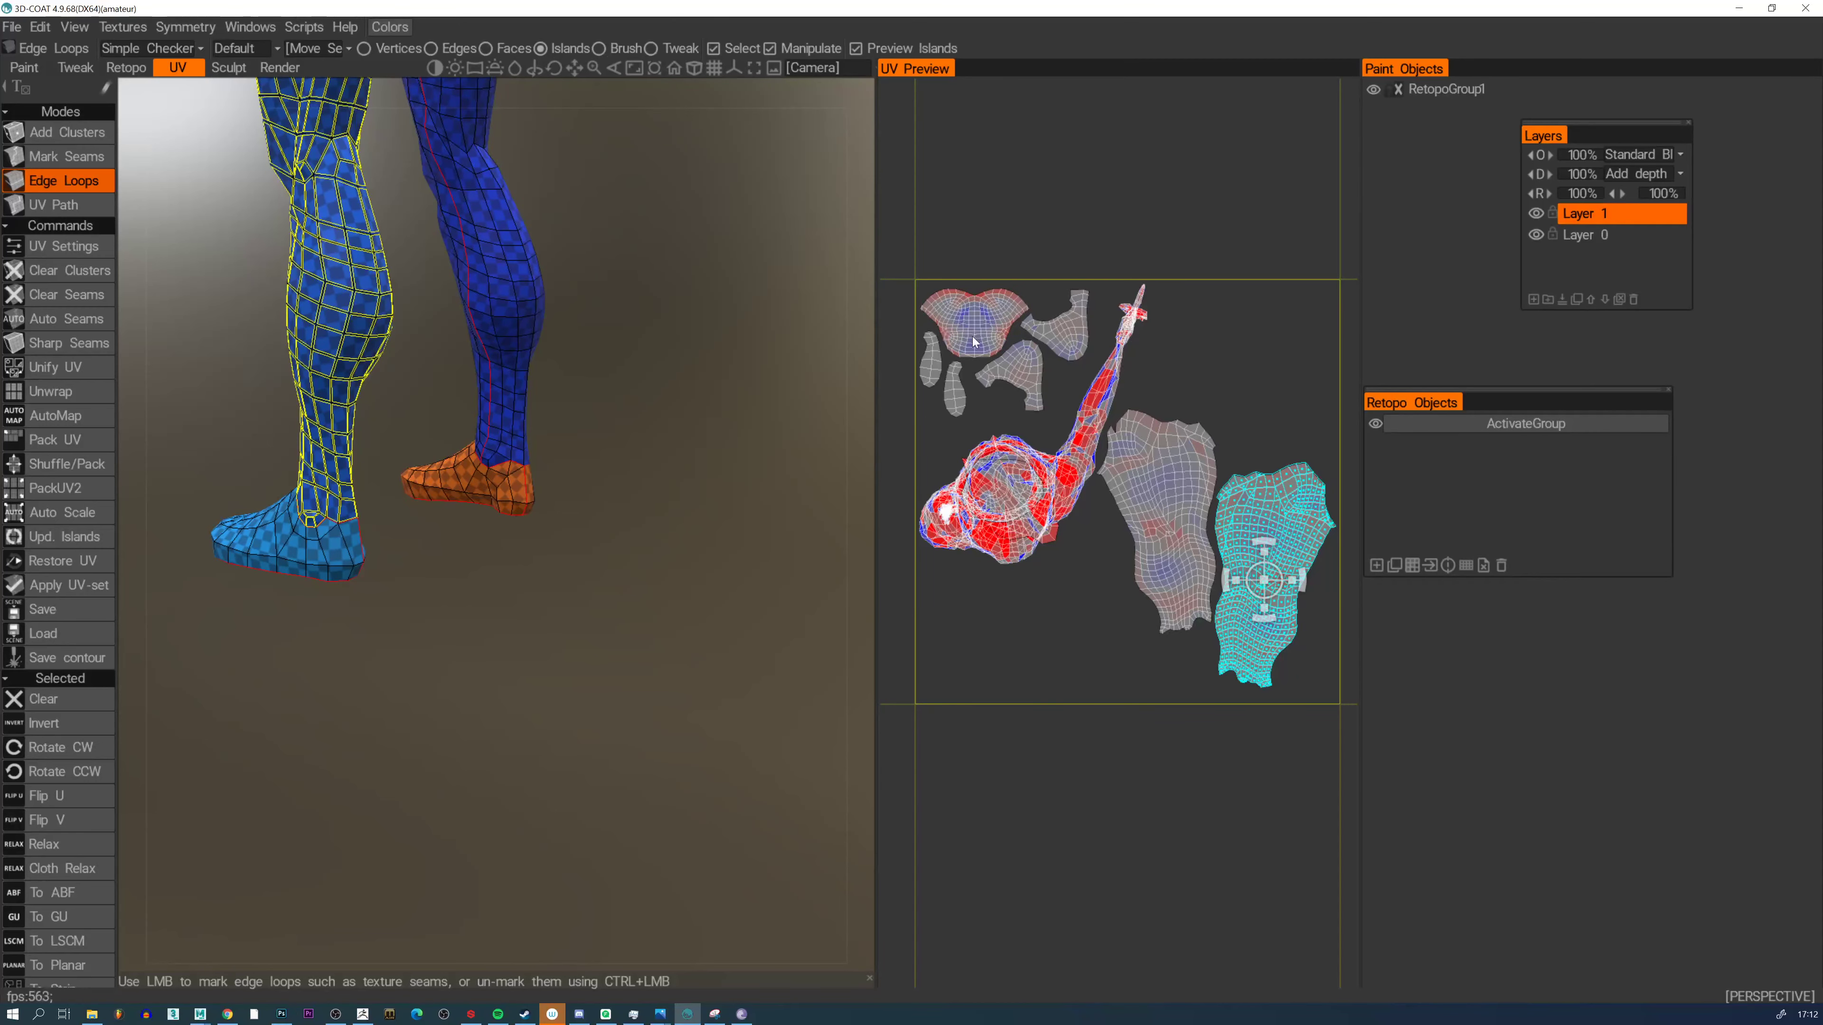
# Mark the seam over the top of the right shoulder and down the front of the deltoid toward the armpit
pyautogui.keyDown('alt'); pyautogui.moveTo(540, 291); pyautogui.dragTo(544, 506, button='middle'); pyautogui.keyUp('alt')
pyautogui.keyDown('alt'); pyautogui.moveTo(467, 251); pyautogui.dragTo(506, 506, button='middle'); pyautogui.keyUp('alt')
pyautogui.keyDown('alt'); pyautogui.moveTo(545, 280); pyautogui.dragTo(448, 423); pyautogui.keyUp('alt')
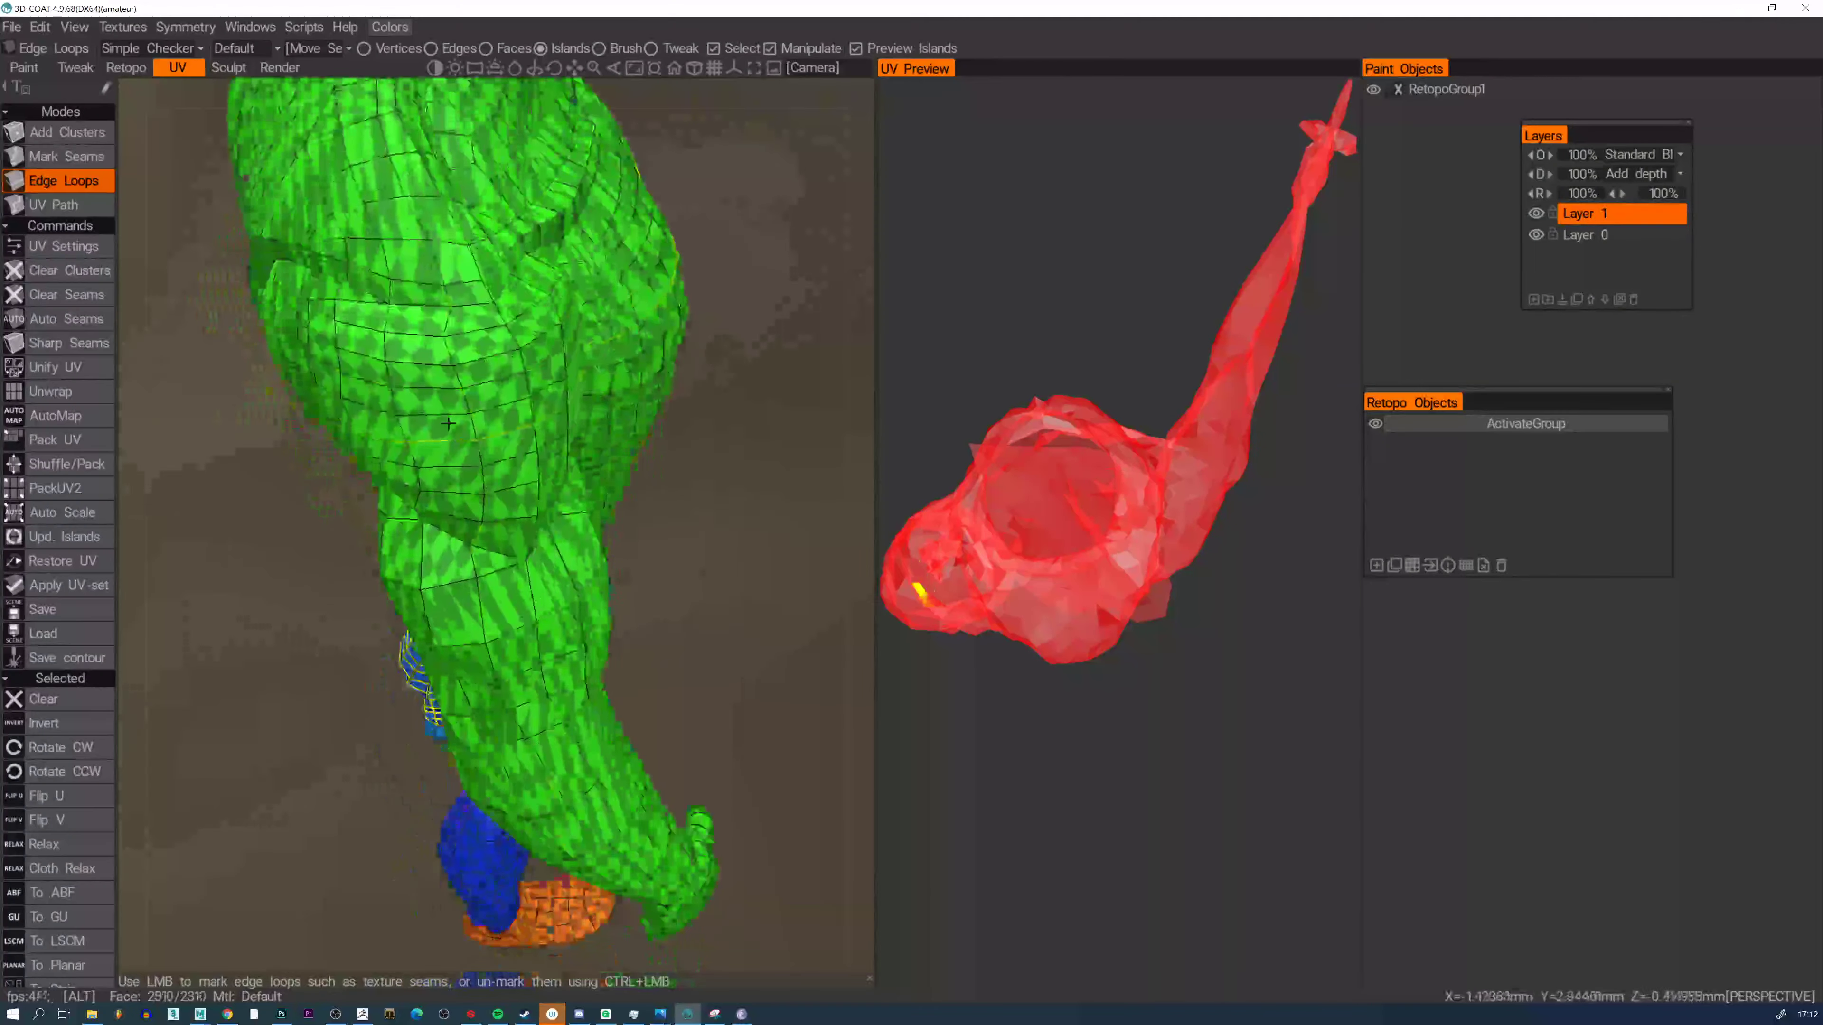
pyautogui.keyDown('alt'); pyautogui.moveTo(442, 310); pyautogui.dragTo(436, 277); pyautogui.keyUp('alt')
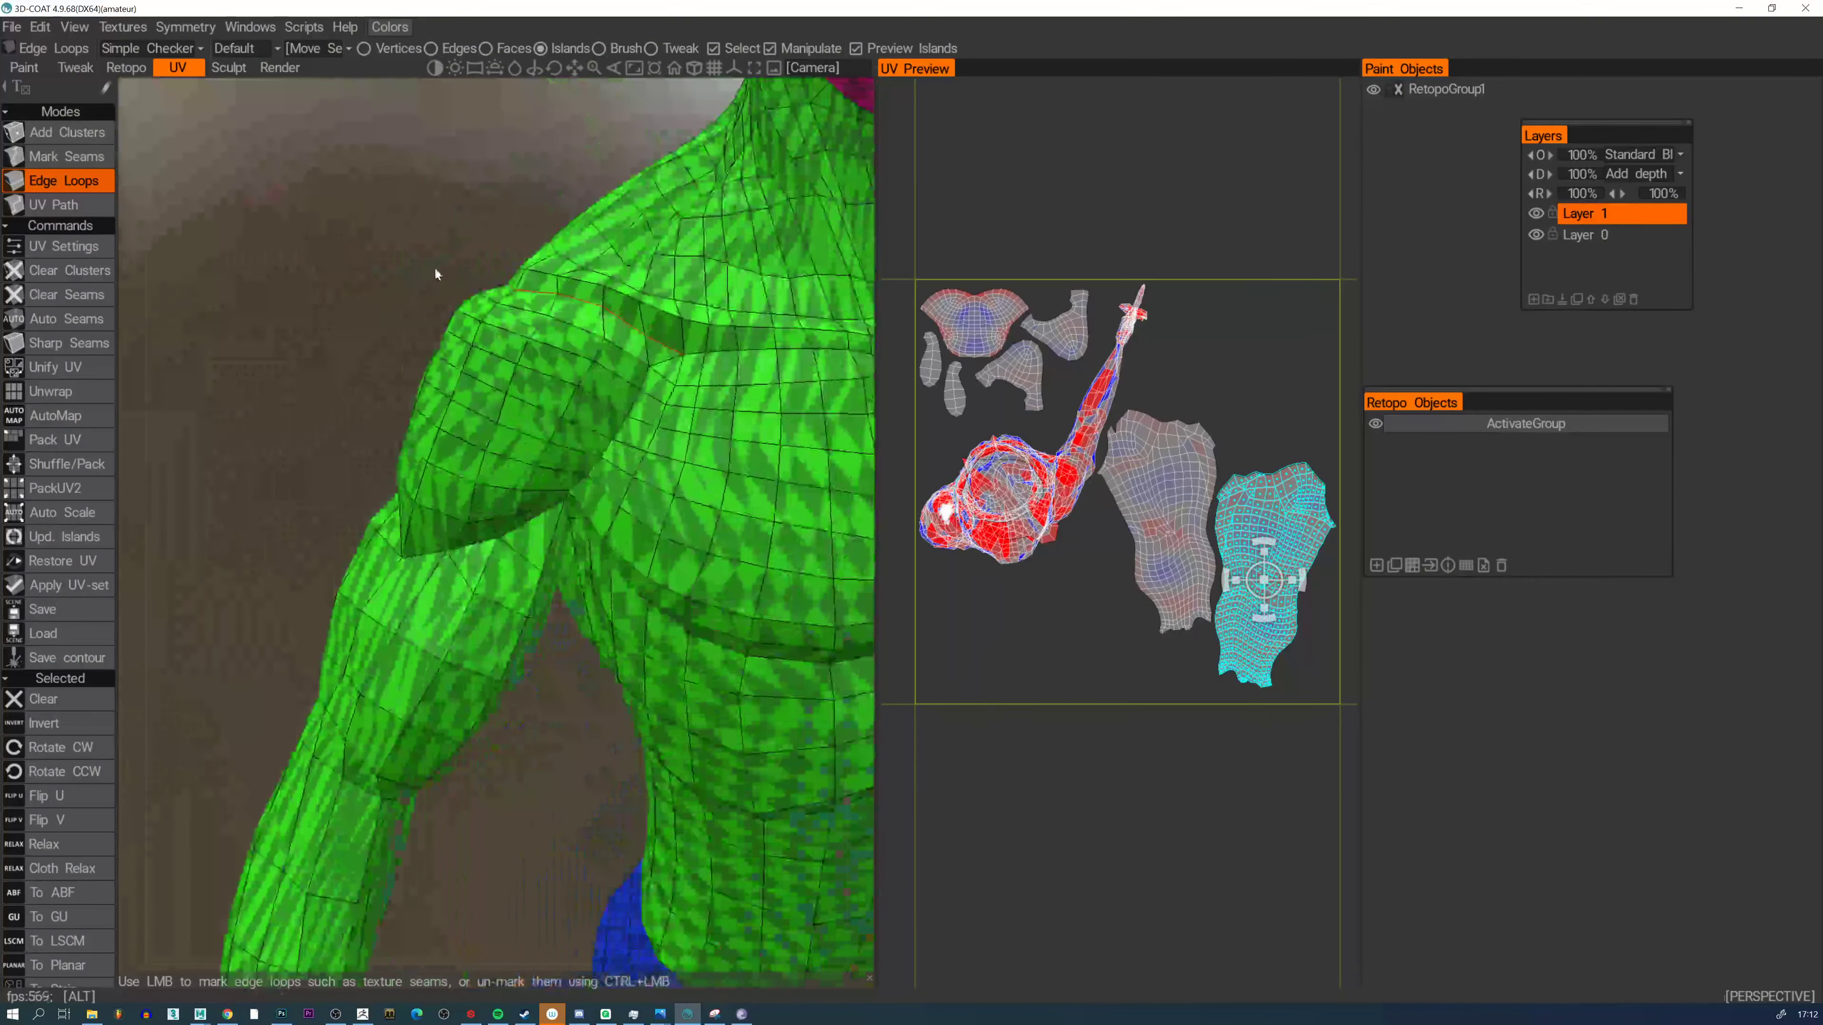
pyautogui.scroll(2, 436, 276)
pyautogui.click(648, 380)
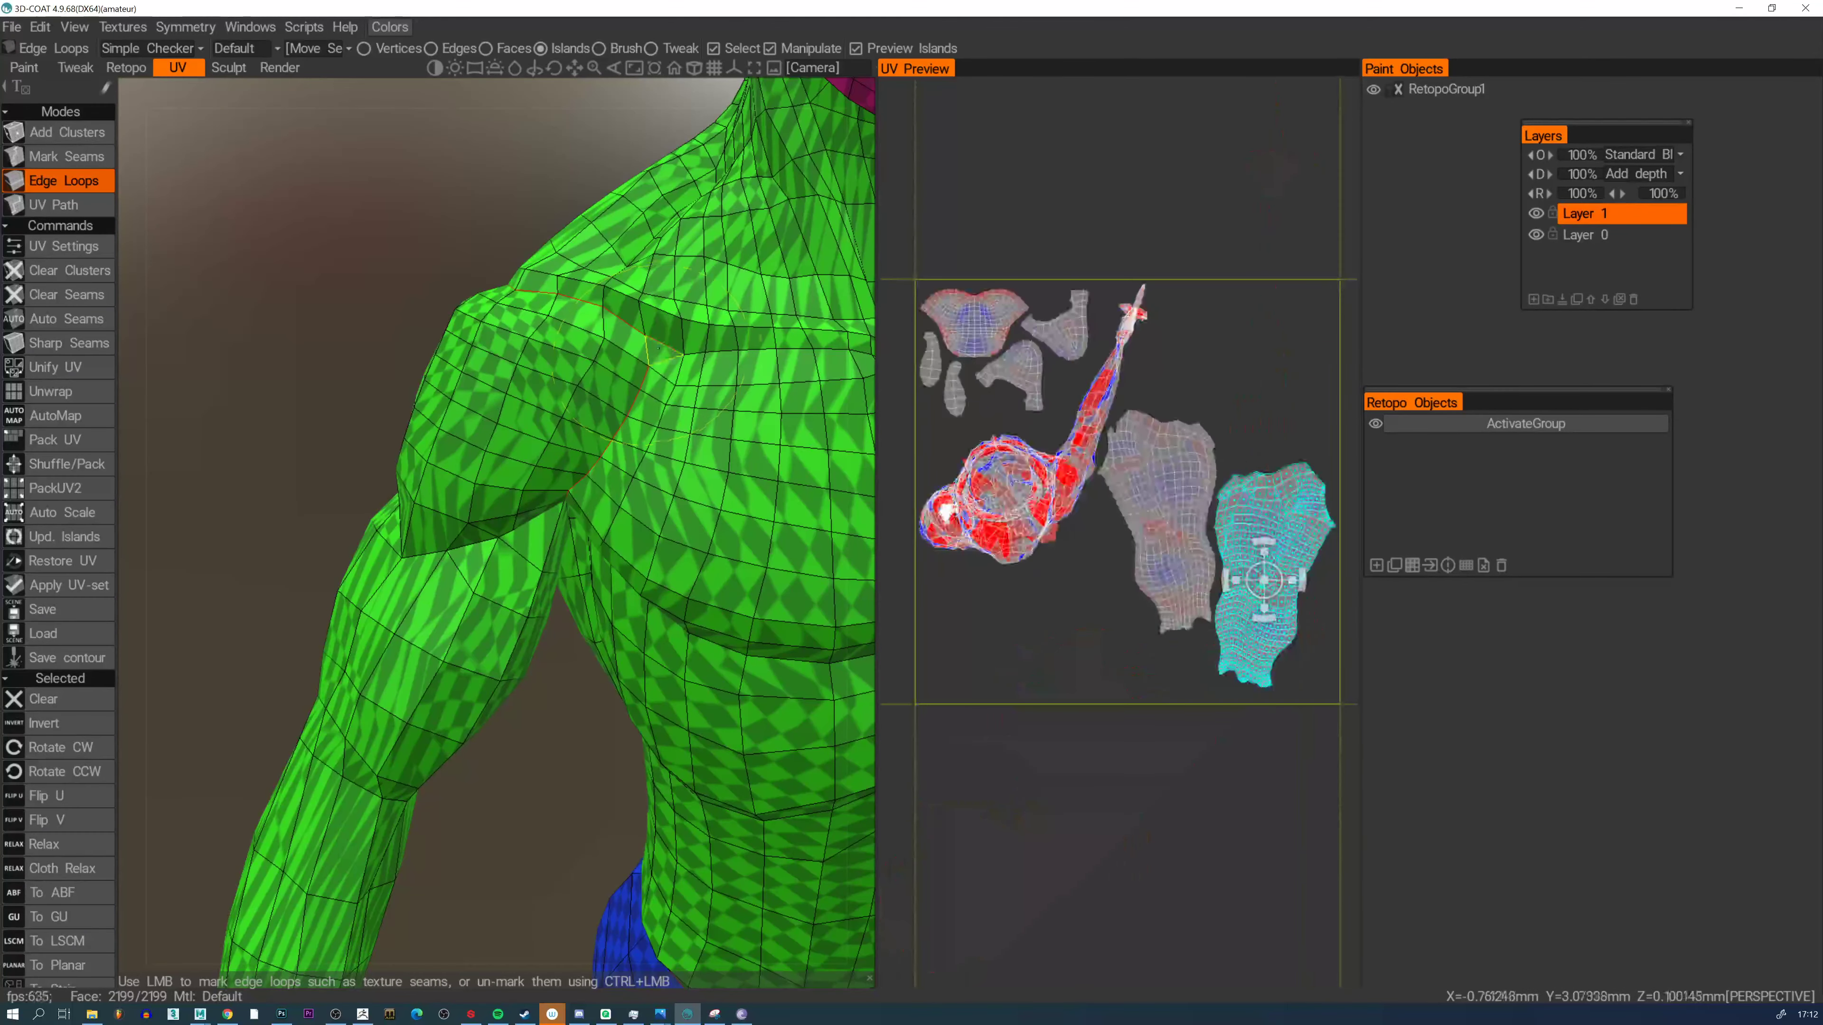
# Continue the right shoulder seam through the edges deep inside the armpit
pyautogui.keyDown('alt'); pyautogui.moveTo(648, 381); pyautogui.dragTo(557, 435); pyautogui.keyUp('alt')
pyautogui.scroll(3, 557, 436)
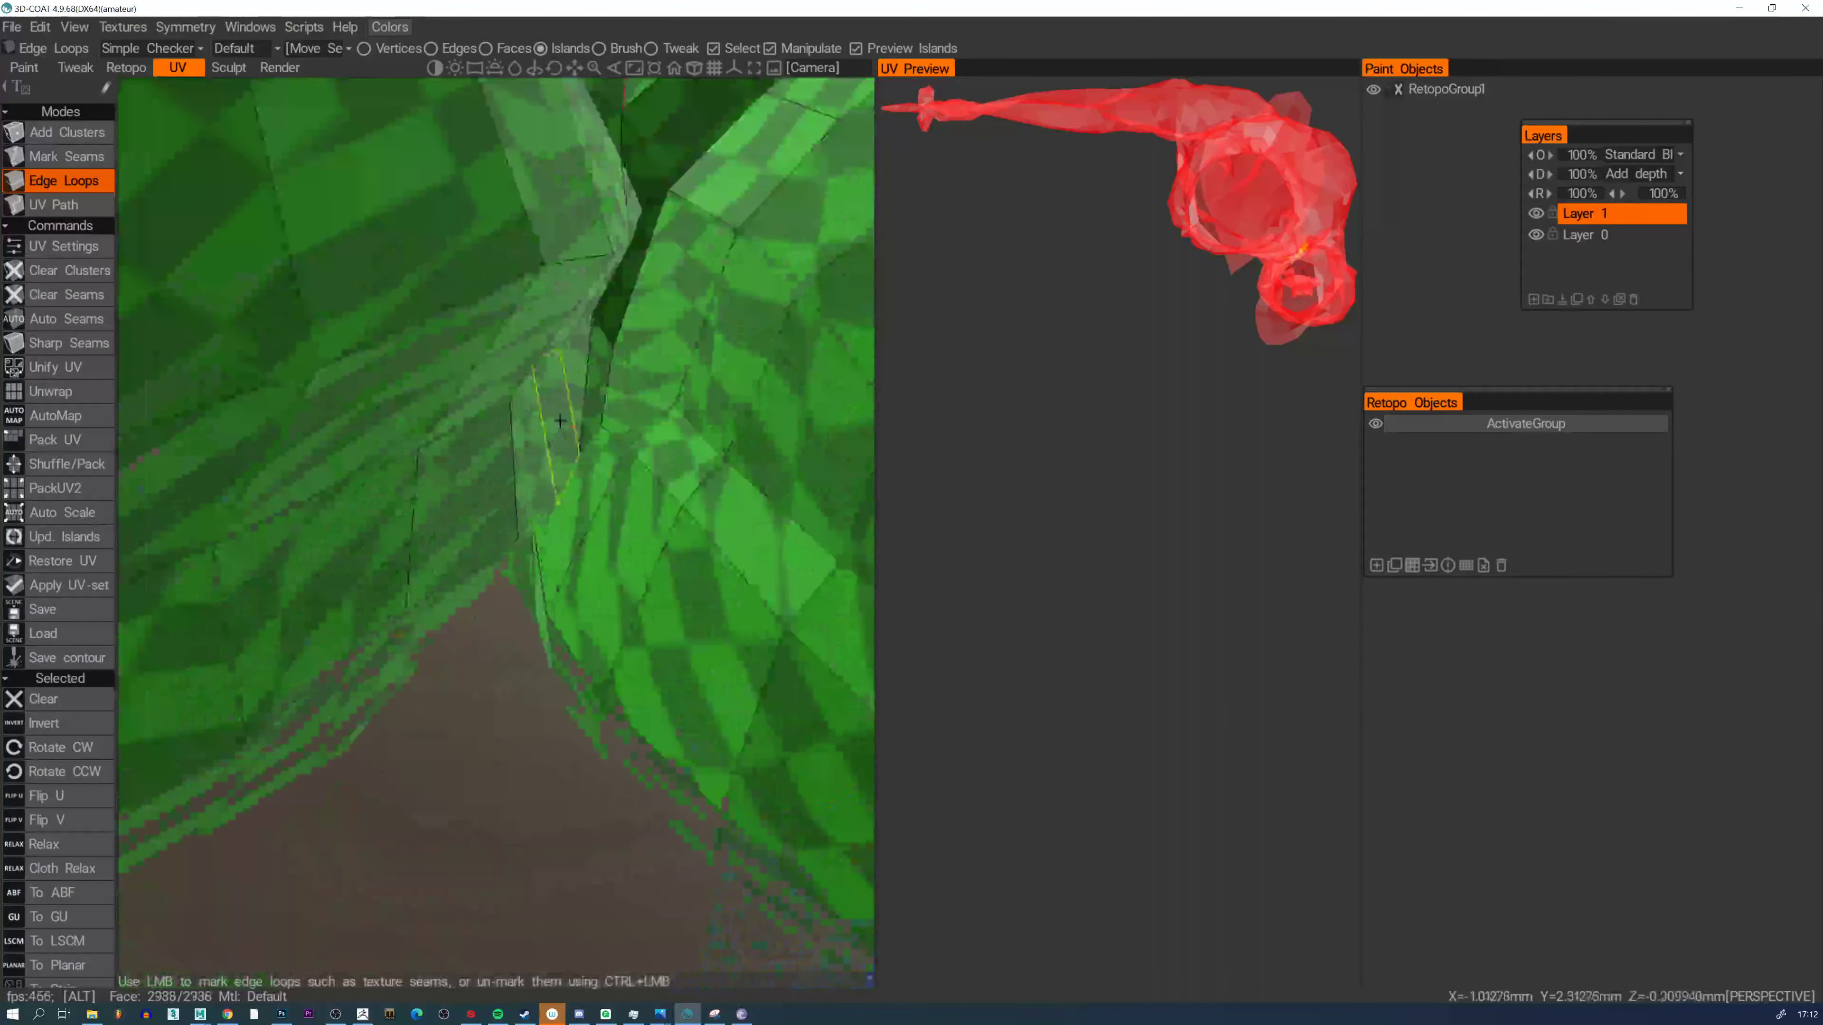
pyautogui.keyDown('alt'); pyautogui.moveTo(574, 280); pyautogui.dragTo(538, 215); pyautogui.keyUp('alt')
pyautogui.click(560, 287)
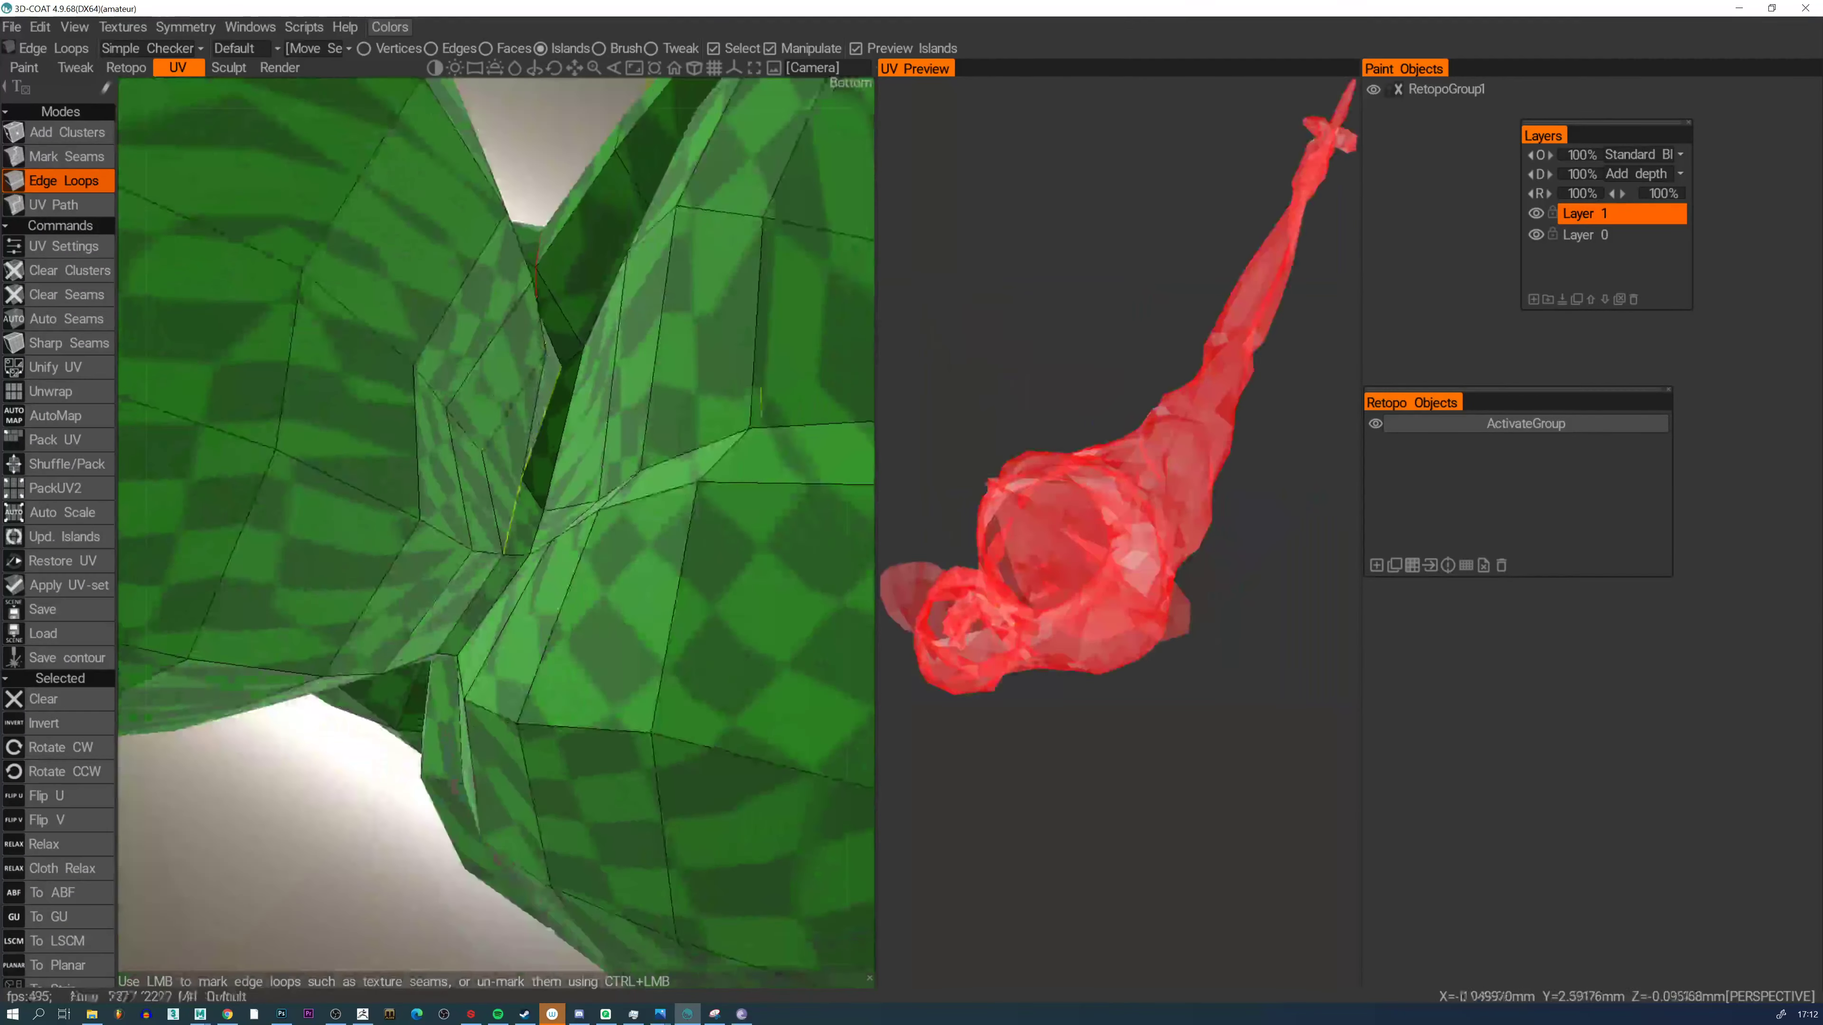
pyautogui.click(552, 395)
pyautogui.keyDown('alt'); pyautogui.moveTo(552, 395); pyautogui.dragTo(653, 385); pyautogui.keyUp('alt')
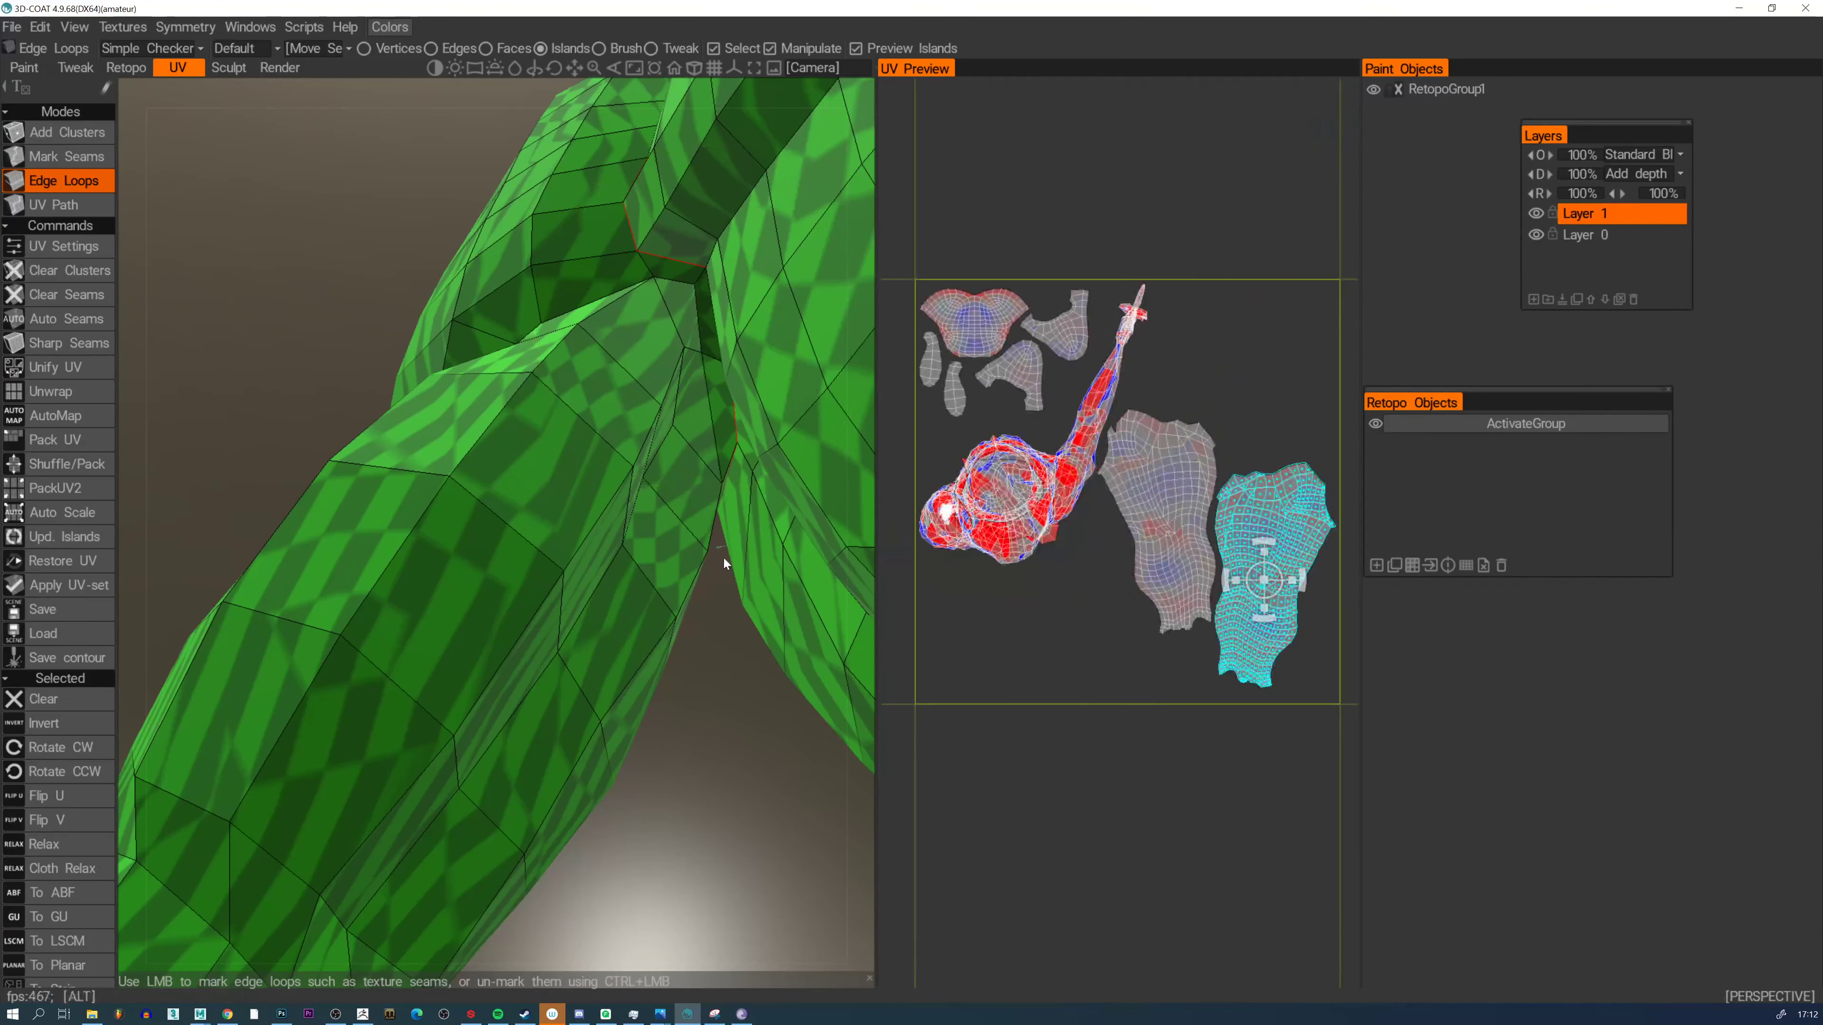
# Close the shoulder seam up the back of the right shoulder to split off the arm, and unmark the stray edges on the upper back
pyautogui.keyDown('alt'); pyautogui.moveTo(725, 565); pyautogui.dragTo(883, 419); pyautogui.keyUp('alt')
pyautogui.keyDown('alt'); pyautogui.moveTo(692, 497); pyautogui.dragTo(675, 516); pyautogui.keyUp('alt')
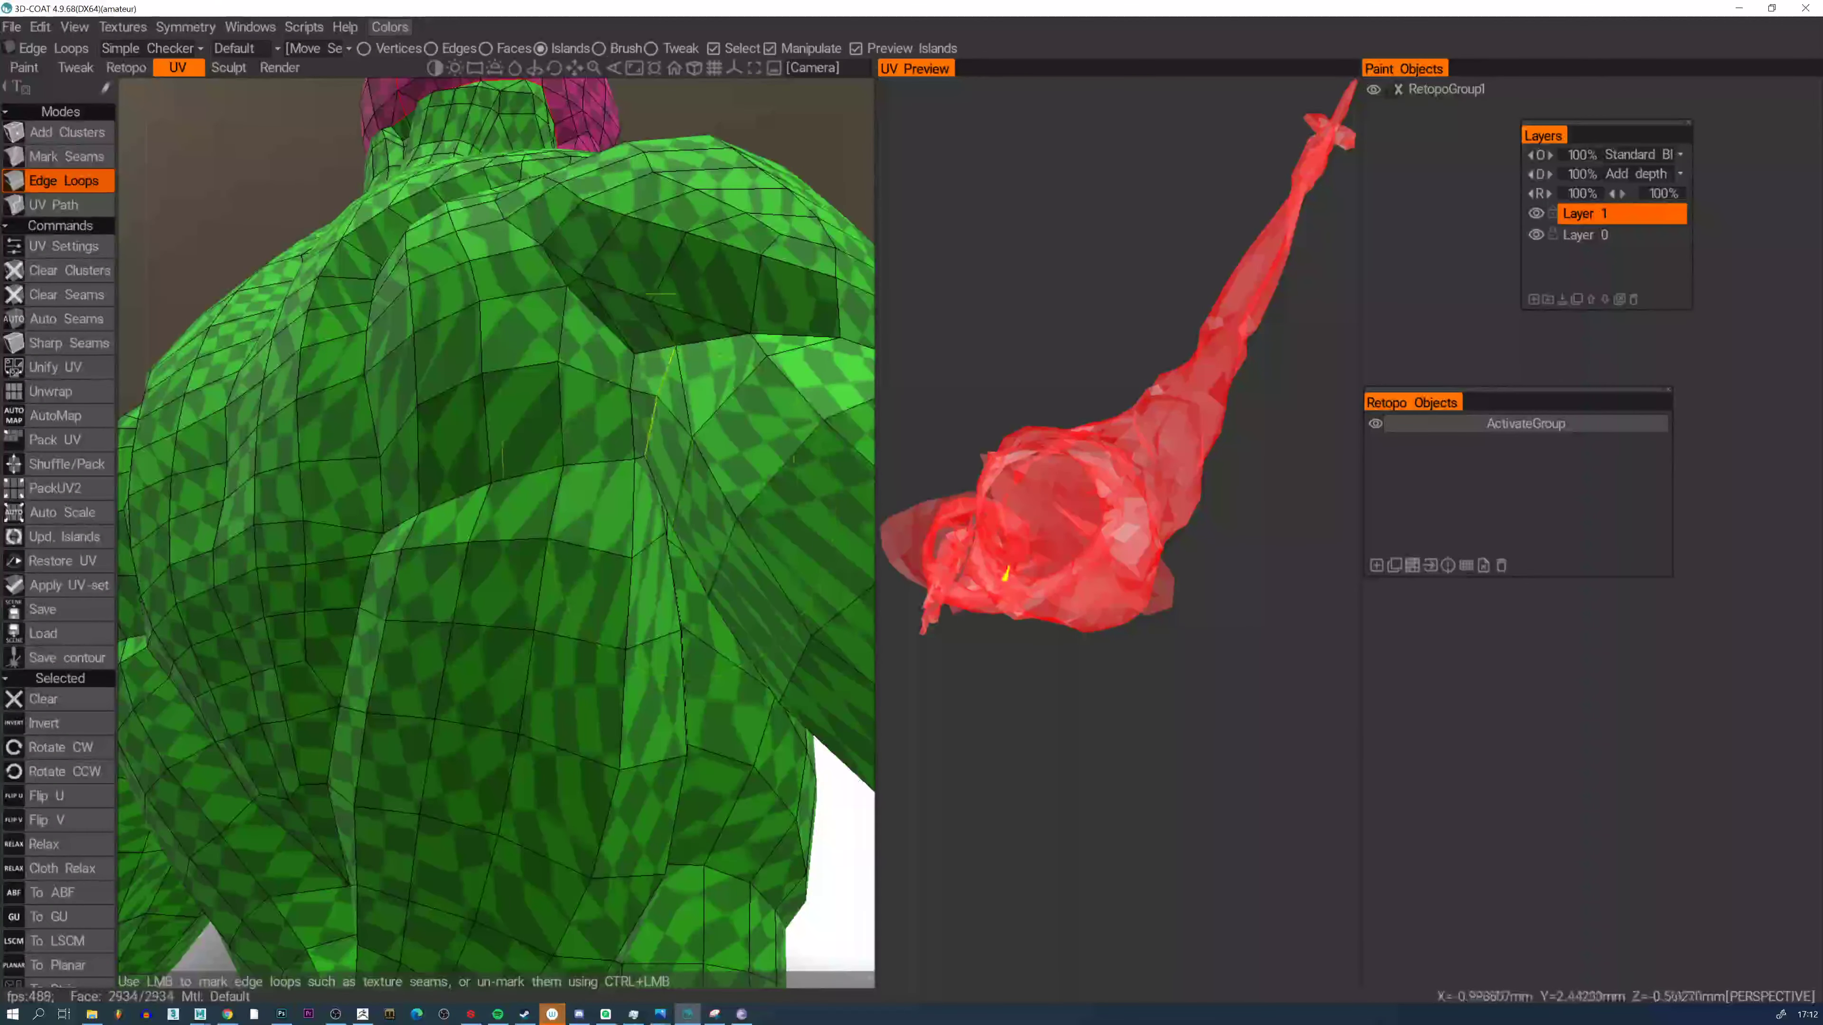
pyautogui.keyDown('alt'); pyautogui.moveTo(594, 317); pyautogui.dragTo(560, 301); pyautogui.keyUp('alt')
pyautogui.keyDown('alt'); pyautogui.moveTo(559, 302); pyautogui.dragTo(603, 442, button='middle'); pyautogui.keyUp('alt')
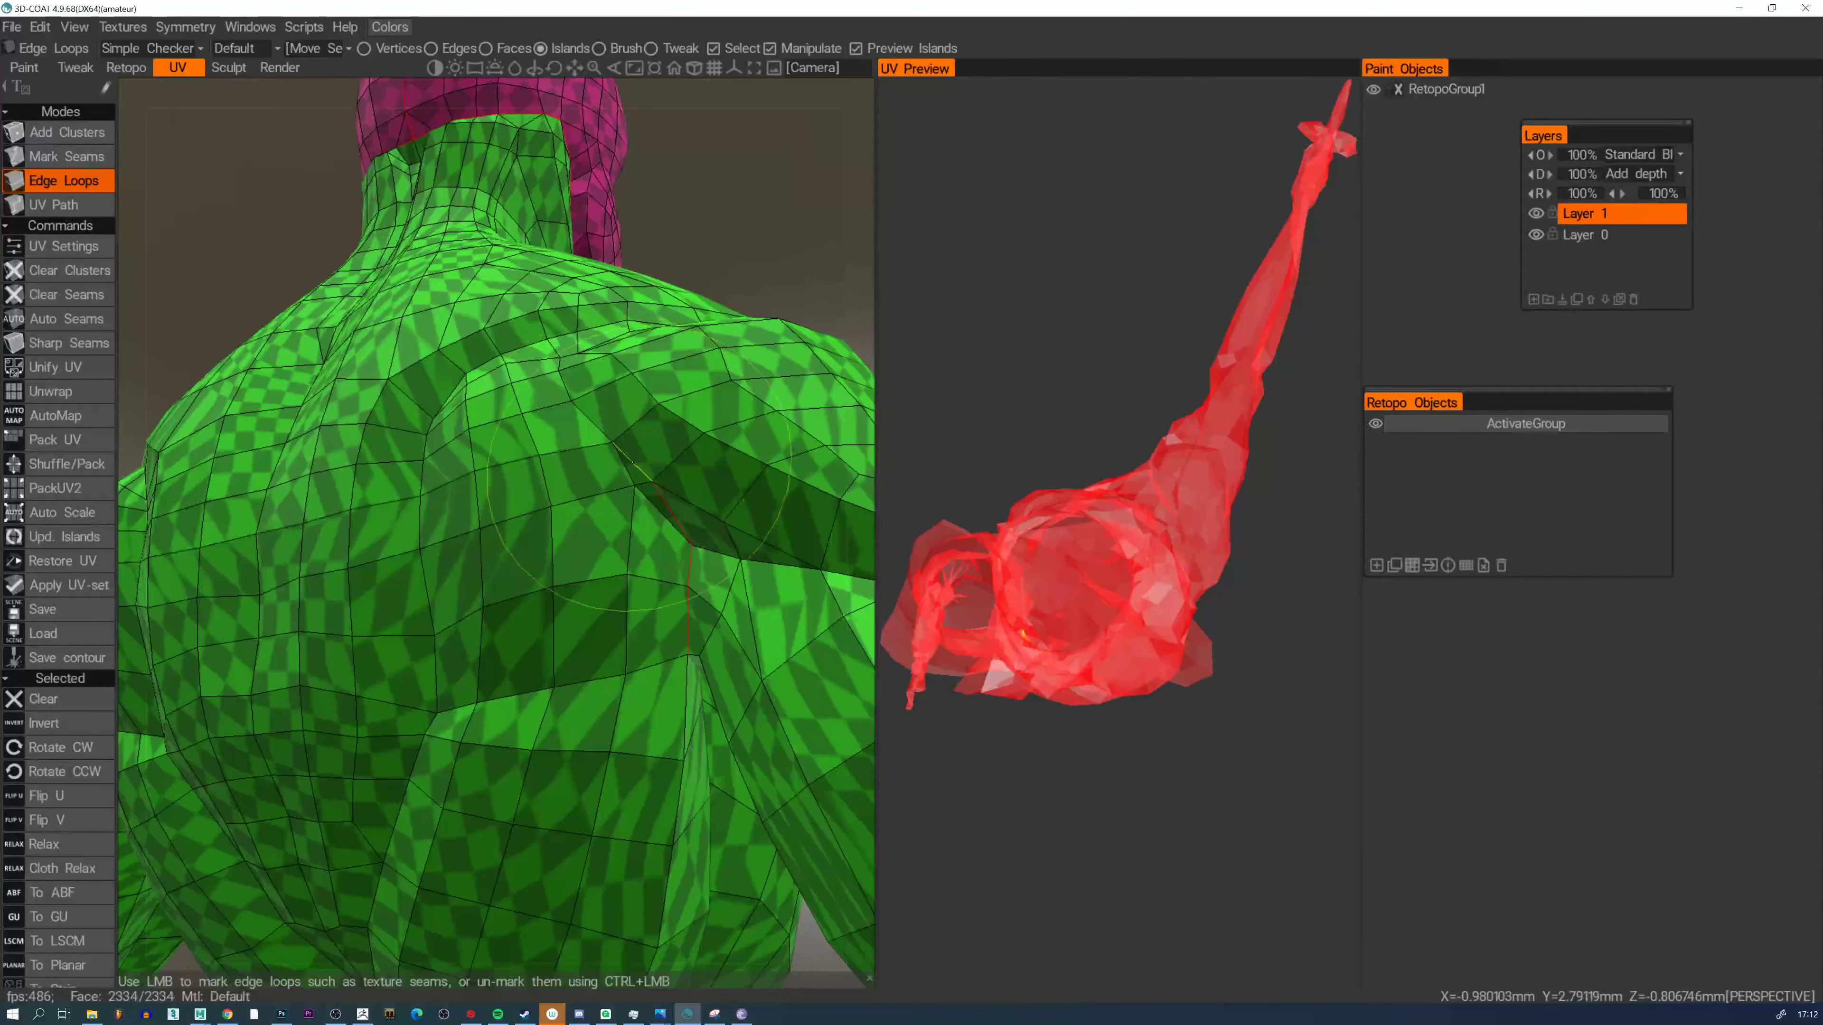
pyautogui.keyDown('alt'); pyautogui.moveTo(637, 517); pyautogui.dragTo(620, 513); pyautogui.keyUp('alt')
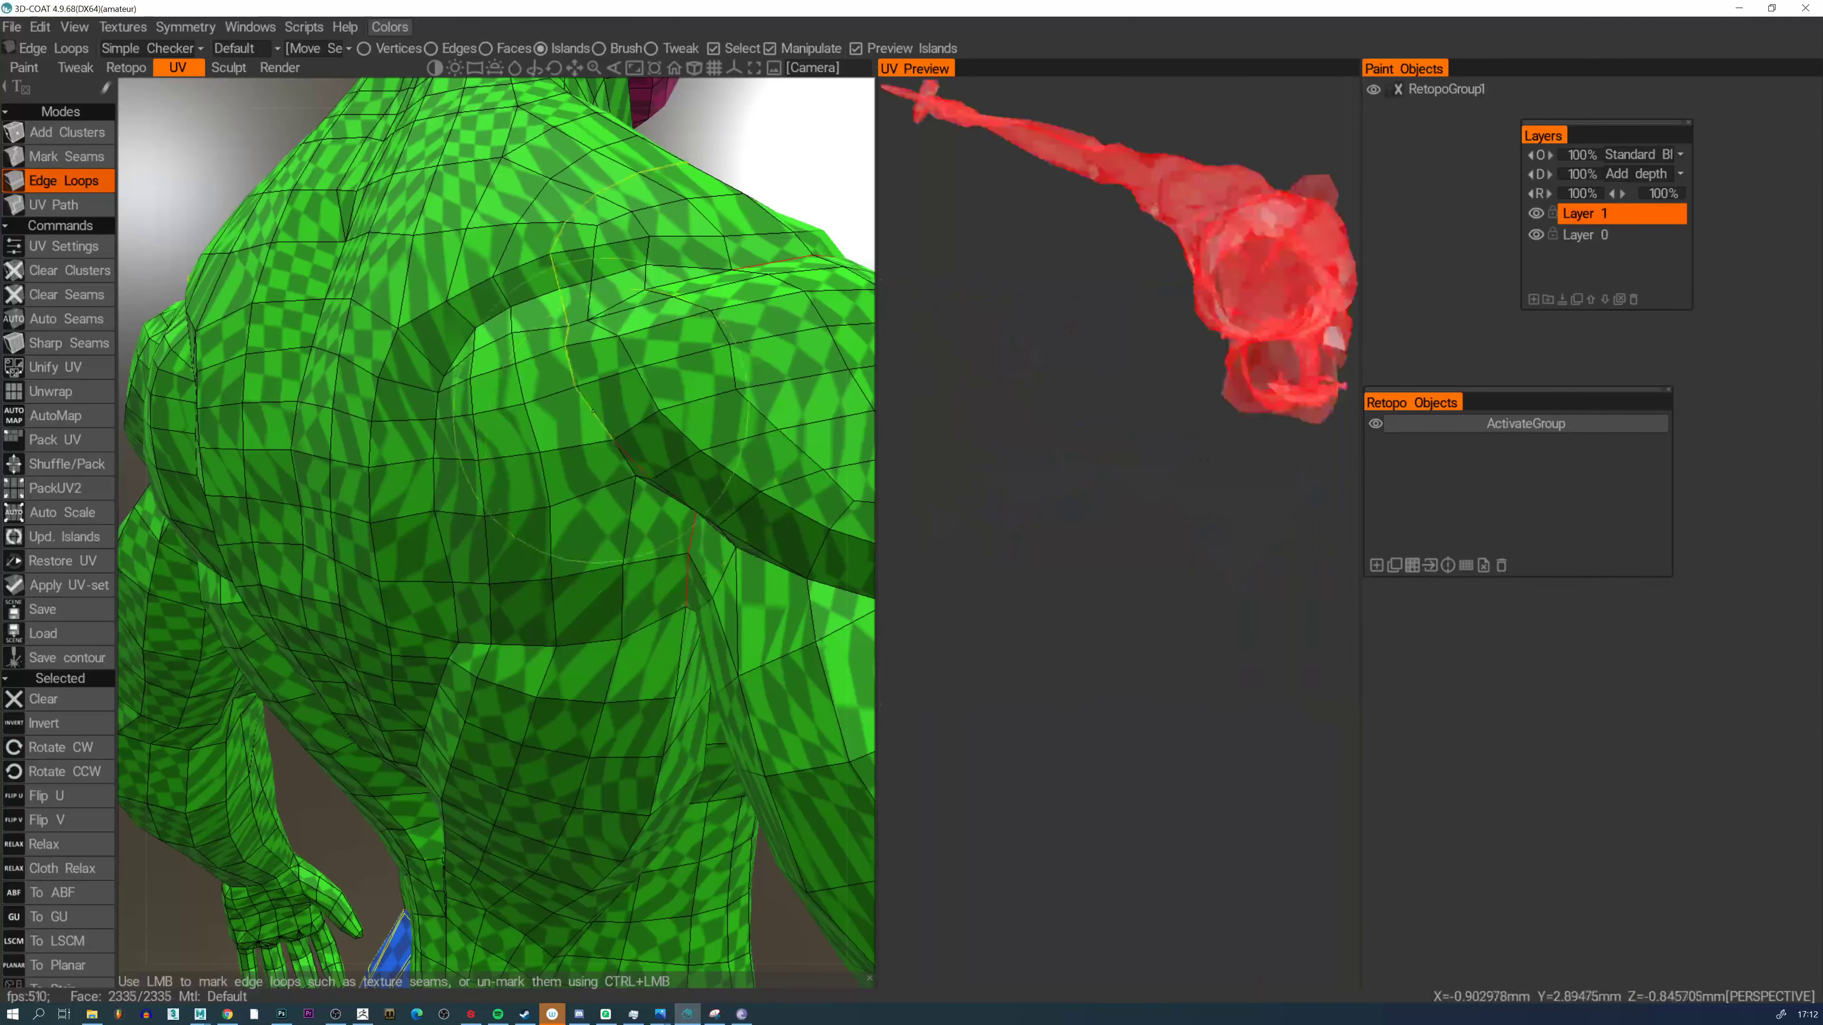
pyautogui.keyDown('ctrl'); pyautogui.click(562, 287); pyautogui.keyUp('ctrl')
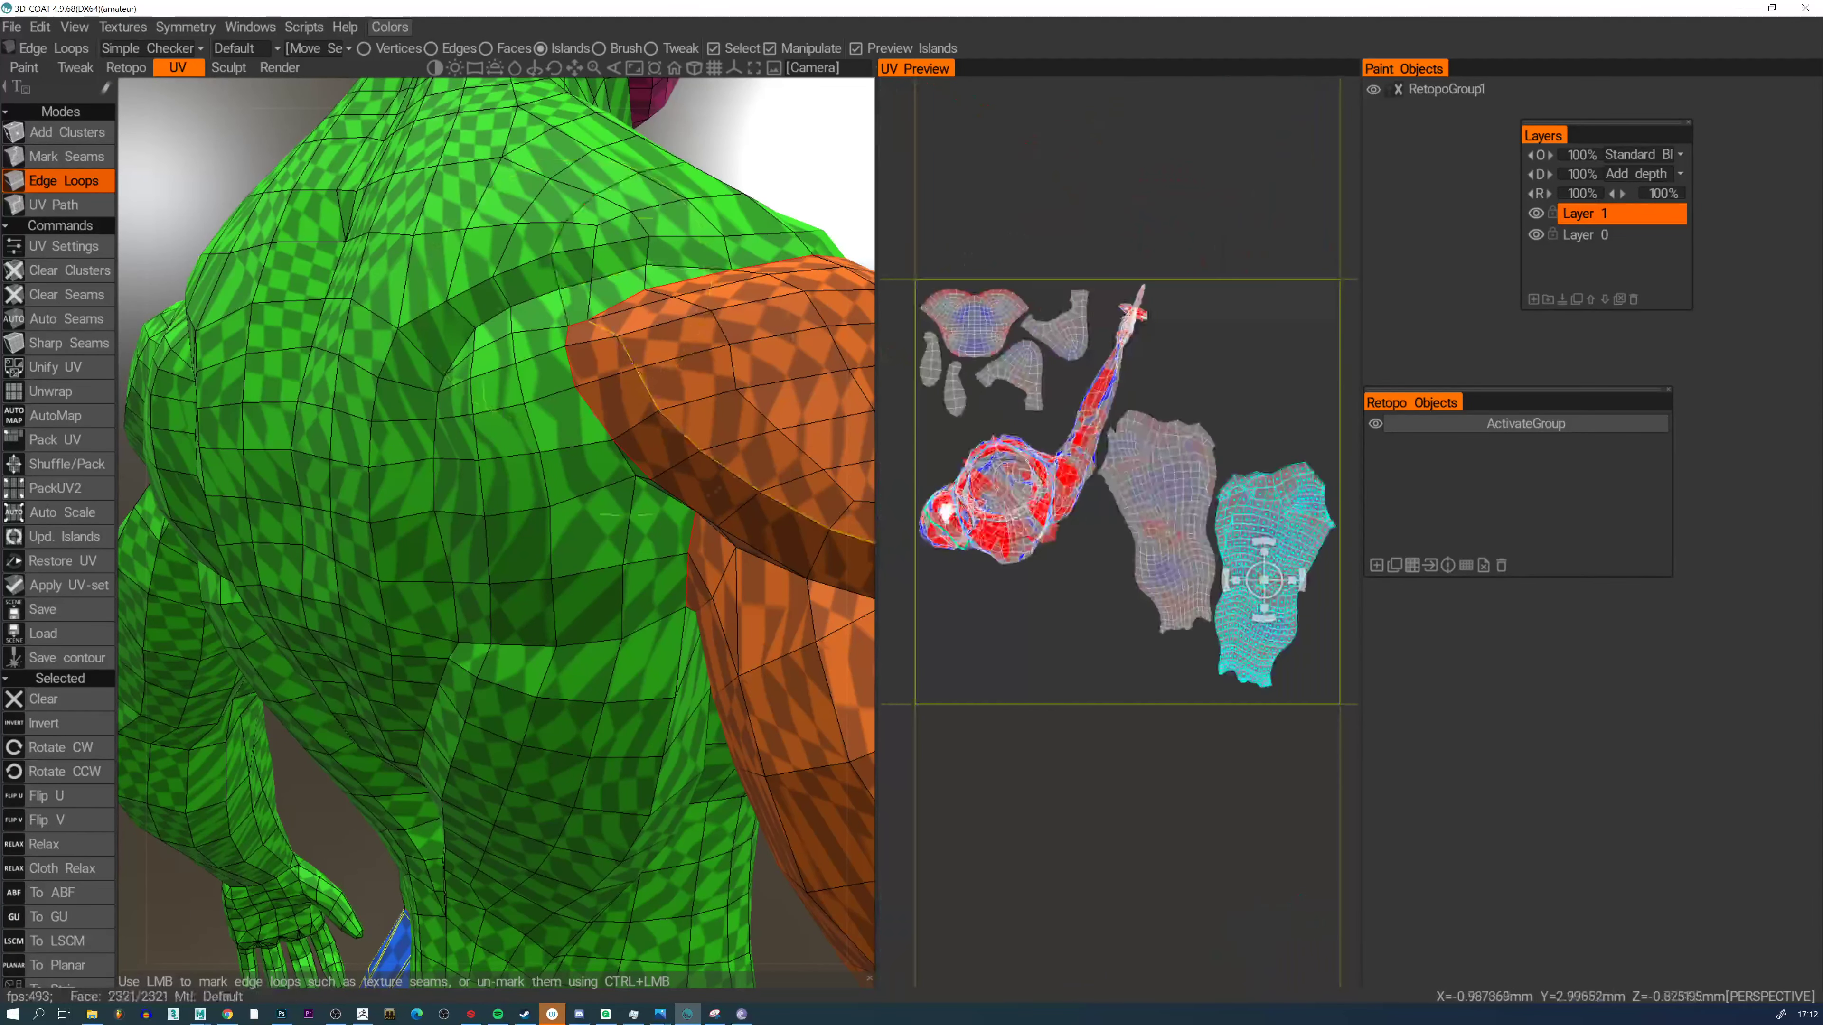
# Try a vertical edge loop seam down the chest and abdomen, and unmark it
pyautogui.keyDown('alt'); pyautogui.moveTo(747, 531); pyautogui.dragTo(640, 586); pyautogui.keyUp('alt')
pyautogui.keyDown('alt'); pyautogui.moveTo(640, 586); pyautogui.dragTo(710, 564, button='right'); pyautogui.keyUp('alt')
pyautogui.keyDown('alt'); pyautogui.moveTo(709, 564); pyautogui.dragTo(336, 520); pyautogui.keyUp('alt')
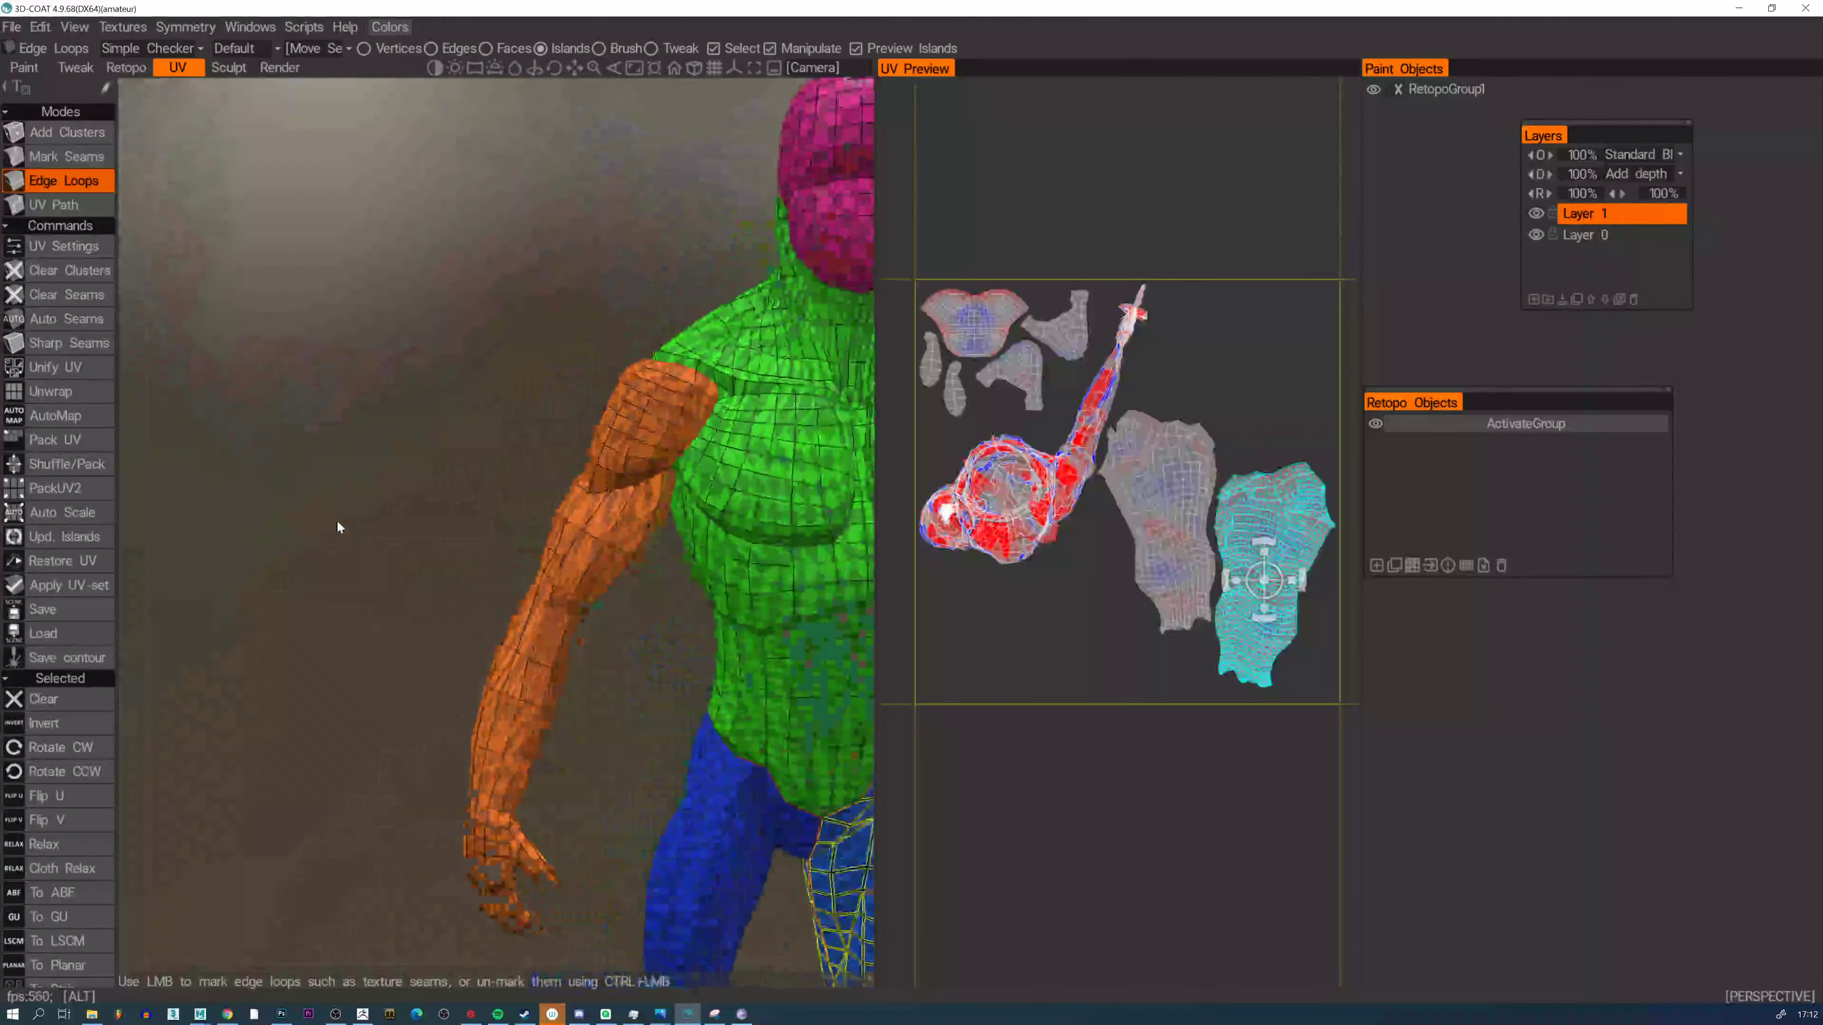
pyautogui.keyDown('alt'); pyautogui.moveTo(610, 472); pyautogui.dragTo(522, 469, button='middle'); pyautogui.keyUp('alt')
pyautogui.keyDown('alt'); pyautogui.moveTo(521, 469); pyautogui.dragTo(617, 464, button='right'); pyautogui.keyUp('alt')
pyautogui.keyDown('alt'); pyautogui.moveTo(792, 451); pyautogui.dragTo(503, 444); pyautogui.keyUp('alt')
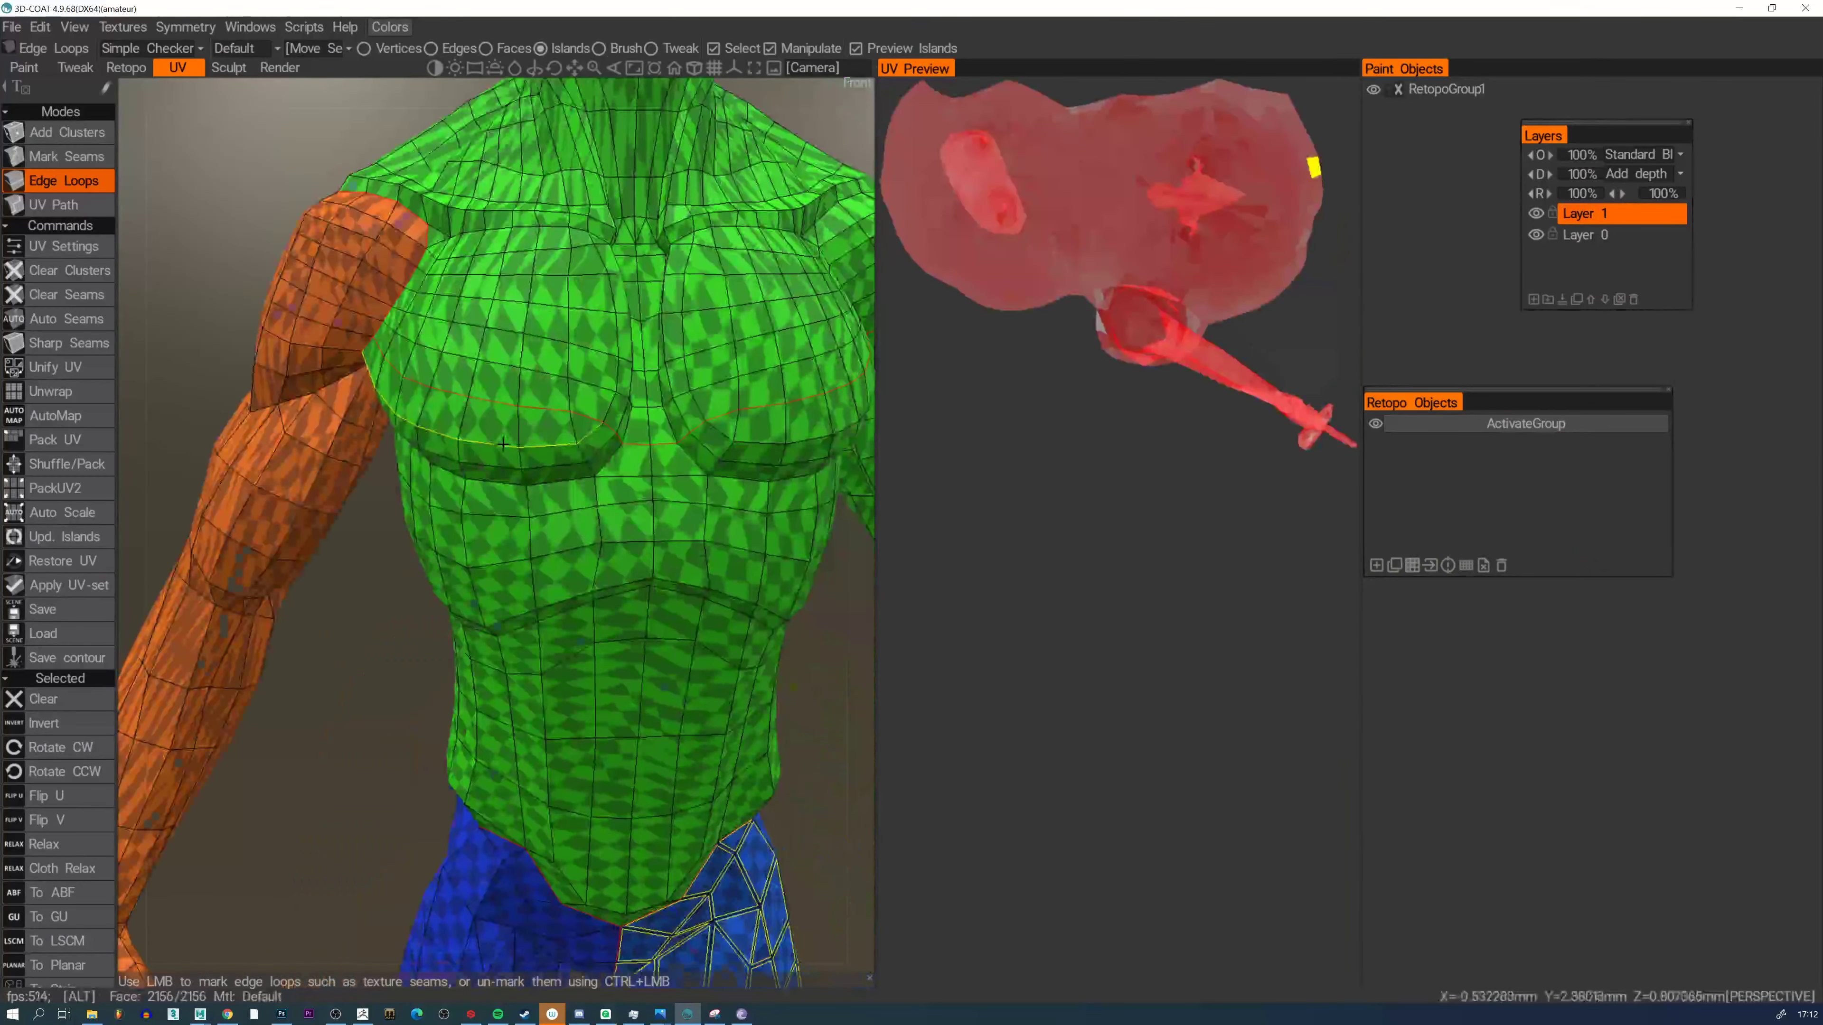
pyautogui.click(529, 407)
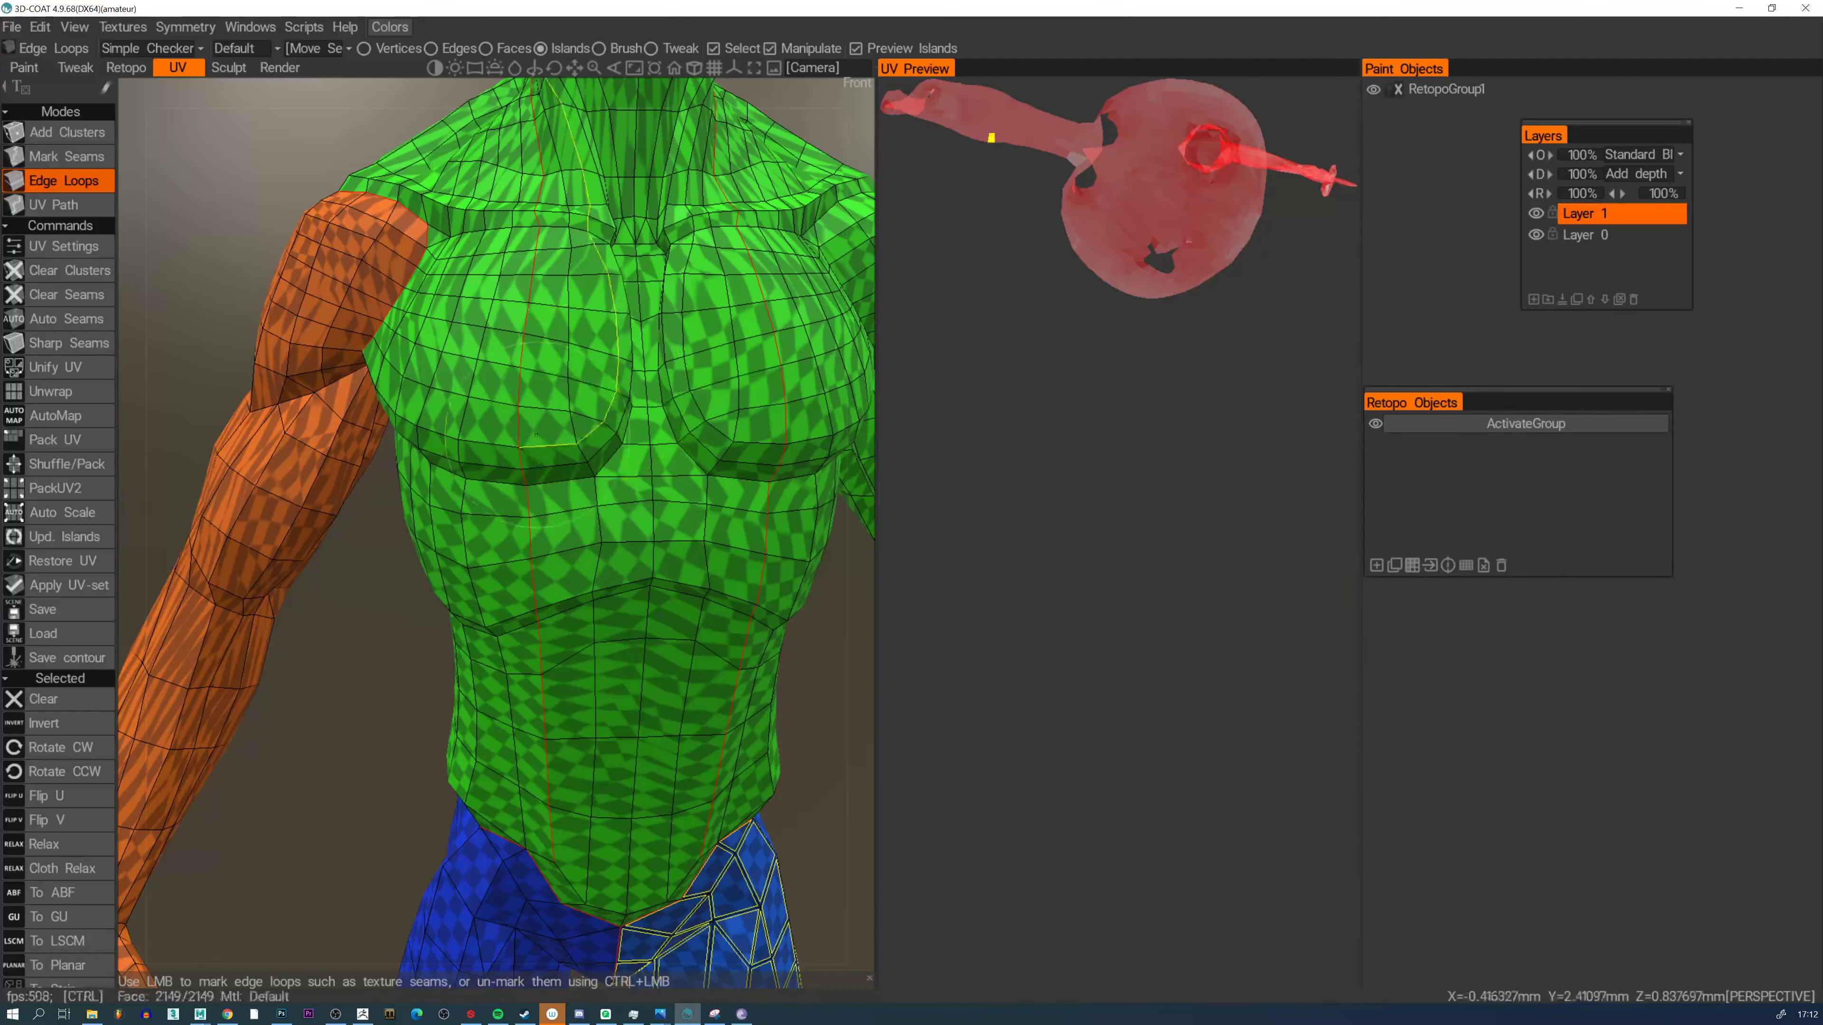
pyautogui.keyDown('ctrl'); pyautogui.click(522, 394); pyautogui.keyUp('ctrl')
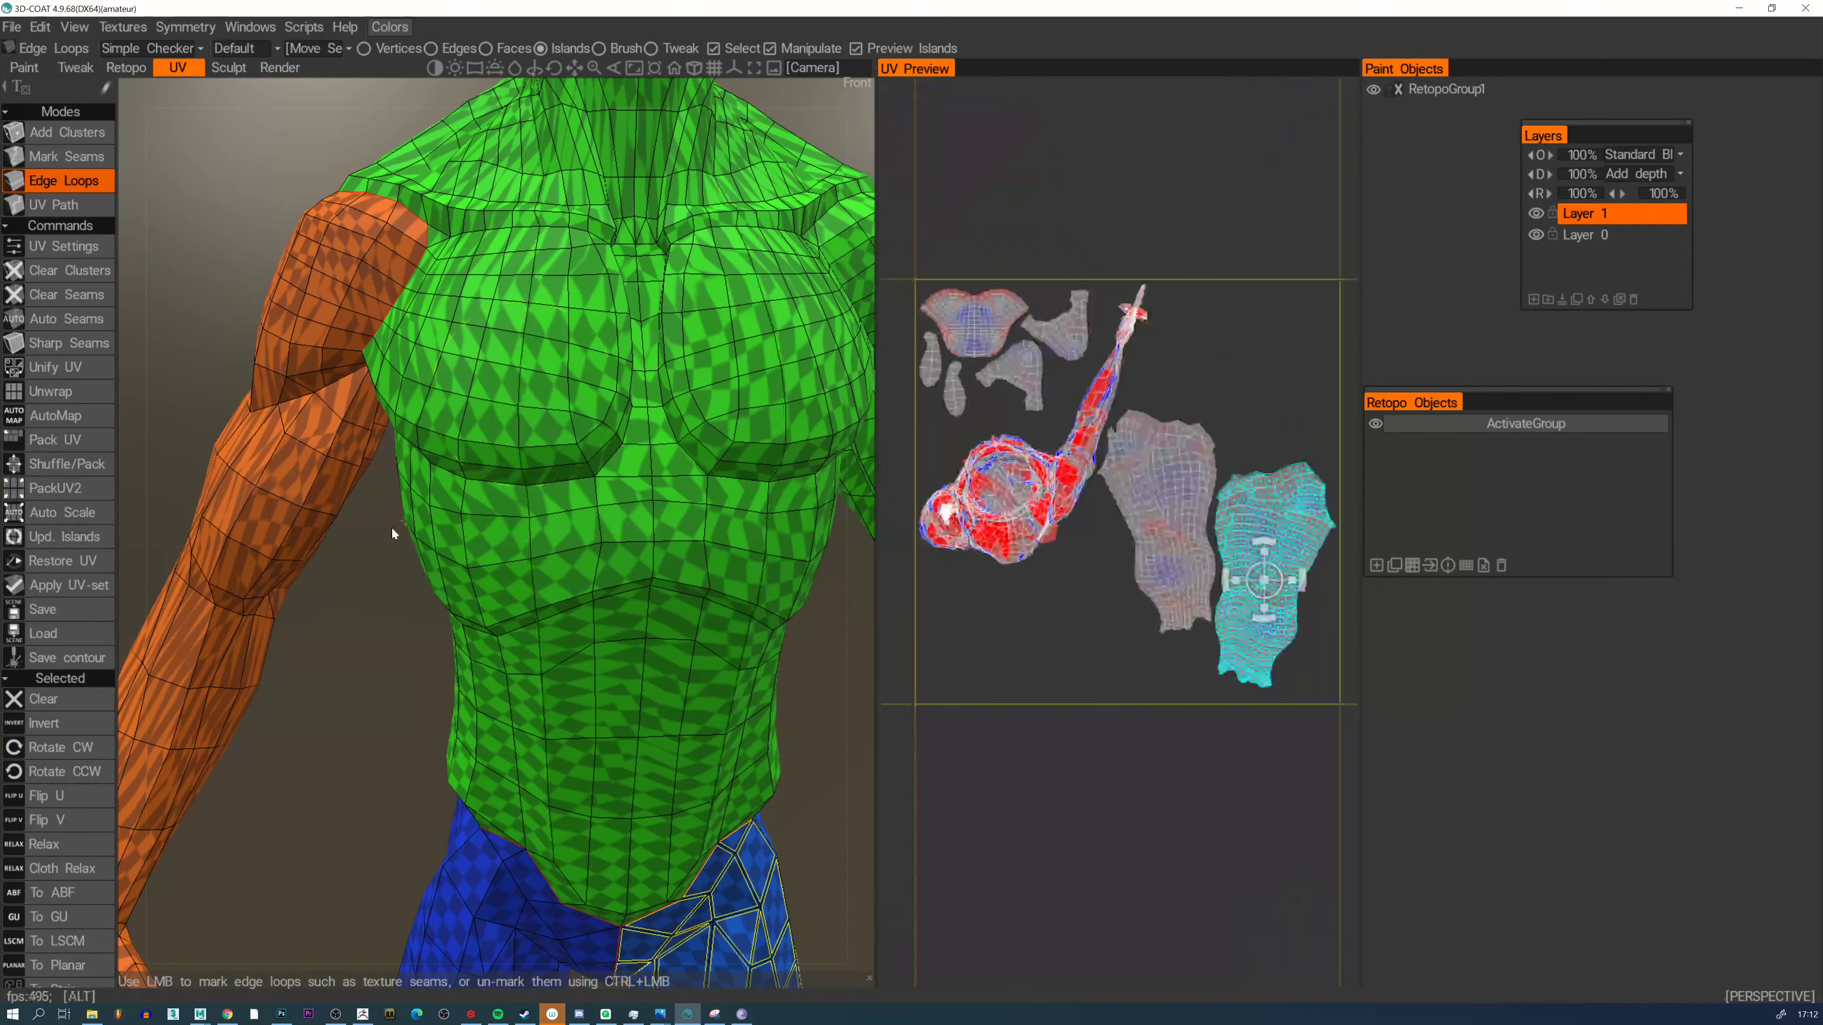
# Mark an edge loop seam around the right wrist to split the hand from the arm
pyautogui.keyDown('alt'); pyautogui.moveTo(287, 682); pyautogui.dragTo(573, 465, button='middle'); pyautogui.keyUp('alt')
pyautogui.keyDown('alt'); pyautogui.moveTo(572, 465); pyautogui.dragTo(558, 557, button='right'); pyautogui.keyUp('alt')
pyautogui.keyDown('alt'); pyautogui.moveTo(704, 535); pyautogui.dragTo(530, 526); pyautogui.keyUp('alt')
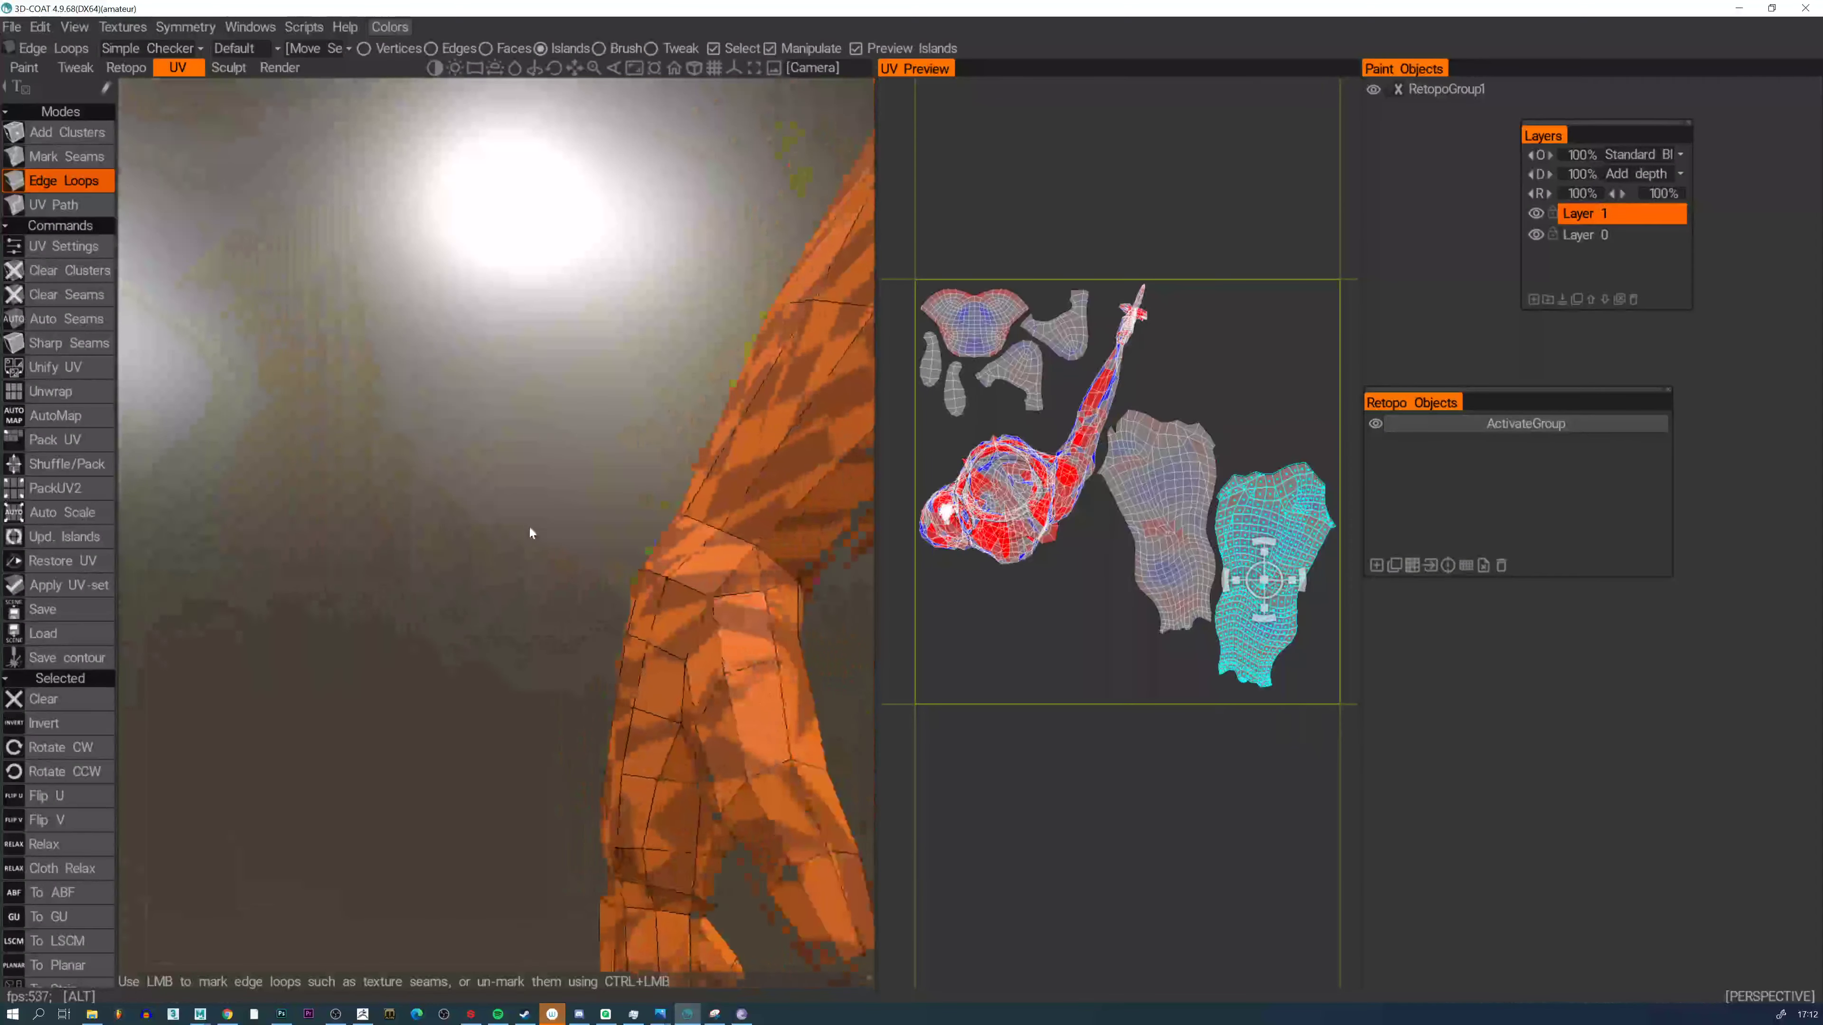
pyautogui.keyDown('alt'); pyautogui.moveTo(854, 574); pyautogui.dragTo(610, 552, button='middle'); pyautogui.keyUp('alt')
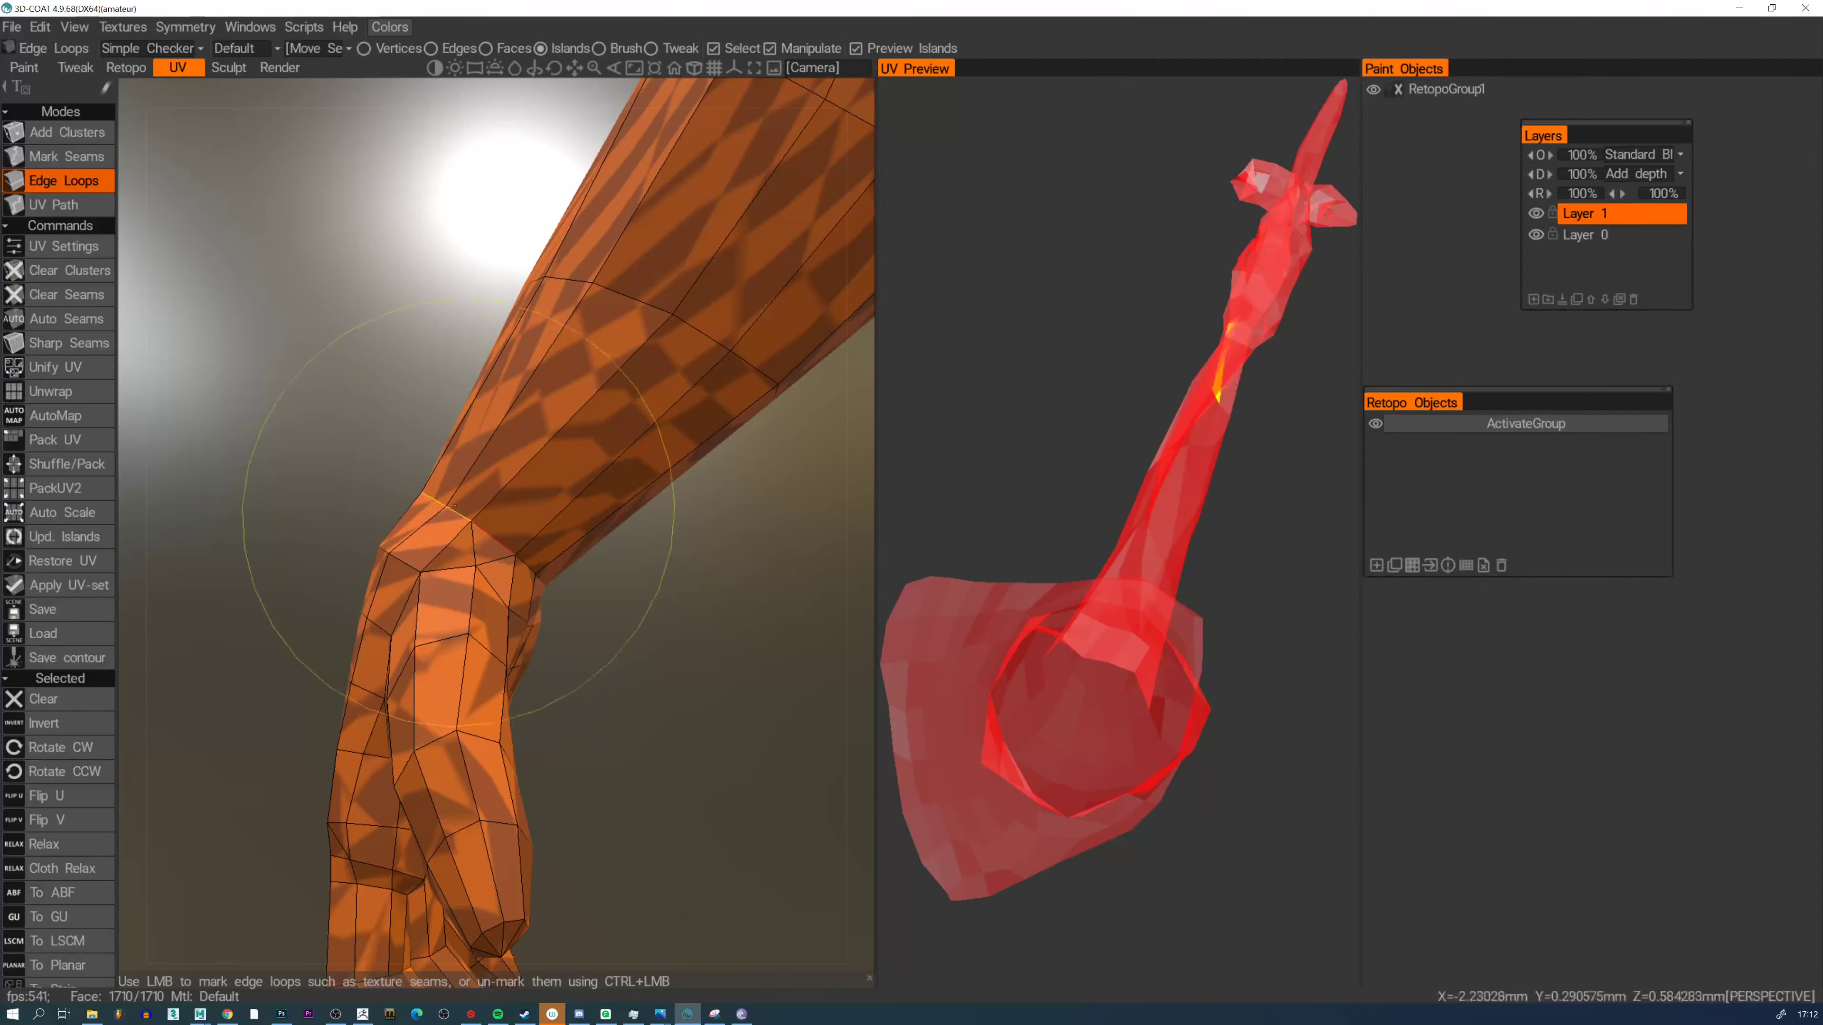
pyautogui.keyDown('alt'); pyautogui.moveTo(457, 507); pyautogui.dragTo(539, 535); pyautogui.keyUp('alt')
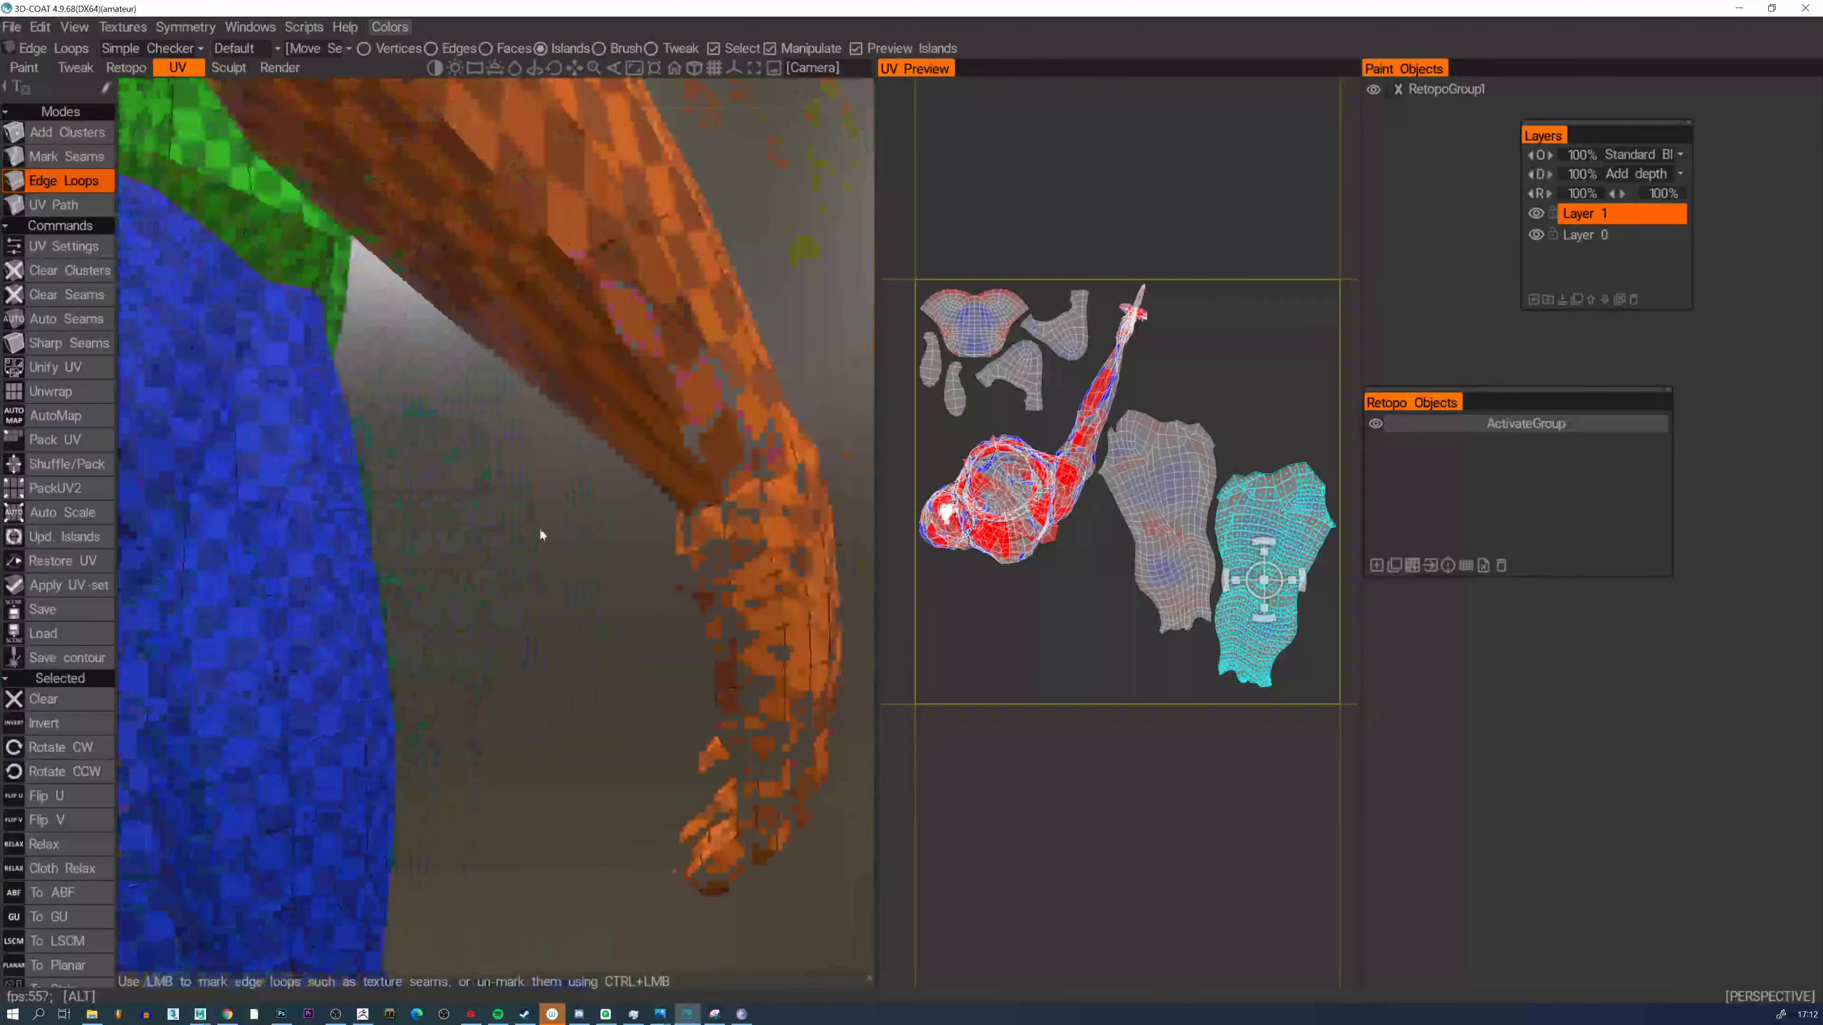
pyautogui.keyDown('alt'); pyautogui.moveTo(539, 535); pyautogui.dragTo(455, 587, button='middle'); pyautogui.keyUp('alt')
pyautogui.keyDown('alt'); pyautogui.moveTo(637, 540); pyautogui.dragTo(675, 541); pyautogui.keyUp('alt')
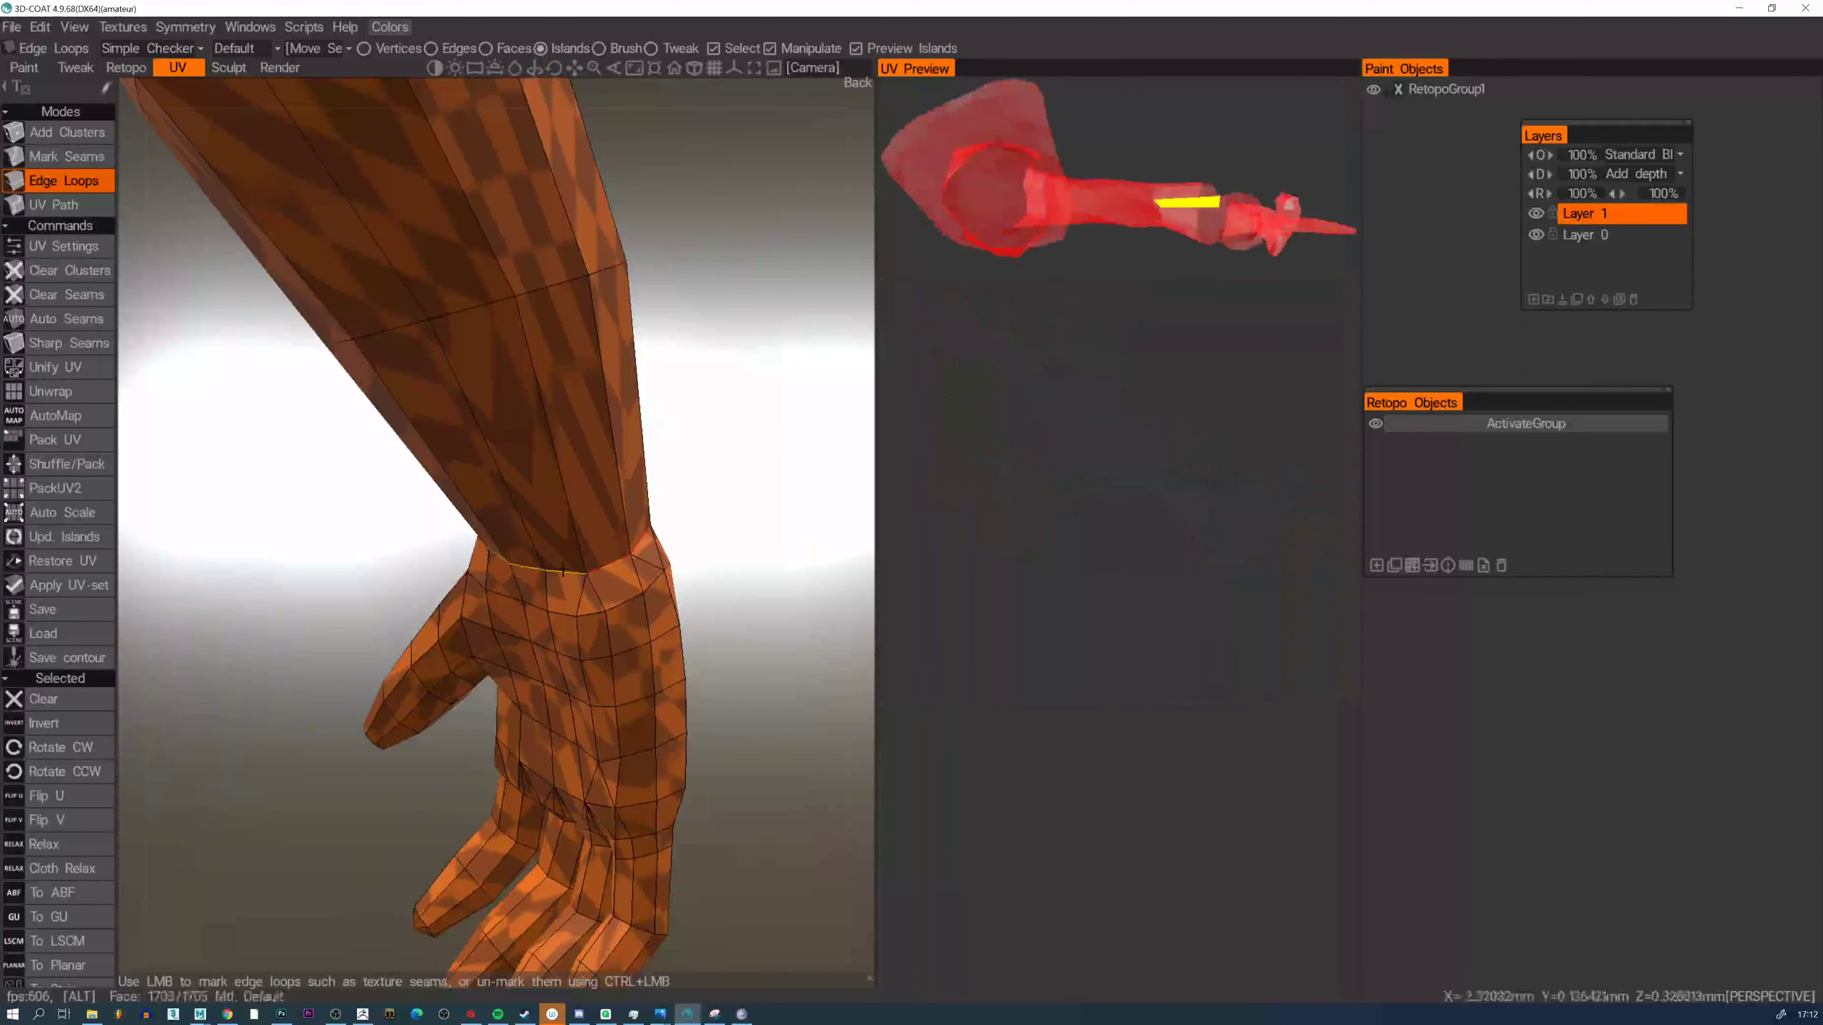
pyautogui.keyDown('alt'); pyautogui.moveTo(564, 571); pyautogui.dragTo(477, 537); pyautogui.keyUp('alt')
pyautogui.click(549, 563)
pyautogui.keyDown('alt'); pyautogui.moveTo(477, 537); pyautogui.dragTo(479, 623, button='middle'); pyautogui.keyUp('alt')
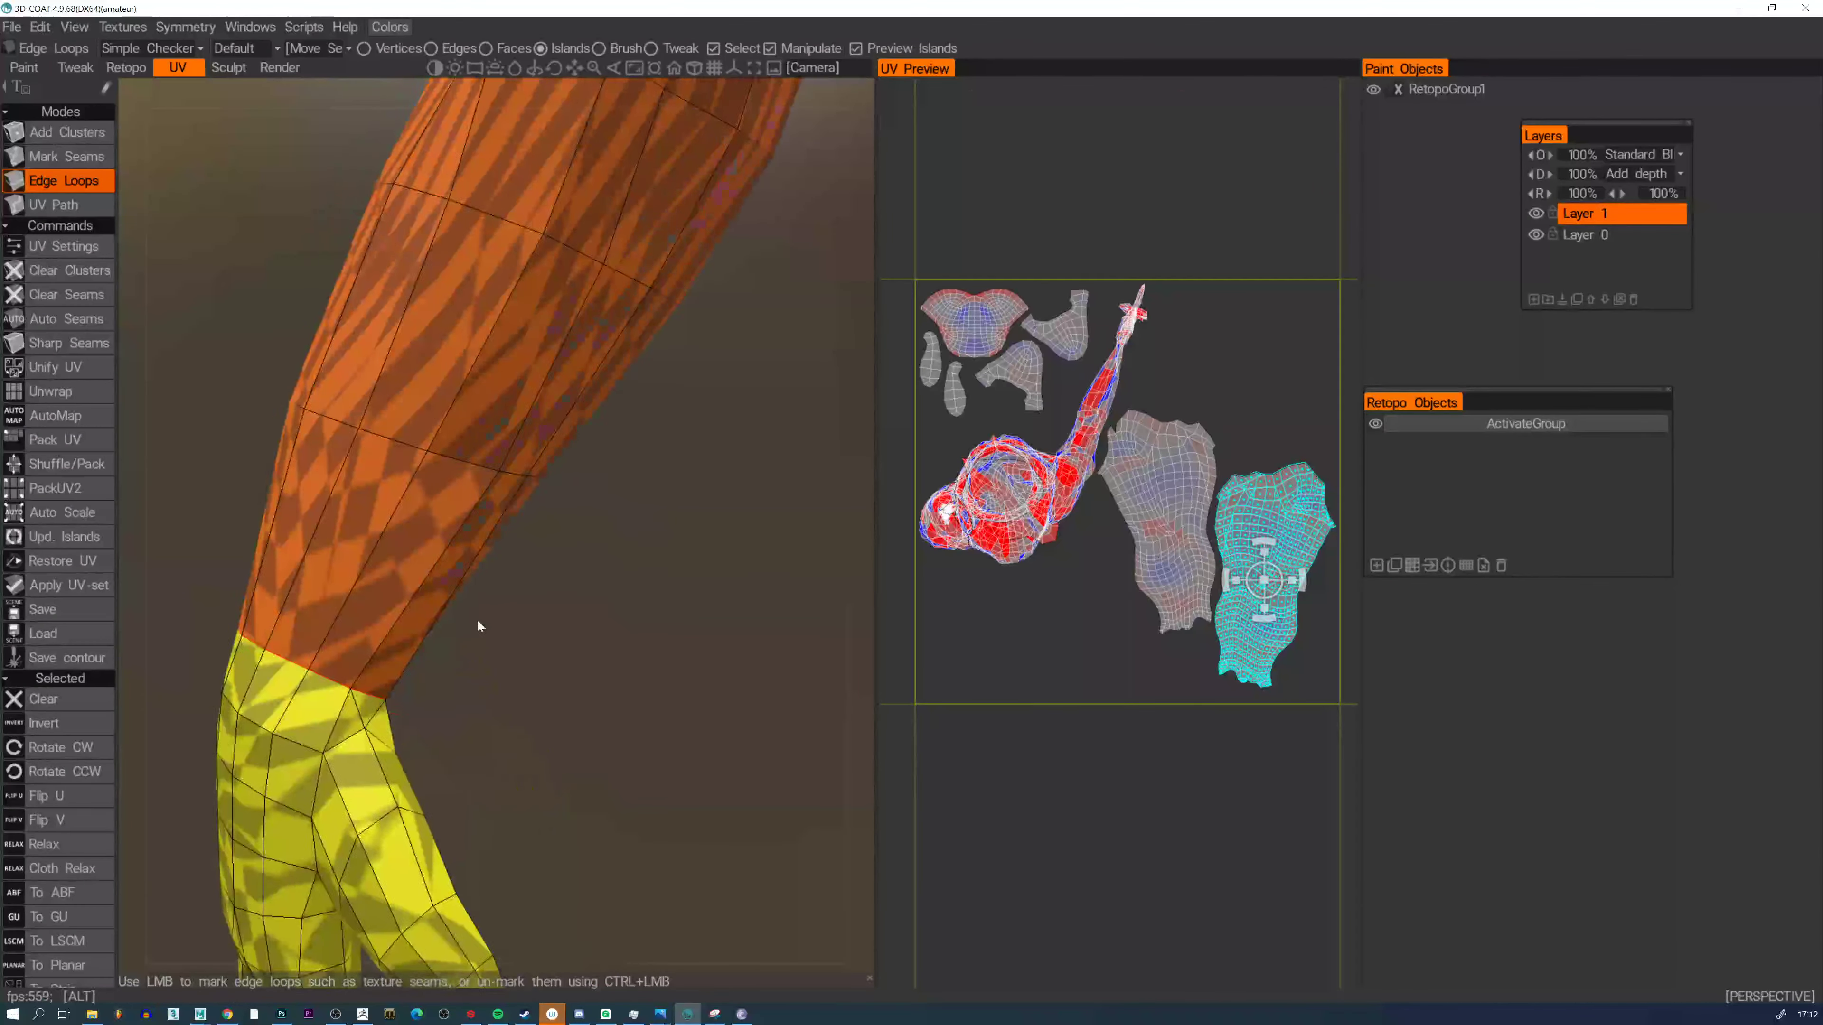
# Unmark the edge loop around the right upper arm
pyautogui.keyDown('alt'); pyautogui.moveTo(478, 625); pyautogui.dragTo(459, 503, button='right'); pyautogui.keyUp('alt')
pyautogui.keyDown('alt'); pyautogui.moveTo(503, 358); pyautogui.dragTo(707, 287); pyautogui.keyUp('alt')
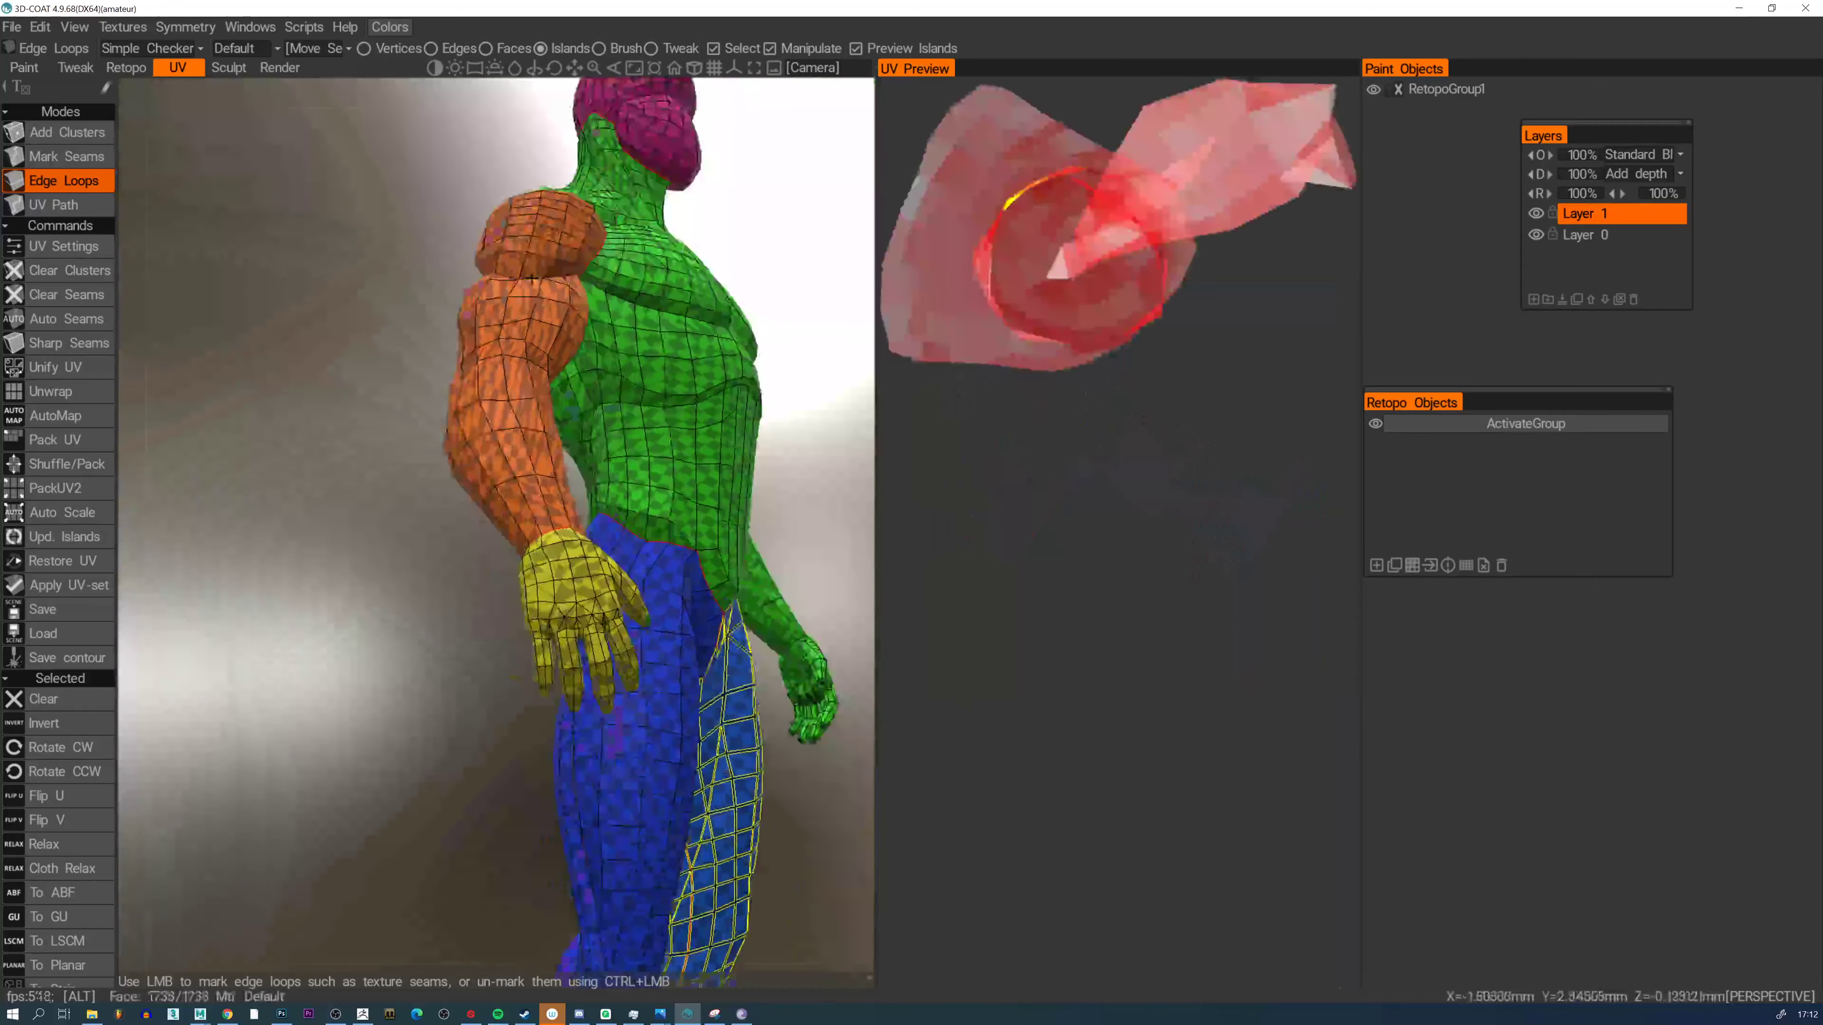
pyautogui.keyDown('ctrl'); pyautogui.click(506, 325); pyautogui.keyUp('ctrl')
# Mark a lengthwise edge loop seam along the underside of the right arm from armpit to wrist, undoing the first try
pyautogui.keyDown('alt'); pyautogui.moveTo(419, 359); pyautogui.dragTo(567, 366); pyautogui.keyUp('alt')
pyautogui.keyDown('alt'); pyautogui.moveTo(492, 467); pyautogui.dragTo(542, 439); pyautogui.keyUp('alt')
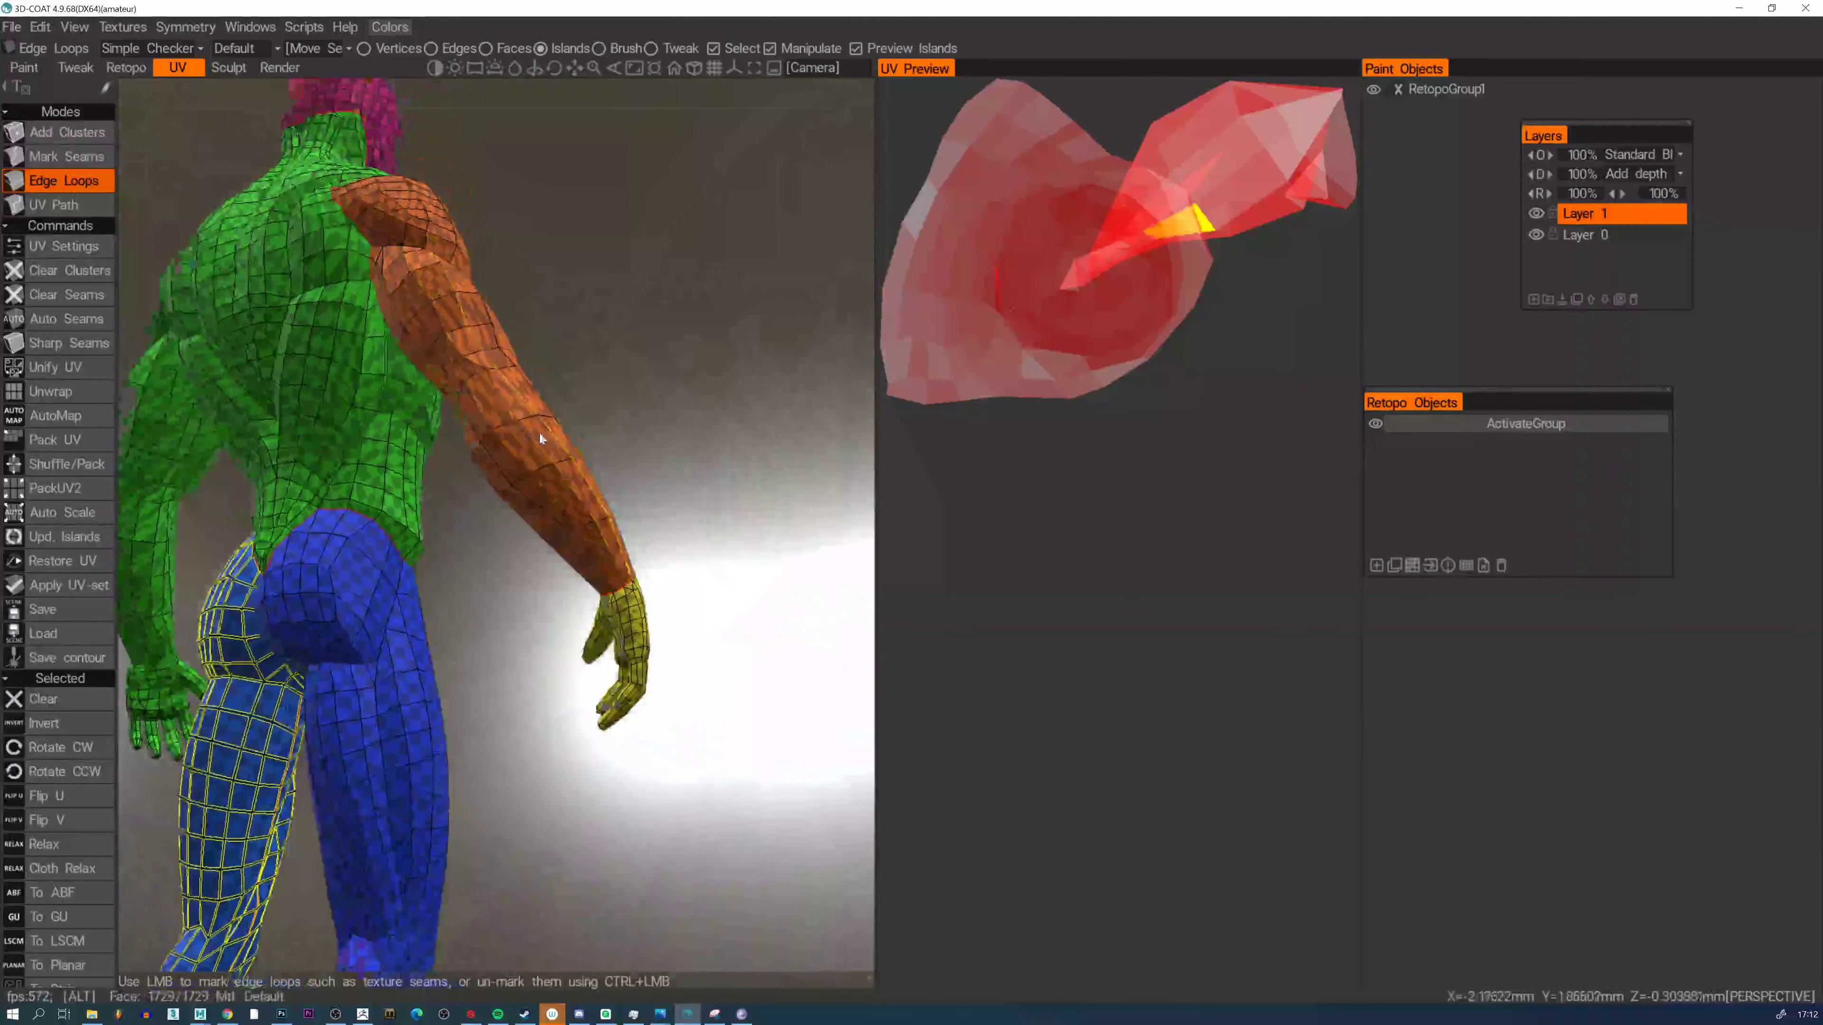
pyautogui.keyDown('alt'); pyautogui.moveTo(531, 431); pyautogui.dragTo(573, 416, button='right'); pyautogui.keyUp('alt')
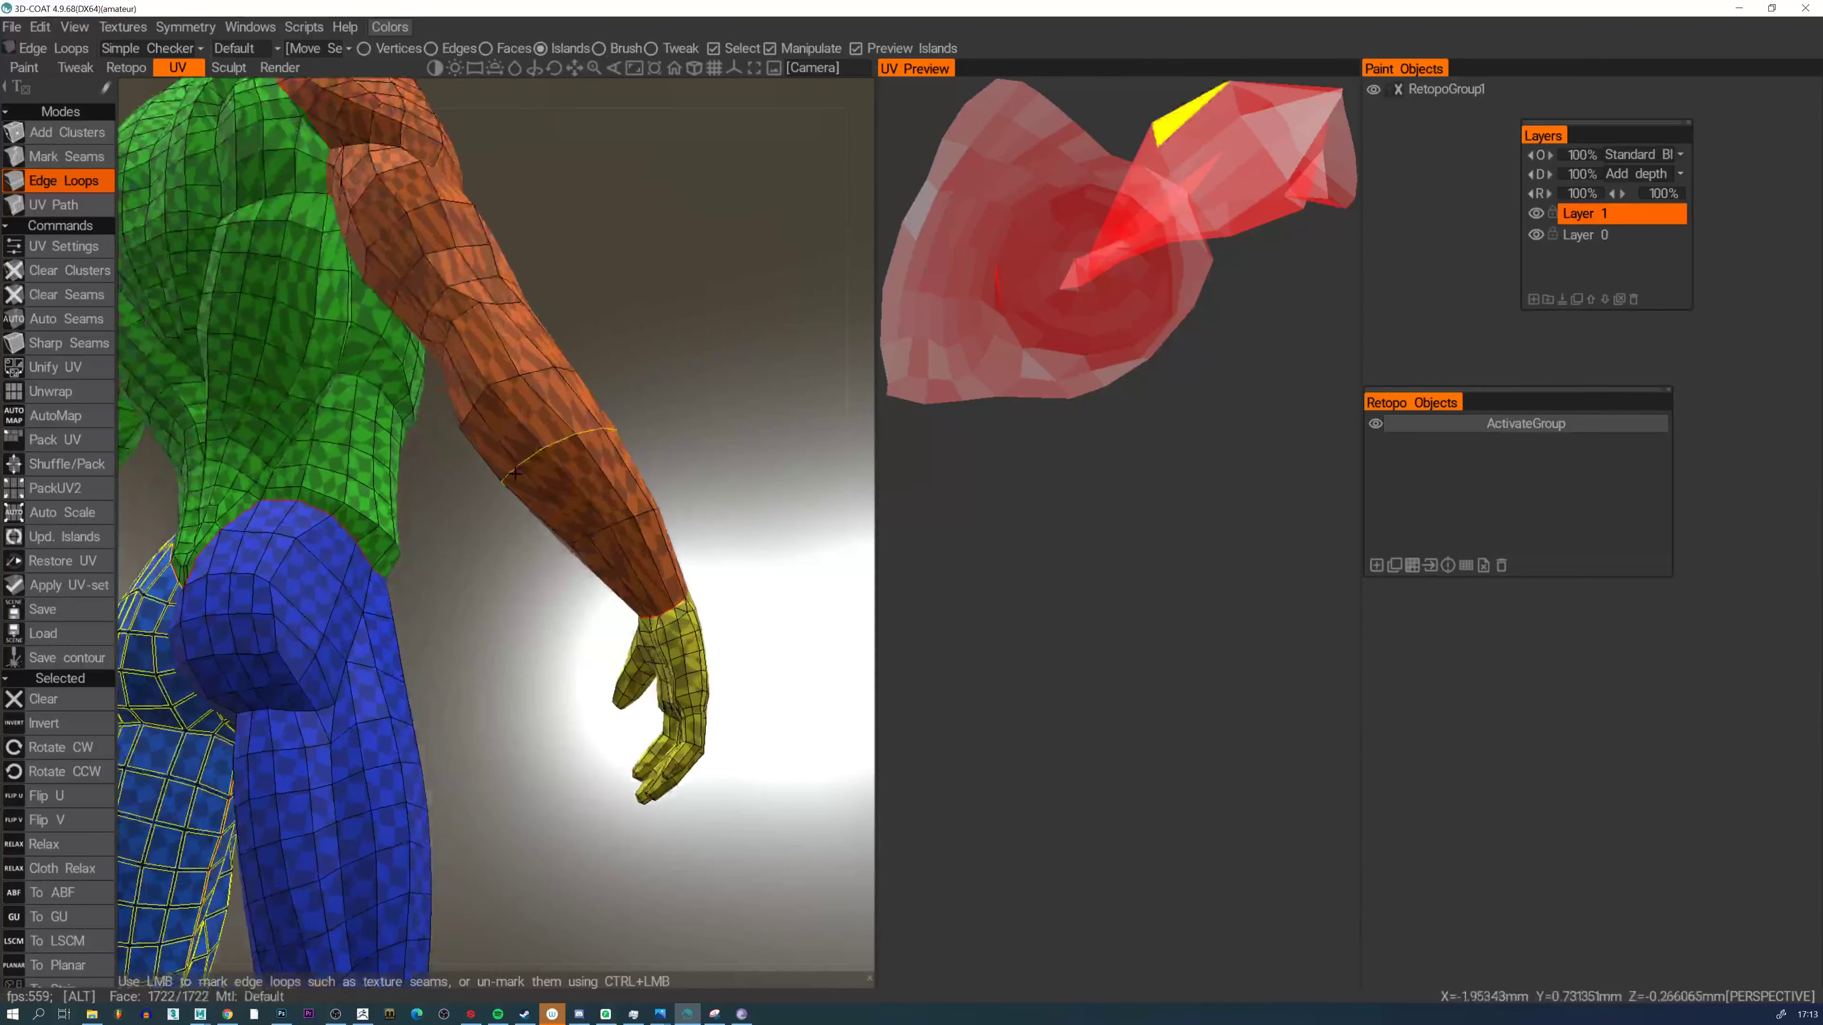
pyautogui.keyDown('alt'); pyautogui.moveTo(574, 460); pyautogui.dragTo(734, 359); pyautogui.keyUp('alt')
pyautogui.keyDown('alt'); pyautogui.moveTo(530, 427); pyautogui.dragTo(488, 392); pyautogui.keyUp('alt')
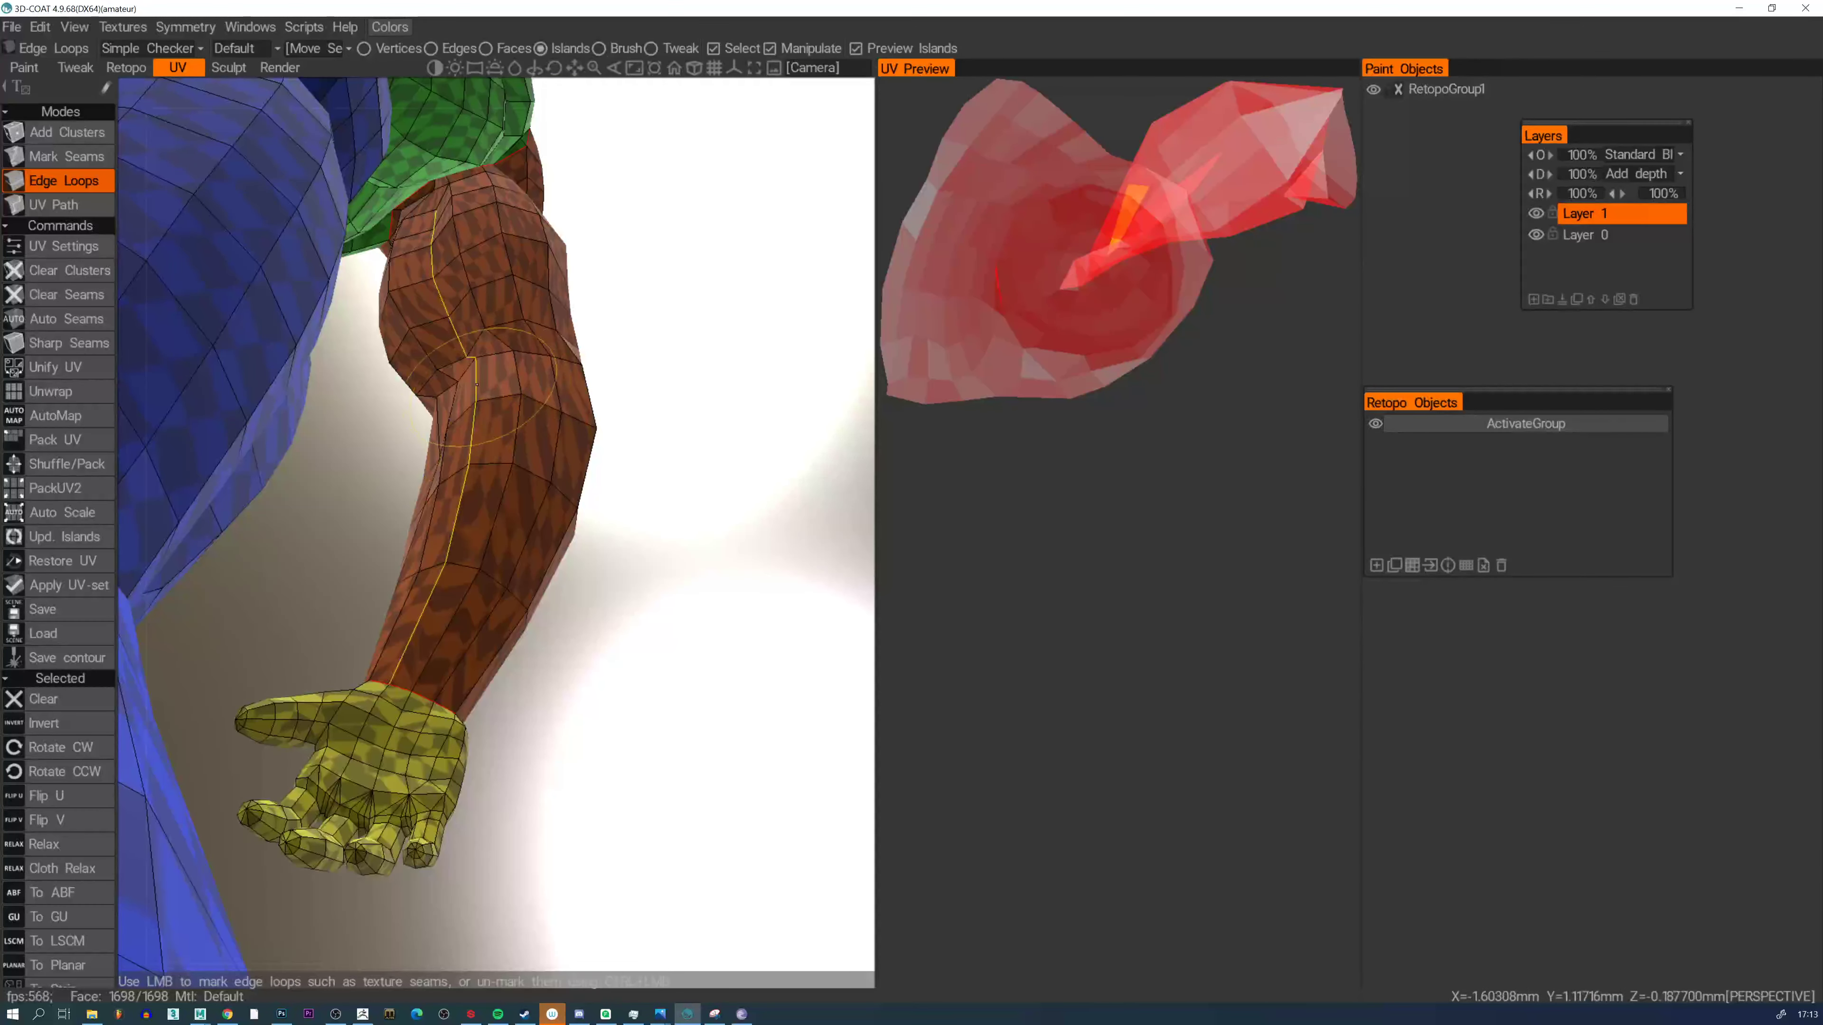
pyautogui.keyDown('alt'); pyautogui.moveTo(463, 252); pyautogui.dragTo(460, 229); pyautogui.keyUp('alt')
pyautogui.hotkey('ctrl', 'z')
pyautogui.click(457, 228)
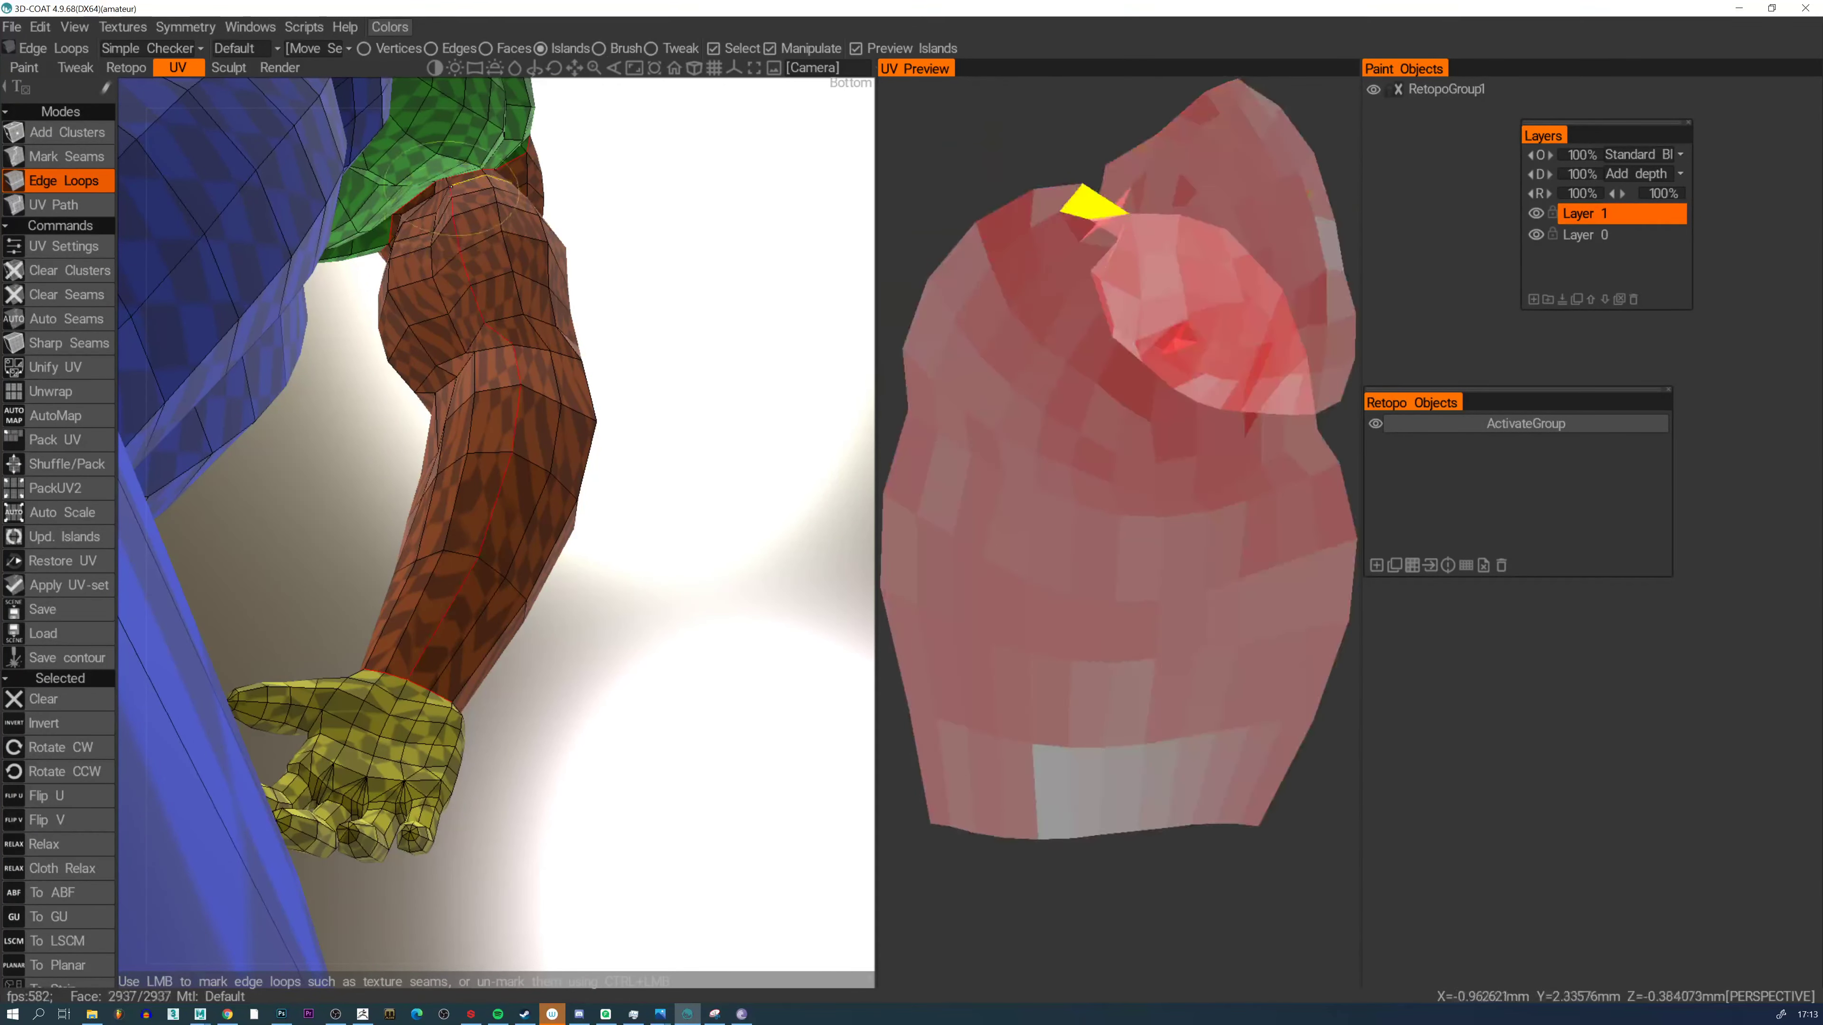
pyautogui.click(448, 182)
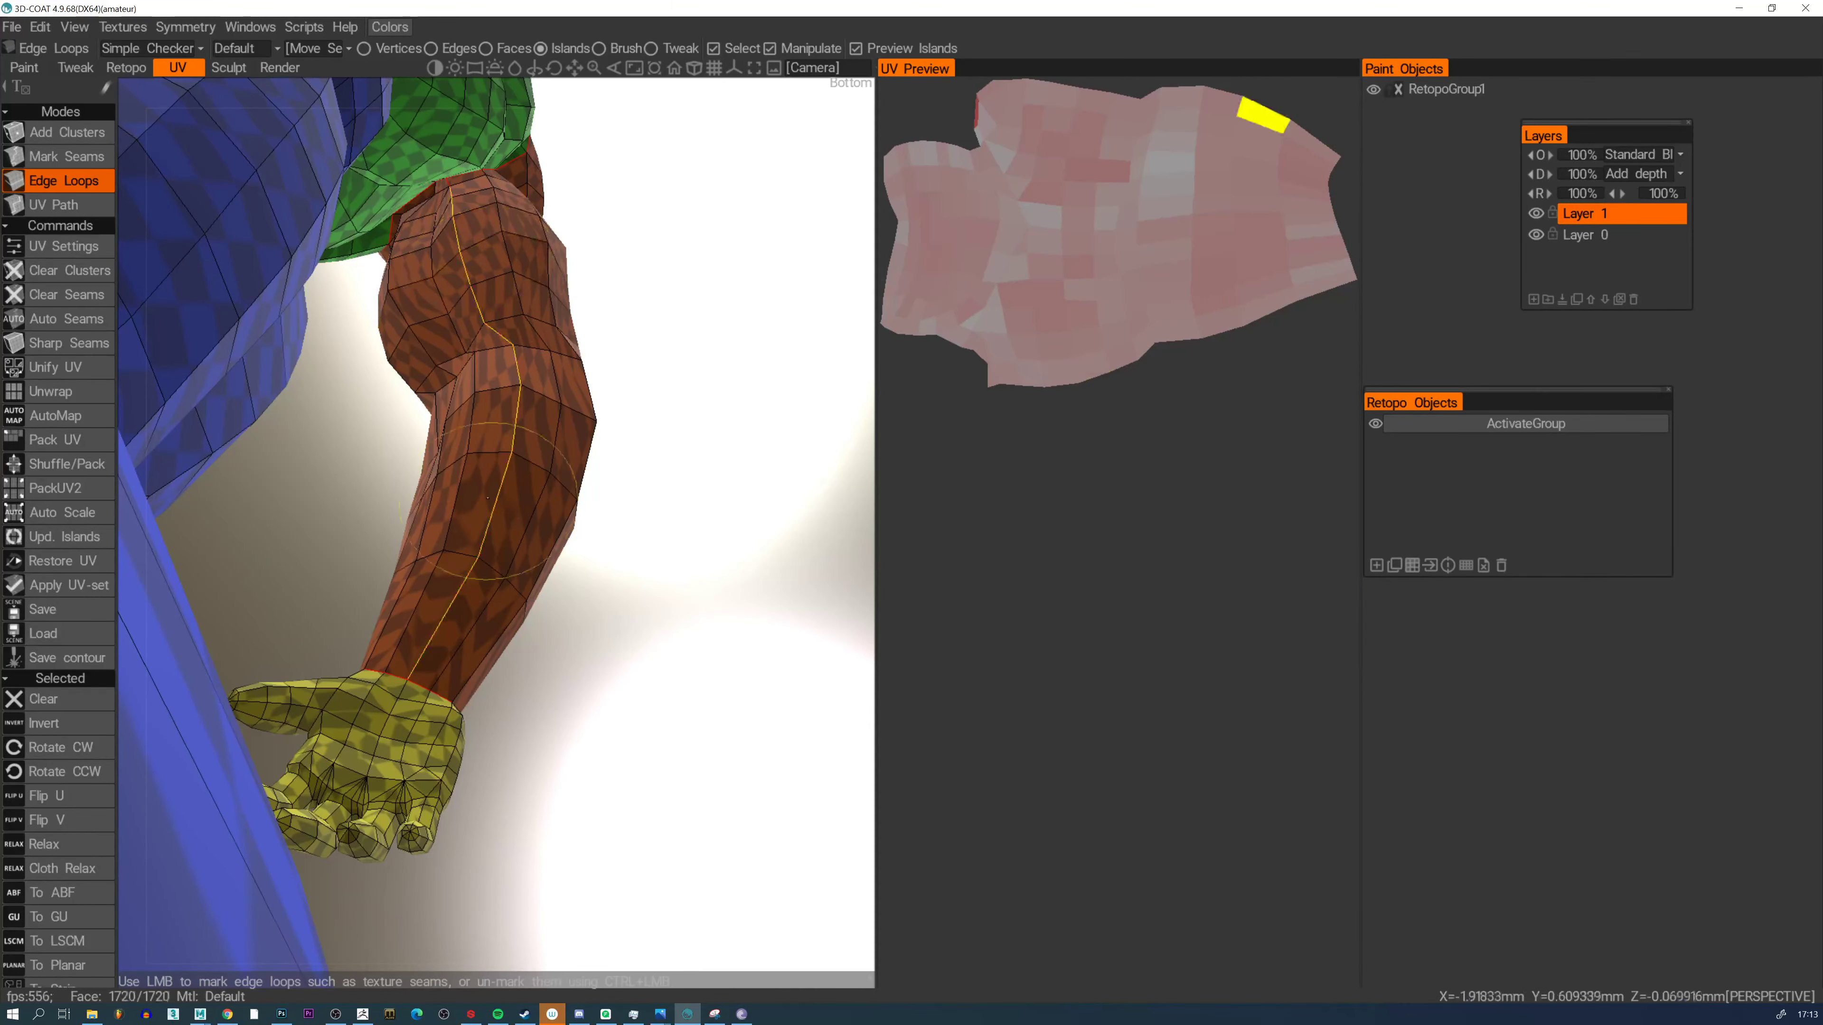
# Inspect the whole figure from the front, side and back to review the arm, hand, leg and foot clusters
pyautogui.keyDown('alt'); pyautogui.moveTo(517, 431); pyautogui.dragTo(490, 519); pyautogui.keyUp('alt')
pyautogui.keyDown('alt'); pyautogui.moveTo(490, 518); pyautogui.dragTo(479, 503, button='right'); pyautogui.keyUp('alt')
pyautogui.keyDown('alt'); pyautogui.moveTo(479, 502); pyautogui.dragTo(208, 489); pyautogui.keyUp('alt')
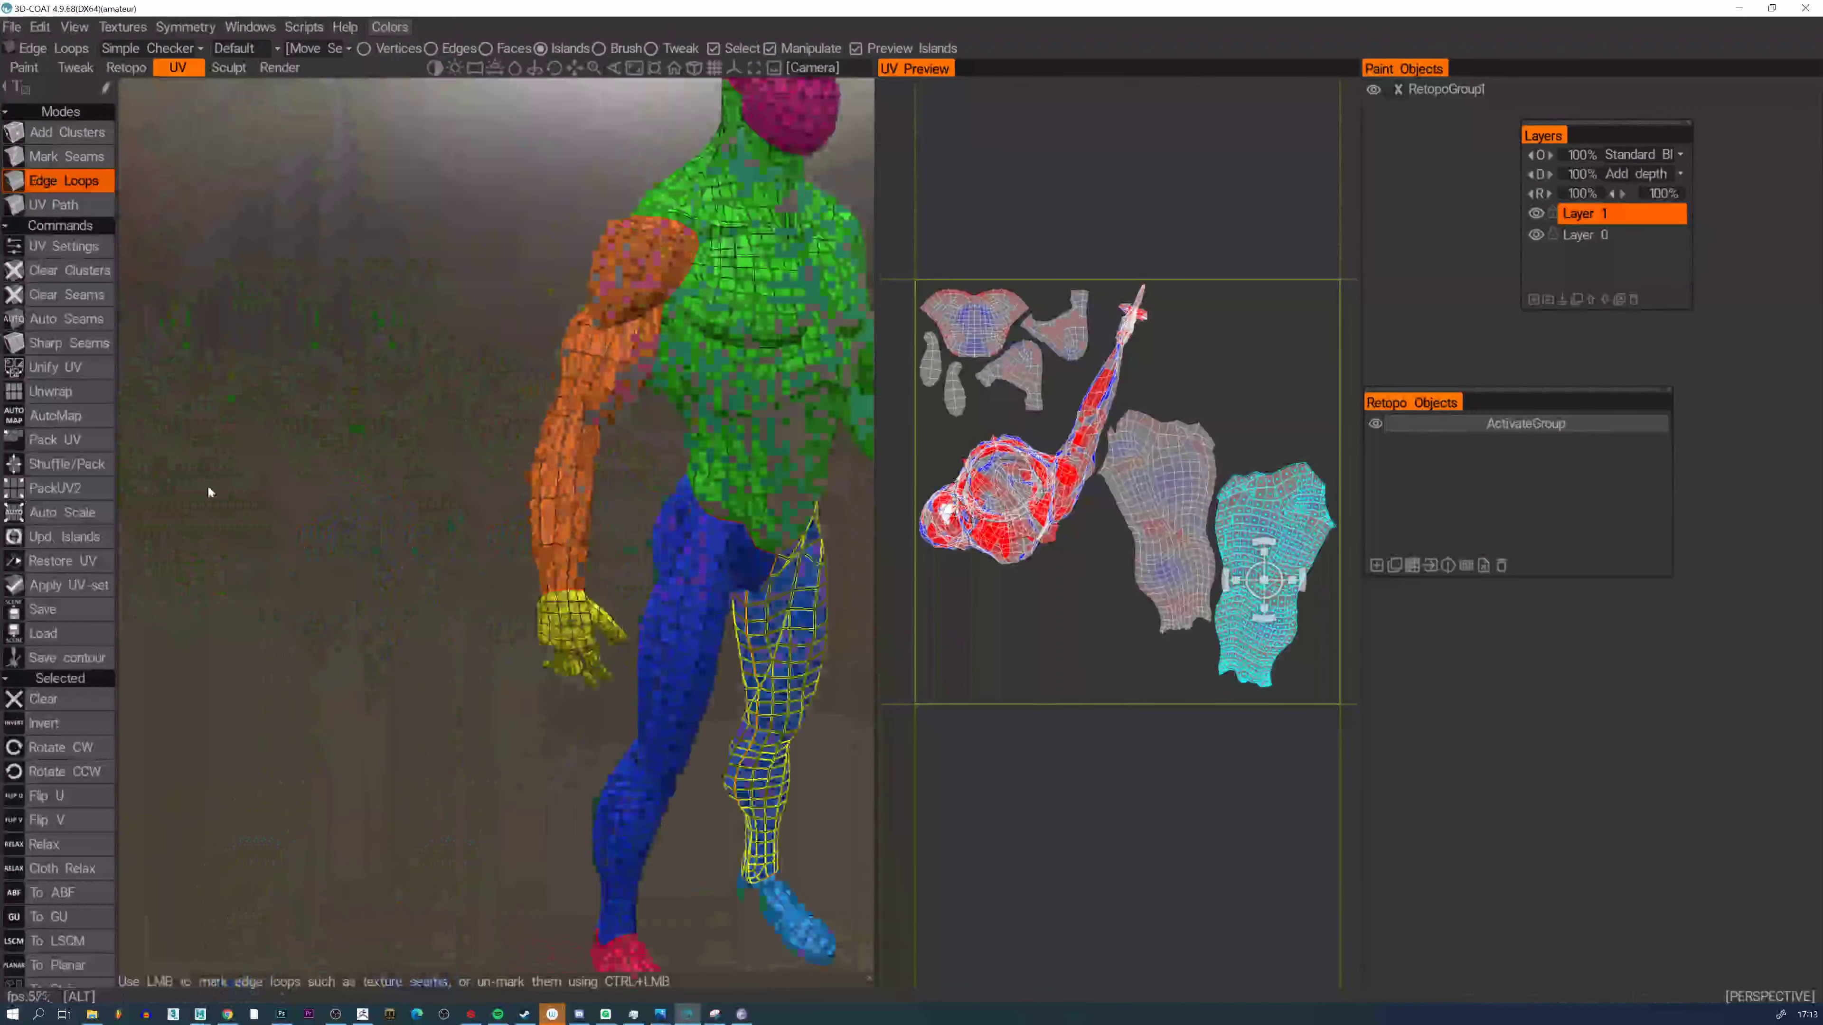
pyautogui.keyDown('alt'); pyautogui.moveTo(739, 438); pyautogui.dragTo(708, 477, button='right'); pyautogui.keyUp('alt')
pyautogui.keyDown('alt'); pyautogui.moveTo(709, 479); pyautogui.dragTo(536, 539, button='middle'); pyautogui.keyUp('alt')
pyautogui.keyDown('alt'); pyautogui.moveTo(537, 540); pyautogui.dragTo(477, 496); pyautogui.keyUp('alt')
pyautogui.keyDown('alt'); pyautogui.moveTo(477, 496); pyautogui.dragTo(717, 606, button='middle'); pyautogui.keyUp('alt')
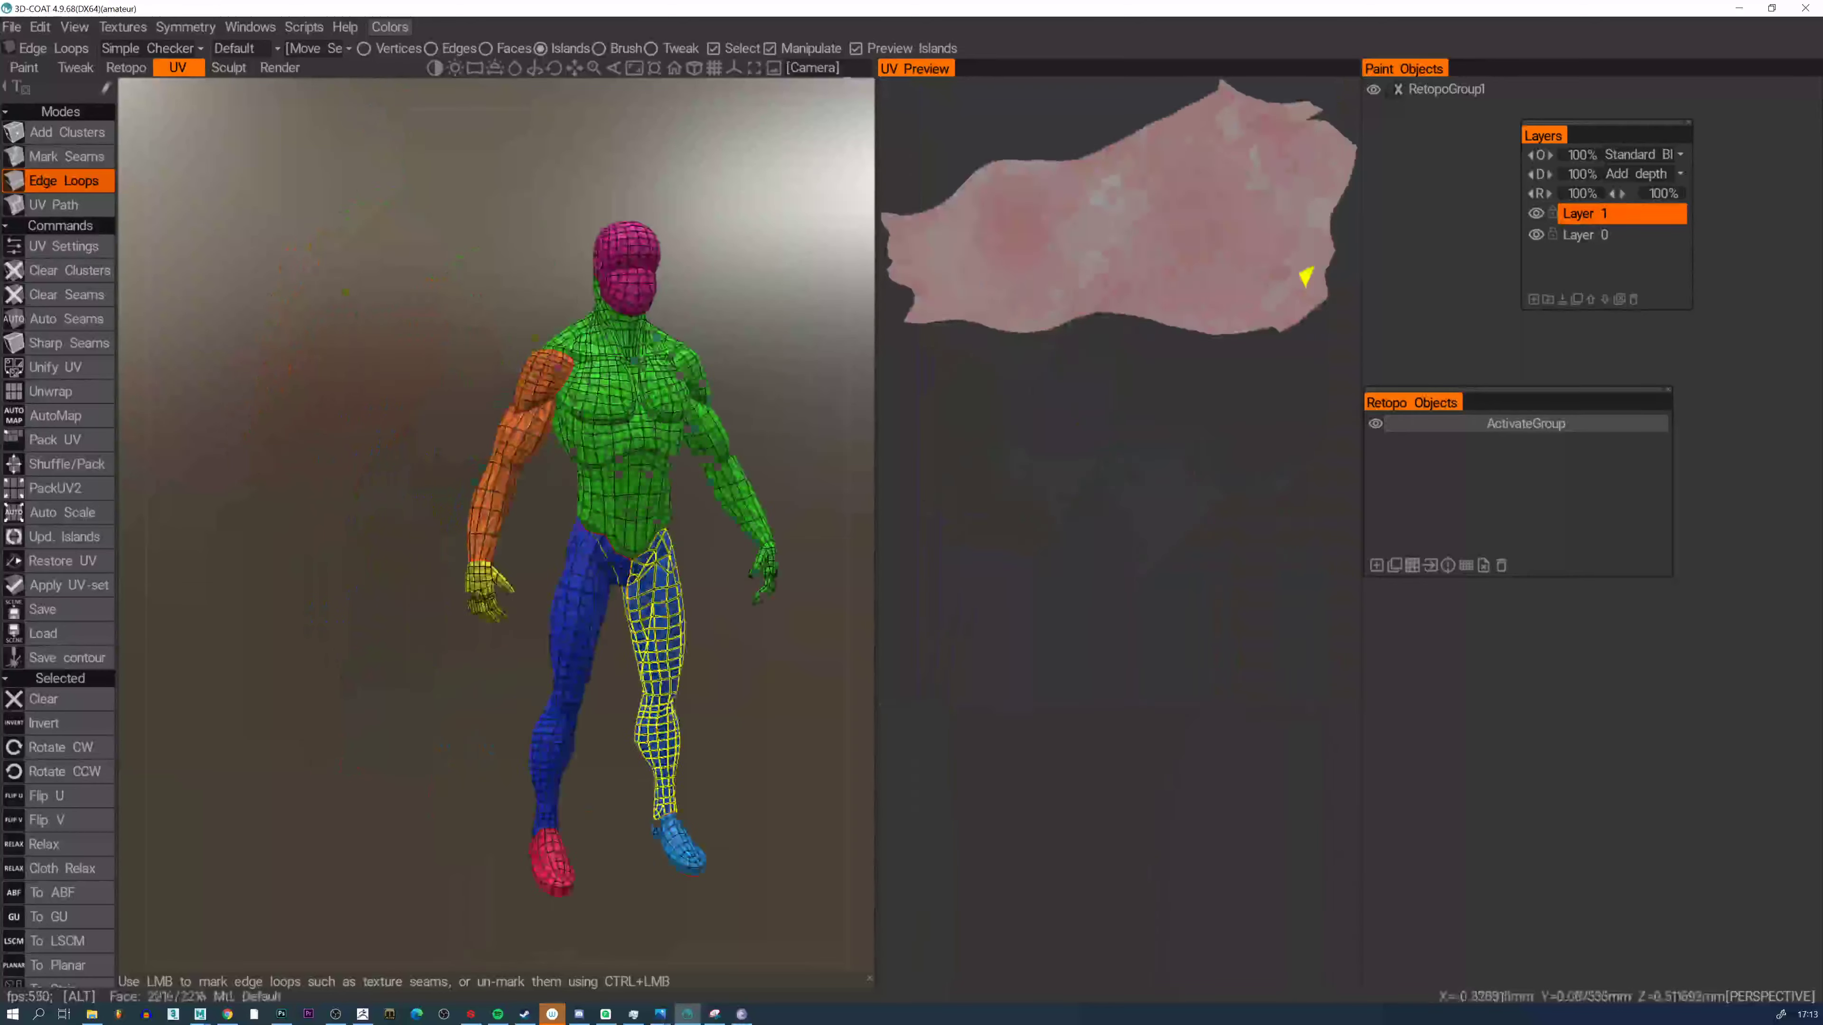
pyautogui.keyDown('alt'); pyautogui.moveTo(718, 607); pyautogui.dragTo(686, 625, button='right'); pyautogui.keyUp('alt')
pyautogui.keyDown('alt'); pyautogui.moveTo(685, 625); pyautogui.dragTo(692, 565); pyautogui.keyUp('alt')
pyautogui.keyDown('alt'); pyautogui.moveTo(693, 559); pyautogui.dragTo(585, 523, button='middle'); pyautogui.keyUp('alt')
pyautogui.keyDown('alt'); pyautogui.moveTo(512, 569); pyautogui.dragTo(837, 400); pyautogui.keyUp('alt')
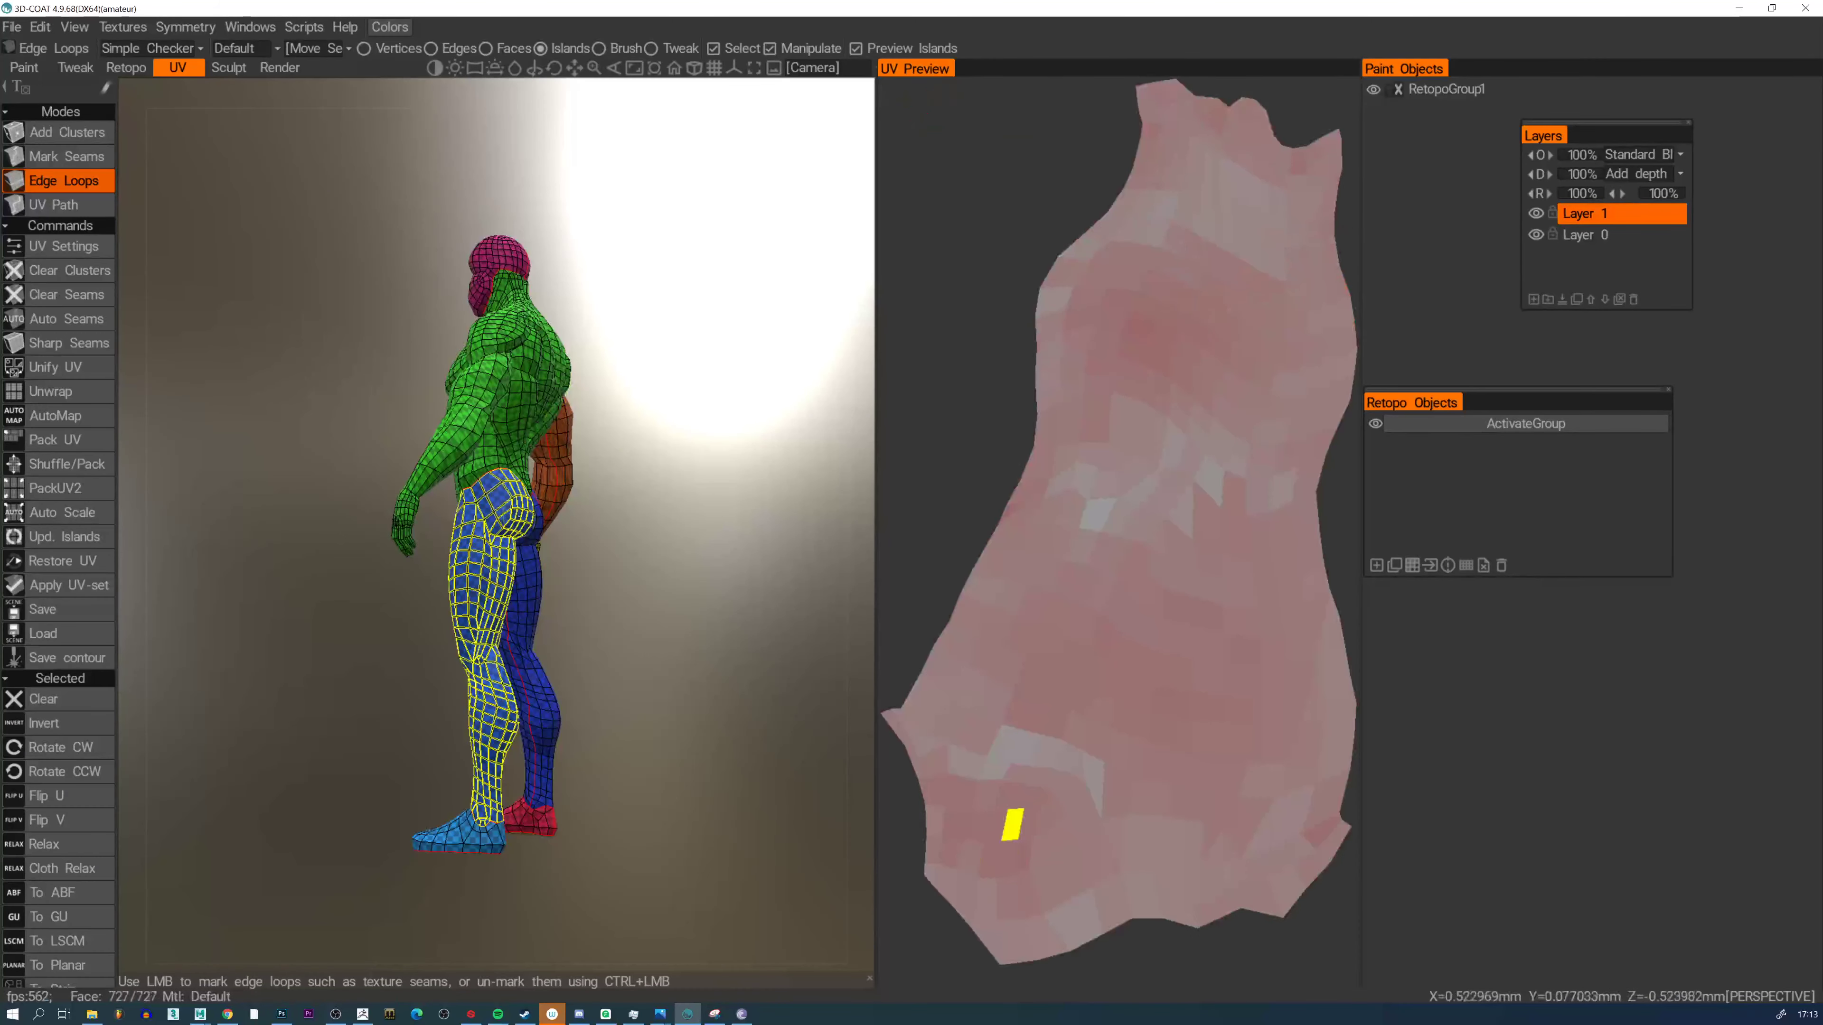
# Mark an edge loop seam around the base of the index finger on the right hand
pyautogui.keyDown('alt'); pyautogui.moveTo(611, 452); pyautogui.dragTo(493, 552); pyautogui.keyUp('alt')
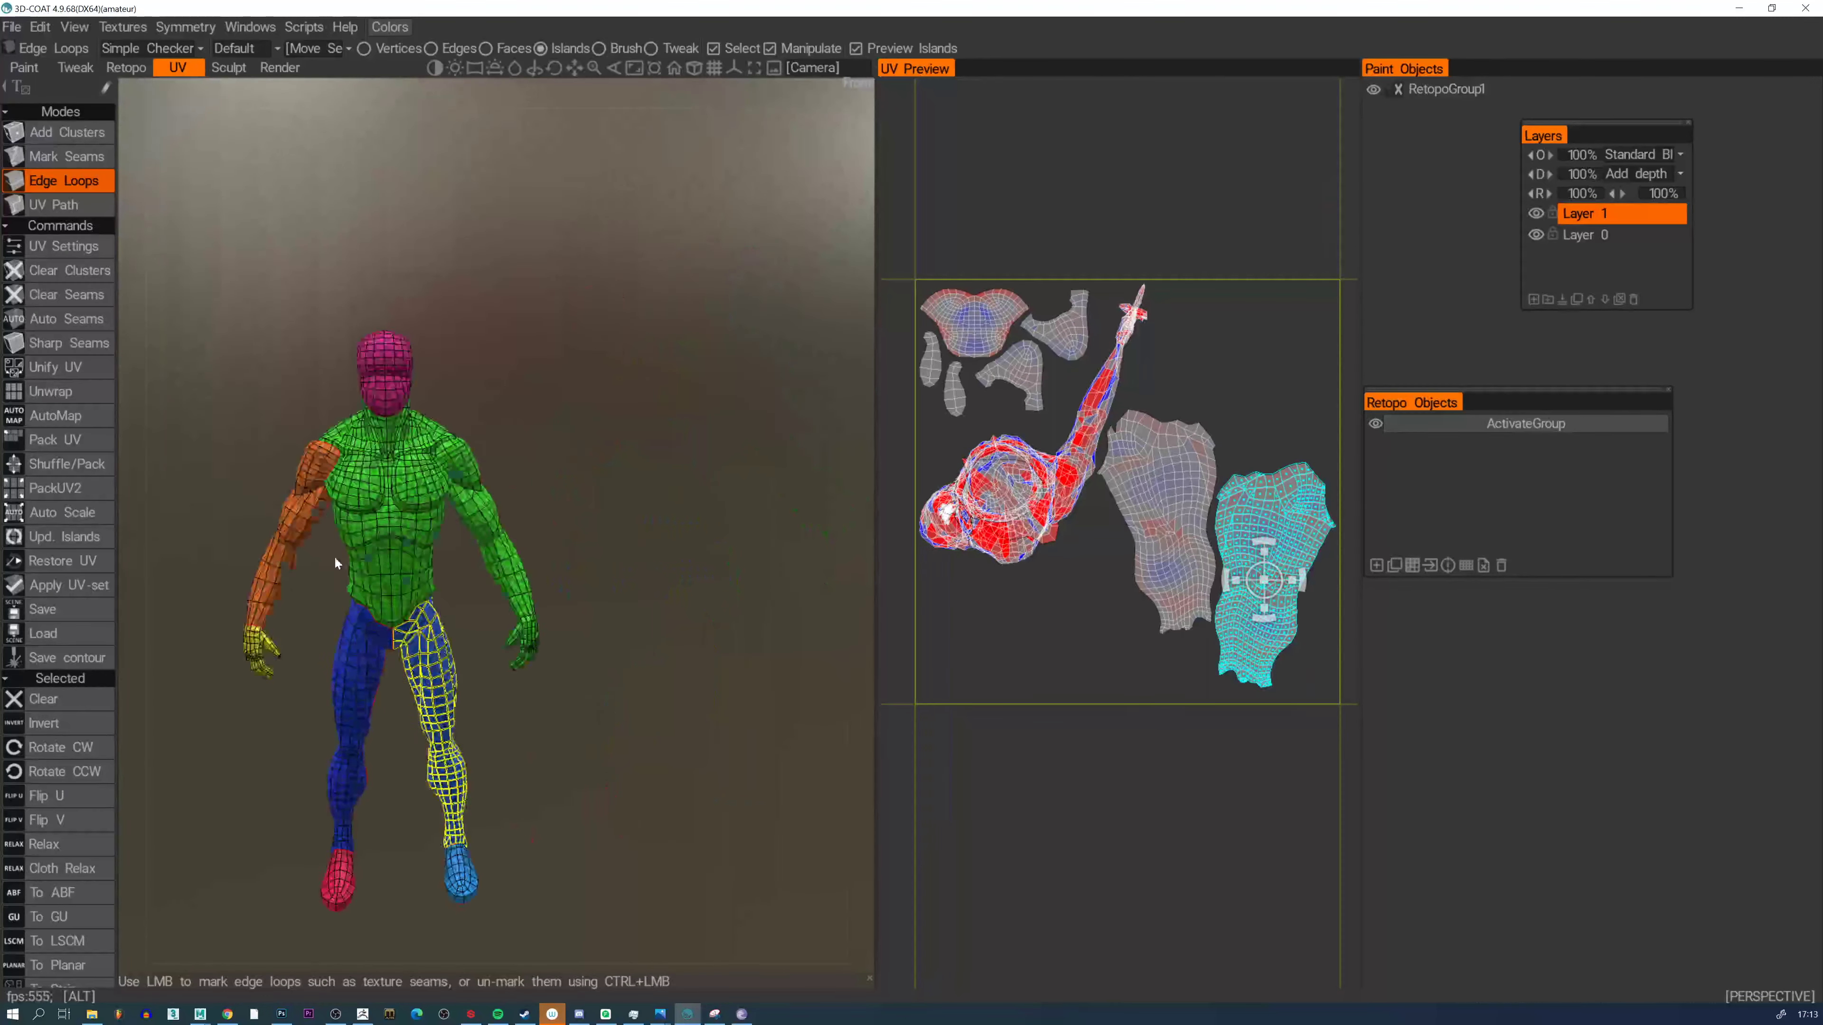
pyautogui.keyDown('alt'); pyautogui.moveTo(335, 557); pyautogui.dragTo(287, 574, button='right'); pyautogui.keyUp('alt')
pyautogui.keyDown('alt'); pyautogui.moveTo(287, 574); pyautogui.dragTo(474, 435, button='middle'); pyautogui.keyUp('alt')
pyautogui.keyDown('alt'); pyautogui.moveTo(474, 434); pyautogui.dragTo(499, 557, button='right'); pyautogui.keyUp('alt')
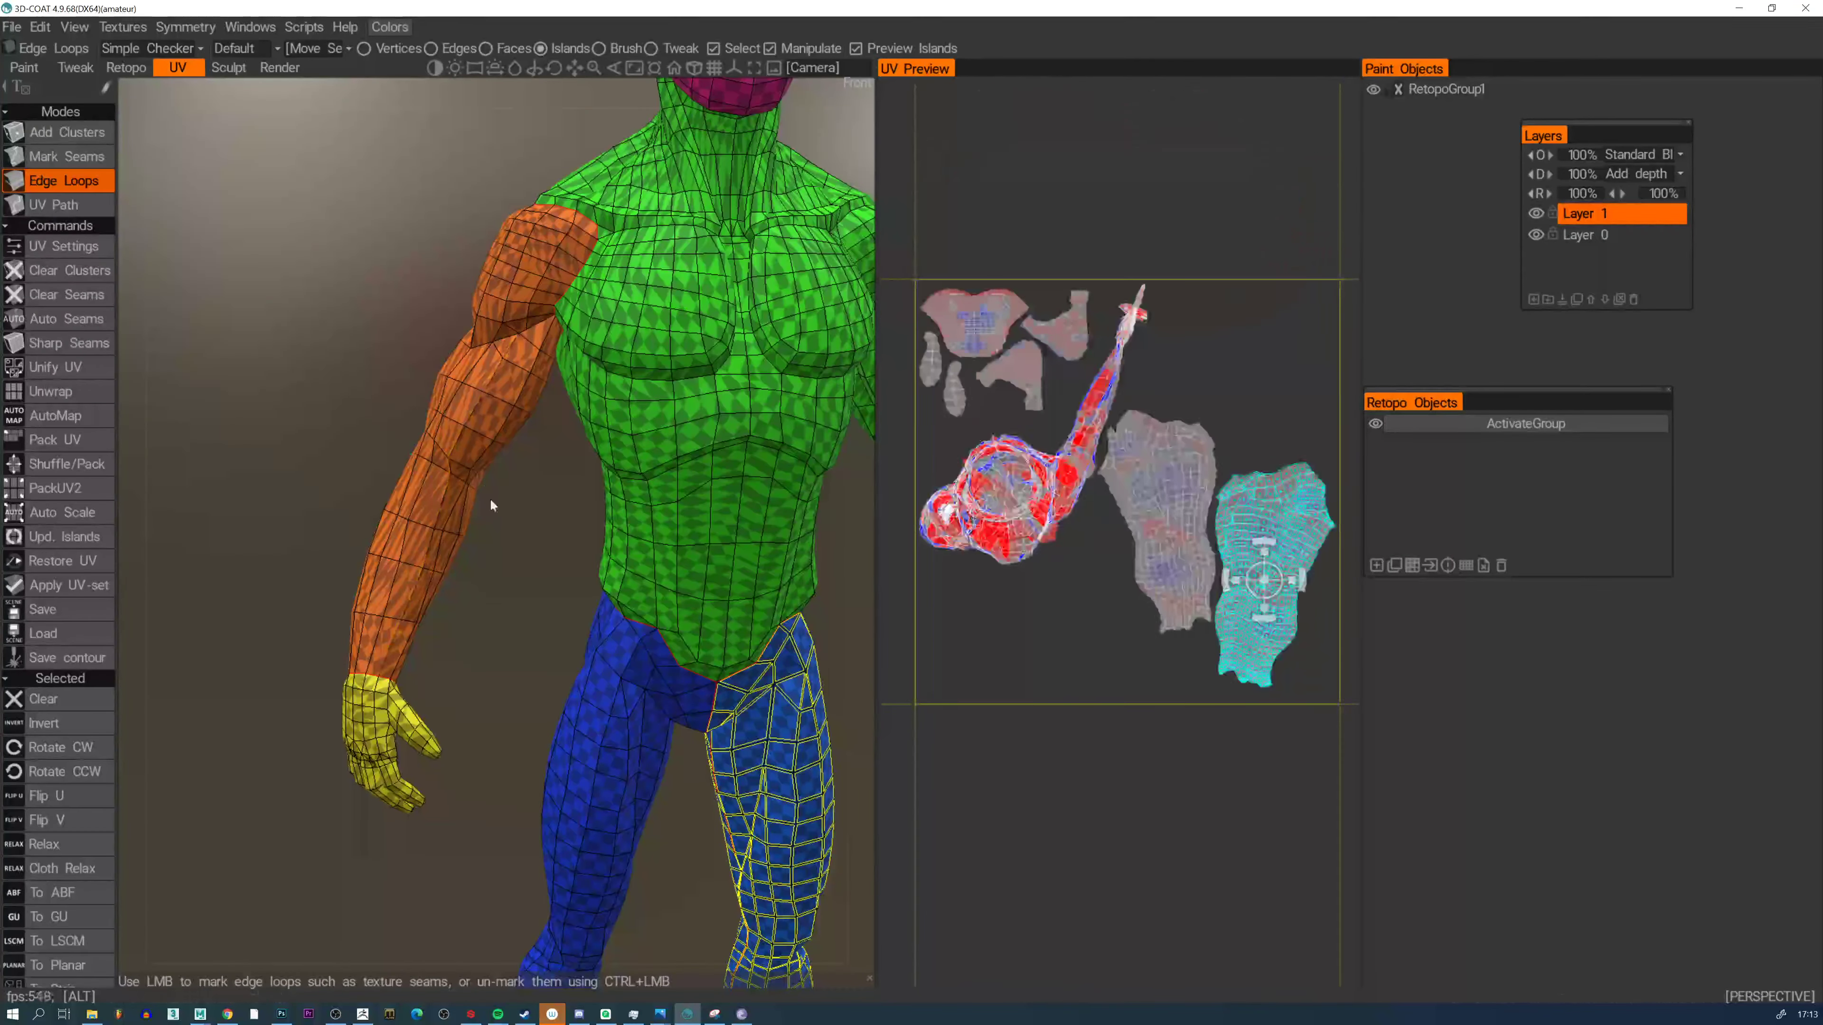
pyautogui.keyDown('alt'); pyautogui.moveTo(490, 497); pyautogui.dragTo(542, 592); pyautogui.keyUp('alt')
pyautogui.keyDown('alt'); pyautogui.moveTo(543, 592); pyautogui.dragTo(529, 512, button='right'); pyautogui.keyUp('alt')
pyautogui.keyDown('alt'); pyautogui.moveTo(530, 511); pyautogui.dragTo(539, 549, button='middle'); pyautogui.keyUp('alt')
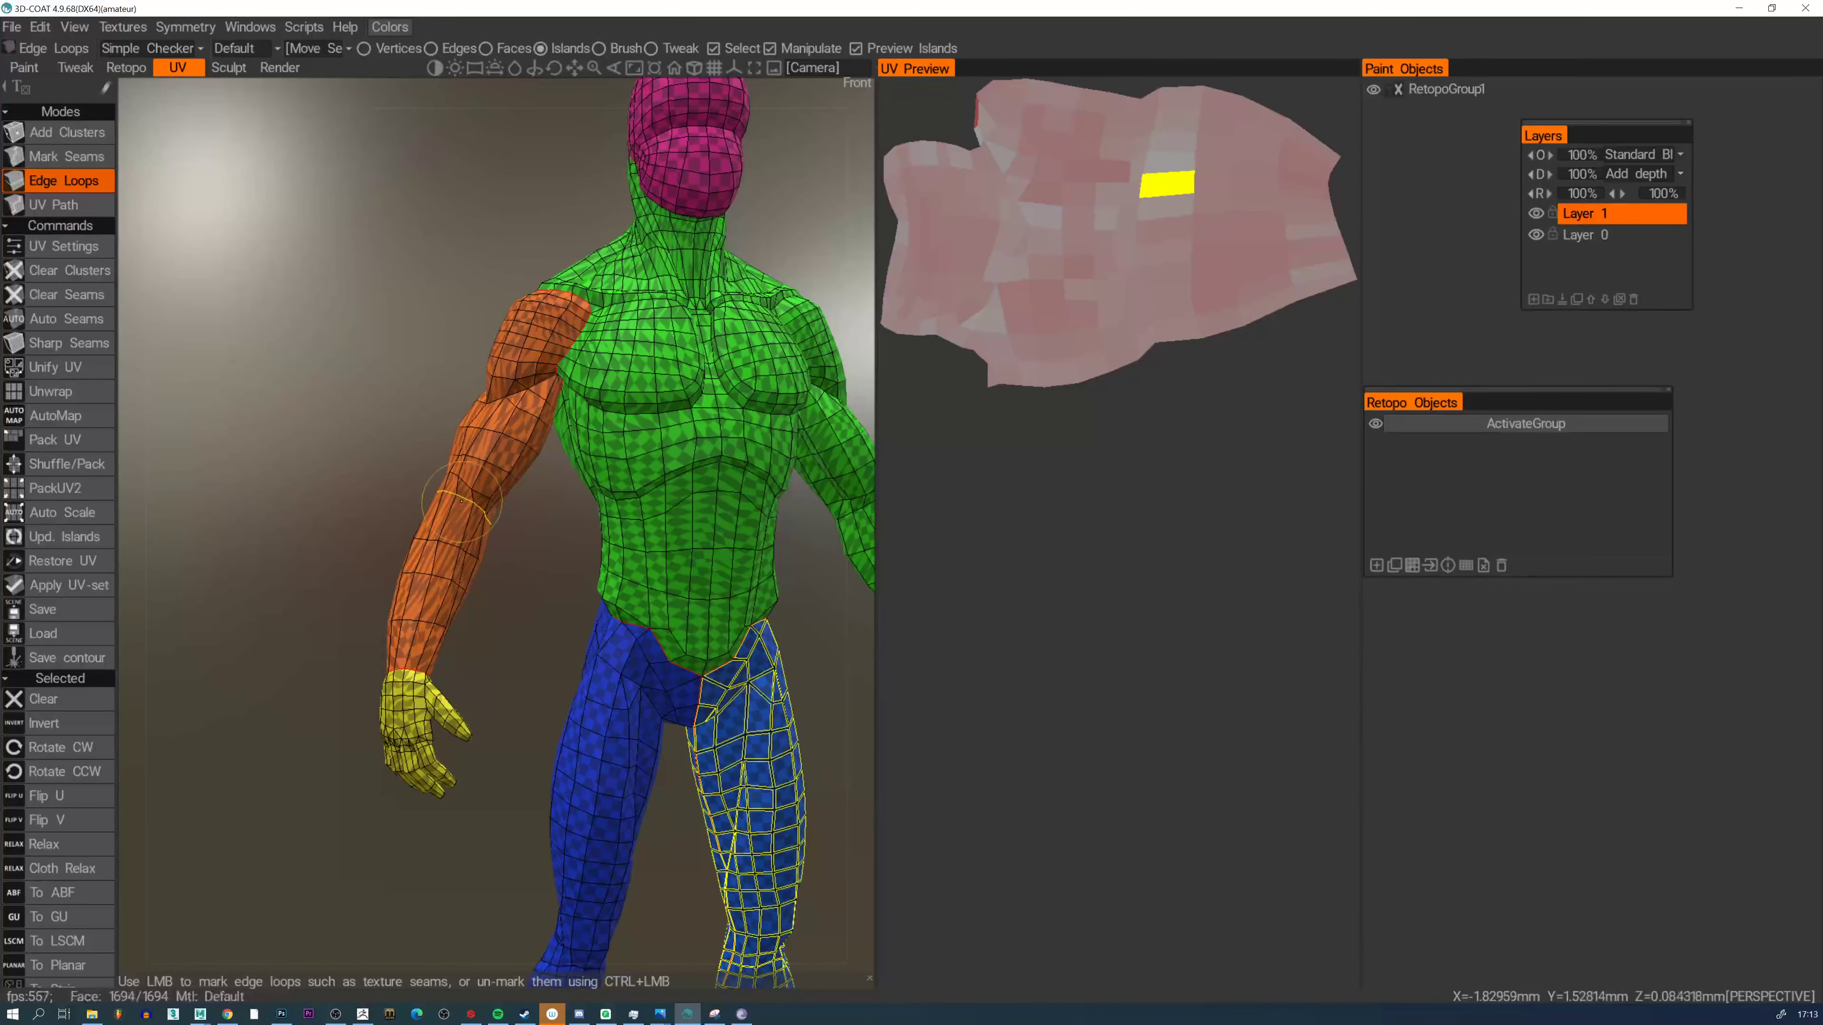
pyautogui.keyDown('alt'); pyautogui.moveTo(460, 515); pyautogui.dragTo(576, 609, button='right'); pyautogui.keyUp('alt')
pyautogui.keyDown('alt'); pyautogui.moveTo(574, 609); pyautogui.dragTo(599, 539); pyautogui.keyUp('alt')
pyautogui.keyDown('alt'); pyautogui.moveTo(599, 538); pyautogui.dragTo(659, 549, button='right'); pyautogui.keyUp('alt')
pyautogui.keyDown('alt'); pyautogui.moveTo(659, 546); pyautogui.dragTo(725, 548); pyautogui.keyUp('alt')
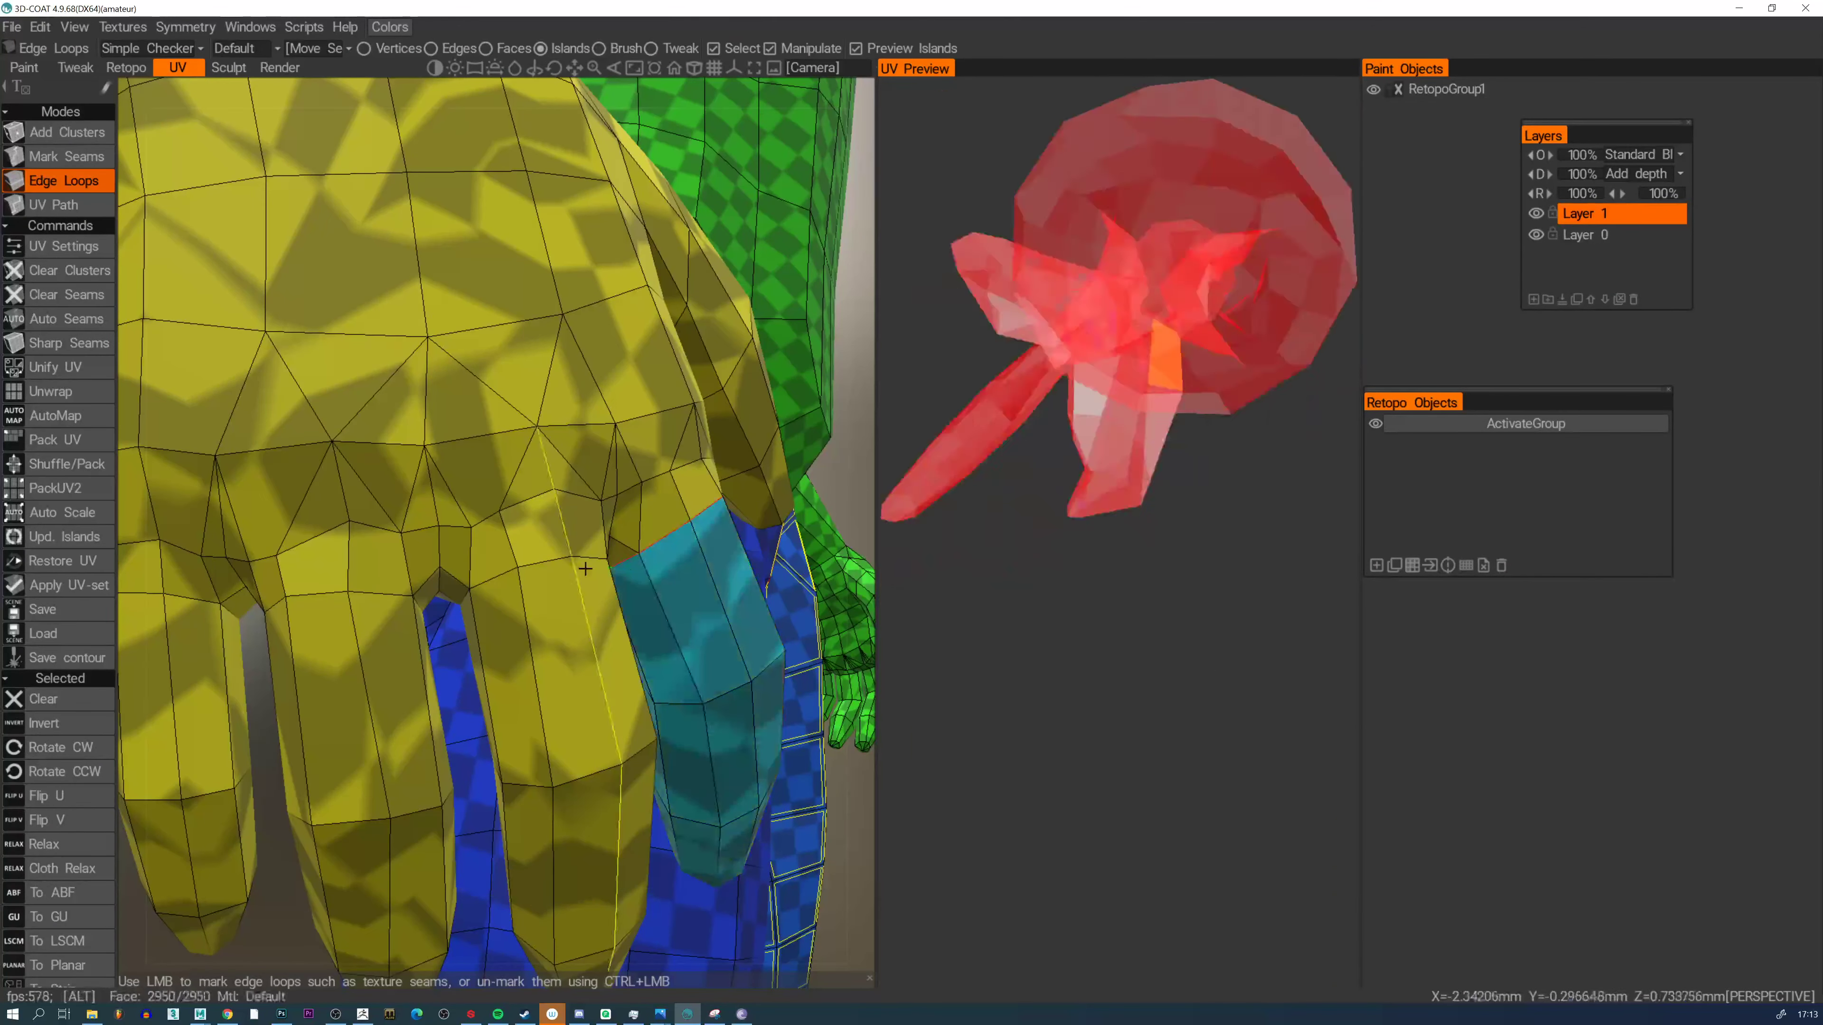
pyautogui.keyDown('alt'); pyautogui.moveTo(585, 568); pyautogui.dragTo(721, 583); pyautogui.keyUp('alt')
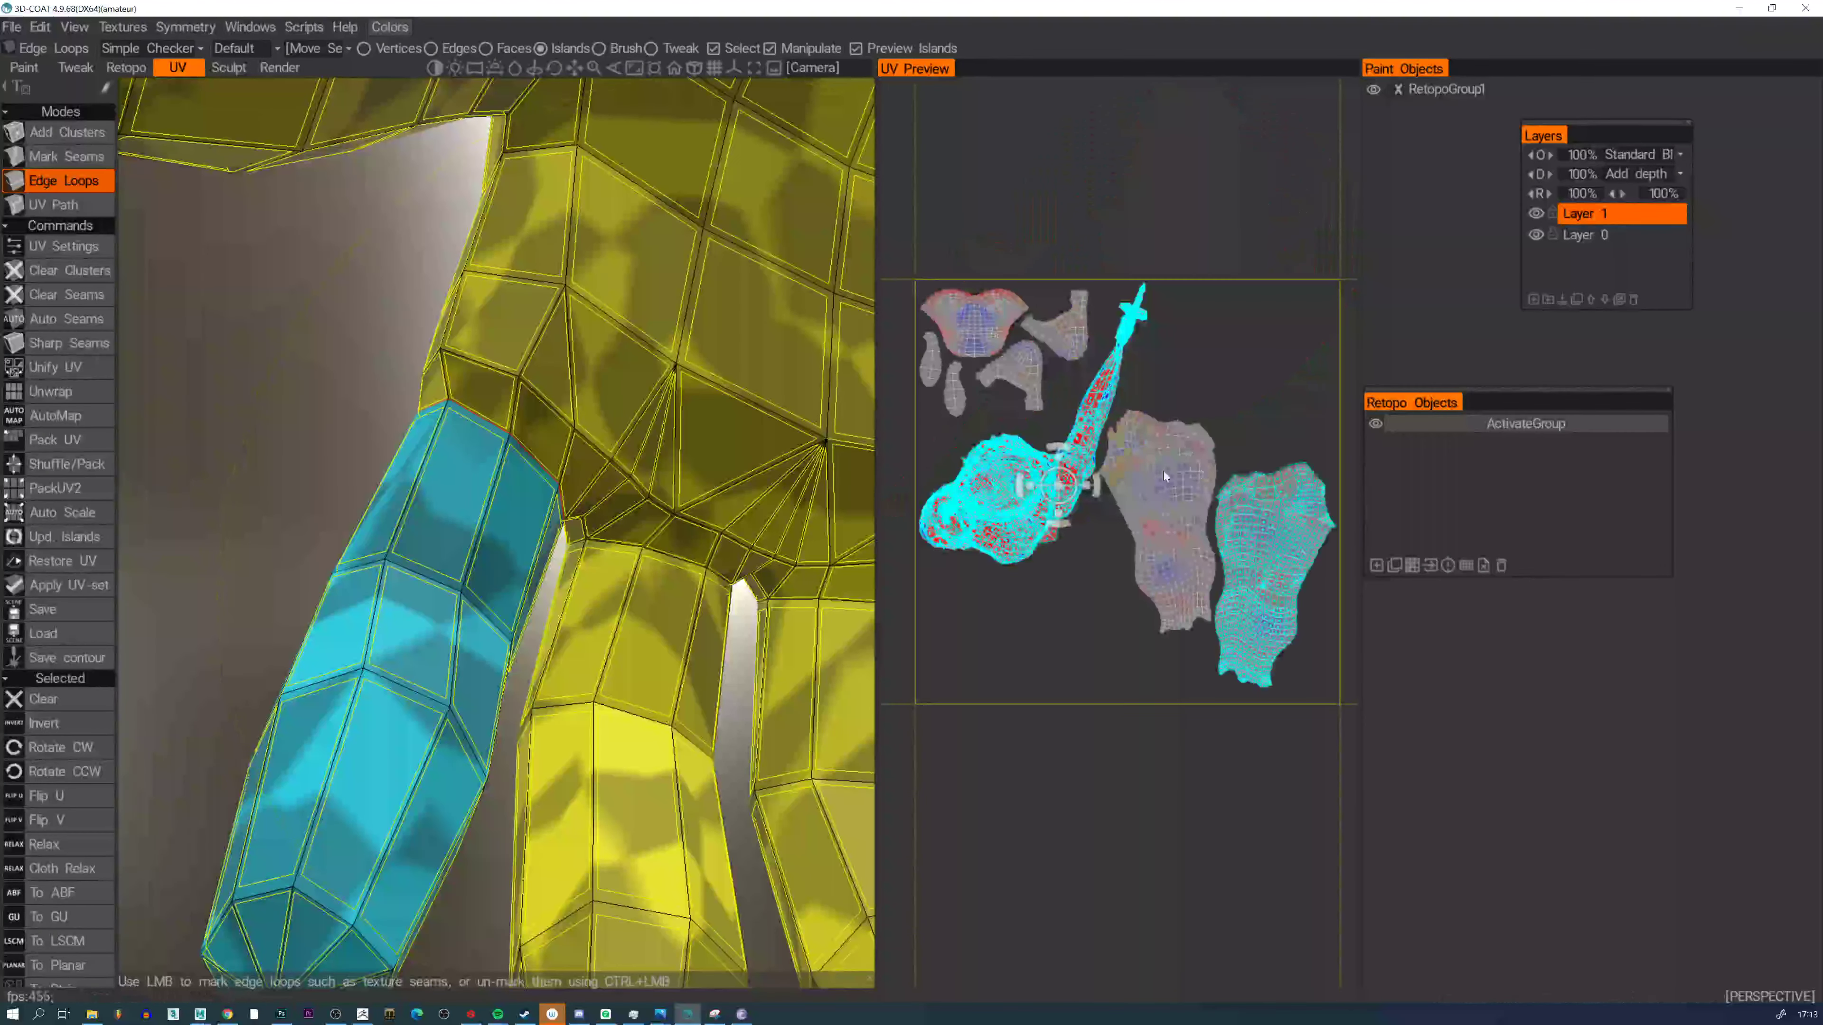
# Mark an edge loop seam around the base of the right hand's middle finger
pyautogui.click(1167, 476)
pyautogui.keyDown('alt'); pyautogui.moveTo(635, 542); pyautogui.dragTo(839, 575); pyautogui.keyUp('alt')
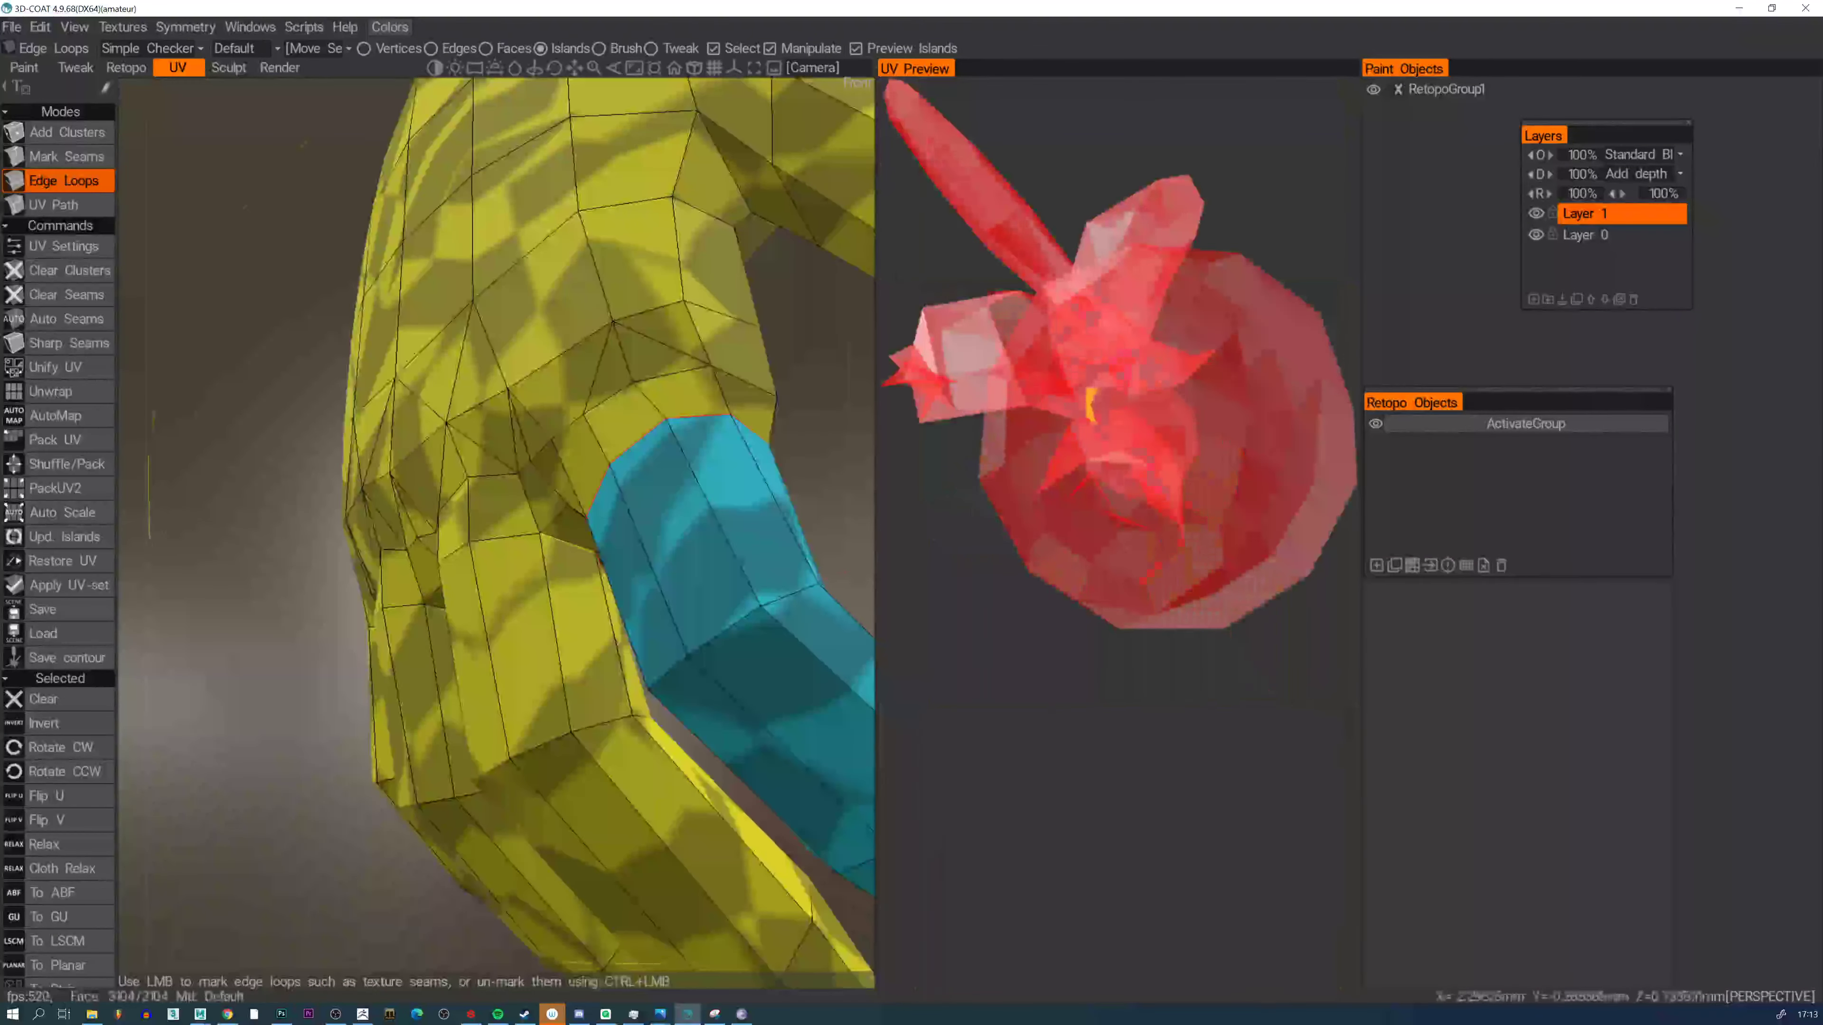
pyautogui.click(506, 538)
pyautogui.keyDown('alt'); pyautogui.moveTo(445, 543); pyautogui.dragTo(659, 550); pyautogui.keyUp('alt')
pyautogui.keyDown('alt'); pyautogui.moveTo(445, 596); pyautogui.dragTo(389, 559); pyautogui.keyUp('alt')
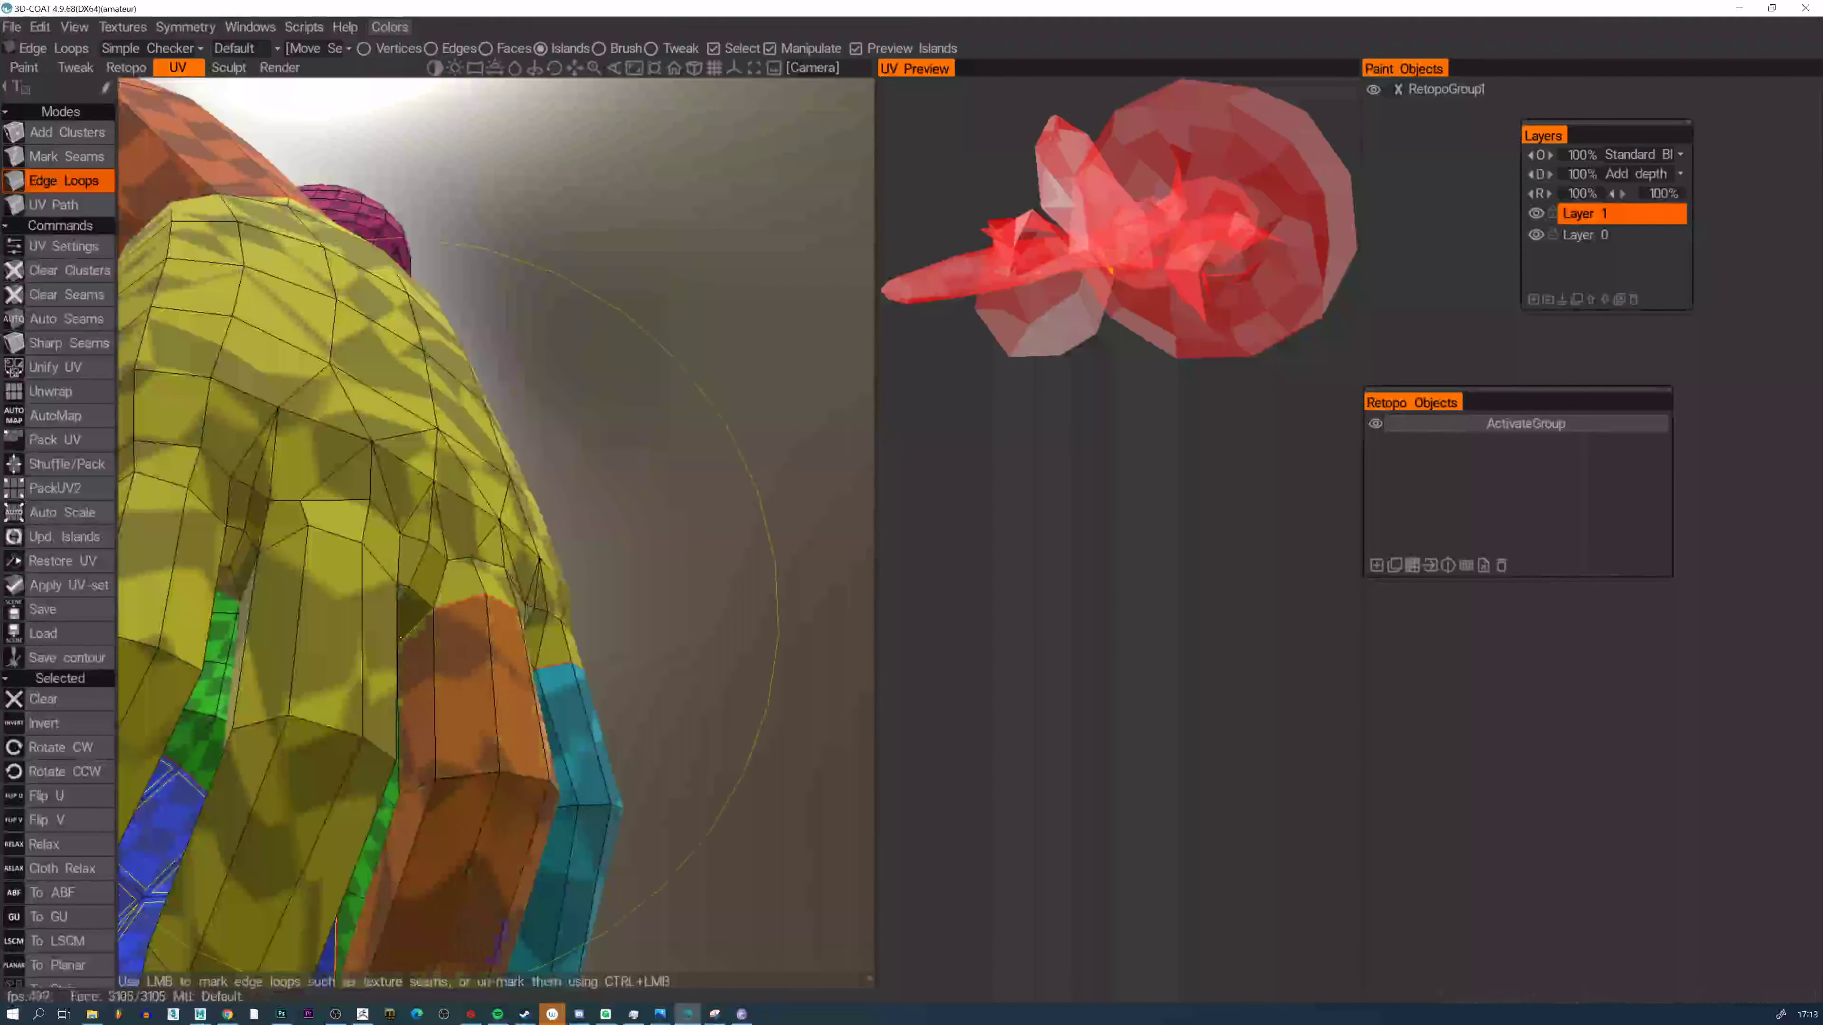
pyautogui.keyDown('alt'); pyautogui.moveTo(400, 634); pyautogui.dragTo(247, 546); pyautogui.keyUp('alt')
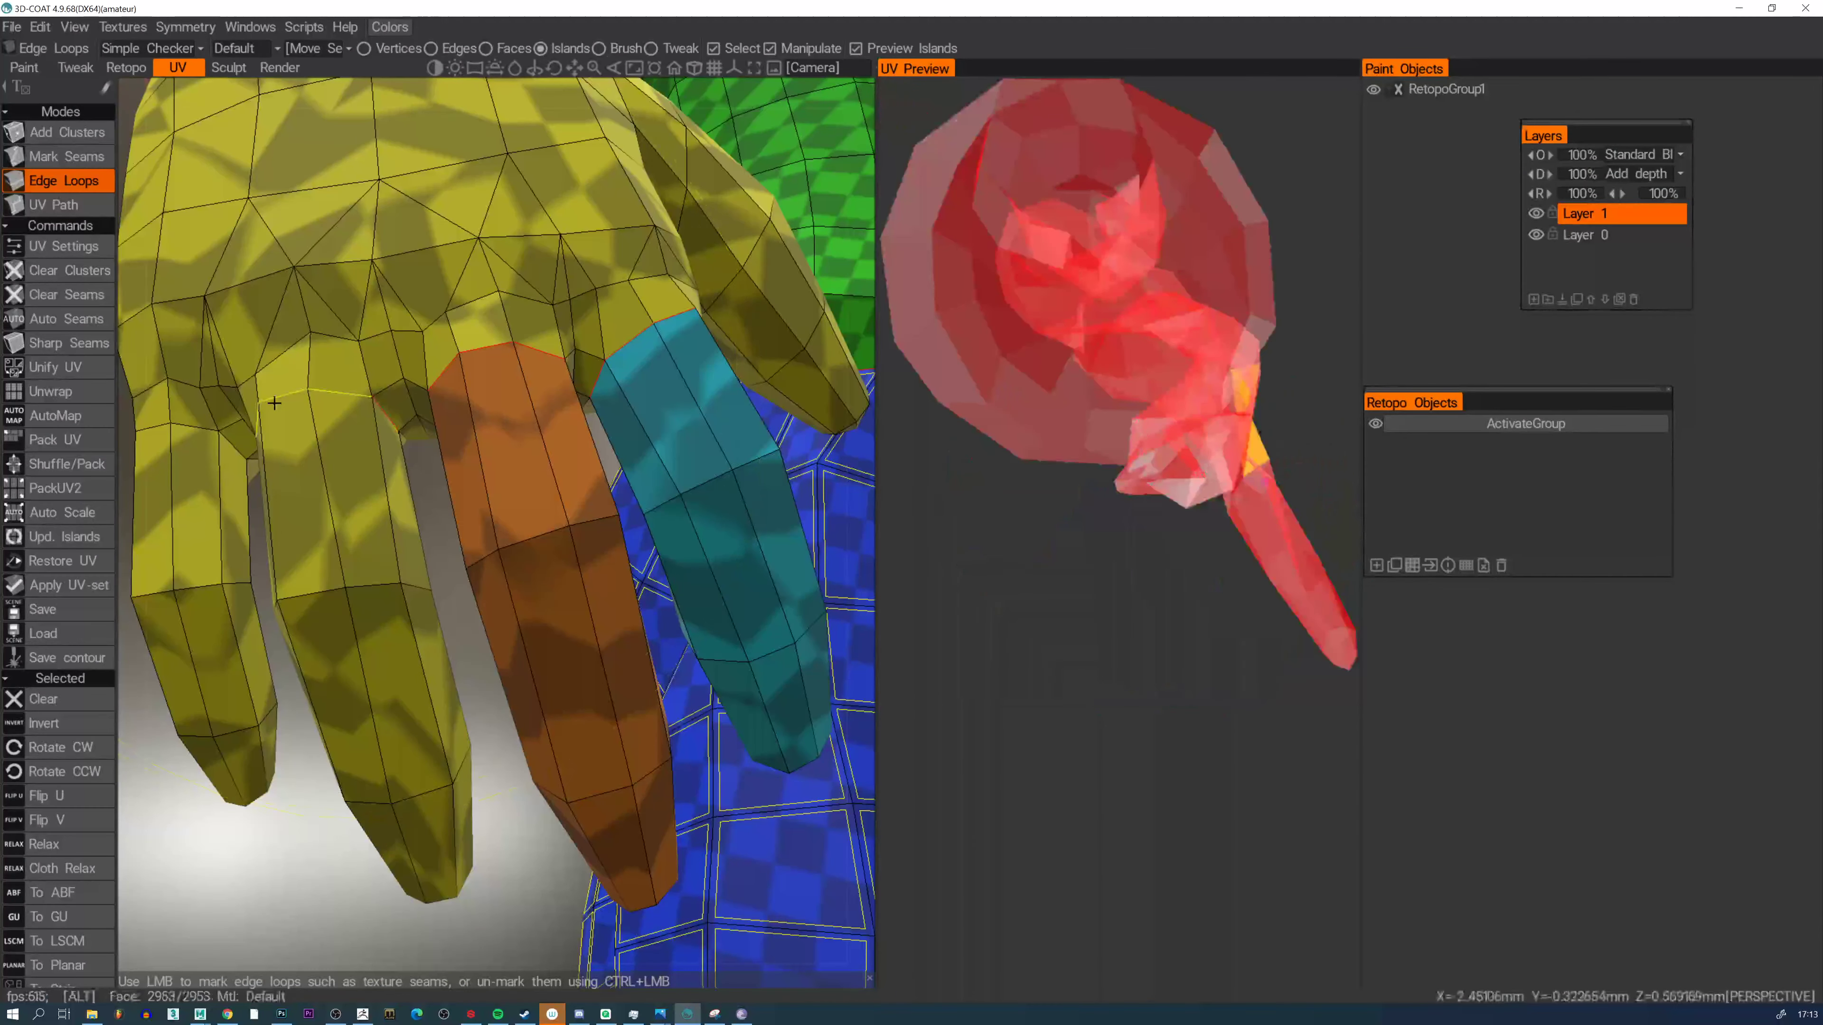
# Mark an edge loop seam around the base of the right hand's ring finger
pyautogui.keyDown('alt'); pyautogui.moveTo(383, 419); pyautogui.dragTo(630, 545); pyautogui.keyUp('alt')
pyautogui.click(666, 531)
pyautogui.keyDown('alt'); pyautogui.moveTo(791, 534); pyautogui.dragTo(656, 536, button='middle'); pyautogui.keyUp('alt')
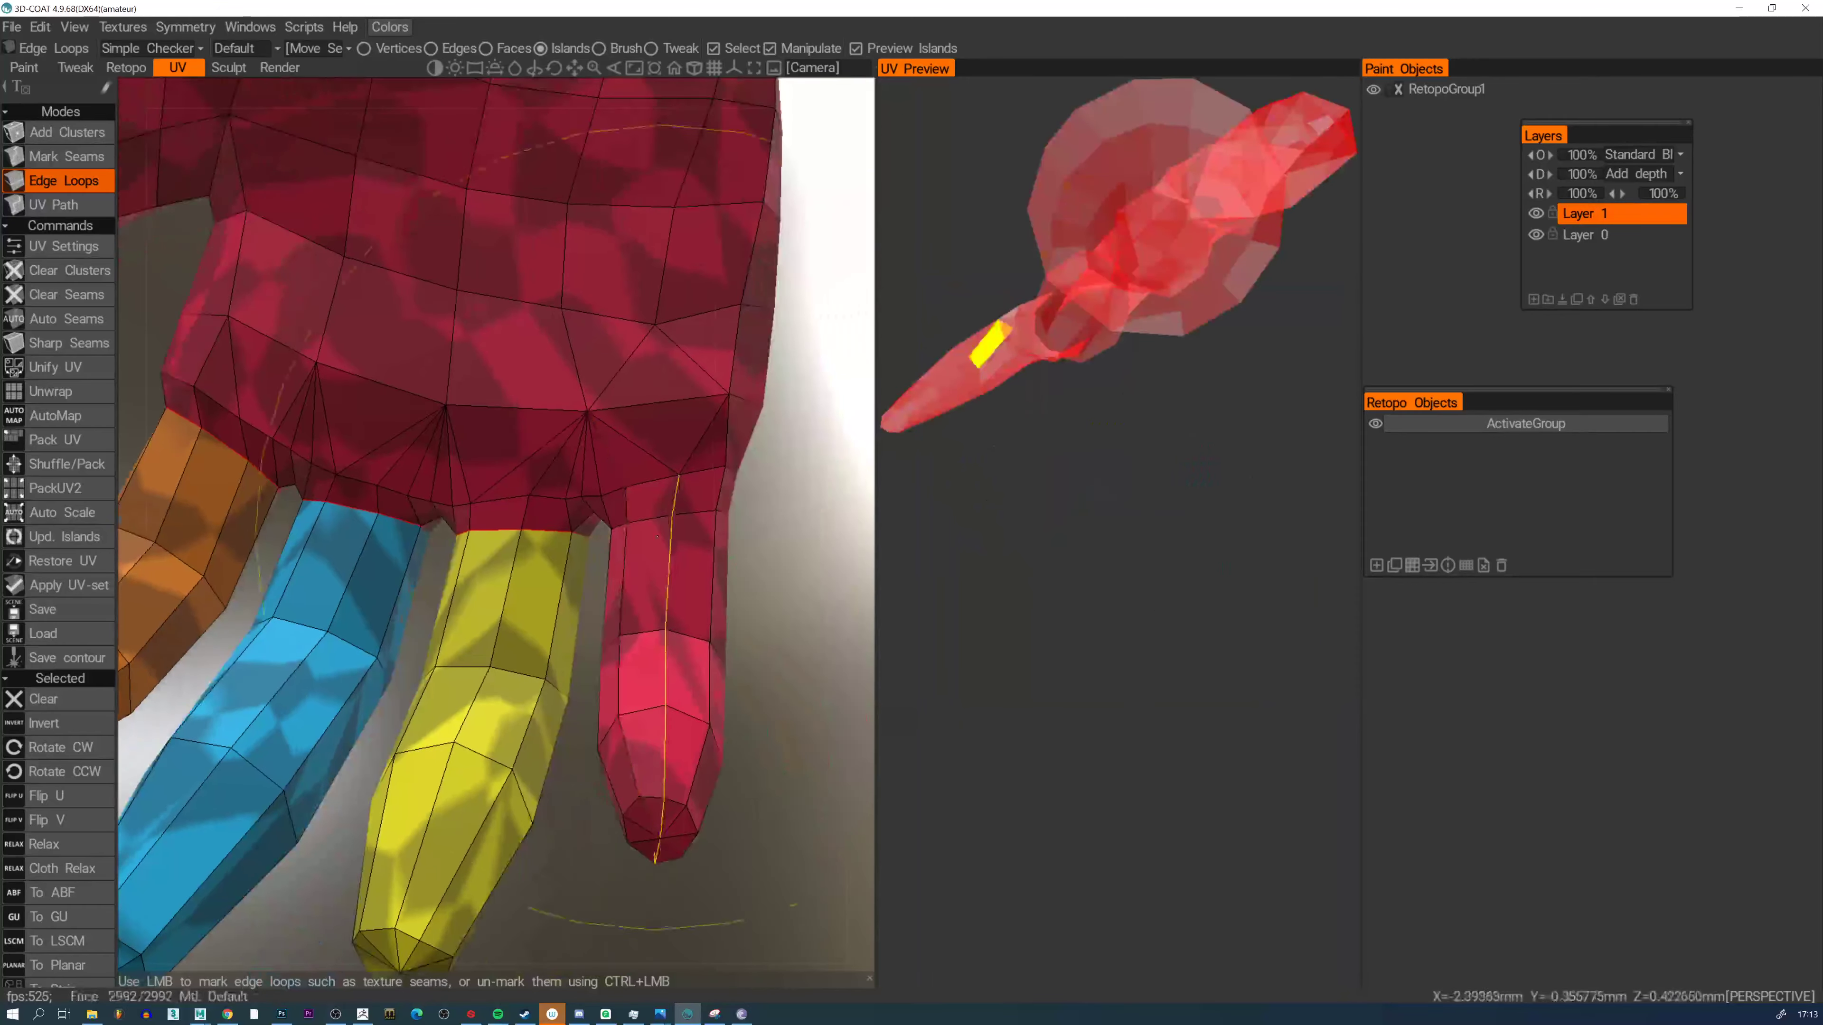
# Mark seams around the base and lengthwise along both sides of the little finger to split its palm side from its back
pyautogui.keyDown('alt'); pyautogui.moveTo(639, 535); pyautogui.dragTo(1026, 555); pyautogui.keyUp('alt')
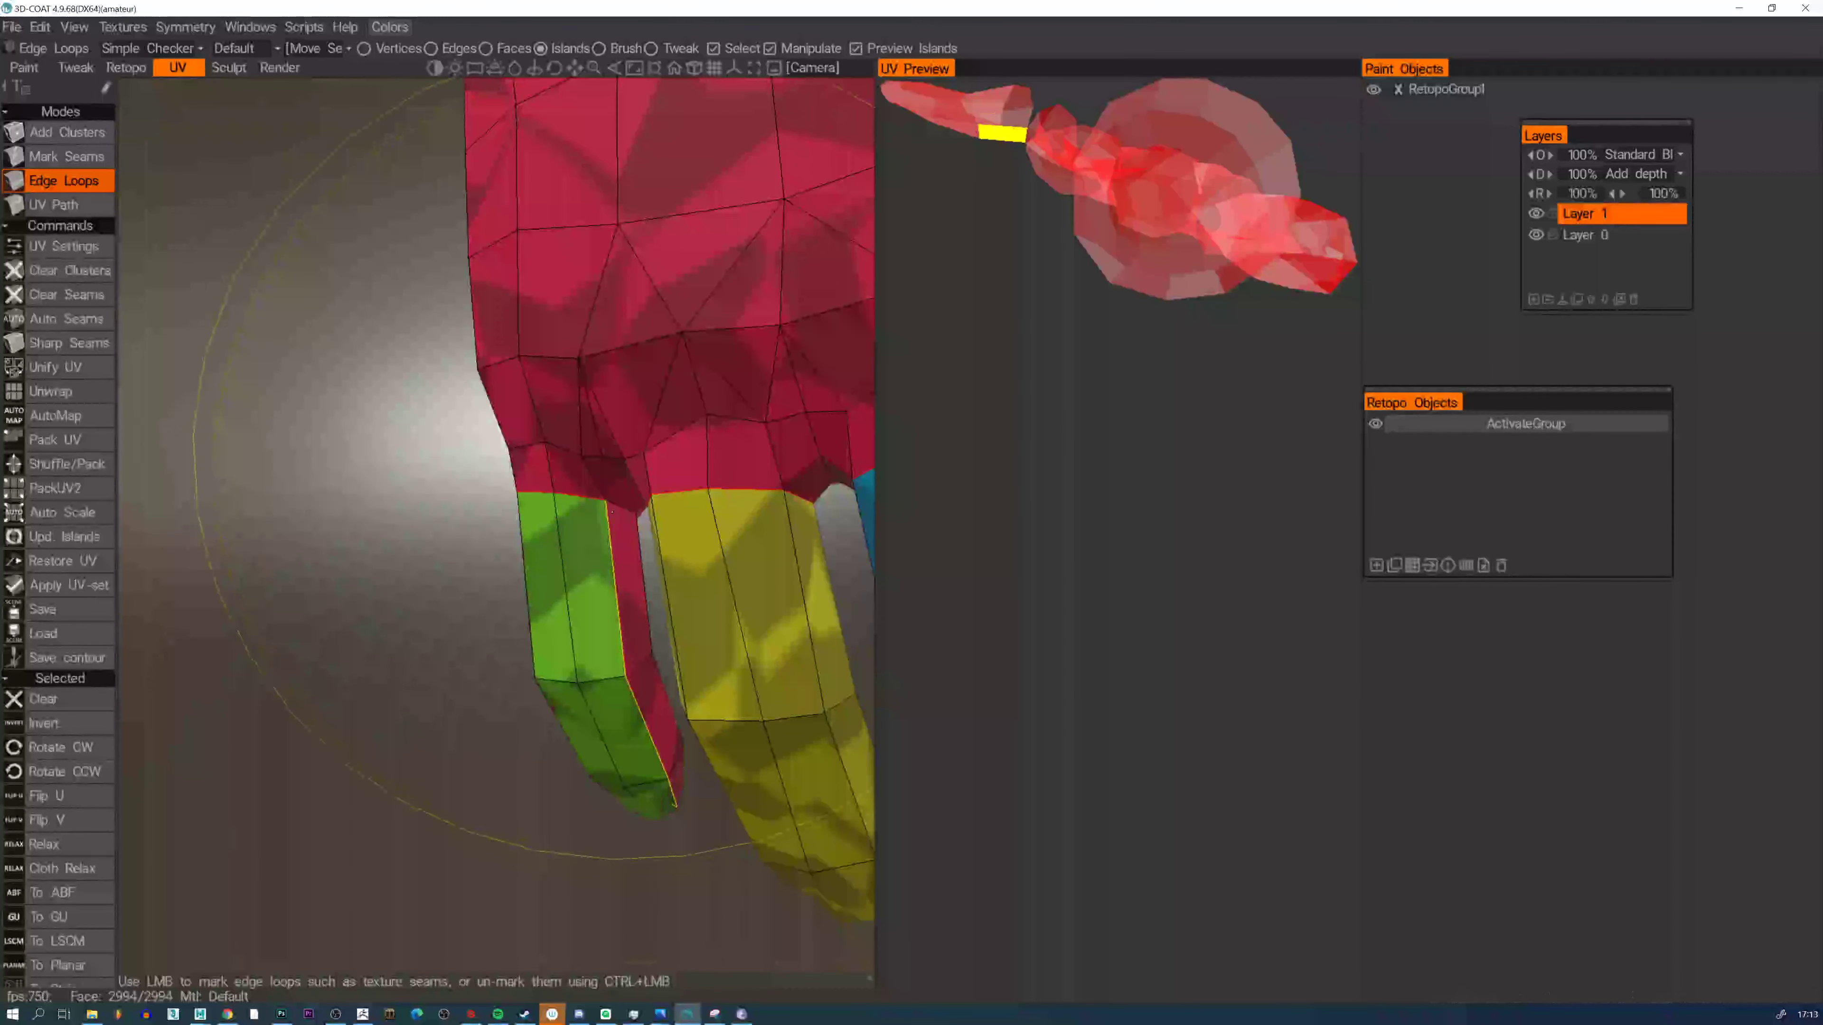
pyautogui.keyDown('alt'); pyautogui.moveTo(621, 509); pyautogui.dragTo(912, 540); pyautogui.keyUp('alt')
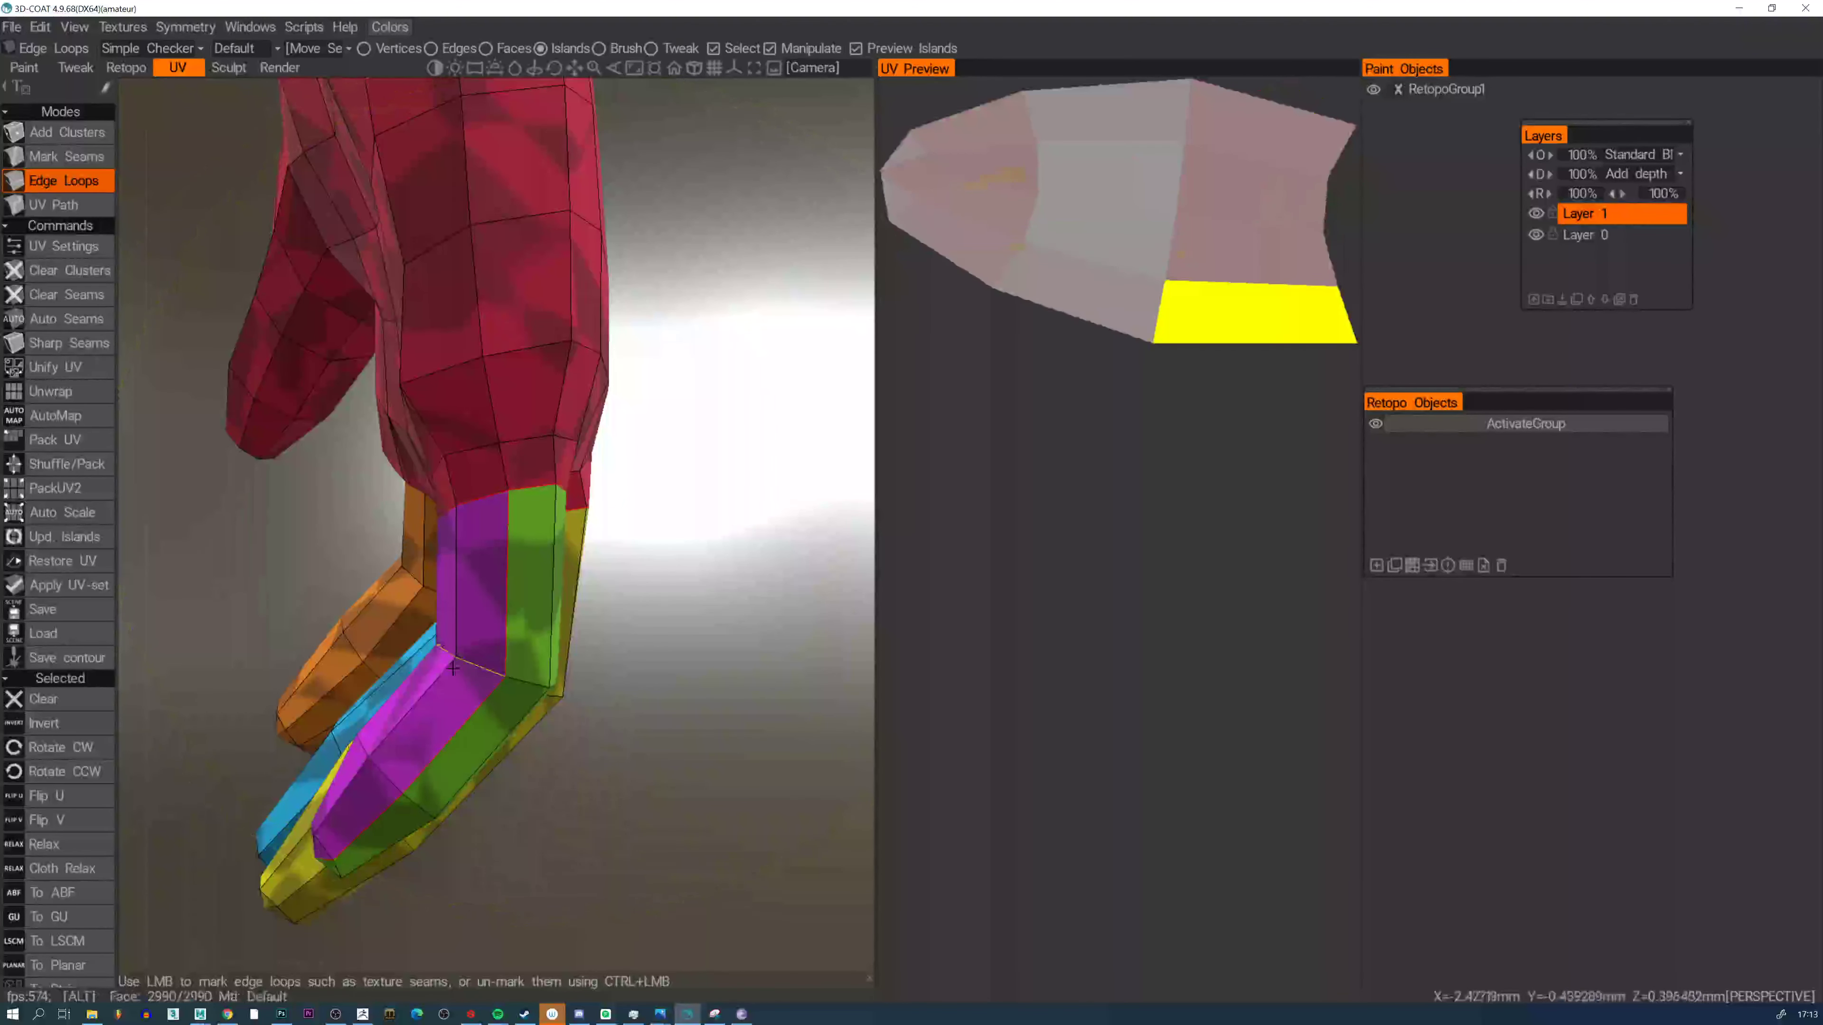
pyautogui.keyDown('alt'); pyautogui.moveTo(453, 668); pyautogui.dragTo(703, 517); pyautogui.keyUp('alt')
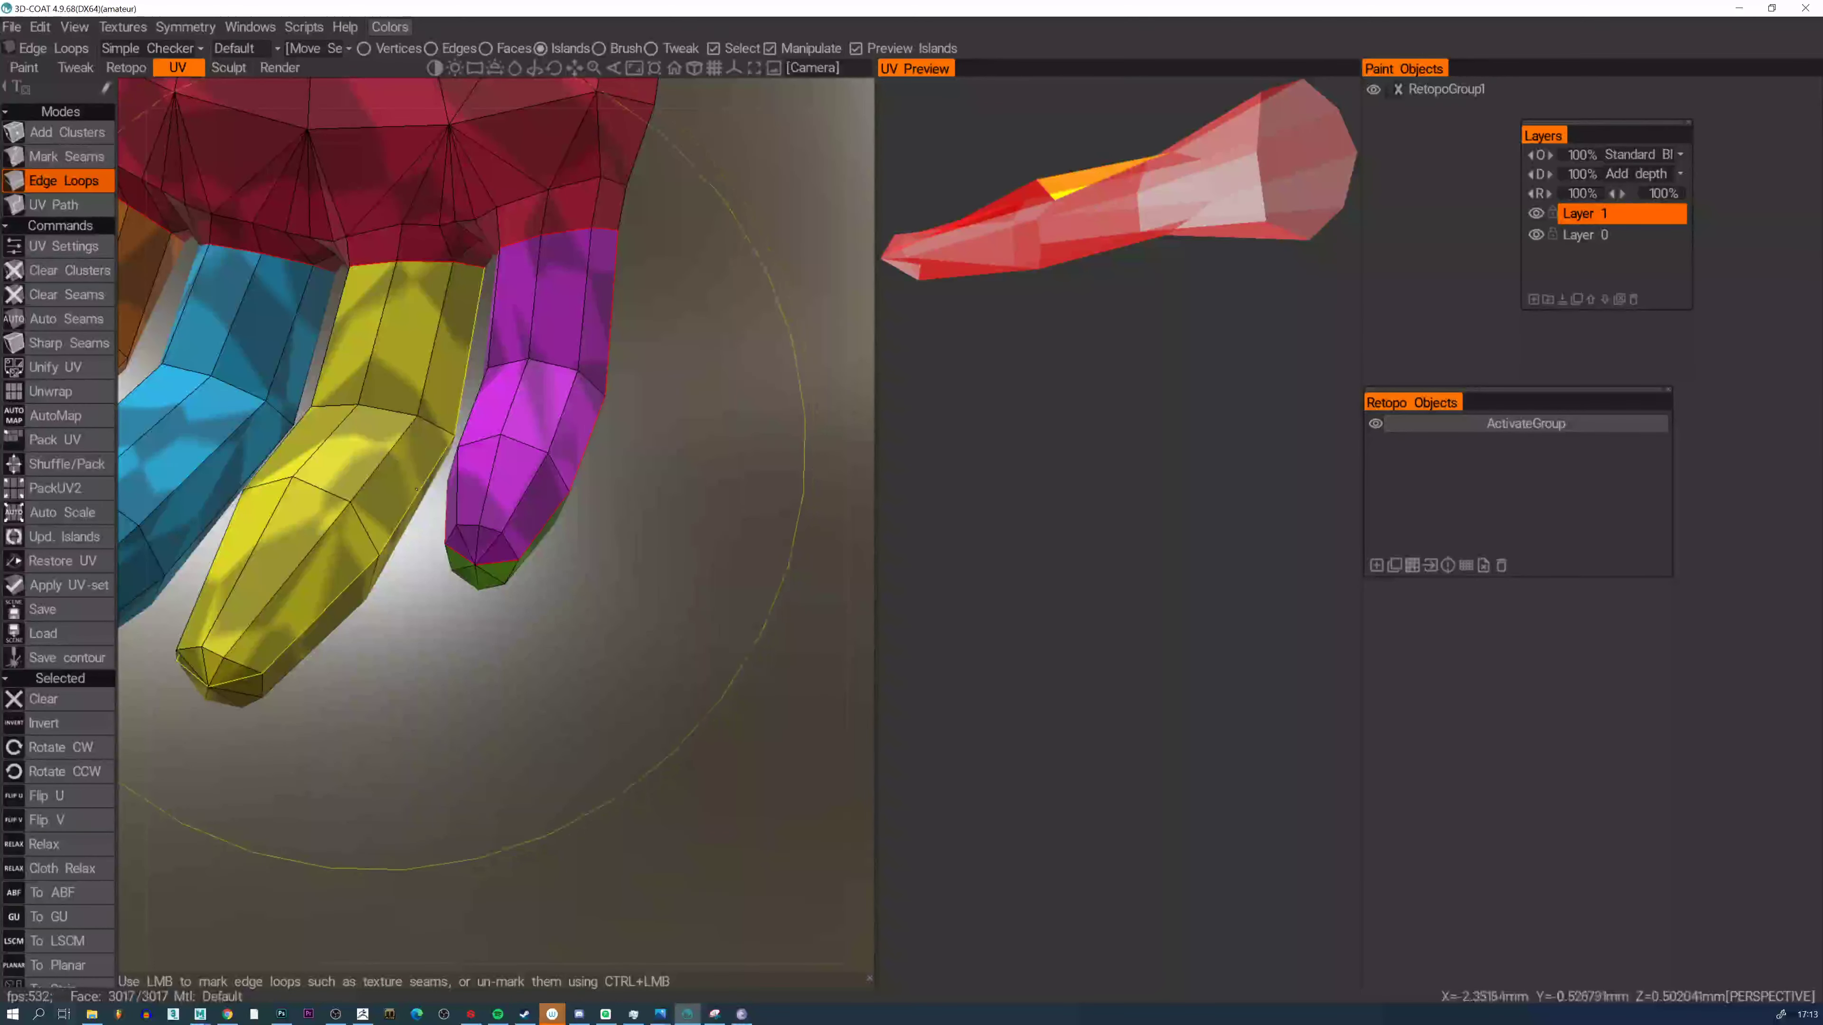
# Mark lengthwise seams along the sides of the ring, middle and index fingers, undoing one wrong loop on the middle finger
pyautogui.keyDown('alt'); pyautogui.moveTo(417, 488); pyautogui.dragTo(493, 452); pyautogui.keyUp('alt')
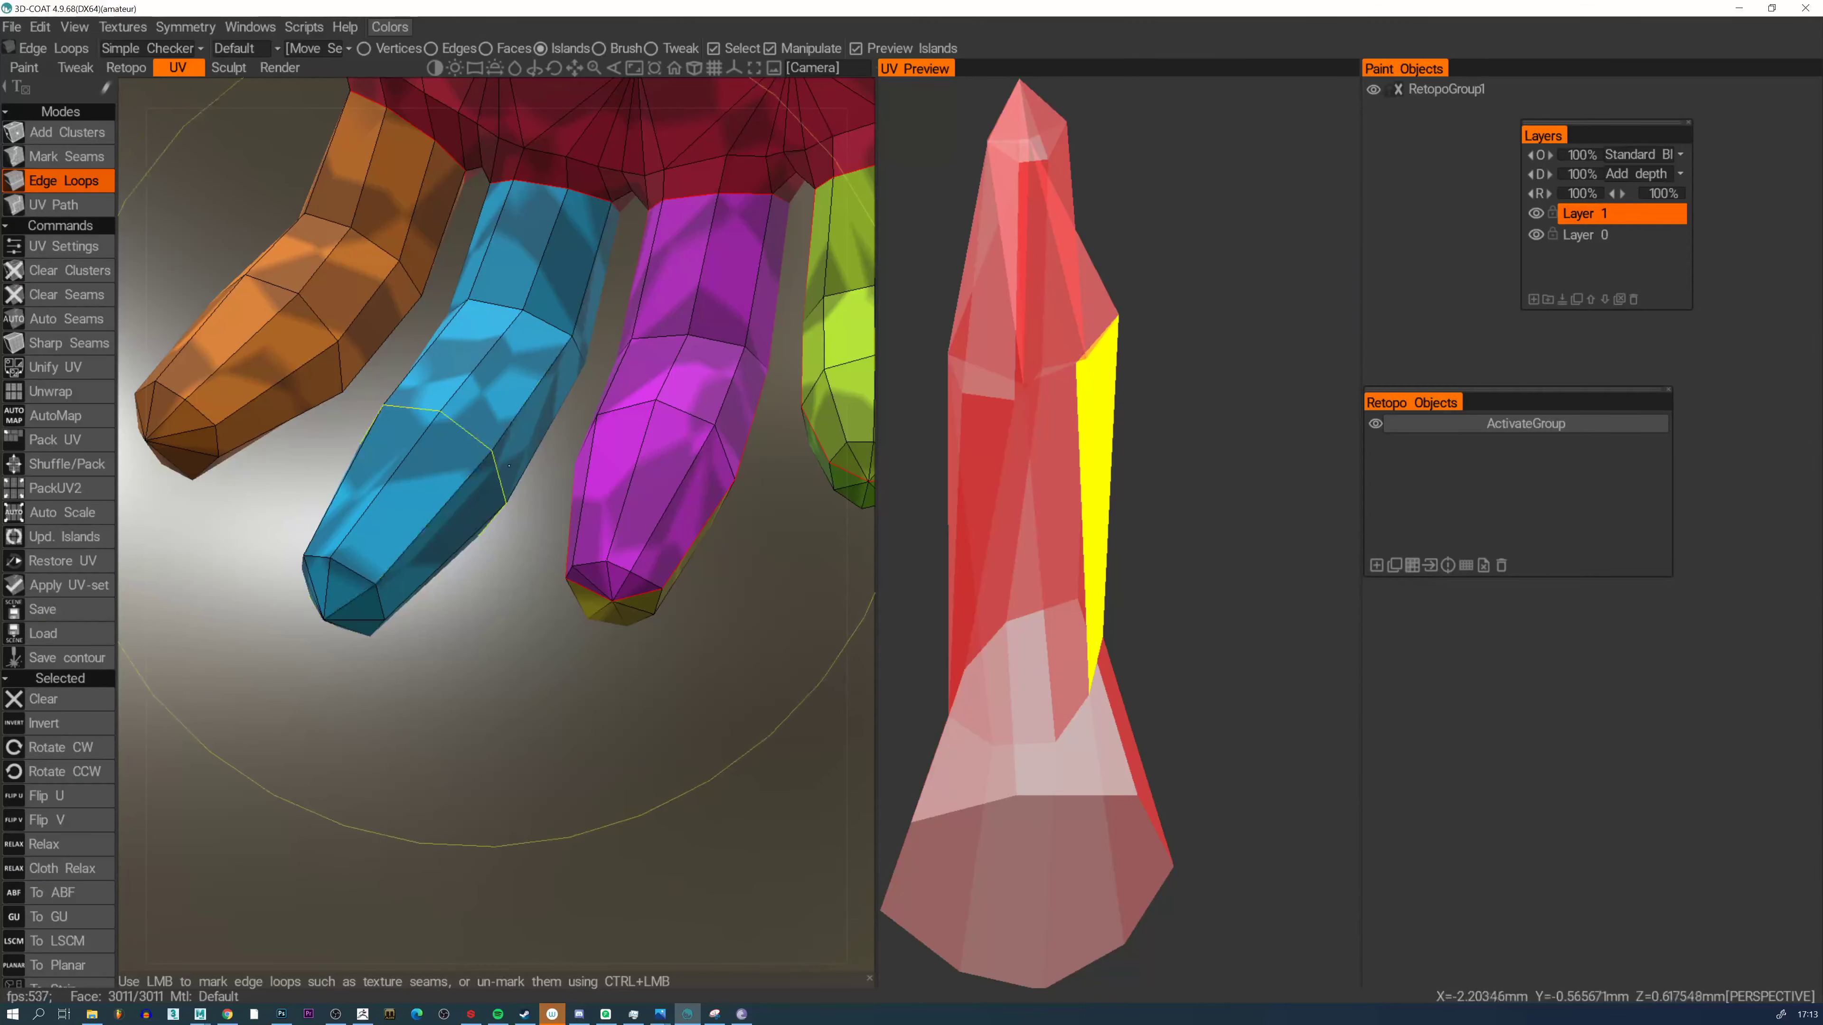
pyautogui.click(508, 465)
pyautogui.hotkey('ctrl', 'z')
pyautogui.click(543, 432)
pyautogui.keyDown('alt'); pyautogui.moveTo(392, 428); pyautogui.dragTo(542, 546, button='middle'); pyautogui.keyUp('alt')
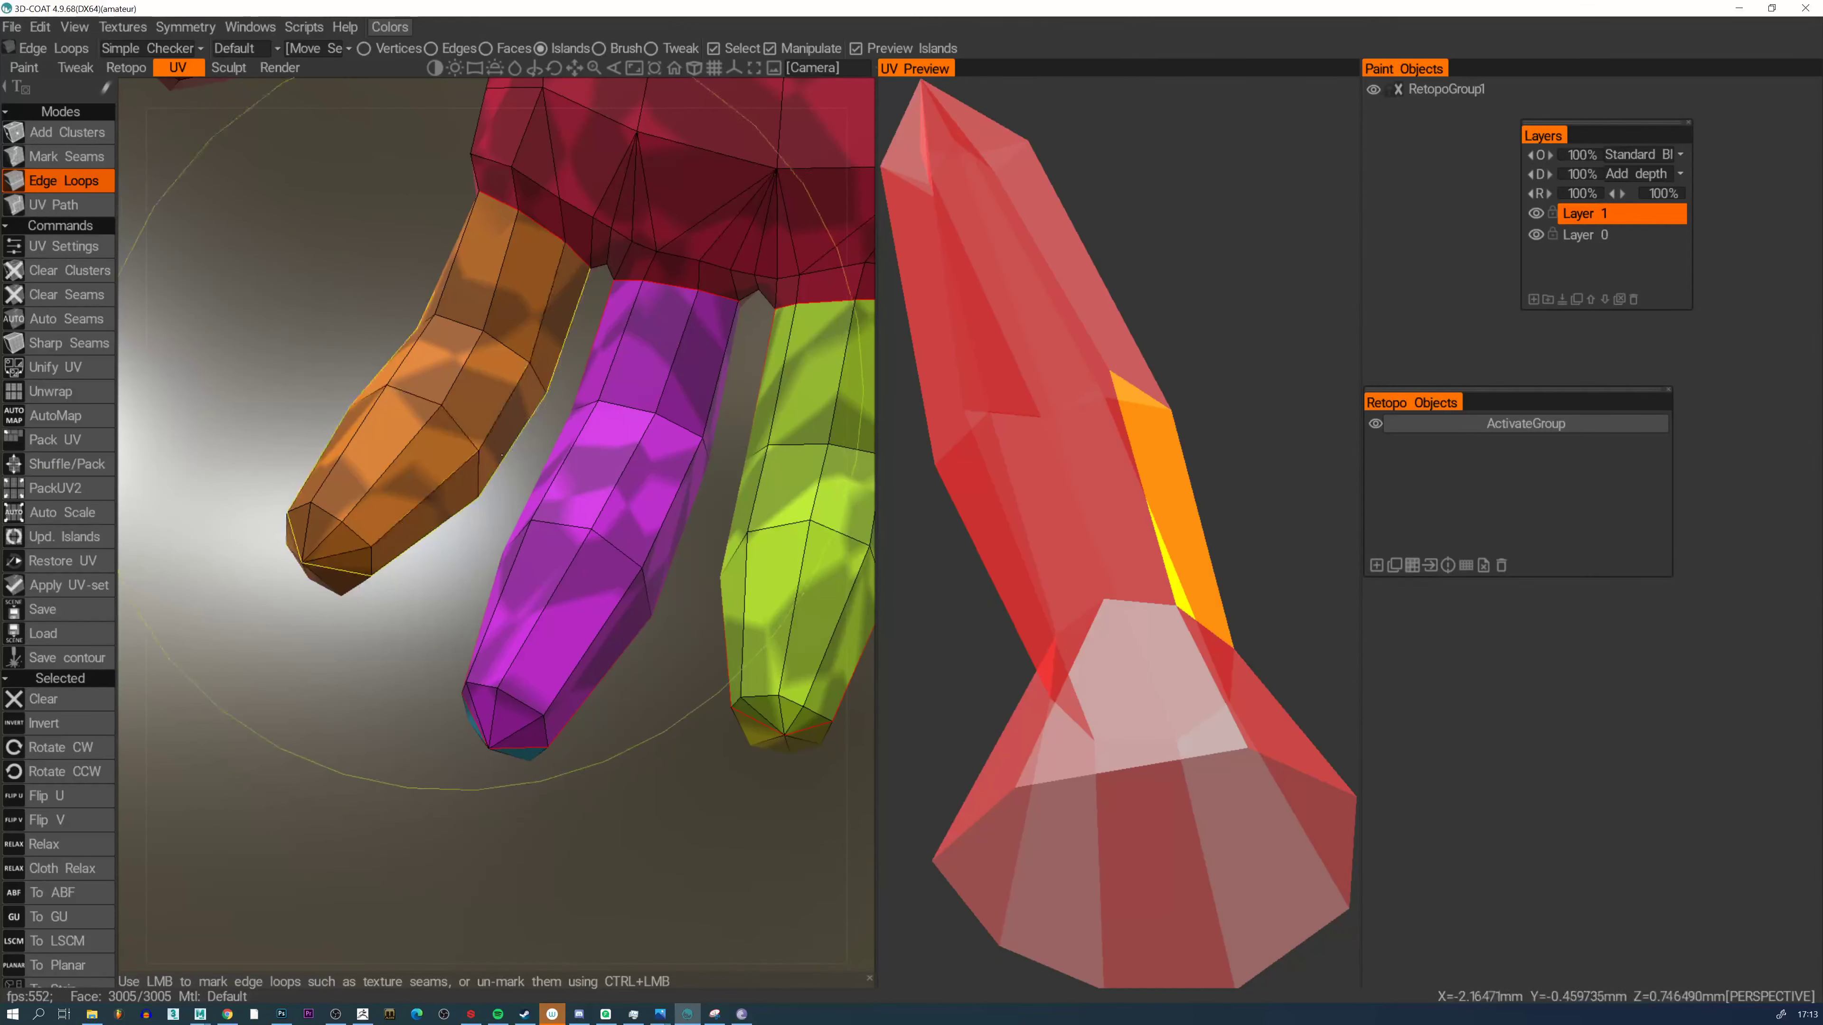
pyautogui.click(501, 454)
# Mark seams around the base and lengthwise along the right thumb to split it into two halves
pyautogui.keyDown('alt'); pyautogui.moveTo(439, 464); pyautogui.dragTo(611, 454); pyautogui.keyUp('alt')
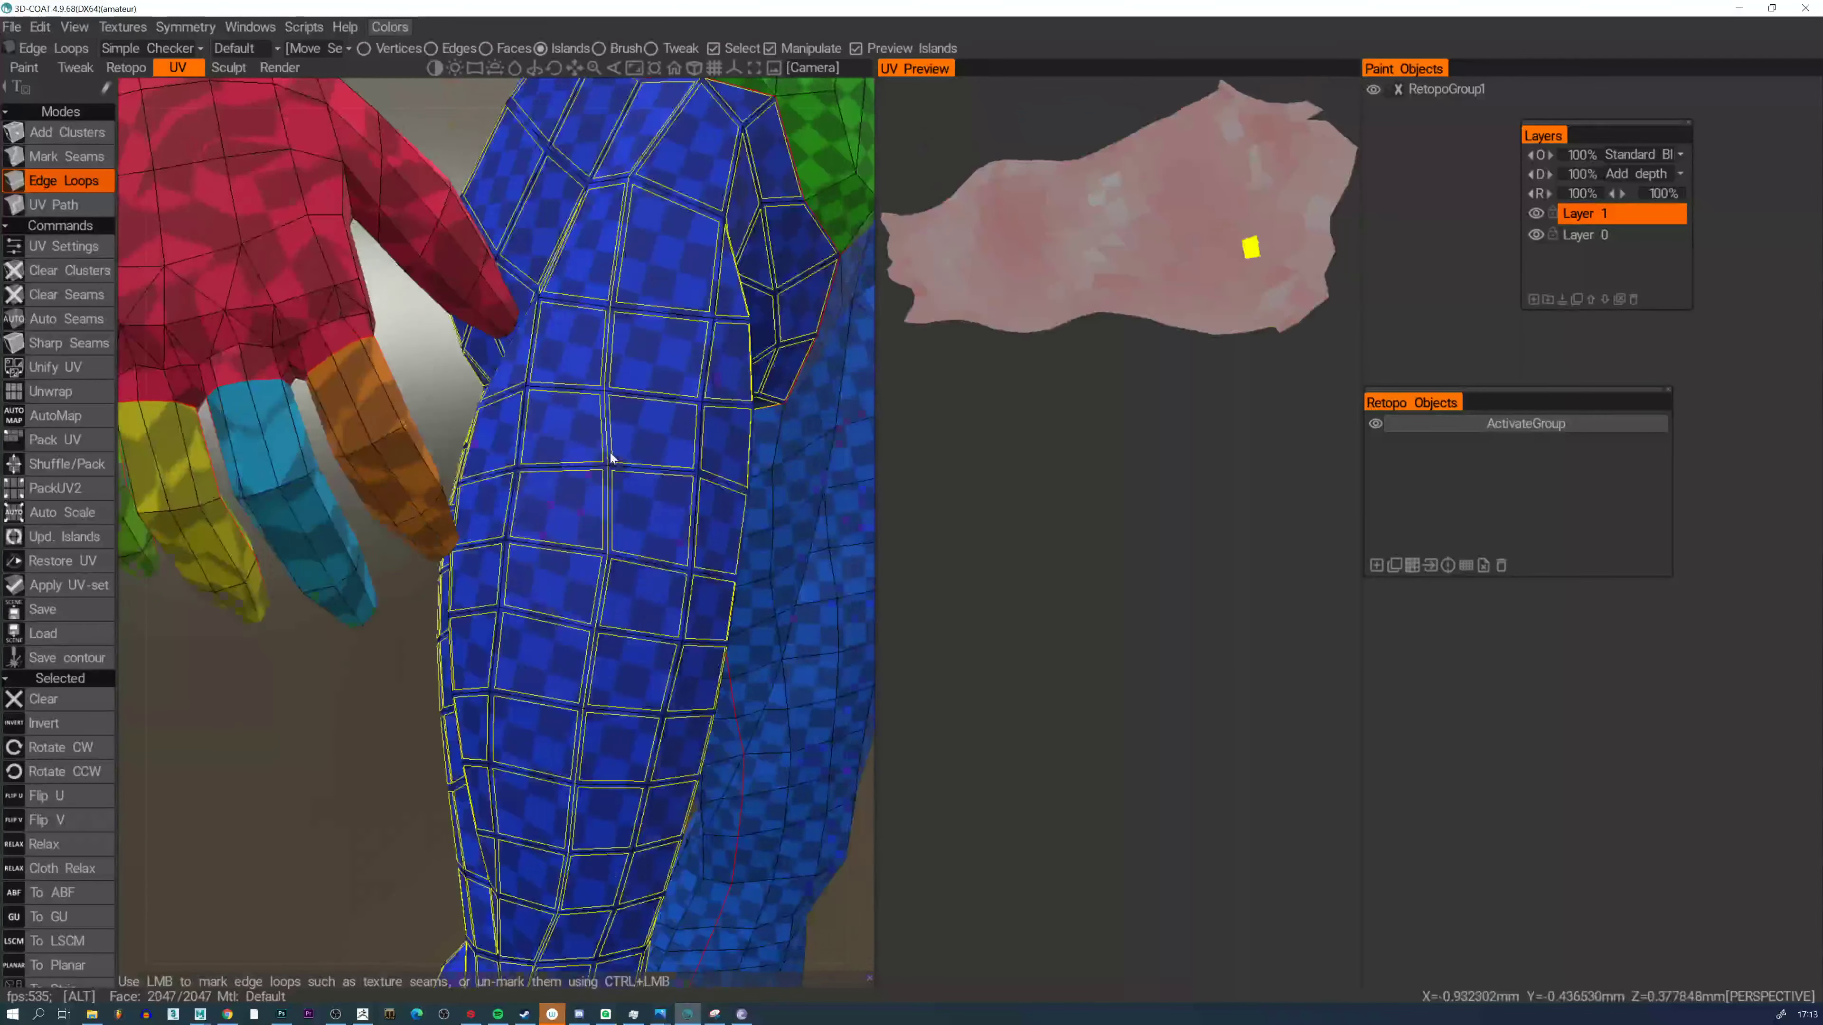
pyautogui.keyDown('alt'); pyautogui.moveTo(610, 459); pyautogui.dragTo(380, 431, button='right'); pyautogui.keyUp('alt')
pyautogui.keyDown('alt'); pyautogui.moveTo(380, 431); pyautogui.dragTo(649, 463); pyautogui.keyUp('alt')
pyautogui.keyDown('alt'); pyautogui.moveTo(430, 459); pyautogui.dragTo(70, 476); pyautogui.keyUp('alt')
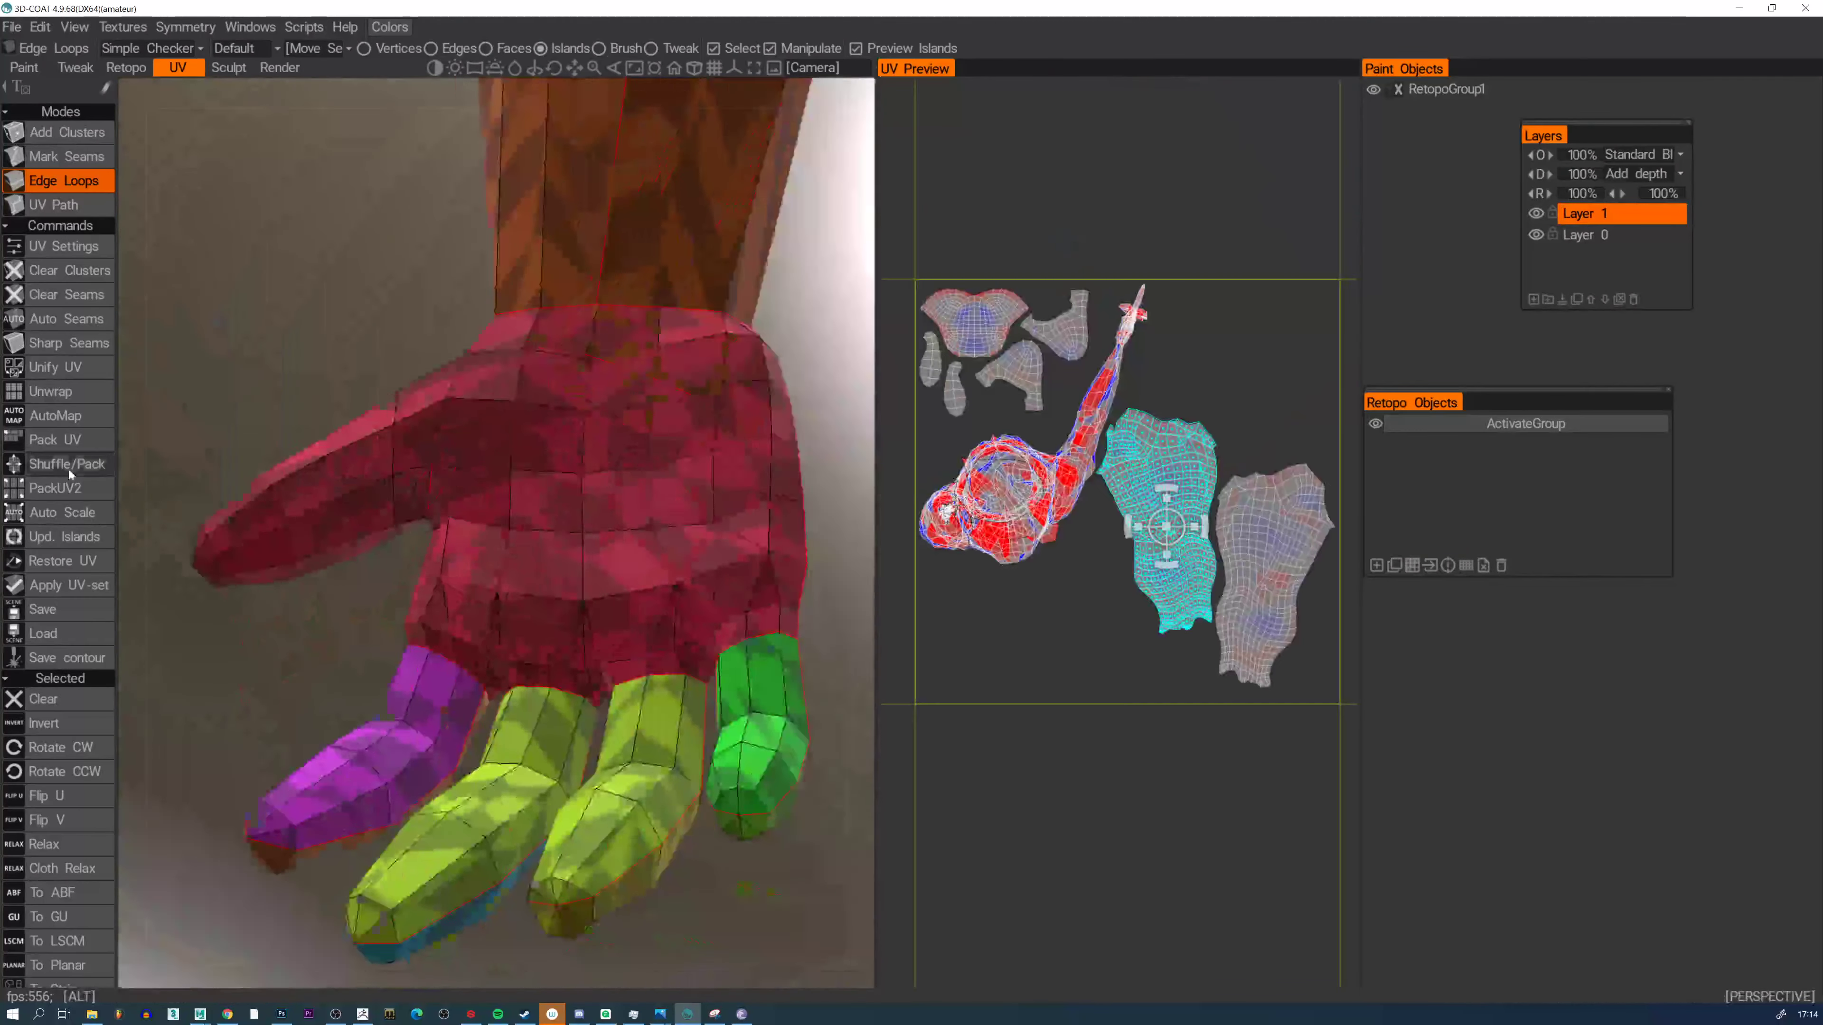
pyautogui.keyDown('alt'); pyautogui.moveTo(425, 400); pyautogui.dragTo(280, 318); pyautogui.keyUp('alt')
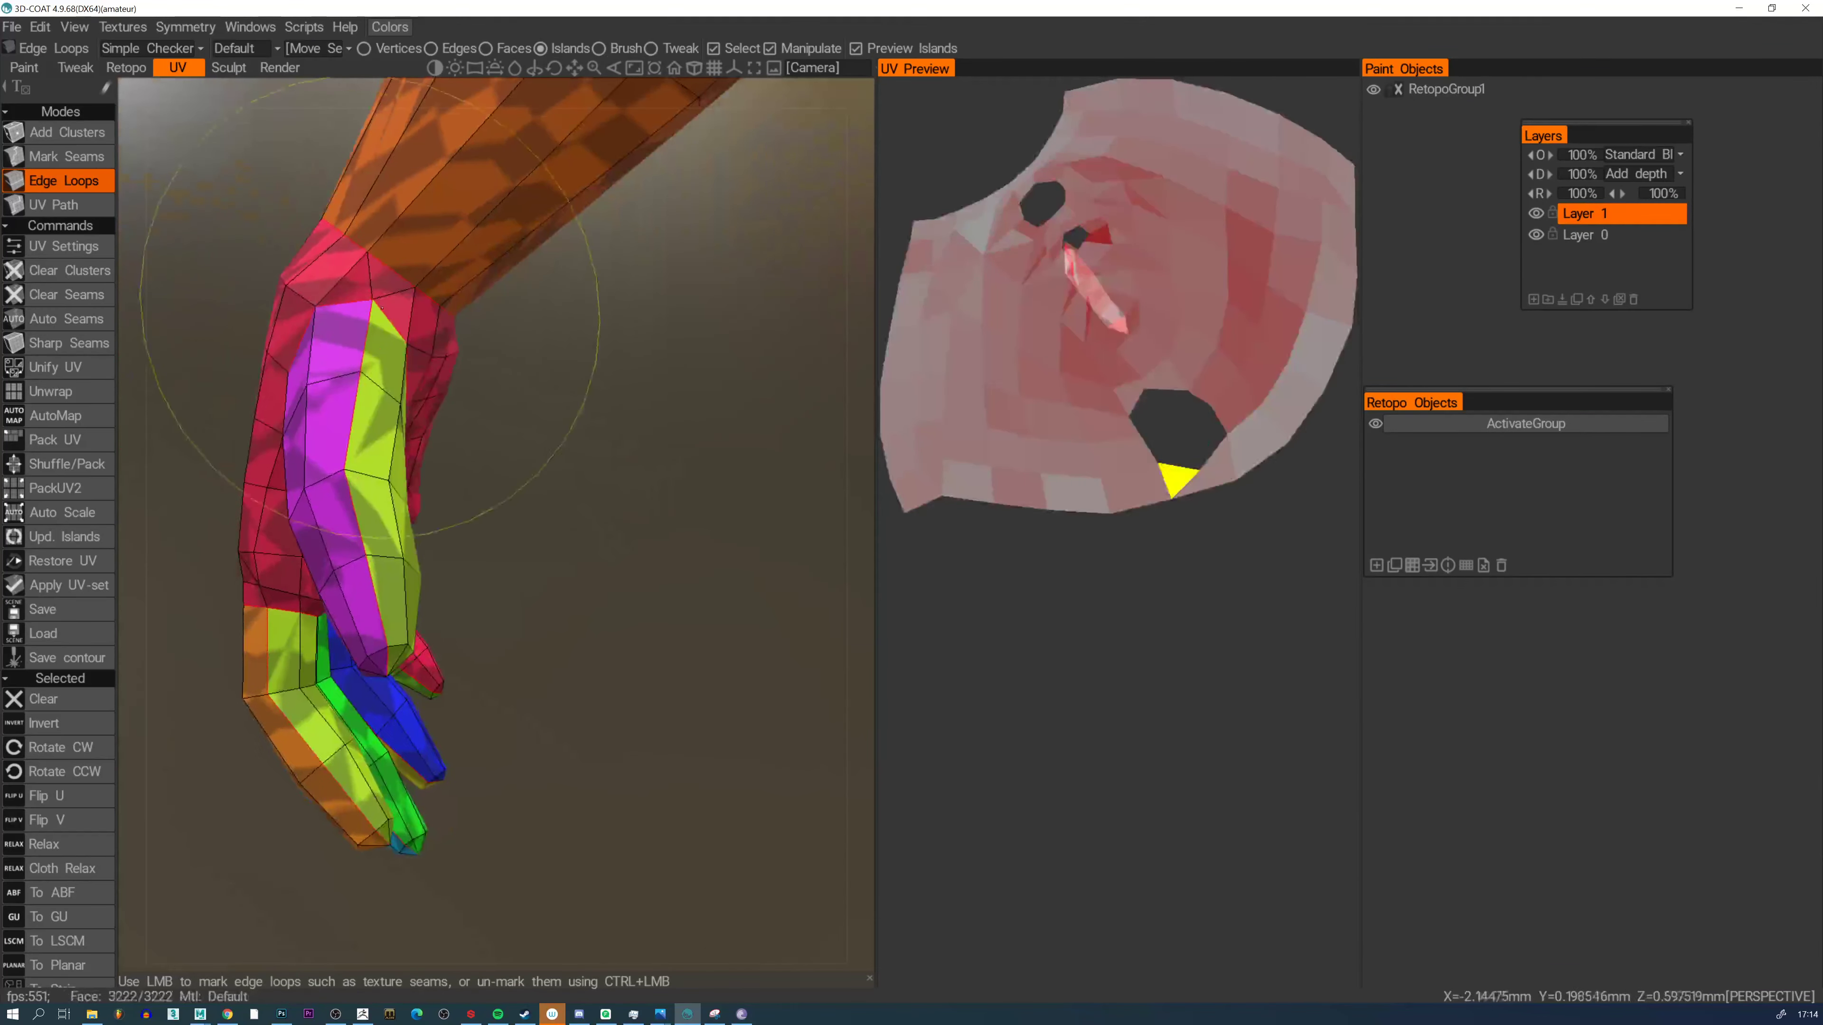
# Mark seams along the sides of the right hand to split the palm from the back of the hand
pyautogui.keyDown('alt'); pyautogui.moveTo(374, 283); pyautogui.dragTo(667, 610); pyautogui.keyUp('alt')
pyautogui.keyDown('alt'); pyautogui.moveTo(308, 610); pyautogui.dragTo(431, 668); pyautogui.keyUp('alt')
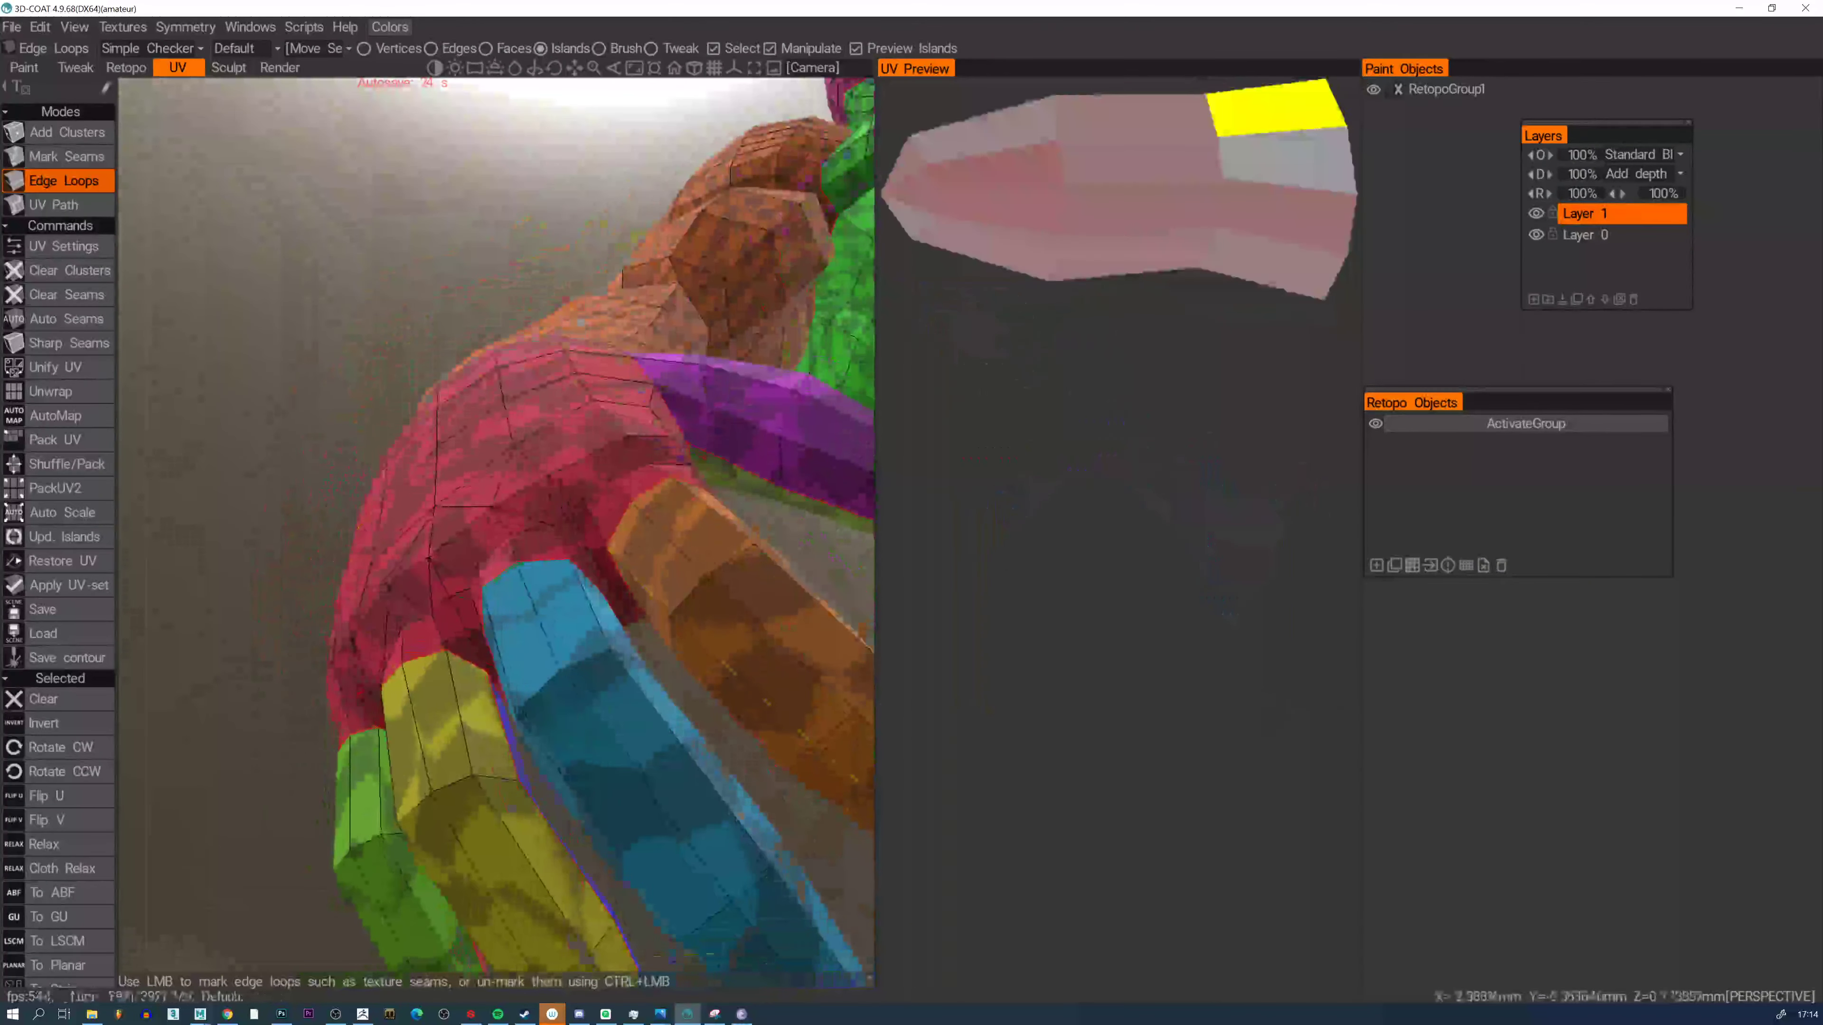
pyautogui.keyDown('alt'); pyautogui.moveTo(603, 567); pyautogui.dragTo(500, 611); pyautogui.keyUp('alt')
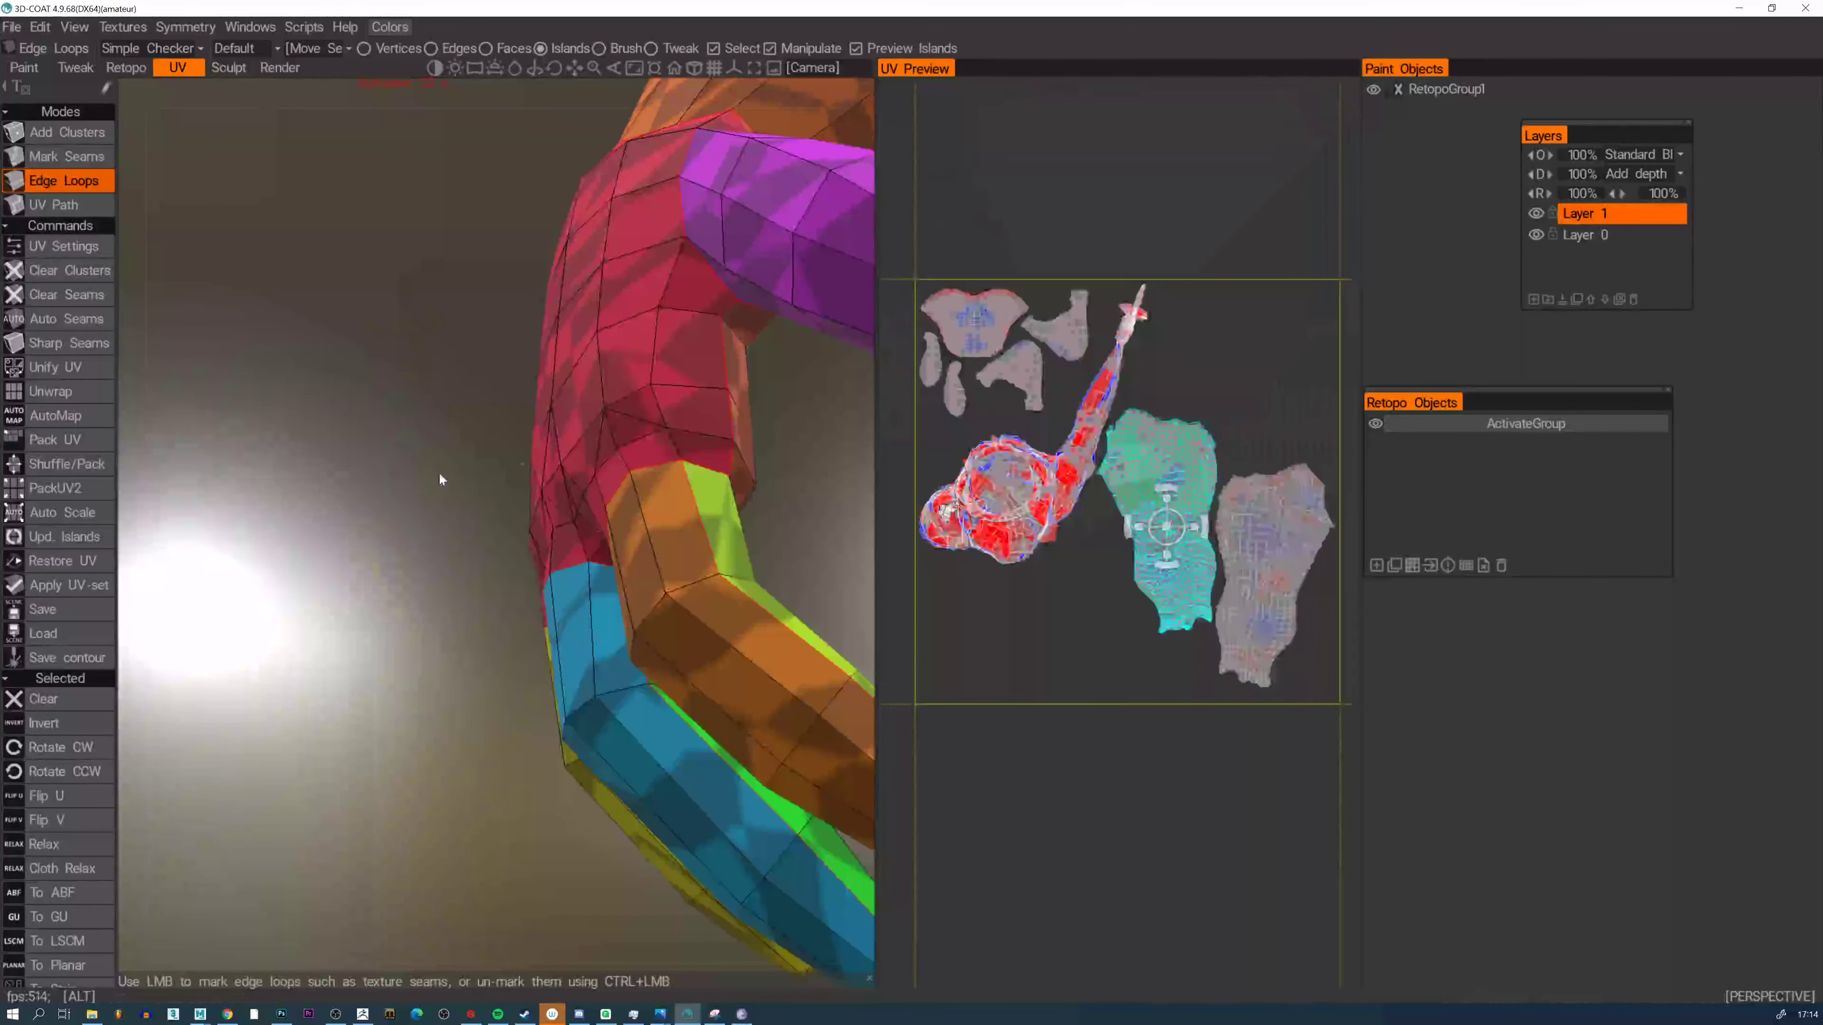
pyautogui.keyDown('alt'); pyautogui.moveTo(439, 472); pyautogui.dragTo(631, 496); pyautogui.keyUp('alt')
pyautogui.keyDown('alt'); pyautogui.moveTo(796, 473); pyautogui.dragTo(467, 511, button='middle'); pyautogui.keyUp('alt')
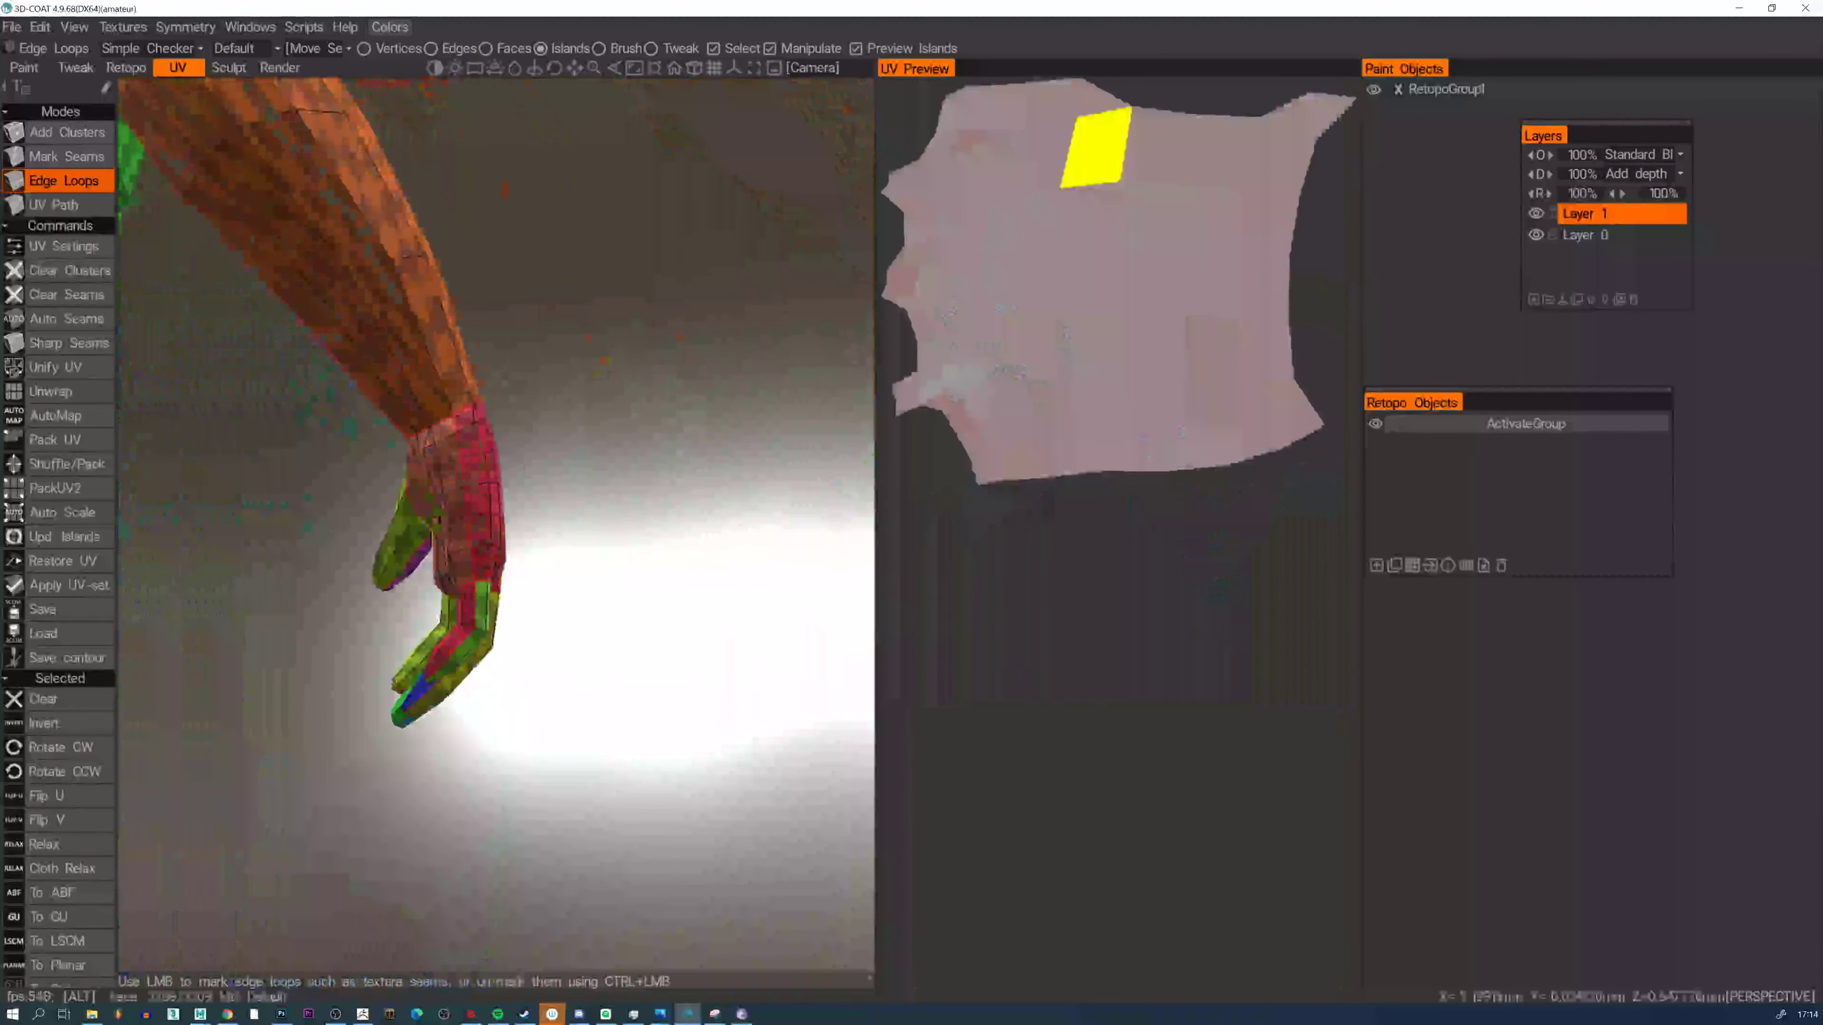
# Unwrap the mesh with the new hand and finger seams
pyautogui.keyDown('alt'); pyautogui.moveTo(467, 511); pyautogui.dragTo(463, 546, button='right'); pyautogui.keyUp('alt')
pyautogui.keyDown('alt'); pyautogui.moveTo(1122, 545); pyautogui.dragTo(1051, 424, button='right'); pyautogui.keyUp('alt')
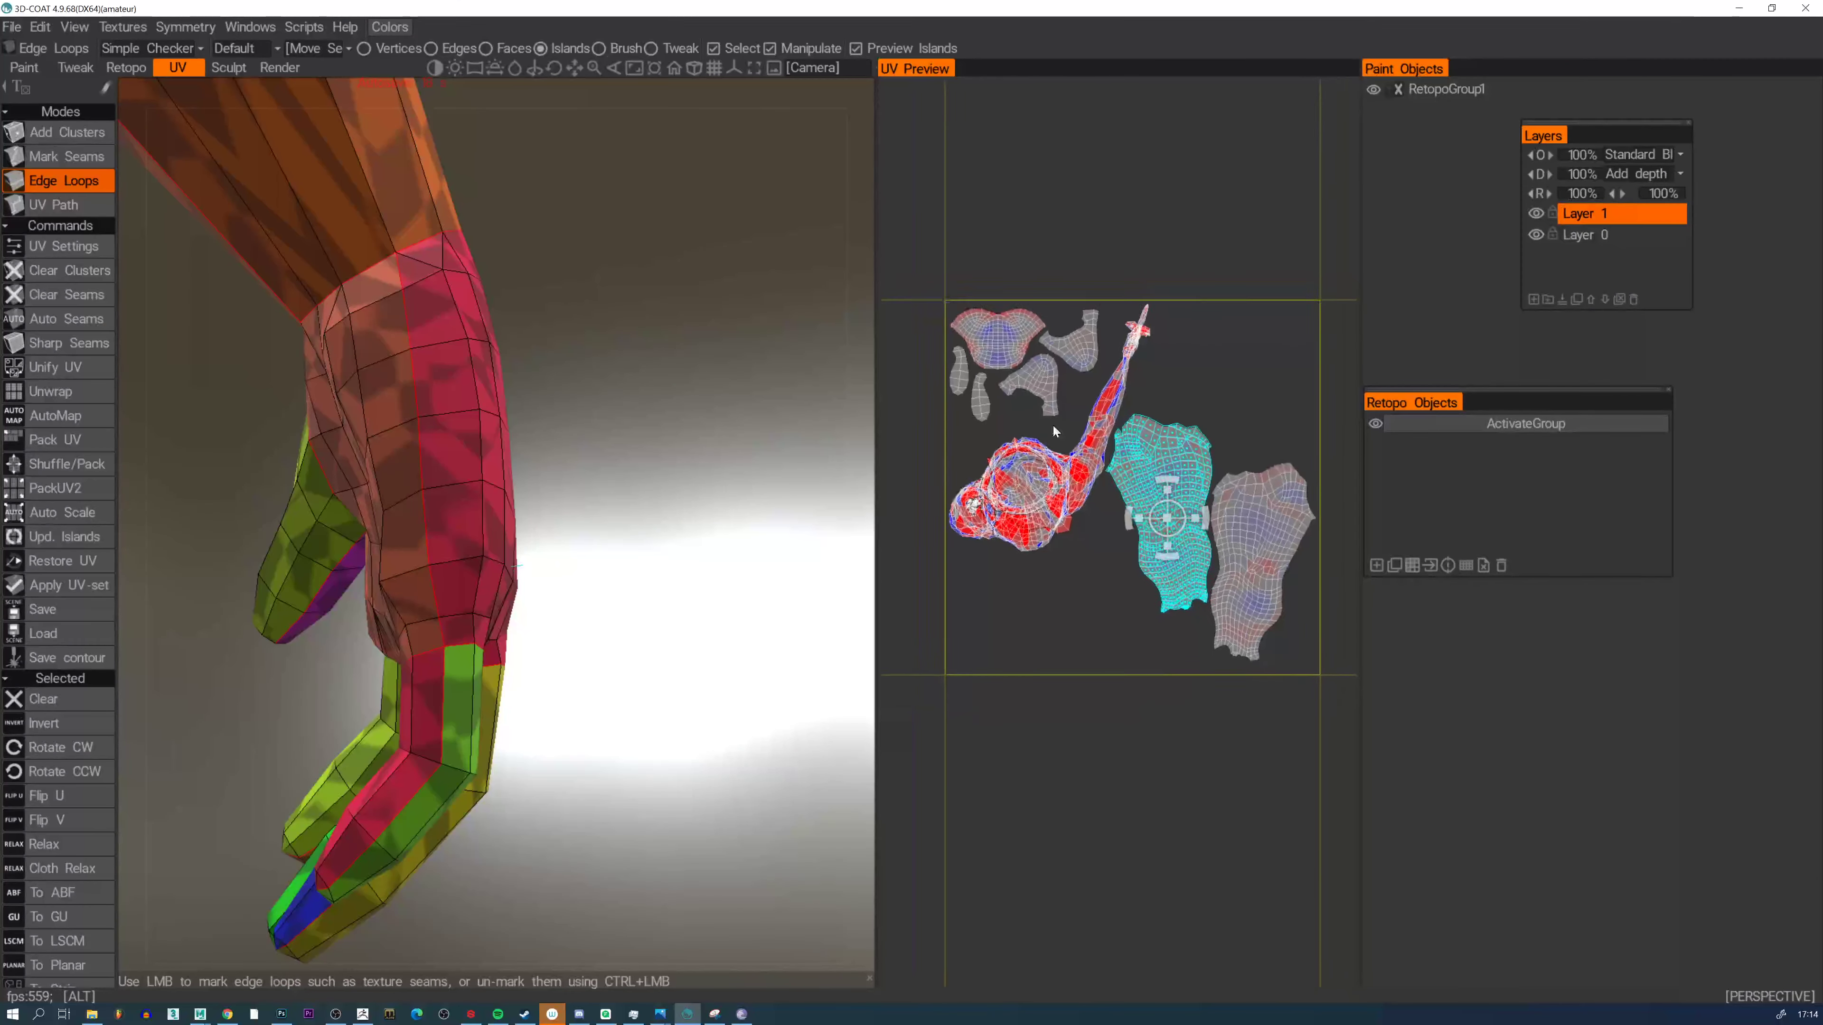
pyautogui.keyDown('alt'); pyautogui.moveTo(1052, 425); pyautogui.dragTo(1004, 375, button='middle'); pyautogui.keyUp('alt')
pyautogui.keyDown('alt'); pyautogui.moveTo(1112, 323); pyautogui.dragTo(1122, 511, button='right'); pyautogui.keyUp('alt')
pyautogui.keyDown('alt'); pyautogui.moveTo(1122, 511); pyautogui.dragTo(1302, 437, button='middle'); pyautogui.keyUp('alt')
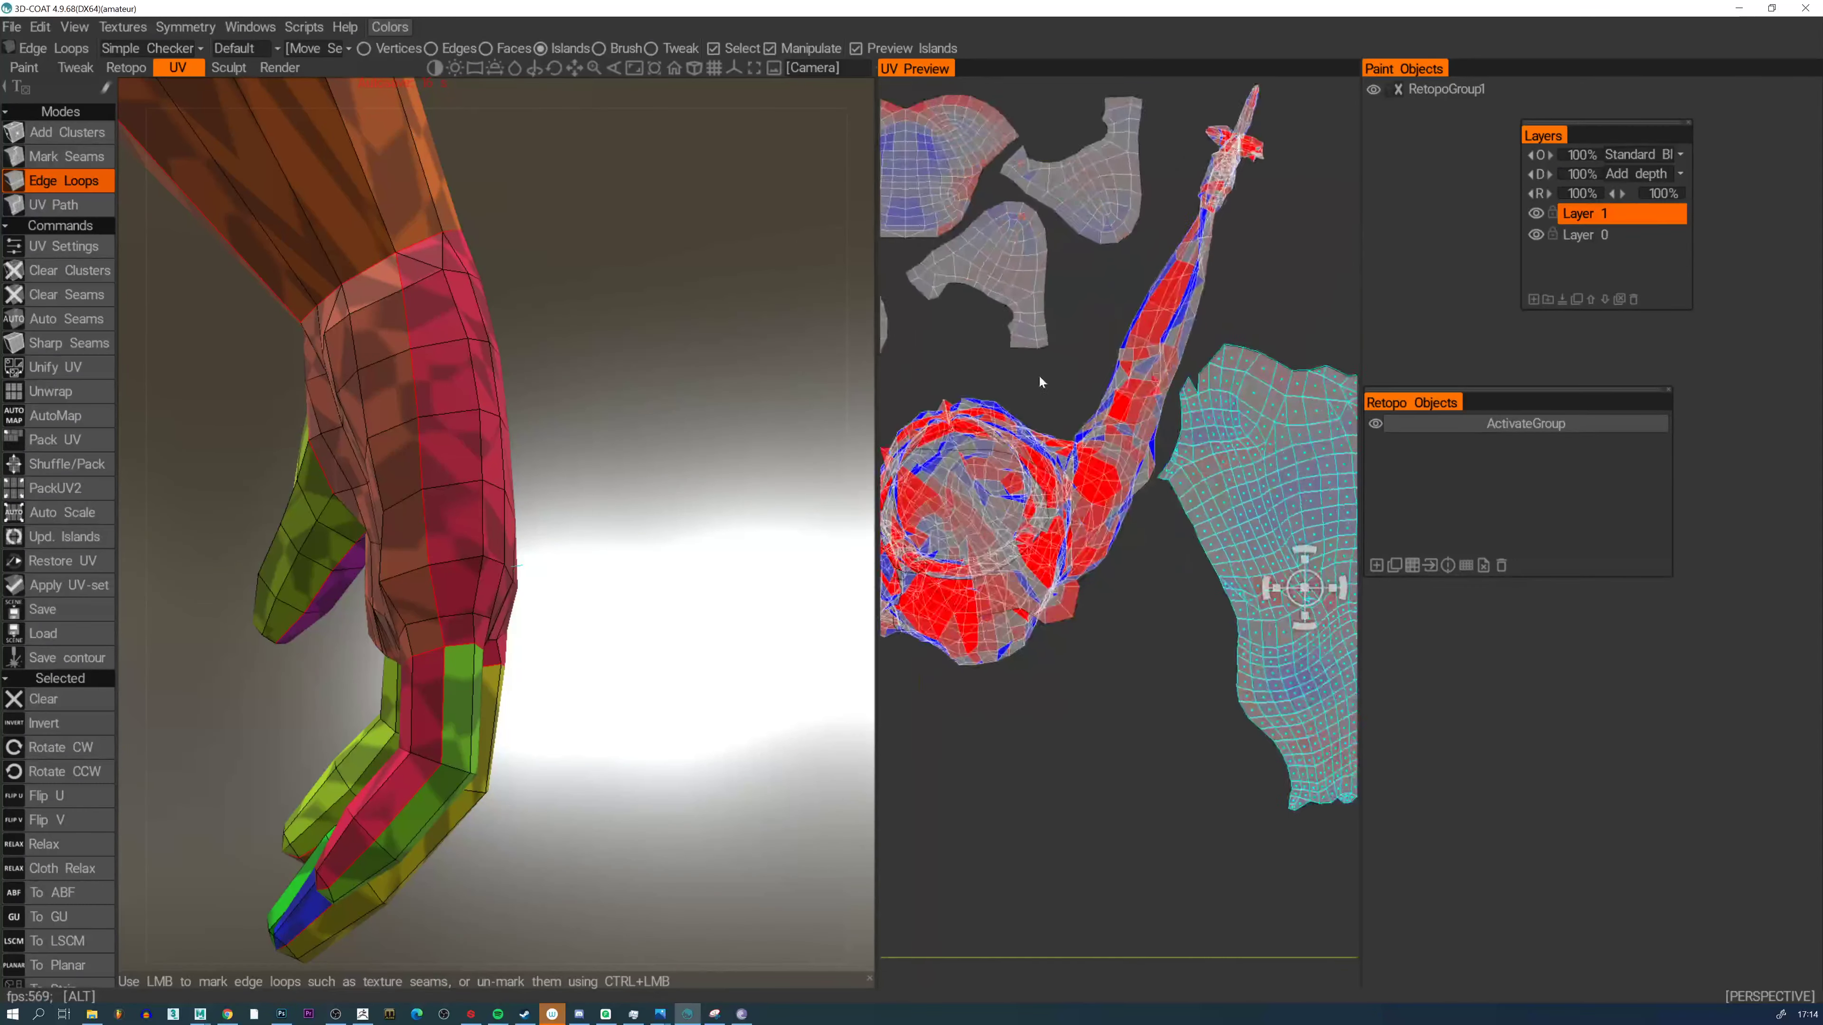
pyautogui.keyDown('alt'); pyautogui.moveTo(1038, 375); pyautogui.dragTo(997, 316, button='right'); pyautogui.keyUp('alt')
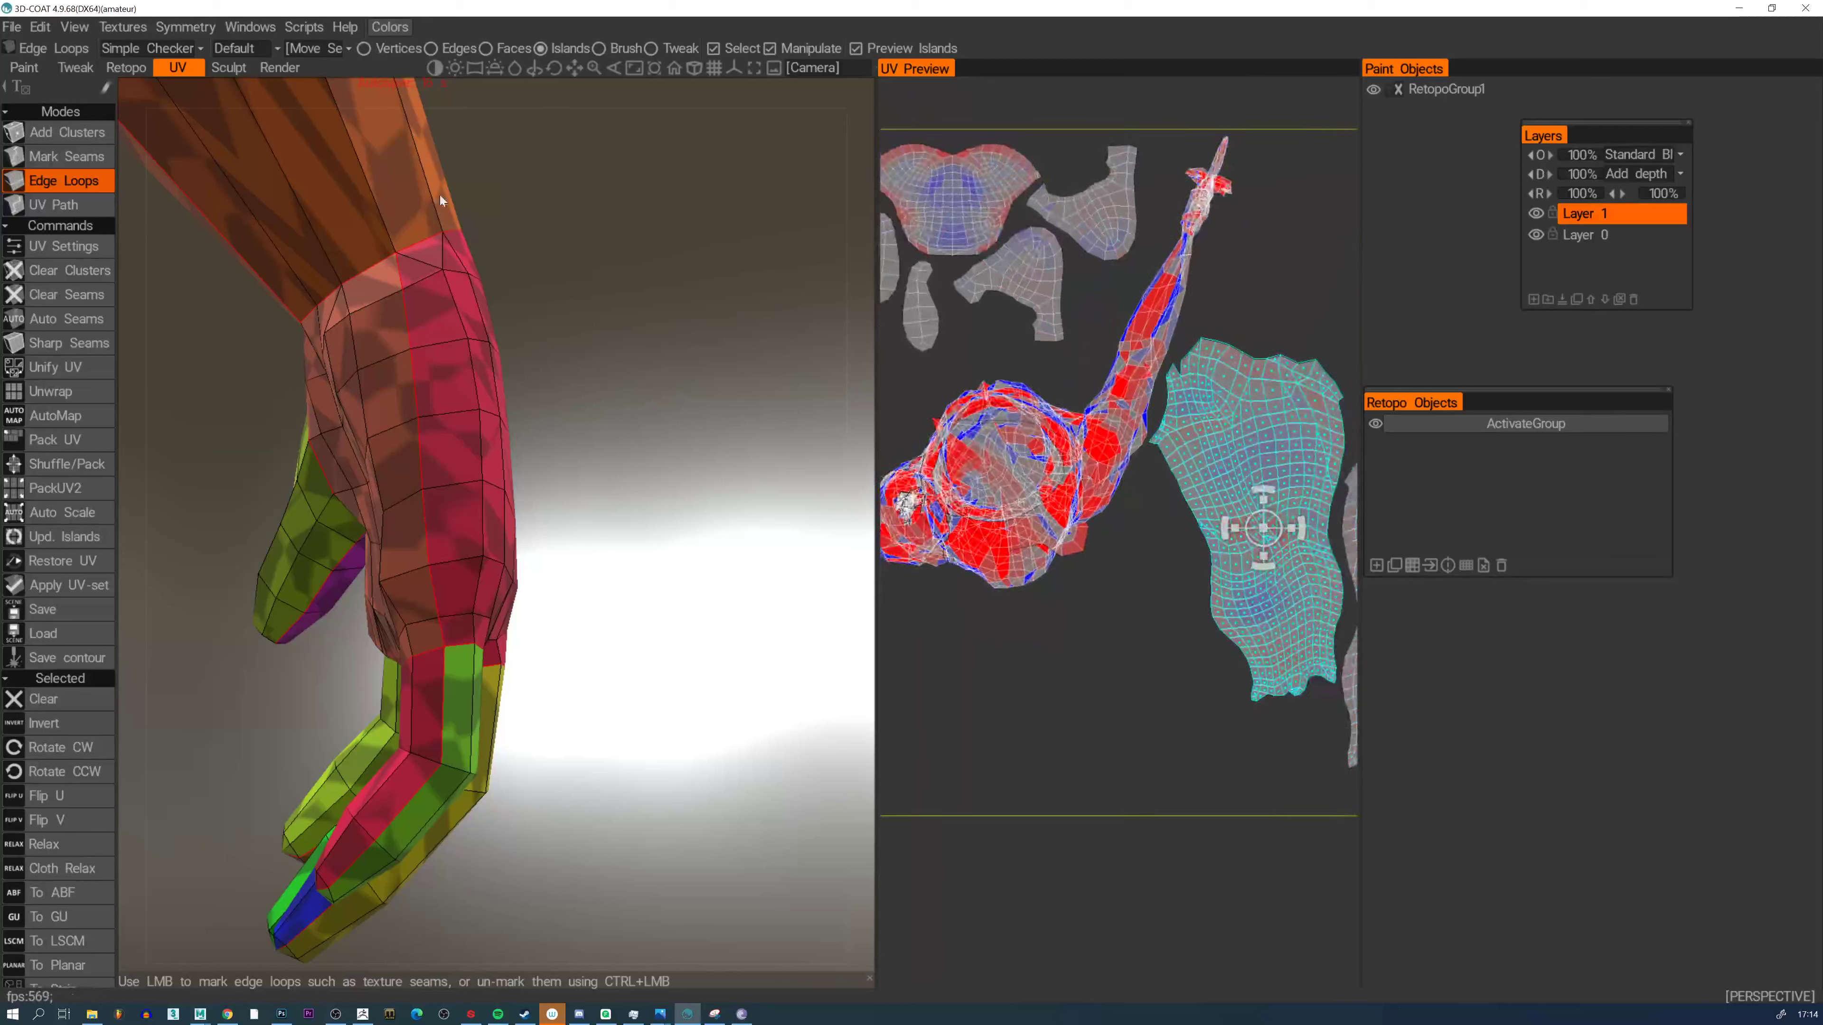
pyautogui.click(52, 397)
# Examine the unwrapped palm, back-of-hand and finger islands, selecting several to match them with the right hand
pyautogui.keyDown('alt'); pyautogui.moveTo(1141, 323); pyautogui.dragTo(1080, 294, button='right'); pyautogui.keyUp('alt')
pyautogui.keyDown('alt'); pyautogui.moveTo(1078, 340); pyautogui.dragTo(1008, 331, button='middle'); pyautogui.keyUp('alt')
pyautogui.keyDown('alt'); pyautogui.moveTo(1008, 330); pyautogui.dragTo(1032, 373, button='right'); pyautogui.keyUp('alt')
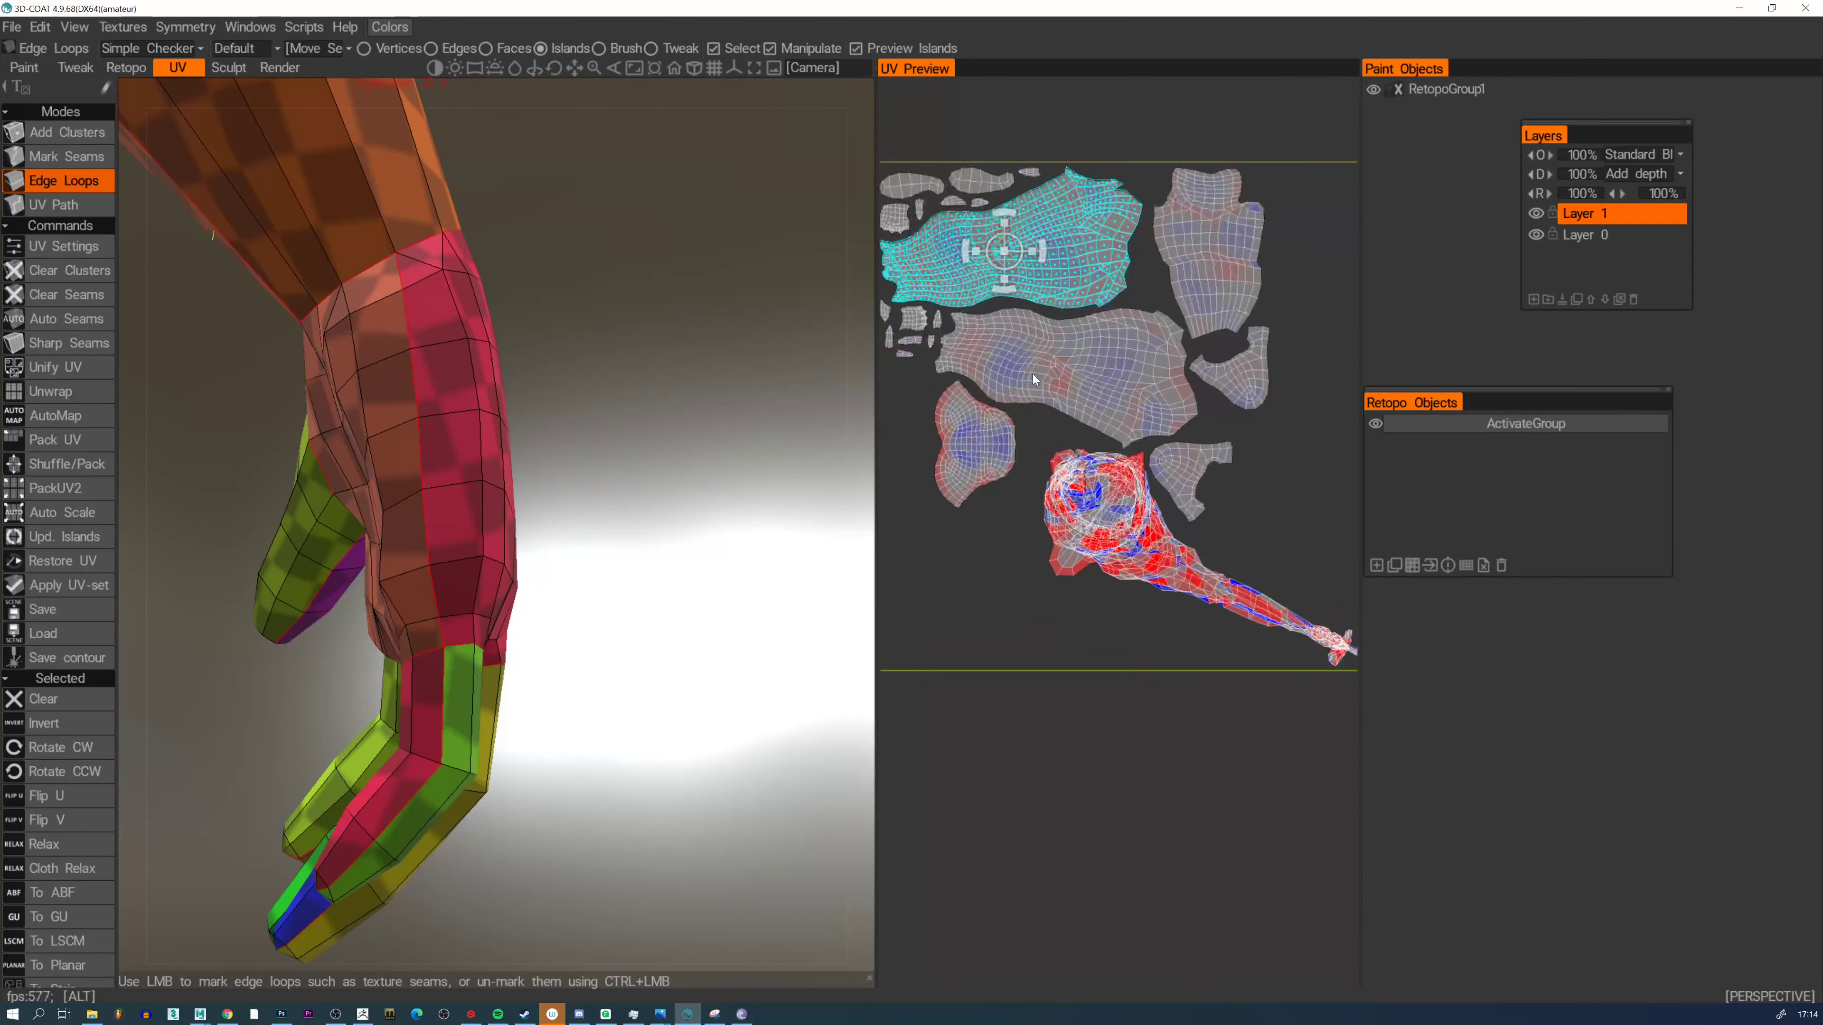
pyautogui.keyDown('alt'); pyautogui.moveTo(1033, 374); pyautogui.dragTo(1220, 477, button='middle'); pyautogui.keyUp('alt')
pyautogui.keyDown('alt'); pyautogui.moveTo(1198, 544); pyautogui.dragTo(1047, 517, button='middle'); pyautogui.keyUp('alt')
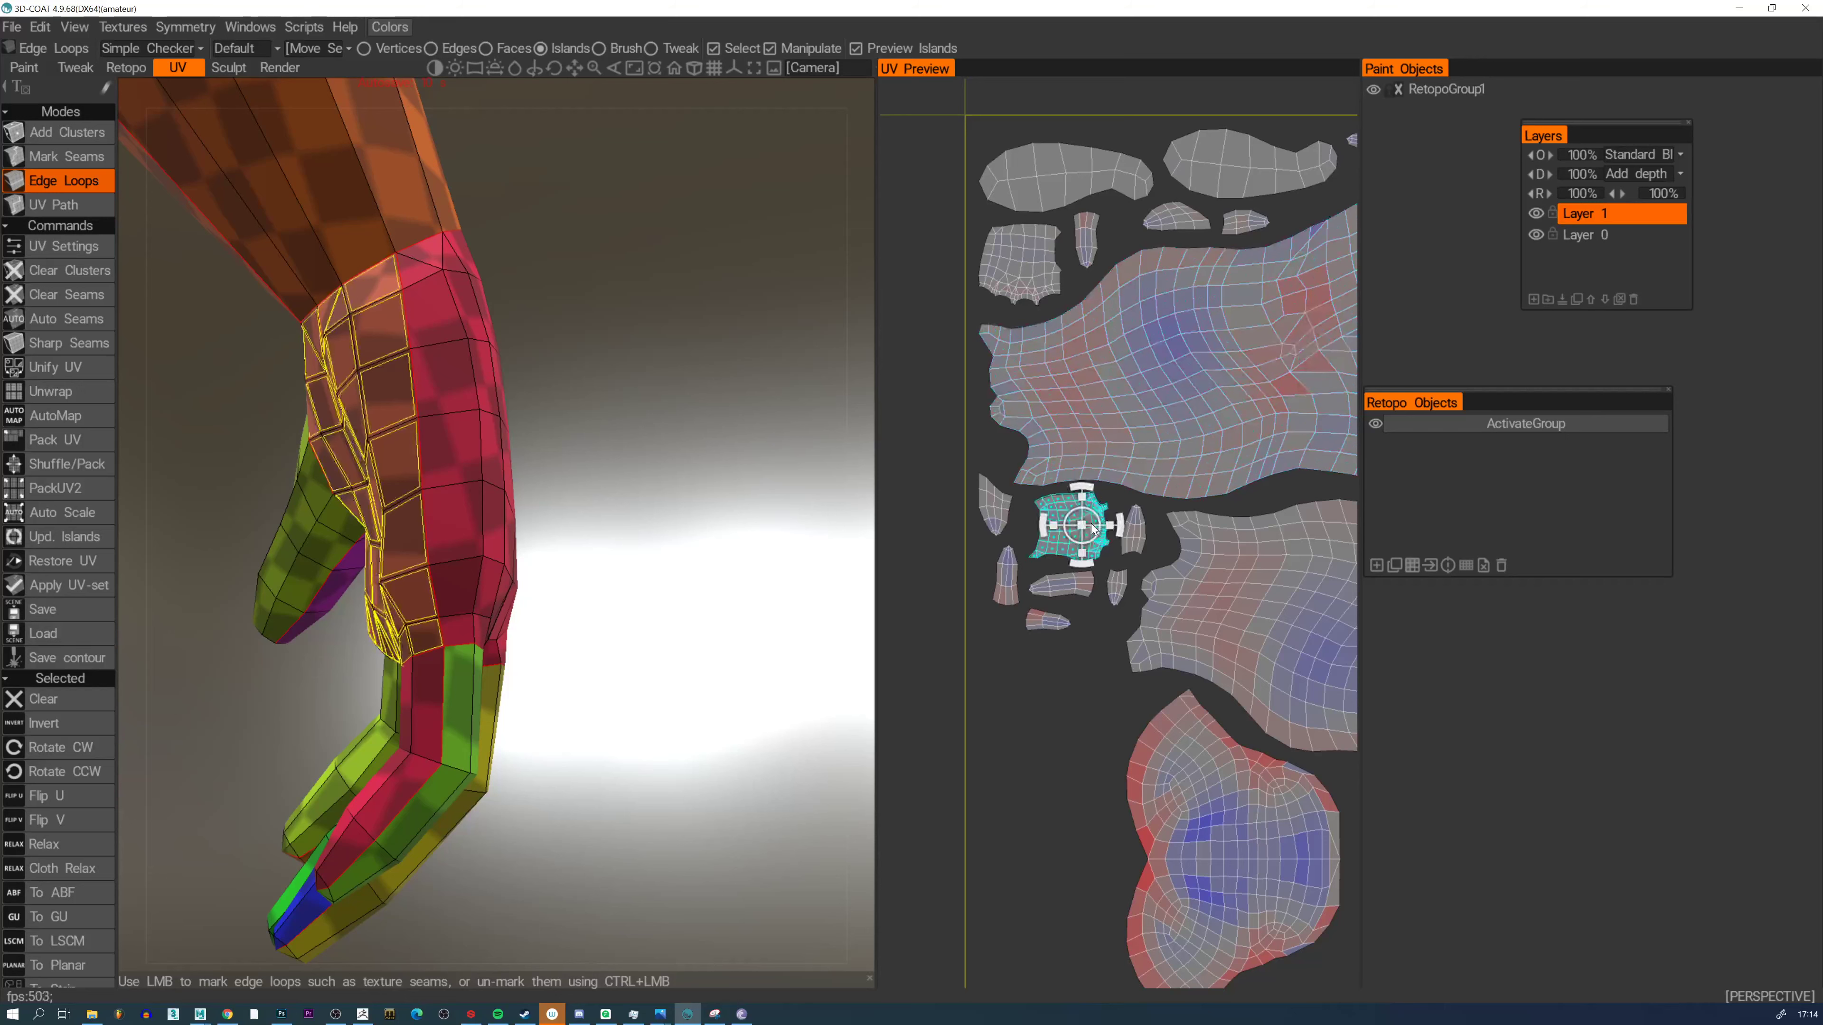
pyautogui.click(1078, 535)
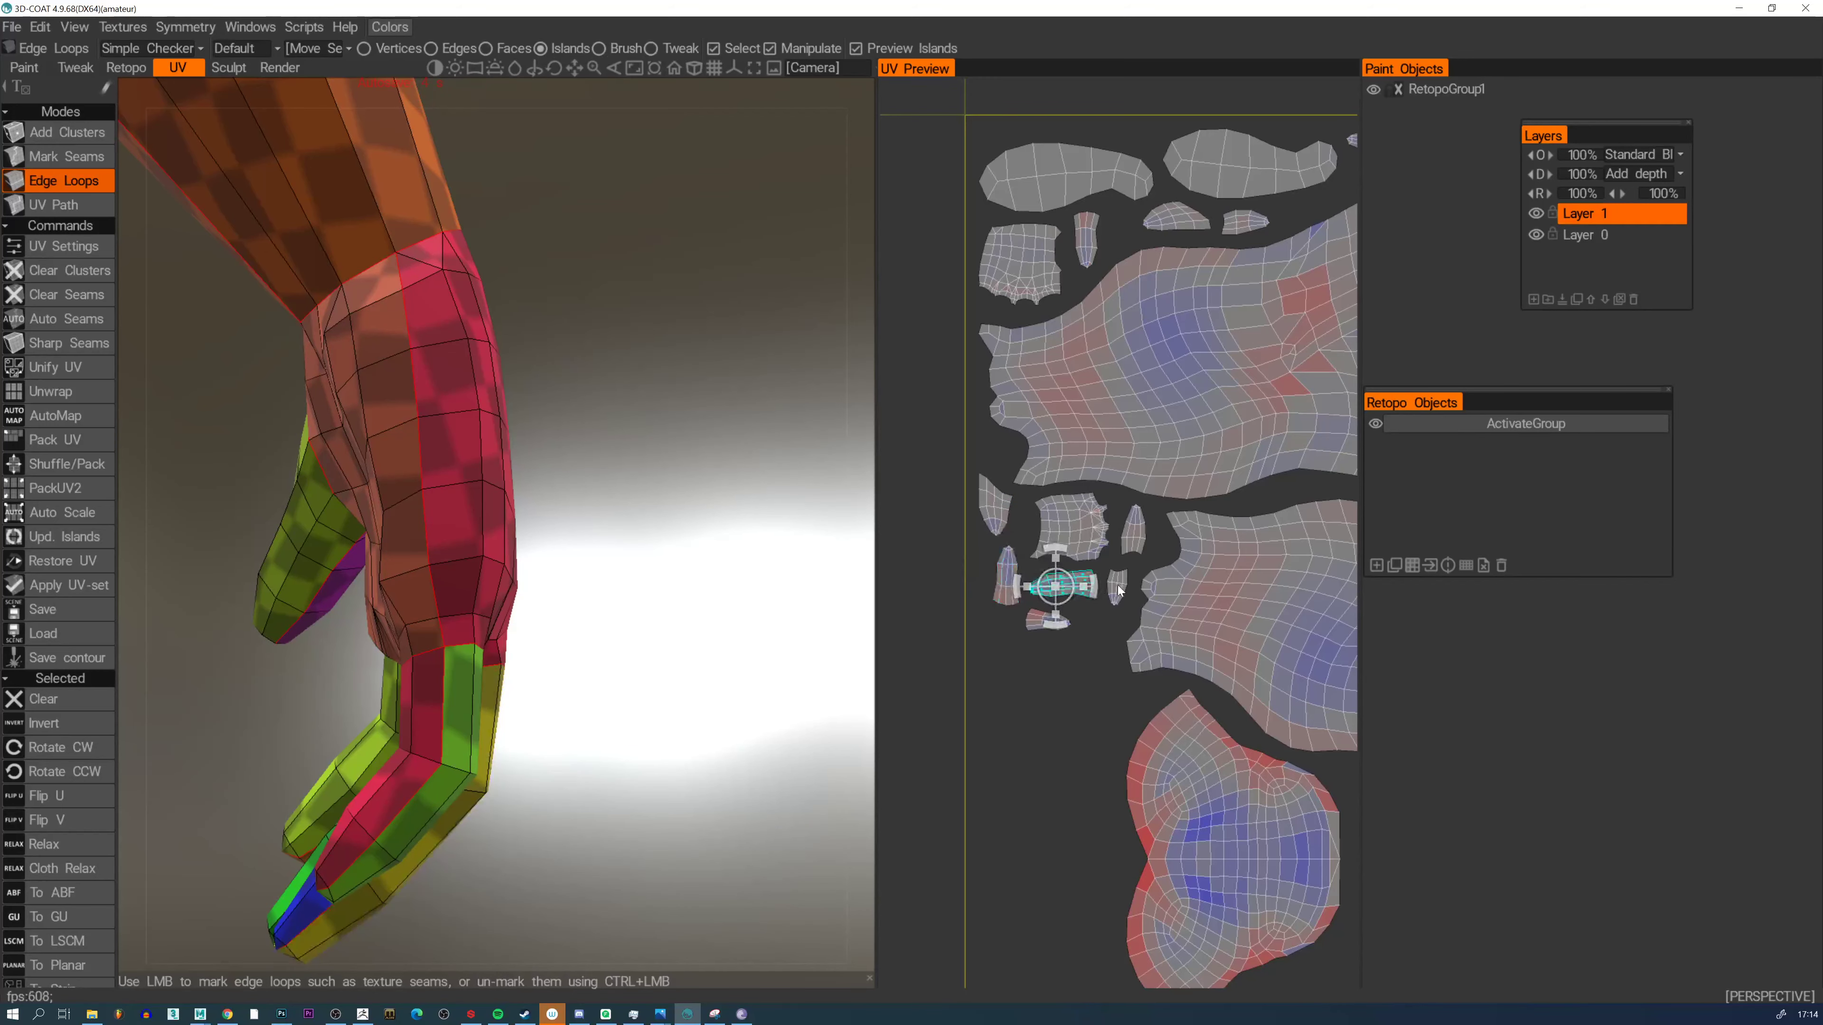
pyautogui.keyDown('alt'); pyautogui.moveTo(1135, 432); pyautogui.dragTo(1064, 217, button='middle'); pyautogui.keyUp('alt')
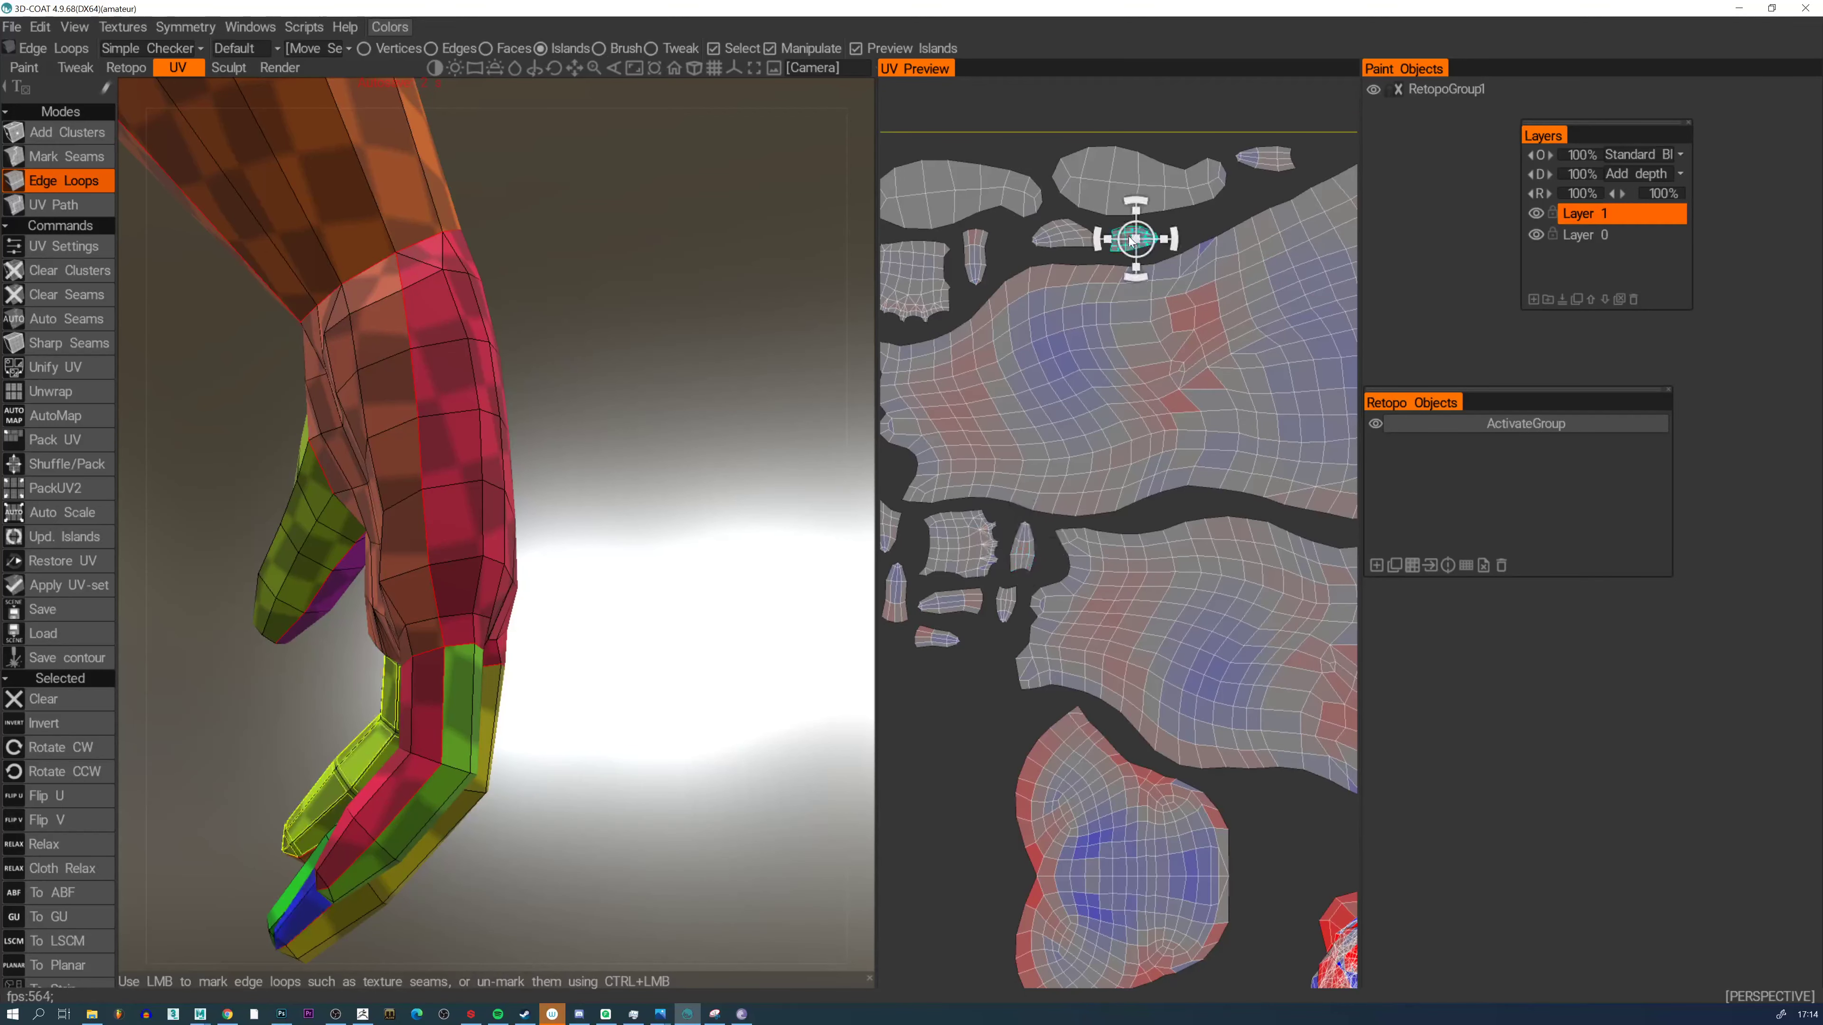
pyautogui.keyDown('alt'); pyautogui.moveTo(679, 521); pyautogui.dragTo(345, 488); pyautogui.keyUp('alt')
pyautogui.scroll(-5, 1168, 338)
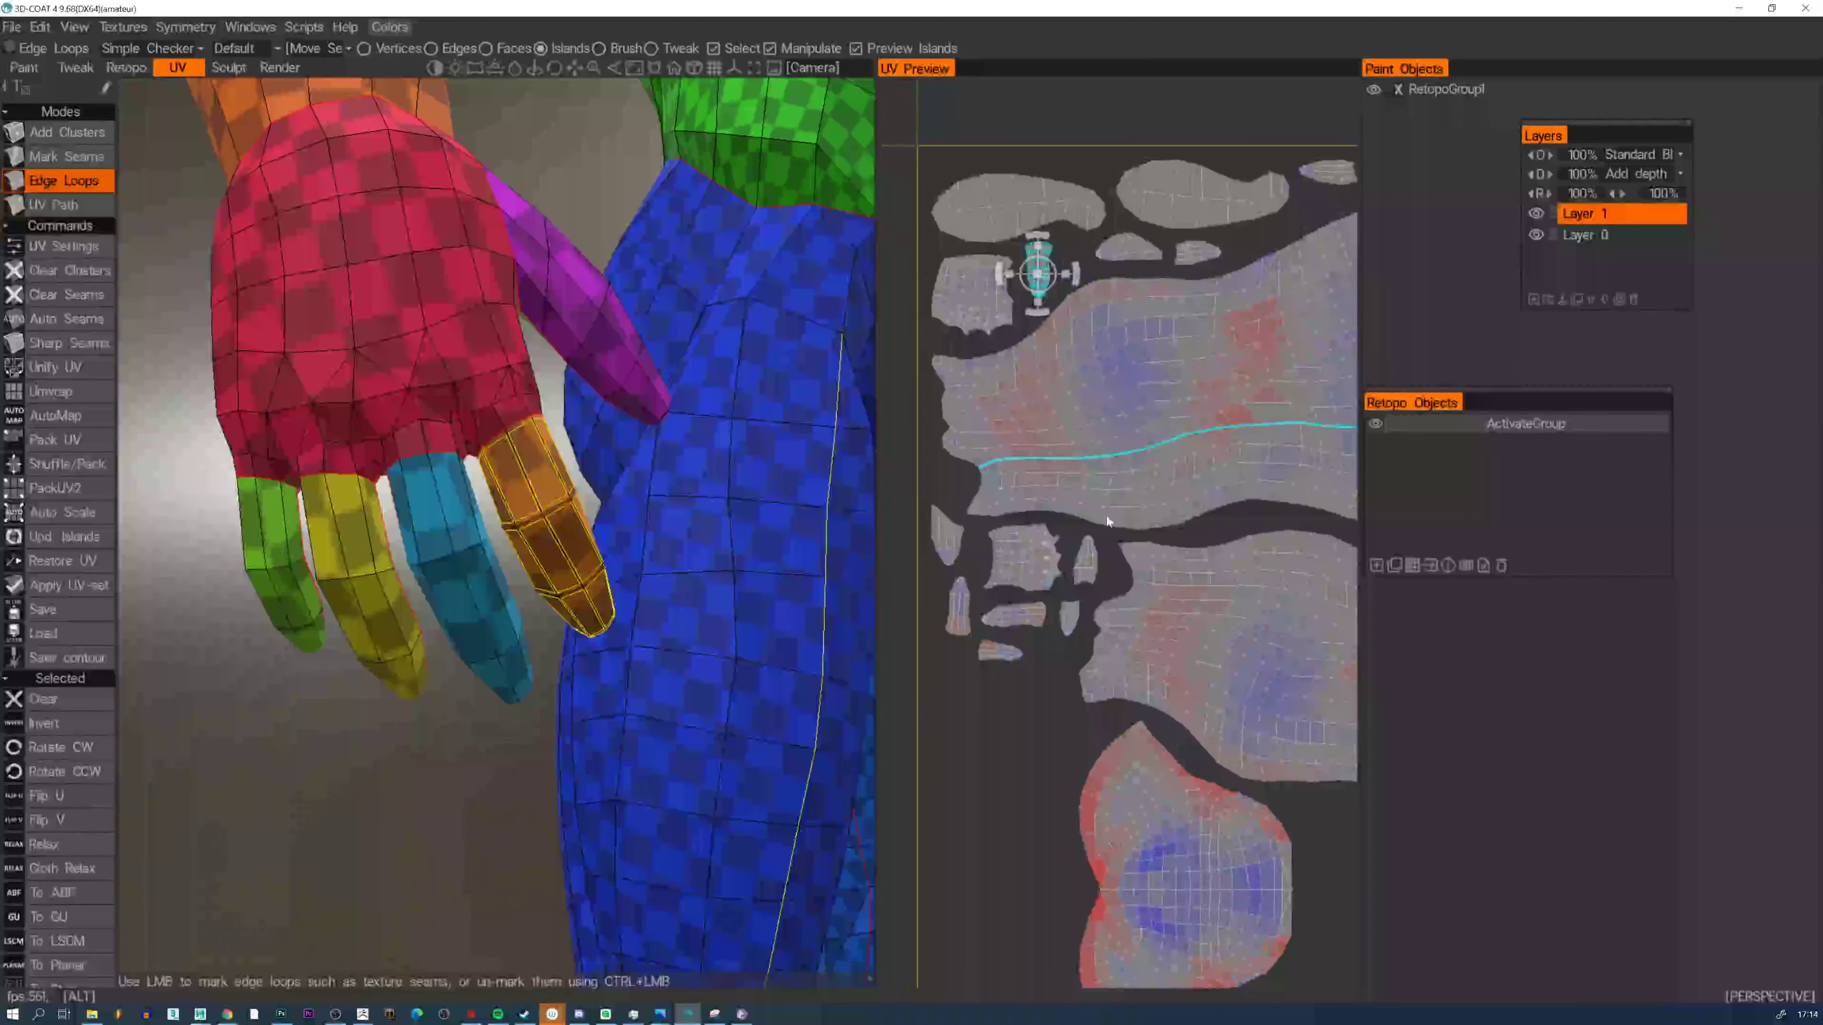
pyautogui.scroll(1, 1249, 468)
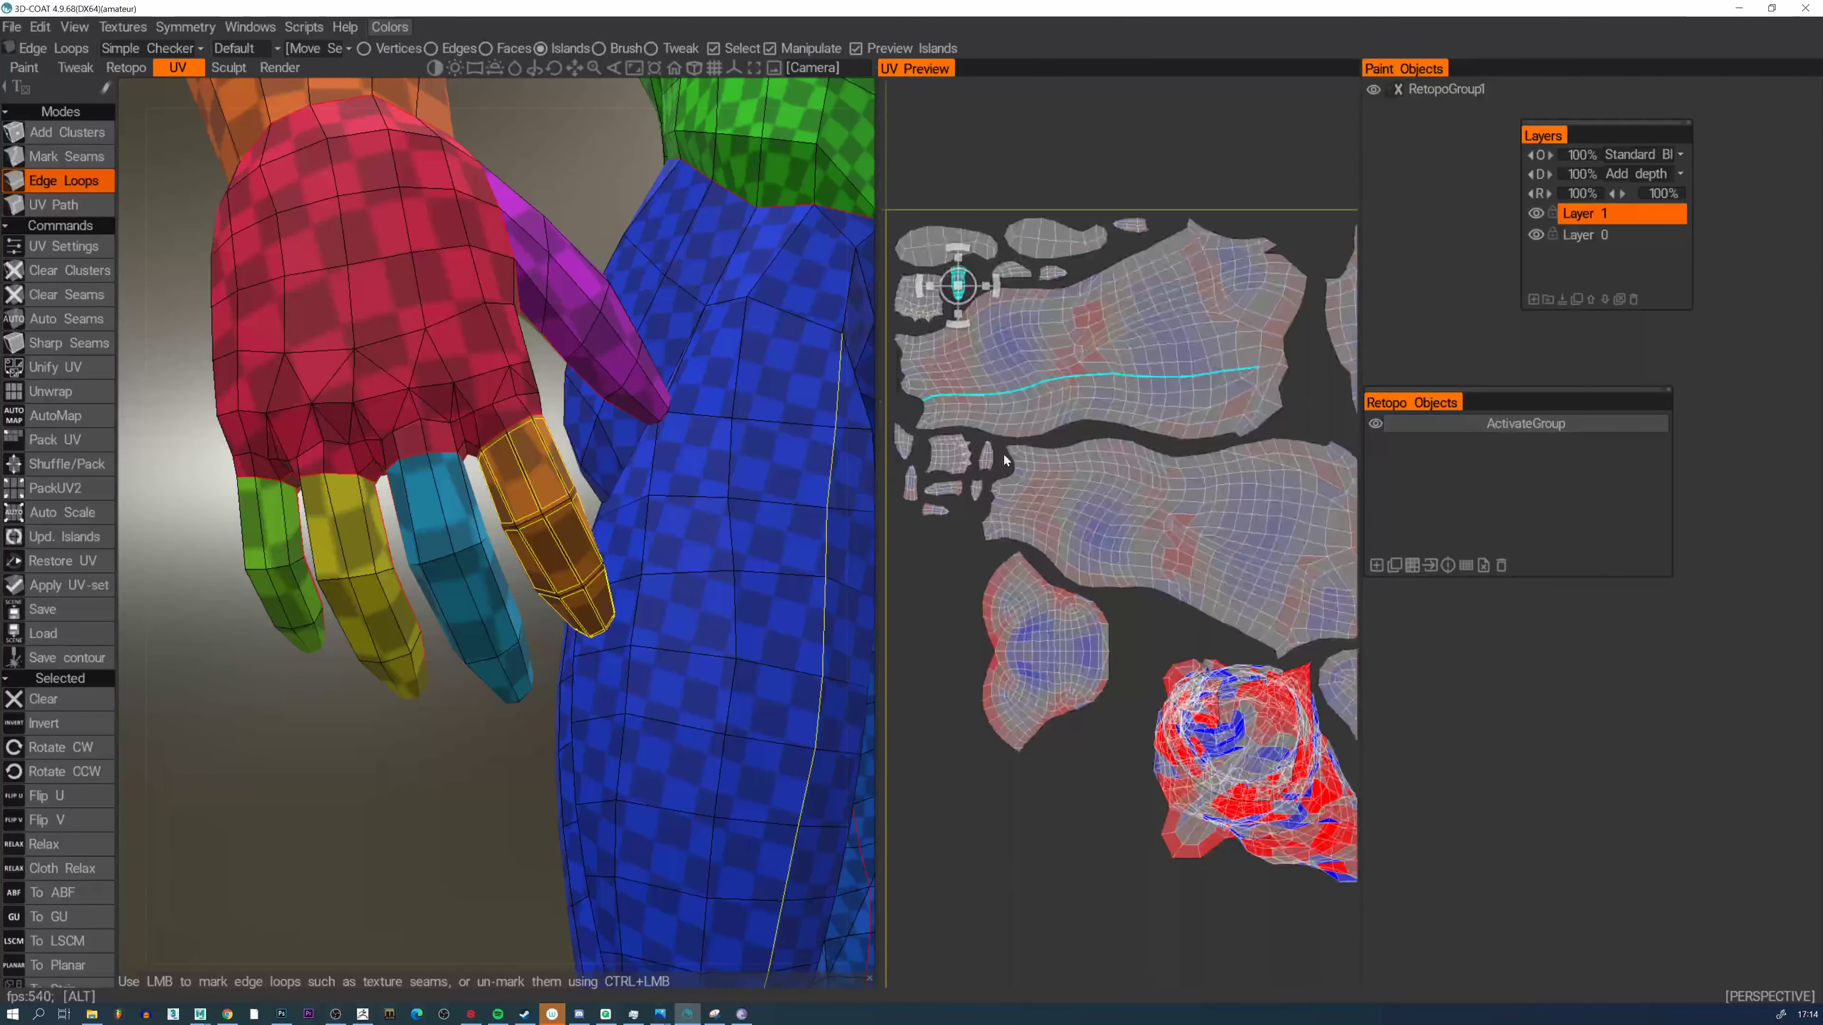
pyautogui.scroll(4, 1007, 410)
pyautogui.keyDown('alt'); pyautogui.moveTo(1039, 349); pyautogui.dragTo(1133, 375, button='middle'); pyautogui.keyUp('alt')
pyautogui.scroll(-3, 1134, 471)
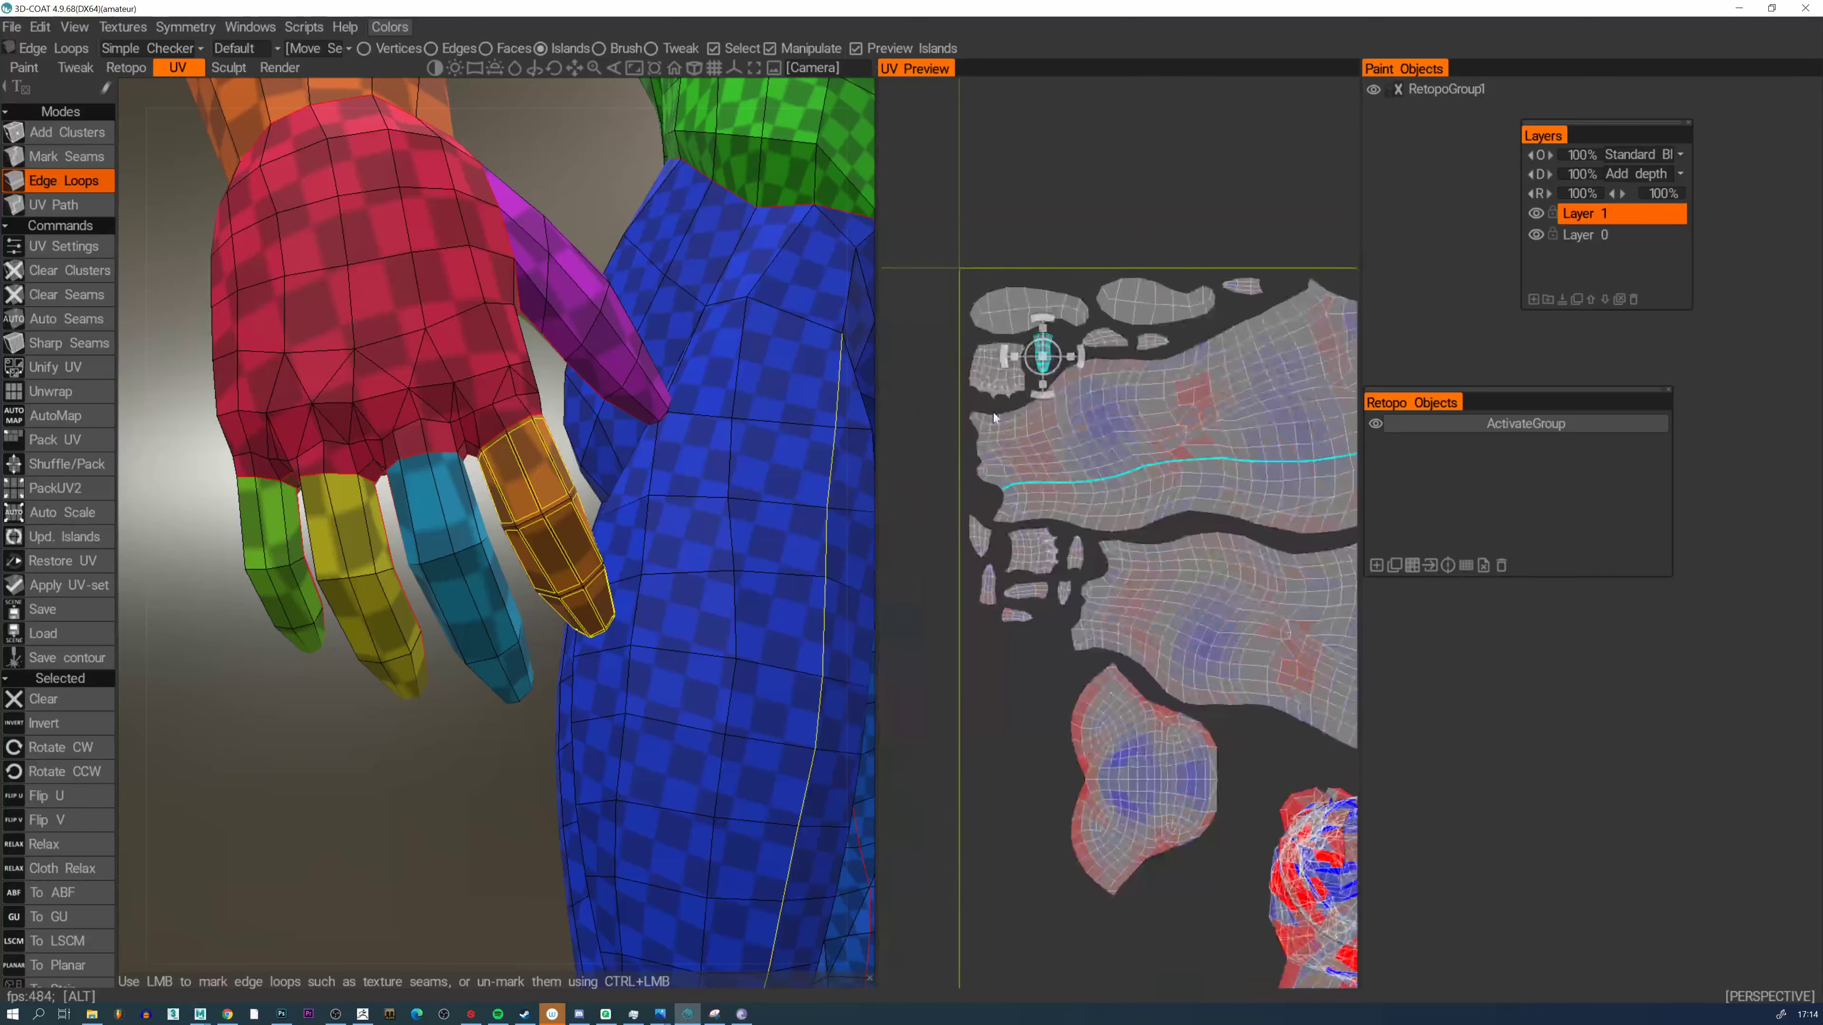
pyautogui.scroll(-6, 610, 402)
# Mark a closed seam around the left shoulder and armpit to separate the left arm from the torso
pyautogui.keyDown('alt'); pyautogui.moveTo(631, 395); pyautogui.dragTo(513, 402); pyautogui.keyUp('alt')
pyautogui.keyDown('alt'); pyautogui.moveTo(513, 402); pyautogui.dragTo(448, 575, button='middle'); pyautogui.keyUp('alt')
pyautogui.scroll(6, 452, 574)
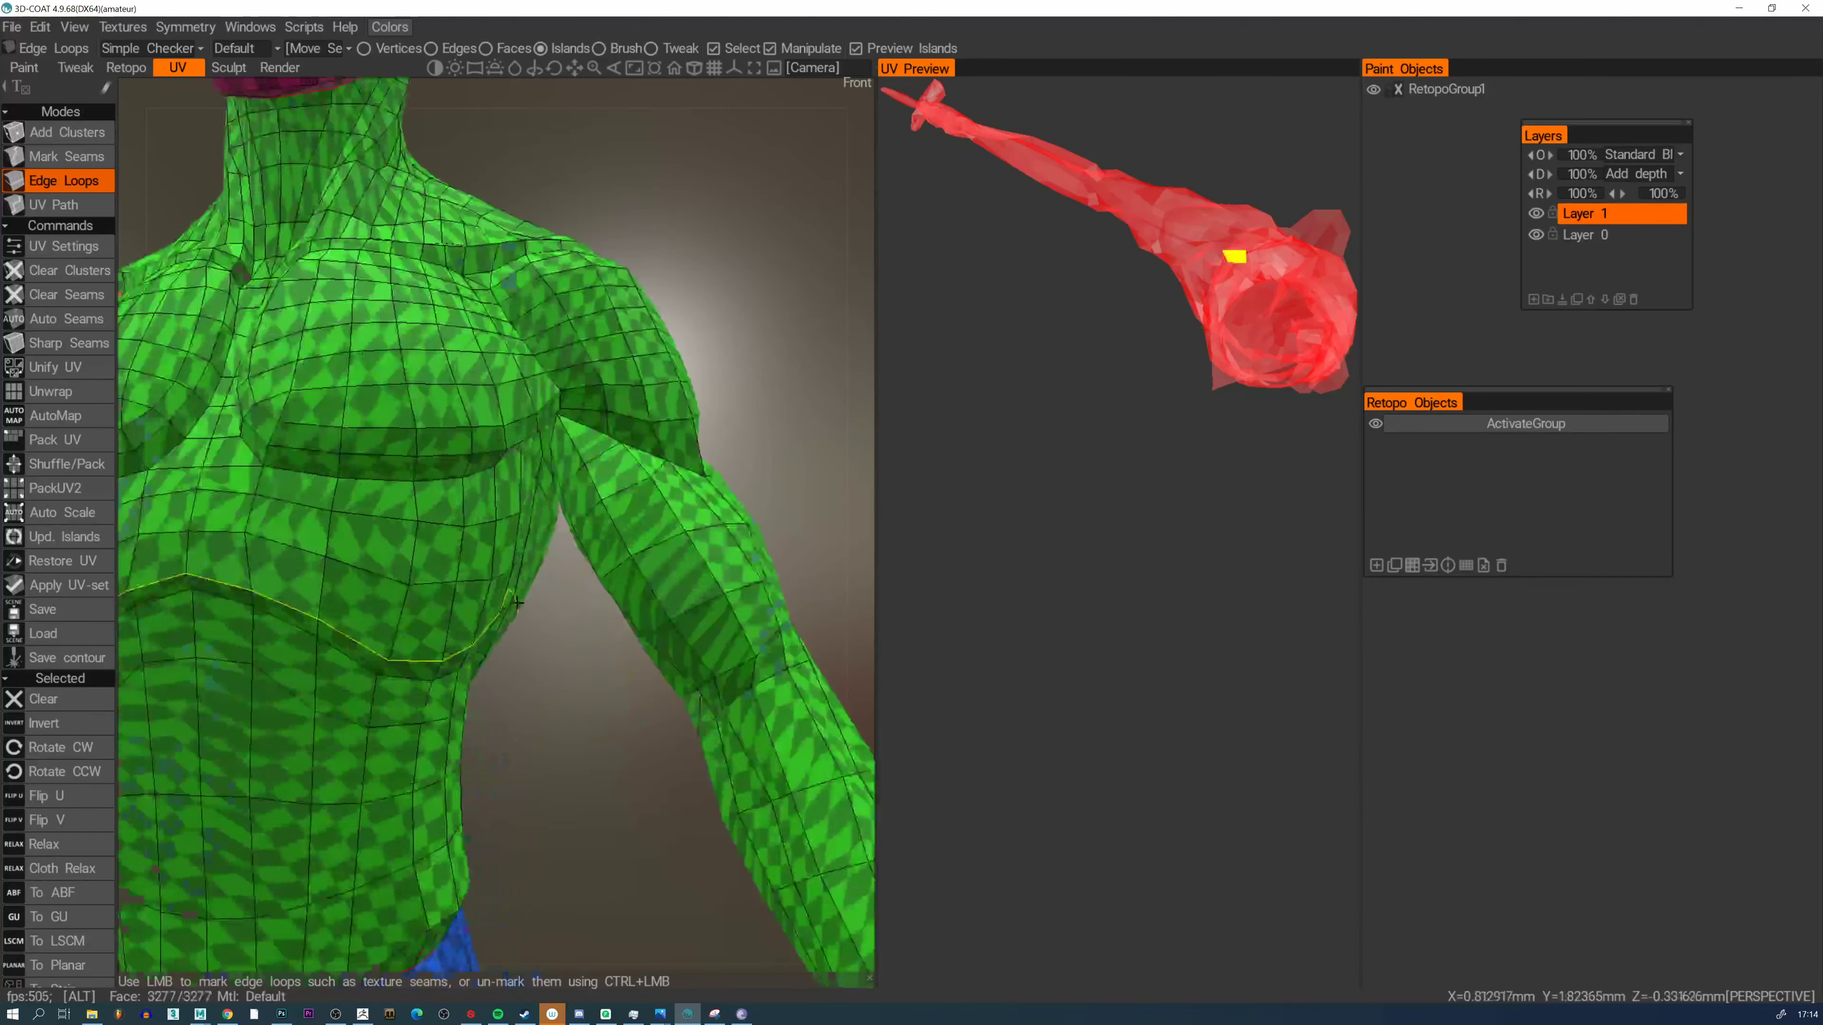
pyautogui.scroll(-1, 546, 388)
pyautogui.keyDown('alt'); pyautogui.moveTo(502, 285); pyautogui.dragTo(502, 438); pyautogui.keyUp('alt')
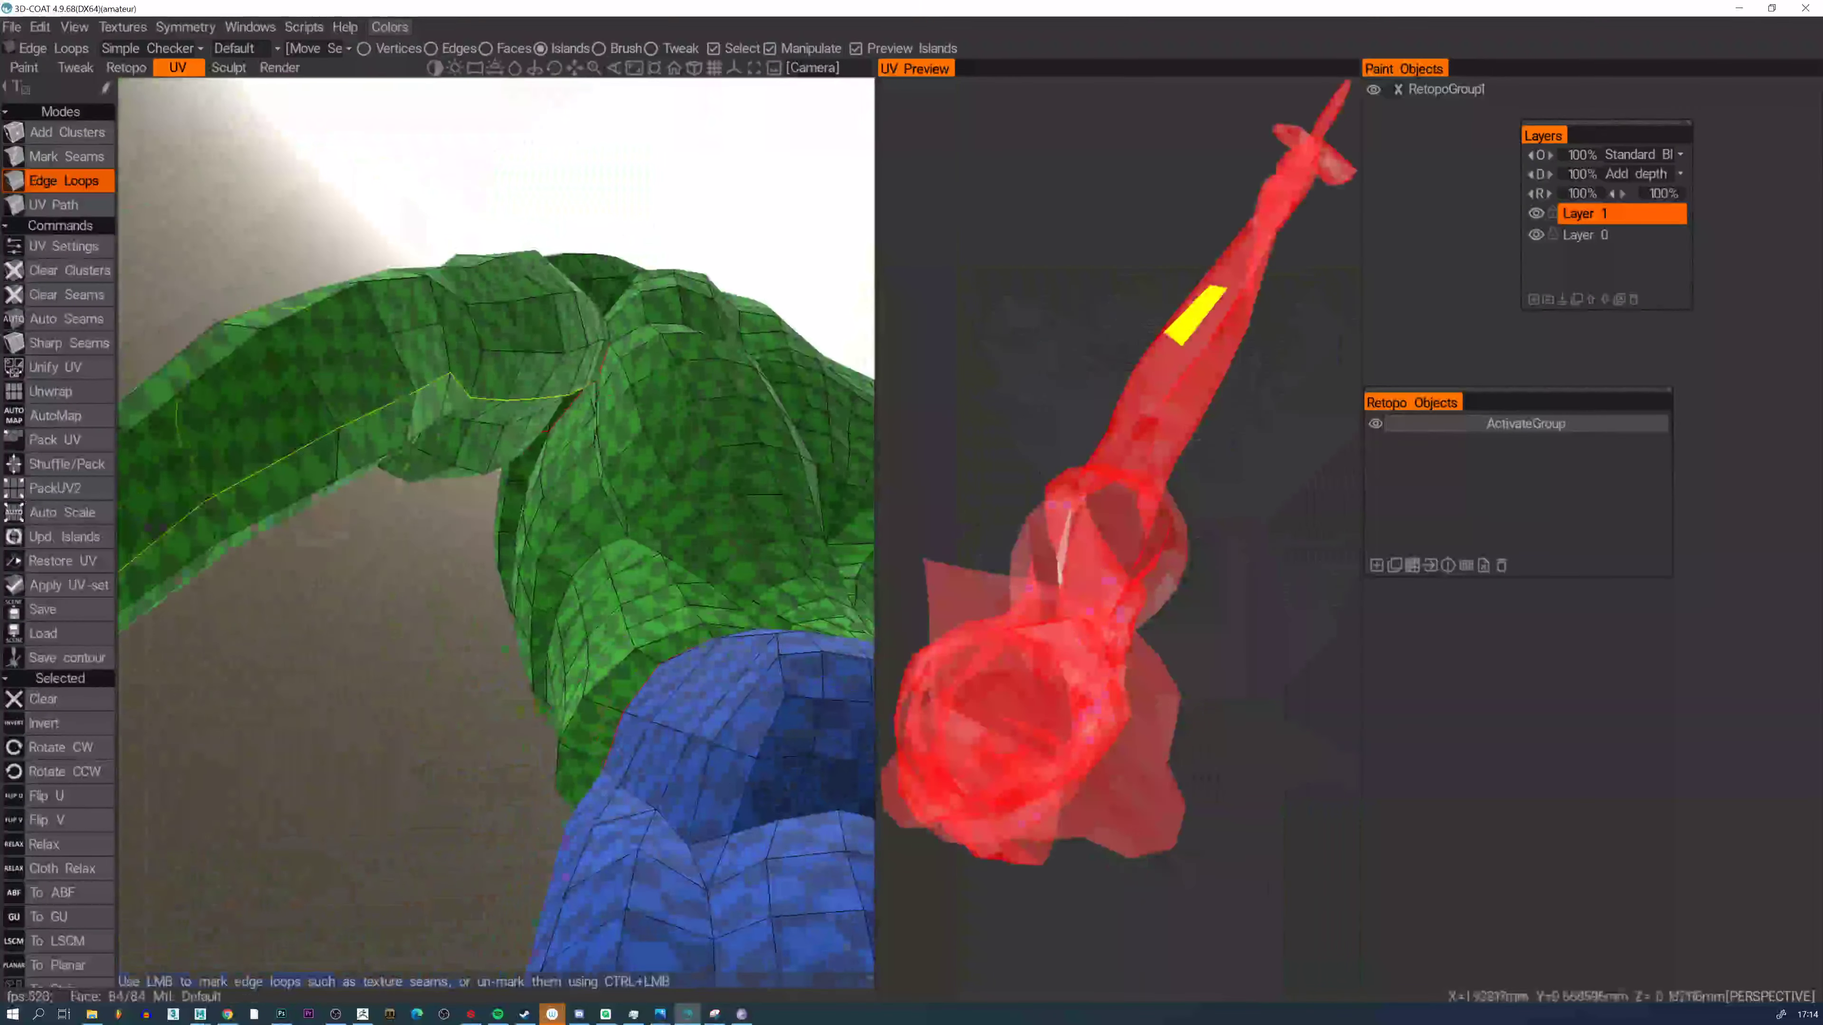
pyautogui.keyDown('alt'); pyautogui.moveTo(610, 336); pyautogui.dragTo(567, 456); pyautogui.keyUp('alt')
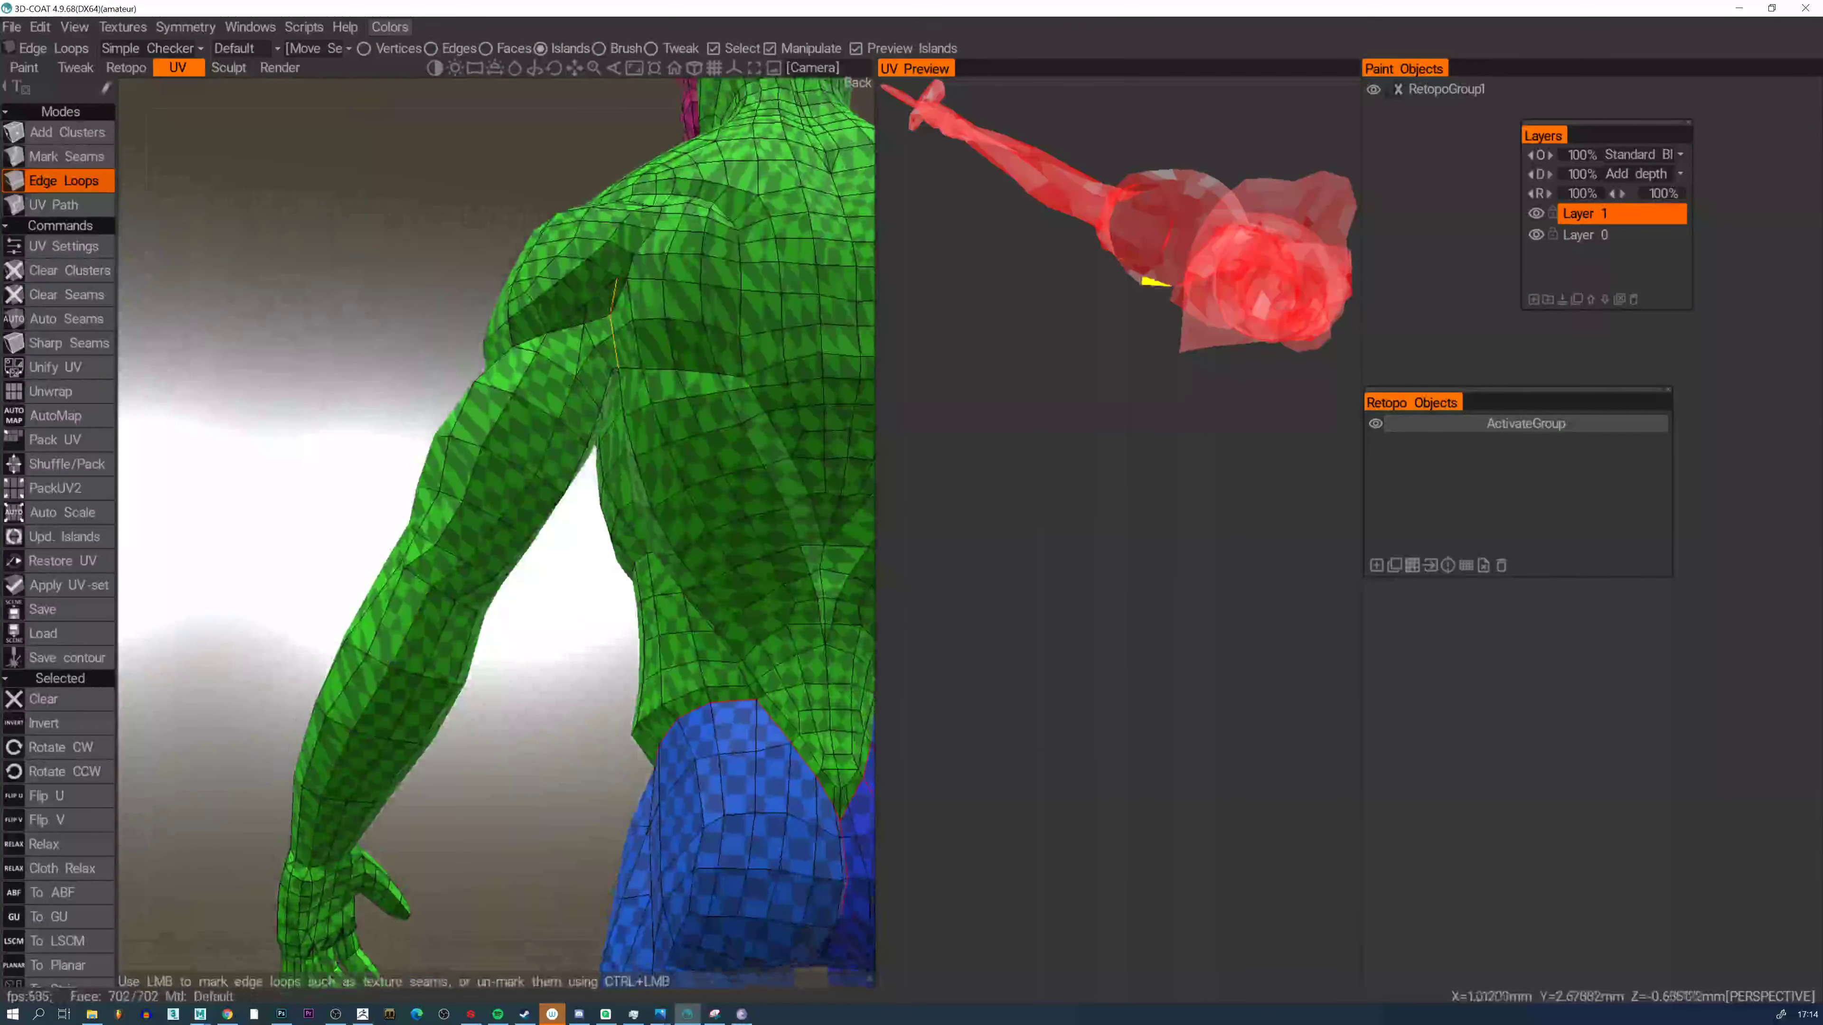
pyautogui.click(619, 298)
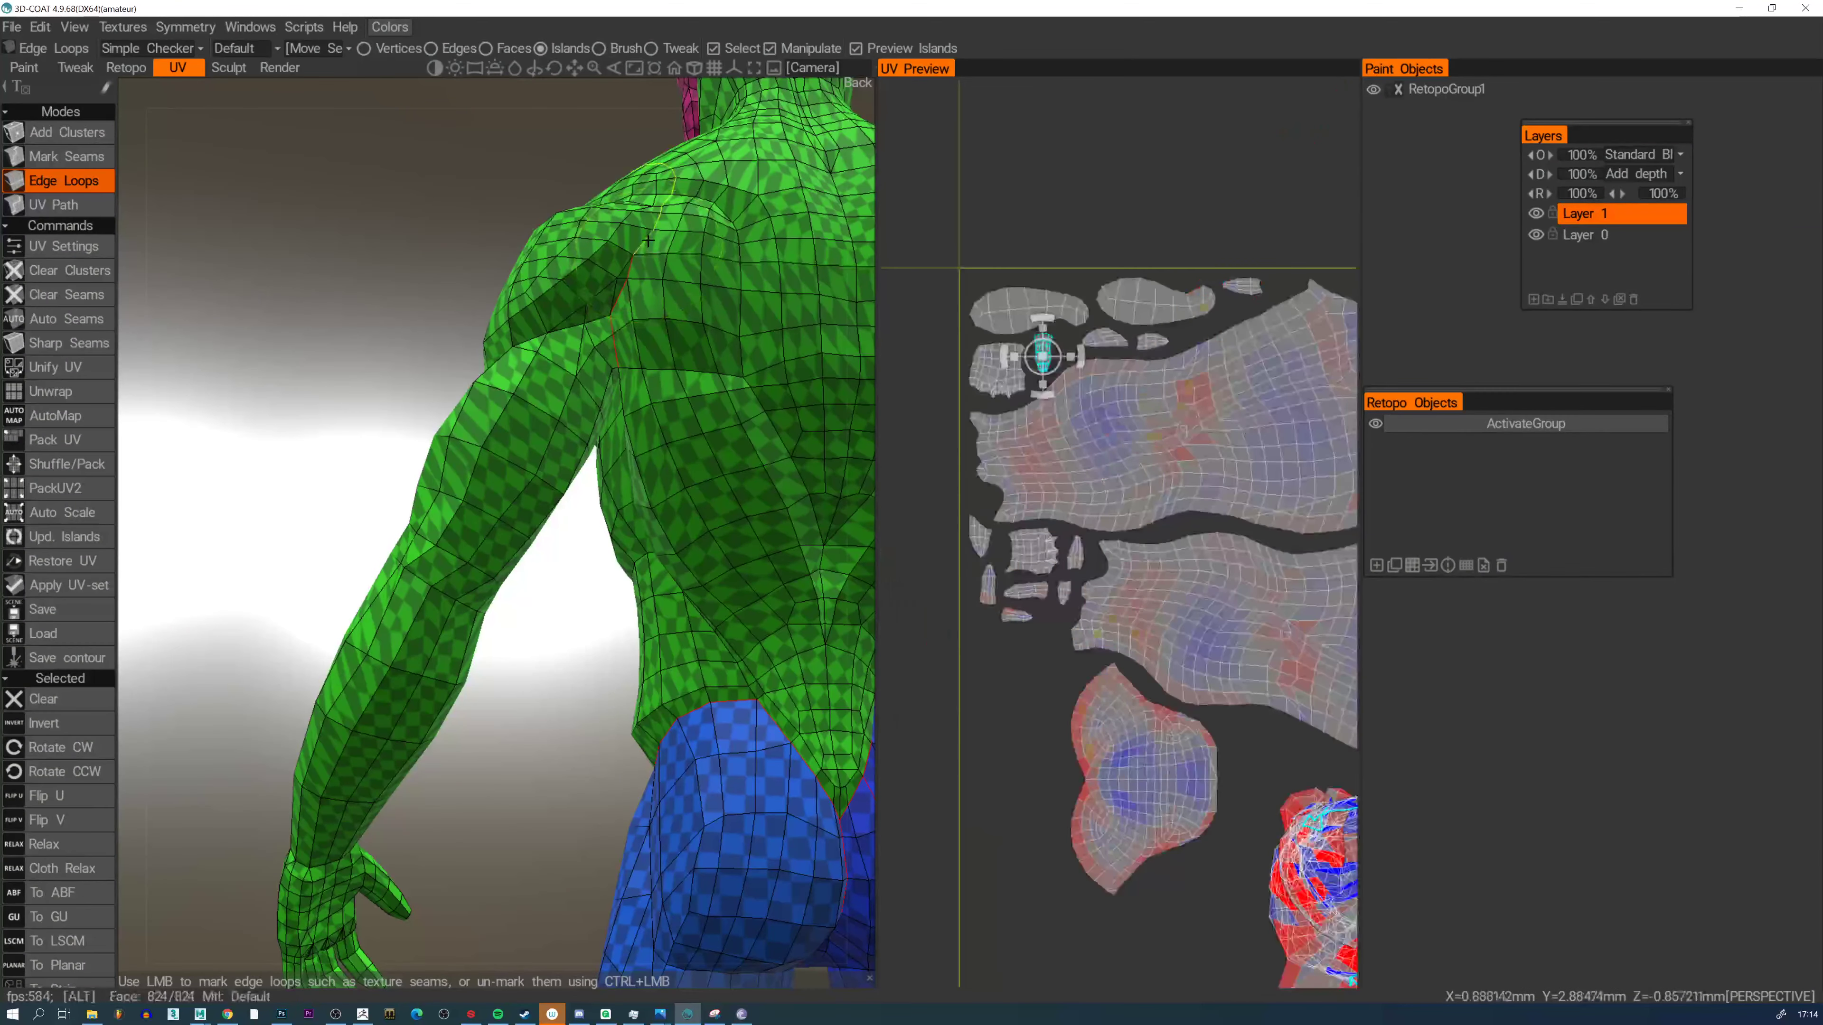
pyautogui.keyDown('alt'); pyautogui.moveTo(623, 294); pyautogui.dragTo(733, 321); pyautogui.keyUp('alt')
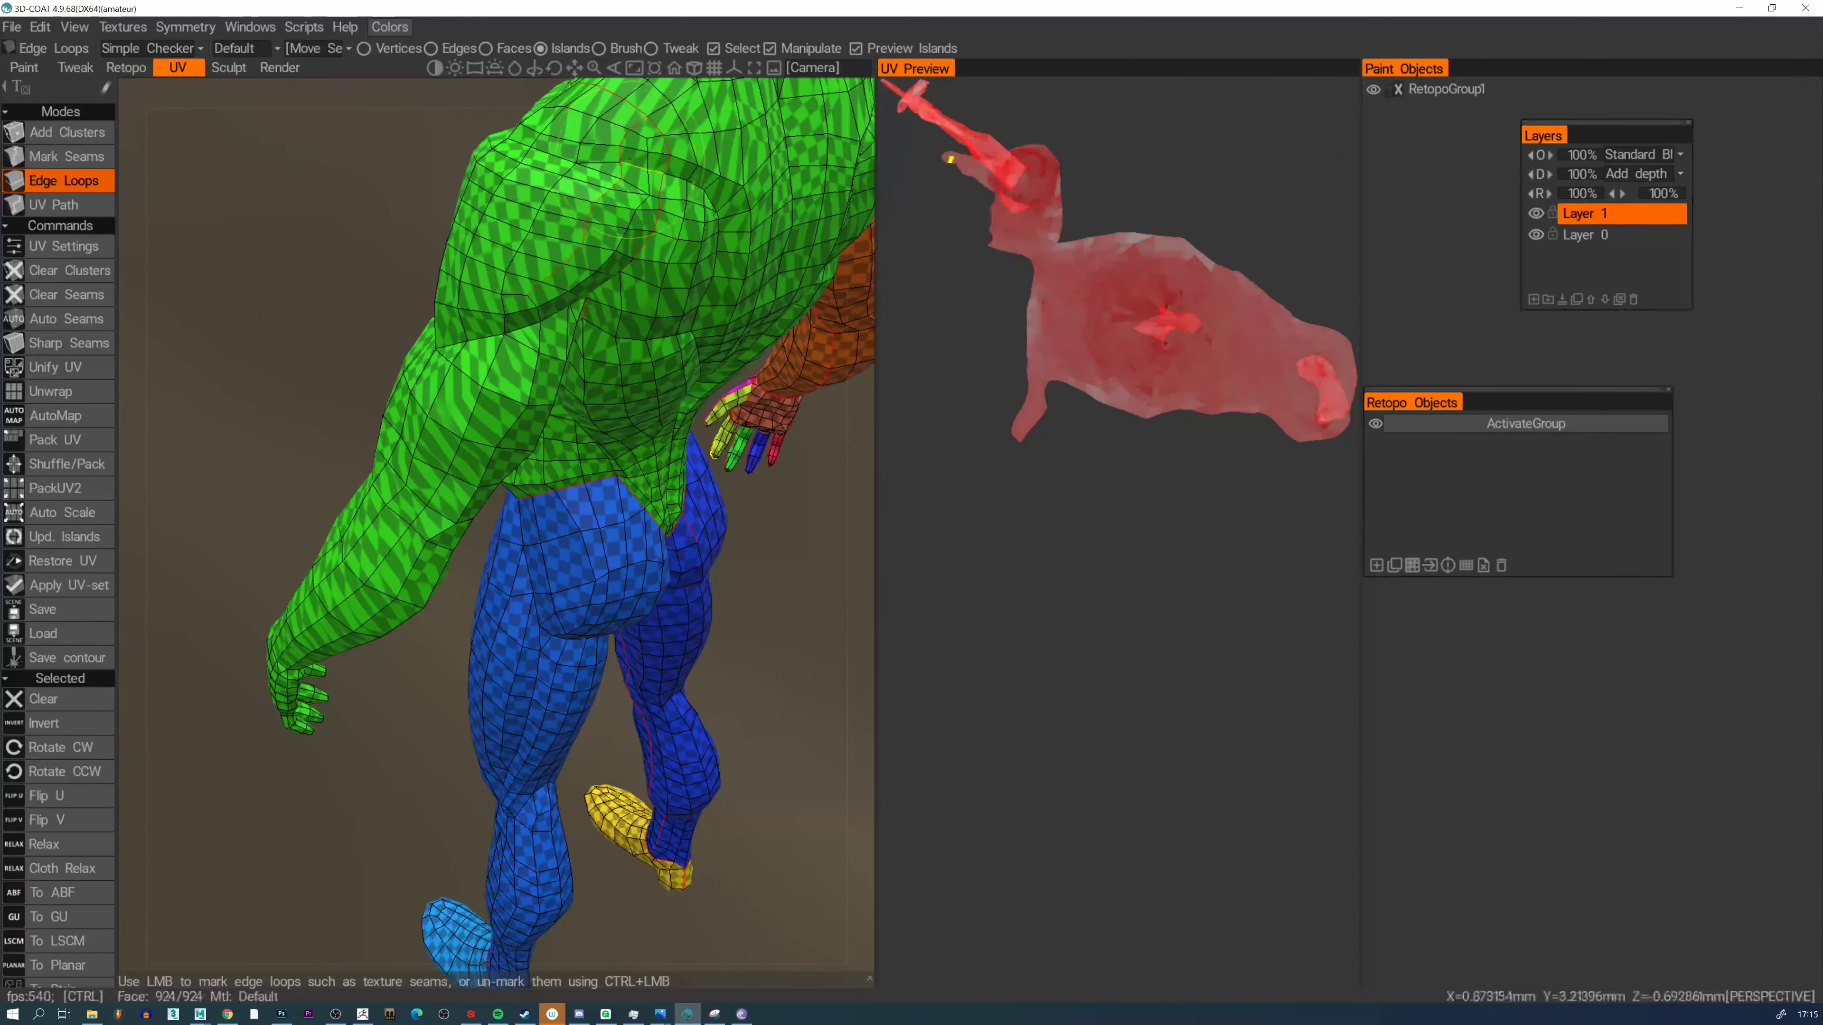
pyautogui.click(567, 161)
pyautogui.keyDown('alt'); pyautogui.moveTo(567, 161); pyautogui.dragTo(711, 223); pyautogui.keyUp('alt')
pyautogui.click(430, 188)
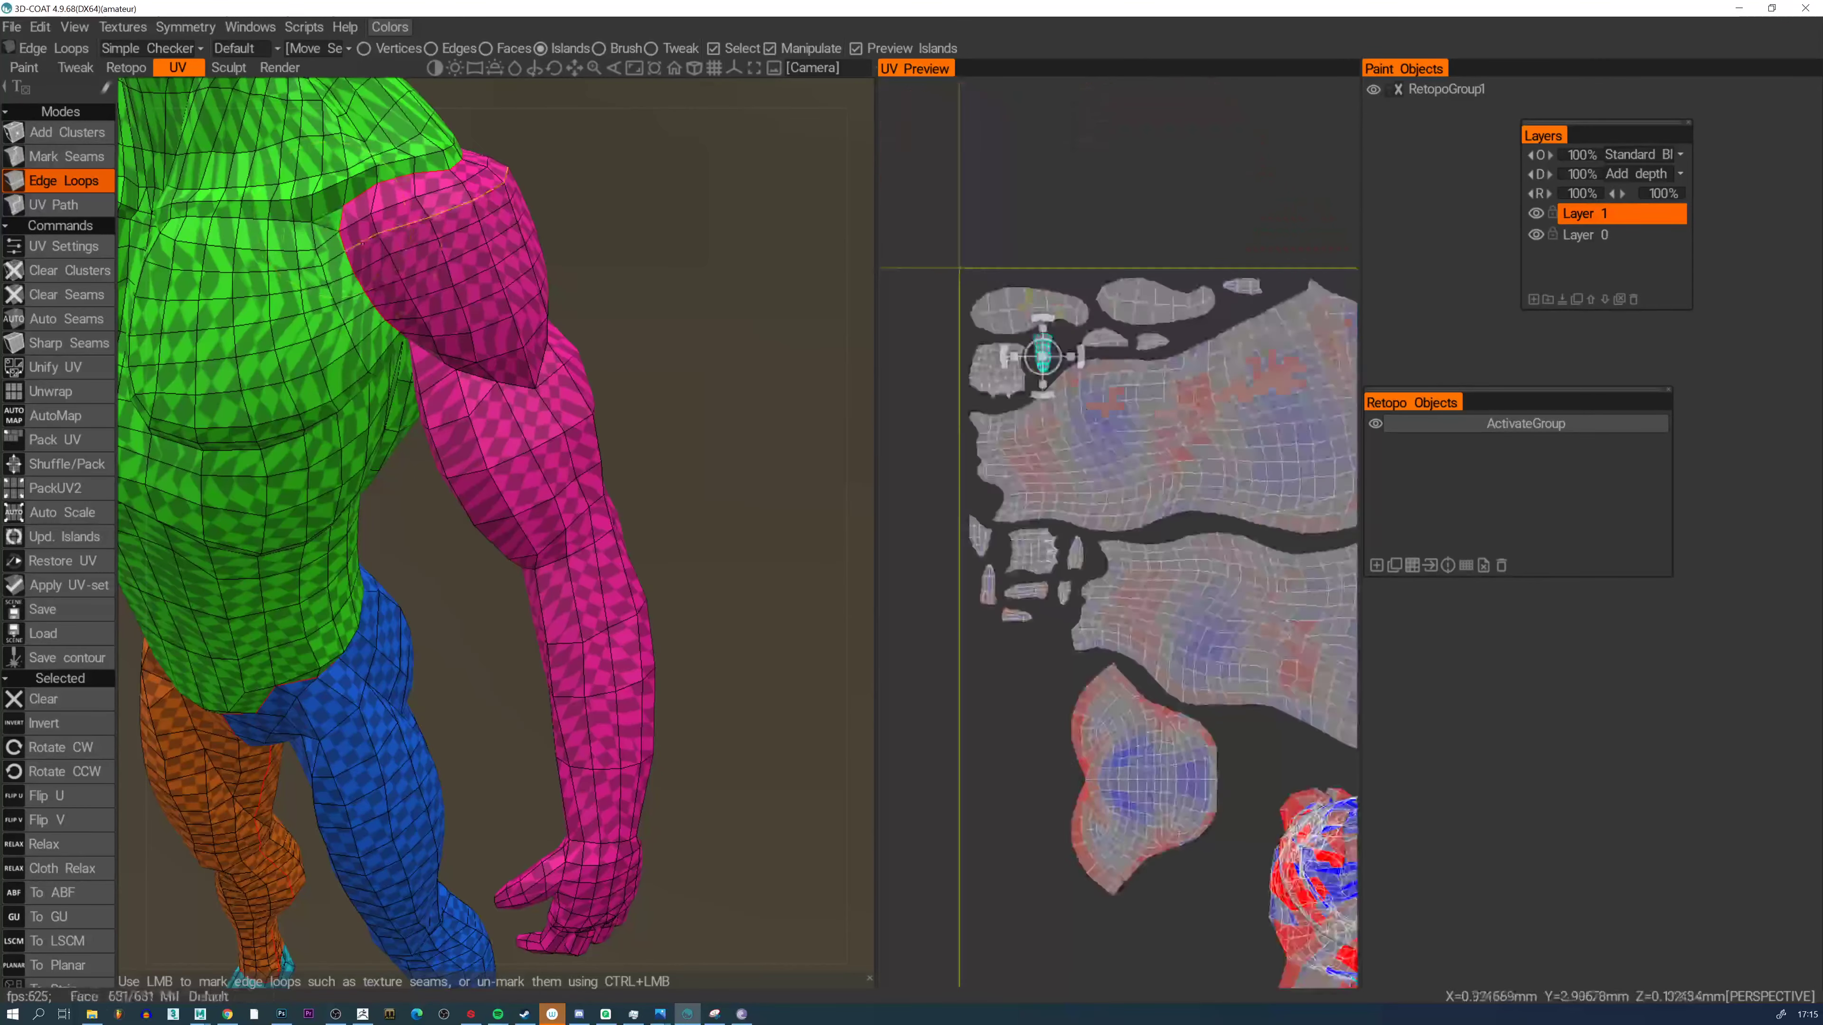
# Mark a seam around the left wrist to separate the hand from the forearm
pyautogui.keyDown('alt'); pyautogui.moveTo(495, 359); pyautogui.dragTo(548, 382); pyautogui.keyUp('alt')
pyautogui.keyDown('alt'); pyautogui.moveTo(548, 382); pyautogui.dragTo(670, 596, button='middle'); pyautogui.keyUp('alt')
pyautogui.keyDown('alt'); pyautogui.moveTo(670, 596); pyautogui.dragTo(610, 527); pyautogui.keyUp('alt')
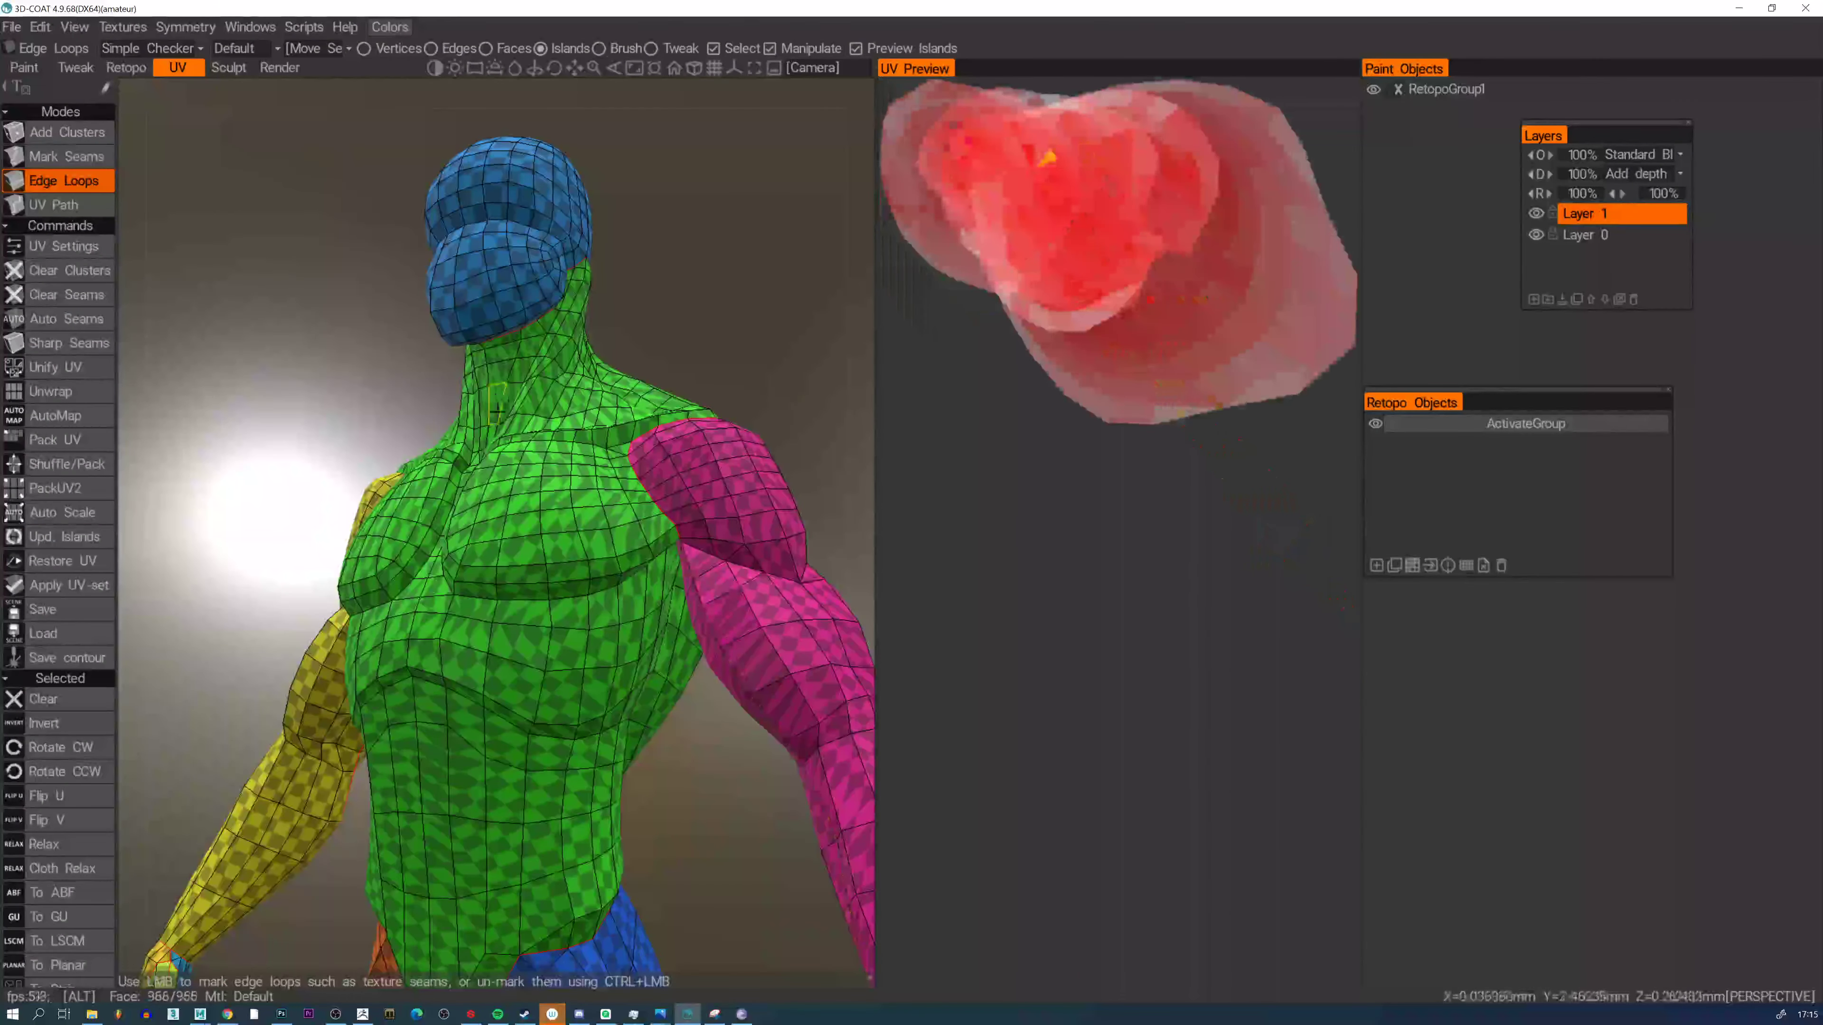
pyautogui.keyDown('alt'); pyautogui.moveTo(502, 409); pyautogui.dragTo(585, 475); pyautogui.keyUp('alt')
pyautogui.keyDown('alt'); pyautogui.moveTo(585, 475); pyautogui.dragTo(583, 553, button='right'); pyautogui.keyUp('alt')
pyautogui.keyDown('alt'); pyautogui.moveTo(584, 554); pyautogui.dragTo(667, 633); pyautogui.keyUp('alt')
pyautogui.keyDown('alt'); pyautogui.moveTo(667, 633); pyautogui.dragTo(484, 460, button='middle'); pyautogui.keyUp('alt')
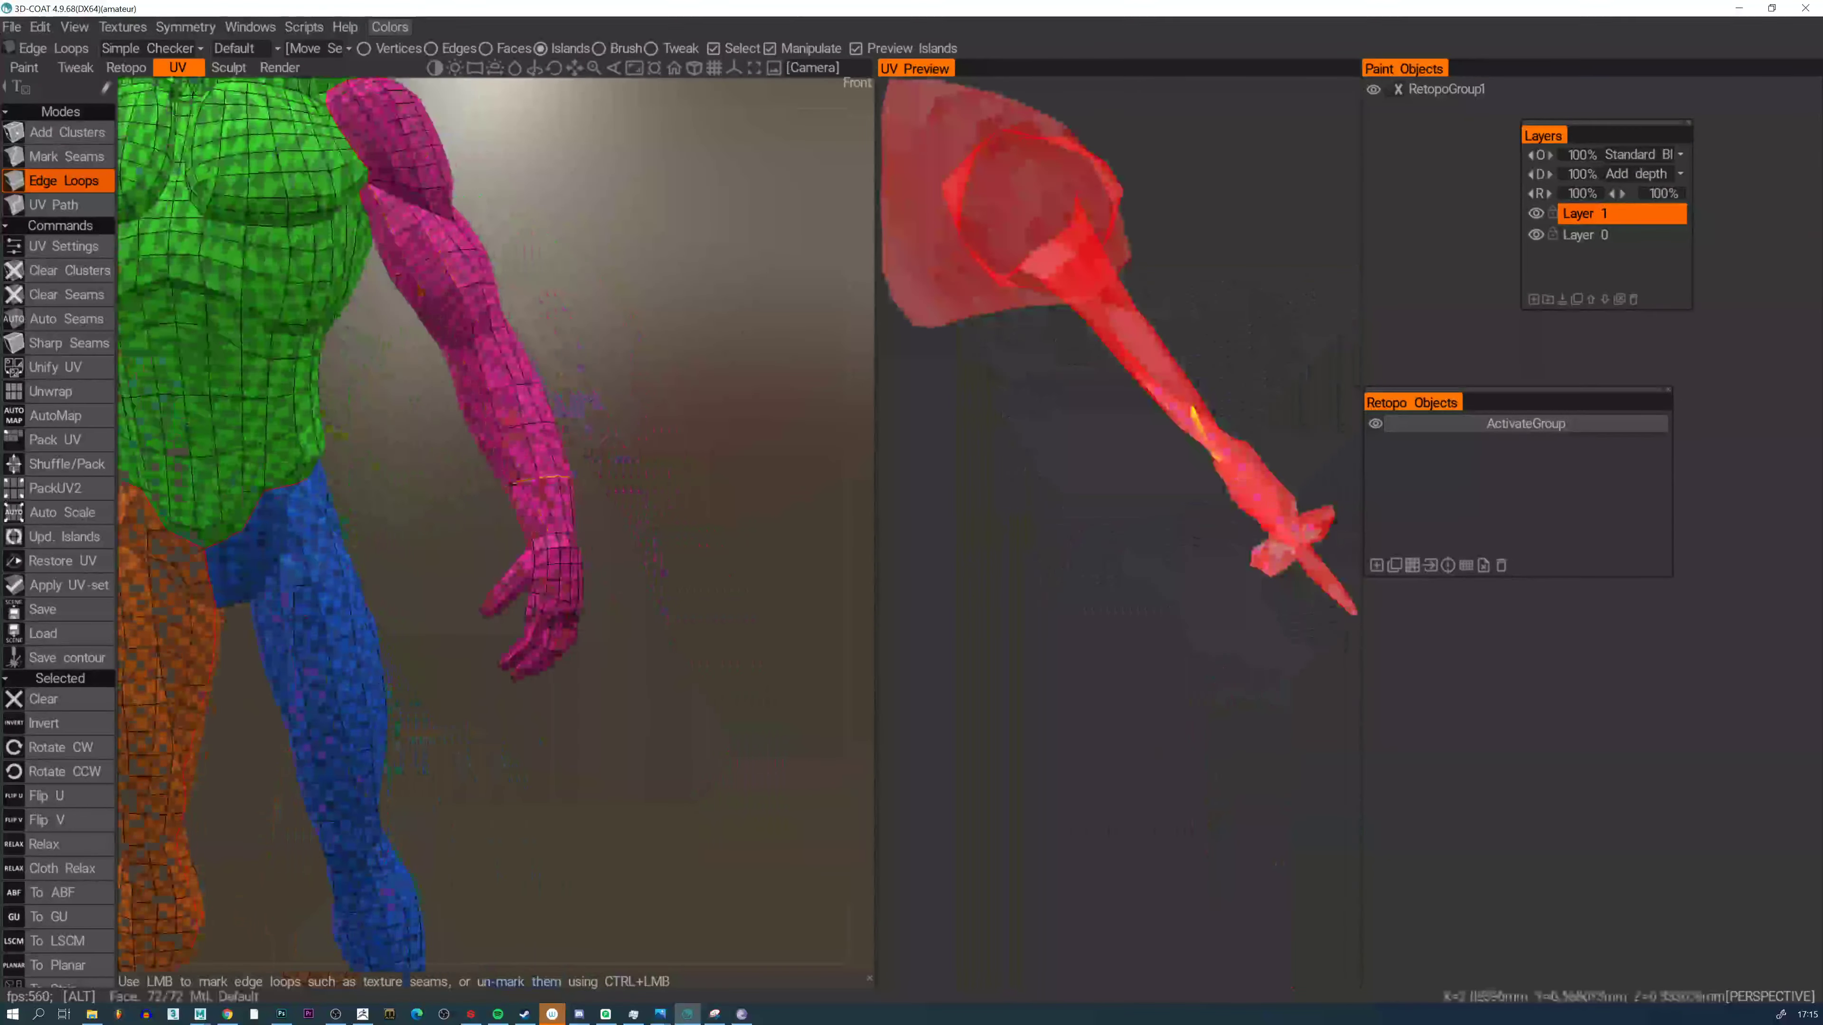
pyautogui.keyDown('alt'); pyautogui.moveTo(484, 460); pyautogui.dragTo(519, 431, button='right'); pyautogui.keyUp('alt')
pyautogui.keyDown('alt'); pyautogui.moveTo(564, 532); pyautogui.dragTo(524, 528); pyautogui.keyUp('alt')
pyautogui.keyDown('alt'); pyautogui.moveTo(495, 553); pyautogui.dragTo(518, 539, button='right'); pyautogui.keyUp('alt')
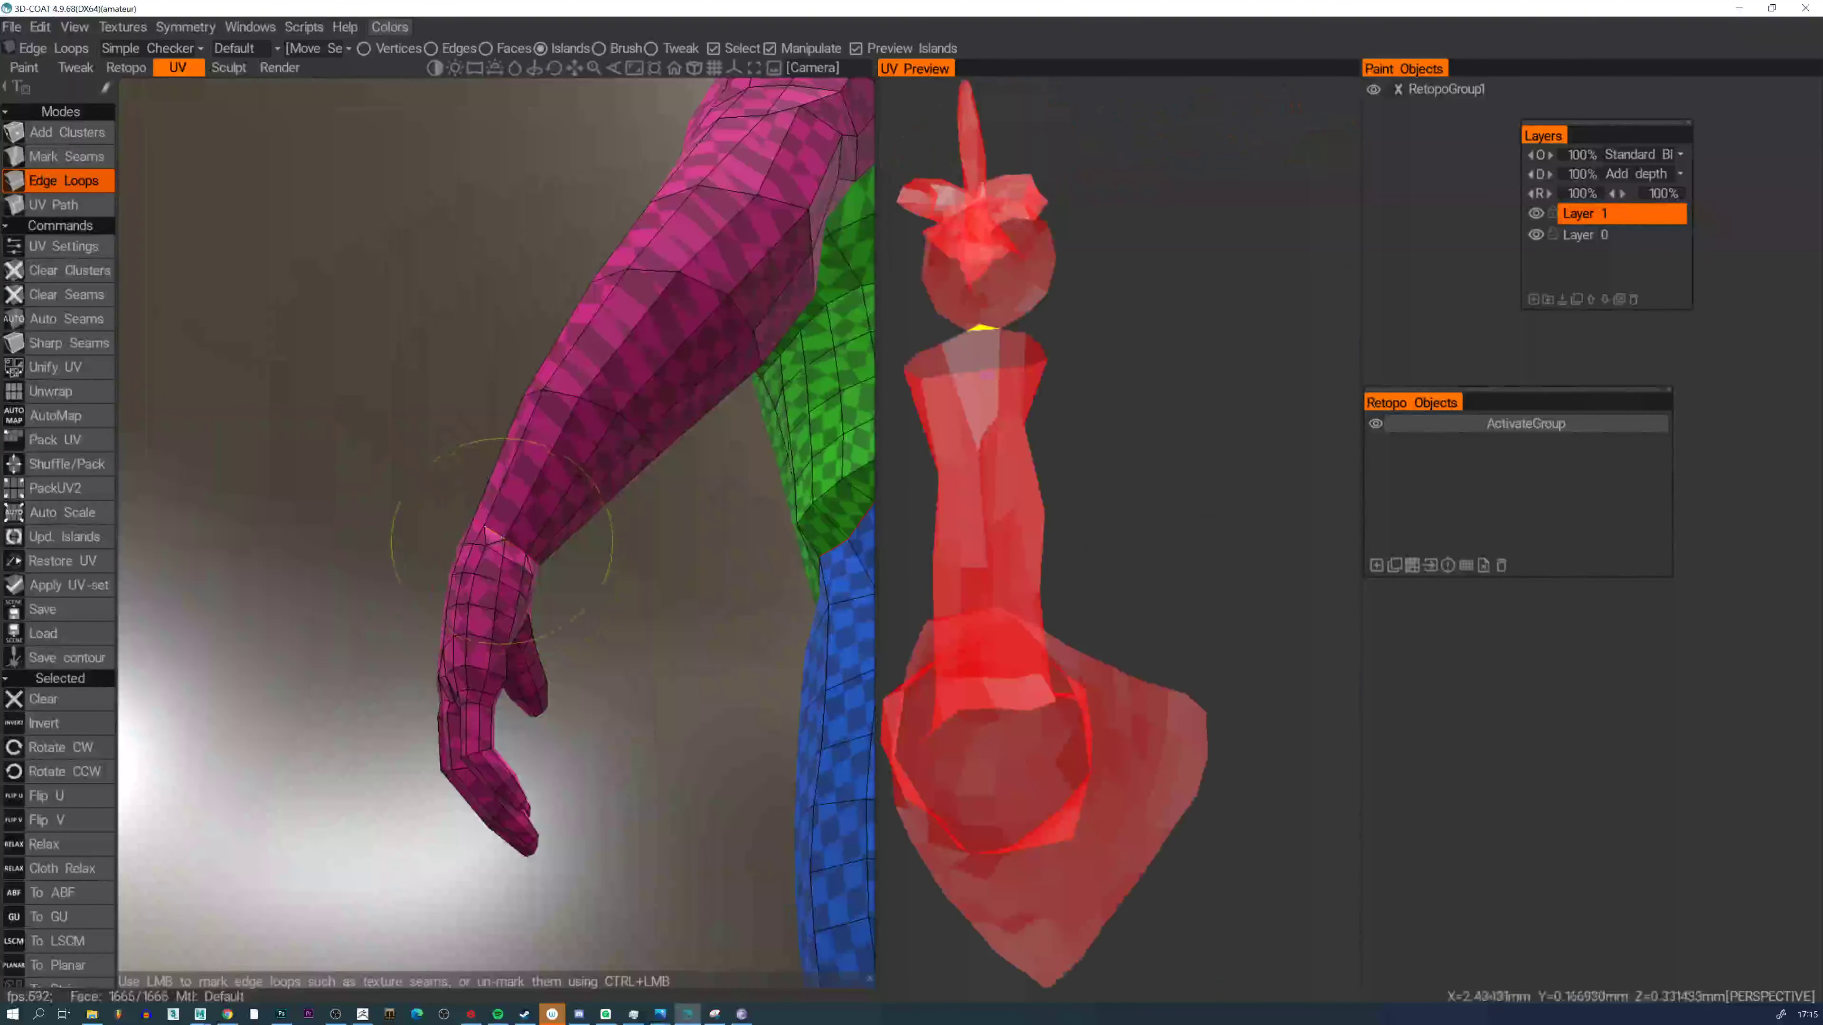
pyautogui.click(492, 533)
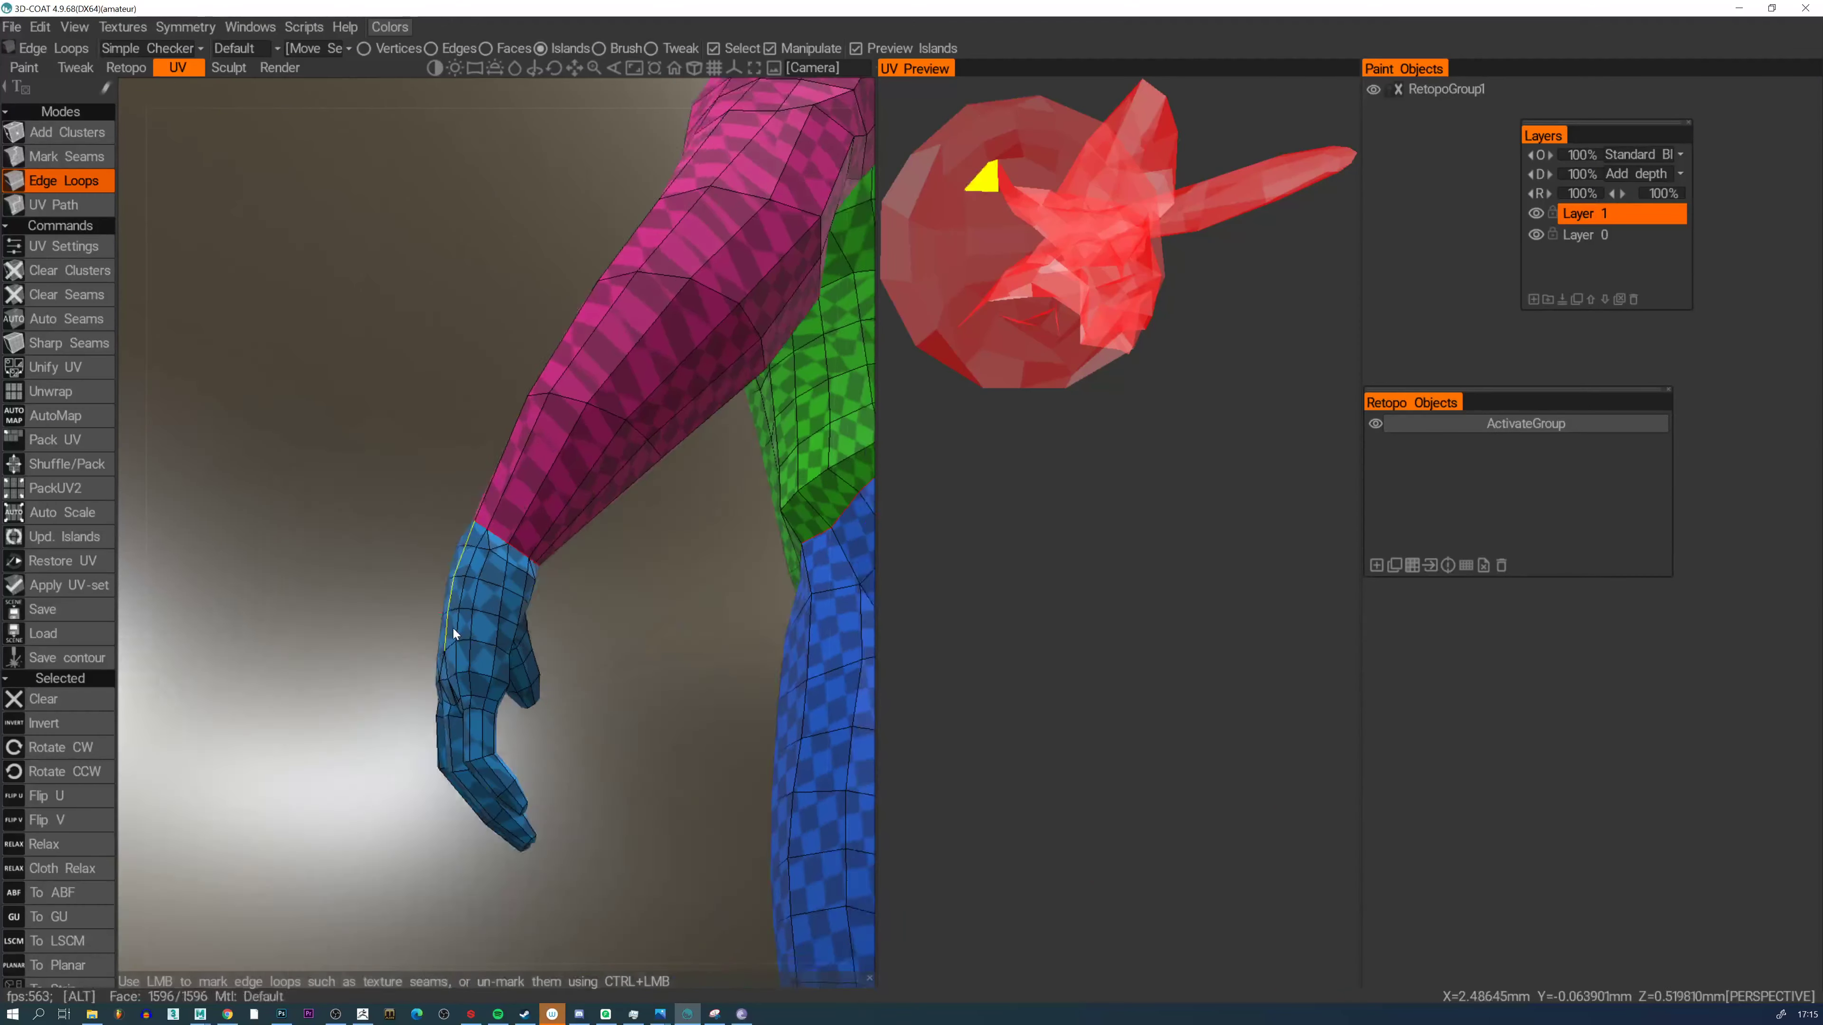
# Mark a lengthwise seam along the underside of the left arm from the wrist to the armpit
pyautogui.keyDown('alt'); pyautogui.moveTo(452, 628); pyautogui.dragTo(334, 364); pyautogui.keyUp('alt')
pyautogui.click(338, 383)
pyautogui.keyDown('alt'); pyautogui.moveTo(347, 546); pyautogui.dragTo(610, 362); pyautogui.keyUp('alt')
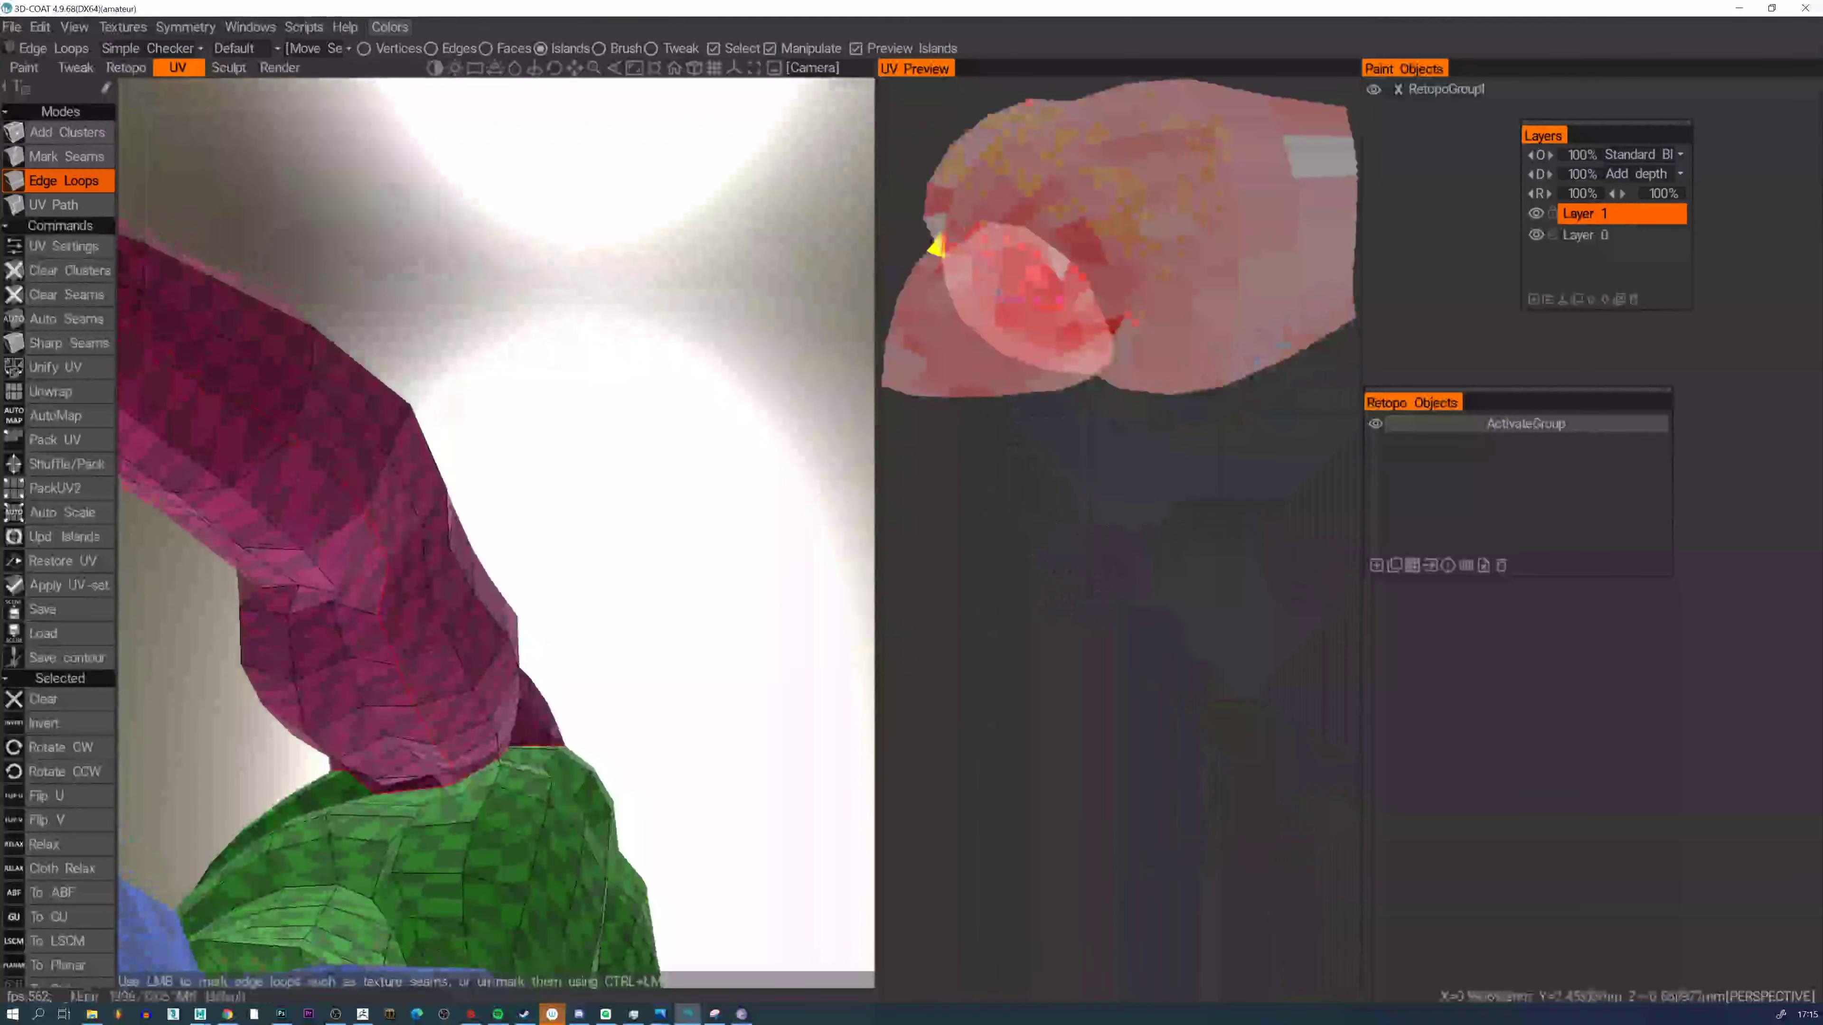
pyautogui.click(454, 778)
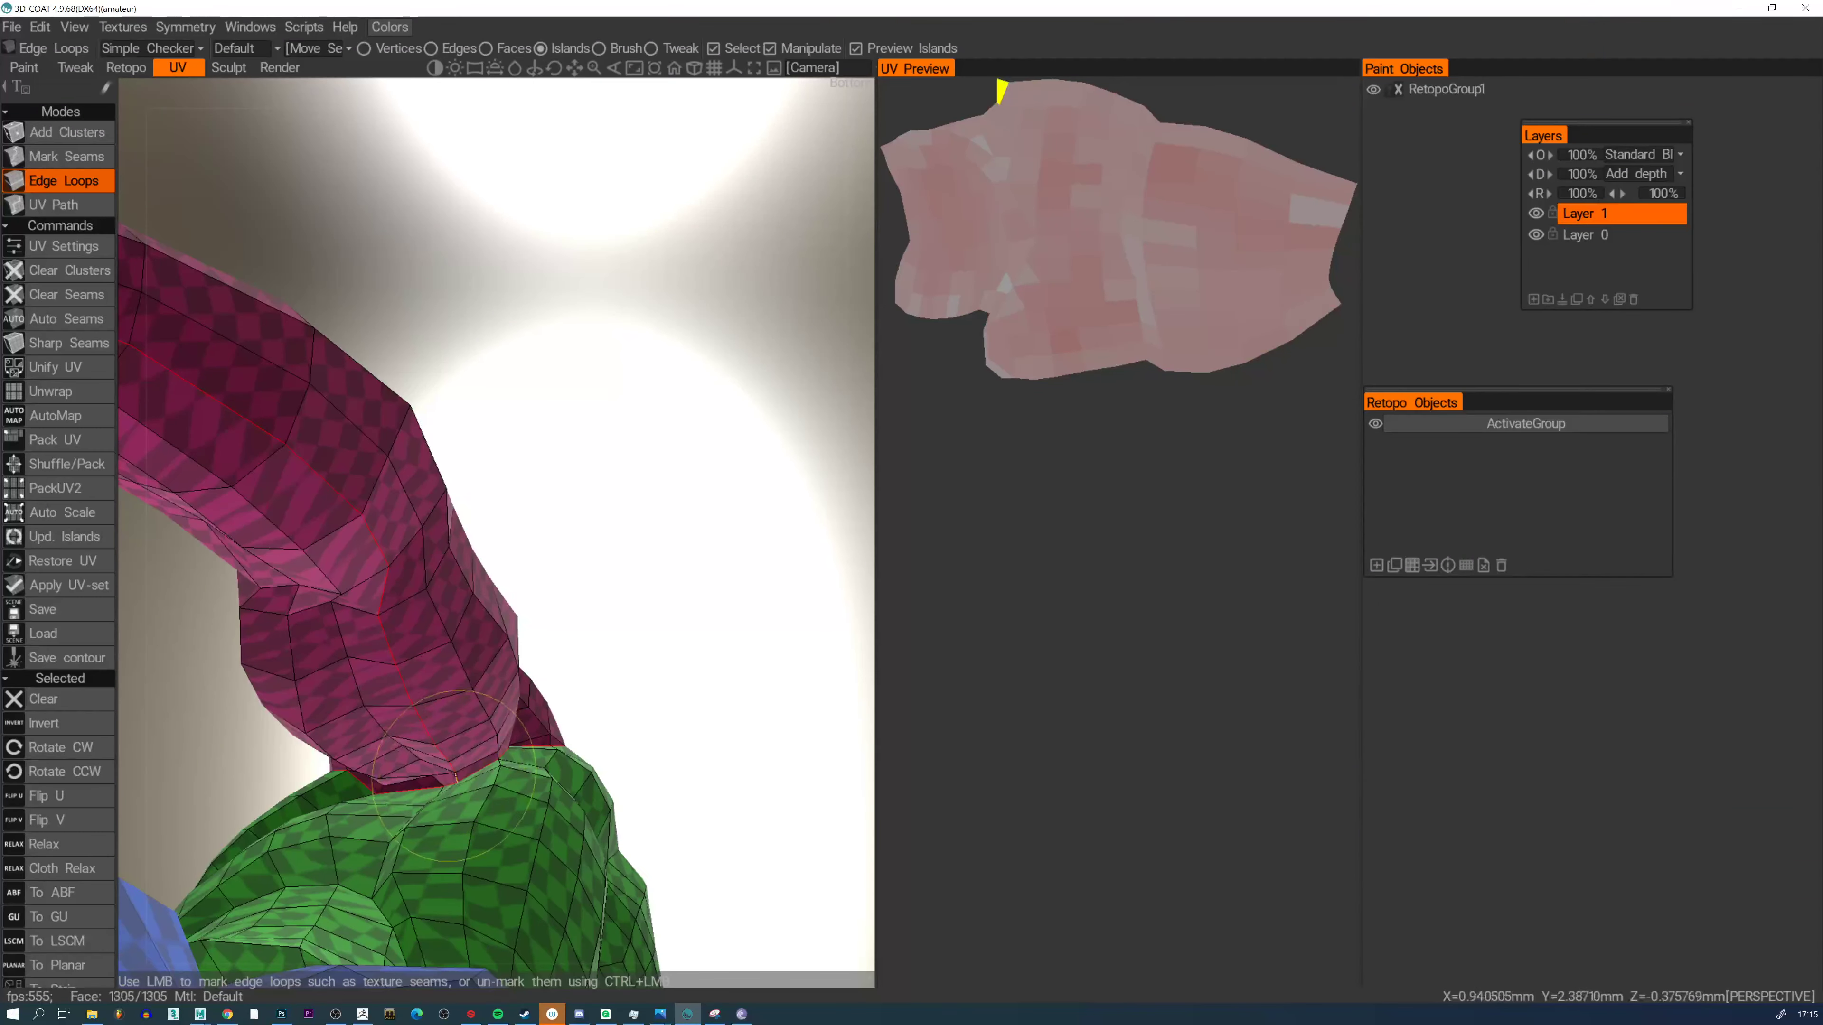
pyautogui.keyDown('alt'); pyautogui.moveTo(475, 693); pyautogui.dragTo(349, 642); pyautogui.keyUp('alt')
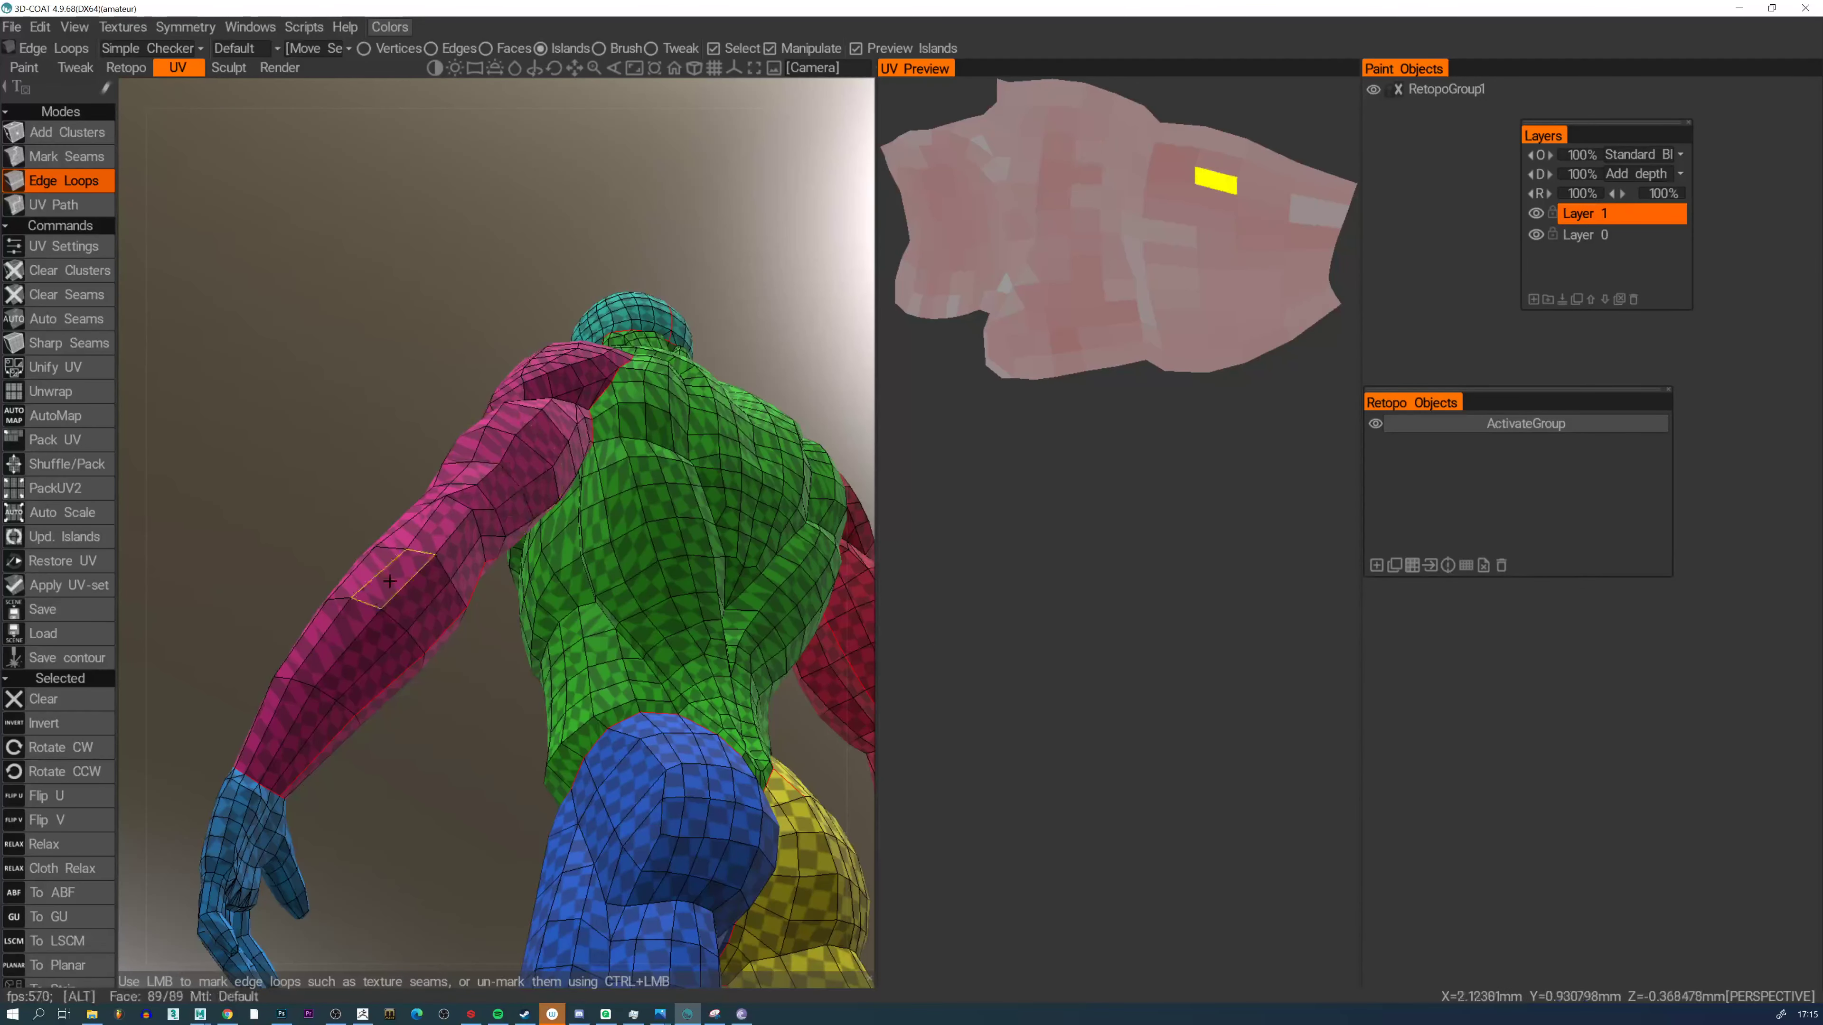
pyautogui.keyDown('alt'); pyautogui.moveTo(418, 579); pyautogui.dragTo(558, 493); pyautogui.keyUp('alt')
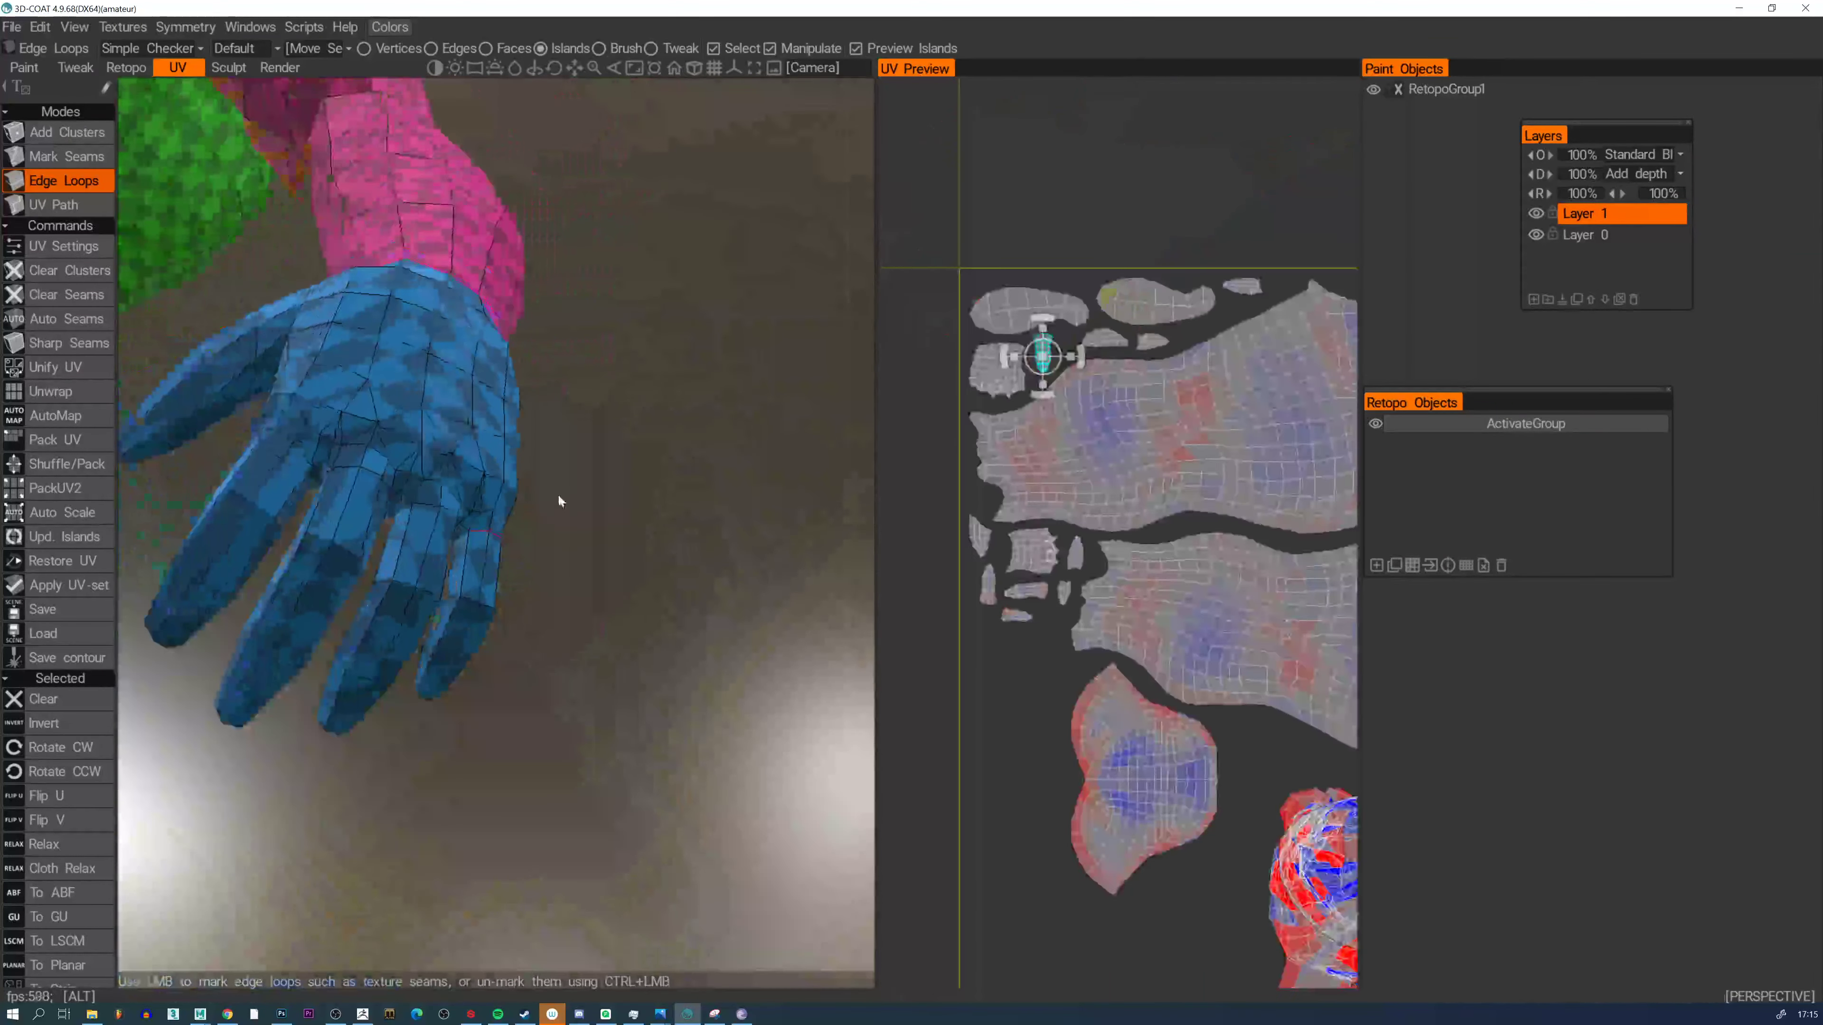
# Mark seams around the bases of the left little and ring fingers to separate them from the hand
pyautogui.click(477, 533)
pyautogui.click(465, 533)
pyautogui.keyDown('alt'); pyautogui.moveTo(480, 550); pyautogui.dragTo(667, 563); pyautogui.keyUp('alt')
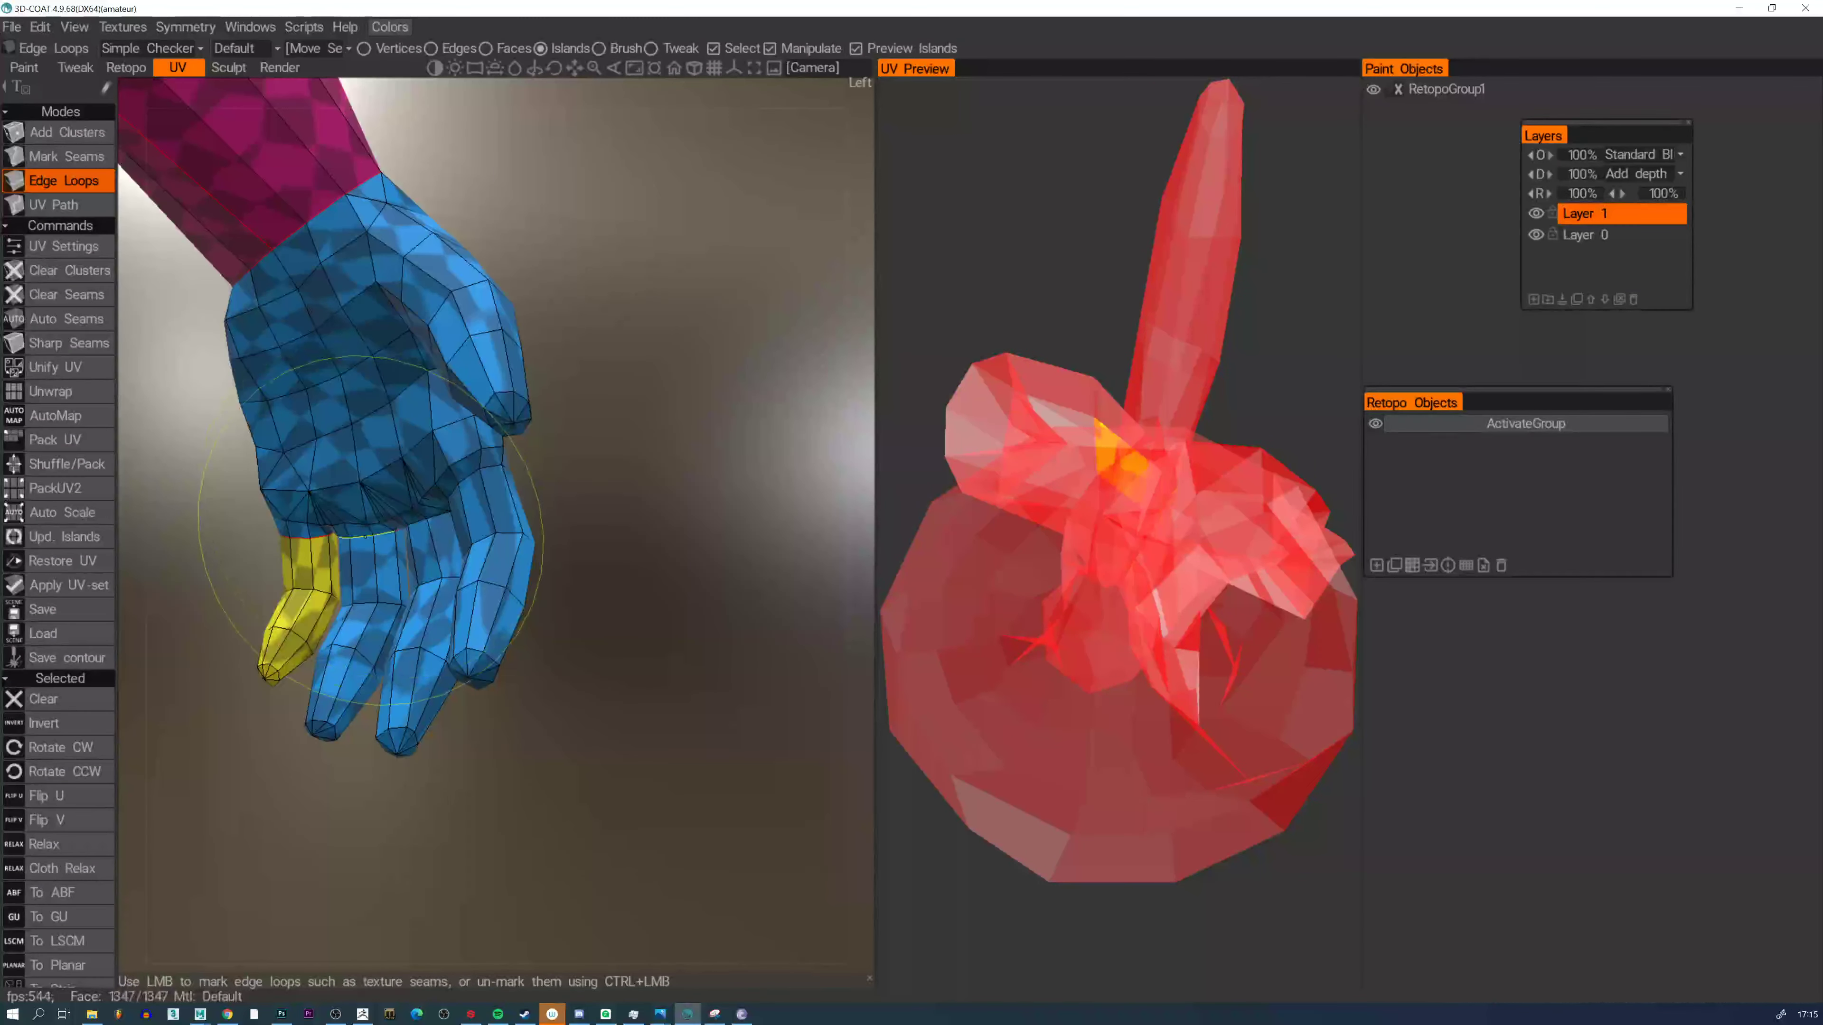
pyautogui.keyDown('alt'); pyautogui.moveTo(395, 538); pyautogui.dragTo(513, 528); pyautogui.keyUp('alt')
pyautogui.click(342, 537)
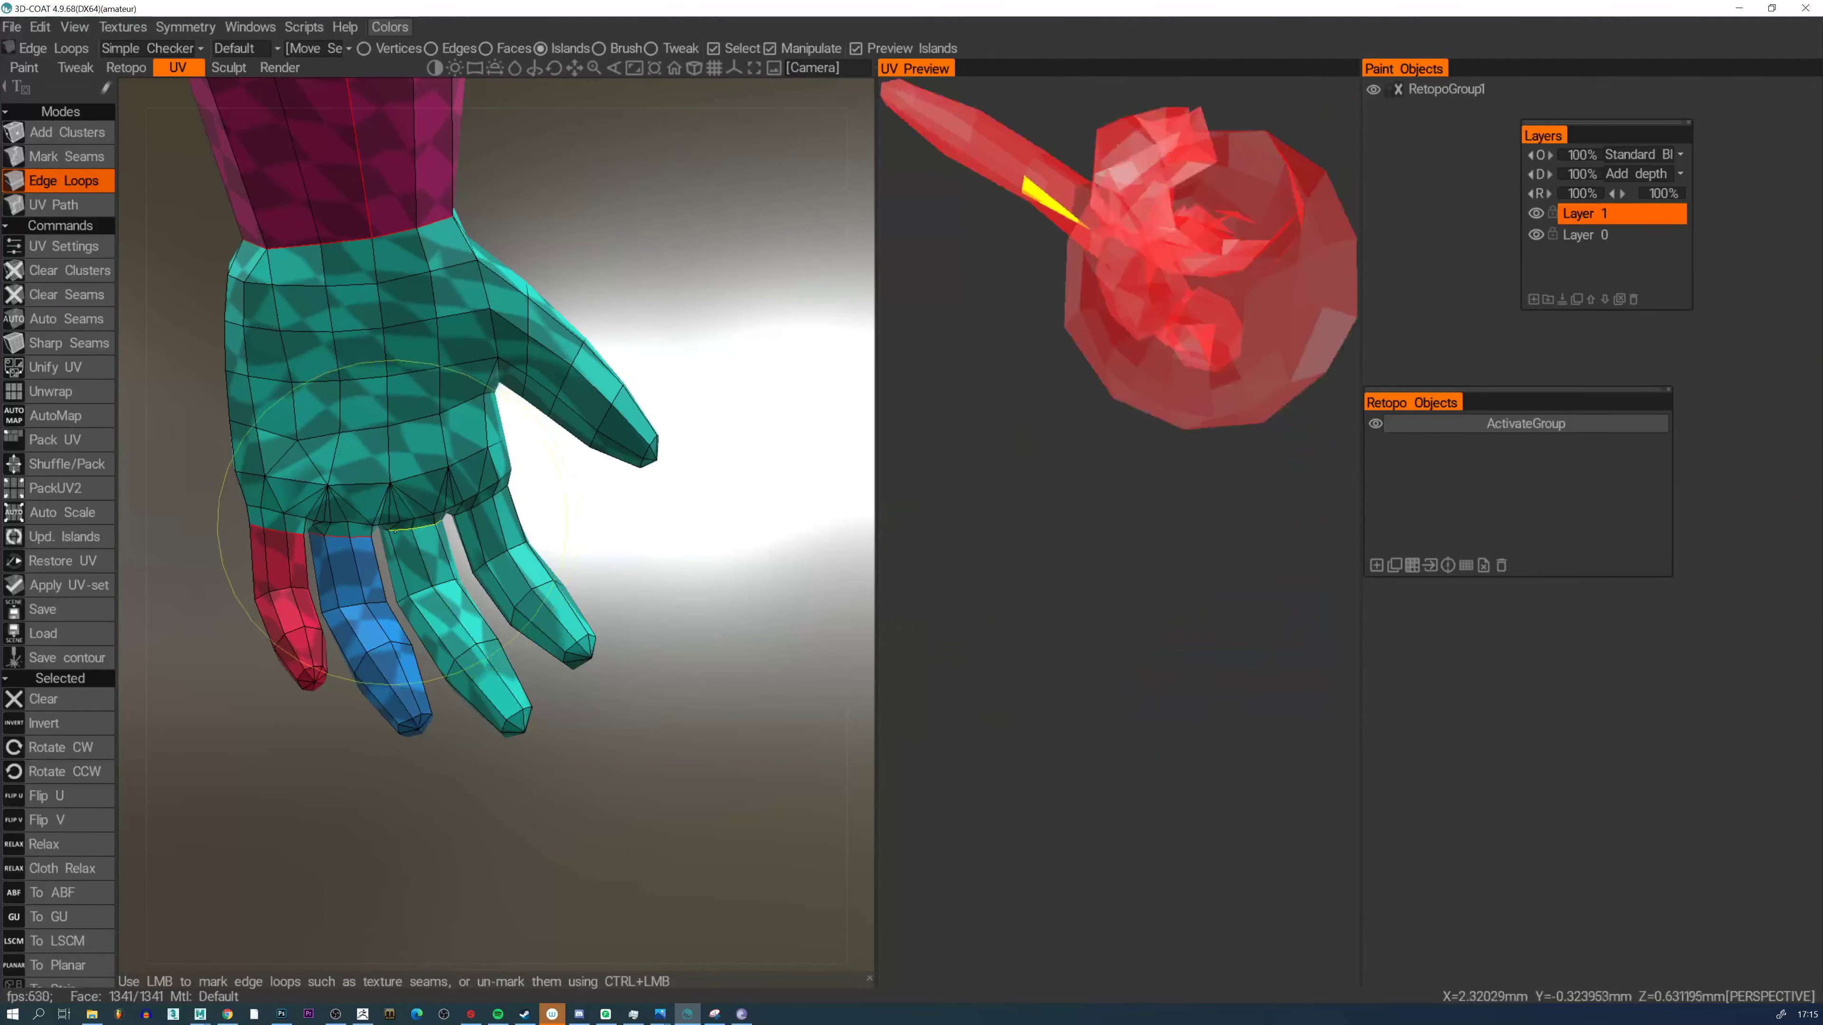
# Mark seams around the bases of the left middle and index fingers to separate them from the hand
pyautogui.keyDown('alt'); pyautogui.moveTo(395, 533); pyautogui.dragTo(601, 557); pyautogui.keyUp('alt')
pyautogui.click(408, 525)
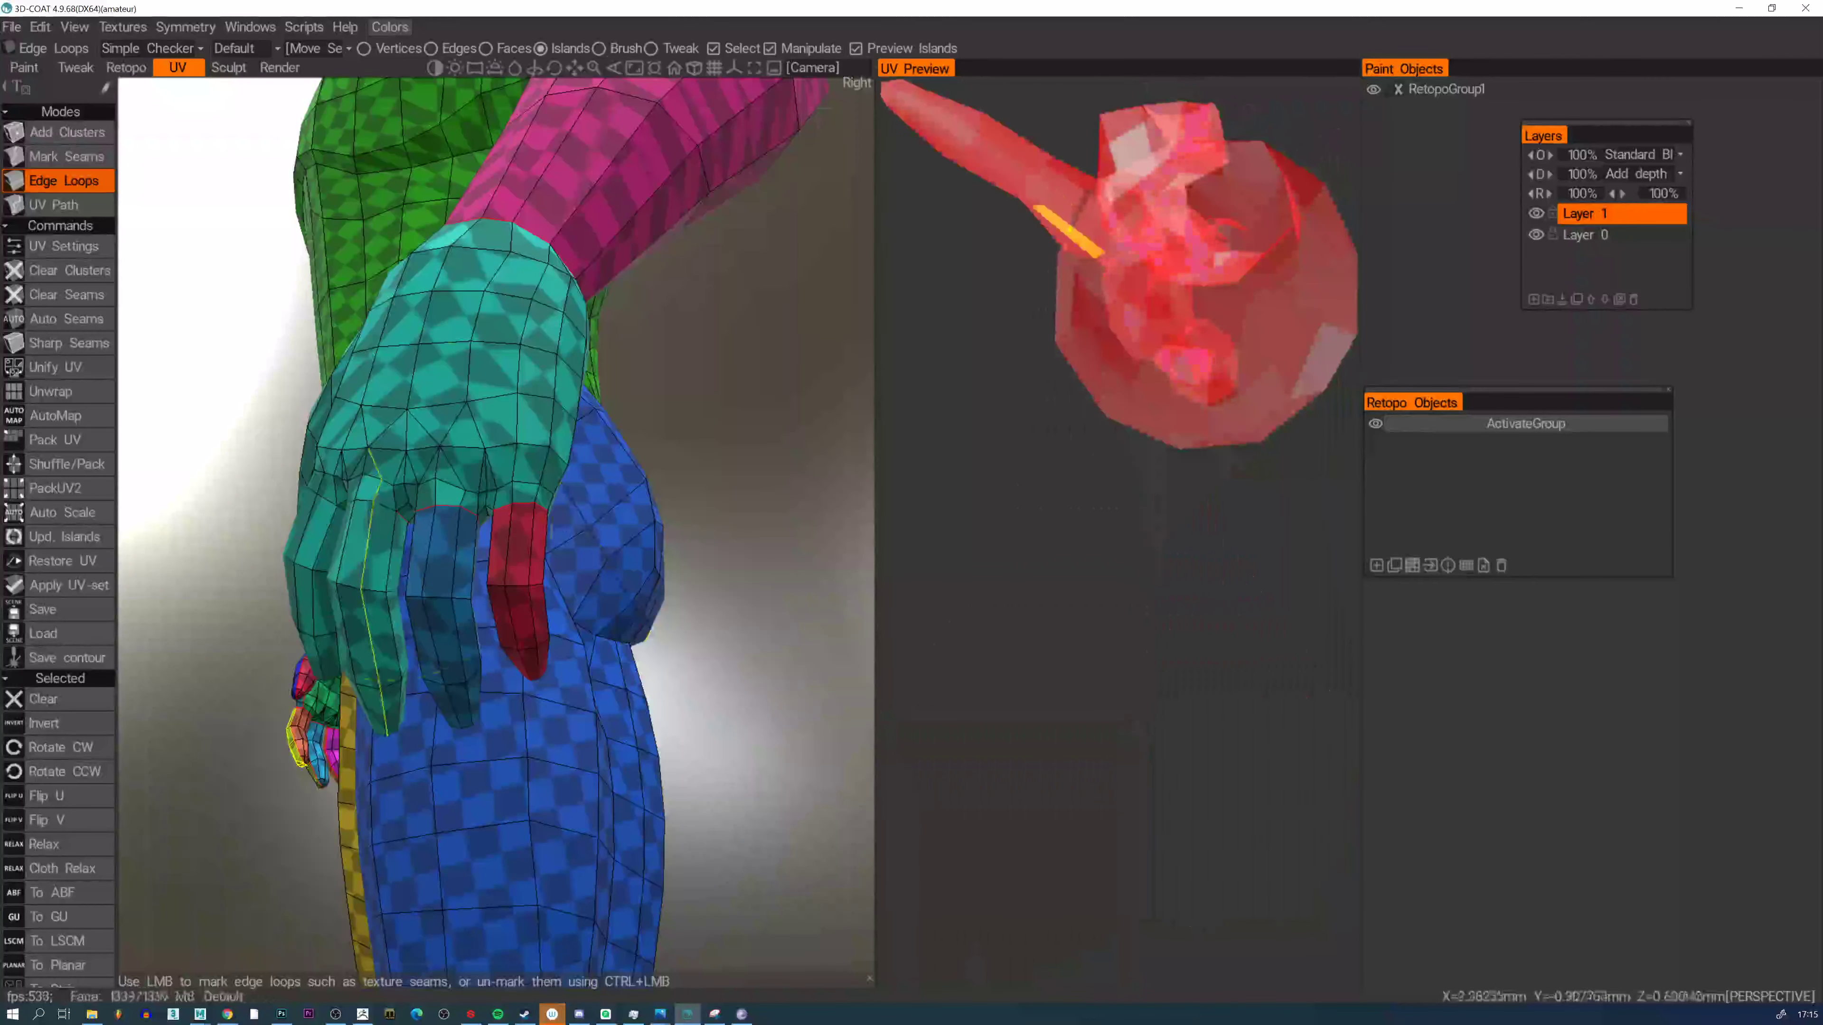
pyautogui.click(388, 506)
pyautogui.click(363, 502)
pyautogui.keyDown('alt'); pyautogui.moveTo(362, 509); pyautogui.dragTo(330, 431); pyautogui.keyUp('alt')
pyautogui.click(338, 517)
pyautogui.keyDown('alt'); pyautogui.moveTo(330, 507); pyautogui.dragTo(466, 418); pyautogui.keyUp('alt')
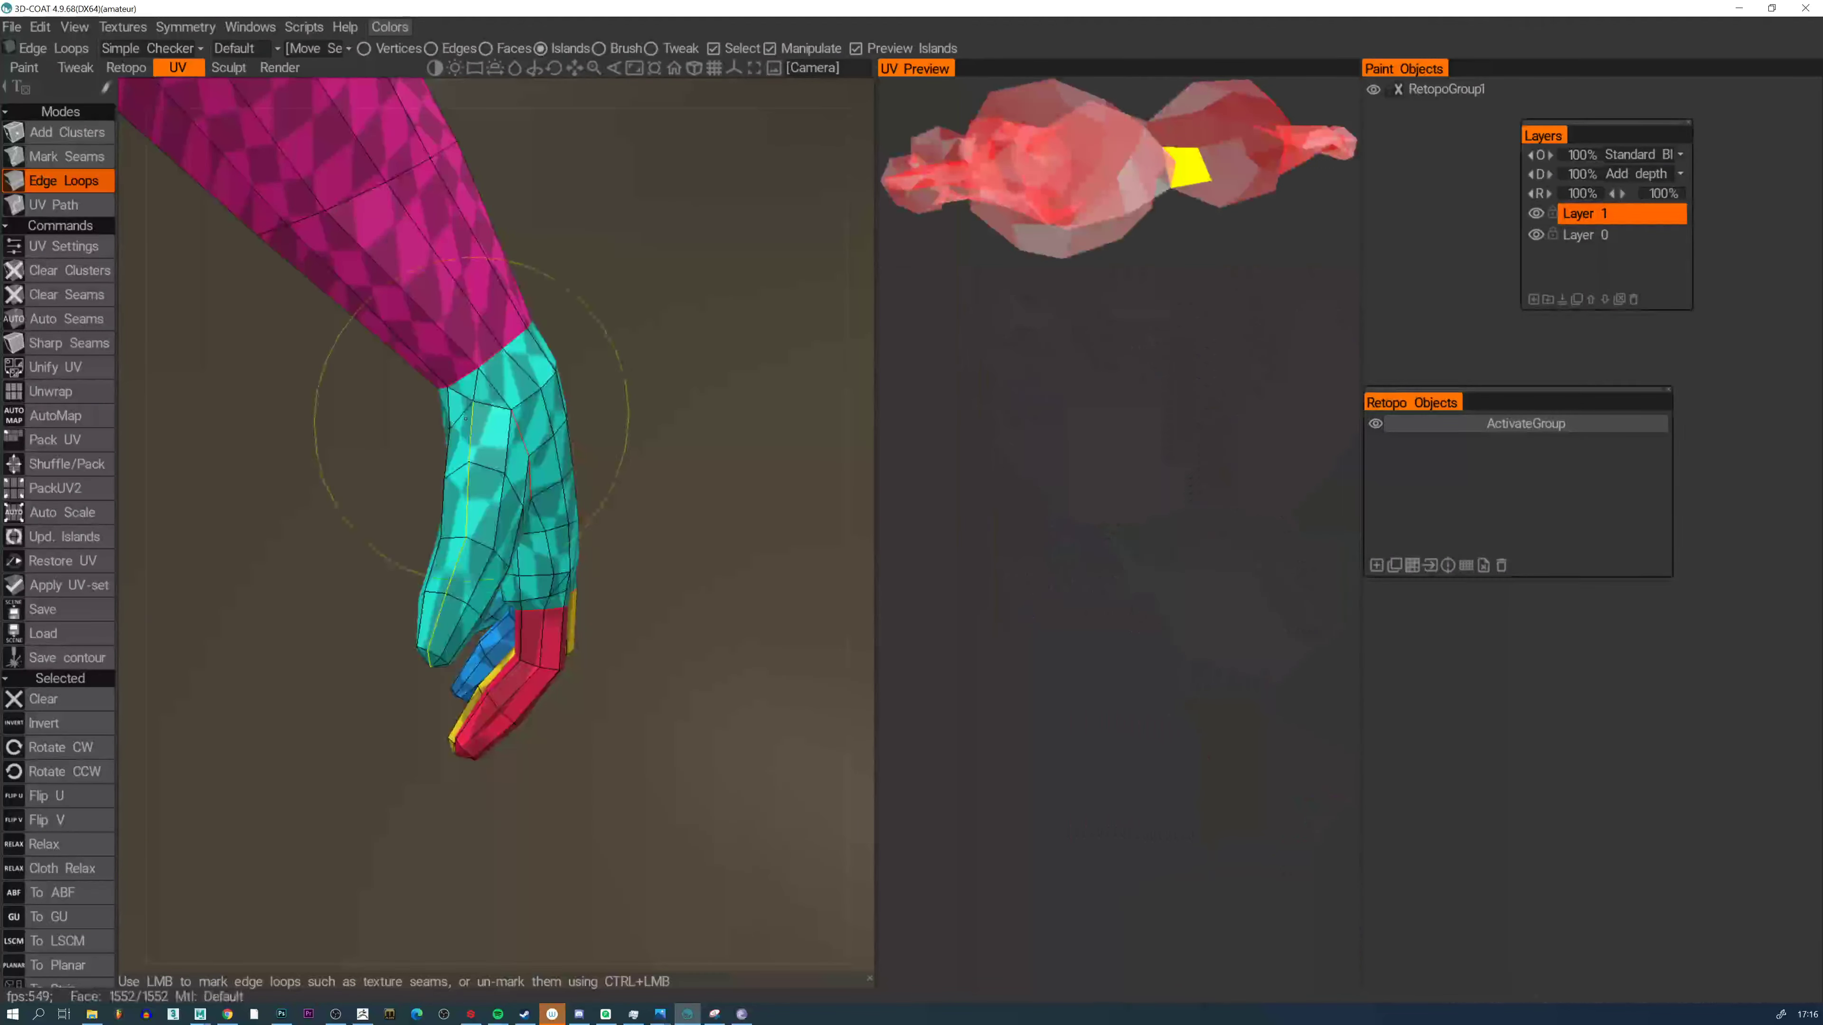
# Mark seams around the base and lengthwise along the left thumb to split it into two halves
pyautogui.click(484, 409)
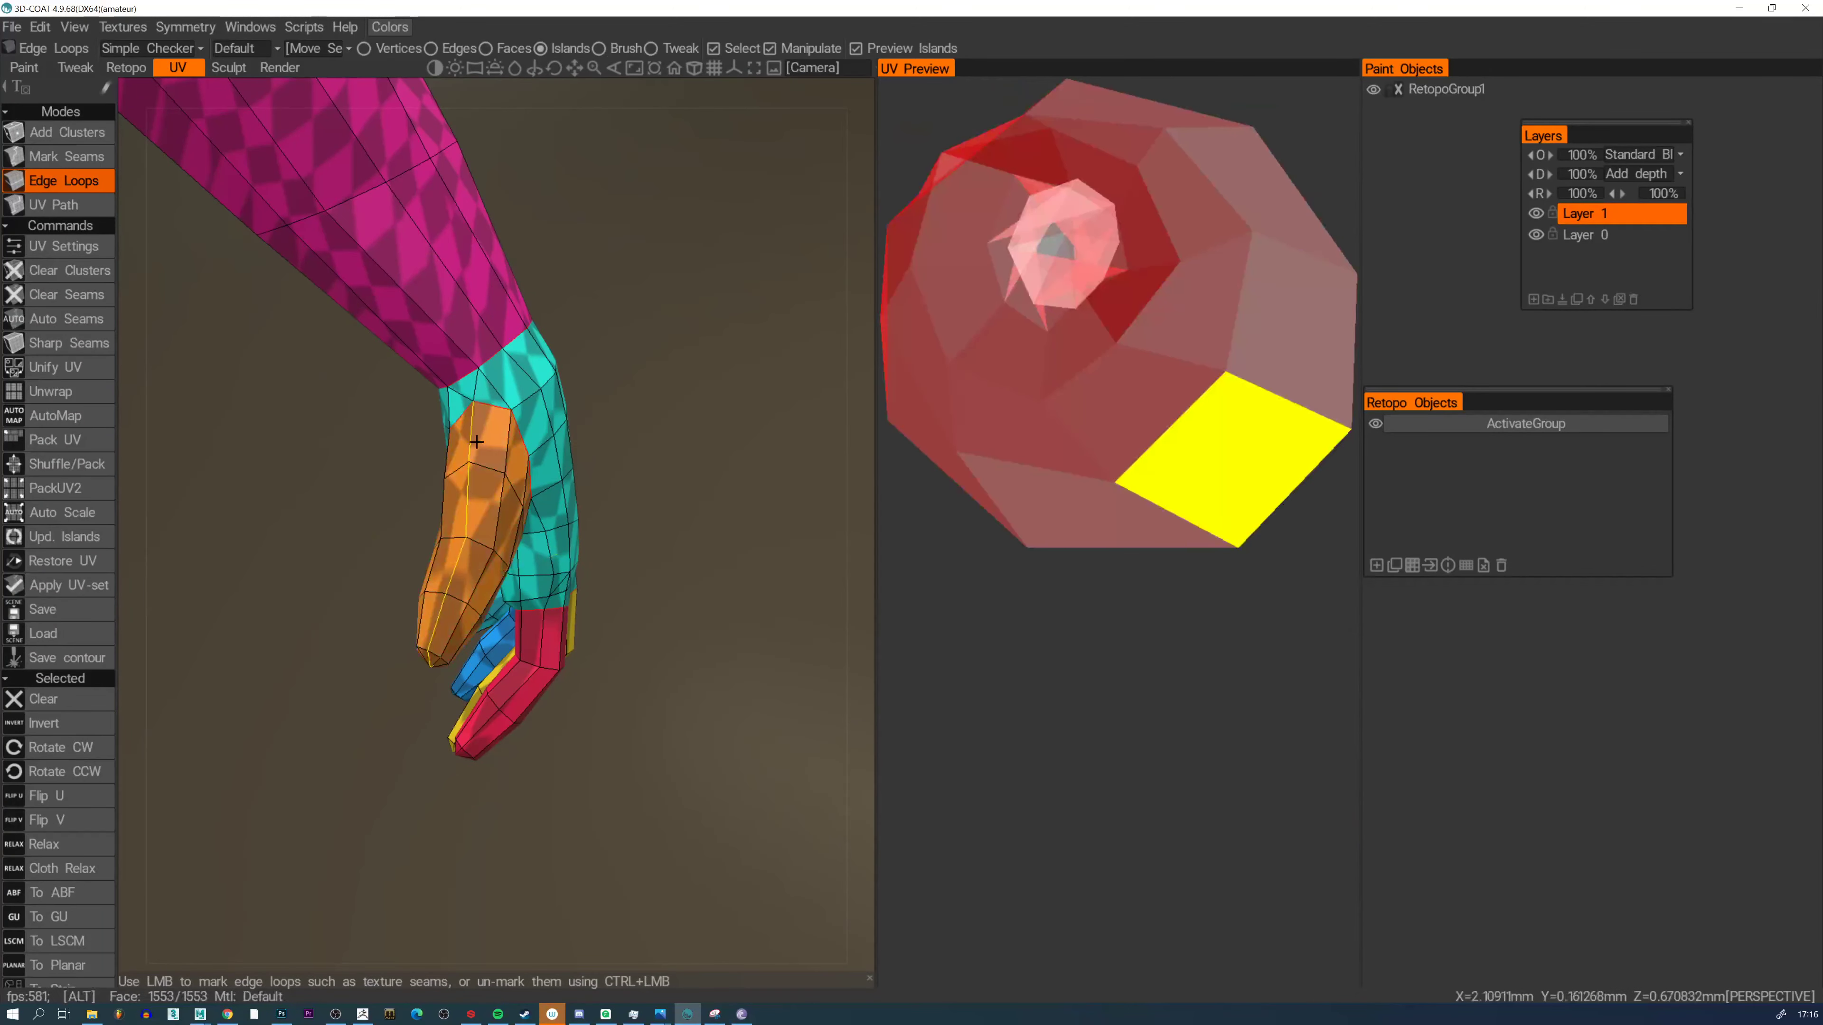
pyautogui.click(470, 437)
pyautogui.keyDown('alt'); pyautogui.moveTo(470, 445); pyautogui.dragTo(622, 636); pyautogui.keyUp('alt')
# Mark lengthwise seams along the sides of the left fingers to split each into front and back halves
pyautogui.click(511, 560)
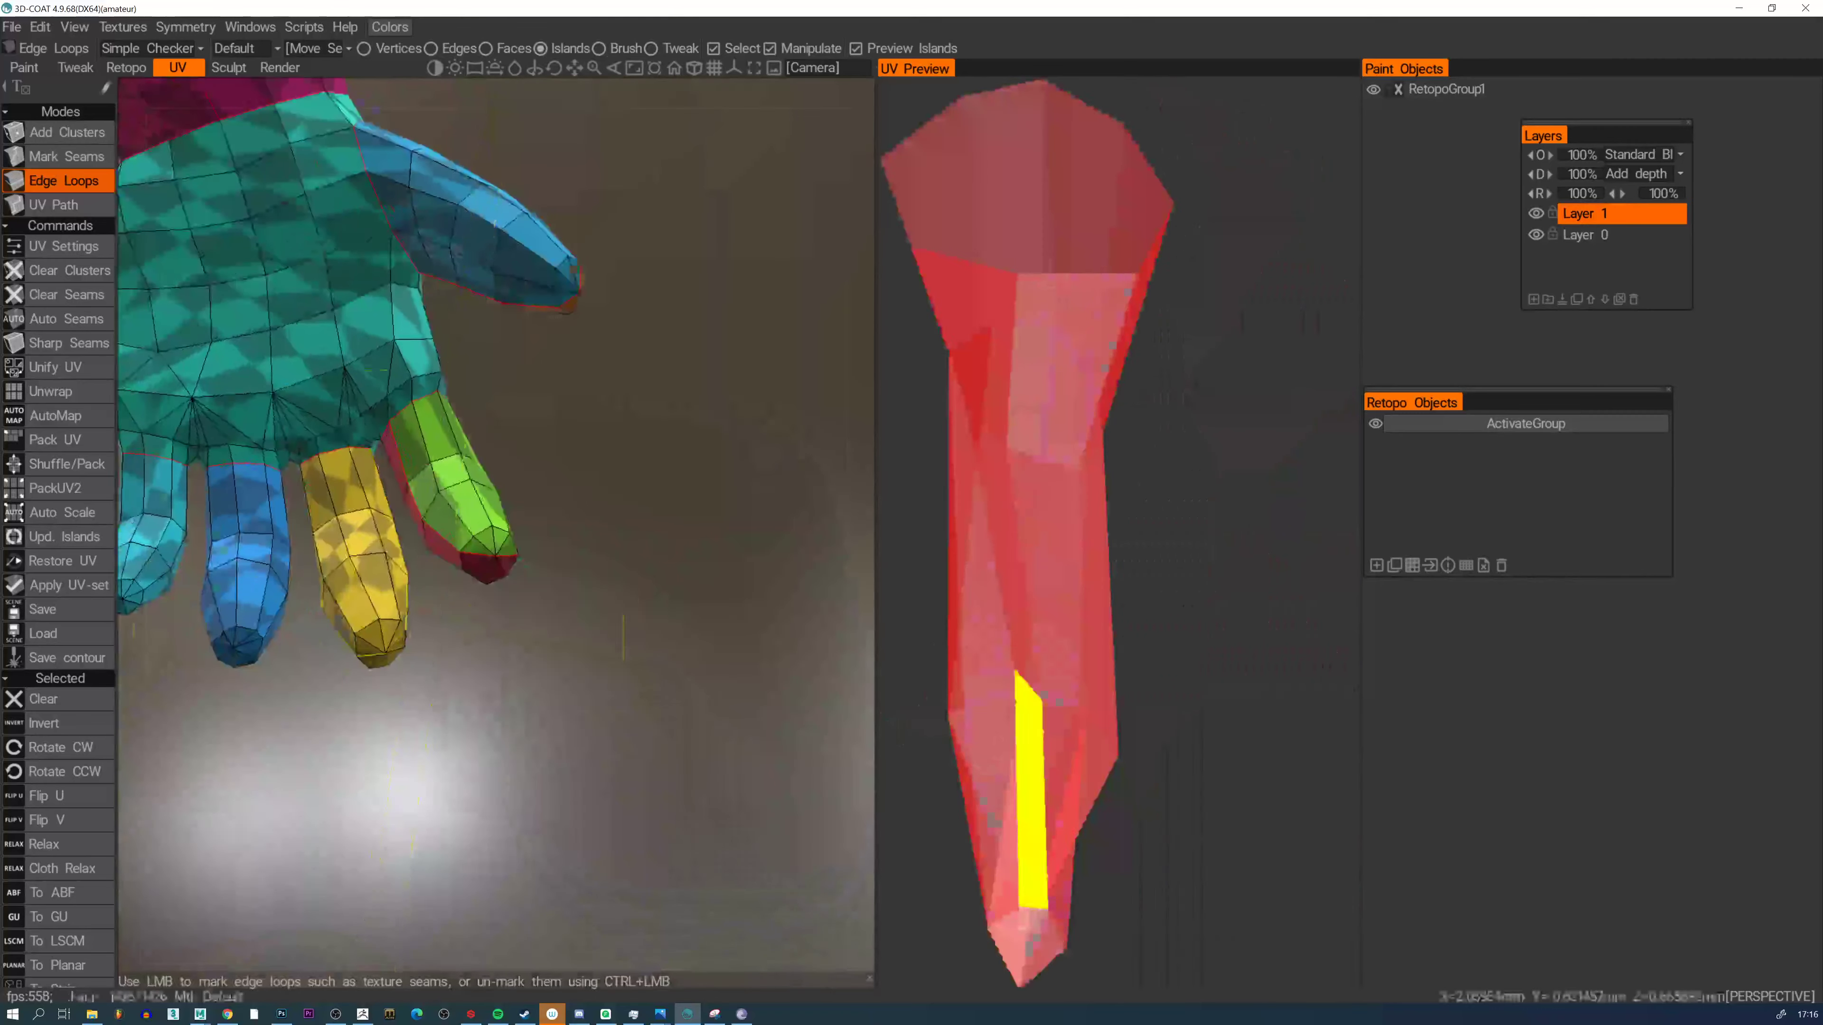
pyautogui.click(267, 629)
pyautogui.keyDown('alt'); pyautogui.moveTo(266, 629); pyautogui.dragTo(495, 583, button='middle'); pyautogui.keyUp('alt')
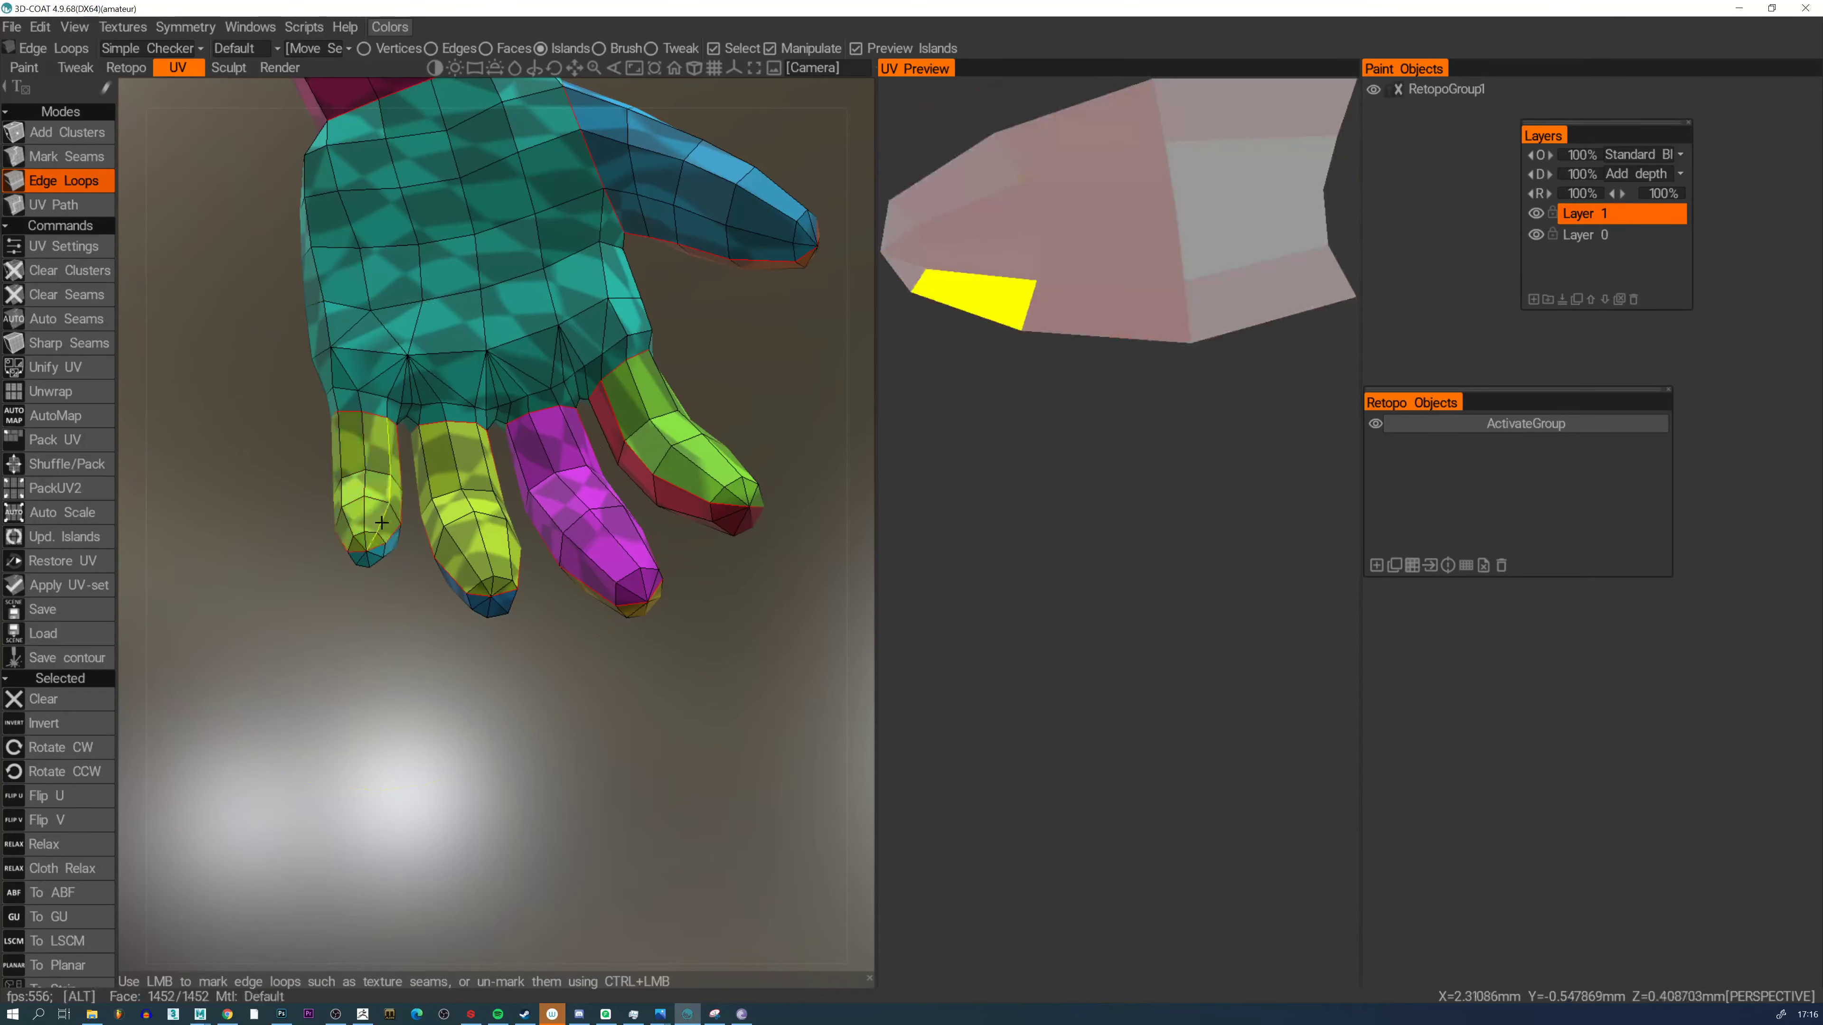
pyautogui.keyDown('alt'); pyautogui.moveTo(381, 522); pyautogui.dragTo(267, 440); pyautogui.keyUp('alt')
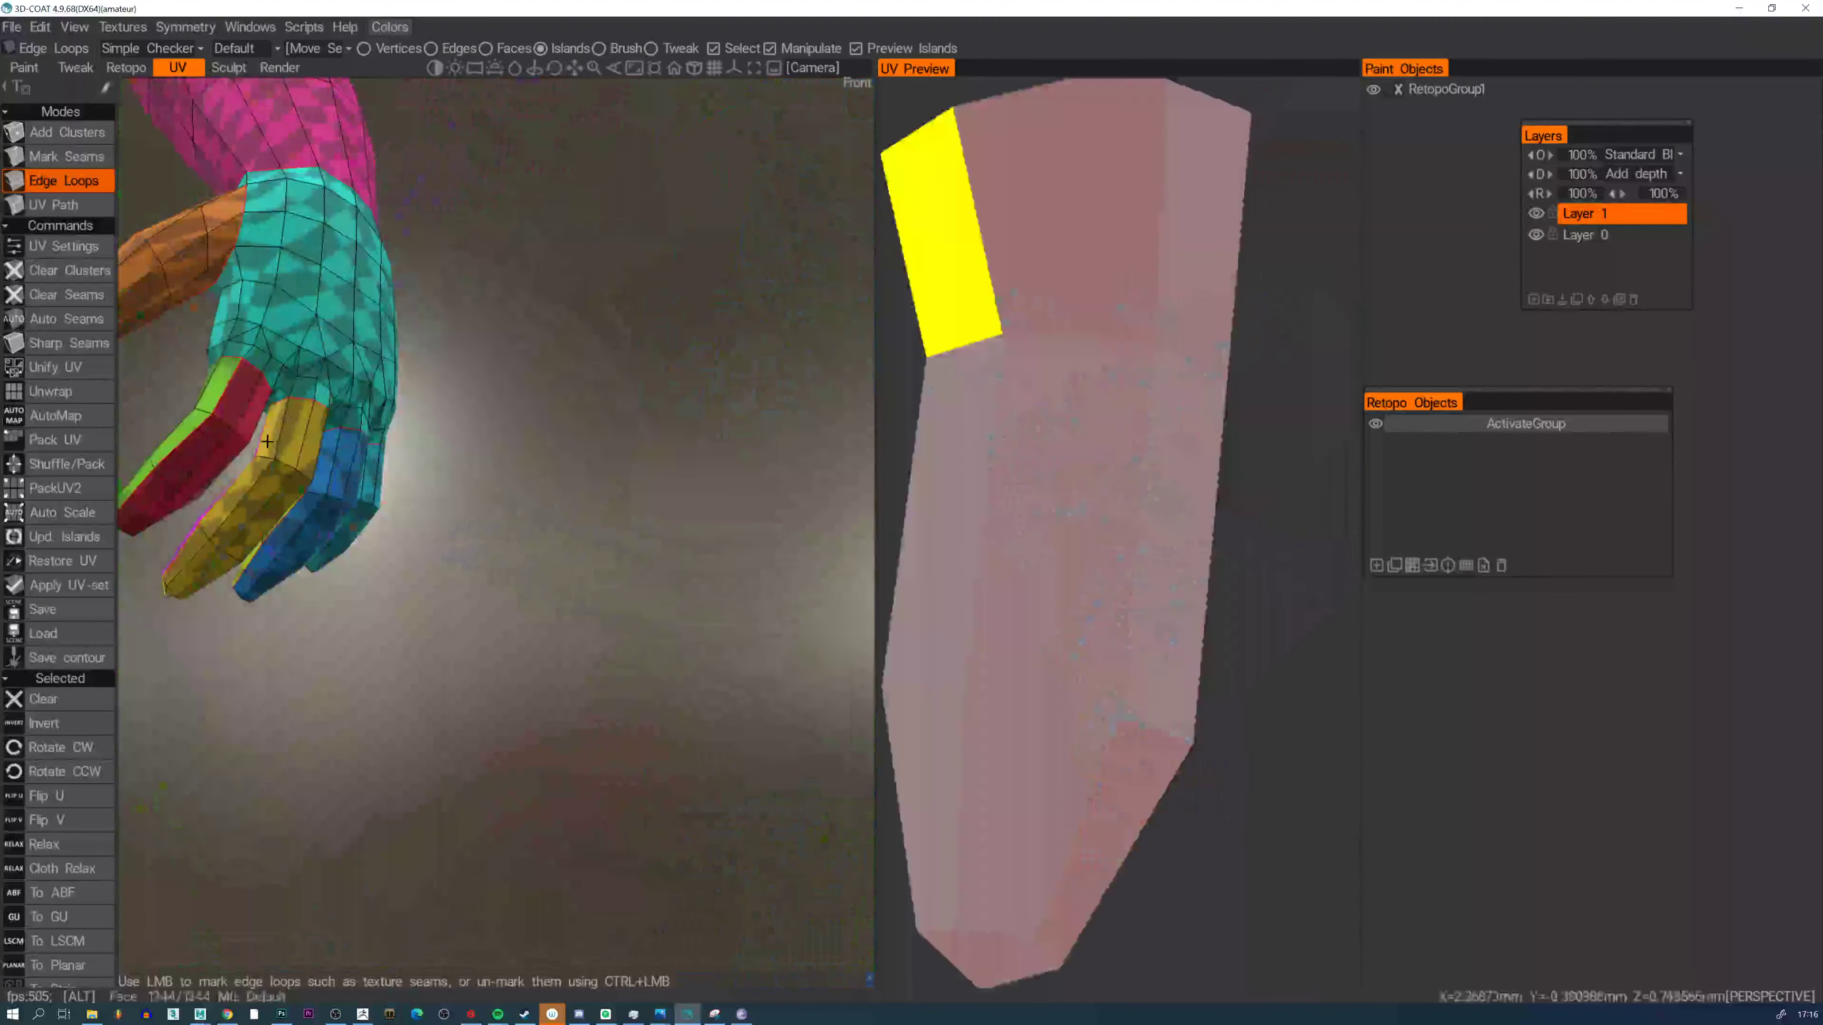
pyautogui.keyDown('alt'); pyautogui.moveTo(267, 441); pyautogui.dragTo(478, 523, button='middle'); pyautogui.keyUp('alt')
pyautogui.keyDown('alt'); pyautogui.moveTo(478, 523); pyautogui.dragTo(545, 438); pyautogui.keyUp('alt')
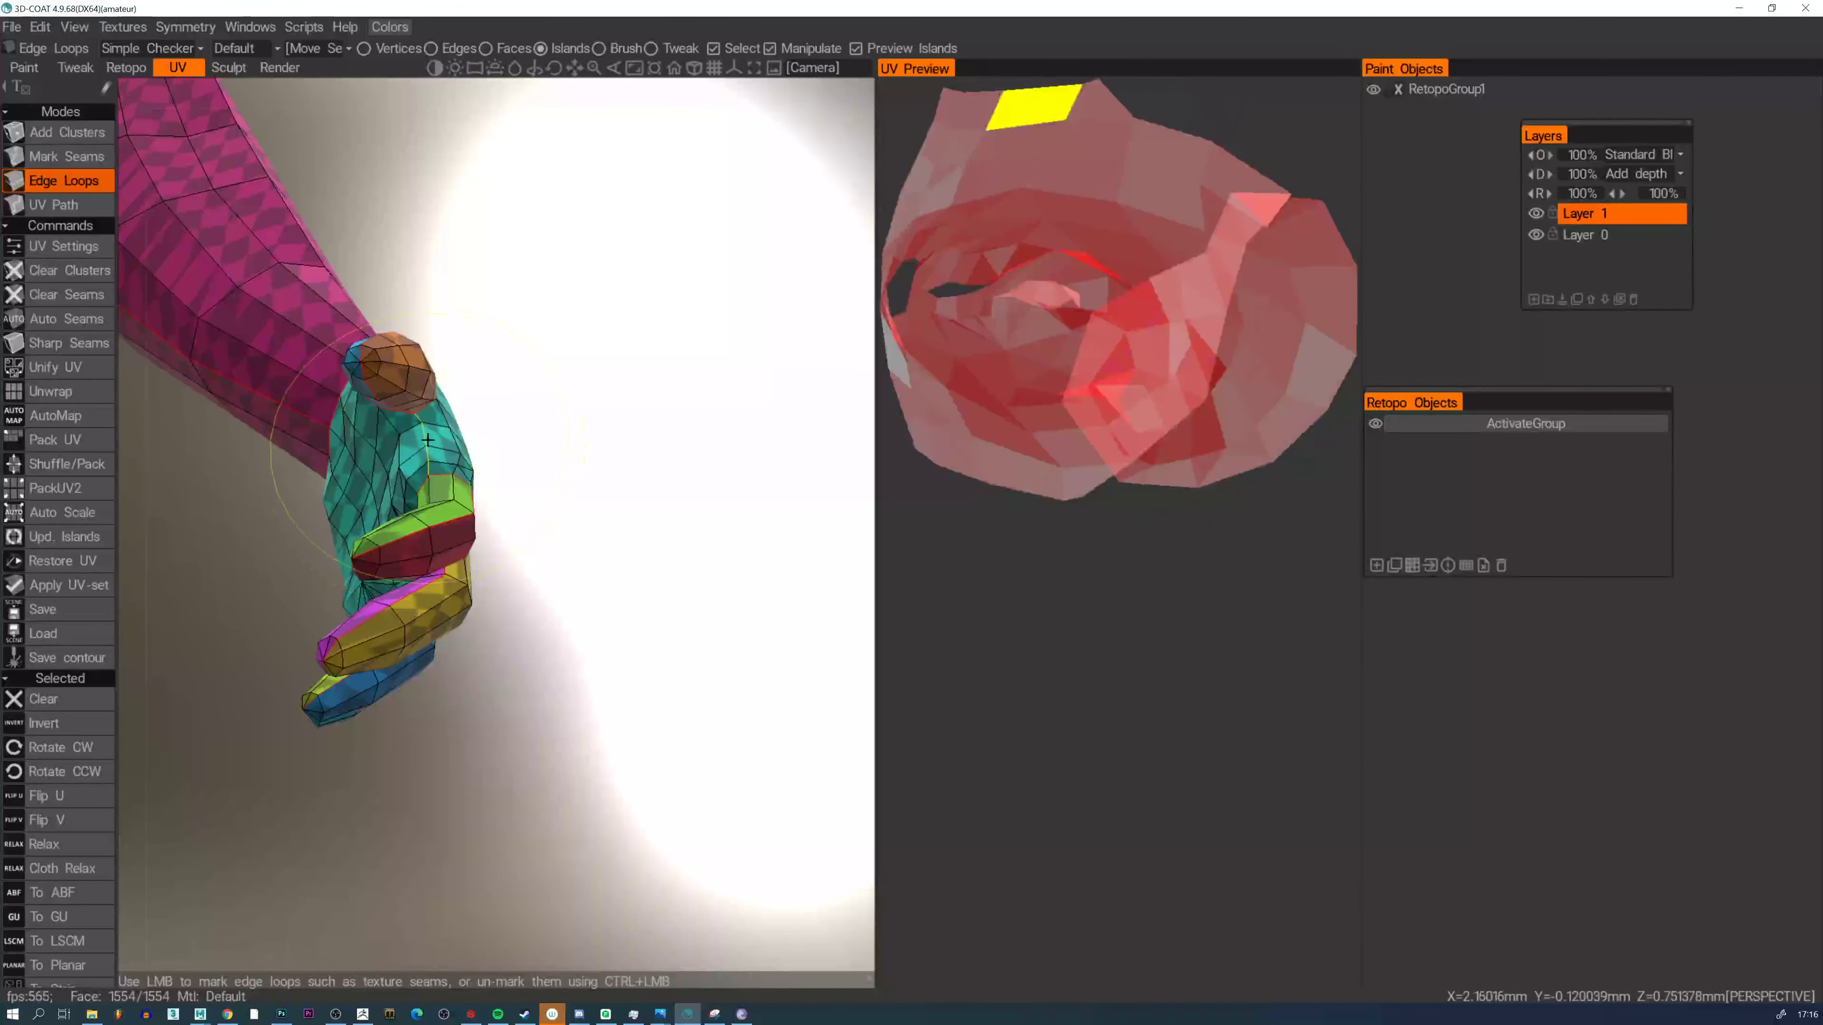
# Mark seams between the fingers and along the sides of the left hand to split the palm from its back
pyautogui.keyDown('alt'); pyautogui.moveTo(427, 439); pyautogui.dragTo(515, 494); pyautogui.keyUp('alt')
pyautogui.keyDown('alt'); pyautogui.moveTo(515, 494); pyautogui.dragTo(573, 354, button='right'); pyautogui.keyUp('alt')
pyautogui.keyDown('alt'); pyautogui.moveTo(573, 354); pyautogui.dragTo(277, 643); pyautogui.keyUp('alt')
pyautogui.keyDown('alt'); pyautogui.moveTo(276, 643); pyautogui.dragTo(256, 573, button='right'); pyautogui.keyUp('alt')
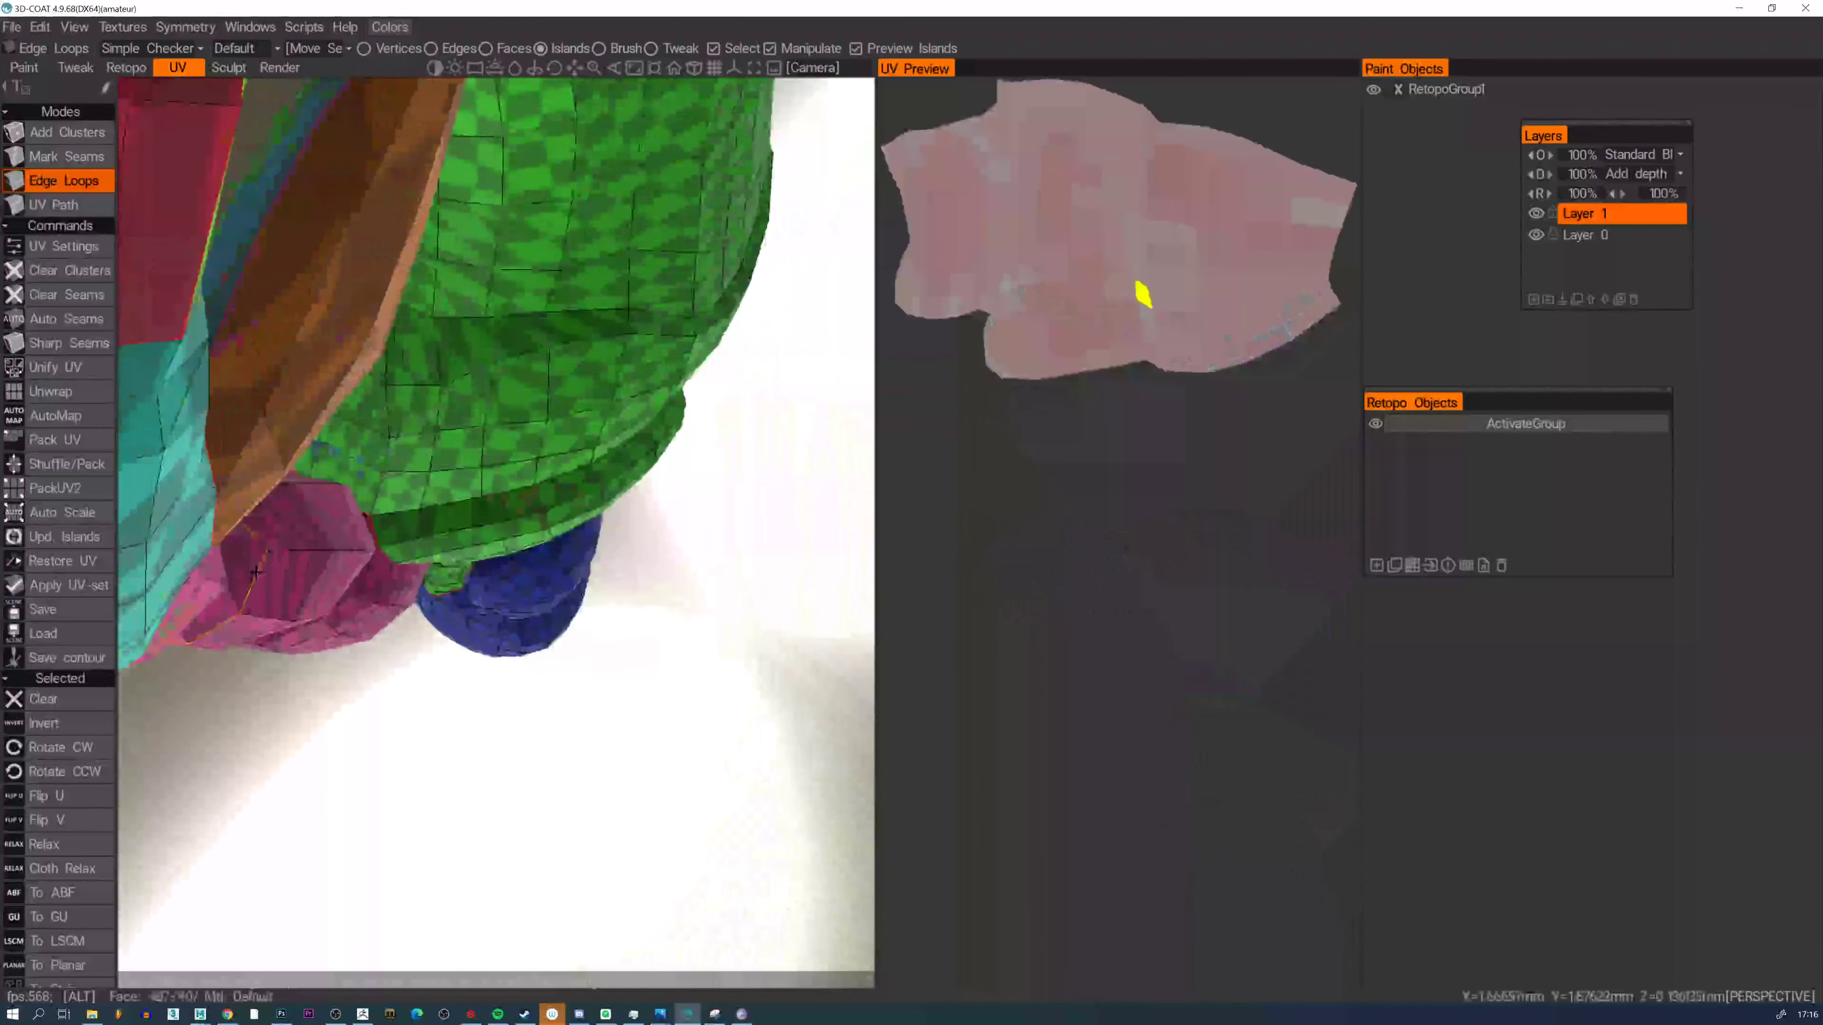
pyautogui.keyDown('alt'); pyautogui.moveTo(256, 573); pyautogui.dragTo(431, 625); pyautogui.keyUp('alt')
pyautogui.click(438, 458)
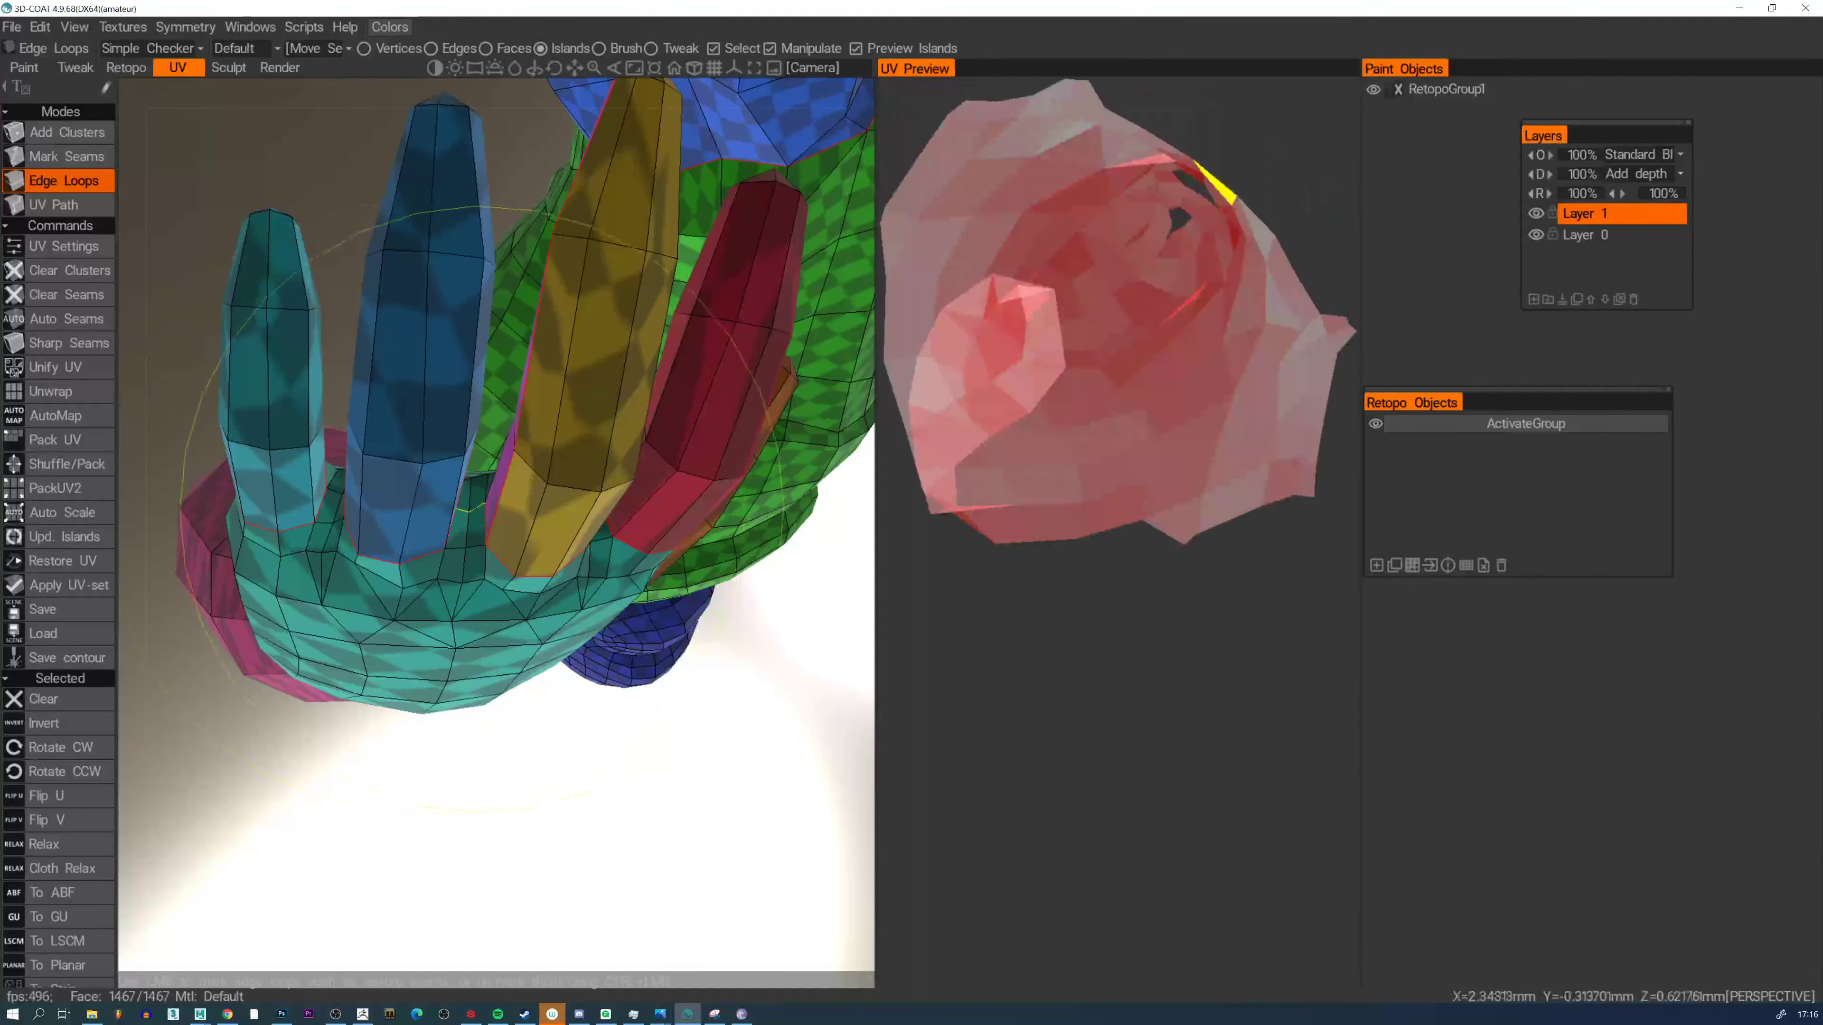
pyautogui.keyDown('alt'); pyautogui.moveTo(240, 503); pyautogui.dragTo(302, 511); pyautogui.keyUp('alt')
pyautogui.keyDown('alt'); pyautogui.moveTo(136, 506); pyautogui.dragTo(522, 725); pyautogui.keyUp('alt')
pyautogui.click(461, 575)
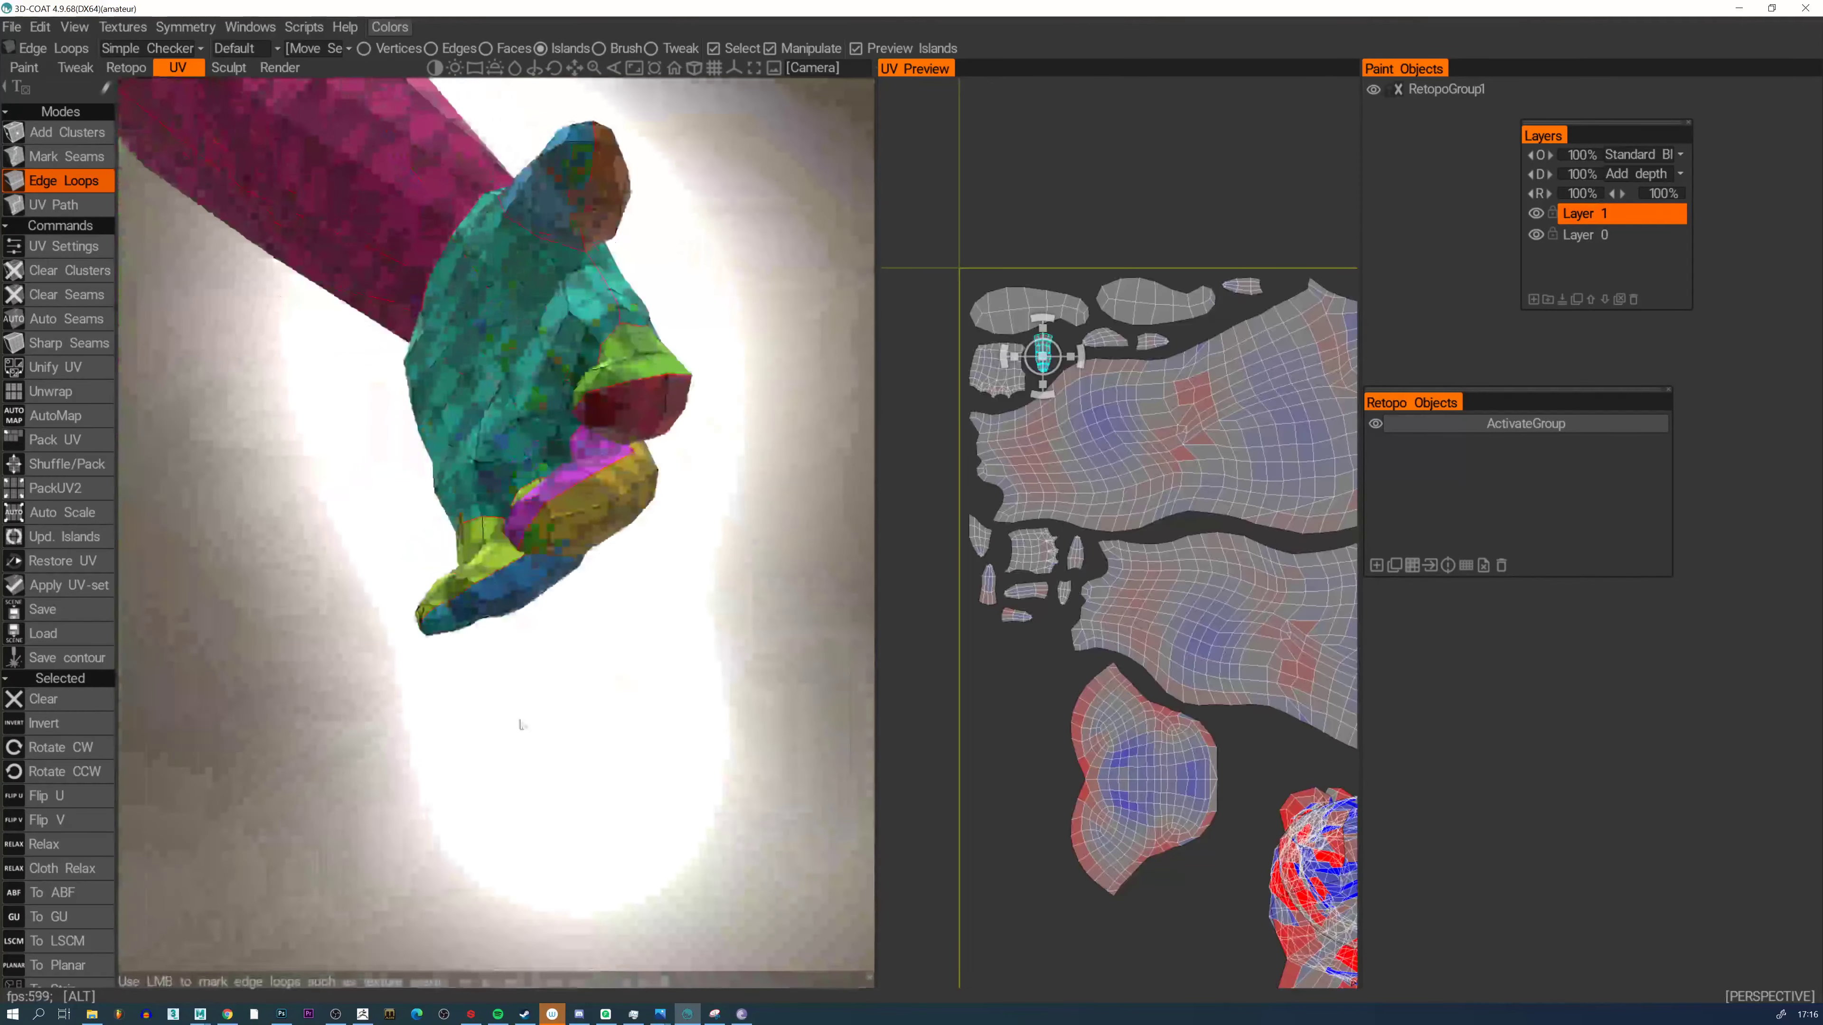
pyautogui.keyDown('alt'); pyautogui.moveTo(496, 460); pyautogui.dragTo(468, 611, button='middle'); pyautogui.keyUp('alt')
pyautogui.keyDown('alt'); pyautogui.moveTo(468, 611); pyautogui.dragTo(344, 503); pyautogui.keyUp('alt')
pyautogui.click(460, 200)
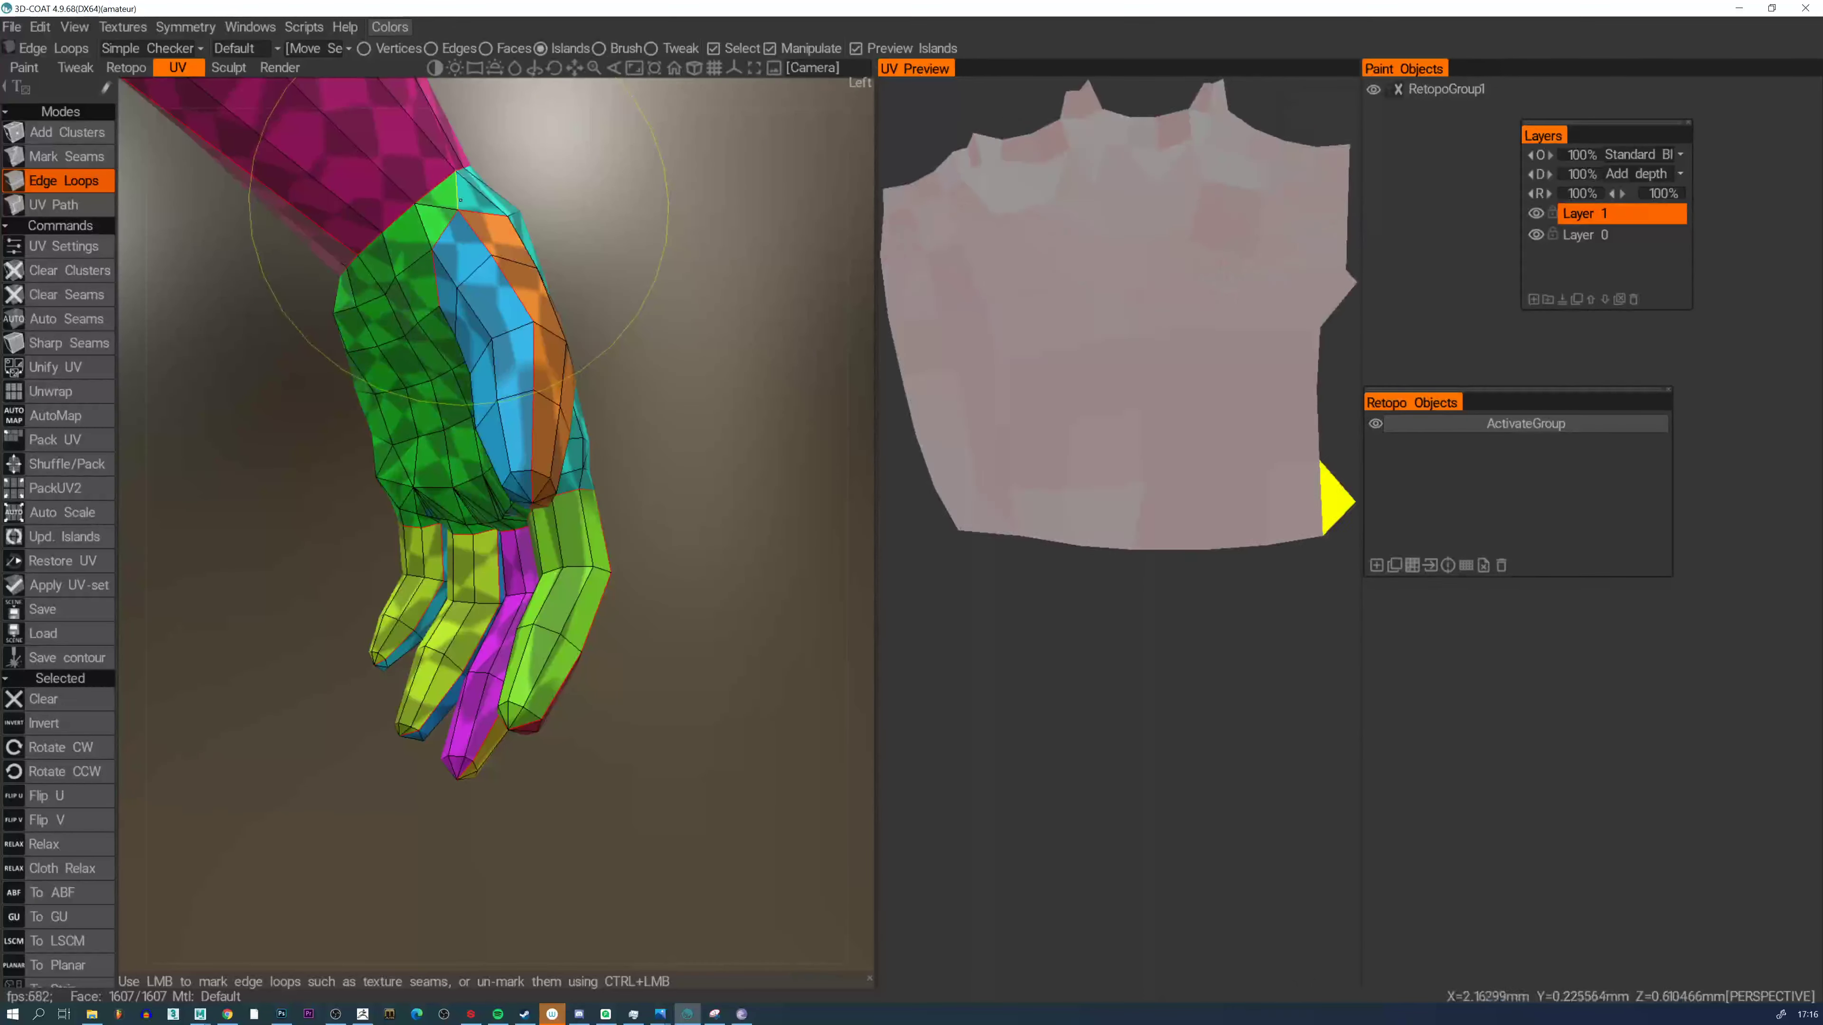
# Examine the left hand's palm, back, thumb and finger seams from all sides
pyautogui.keyDown('alt'); pyautogui.moveTo(474, 244); pyautogui.dragTo(533, 353, button='right'); pyautogui.keyUp('alt')
pyautogui.keyDown('alt'); pyautogui.moveTo(532, 353); pyautogui.dragTo(342, 405); pyautogui.keyUp('alt')
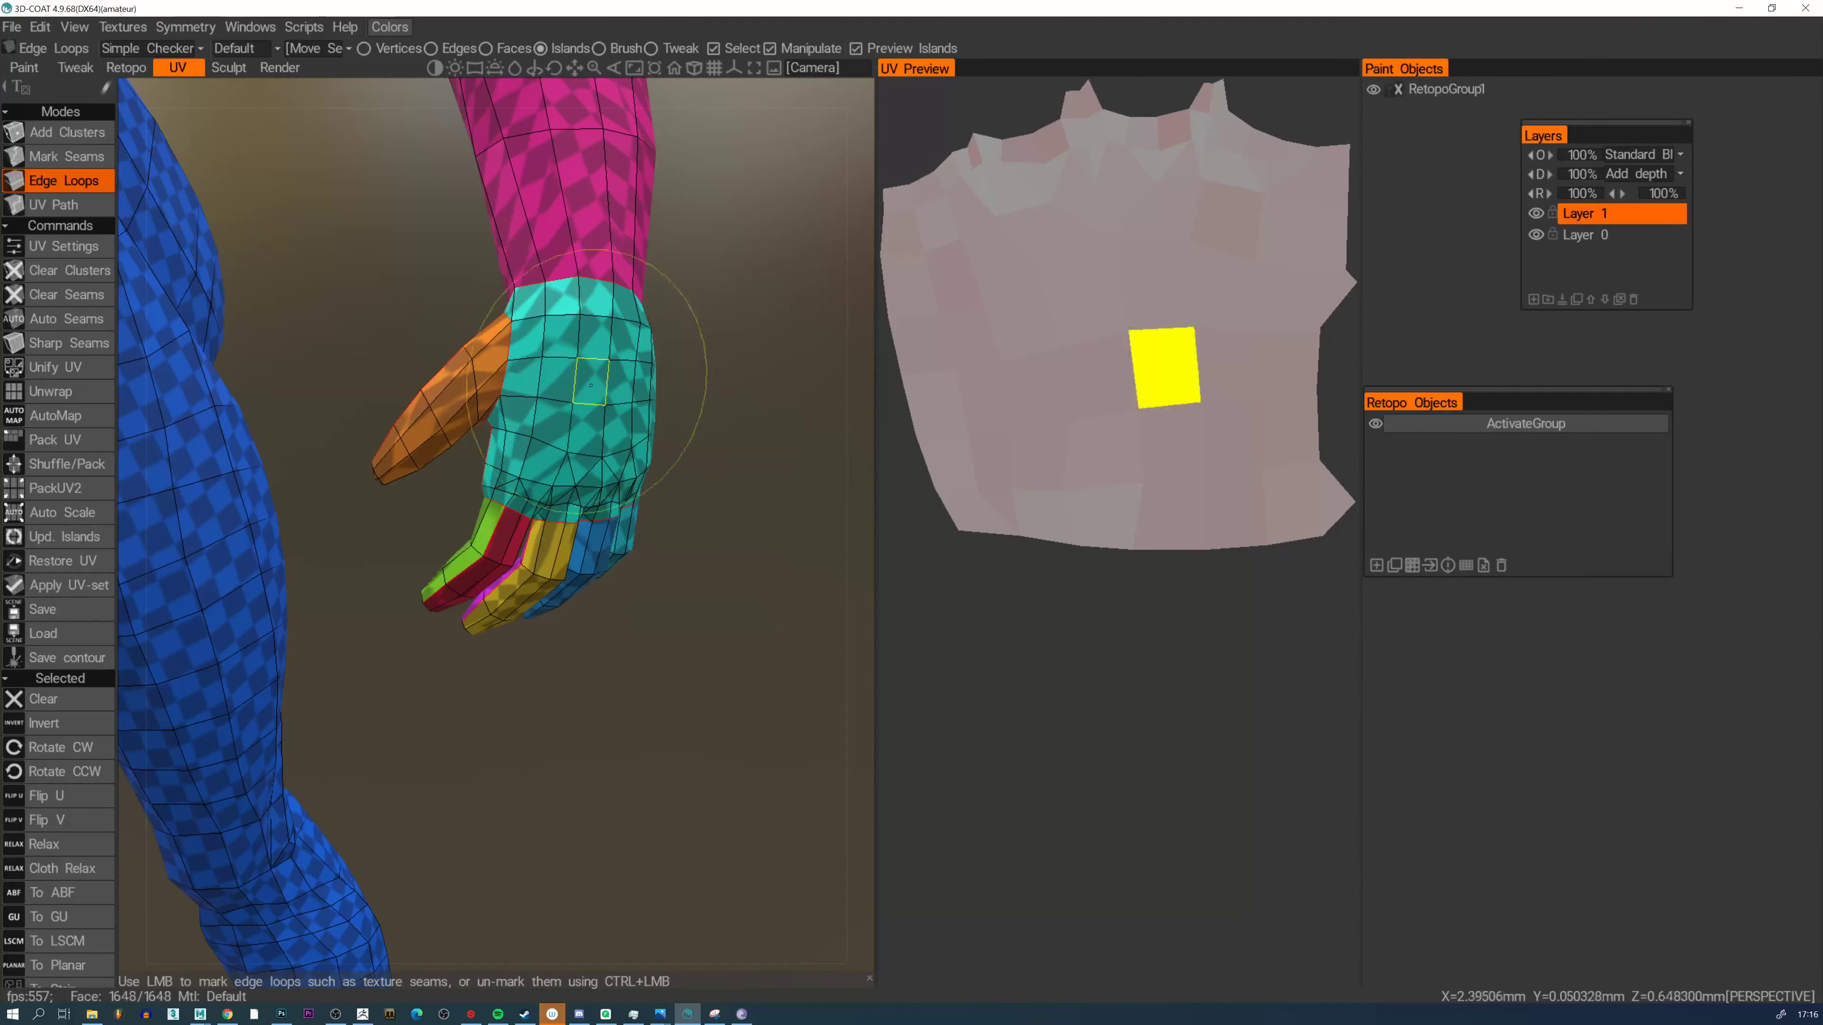
pyautogui.click(575, 423)
pyautogui.keyDown('alt'); pyautogui.moveTo(575, 423); pyautogui.dragTo(648, 563); pyautogui.keyUp('alt')
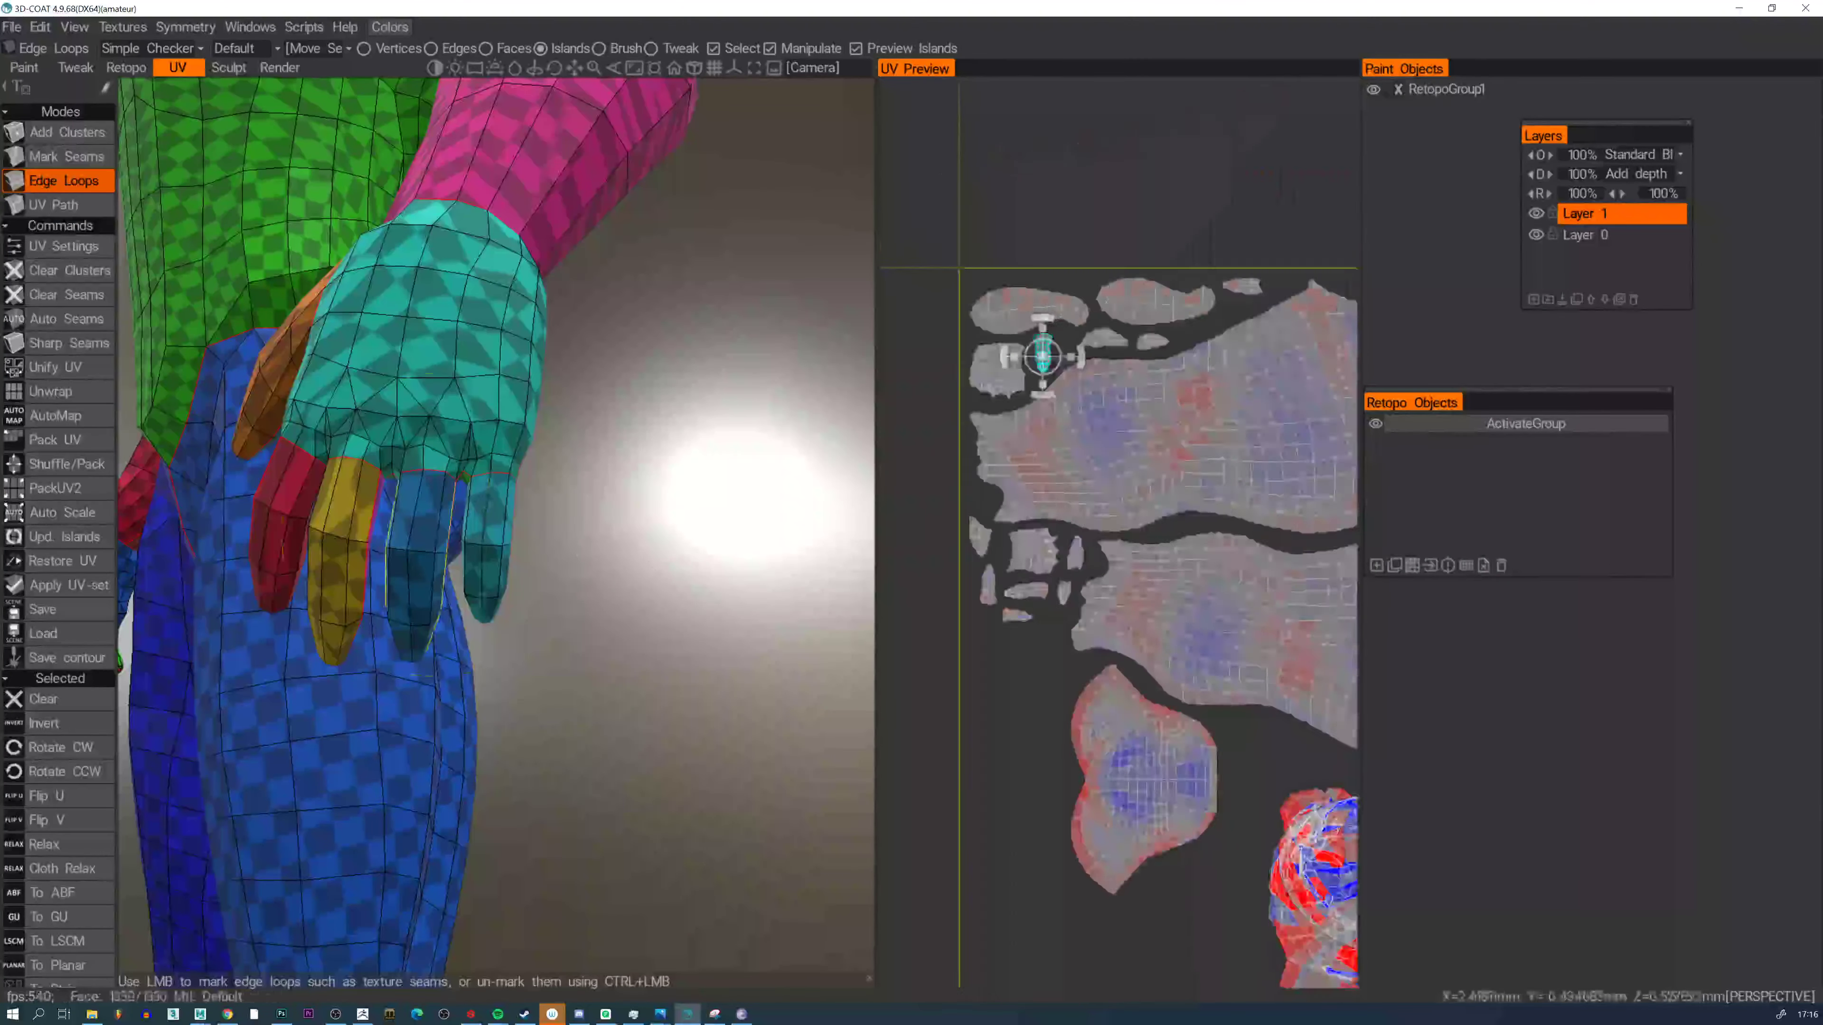
pyautogui.keyDown('alt'); pyautogui.moveTo(267, 411); pyautogui.dragTo(454, 411); pyautogui.keyUp('alt')
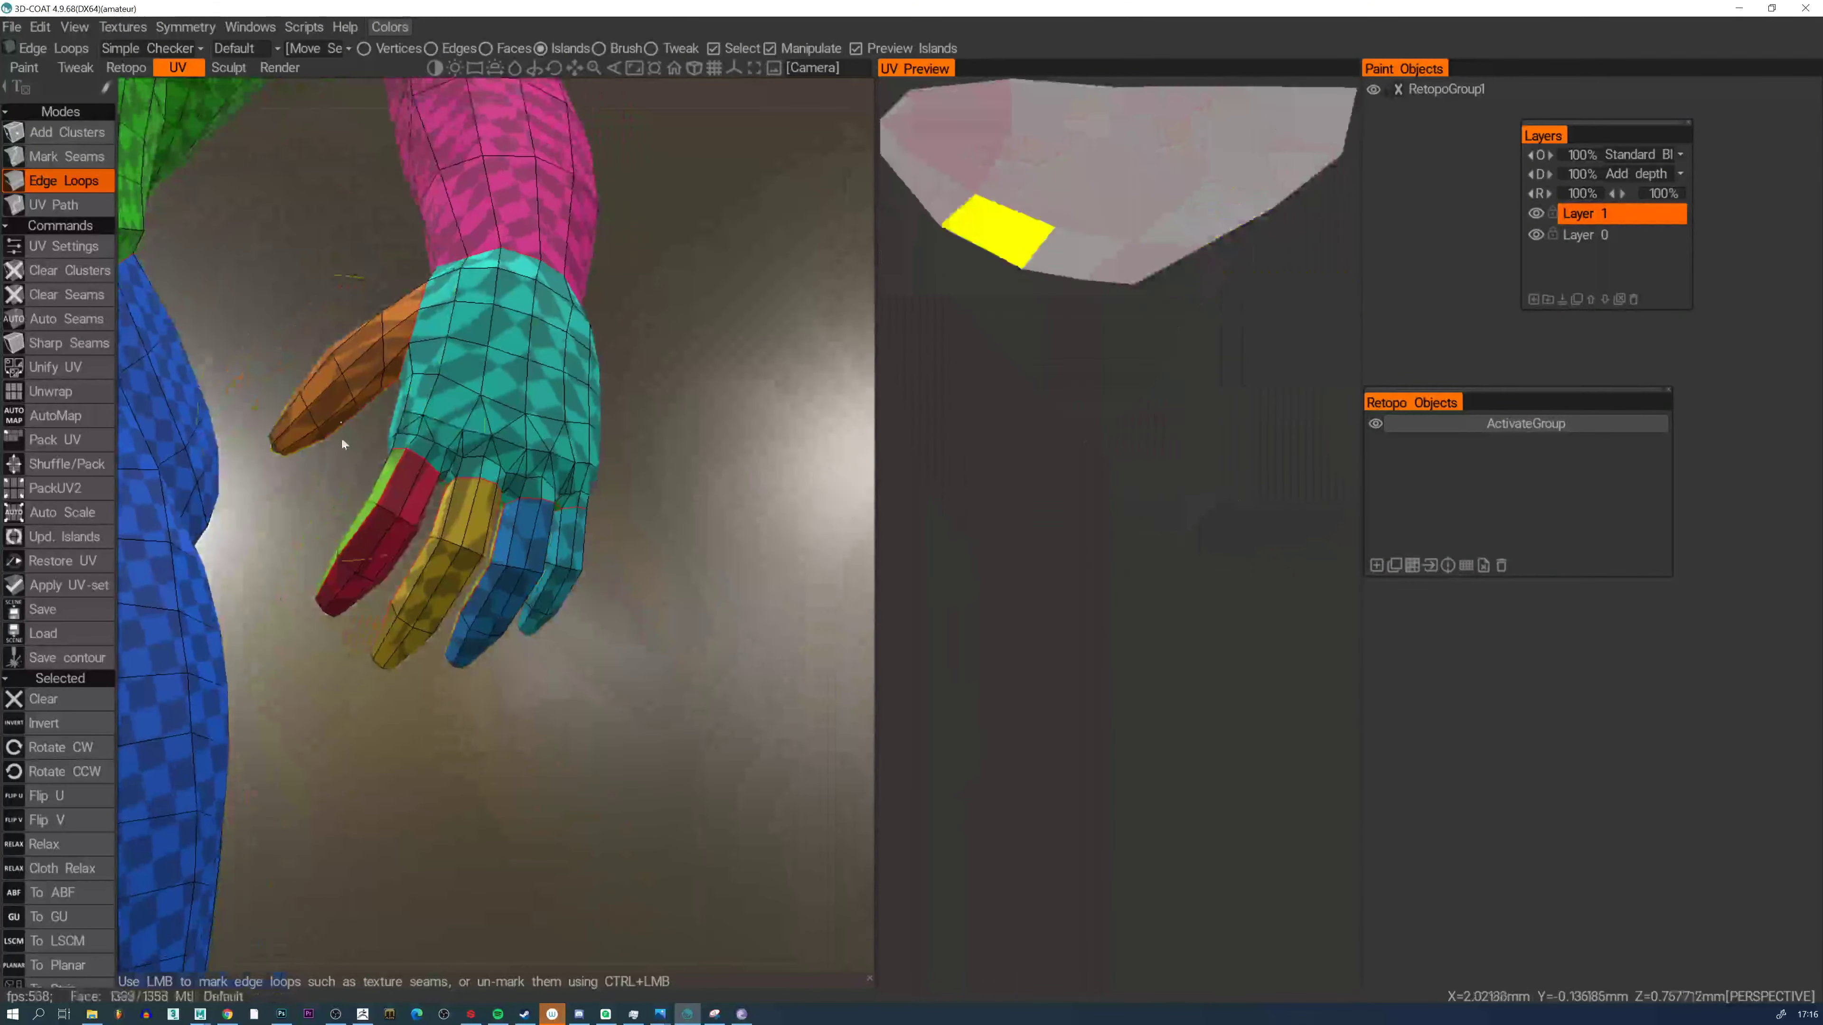
pyautogui.keyDown('alt'); pyautogui.moveTo(438, 509); pyautogui.dragTo(847, 532); pyautogui.keyUp('alt')
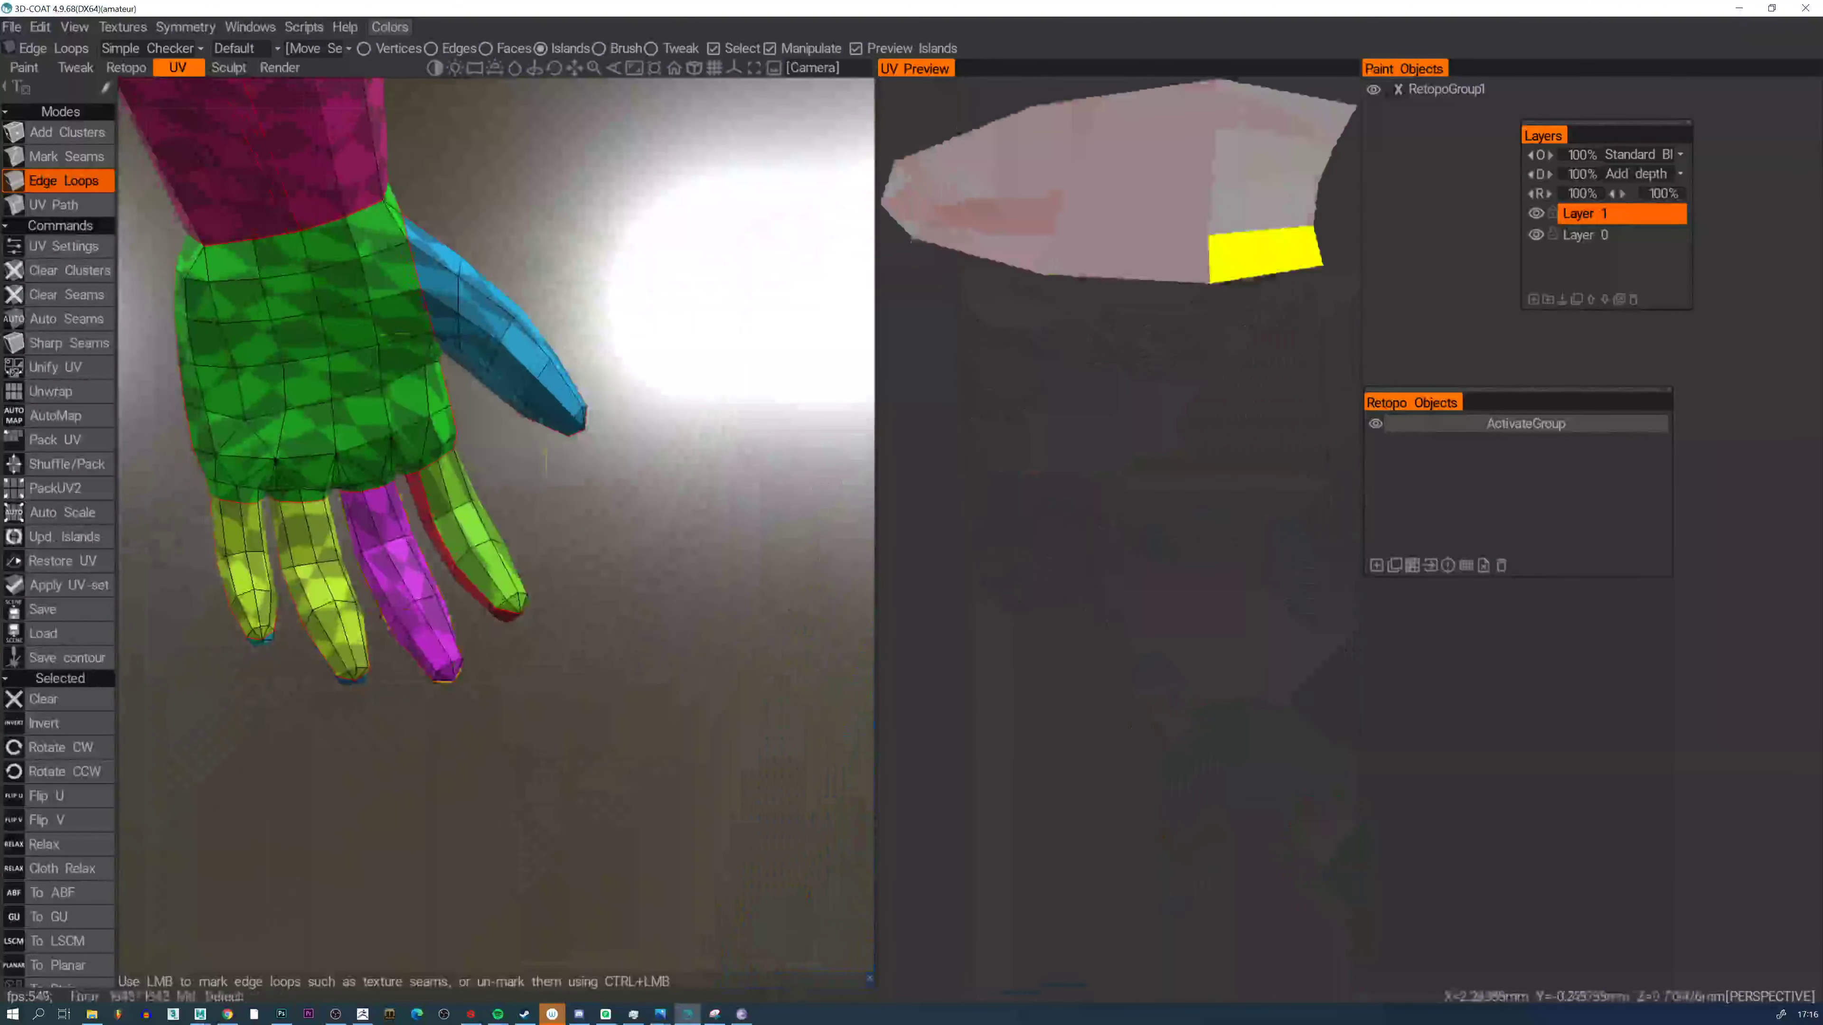
pyautogui.keyDown('alt'); pyautogui.moveTo(529, 454); pyautogui.dragTo(195, 477); pyautogui.keyUp('alt')
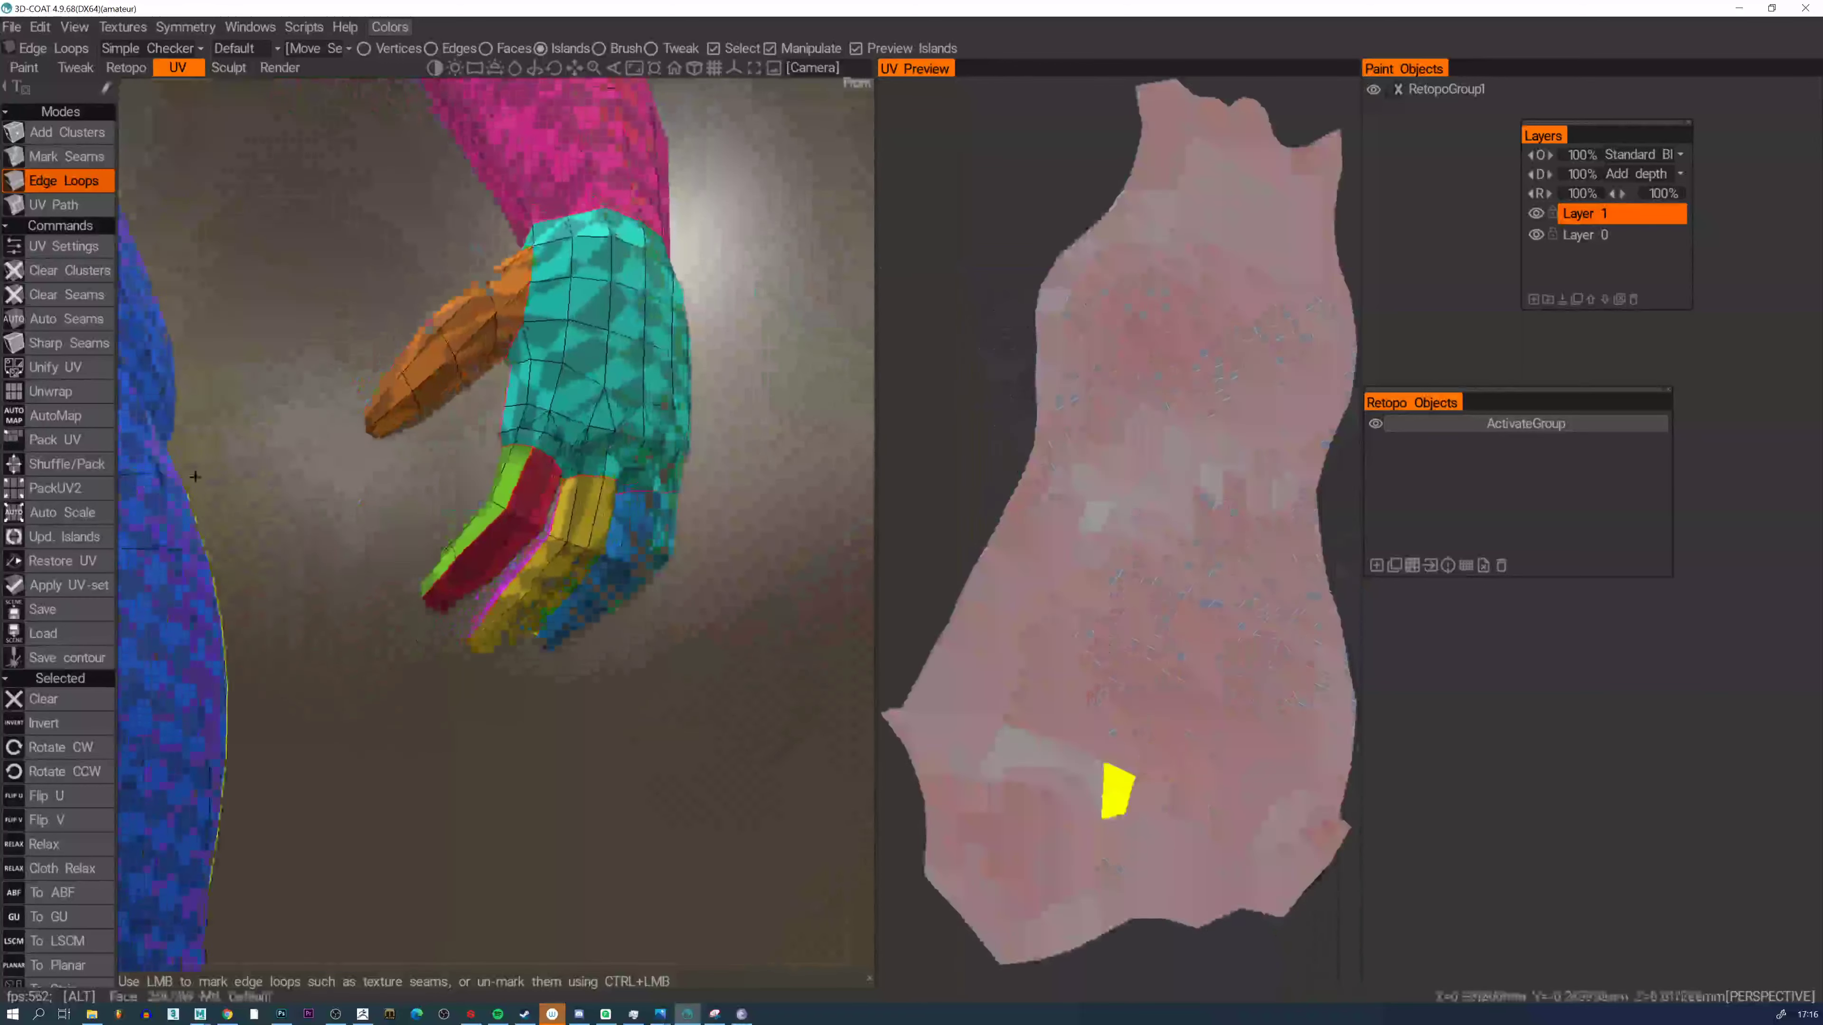
# Unwrap the mesh with the new left arm and hand seams and examine the updated UV layout
pyautogui.keyDown('alt'); pyautogui.moveTo(195, 477); pyautogui.dragTo(1022, 478, button='right'); pyautogui.keyUp('alt')
pyautogui.click(54, 399)
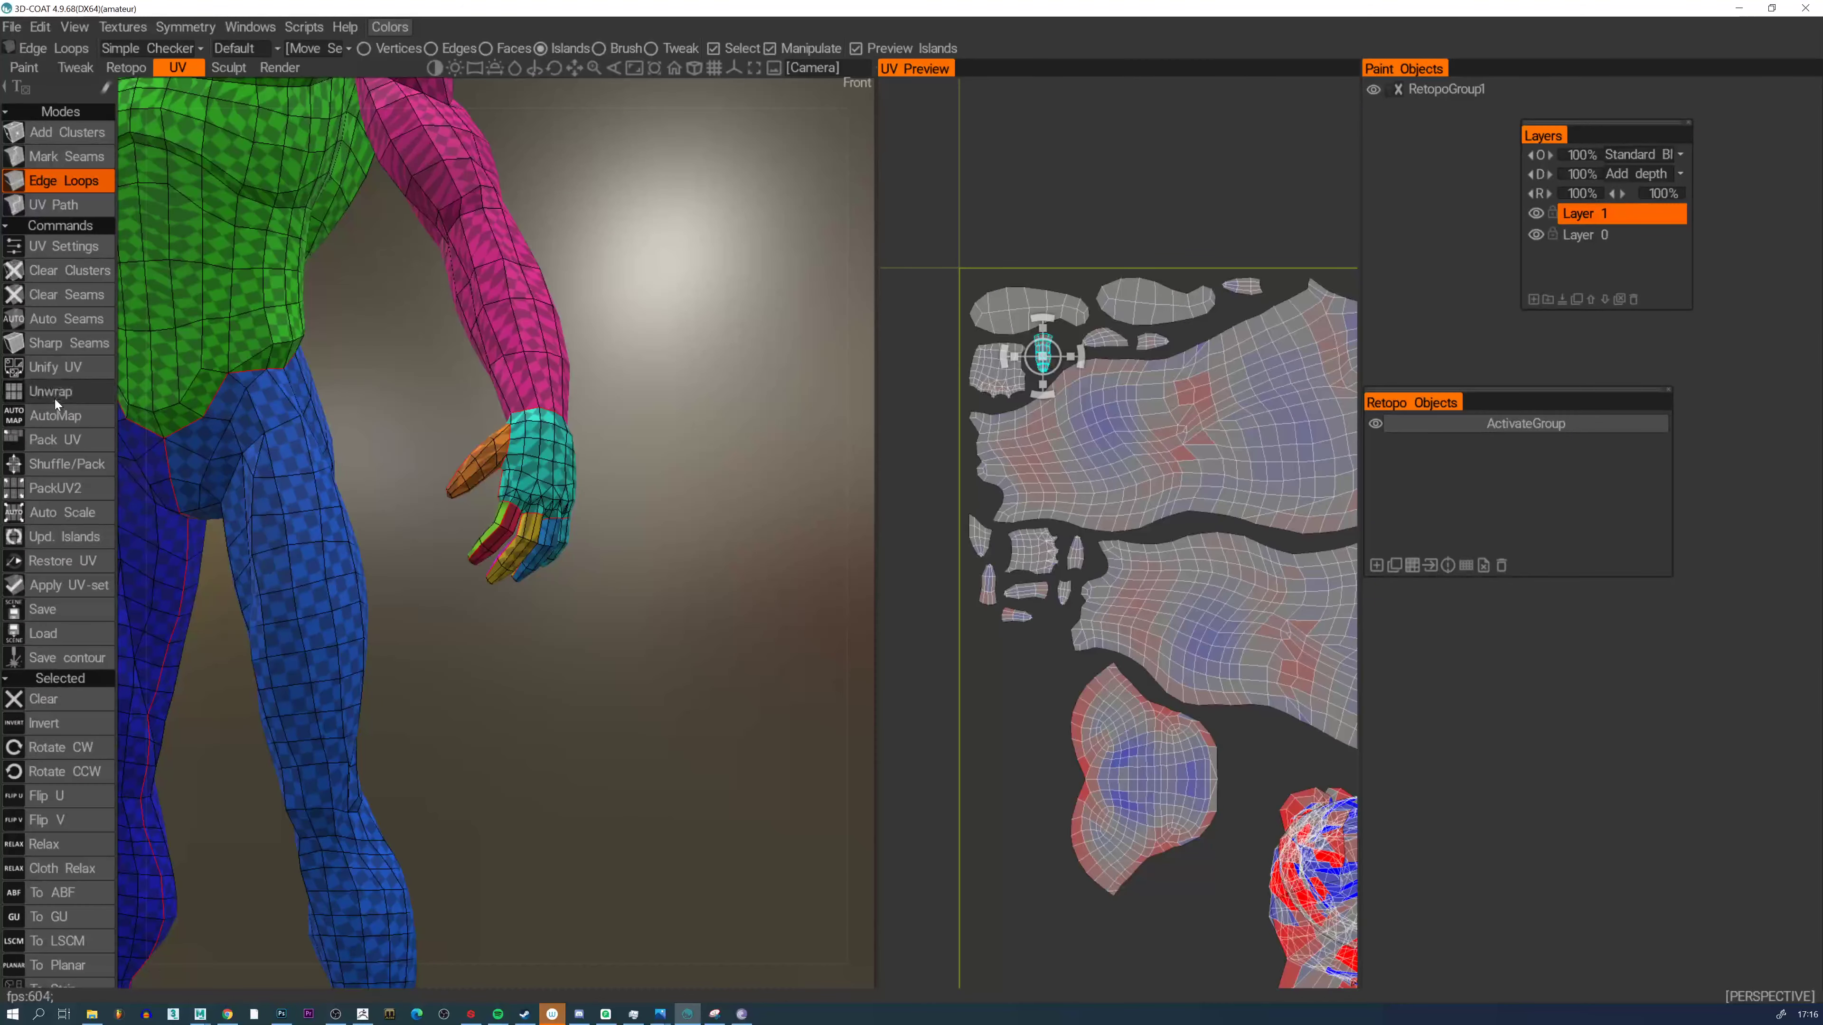
pyautogui.keyDown('alt'); pyautogui.moveTo(1229, 501); pyautogui.dragTo(1180, 429, button='right'); pyautogui.keyUp('alt')
pyautogui.keyDown('alt'); pyautogui.moveTo(1181, 429); pyautogui.dragTo(1073, 458, button='middle'); pyautogui.keyUp('alt')
pyautogui.keyDown('alt'); pyautogui.moveTo(1072, 460); pyautogui.dragTo(1078, 473, button='right'); pyautogui.keyUp('alt')
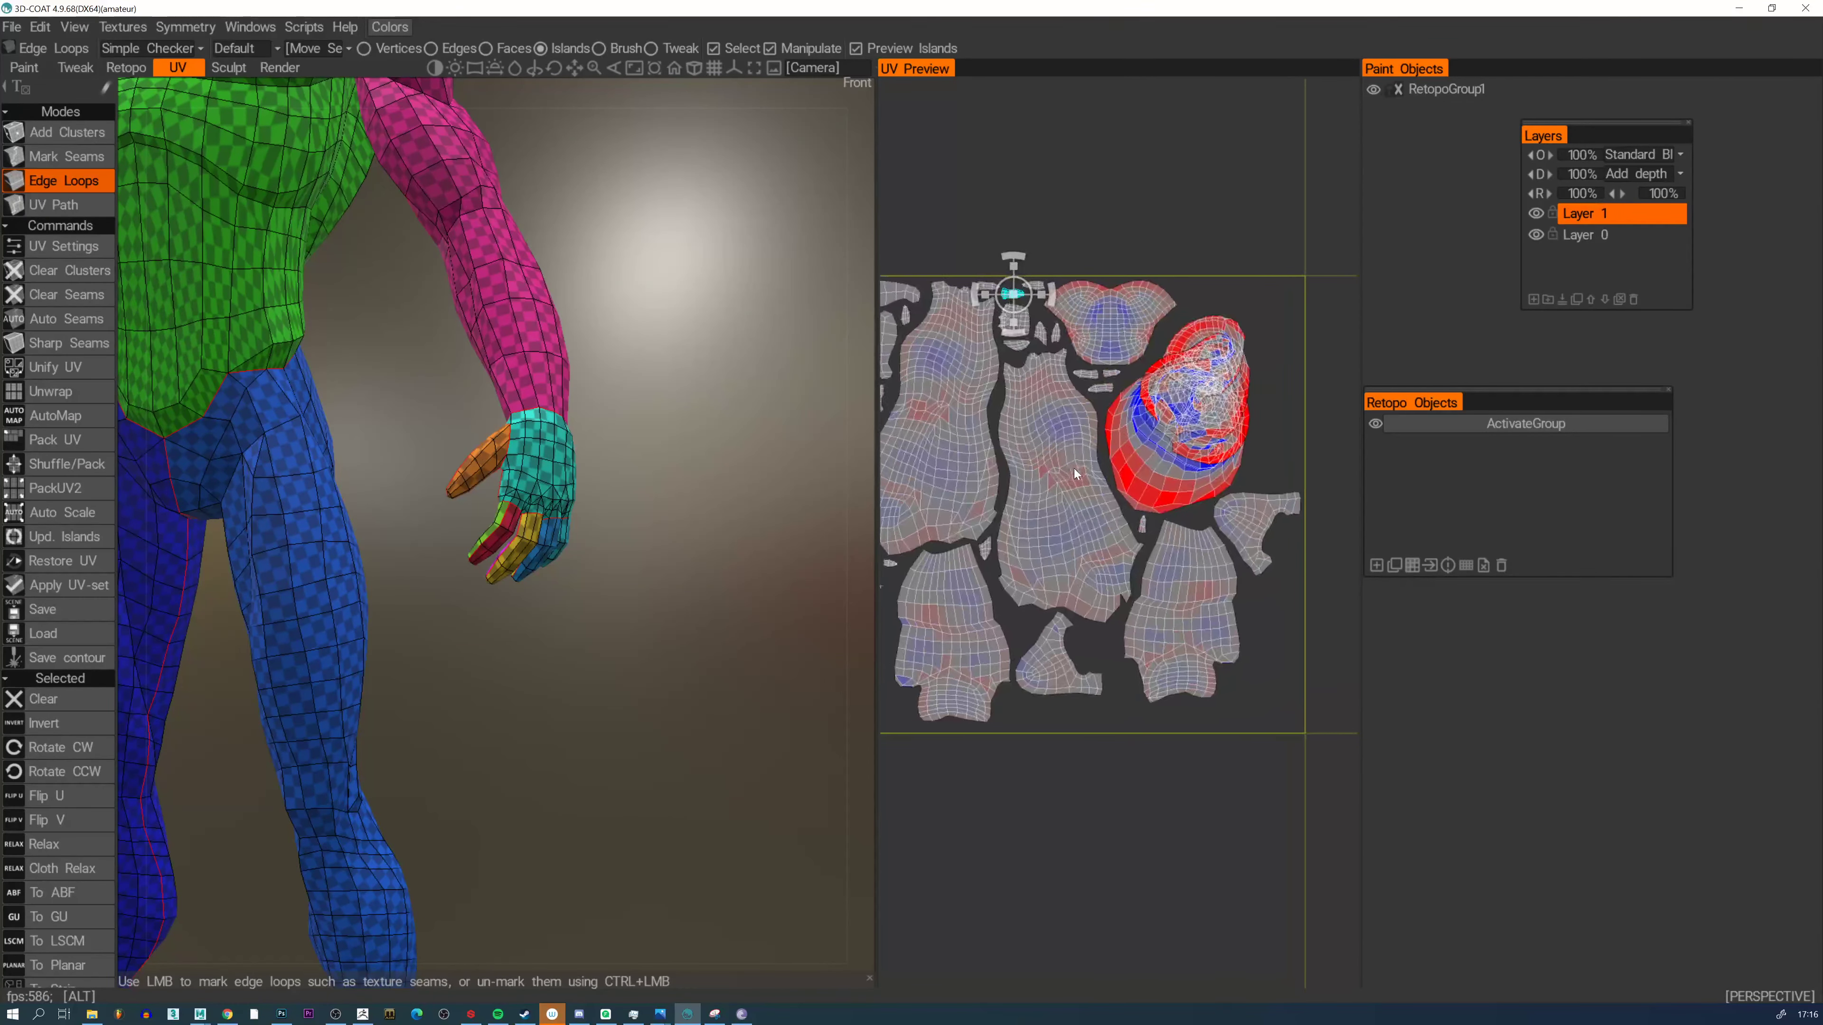
pyautogui.keyDown('alt'); pyautogui.moveTo(1078, 472); pyautogui.dragTo(1117, 482, button='middle'); pyautogui.keyUp('alt')
pyautogui.keyDown('alt'); pyautogui.moveTo(1119, 445); pyautogui.dragTo(1141, 495, button='right'); pyautogui.keyUp('alt')
pyautogui.keyDown('alt'); pyautogui.moveTo(1141, 495); pyautogui.dragTo(984, 464, button='middle'); pyautogui.keyUp('alt')
# Mark seam edges down the side of the neck toward the shoulder on the pink arm's side
pyautogui.keyDown('alt'); pyautogui.moveTo(718, 431); pyautogui.dragTo(431, 431); pyautogui.keyUp('alt')
pyautogui.keyDown('alt'); pyautogui.moveTo(502, 251); pyautogui.dragTo(517, 718, button='middle'); pyautogui.keyUp('alt')
pyautogui.click(95, 134)
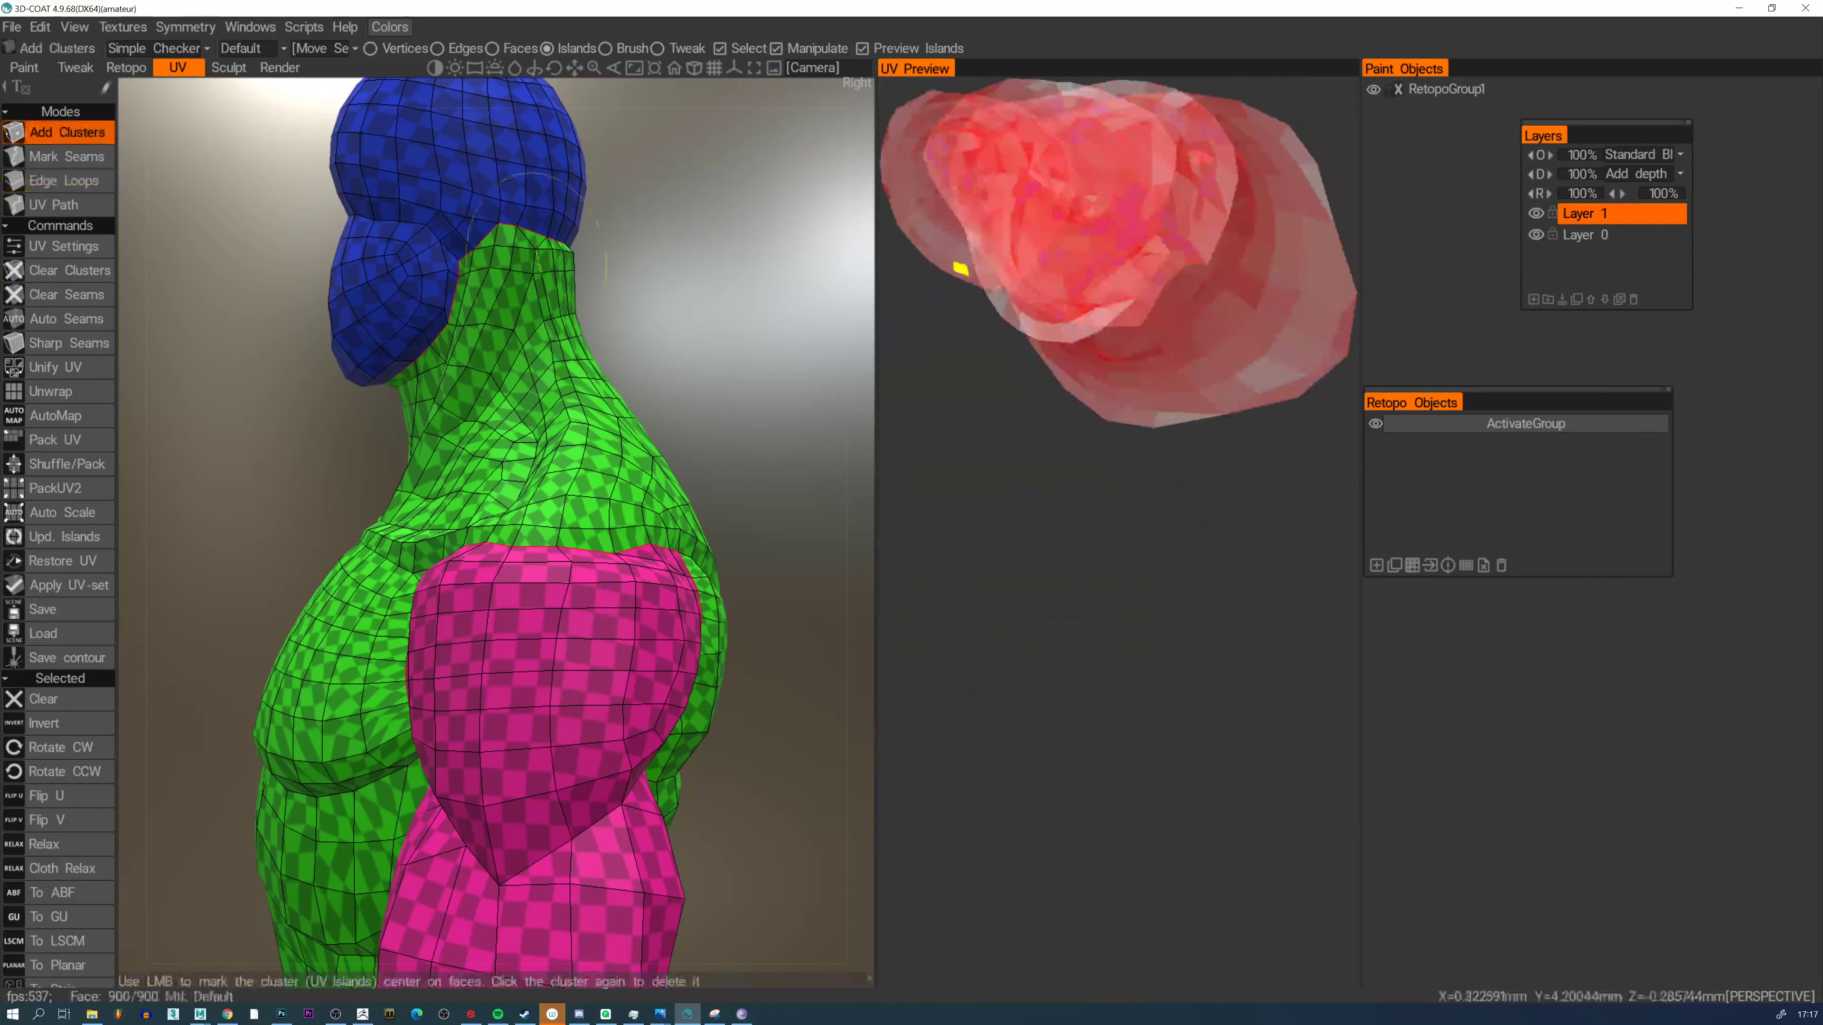
pyautogui.keyDown('alt'); pyautogui.moveTo(533, 244); pyautogui.dragTo(495, 458); pyautogui.keyUp('alt')
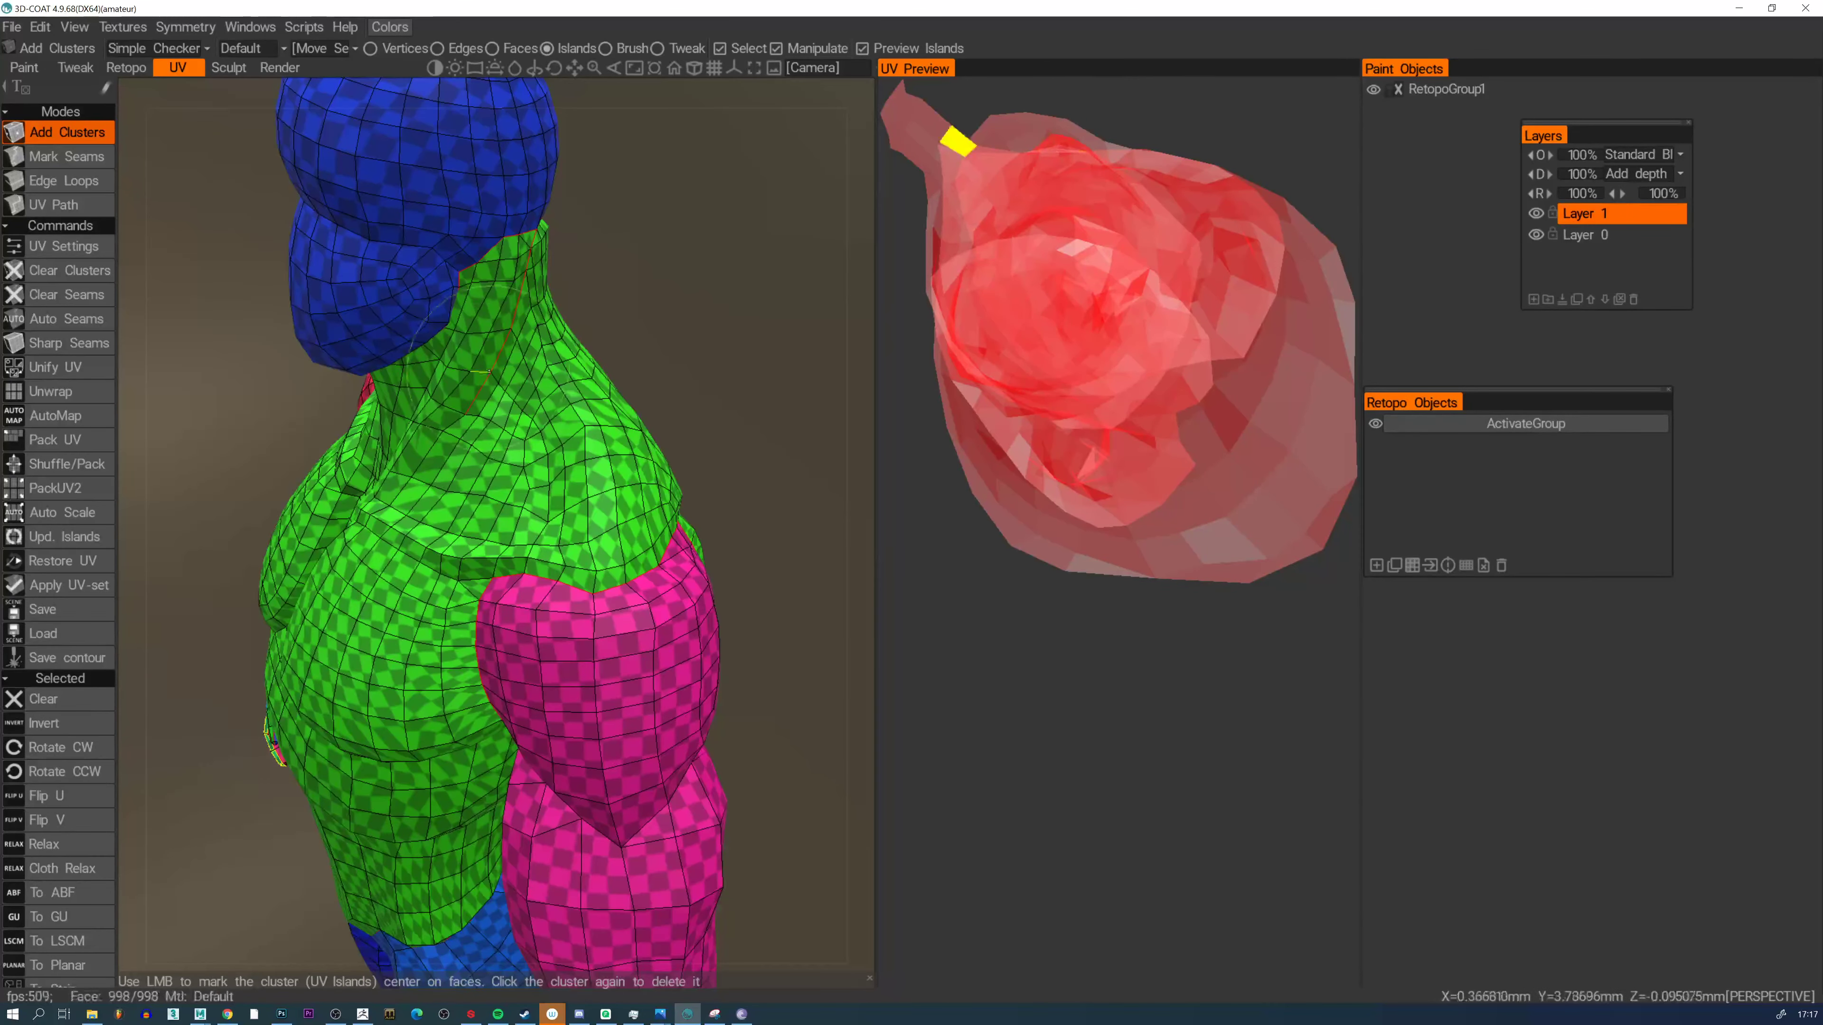
pyautogui.click(502, 385)
pyautogui.click(522, 407)
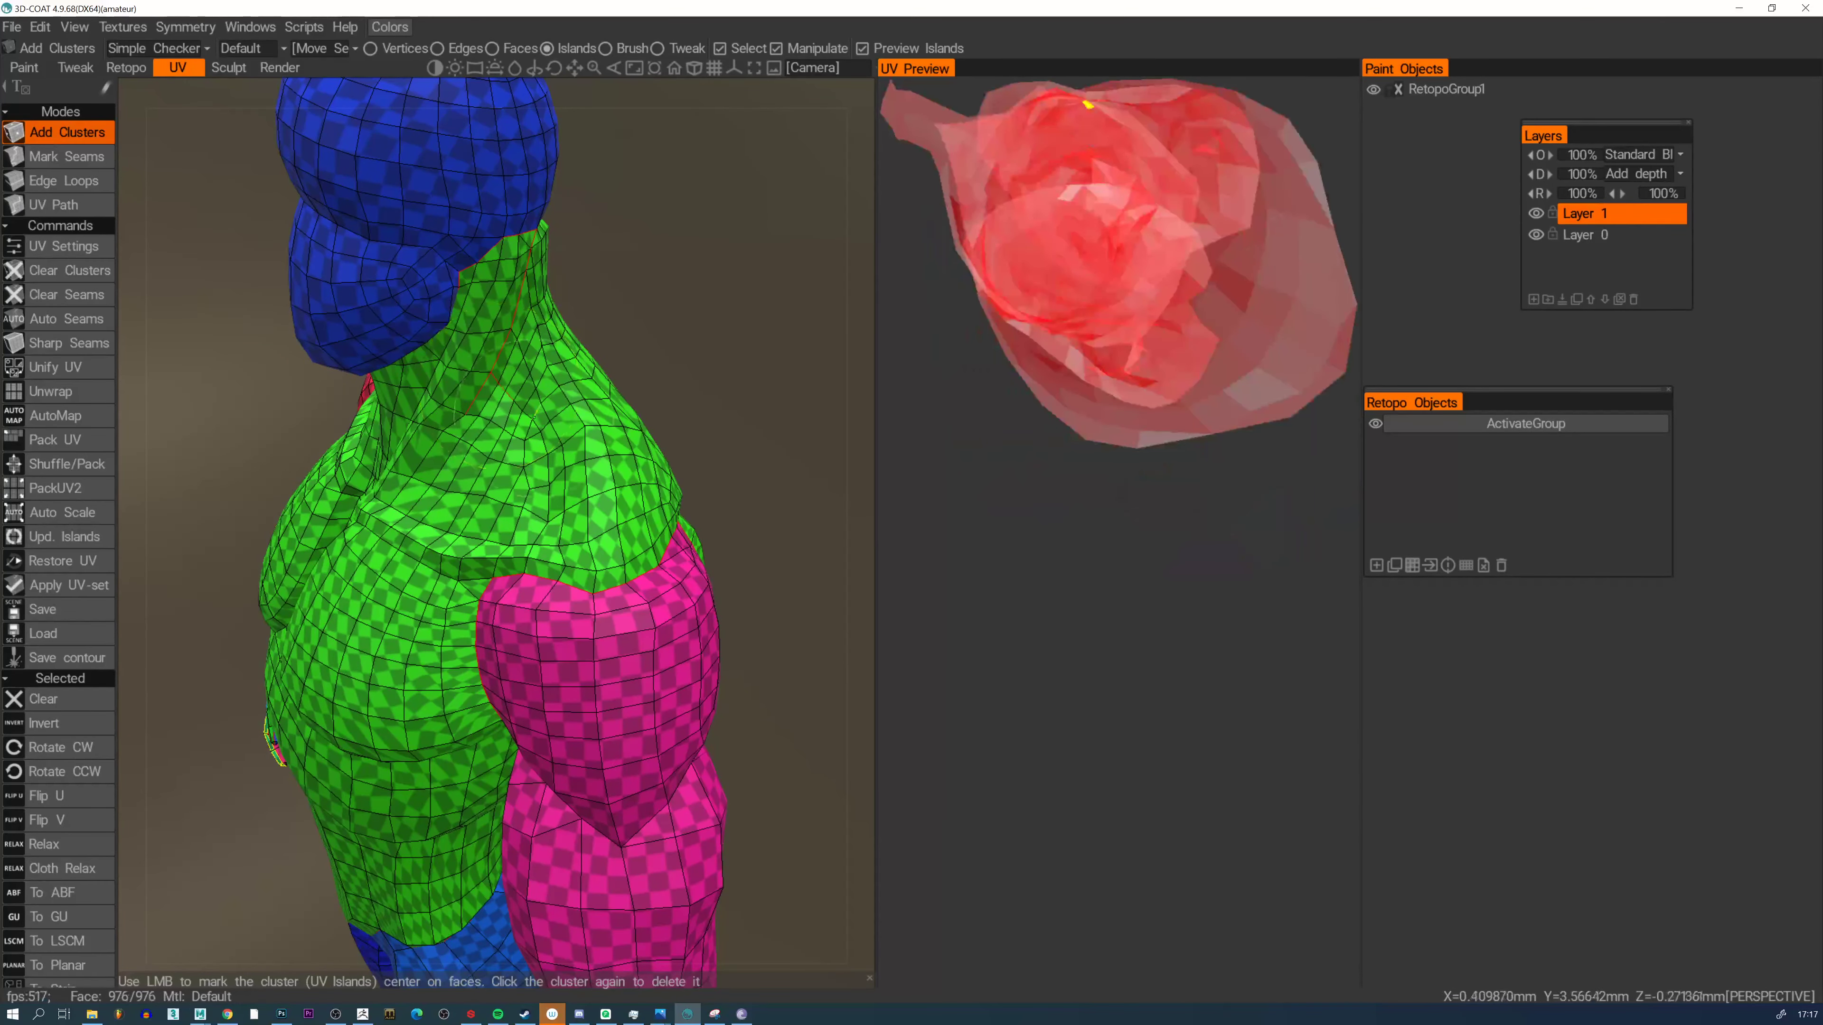
pyautogui.click(540, 425)
pyautogui.keyDown('alt'); pyautogui.moveTo(540, 426); pyautogui.dragTo(302, 431); pyautogui.keyUp('alt')
# Mark matching seam edges on the opposite side, from the neck over the shoulder to the red arm's seam
pyautogui.click(602, 374)
pyautogui.click(617, 415)
pyautogui.click(621, 437)
pyautogui.click(605, 454)
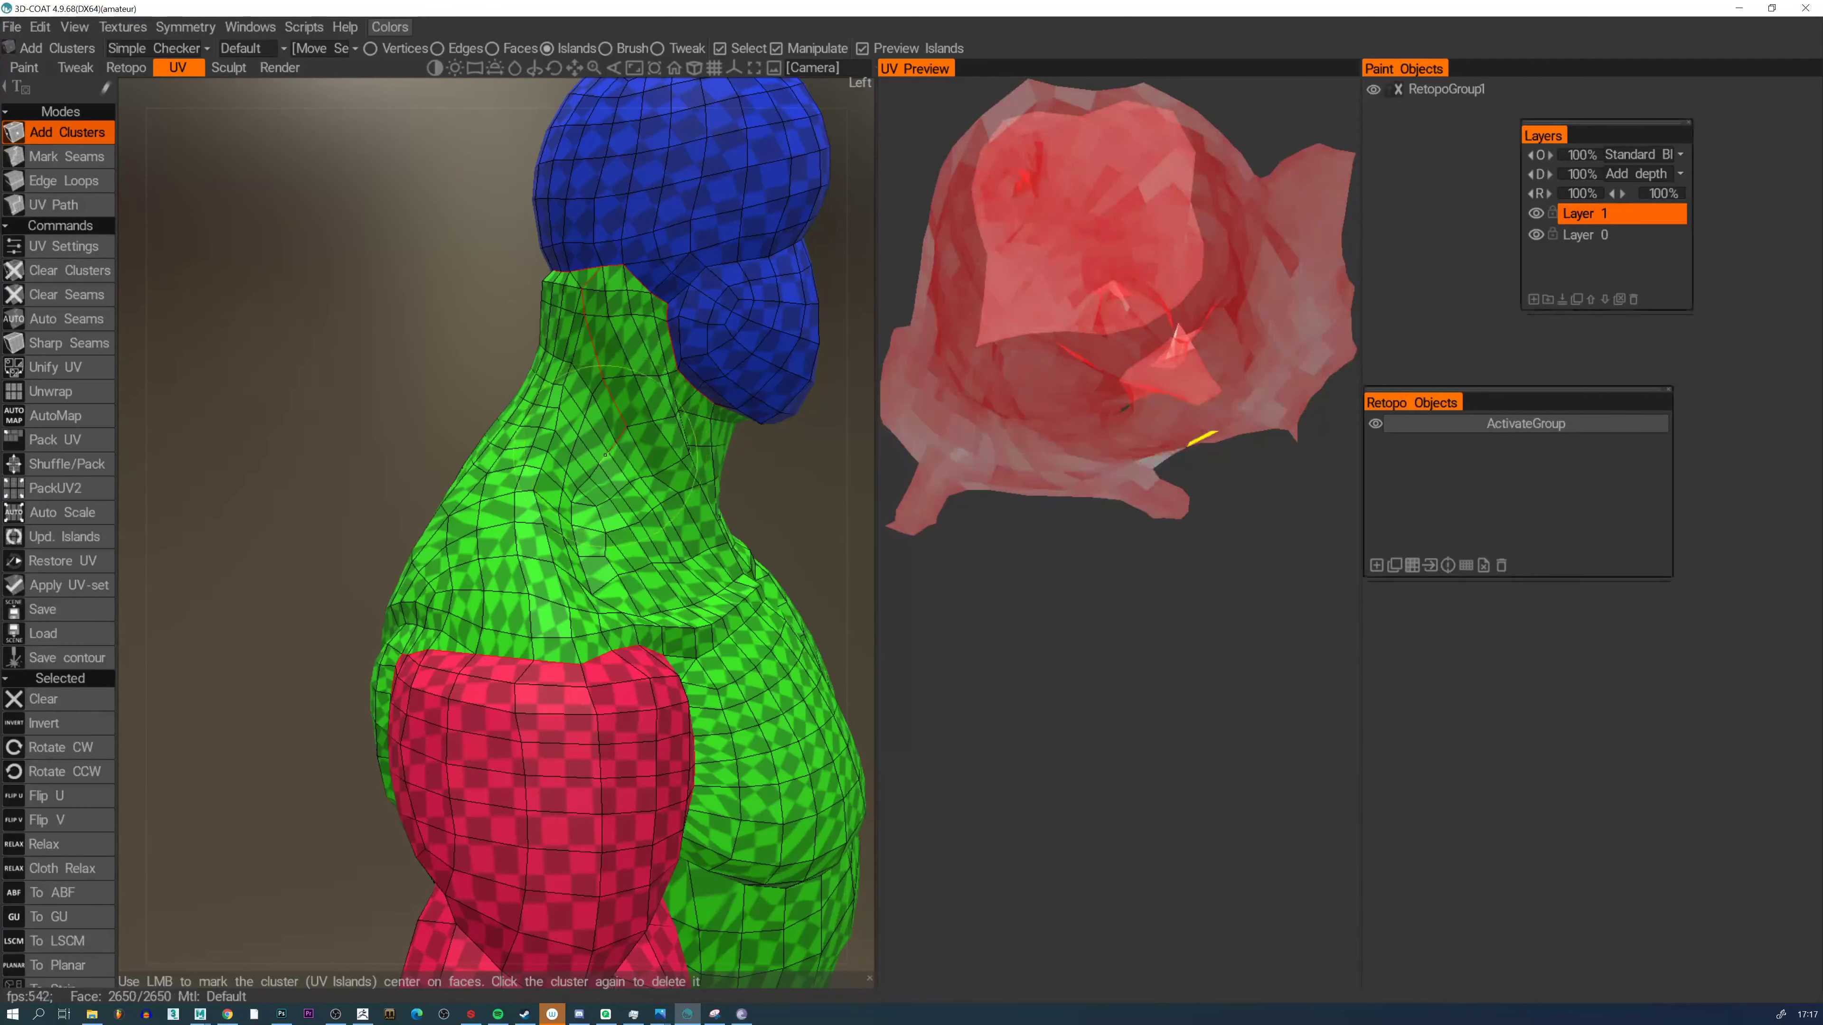
pyautogui.keyDown('alt'); pyautogui.moveTo(606, 454); pyautogui.dragTo(596, 522); pyautogui.keyUp('alt')
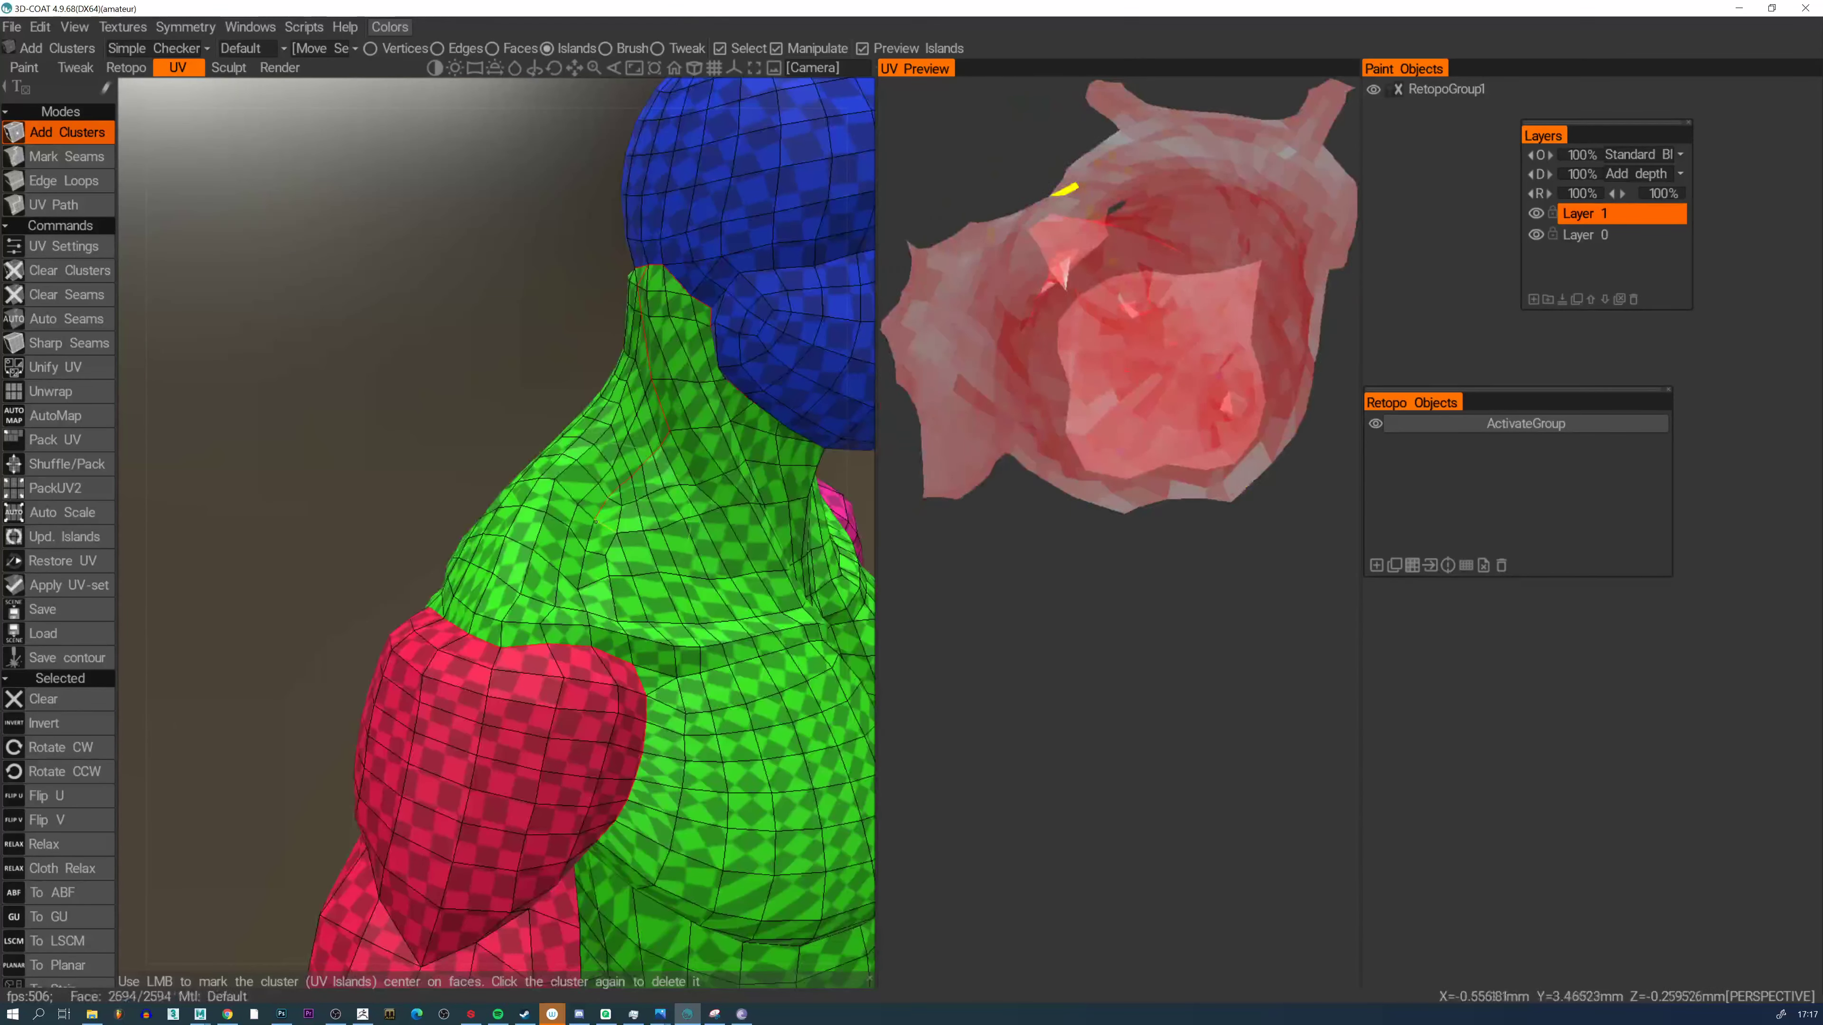
pyautogui.click(590, 537)
pyautogui.click(582, 572)
pyautogui.click(584, 609)
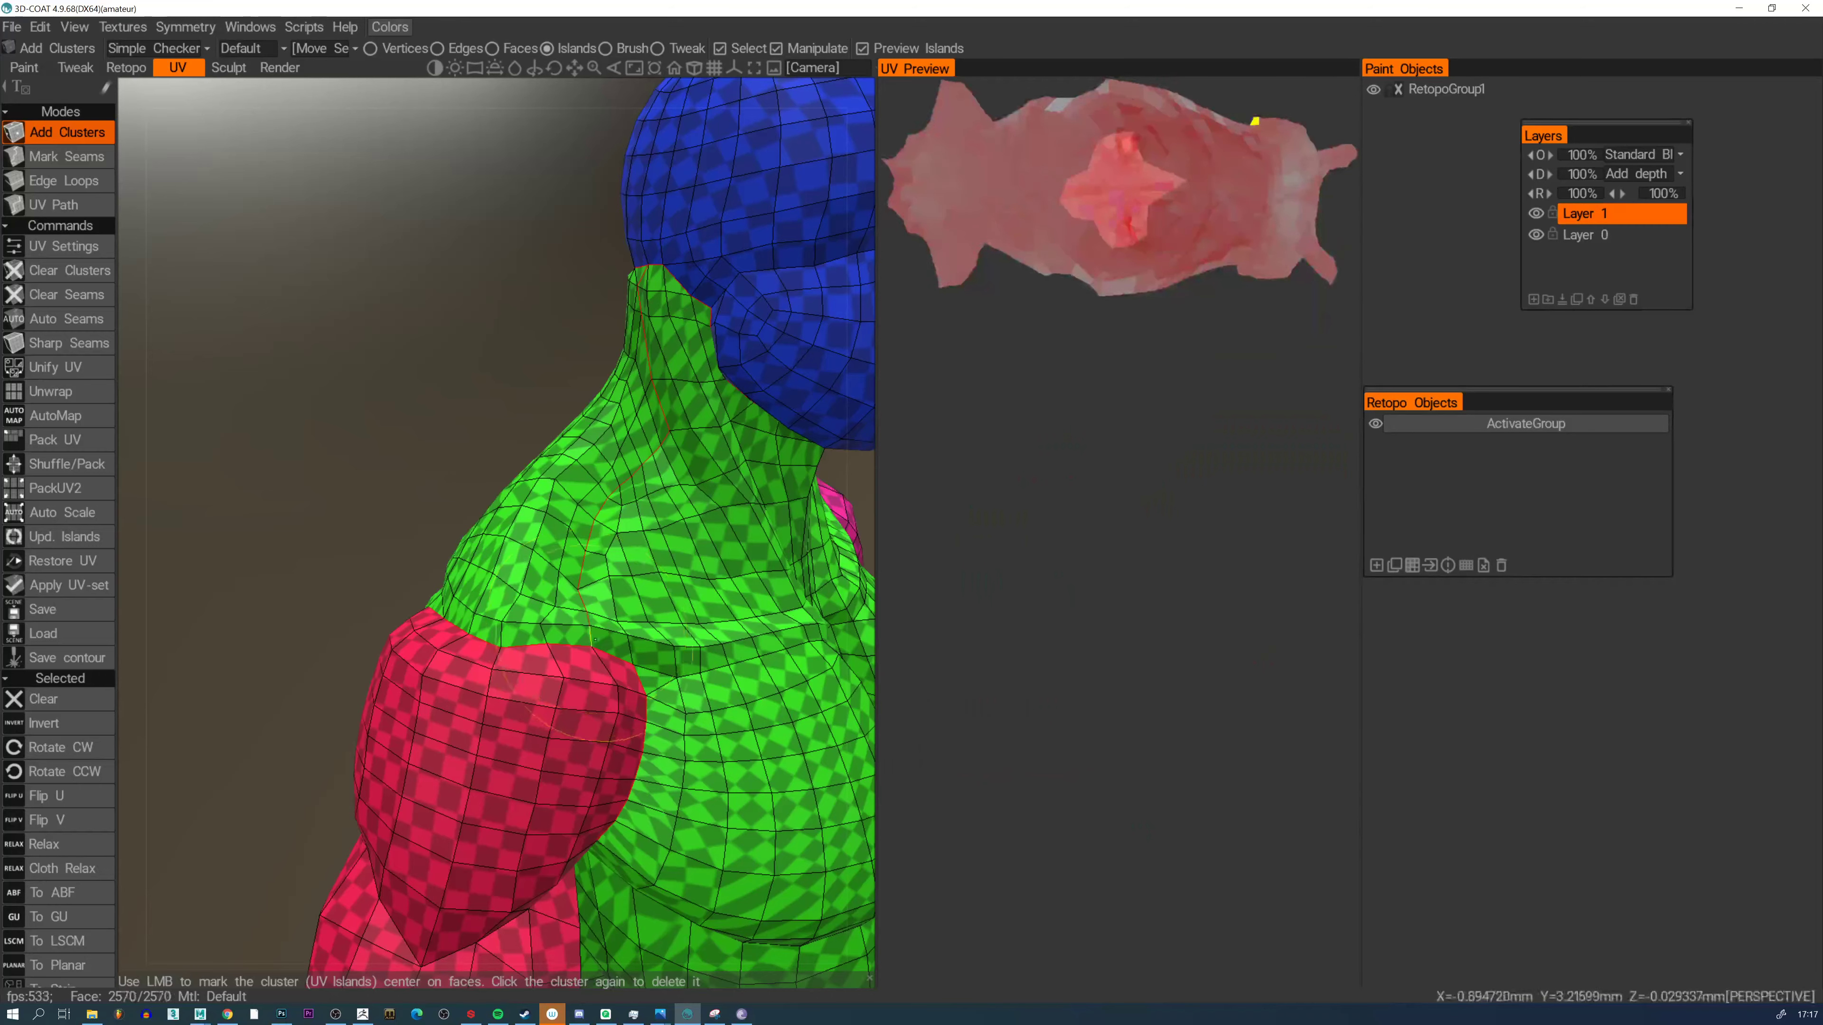
pyautogui.click(595, 638)
# Mark an edge-loop seam down the torso's side from the pink arm's armpit to the hip
pyautogui.keyDown('alt'); pyautogui.moveTo(595, 639); pyautogui.dragTo(599, 553, button='right'); pyautogui.keyUp('alt')
pyautogui.keyDown('alt'); pyautogui.moveTo(599, 553); pyautogui.dragTo(753, 564); pyautogui.keyUp('alt')
pyautogui.keyDown('alt'); pyautogui.moveTo(581, 674); pyautogui.dragTo(557, 445, button='middle'); pyautogui.keyUp('alt')
pyautogui.keyDown('alt'); pyautogui.moveTo(557, 445); pyautogui.dragTo(557, 480, button='right'); pyautogui.keyUp('alt')
pyautogui.keyDown('alt'); pyautogui.moveTo(557, 480); pyautogui.dragTo(328, 386); pyautogui.keyUp('alt')
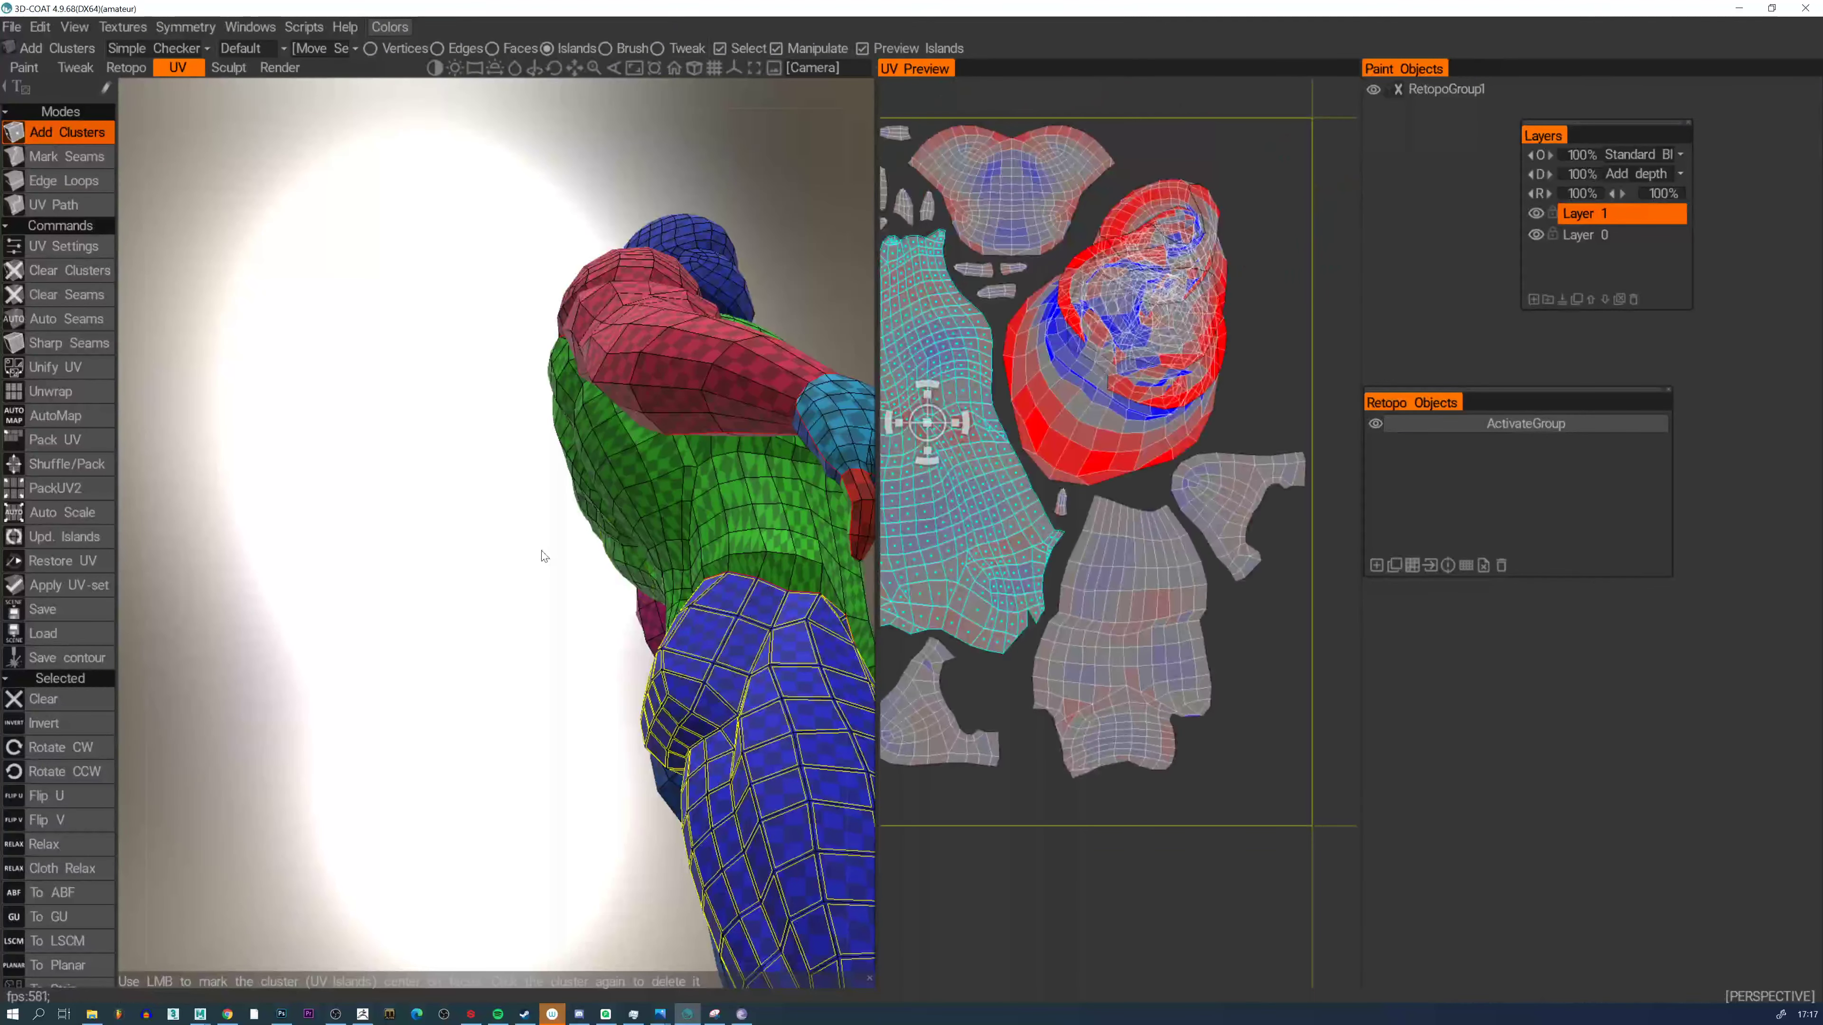
pyautogui.keyDown('alt'); pyautogui.moveTo(374, 575); pyautogui.dragTo(534, 588); pyautogui.keyUp('alt')
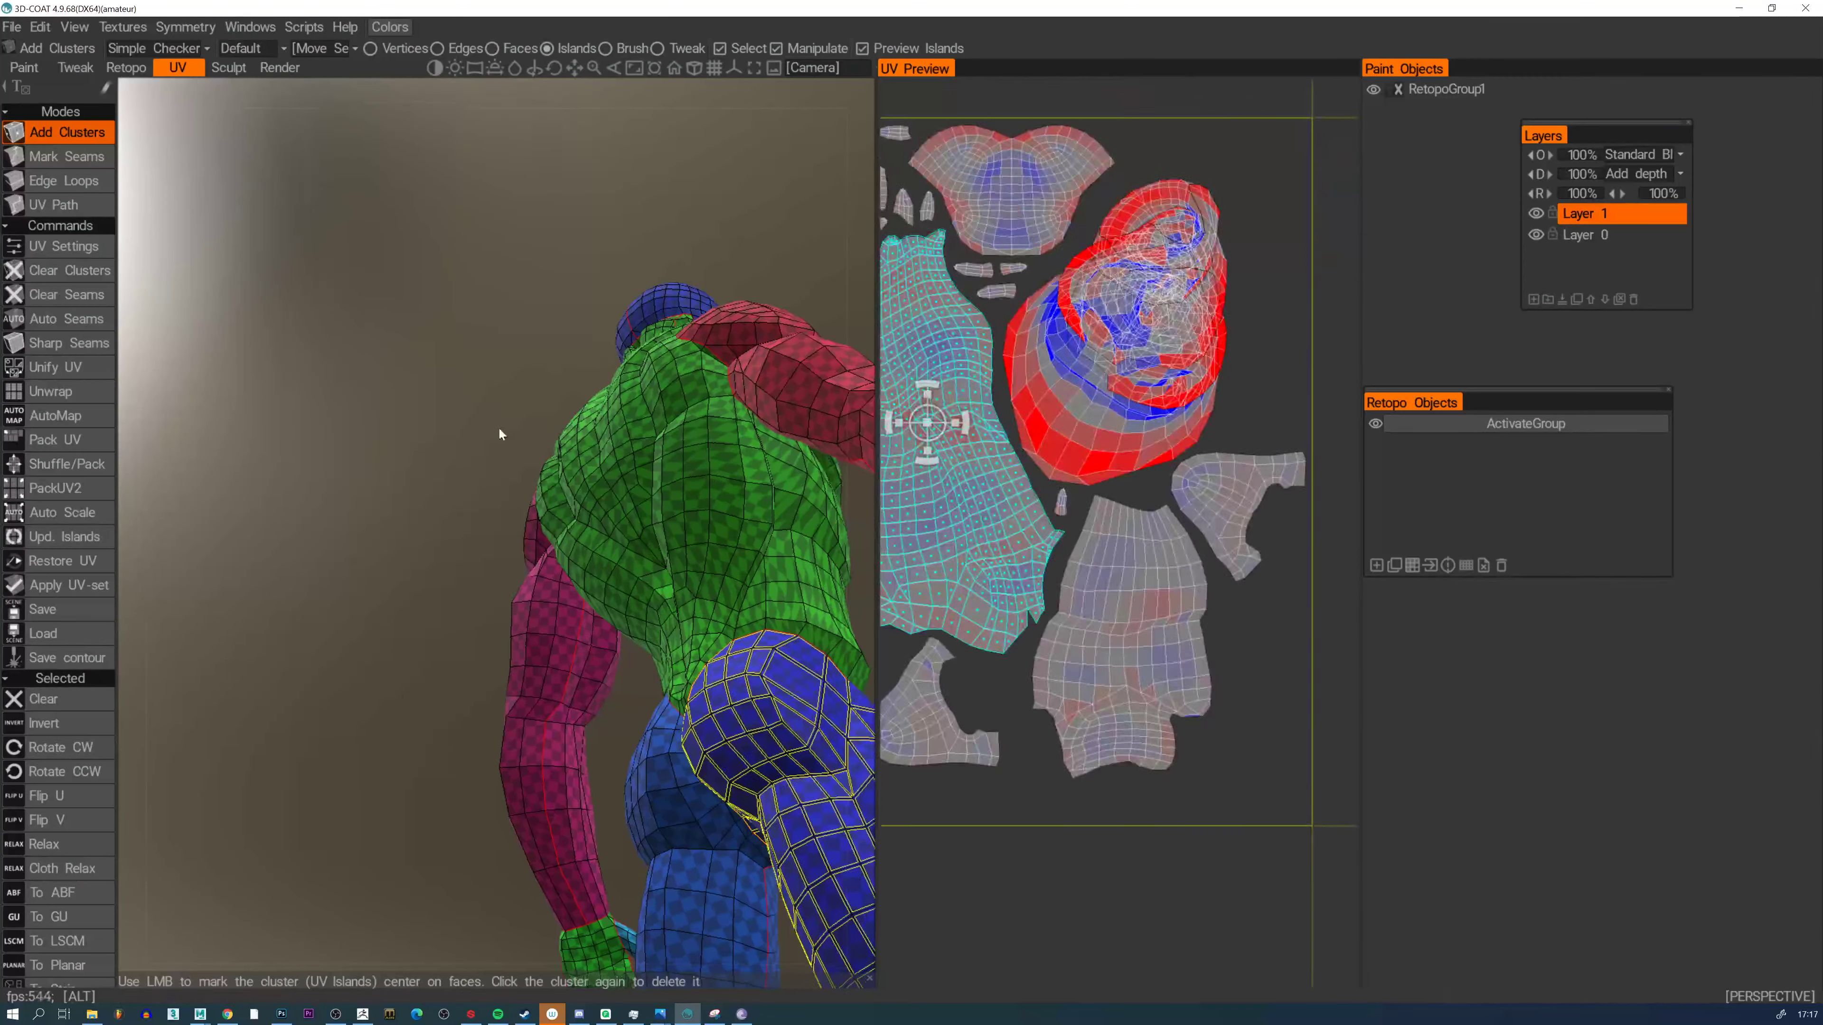
pyautogui.keyDown('alt'); pyautogui.moveTo(499, 428); pyautogui.dragTo(798, 421); pyautogui.keyUp('alt')
pyautogui.keyDown('alt'); pyautogui.moveTo(590, 453); pyautogui.dragTo(581, 387); pyautogui.keyUp('alt')
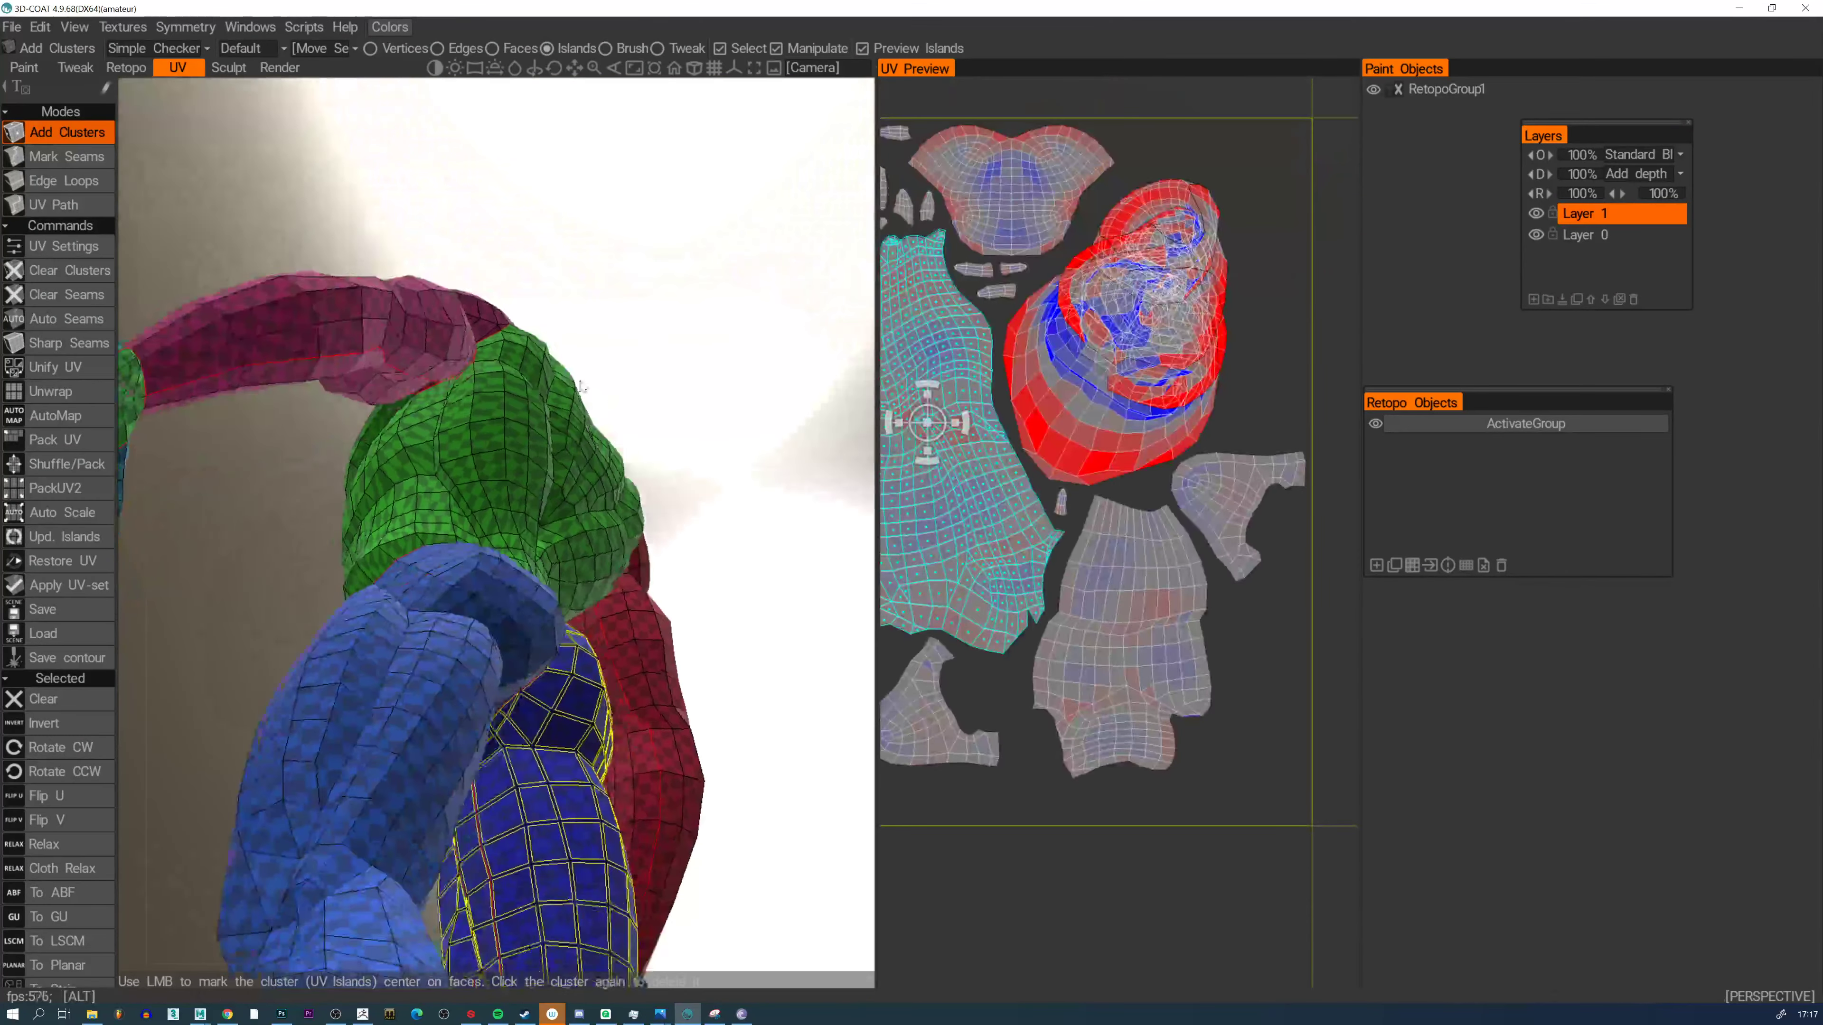
pyautogui.click(63, 180)
pyautogui.moveTo(566, 325)
pyautogui.keyDown('alt'); pyautogui.mouseDown()
pyautogui.moveTo(597, 346)
pyautogui.moveTo(580, 332)
pyautogui.moveTo(421, 393)
pyautogui.moveTo(435, 499)
pyautogui.moveTo(382, 579)
pyautogui.mouseUp(); pyautogui.keyUp('alt')
pyautogui.click(440, 386)
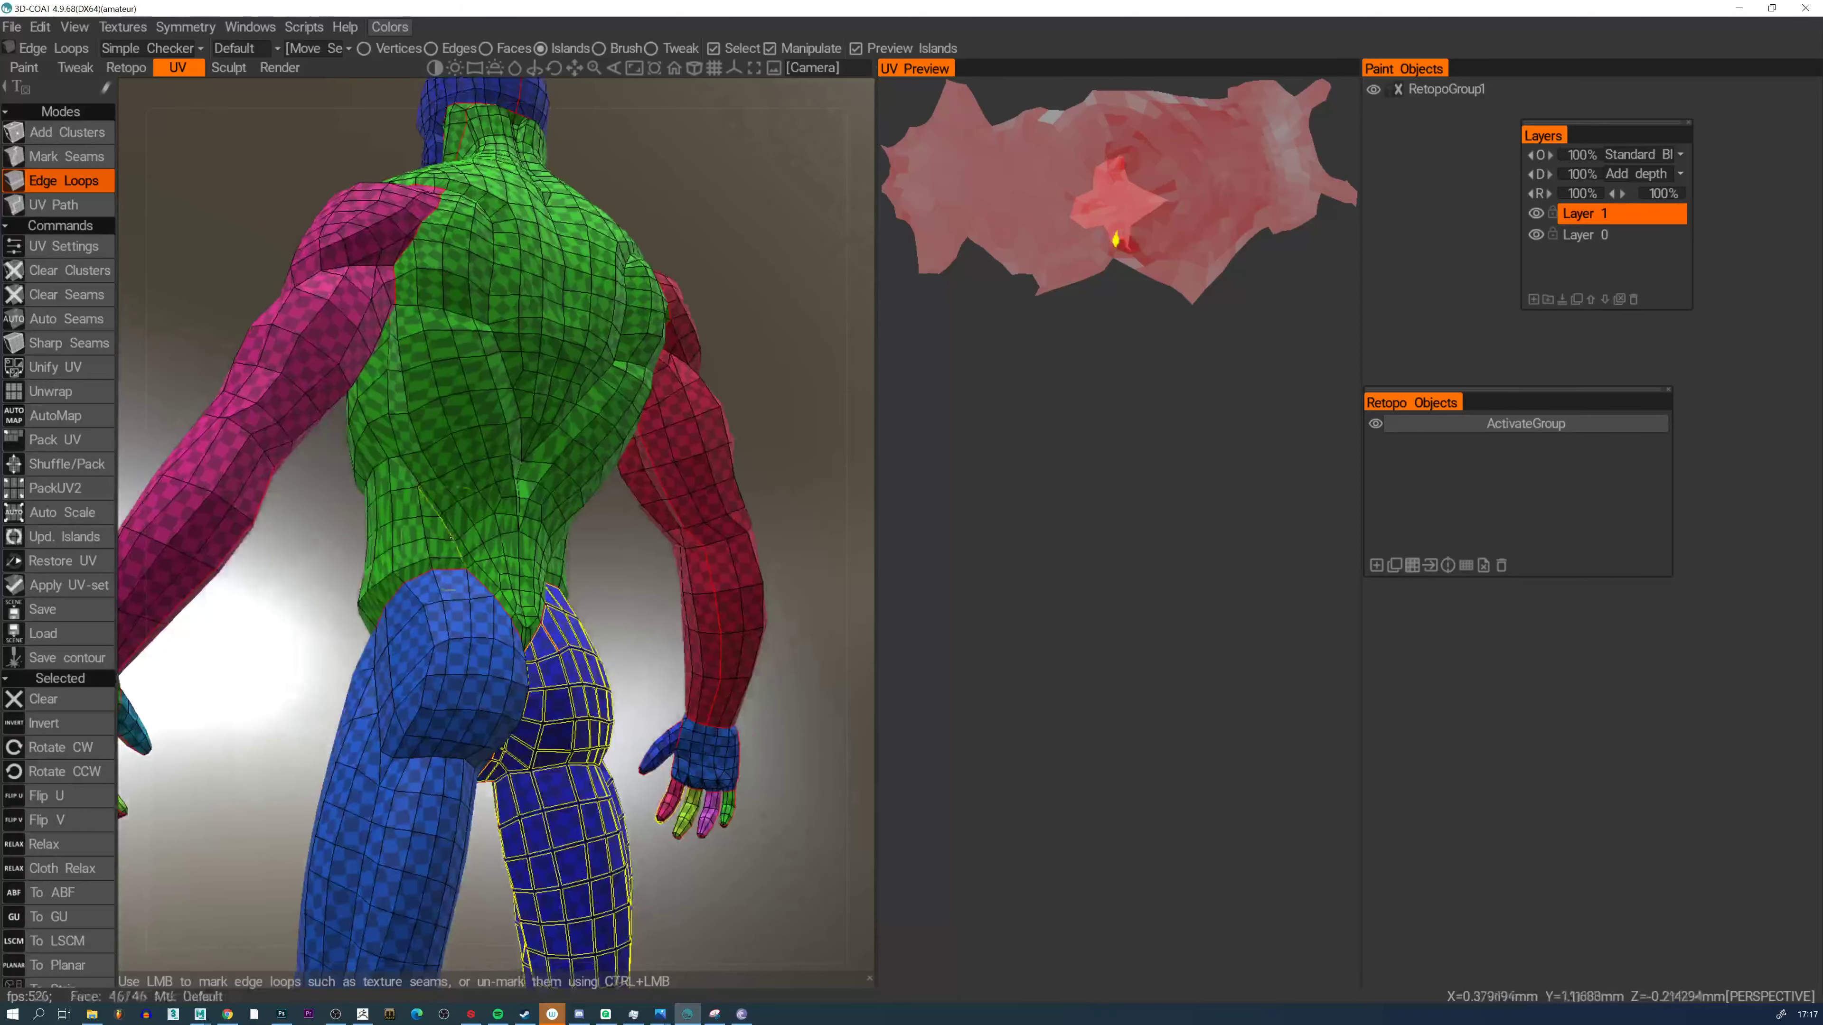
pyautogui.click(453, 488)
# Mark the matching side seam below the red arm to separate the torso's back from its front
pyautogui.keyDown('alt'); pyautogui.moveTo(453, 489); pyautogui.dragTo(323, 478); pyautogui.keyUp('alt')
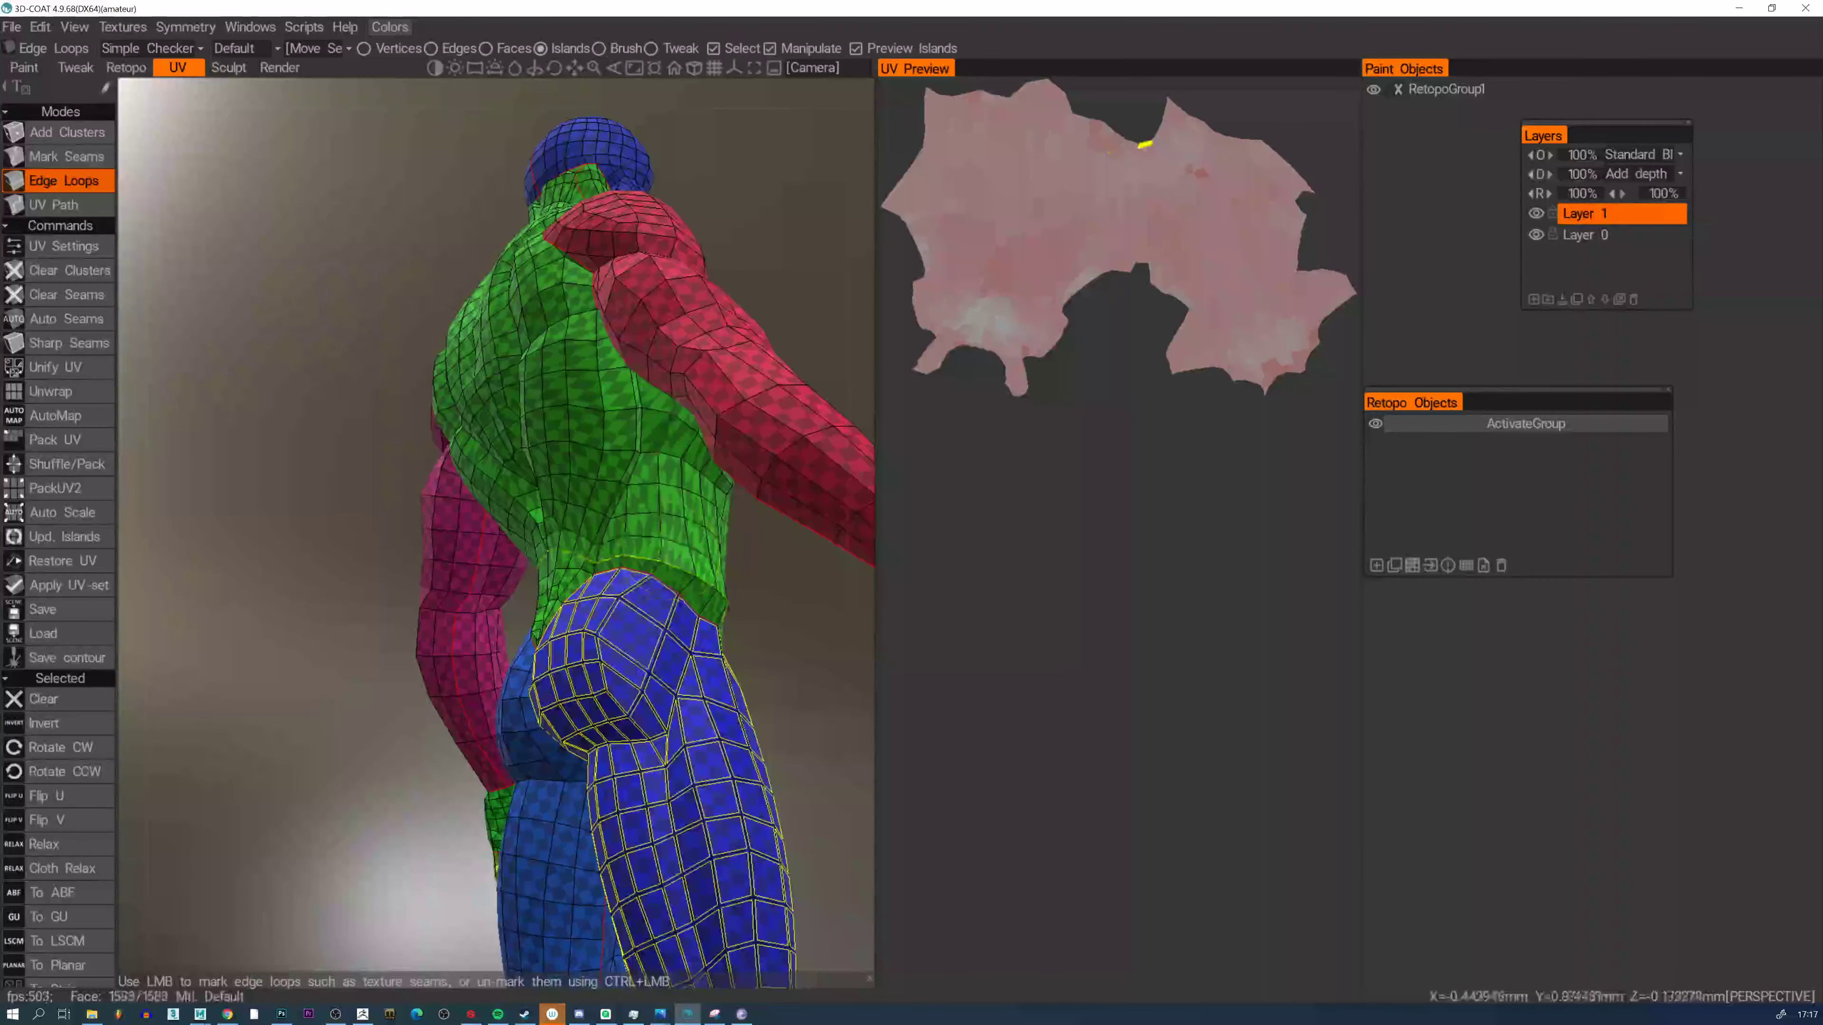
pyautogui.click(599, 552)
pyautogui.keyDown('alt'); pyautogui.moveTo(599, 552); pyautogui.dragTo(631, 496); pyautogui.keyUp('alt')
pyautogui.click(606, 412)
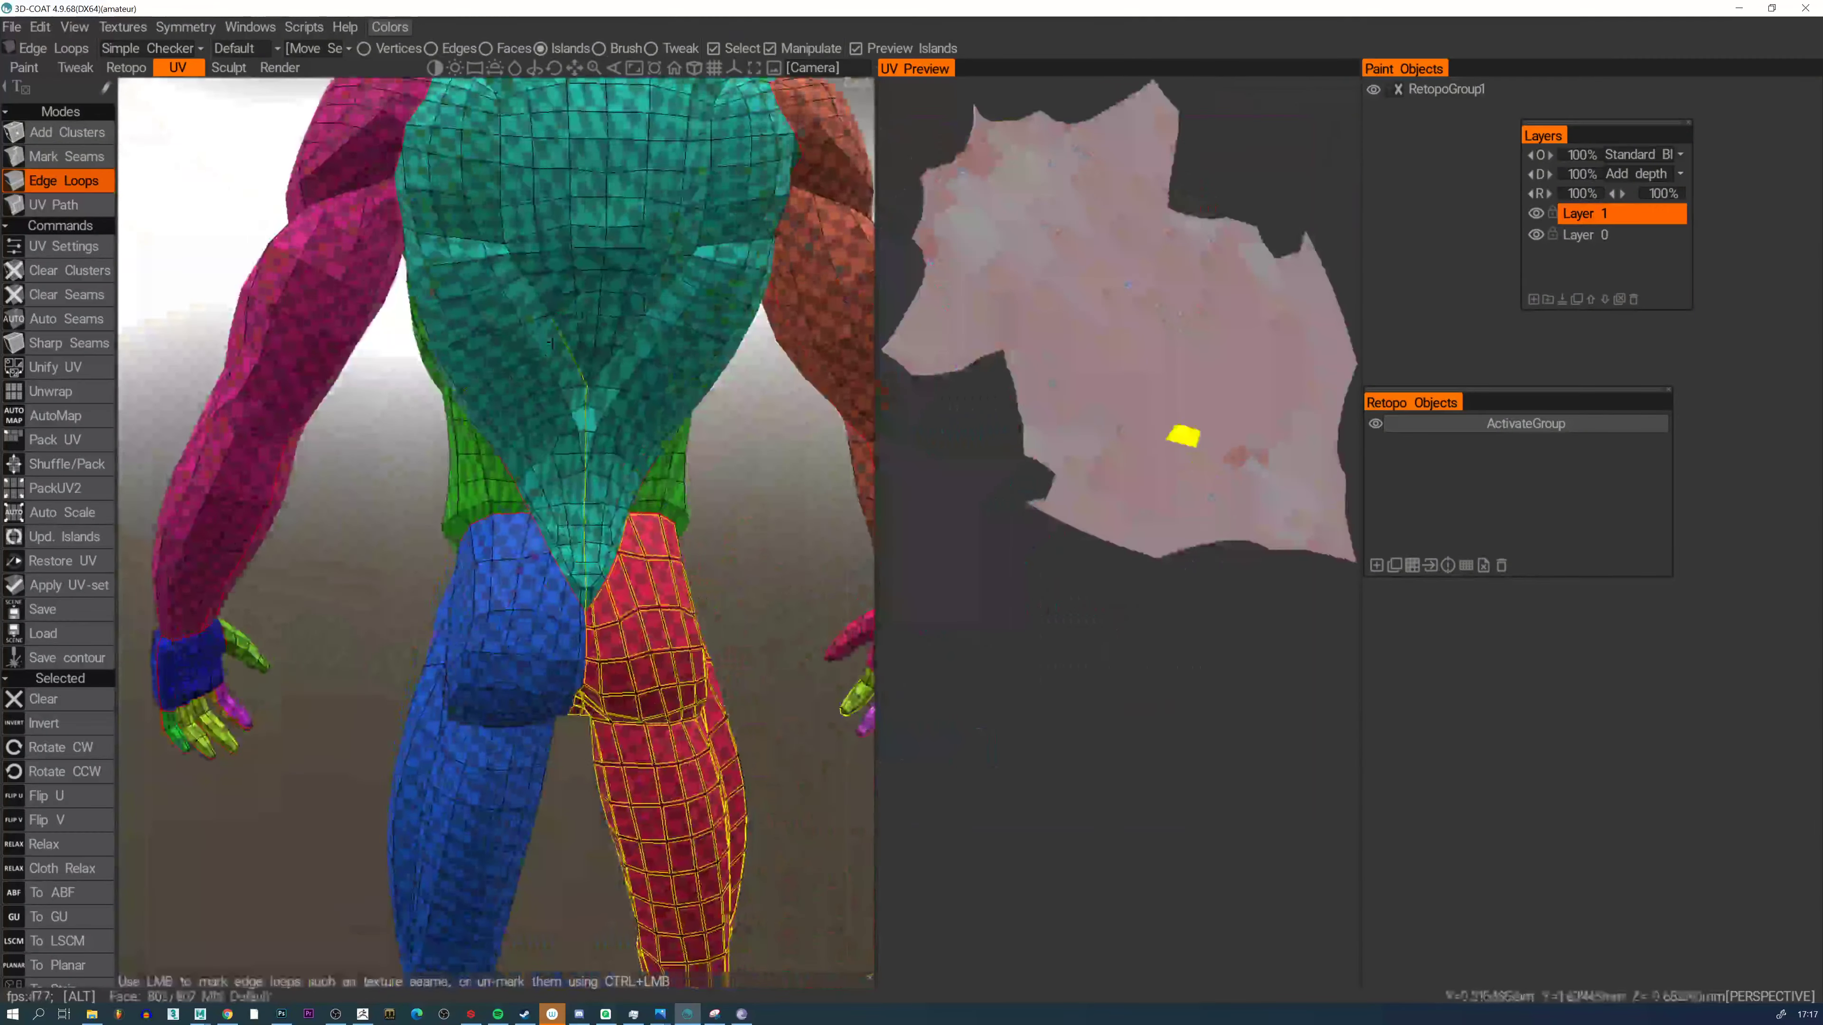
# Unwrap the mesh with the front and back torso split and enlarge the UV layout view, leaving no island selected
pyautogui.keyDown('alt'); pyautogui.moveTo(631, 495); pyautogui.dragTo(532, 338, button='right'); pyautogui.keyUp('alt')
pyautogui.keyDown('alt'); pyautogui.moveTo(531, 337); pyautogui.dragTo(520, 421, button='middle'); pyautogui.keyUp('alt')
pyautogui.keyDown('alt'); pyautogui.moveTo(522, 427); pyautogui.dragTo(438, 309); pyautogui.keyUp('alt')
pyautogui.keyDown('alt'); pyautogui.moveTo(317, 404); pyautogui.dragTo(480, 519); pyautogui.keyUp('alt')
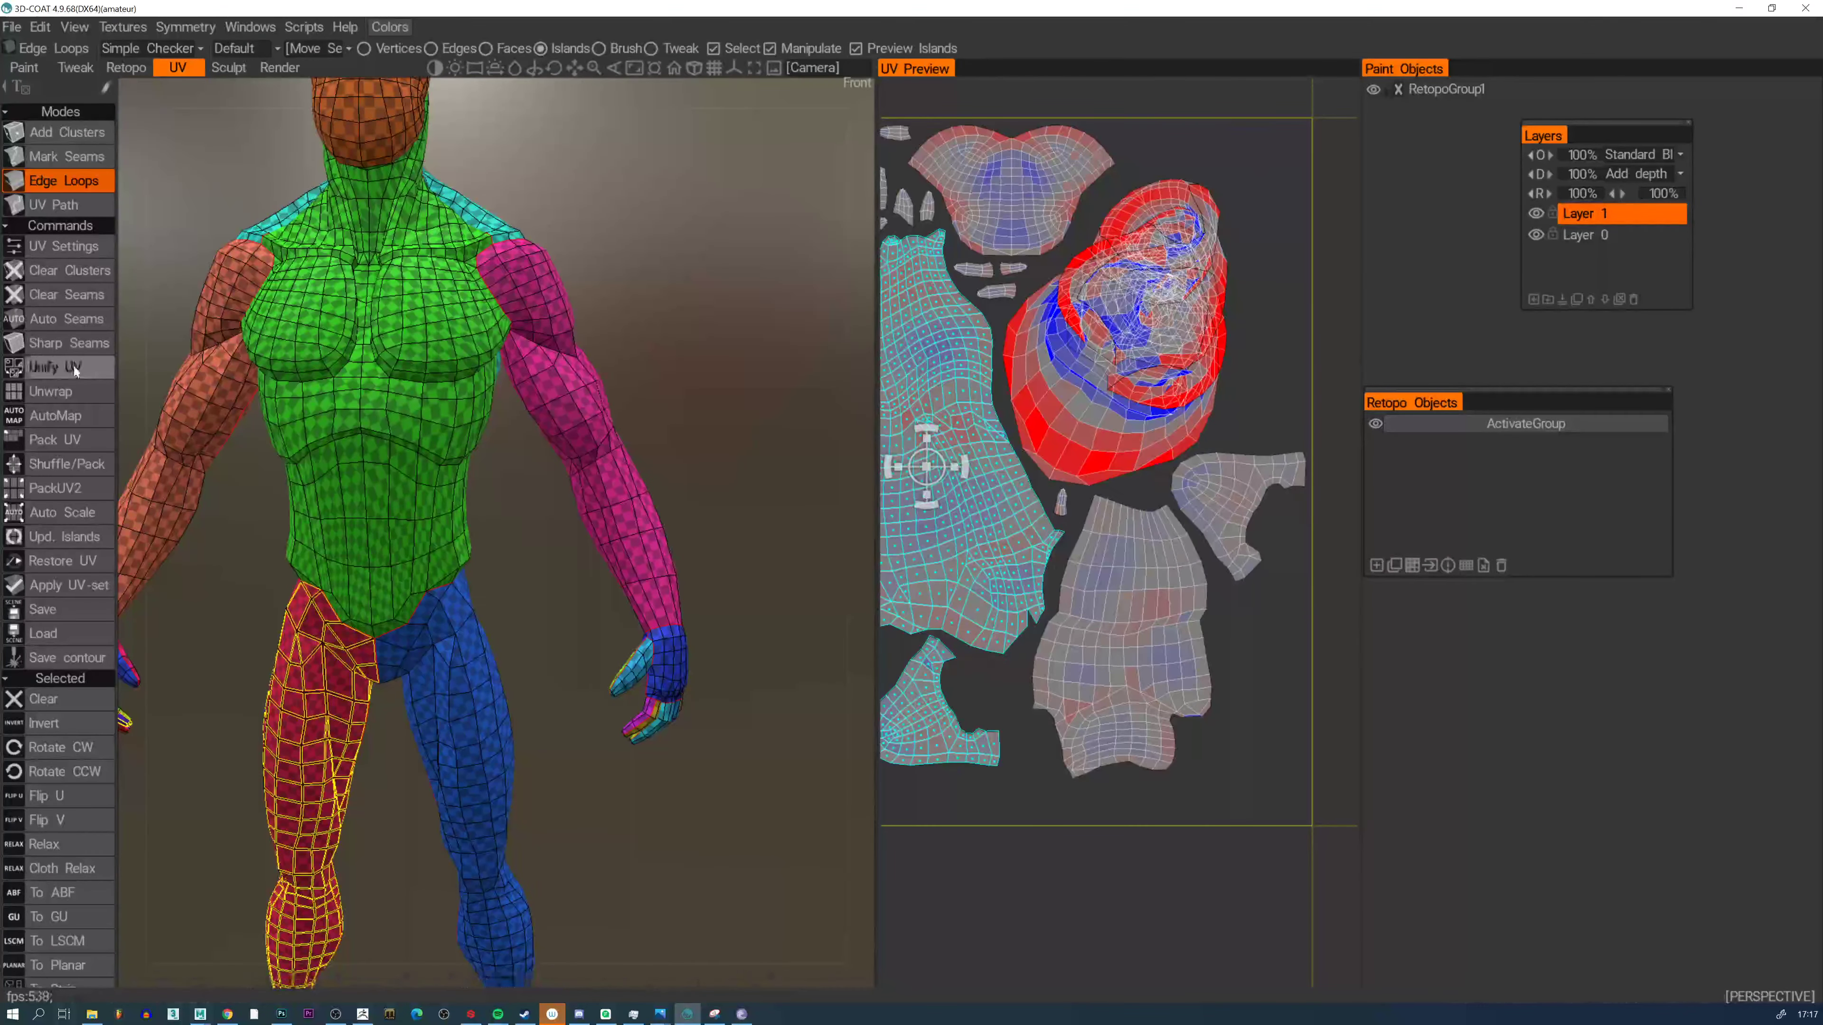
pyautogui.click(79, 395)
pyautogui.keyDown('alt'); pyautogui.moveTo(1081, 393); pyautogui.dragTo(1079, 403, button='right'); pyautogui.keyUp('alt')
pyautogui.keyDown('alt'); pyautogui.moveTo(1079, 403); pyautogui.dragTo(1160, 385, button='middle'); pyautogui.keyUp('alt')
pyautogui.moveTo(886, 588); pyautogui.dragTo(488, 554)
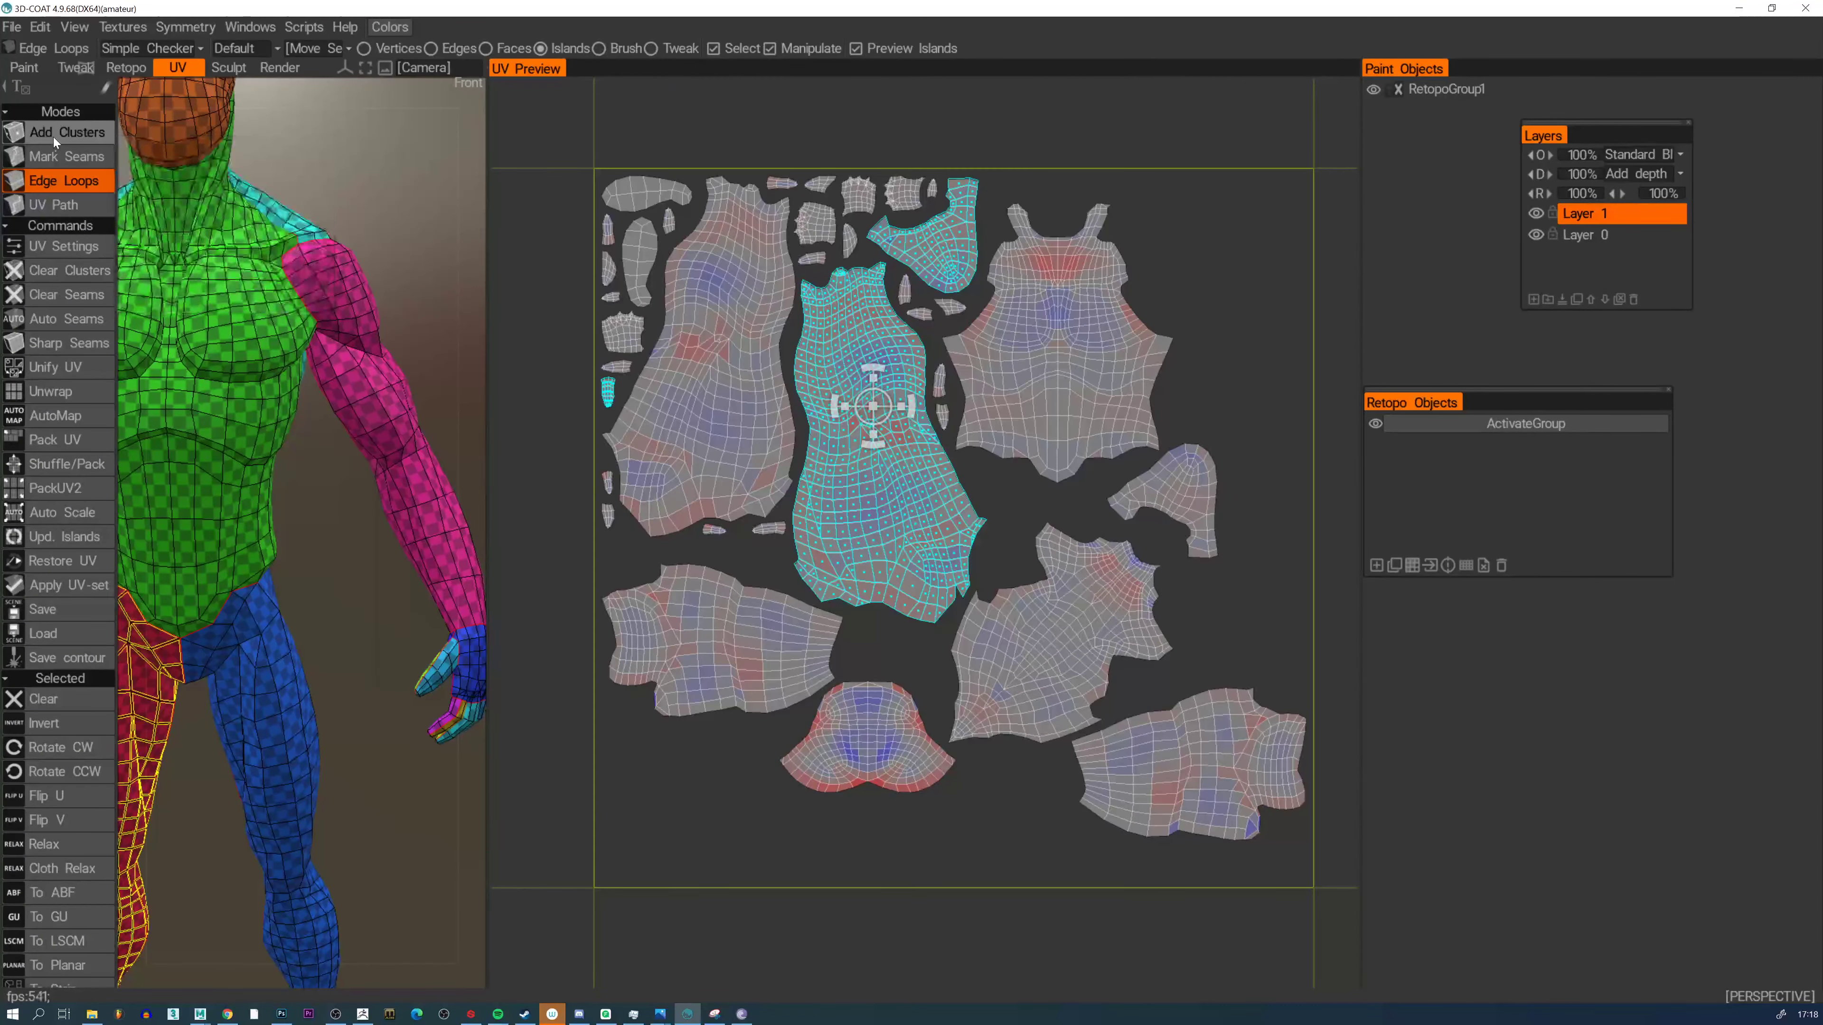
pyautogui.click(431, 48)
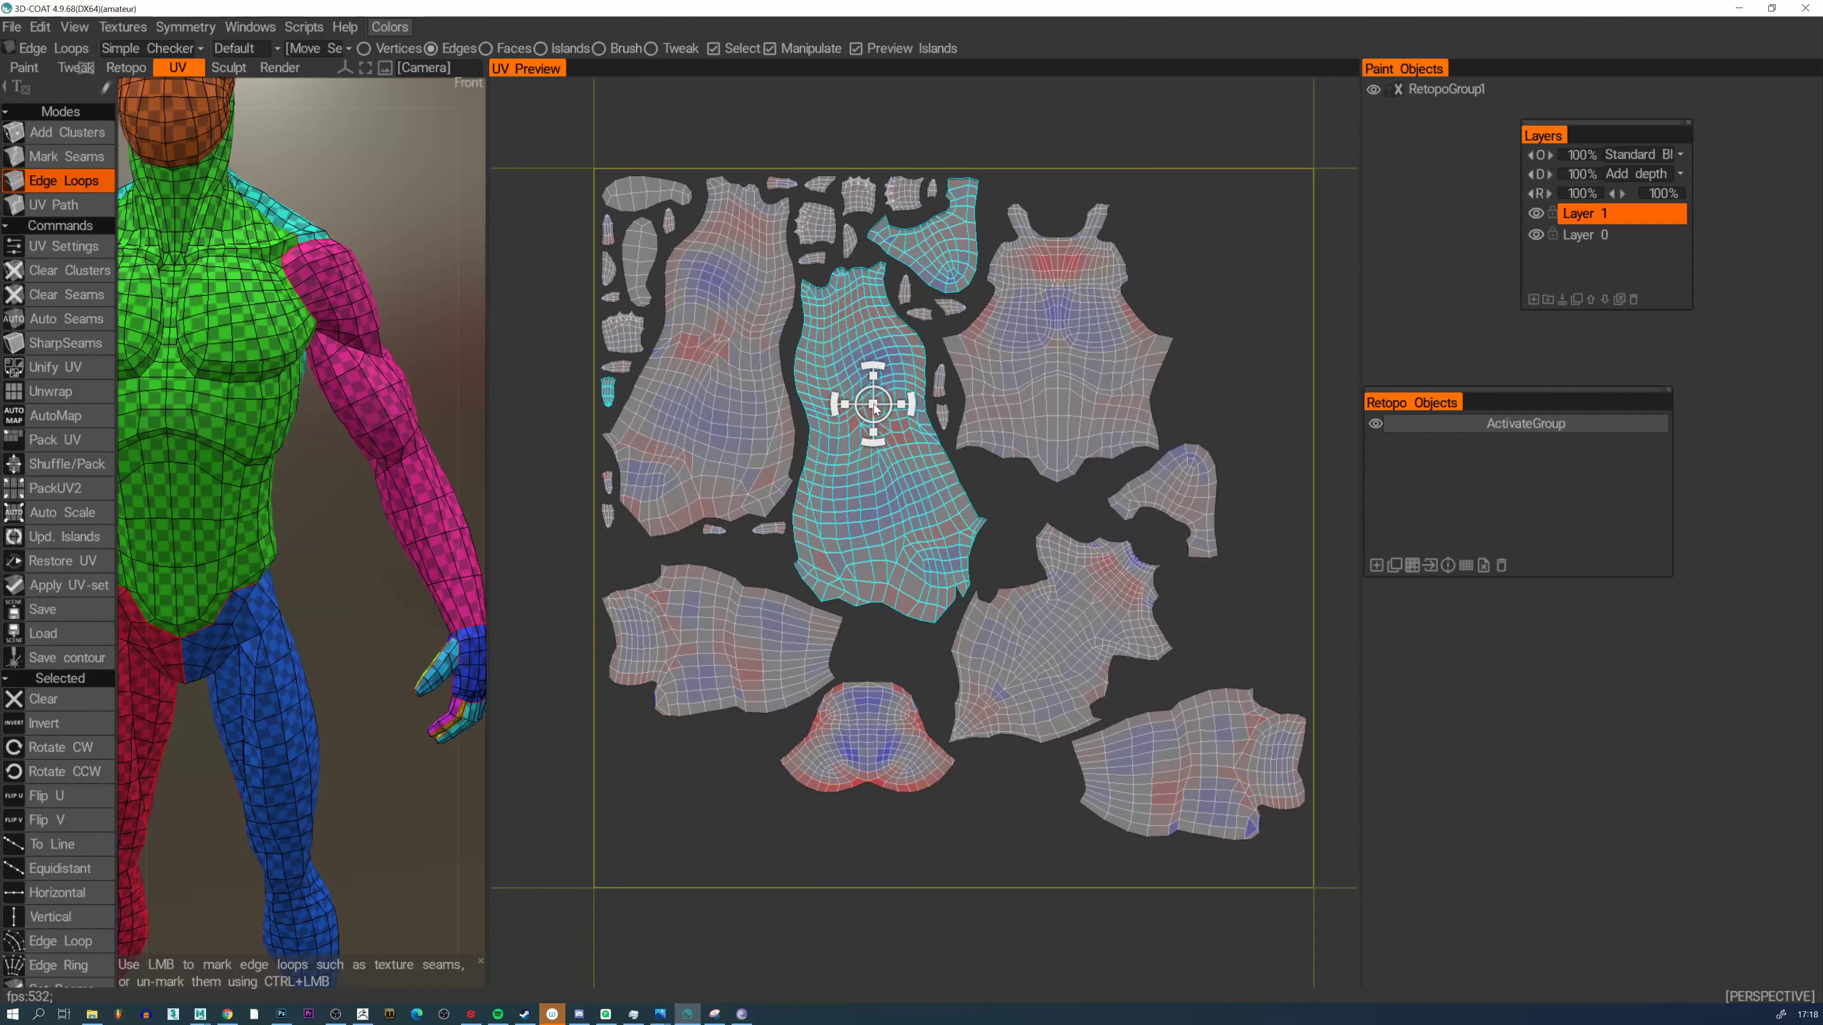
pyautogui.keyDown('ctrl'); pyautogui.click(838, 412); pyautogui.keyUp('ctrl')
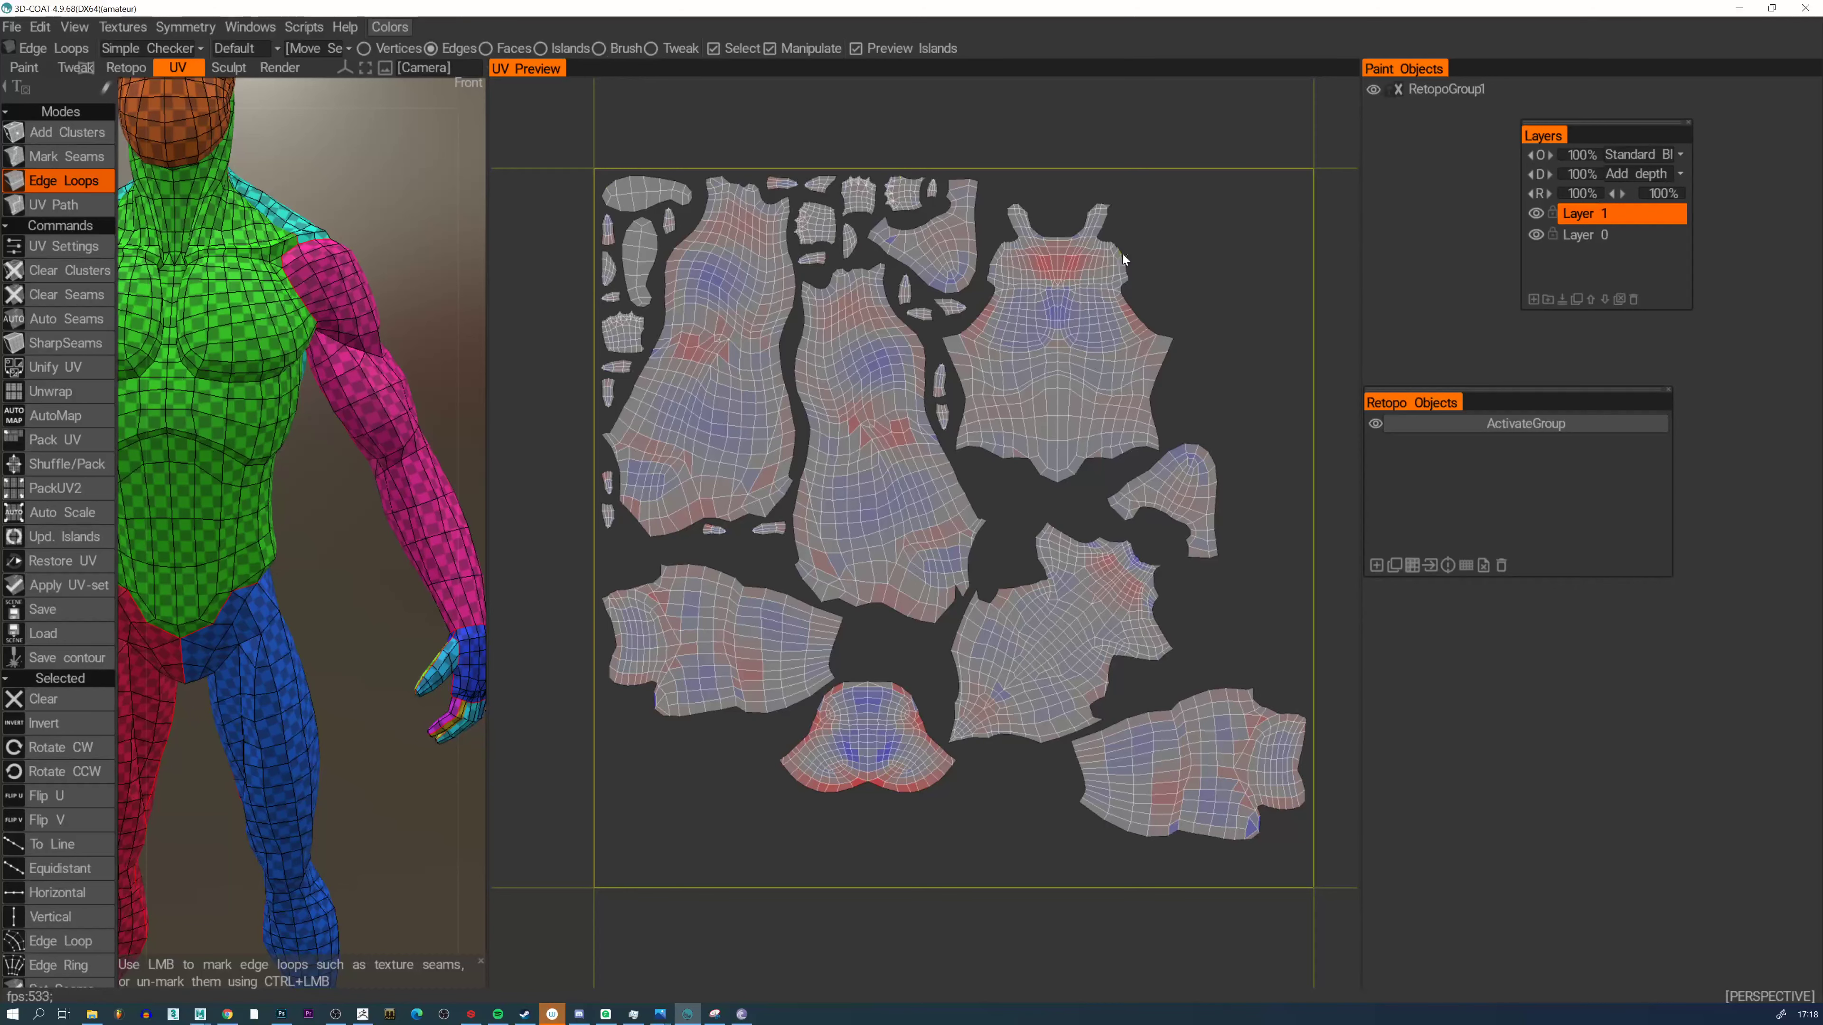
# Switch to Photoshop and show the layer containing the packed UV layout image
pyautogui.click(277, 1015)
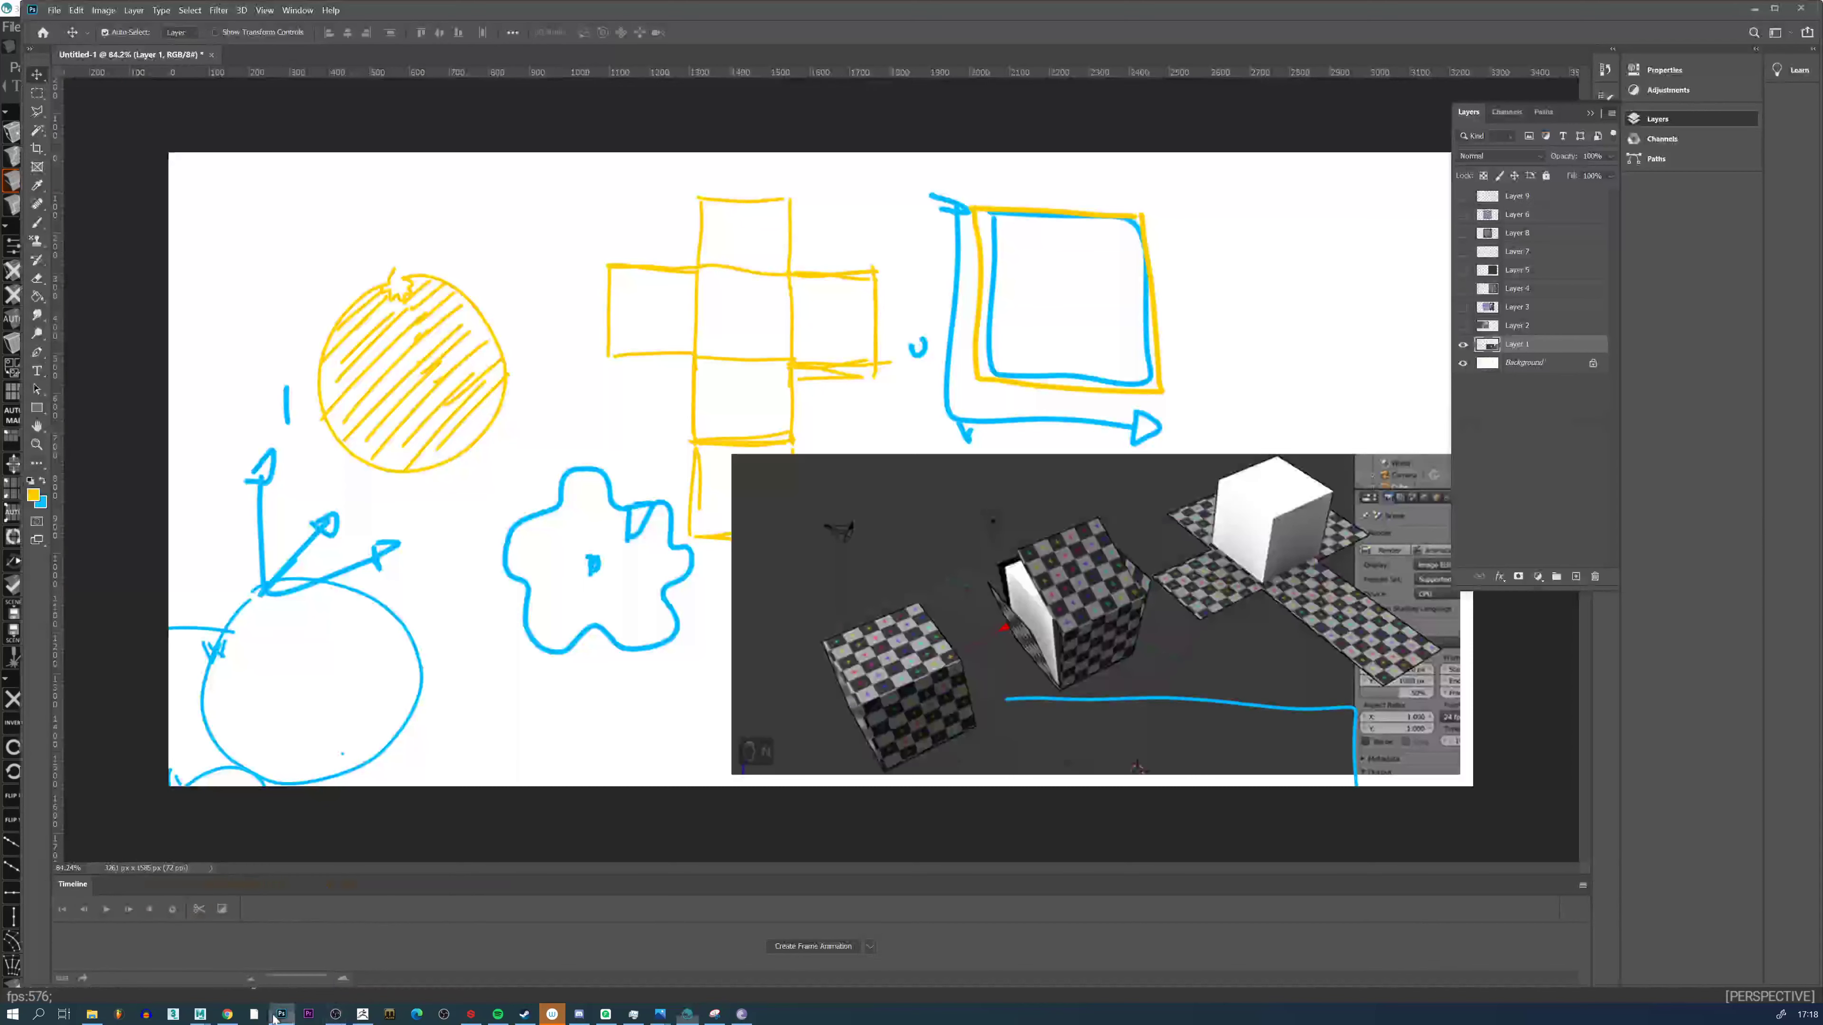
pyautogui.click(1463, 196)
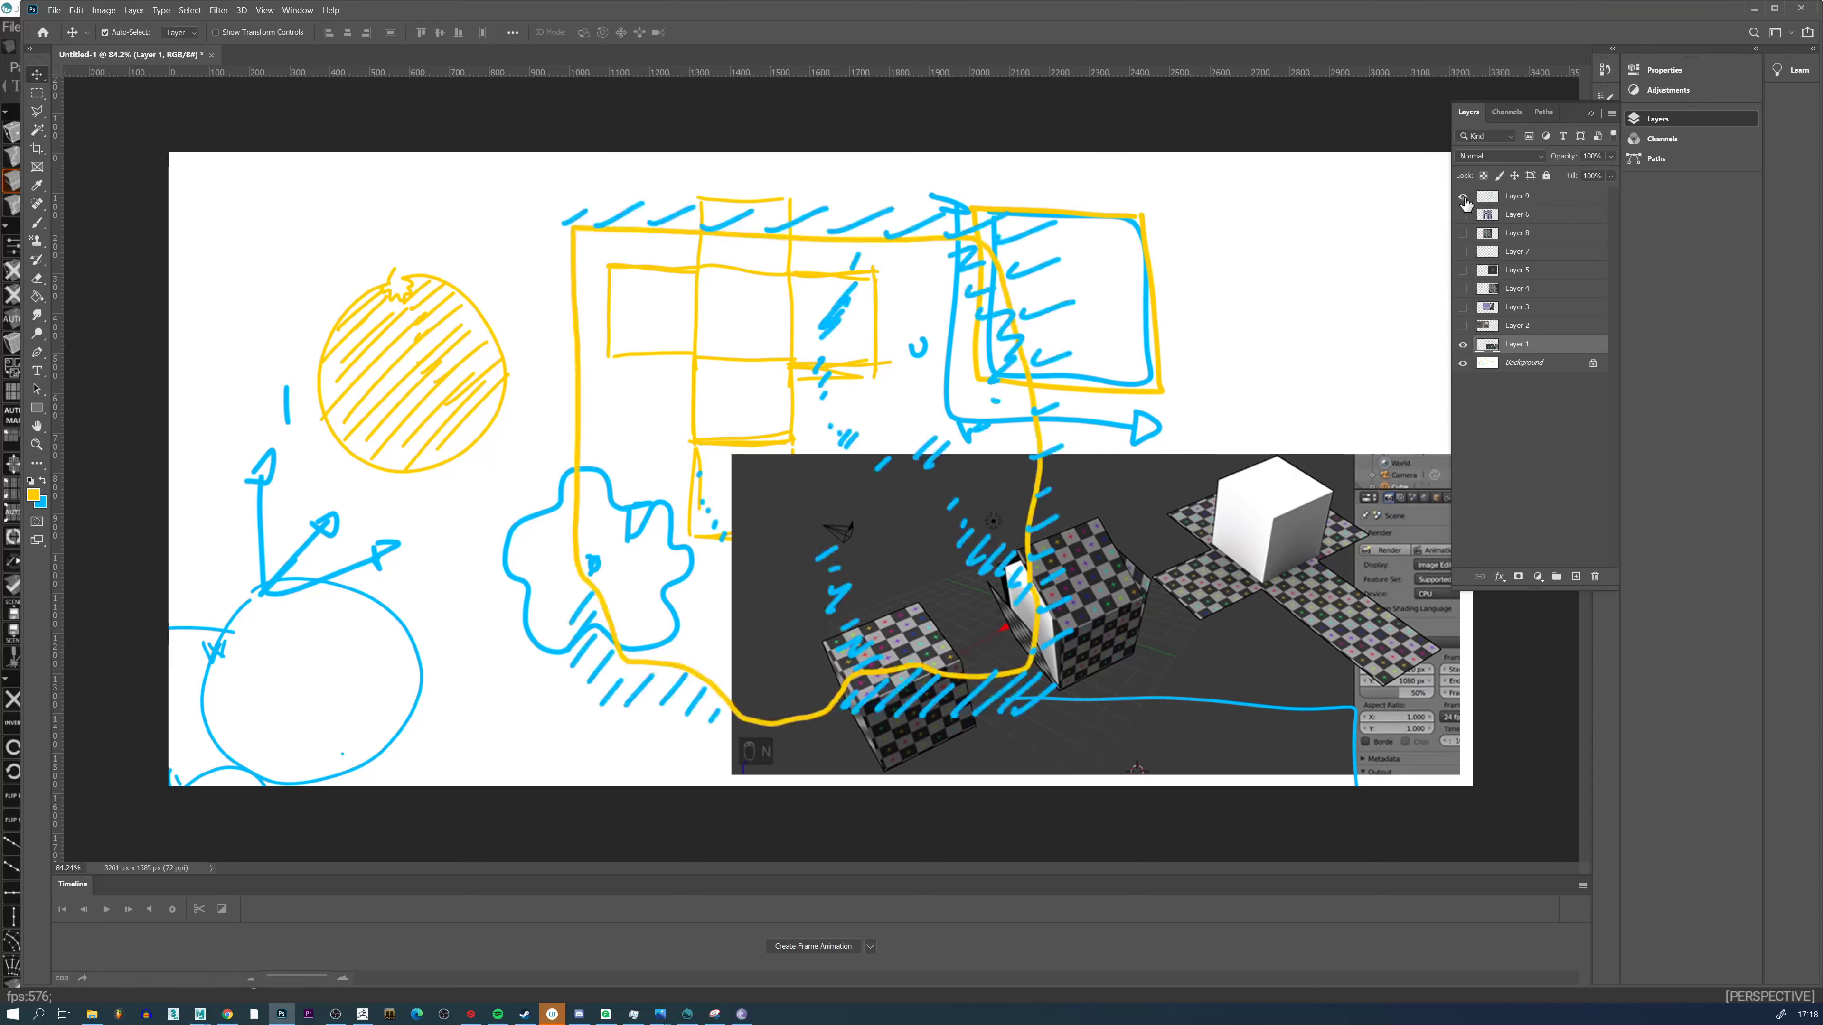
pyautogui.click(1462, 196)
pyautogui.click(1463, 233)
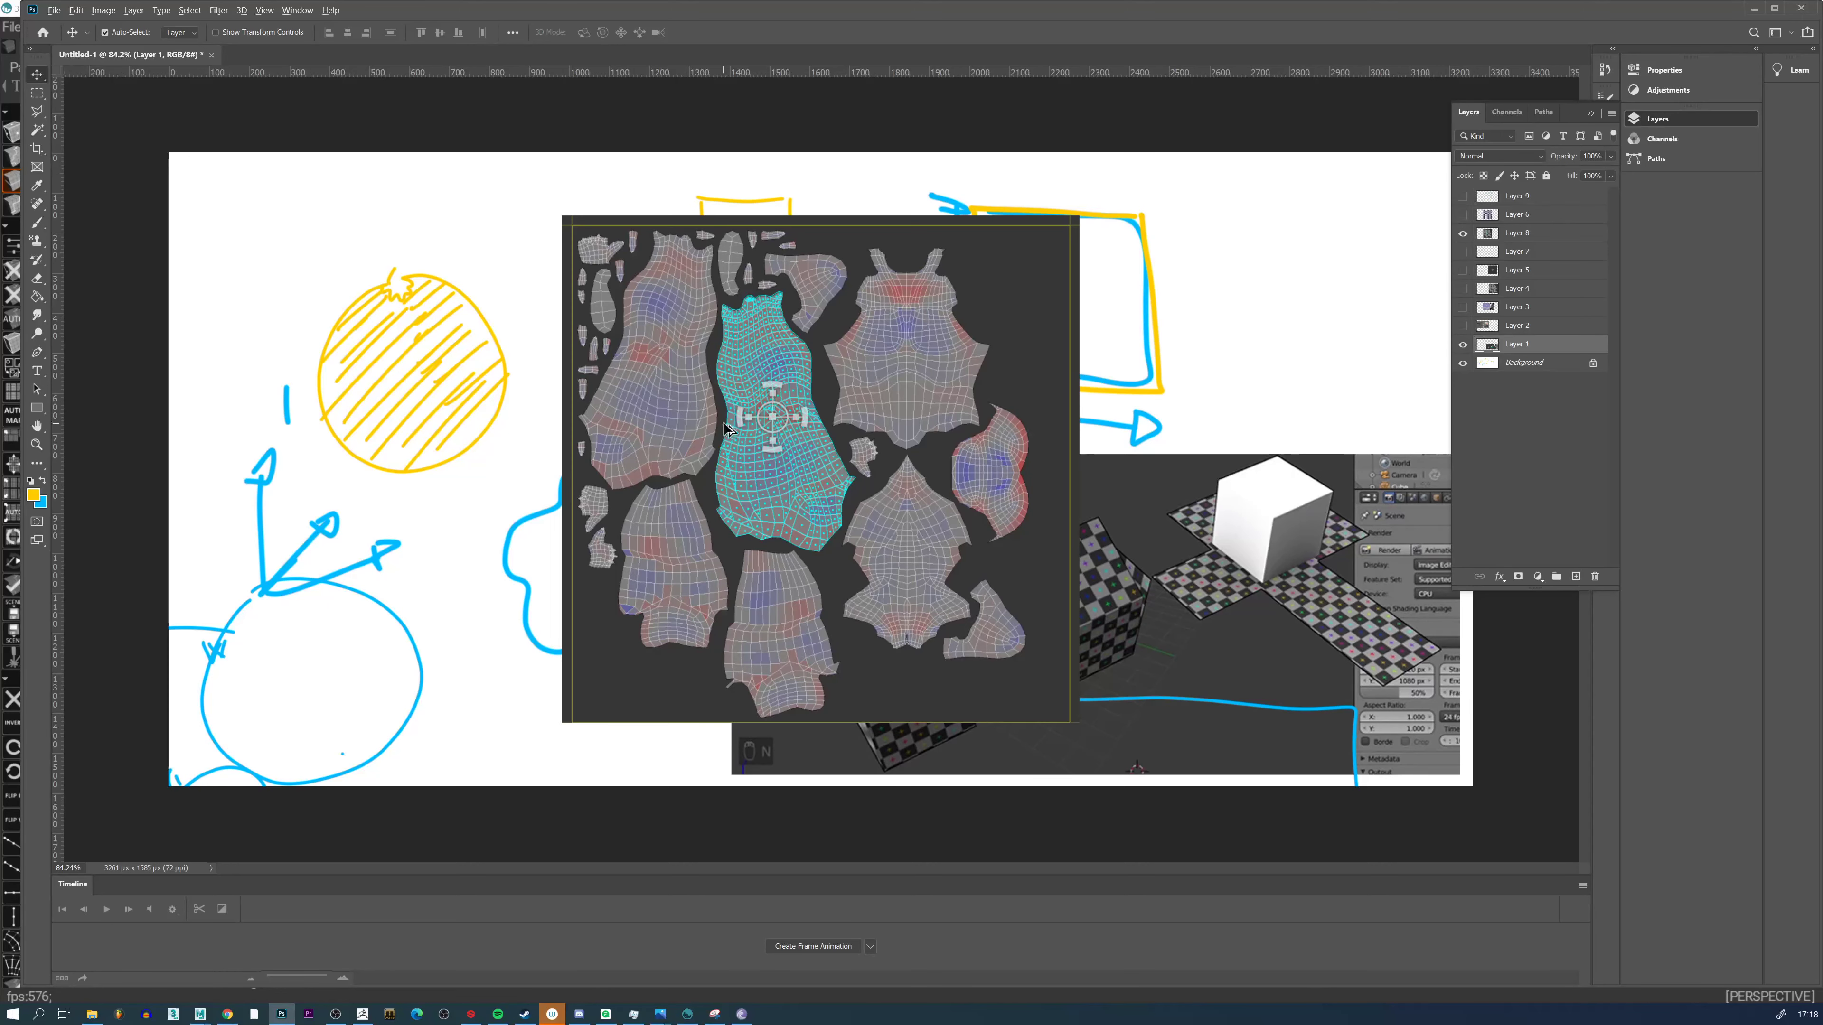
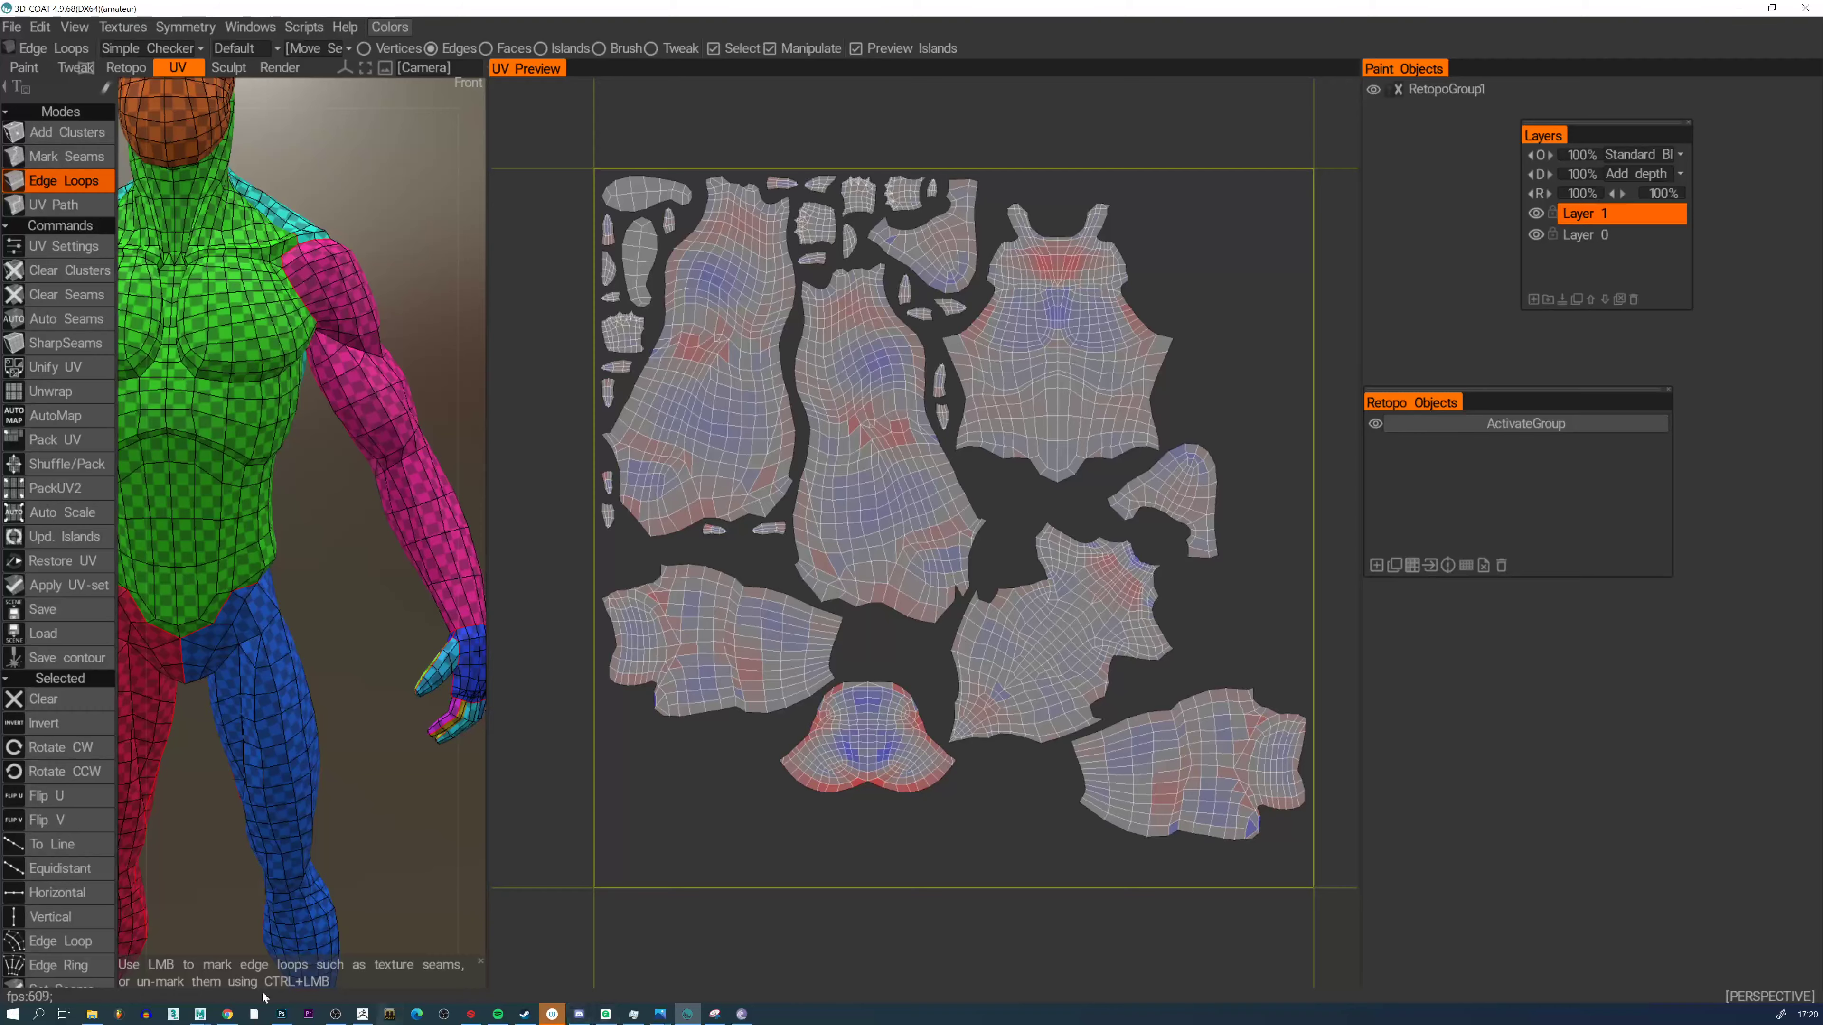
# Look at the ArtStation character artwork in the browser and the UV image in Photoshop, and return to 3D-Coat
pyautogui.click(227, 1013)
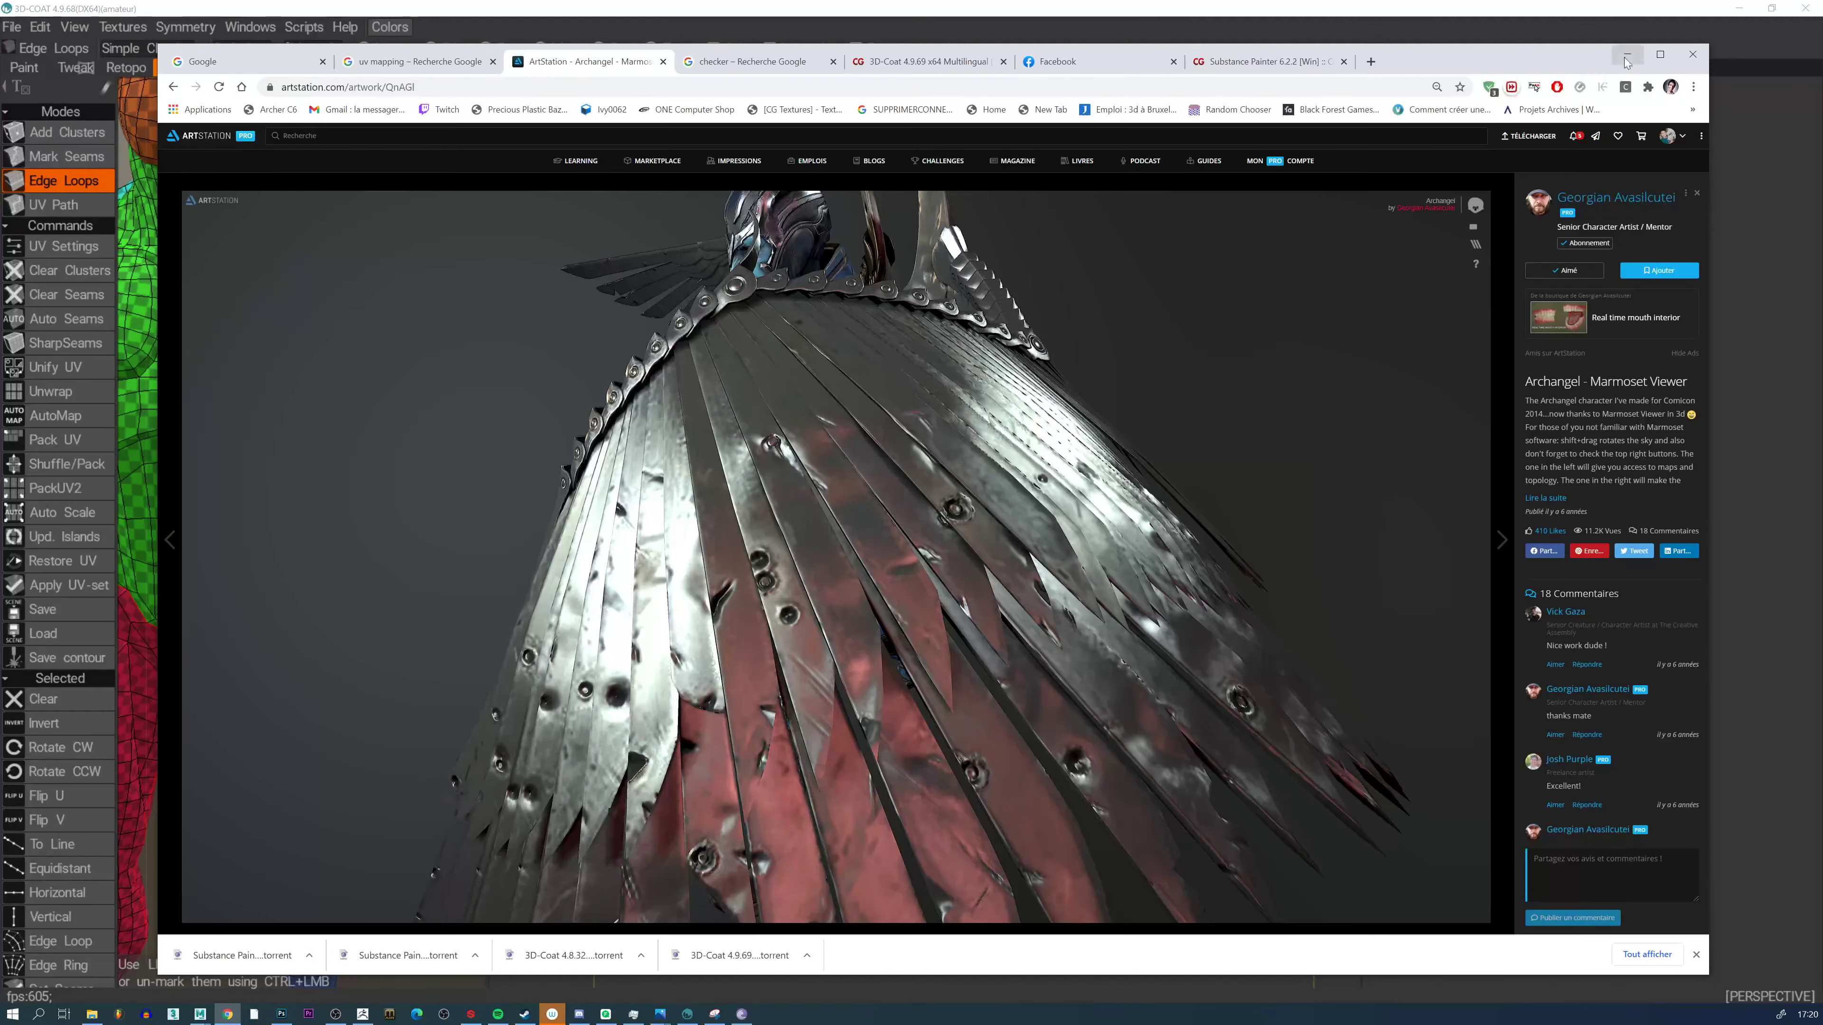
pyautogui.click(1627, 57)
pyautogui.click(281, 1013)
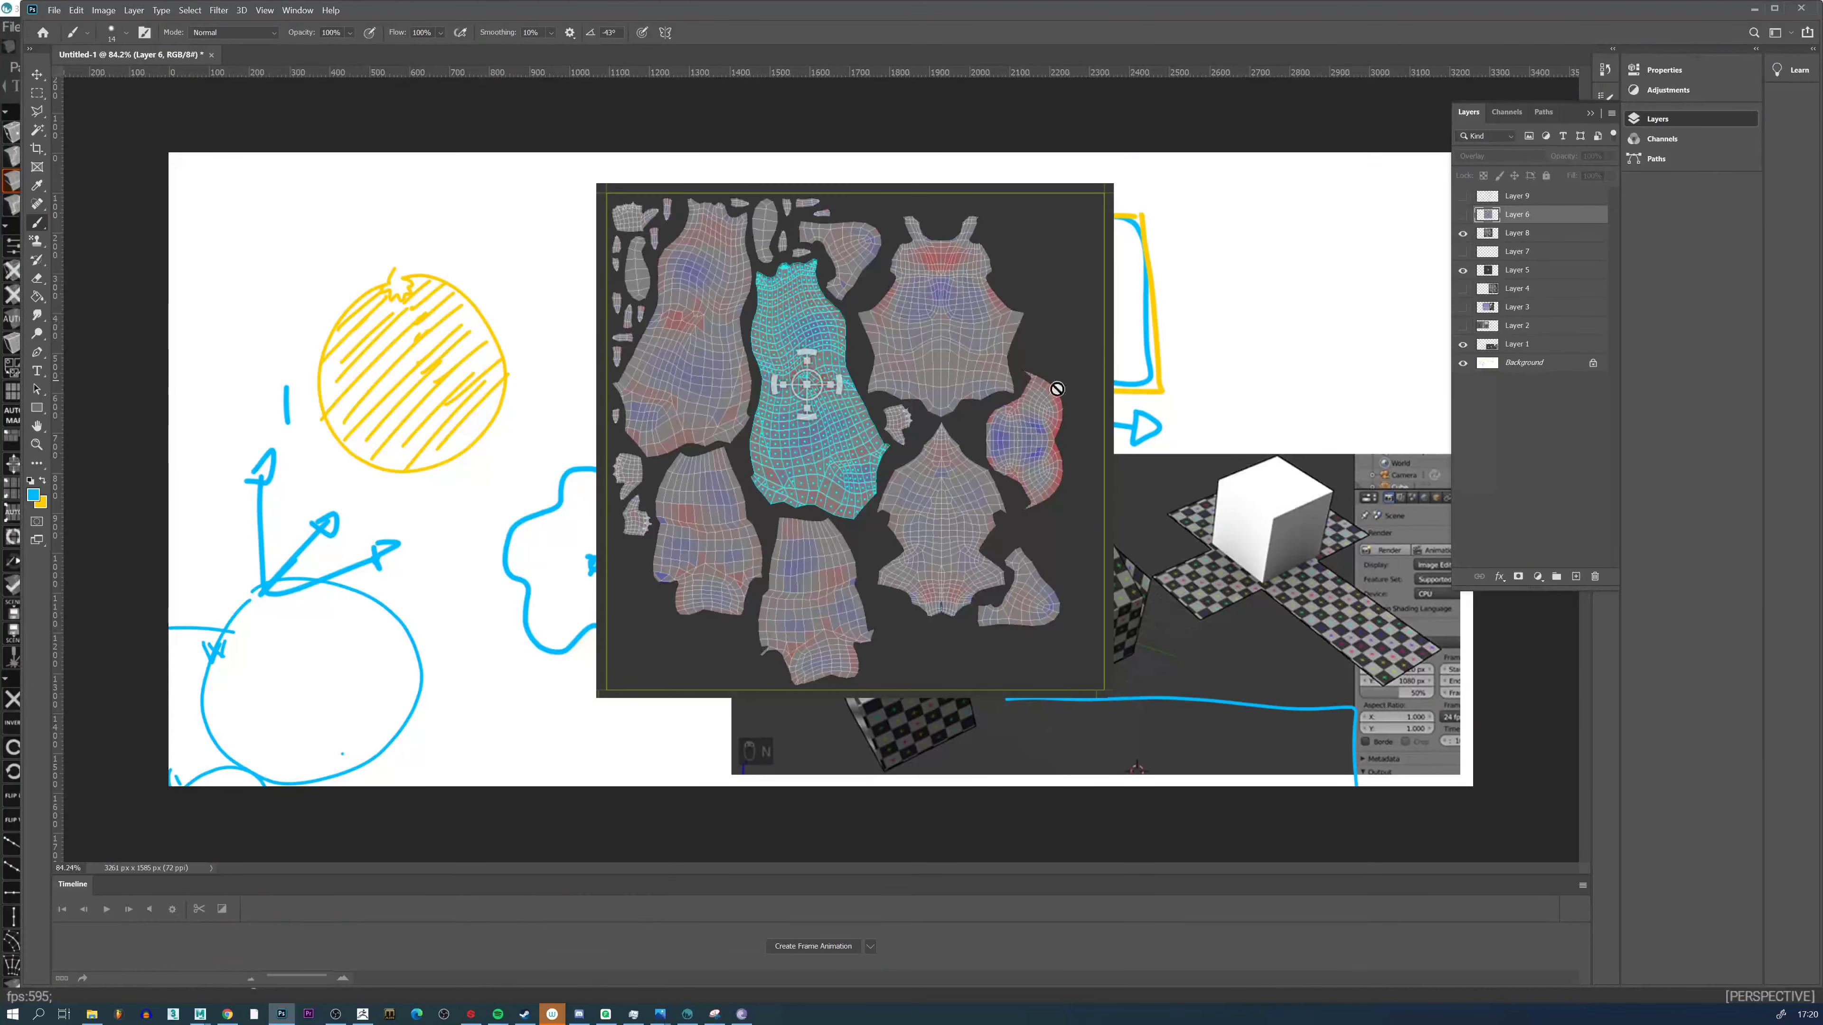
pyautogui.click(1753, 8)
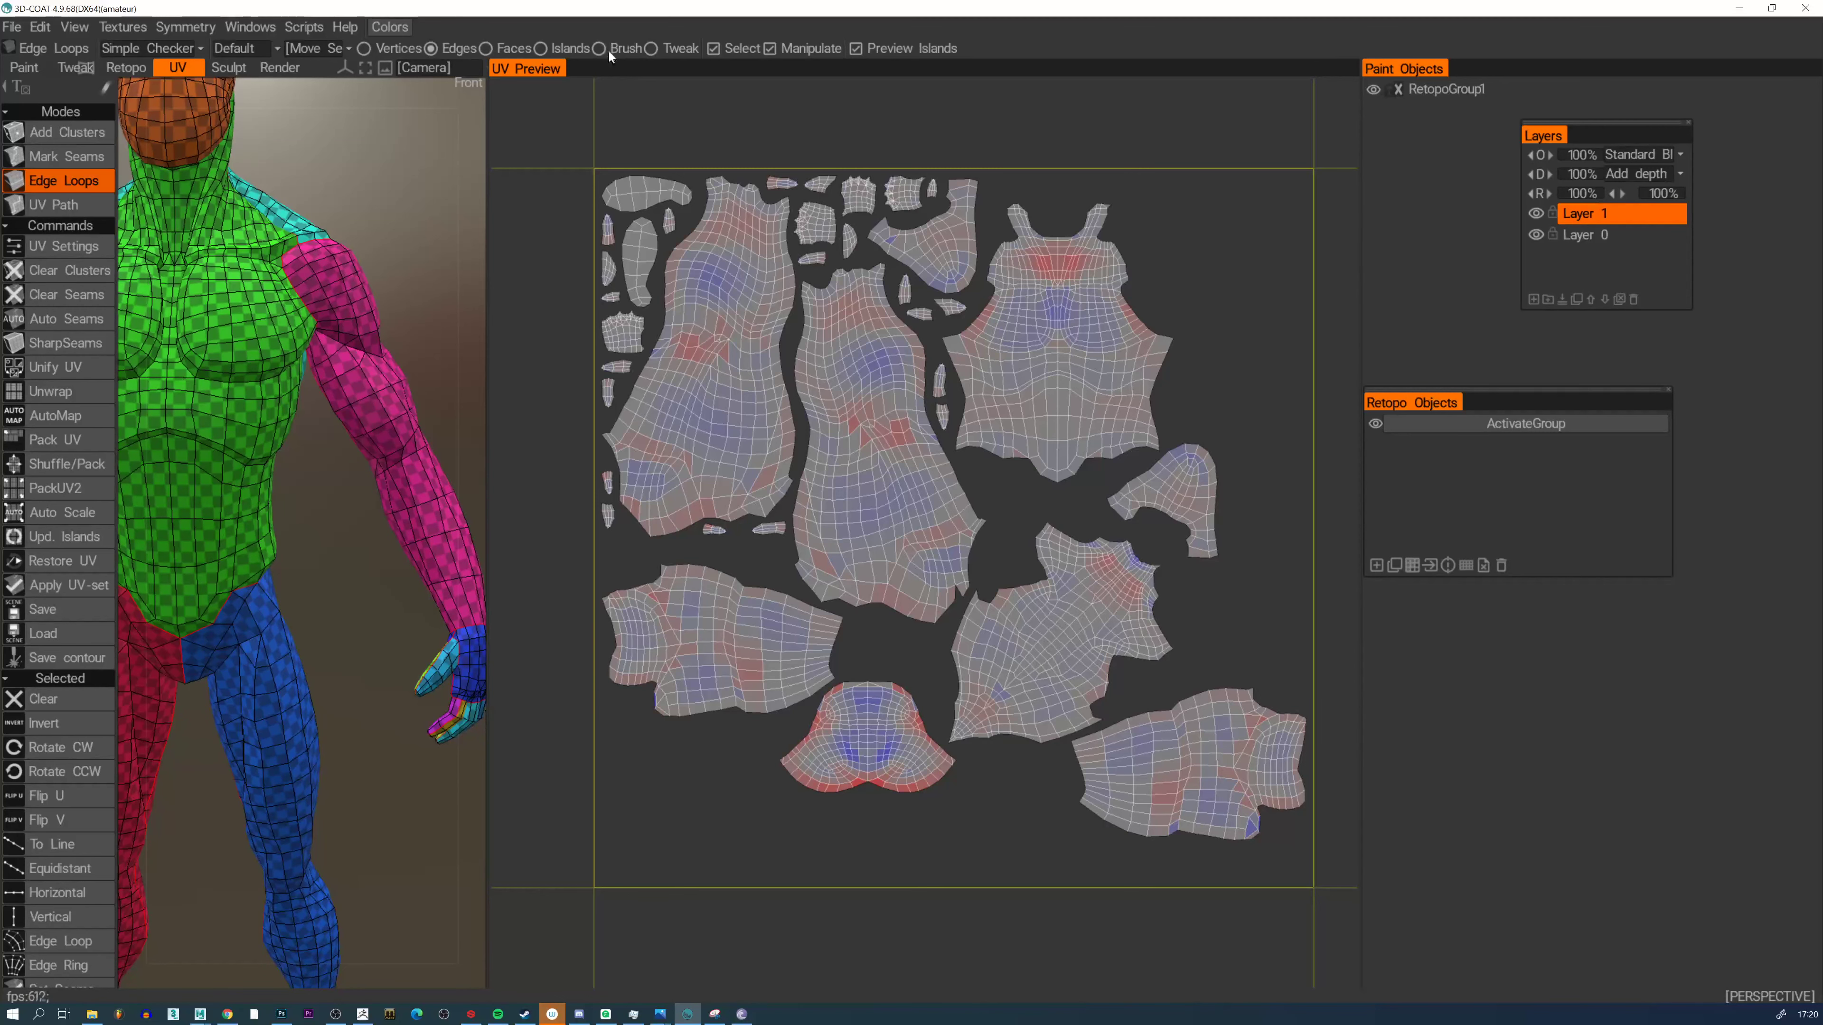
# Switch to whole-island selection, move the red leg's island onto the neighbouring leg island and return it to its gap
pyautogui.click(526, 50)
pyautogui.click(540, 49)
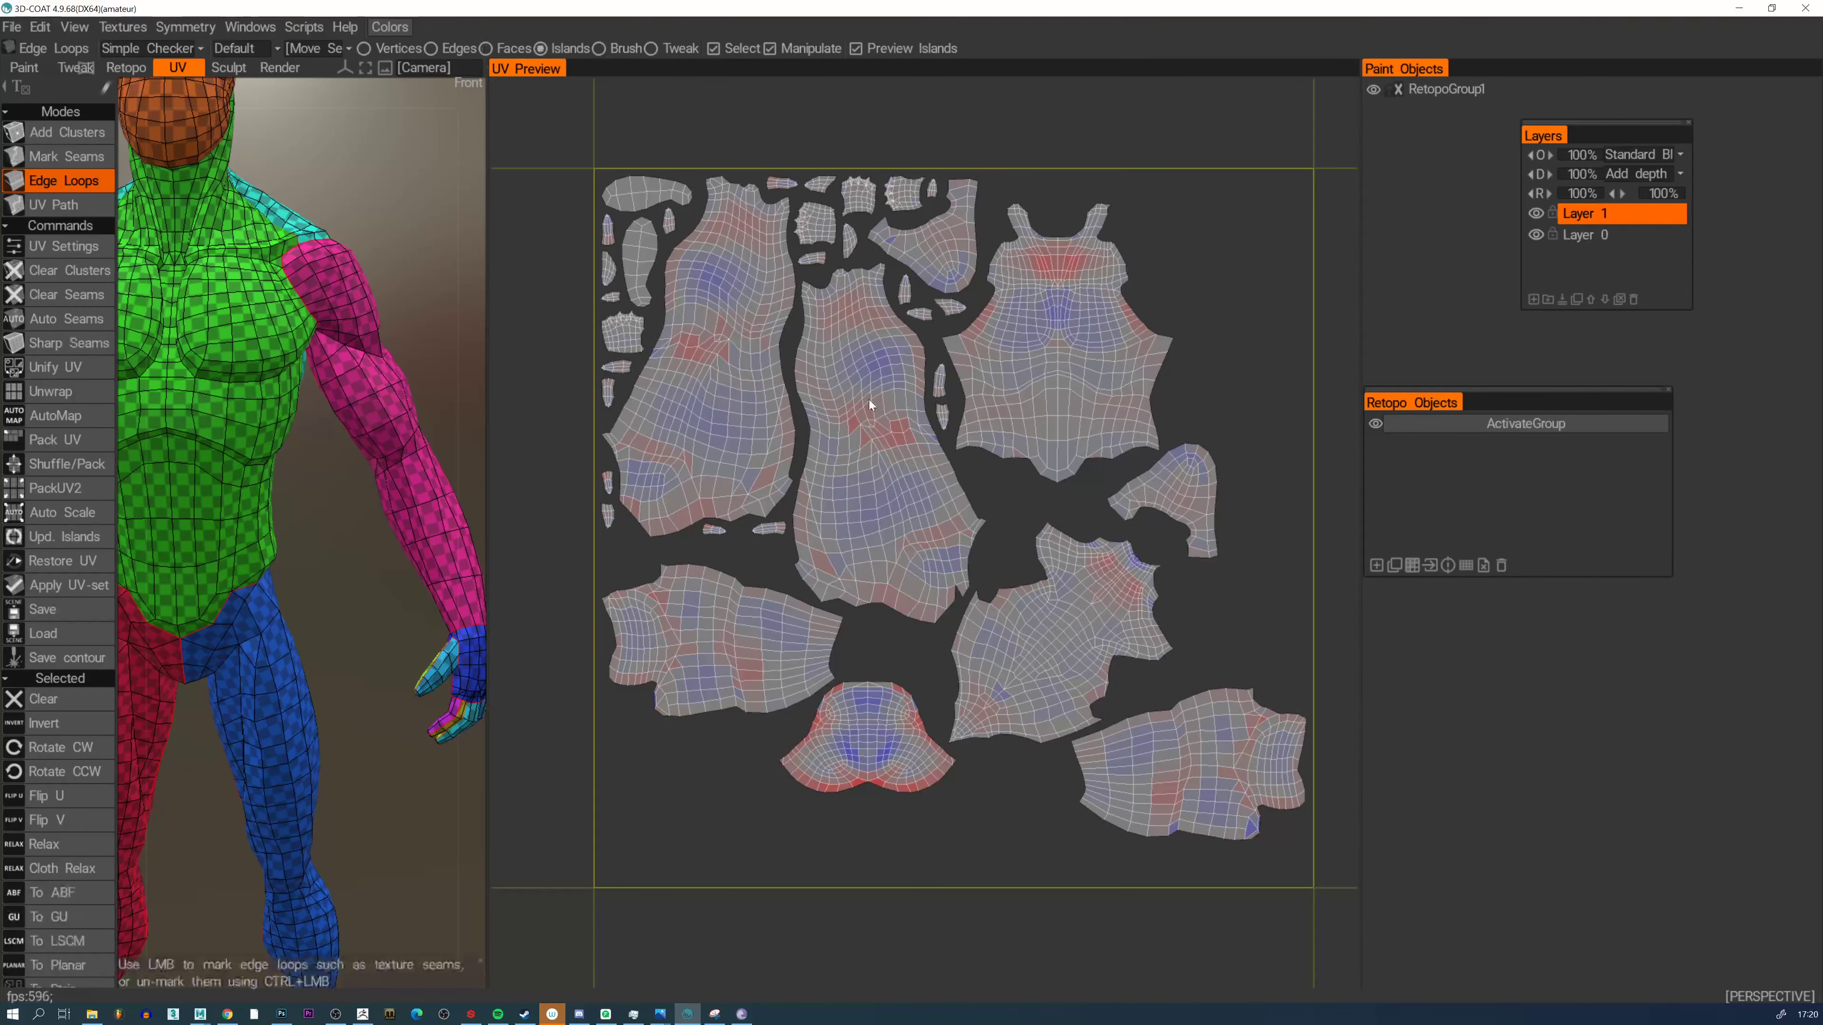
pyautogui.click(862, 431)
pyautogui.moveTo(872, 434); pyautogui.dragTo(783, 435)
pyautogui.click(781, 436)
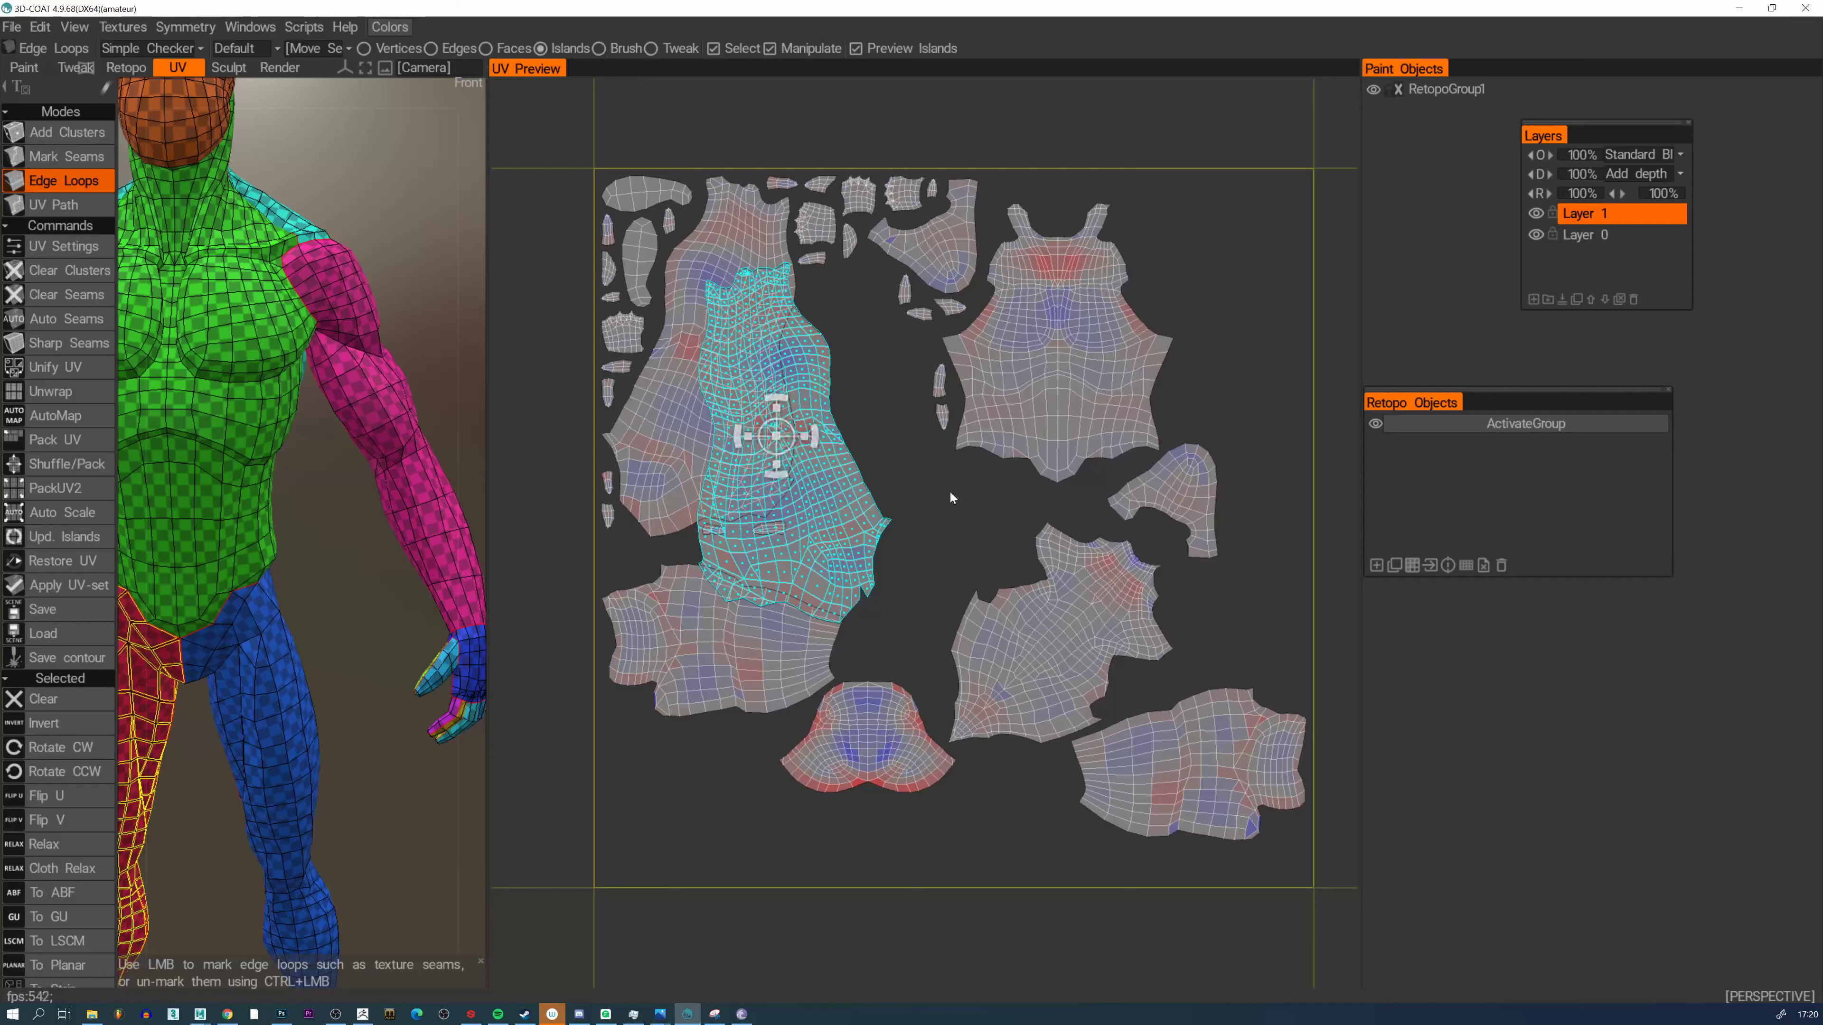
pyautogui.click(949, 251)
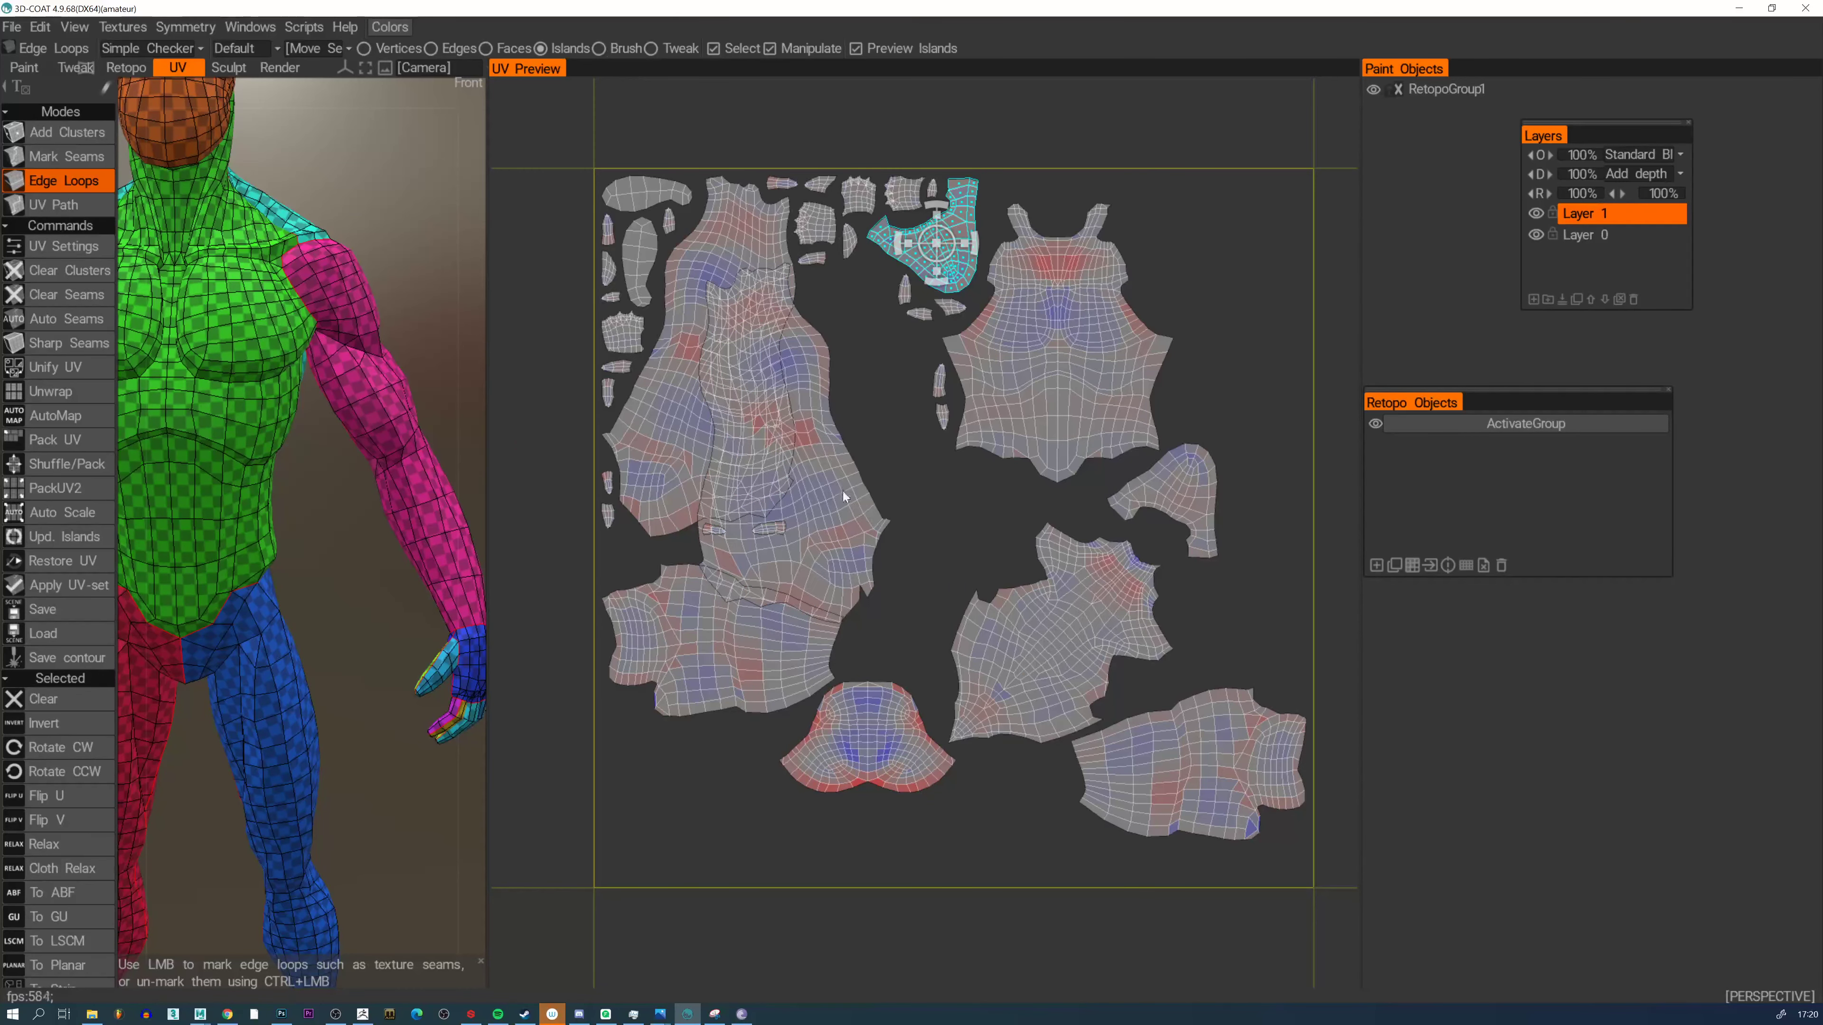
pyautogui.click(732, 423)
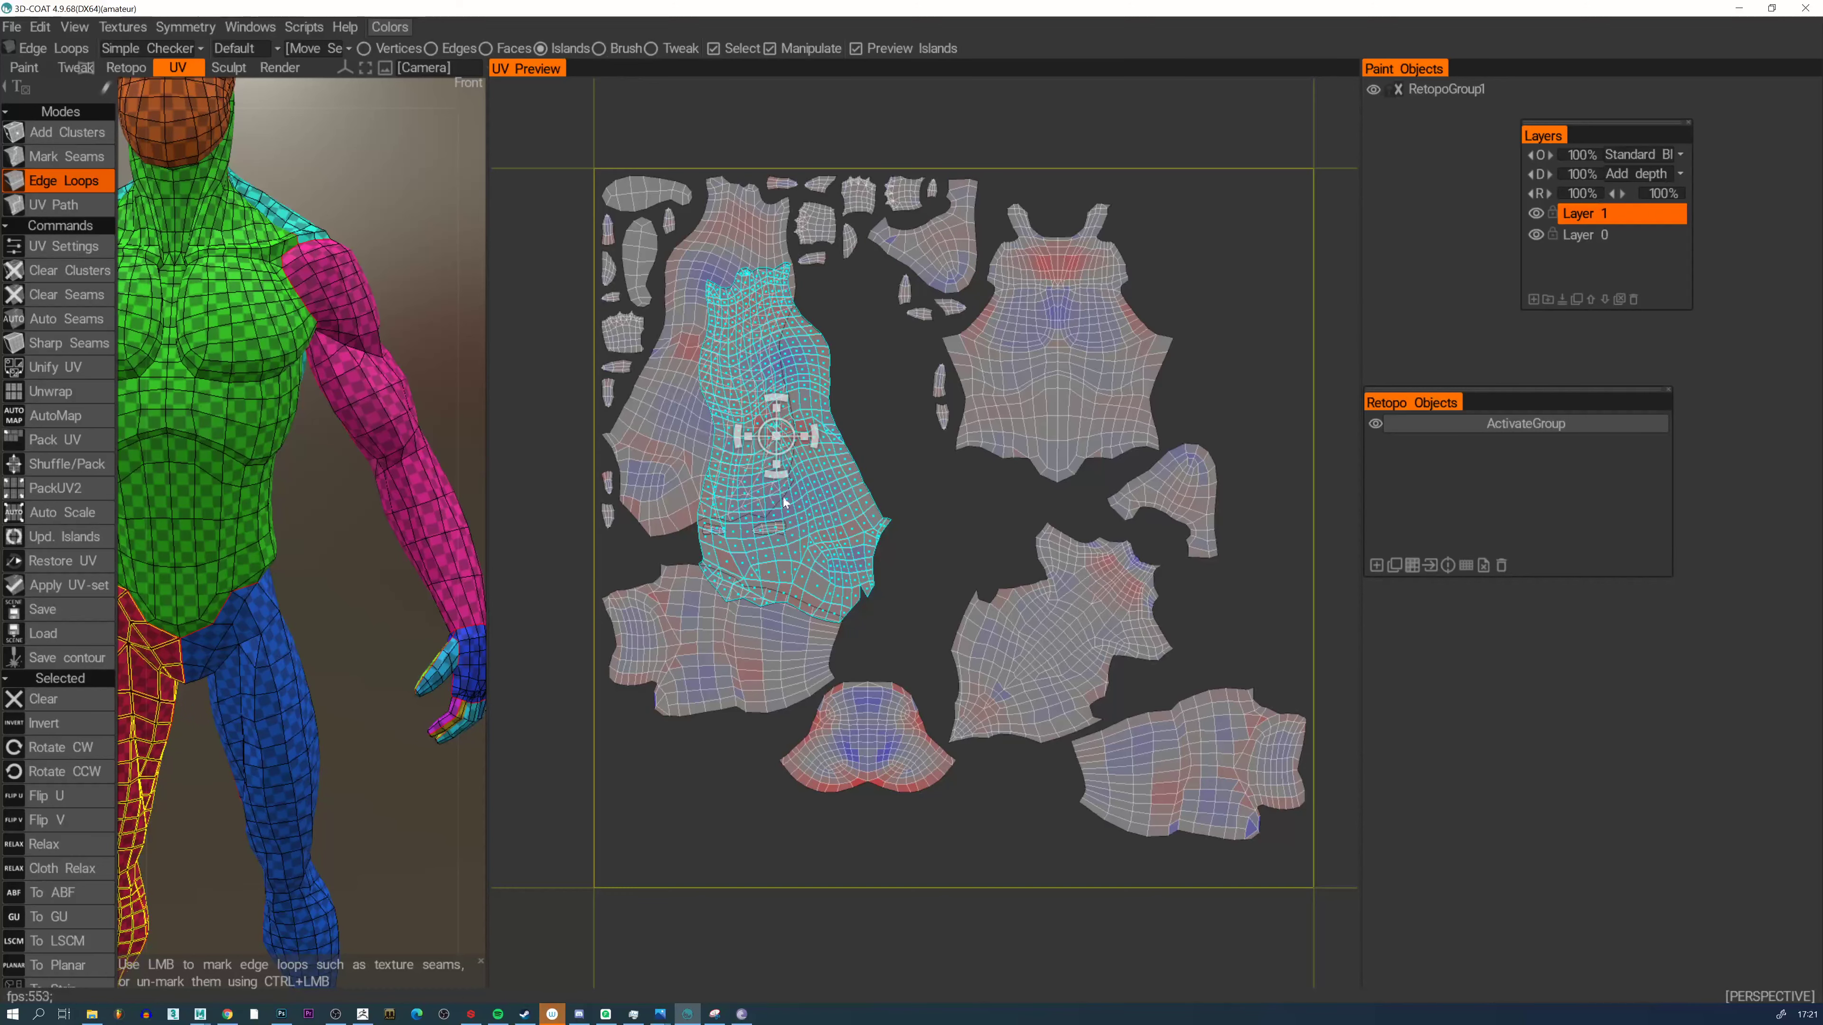
pyautogui.moveTo(791, 429); pyautogui.dragTo(876, 431)
# Nudge the front torso island slightly away from the red leg's island and reselect the leg island
pyautogui.click(1072, 340)
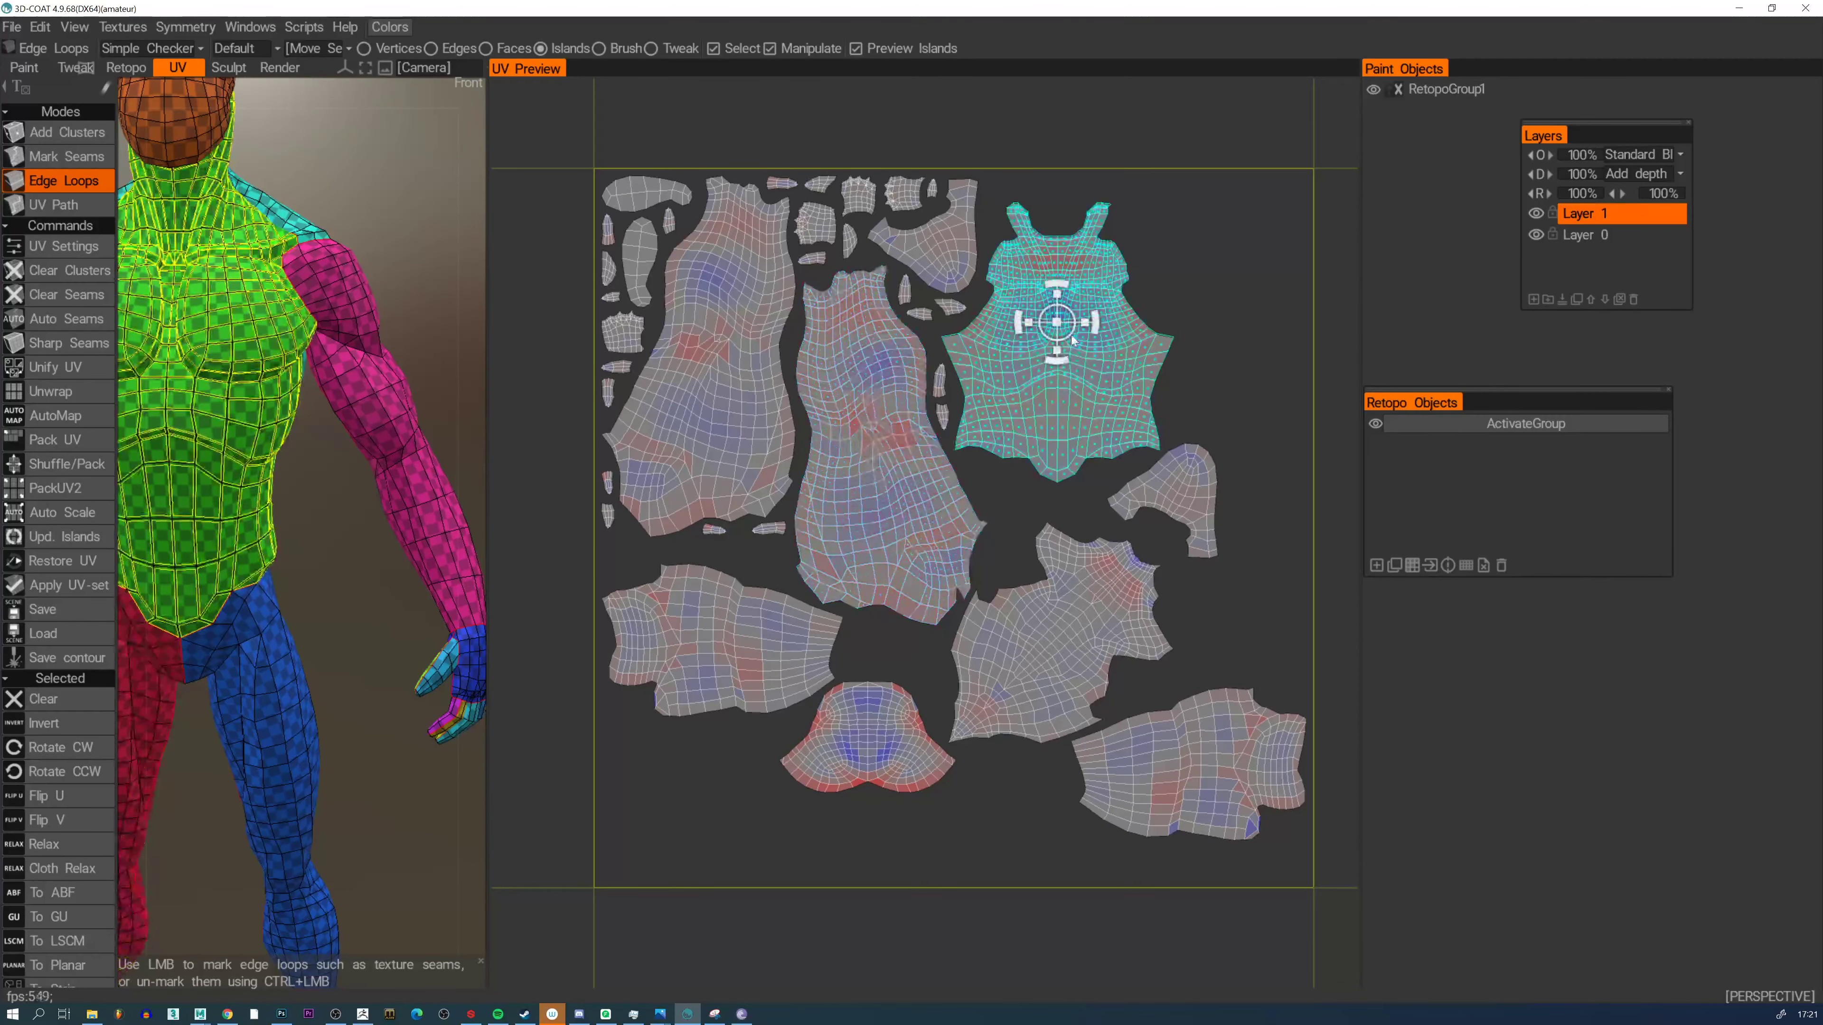
pyautogui.moveTo(1070, 316); pyautogui.dragTo(1150, 327)
pyautogui.click(866, 434)
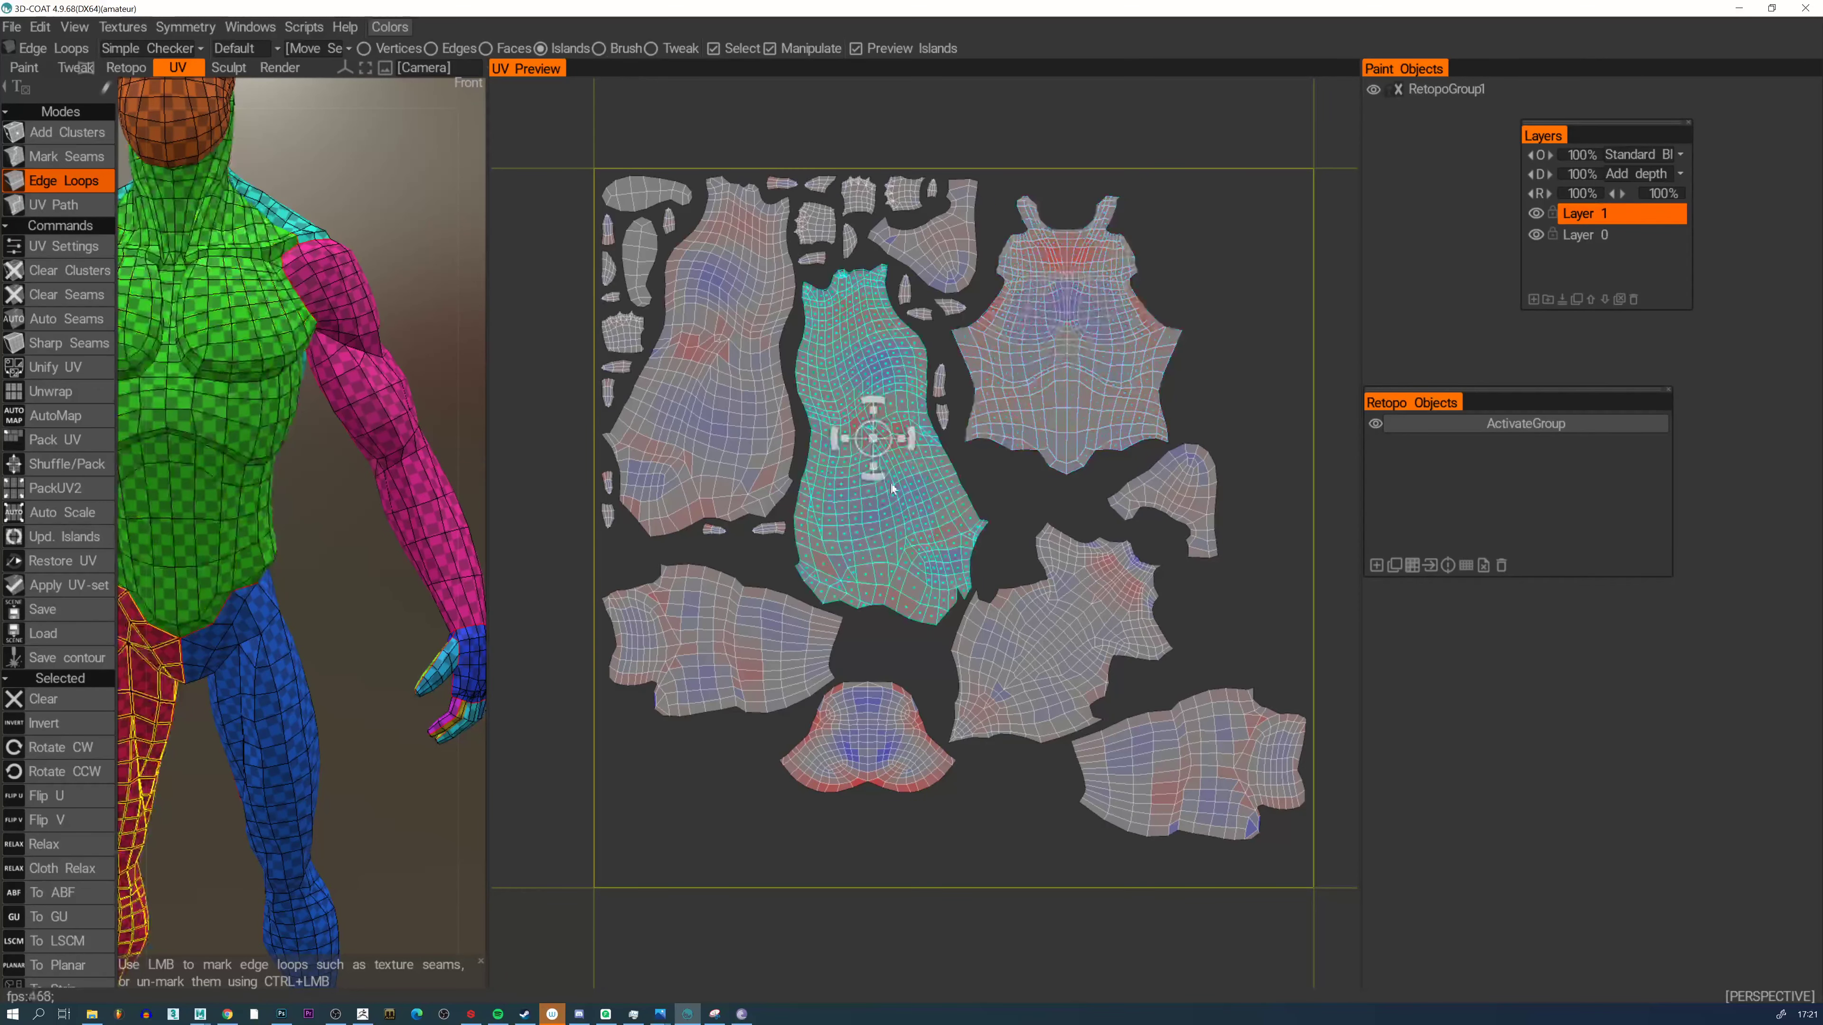
pyautogui.moveTo(866, 434)
pyautogui.mouseDown()
pyautogui.moveTo(886, 423)
pyautogui.moveTo(868, 436)
pyautogui.mouseUp()
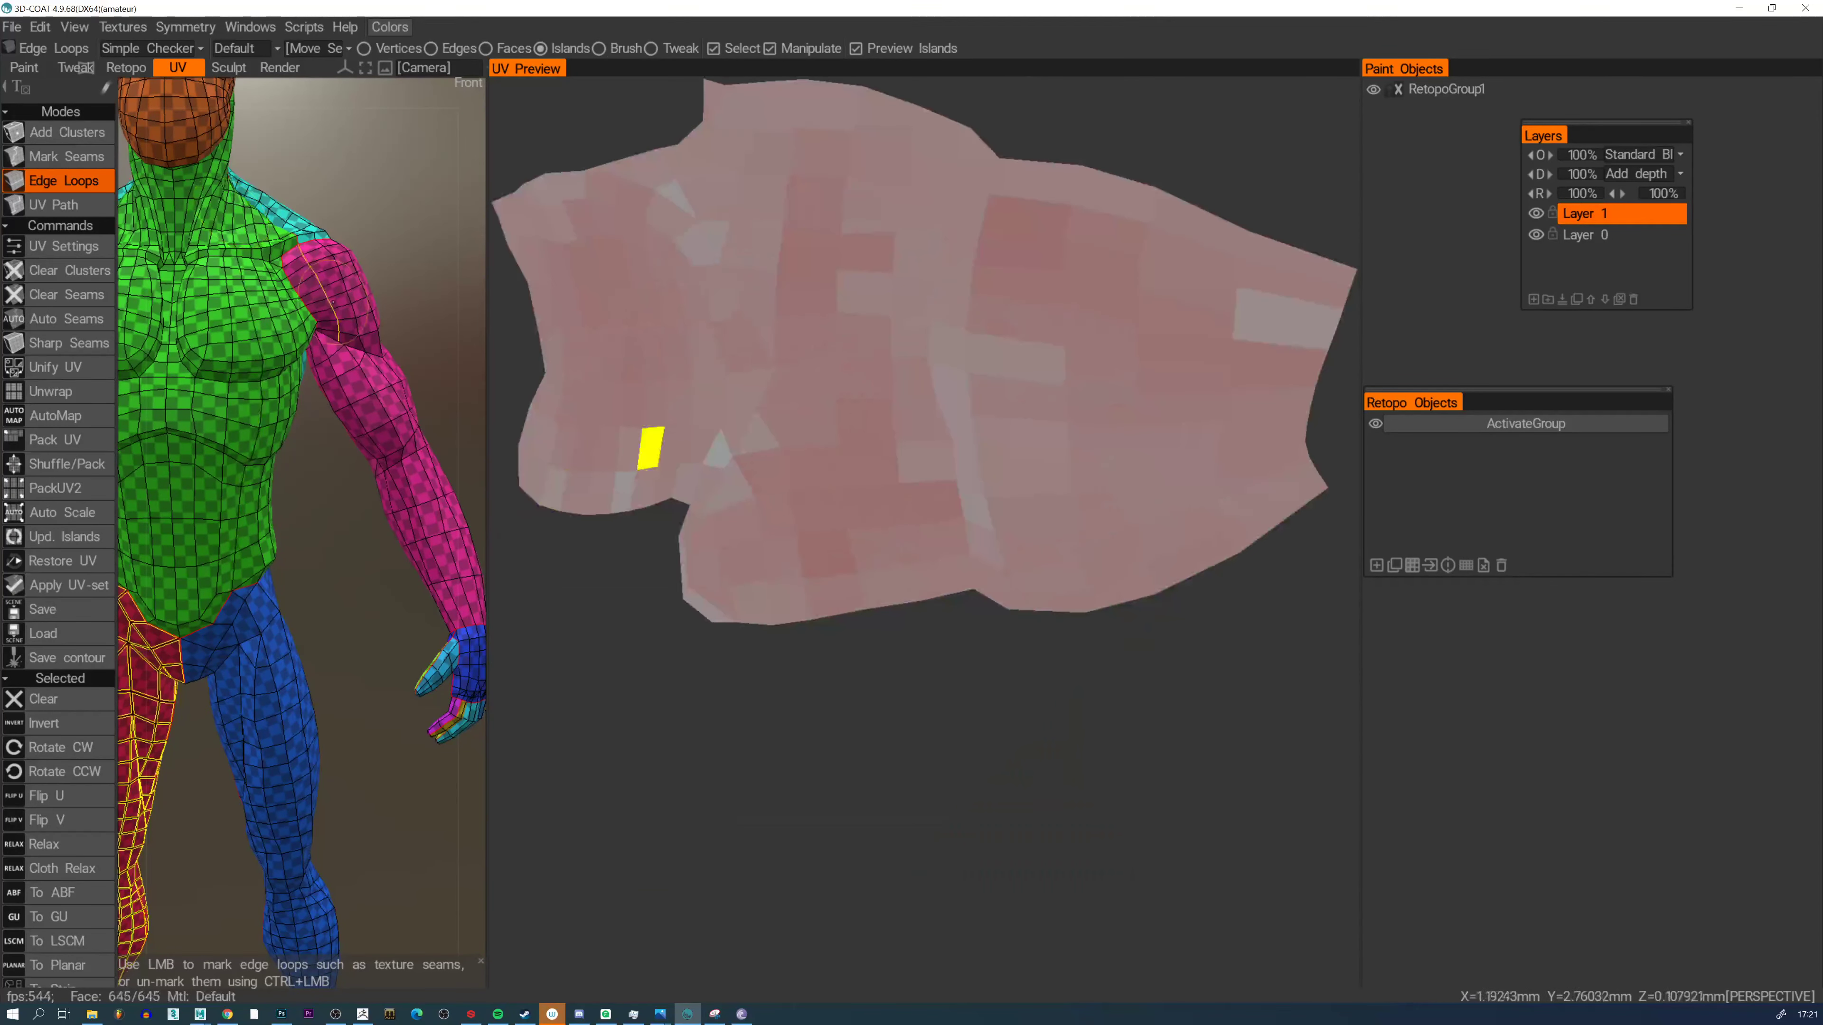
pyautogui.click(1084, 460)
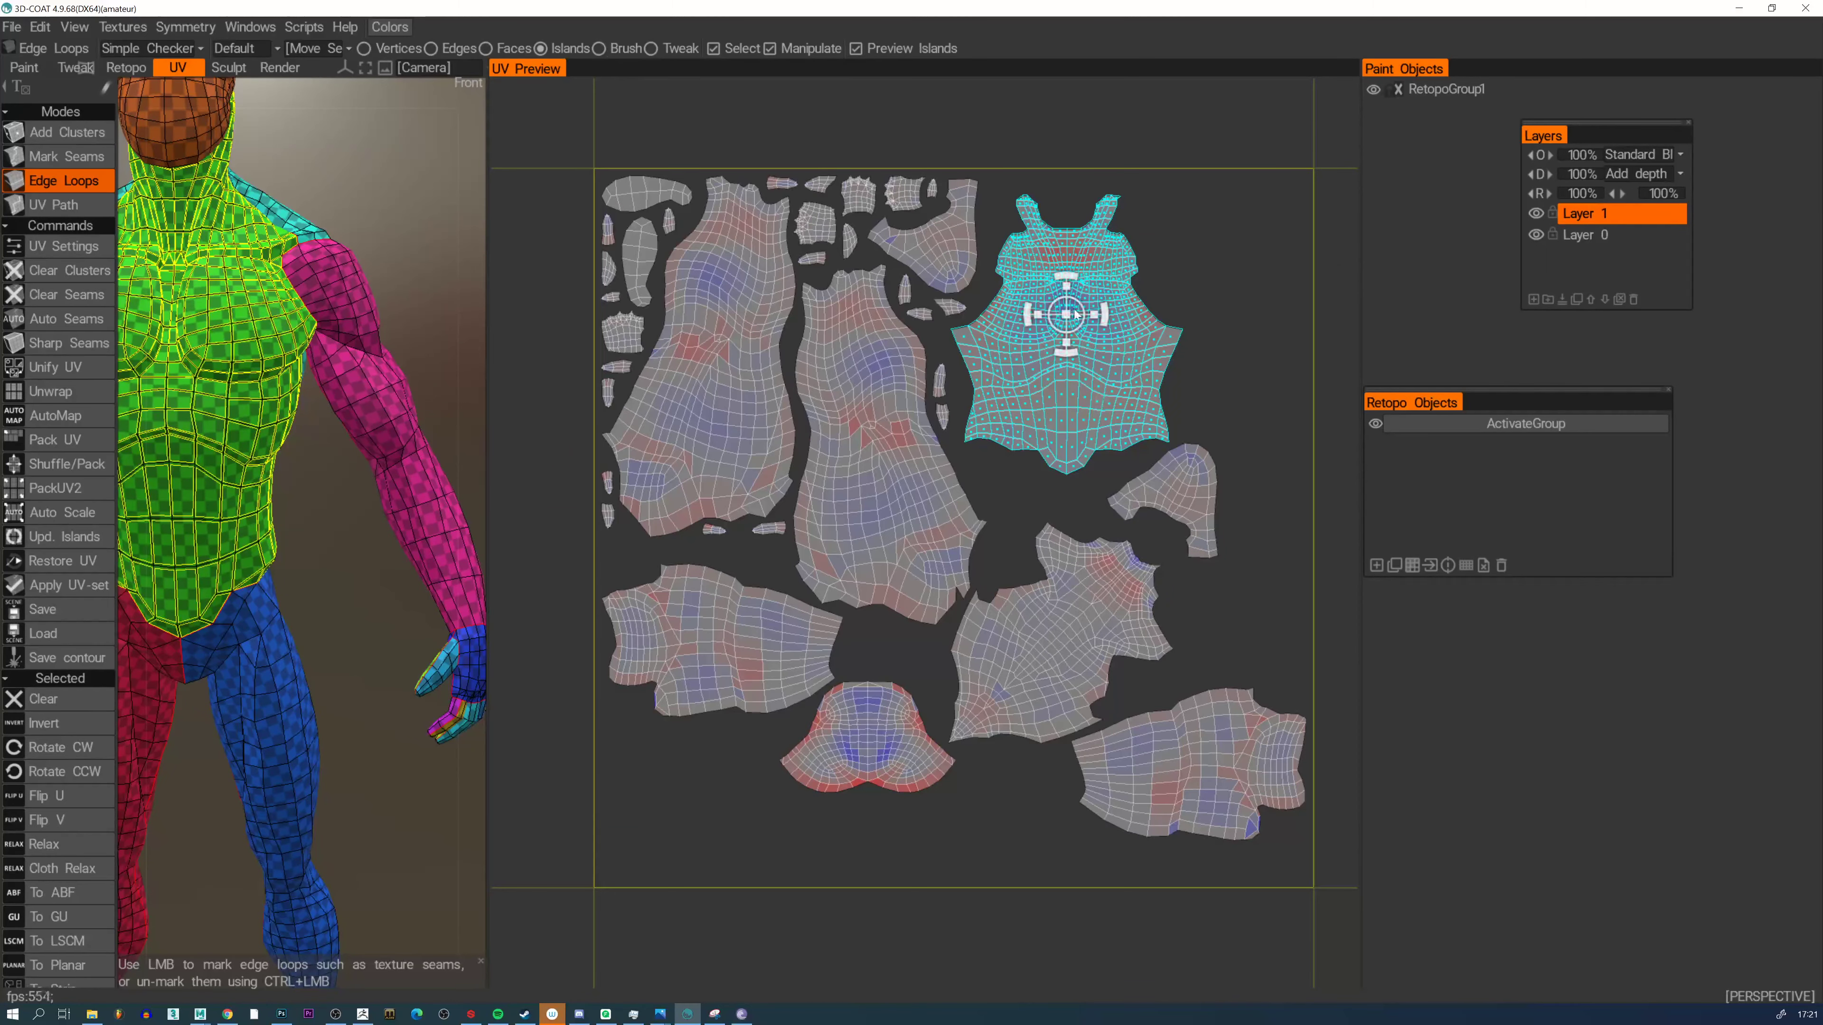
pyautogui.click(915, 377)
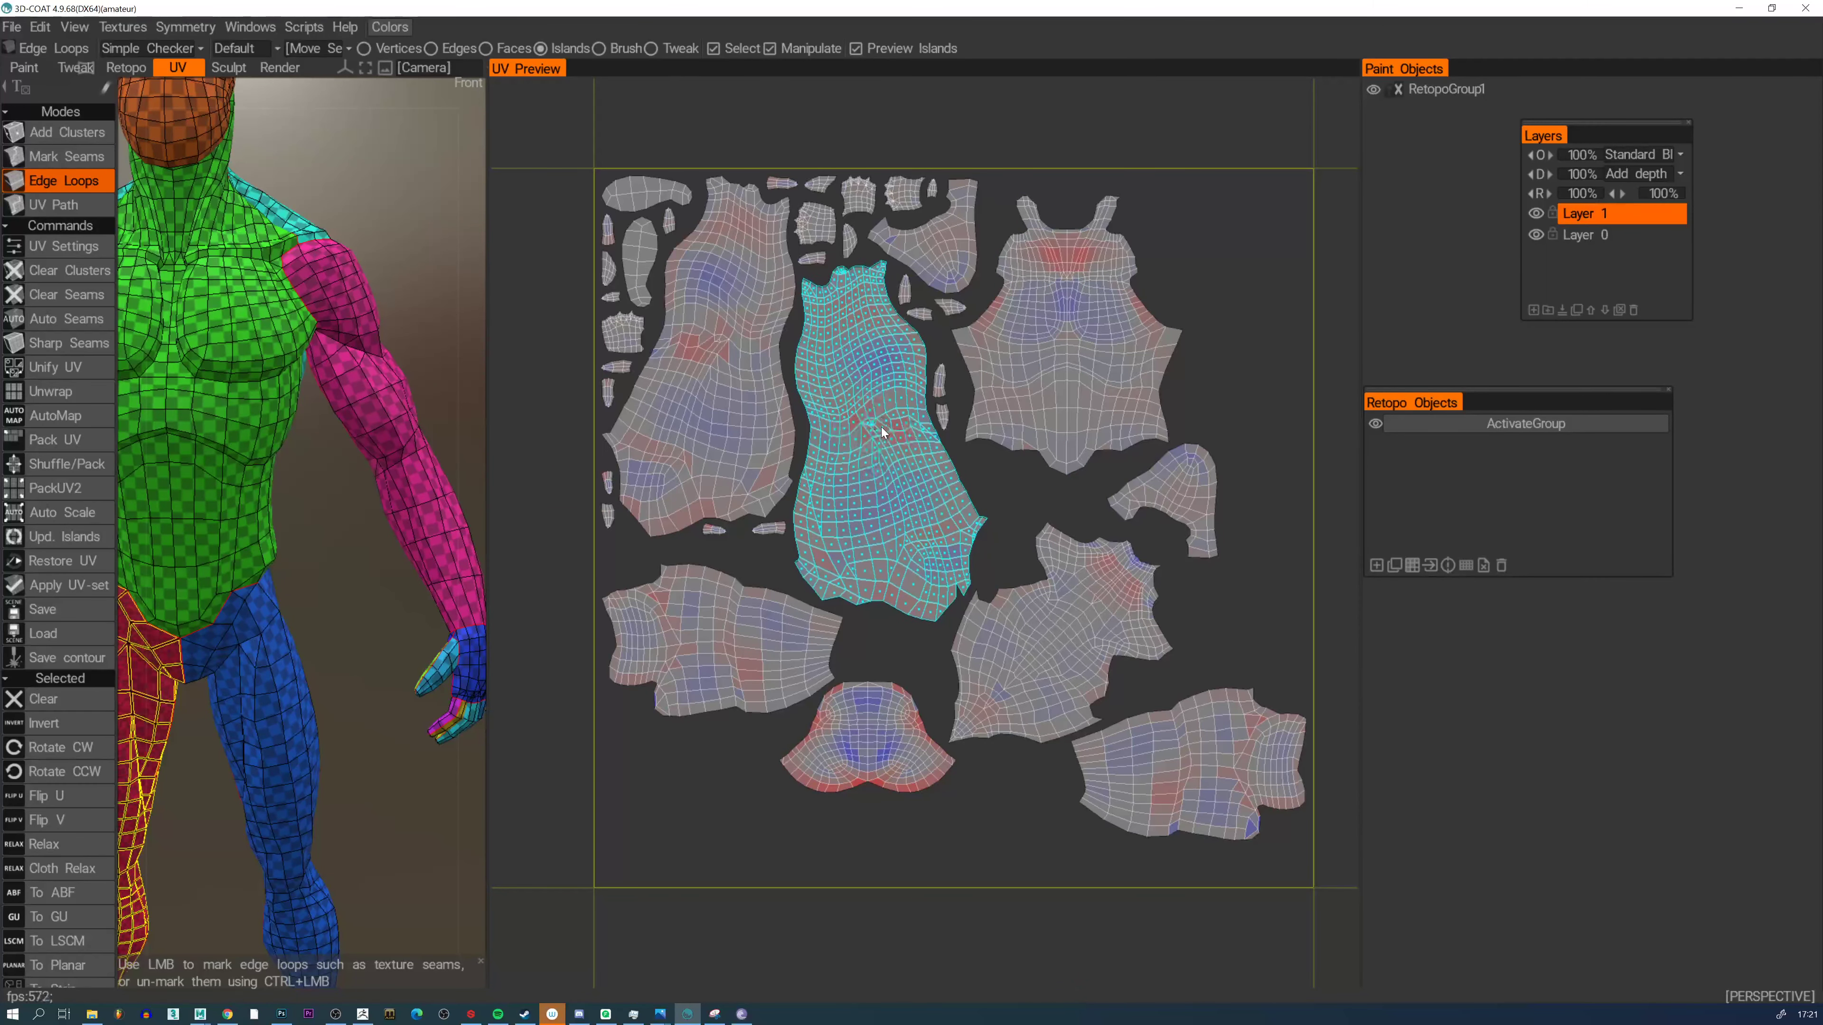
# Try moving the front torso island and a small hand island farther from the leg island, and undo both moves
pyautogui.click(1062, 317)
pyautogui.moveTo(1066, 315); pyautogui.dragTo(1137, 277)
pyautogui.click(954, 307)
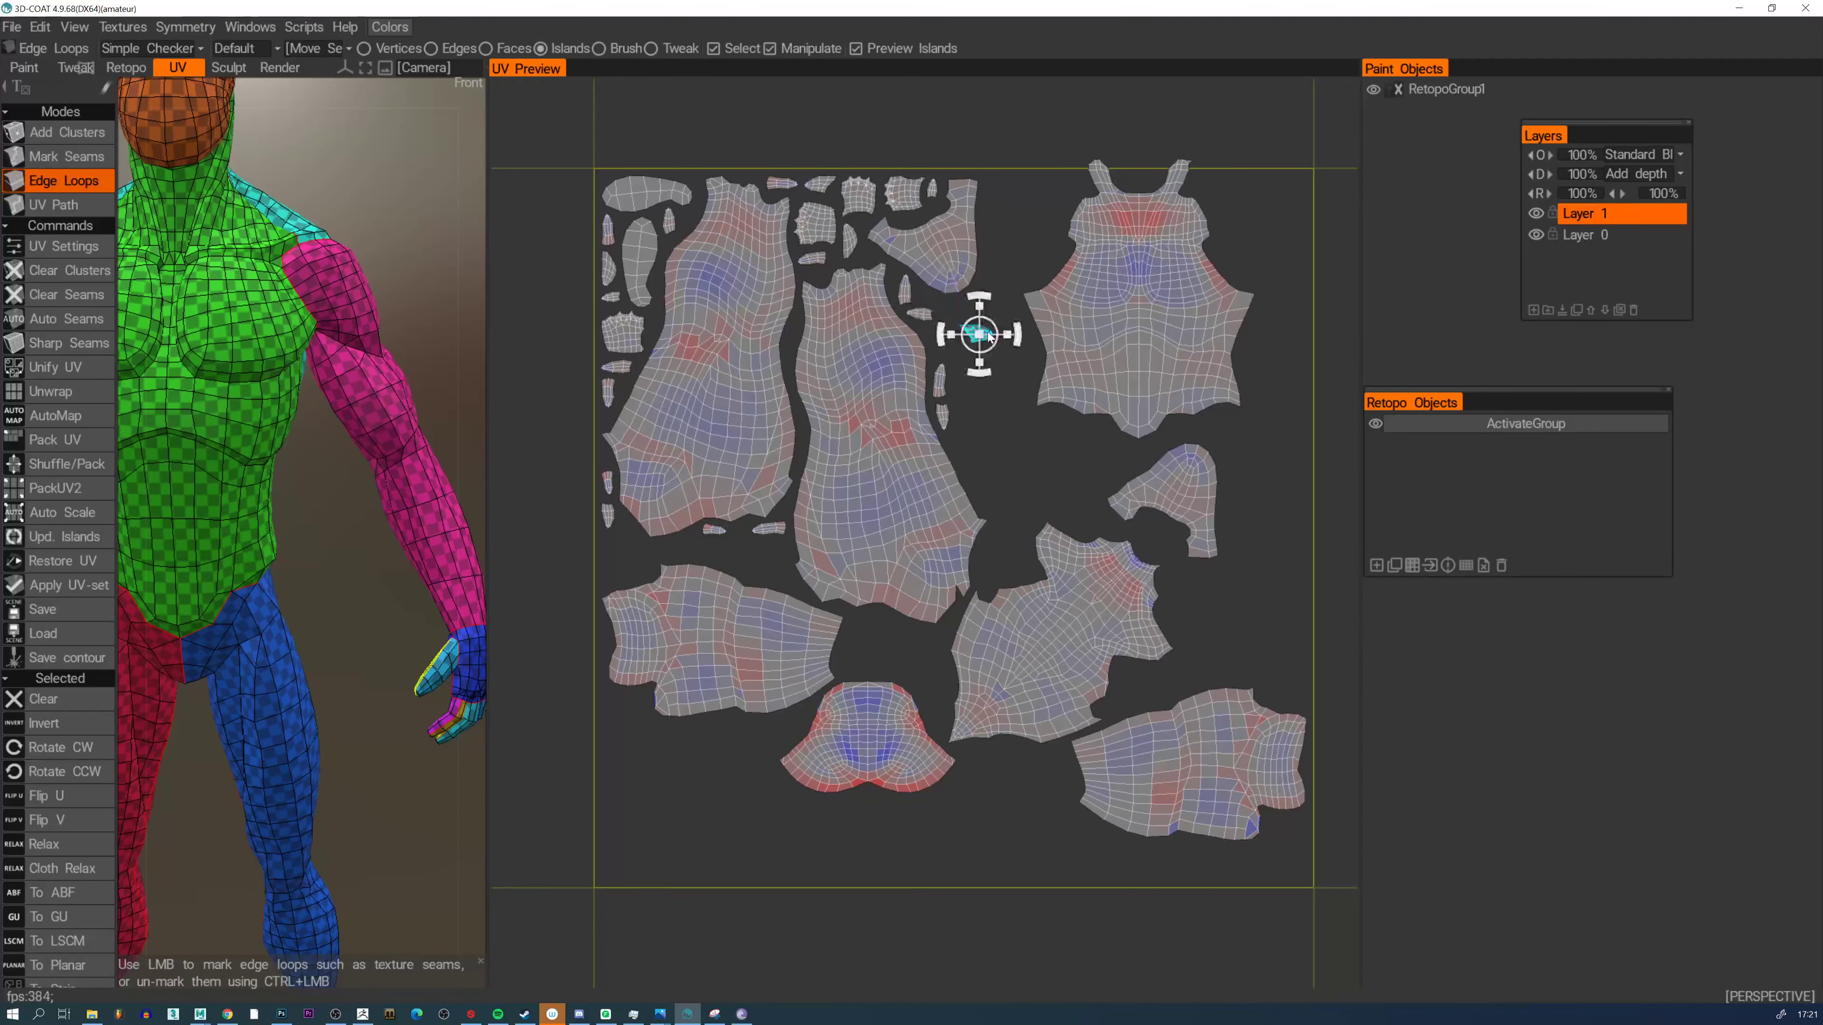
pyautogui.click(1070, 359)
pyautogui.hotkey('ctrl', 'z')
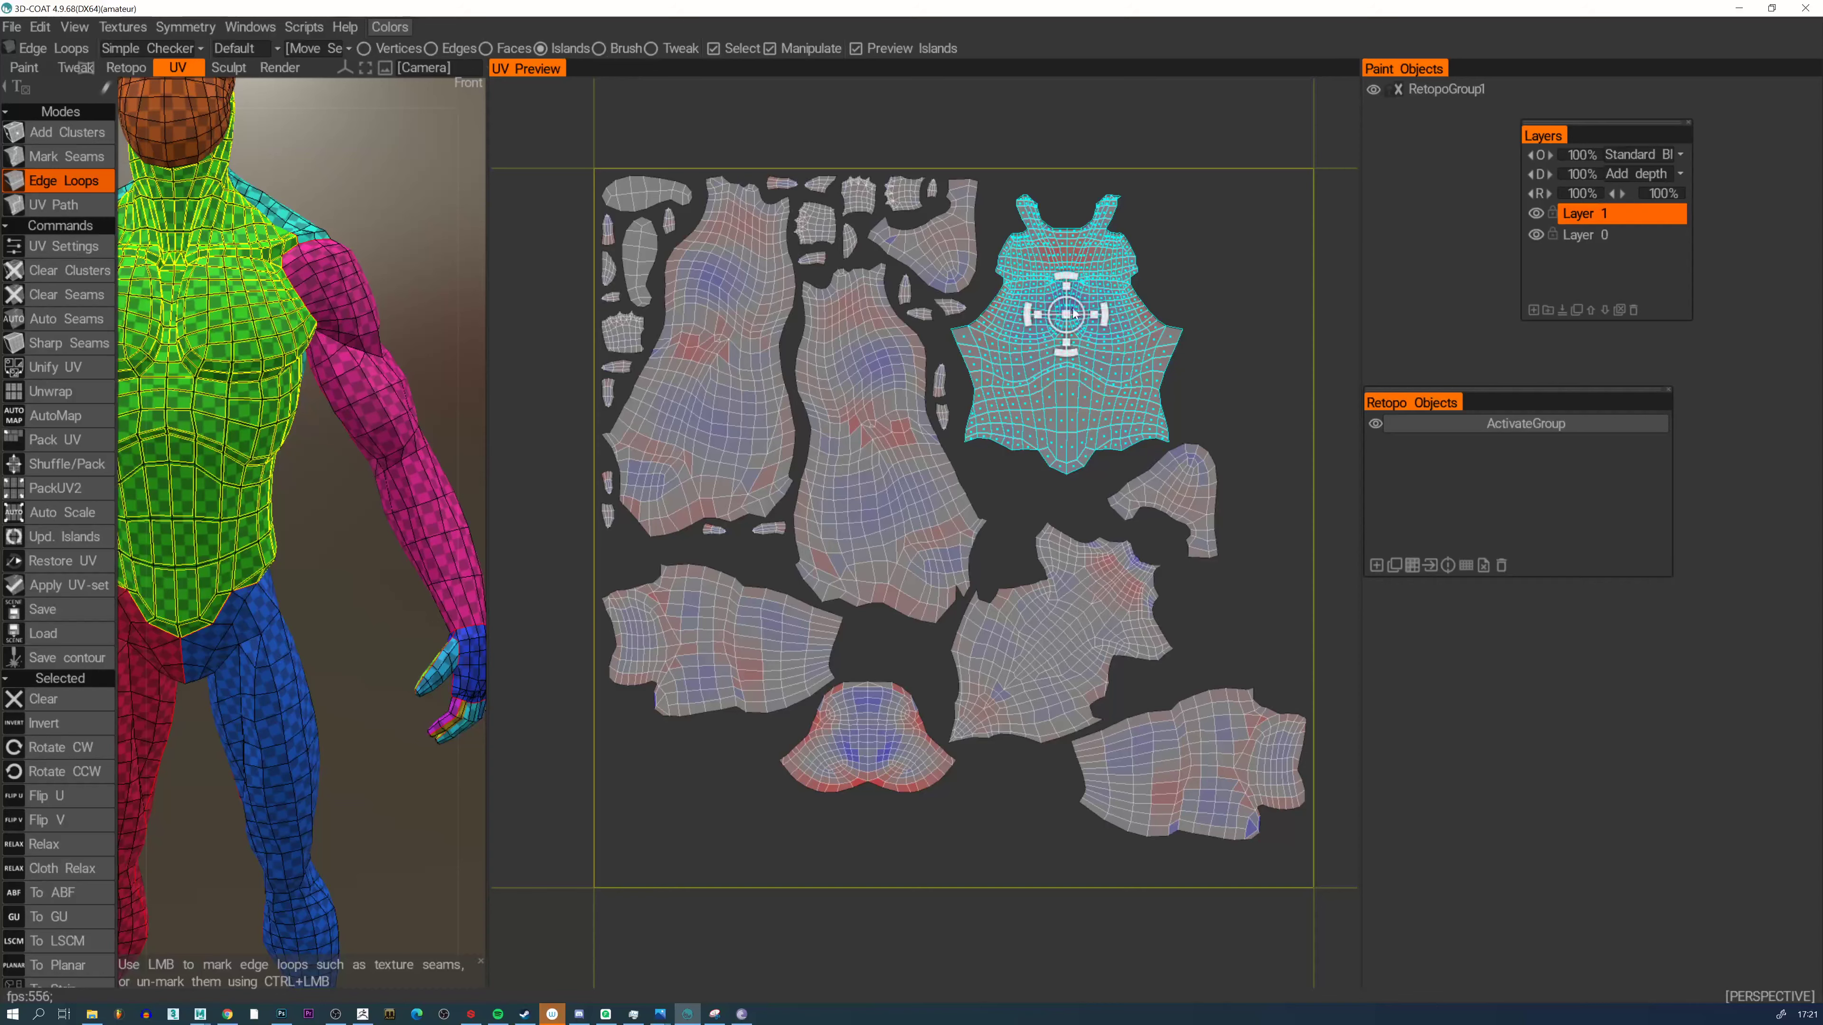
# Try moving the front torso island over the neighbouring leg island and undo the move
pyautogui.moveTo(1166, 355); pyautogui.dragTo(1049, 416)
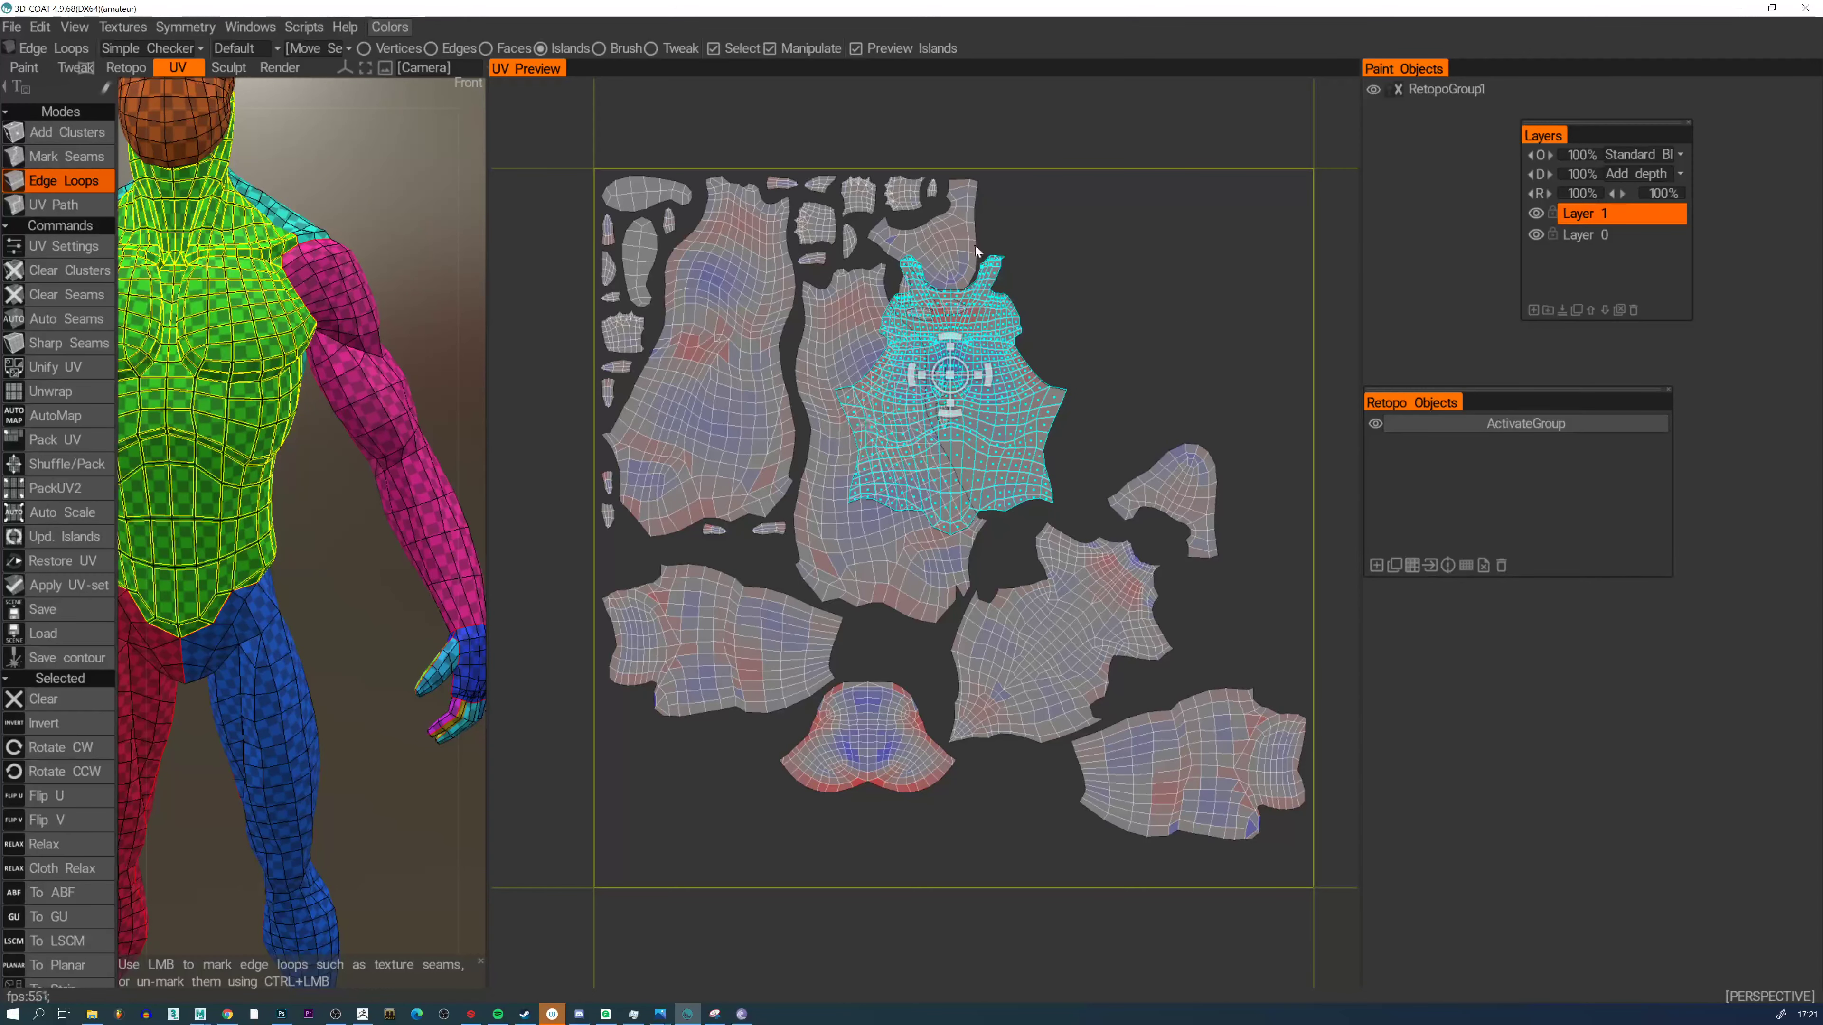
pyautogui.hotkey('ctrl', 'z')
# Select all the UV islands, including the two small ones between the leg and front torso islands
pyautogui.moveTo(619, 198)
pyautogui.keyDown('shift'); pyautogui.mouseDown()
pyautogui.moveTo(1158, 218)
pyautogui.moveTo(651, 282)
pyautogui.moveTo(618, 327)
pyautogui.moveTo(610, 459)
pyautogui.moveTo(725, 631)
pyautogui.moveTo(899, 694)
pyautogui.moveTo(1185, 682)
pyautogui.moveTo(1179, 508)
pyautogui.moveTo(906, 289)
pyautogui.moveTo(925, 230)
pyautogui.moveTo(825, 253)
pyautogui.moveTo(812, 227)
pyautogui.mouseUp(); pyautogui.keyUp('shift')
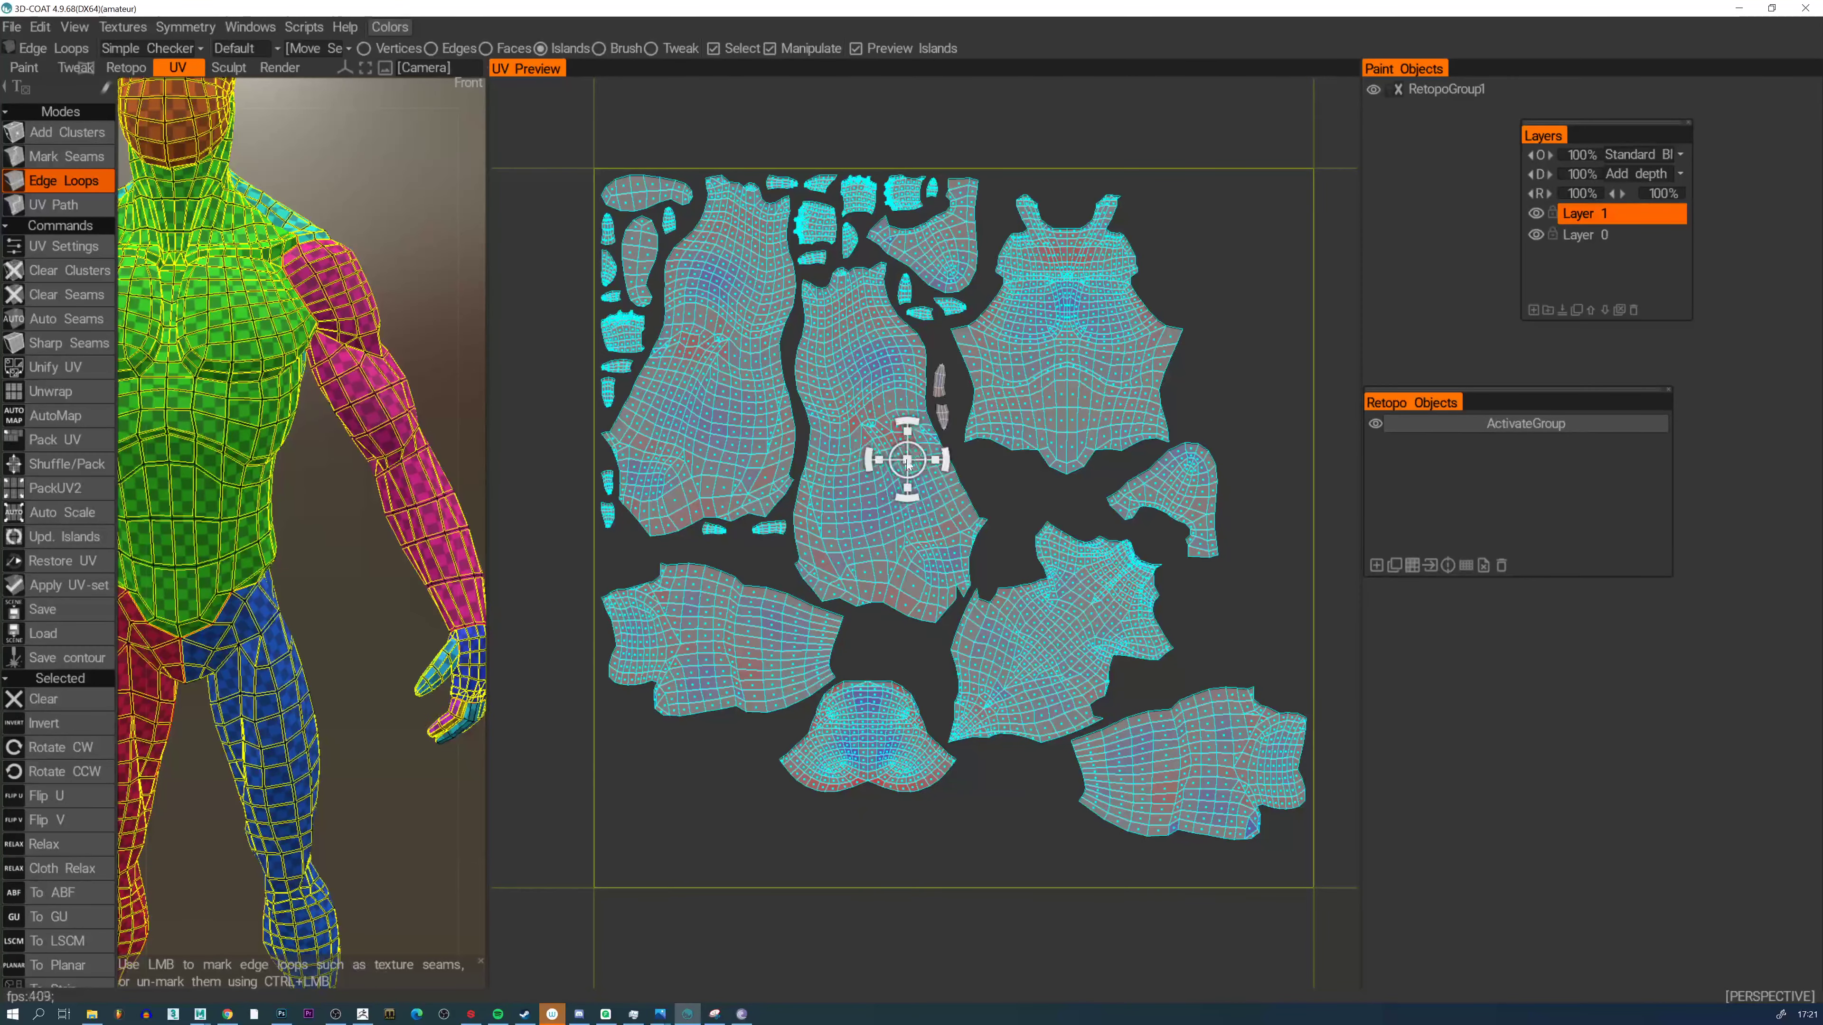
pyautogui.moveTo(908, 463); pyautogui.dragTo(845, 457)
pyautogui.hotkey('ctrl', 'z')
pyautogui.moveTo(943, 384); pyautogui.dragTo(943, 419)
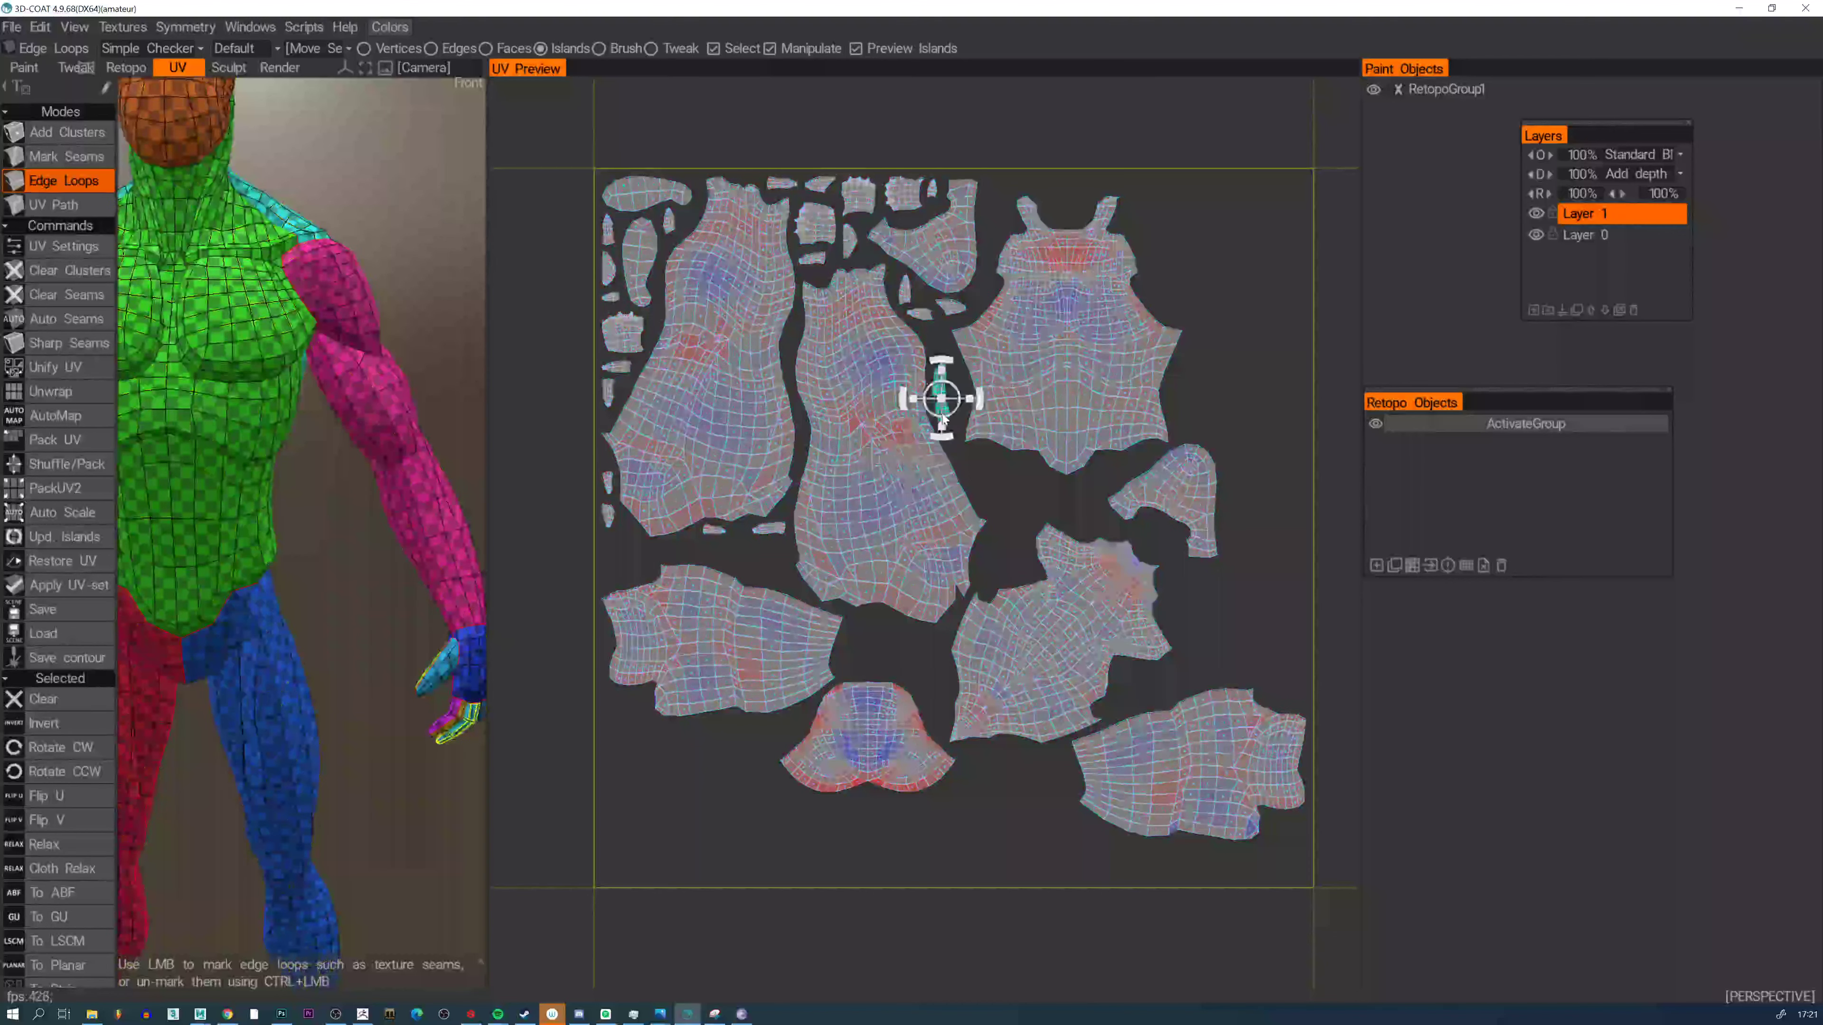
pyautogui.hotkey('ctrl', 'z')
pyautogui.keyDown('shift'); pyautogui.click(940, 395); pyautogui.keyUp('shift')
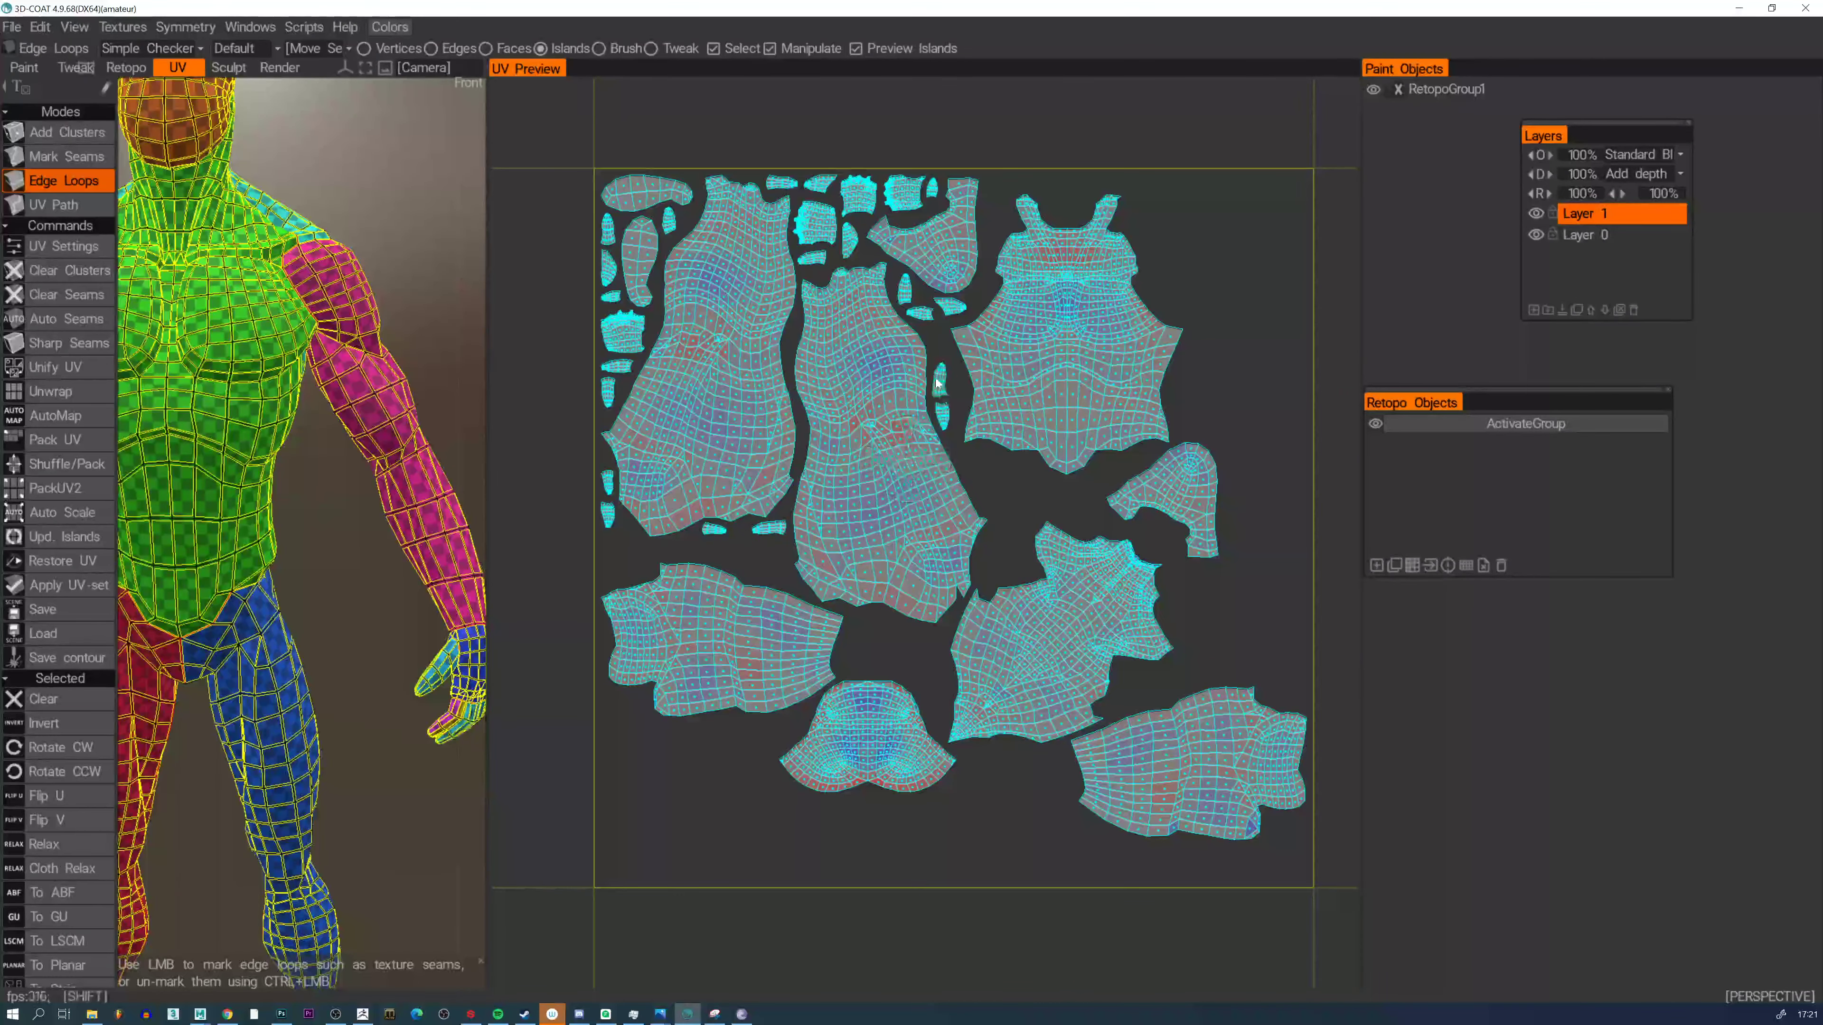
# Shrink all the selected islands to a tiny cluster, and auto-scale and repack them to fill the UV square
pyautogui.moveTo(898, 459); pyautogui.dragTo(740, 462)
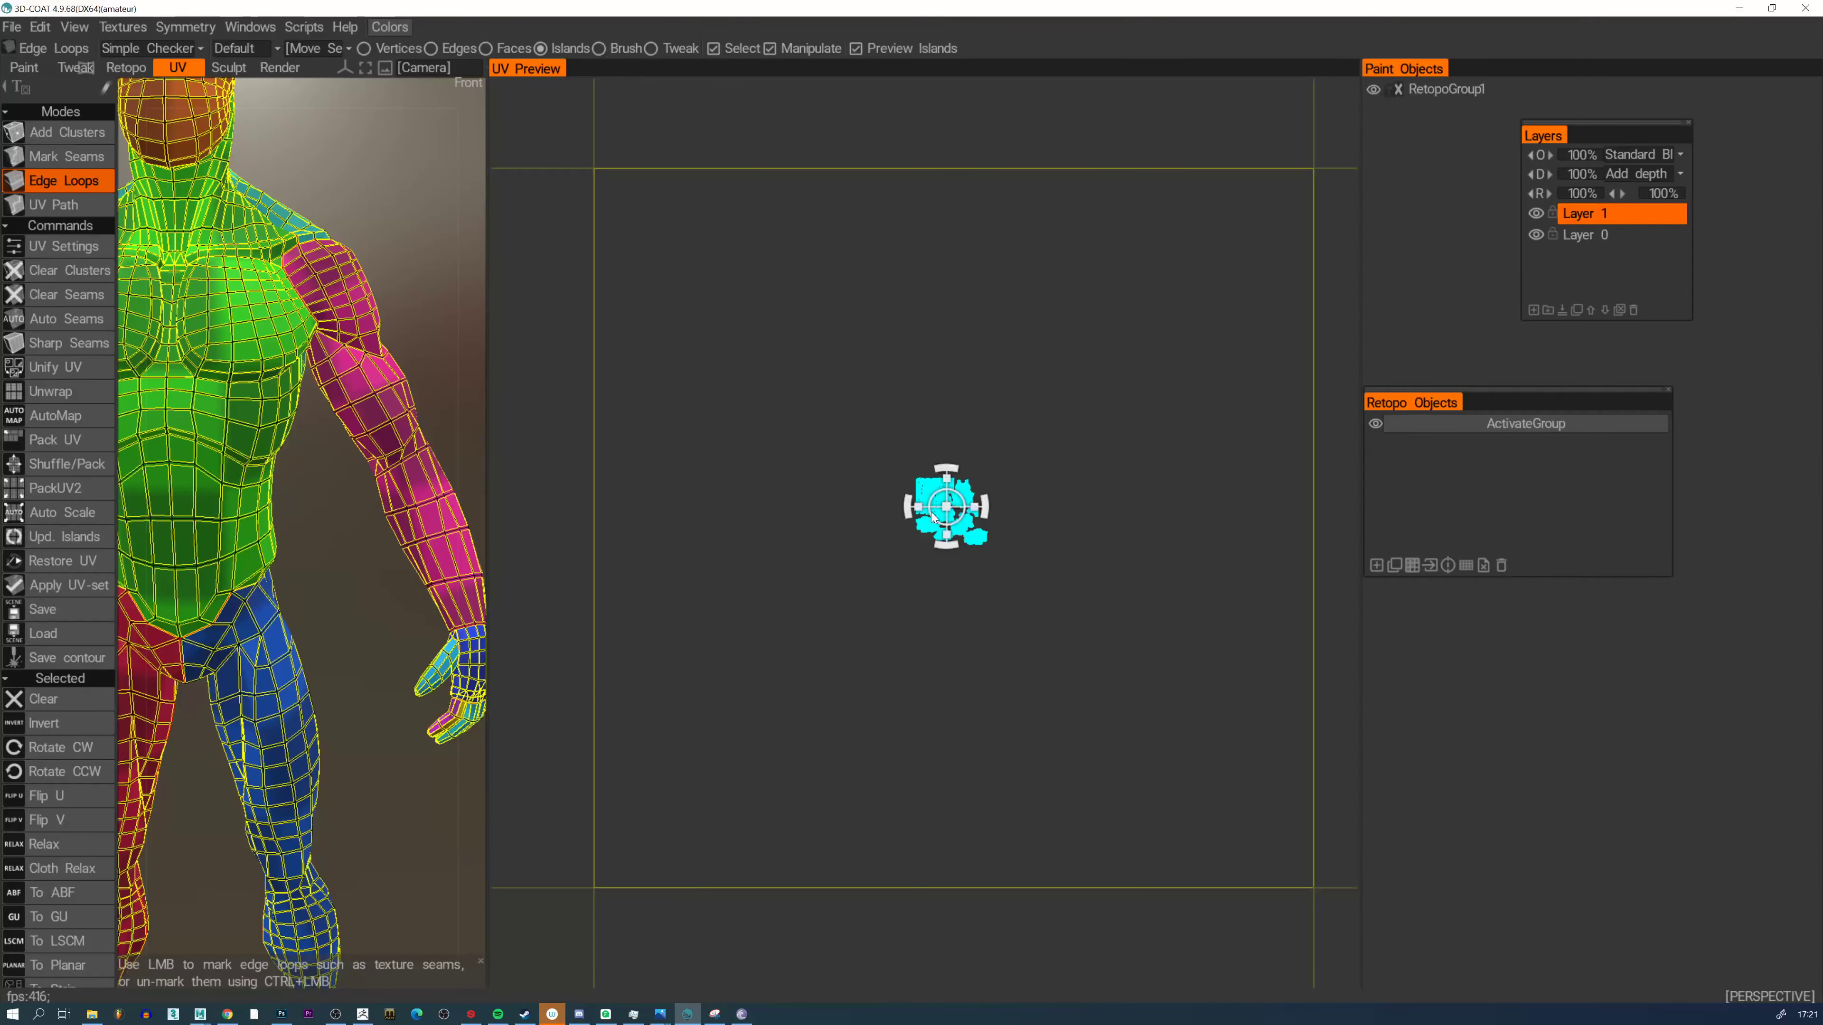
pyautogui.press('ctrl')
pyautogui.click(58, 514)
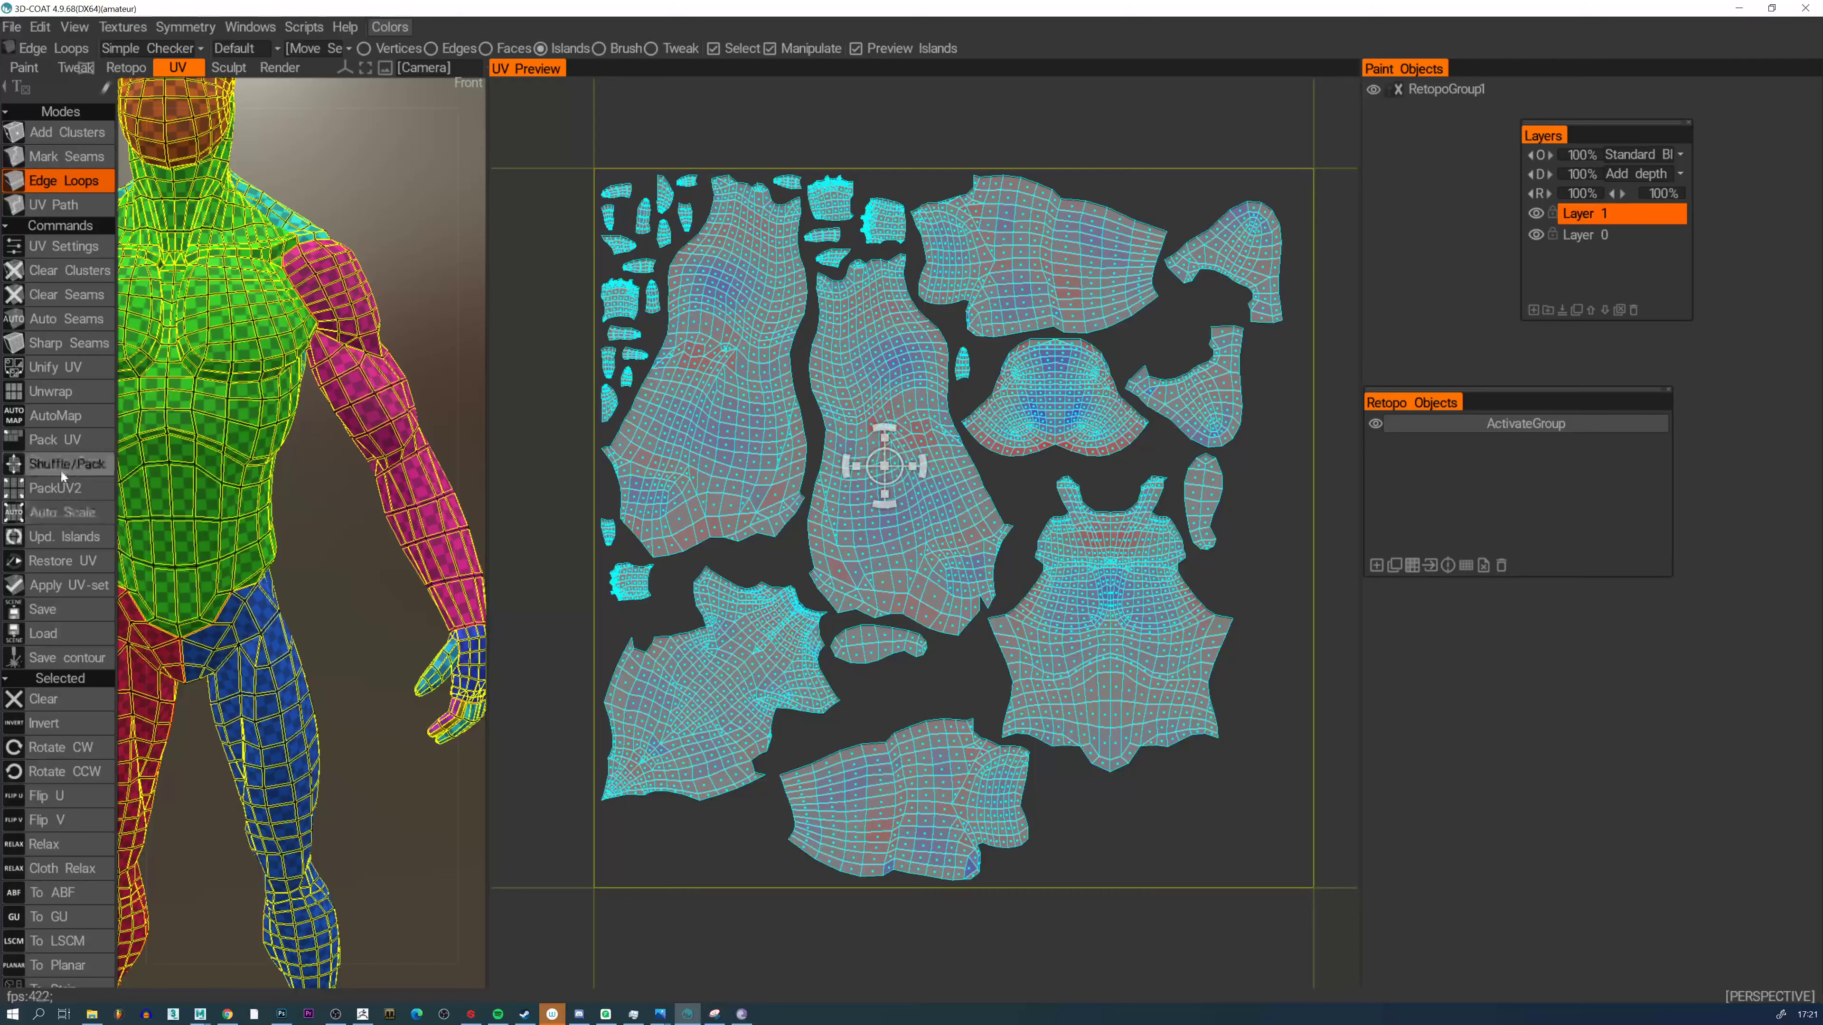
pyautogui.click(74, 452)
pyautogui.click(74, 450)
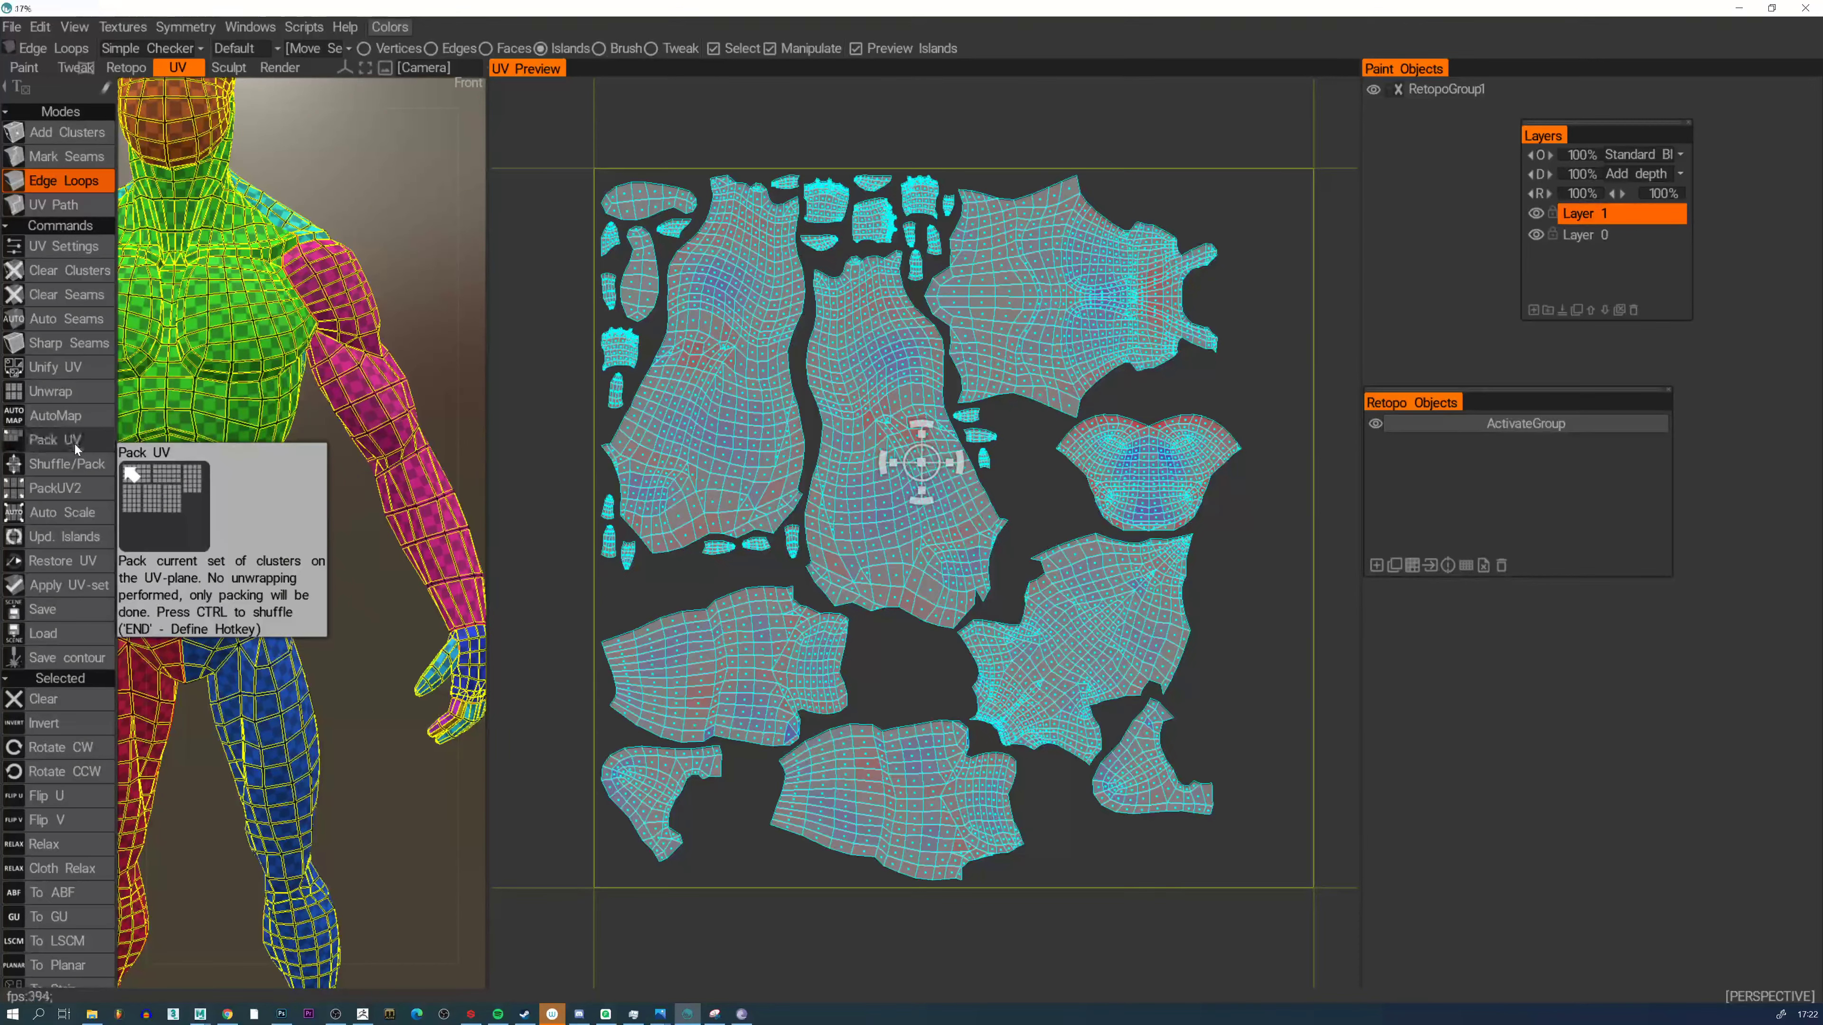
pyautogui.click(74, 444)
pyautogui.click(74, 444)
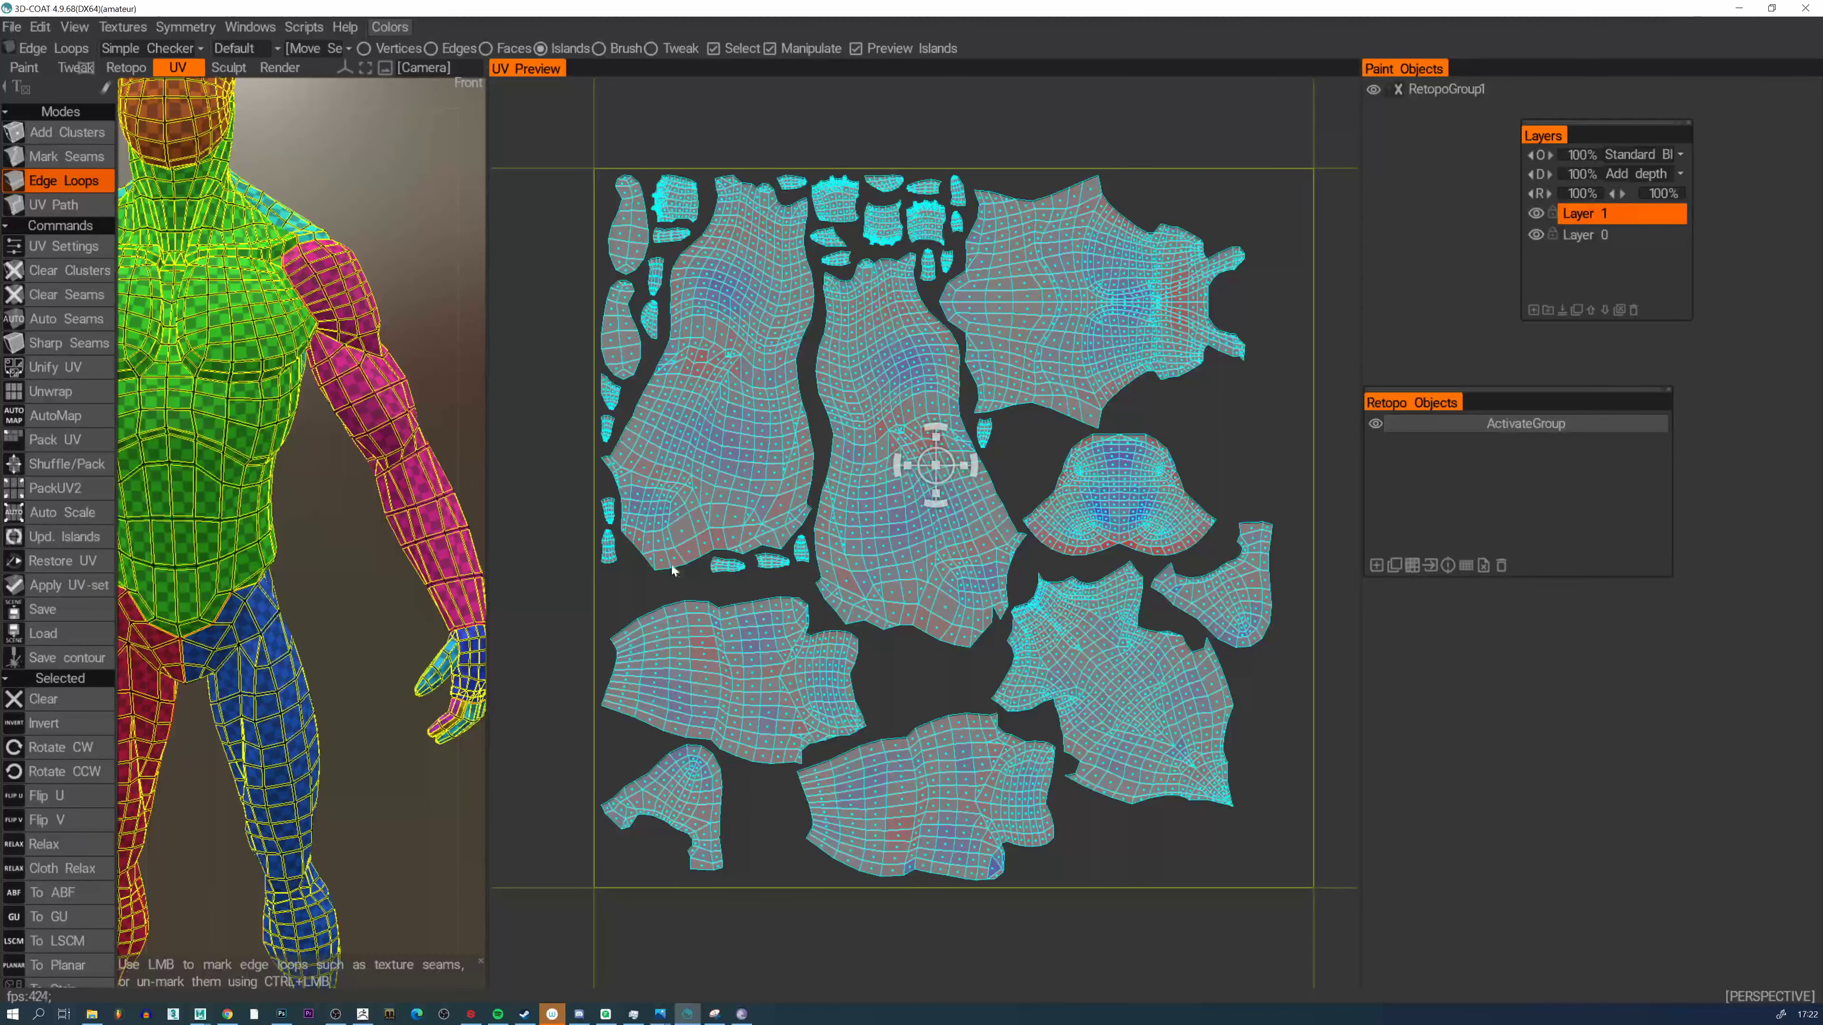
# Examine how the packed island layout repeats across the surrounding UV tiles
pyautogui.press('ctrl')
pyautogui.press('ctrl')
pyautogui.press('ctrl')
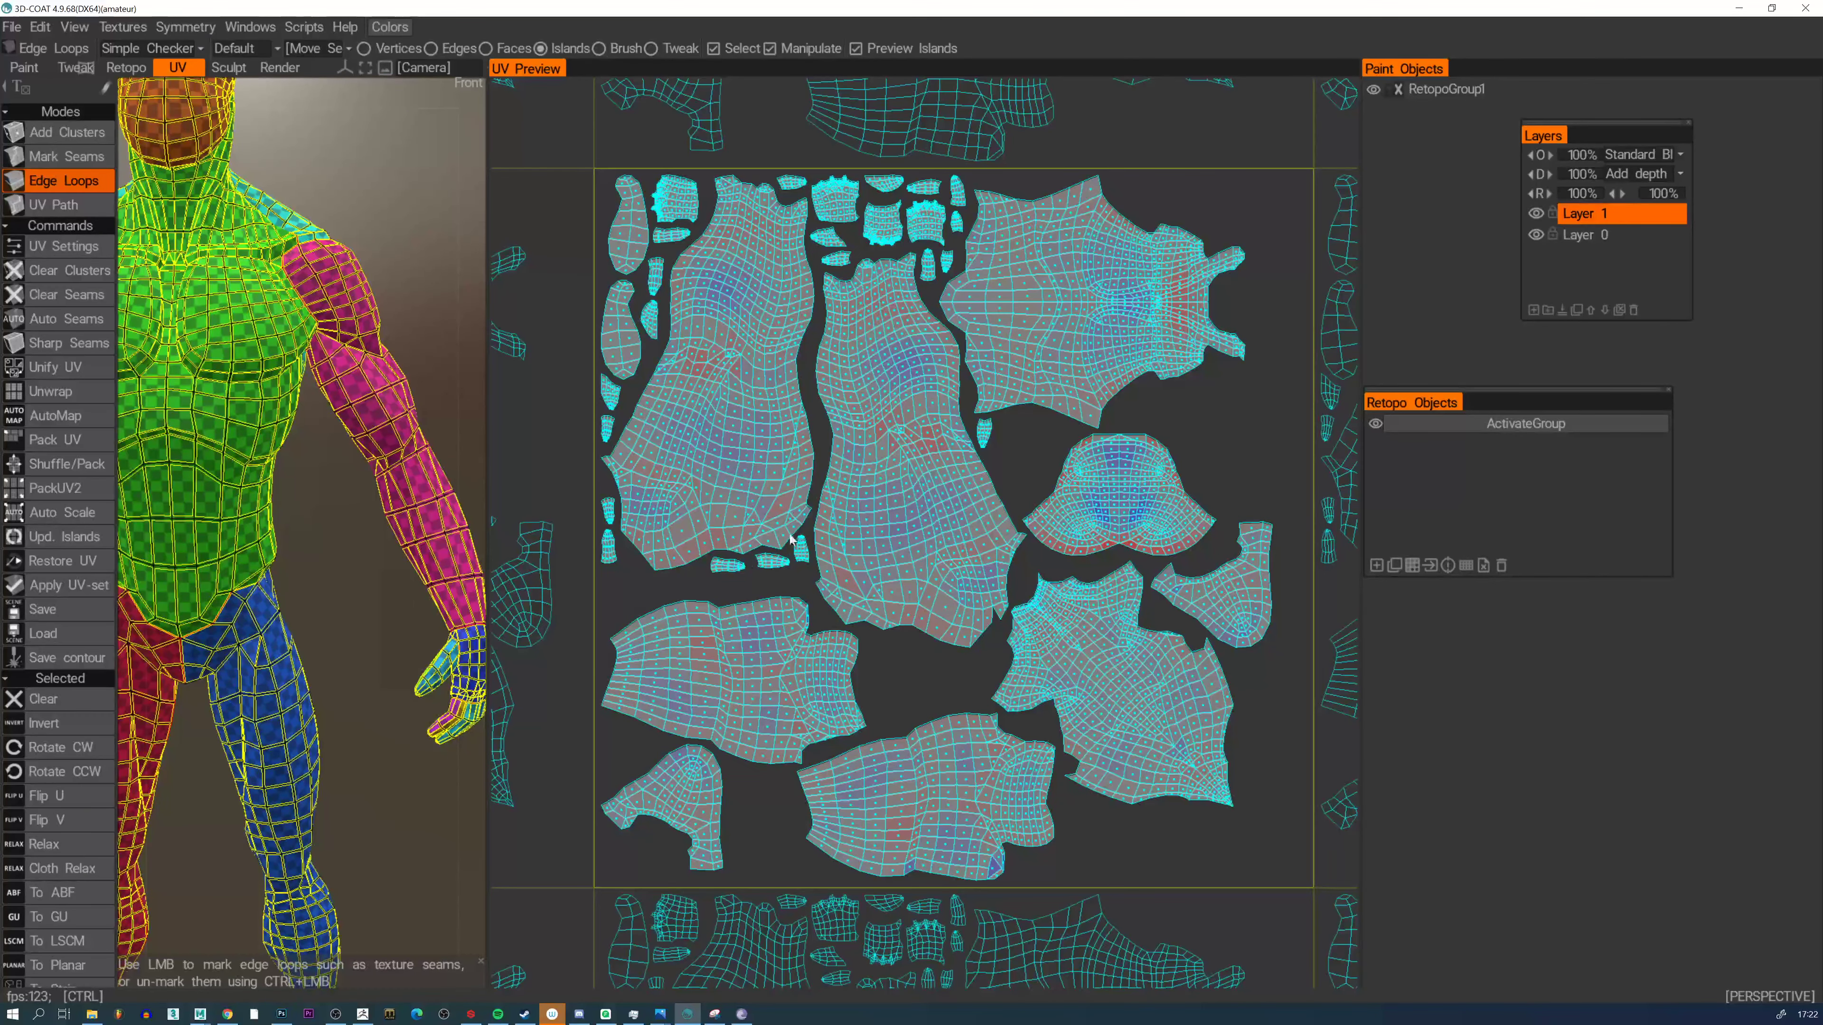
pyautogui.scroll(-6, 1261, 800)
pyautogui.press('ctrl')
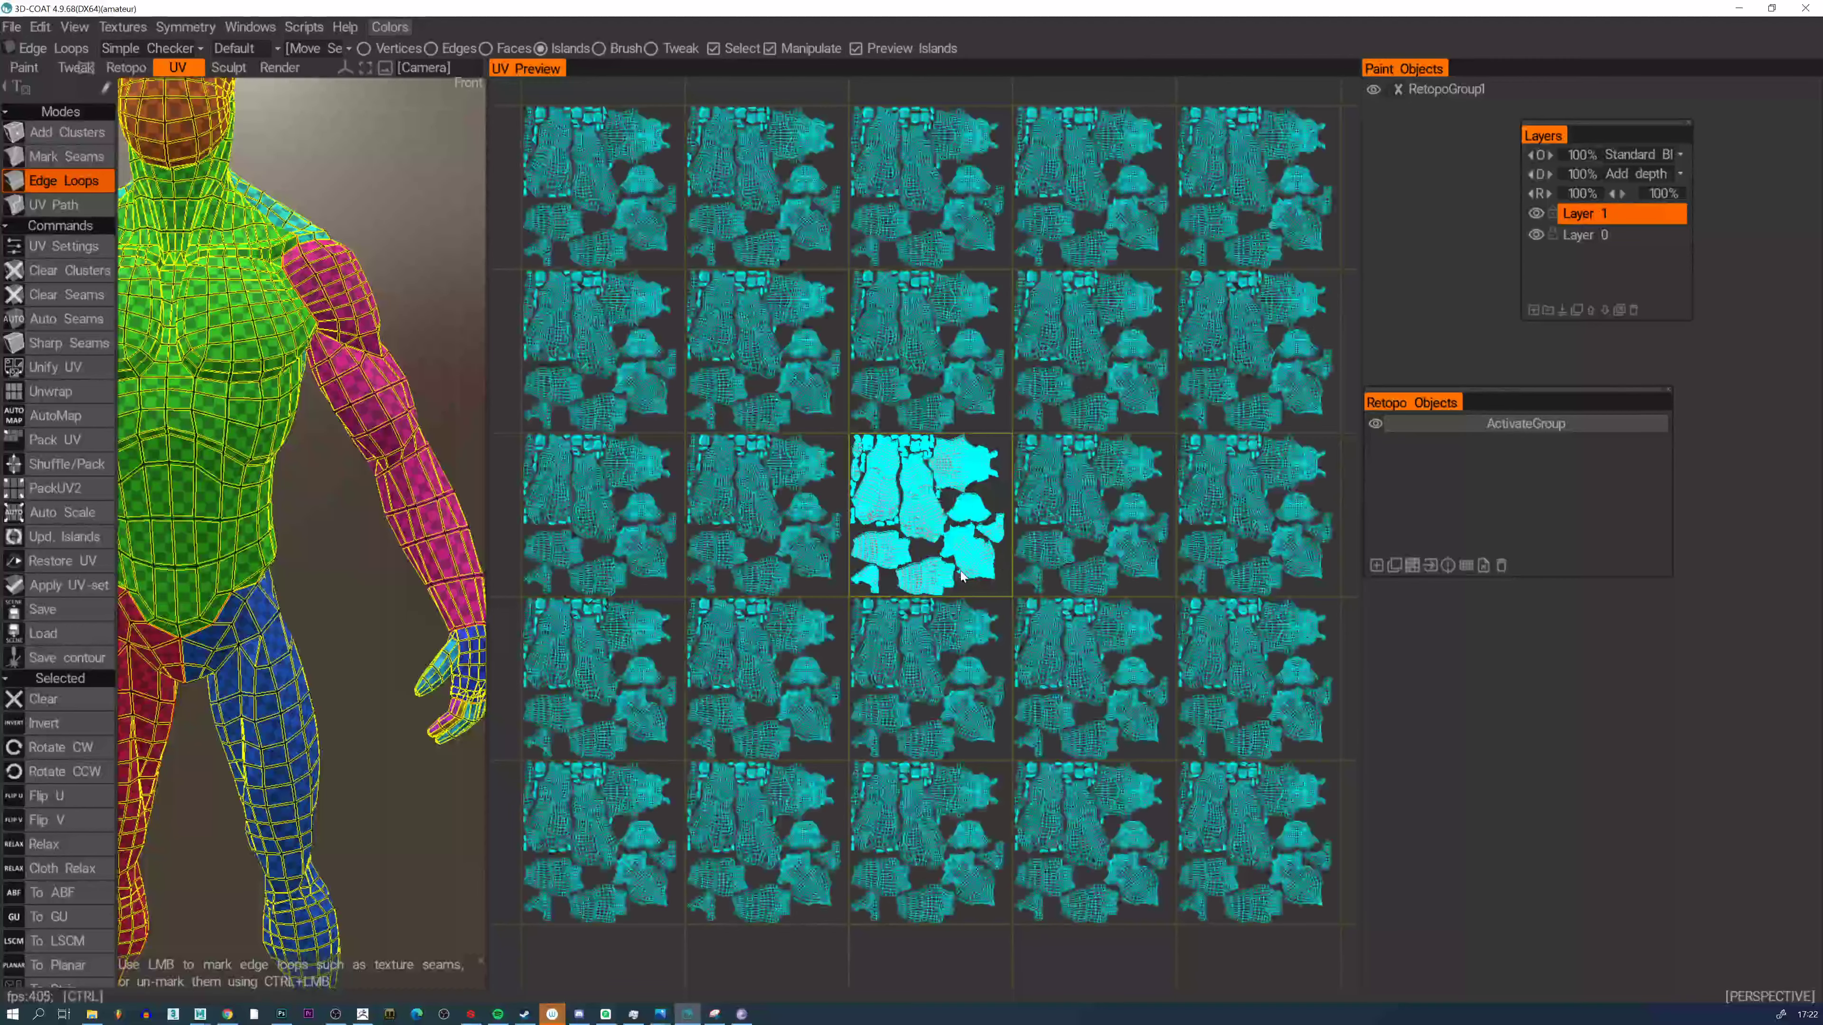
pyautogui.press('ctrl')
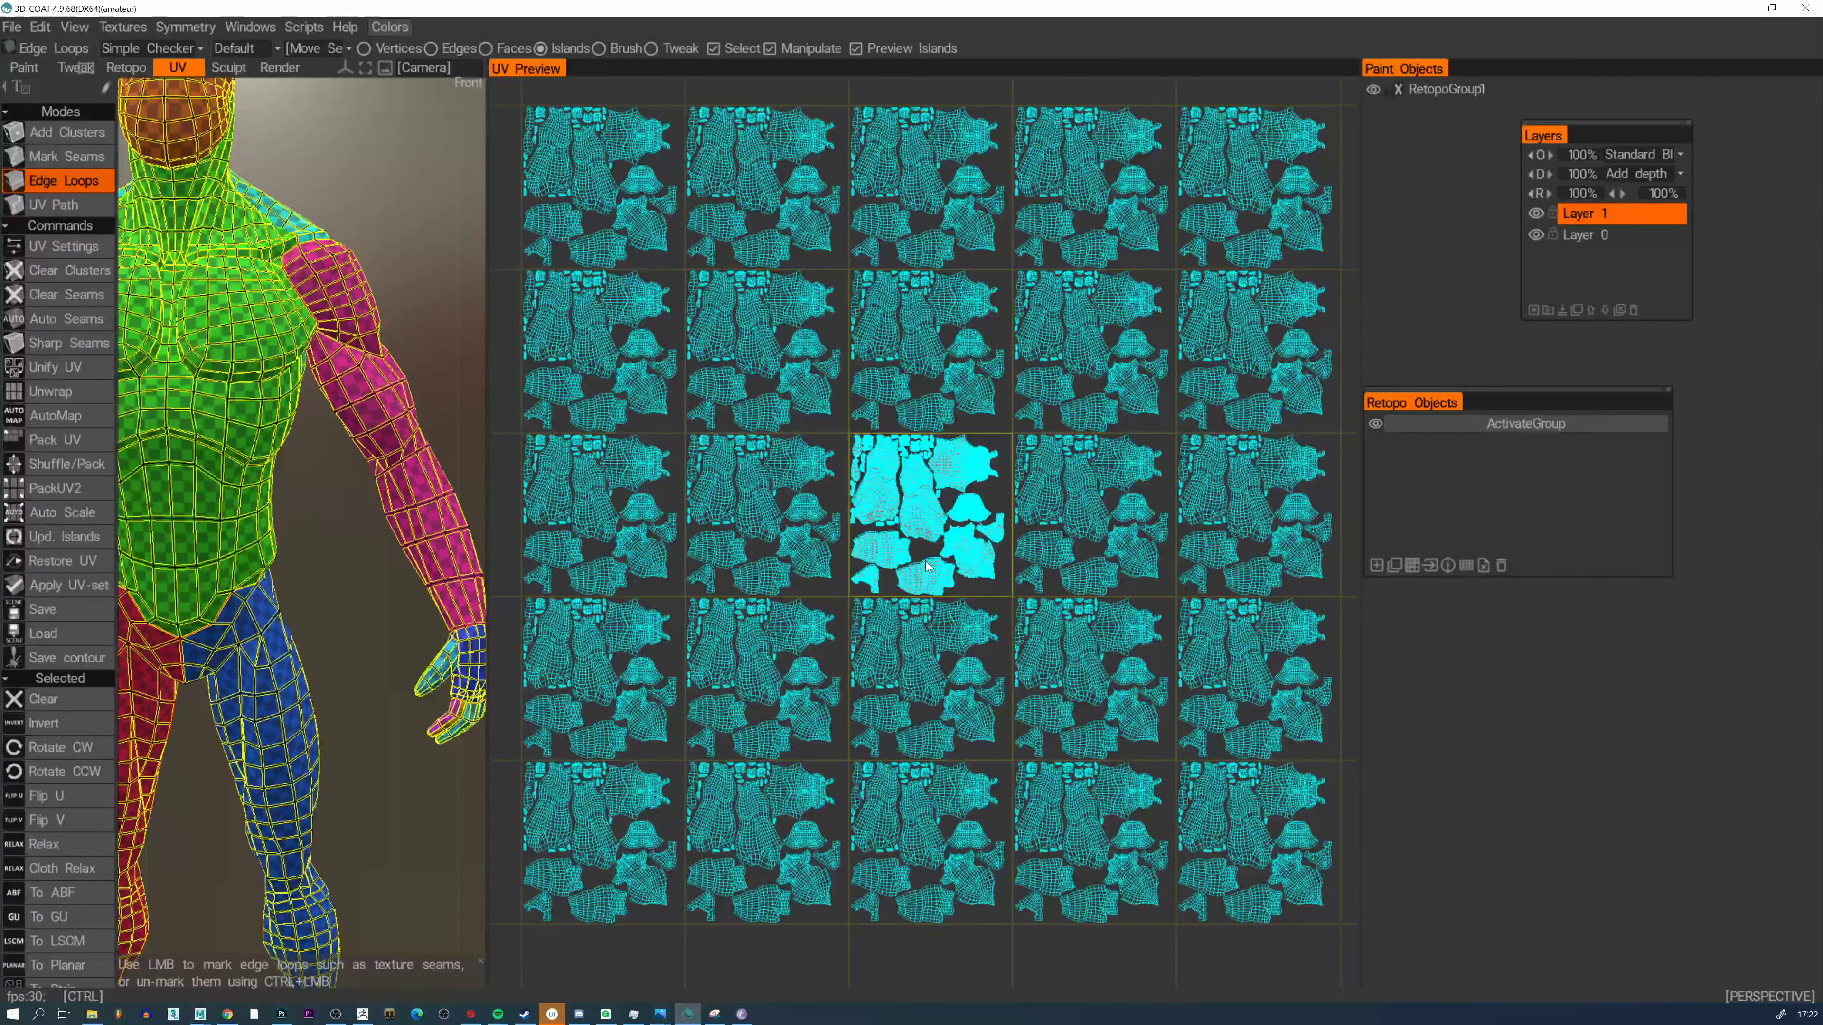
pyautogui.keyDown('alt'); pyautogui.moveTo(909, 561); pyautogui.dragTo(941, 630, button='right'); pyautogui.keyUp('alt')
pyautogui.press('ctrl')
pyautogui.press('ctrl')
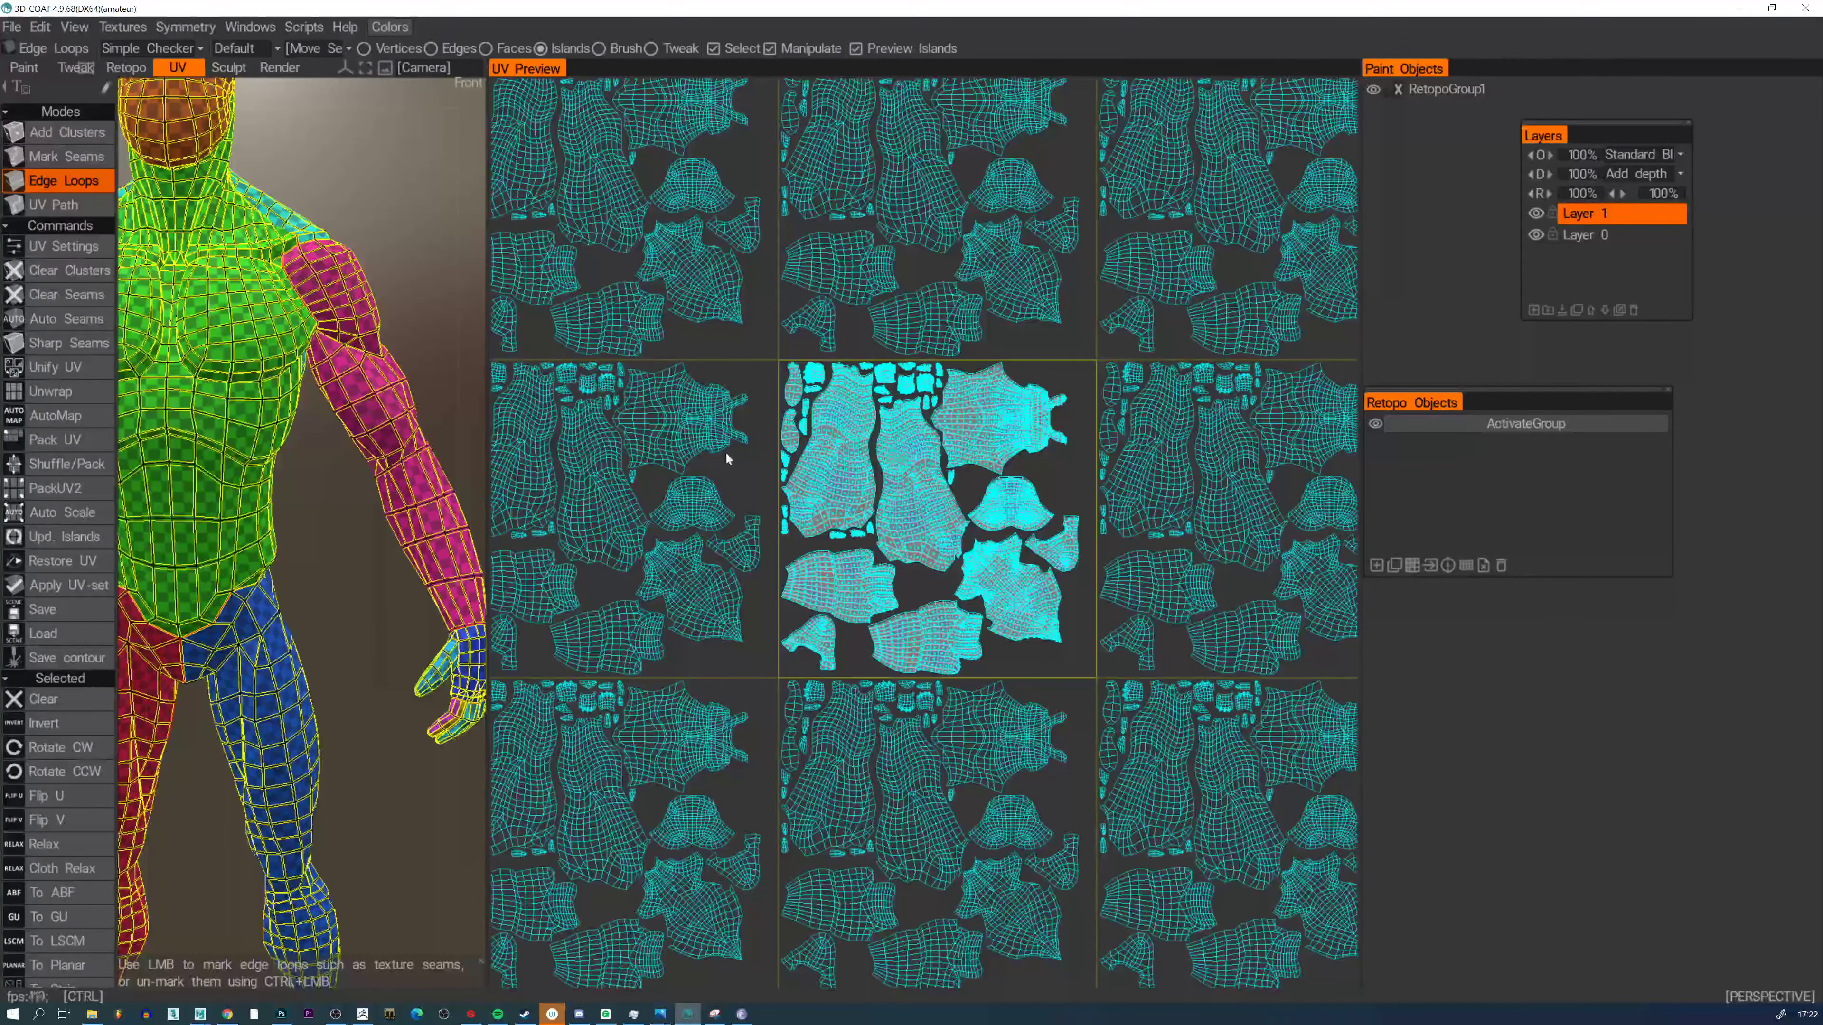
pyautogui.keyDown('alt'); pyautogui.moveTo(930, 459); pyautogui.dragTo(993, 537, button='right'); pyautogui.keyUp('alt')
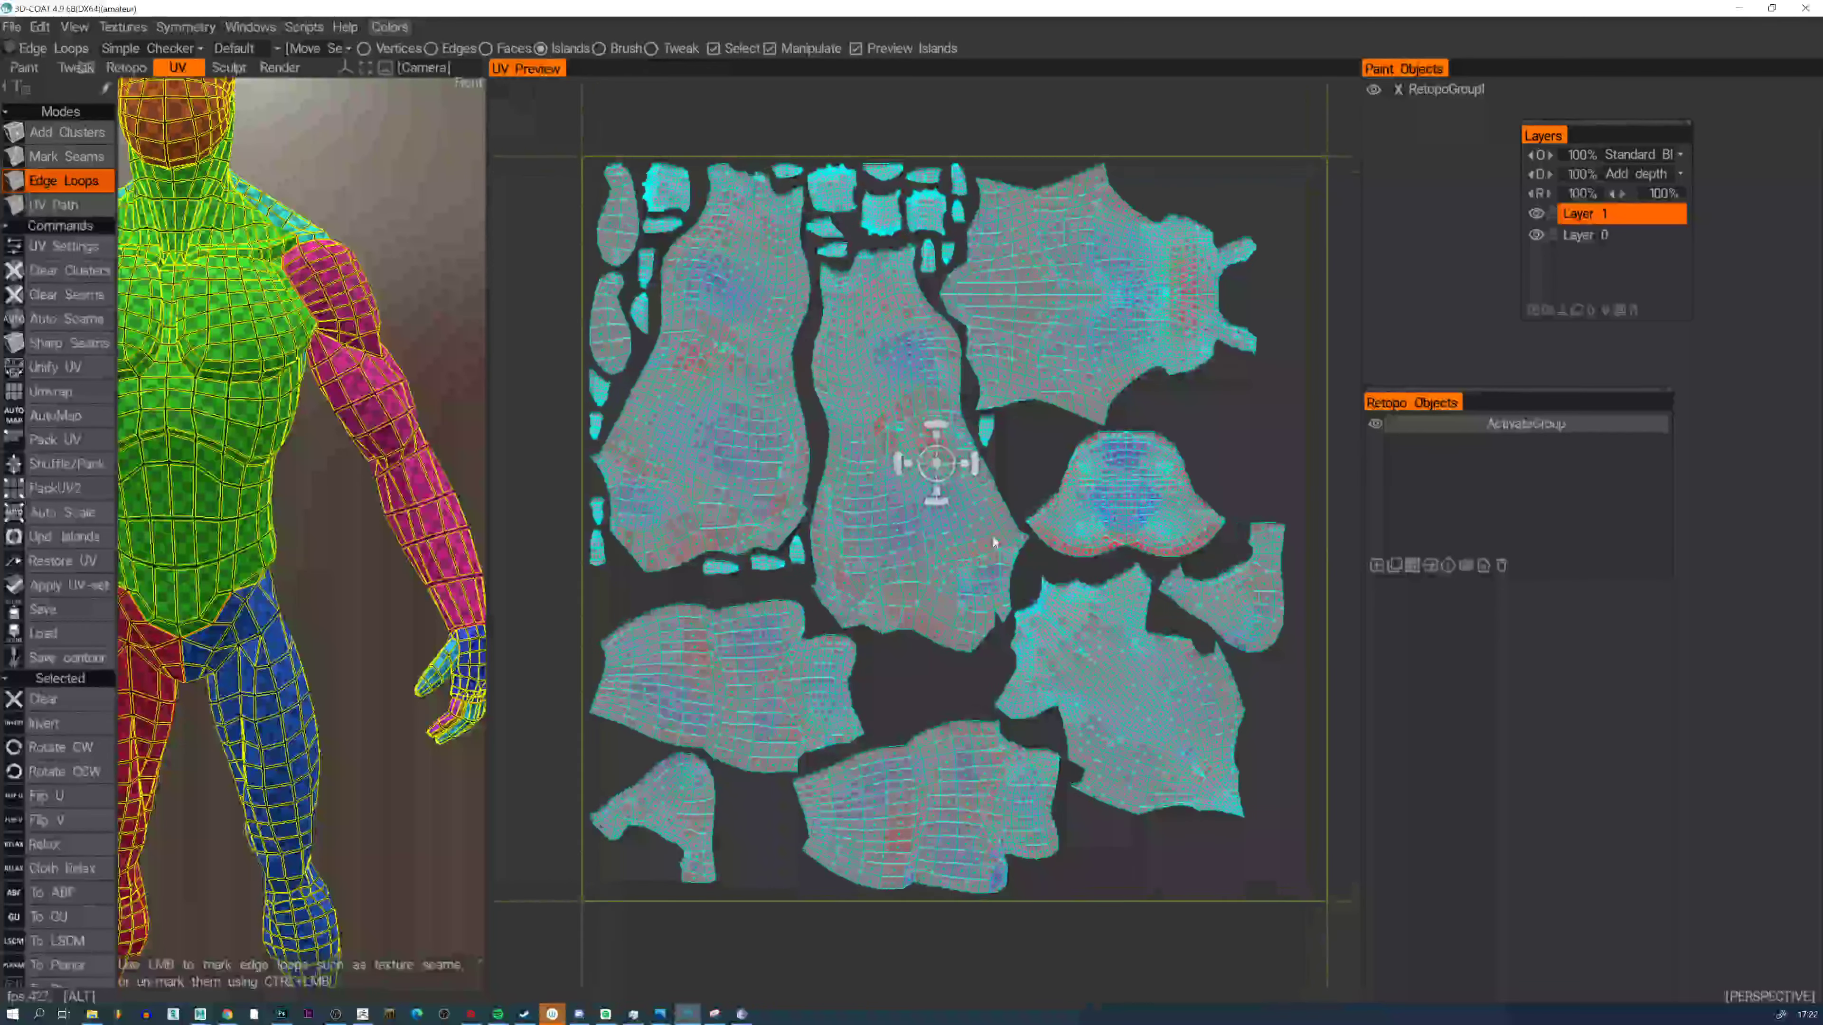
pyautogui.keyDown('alt'); pyautogui.moveTo(993, 537); pyautogui.dragTo(949, 524, button='middle'); pyautogui.keyUp('alt')
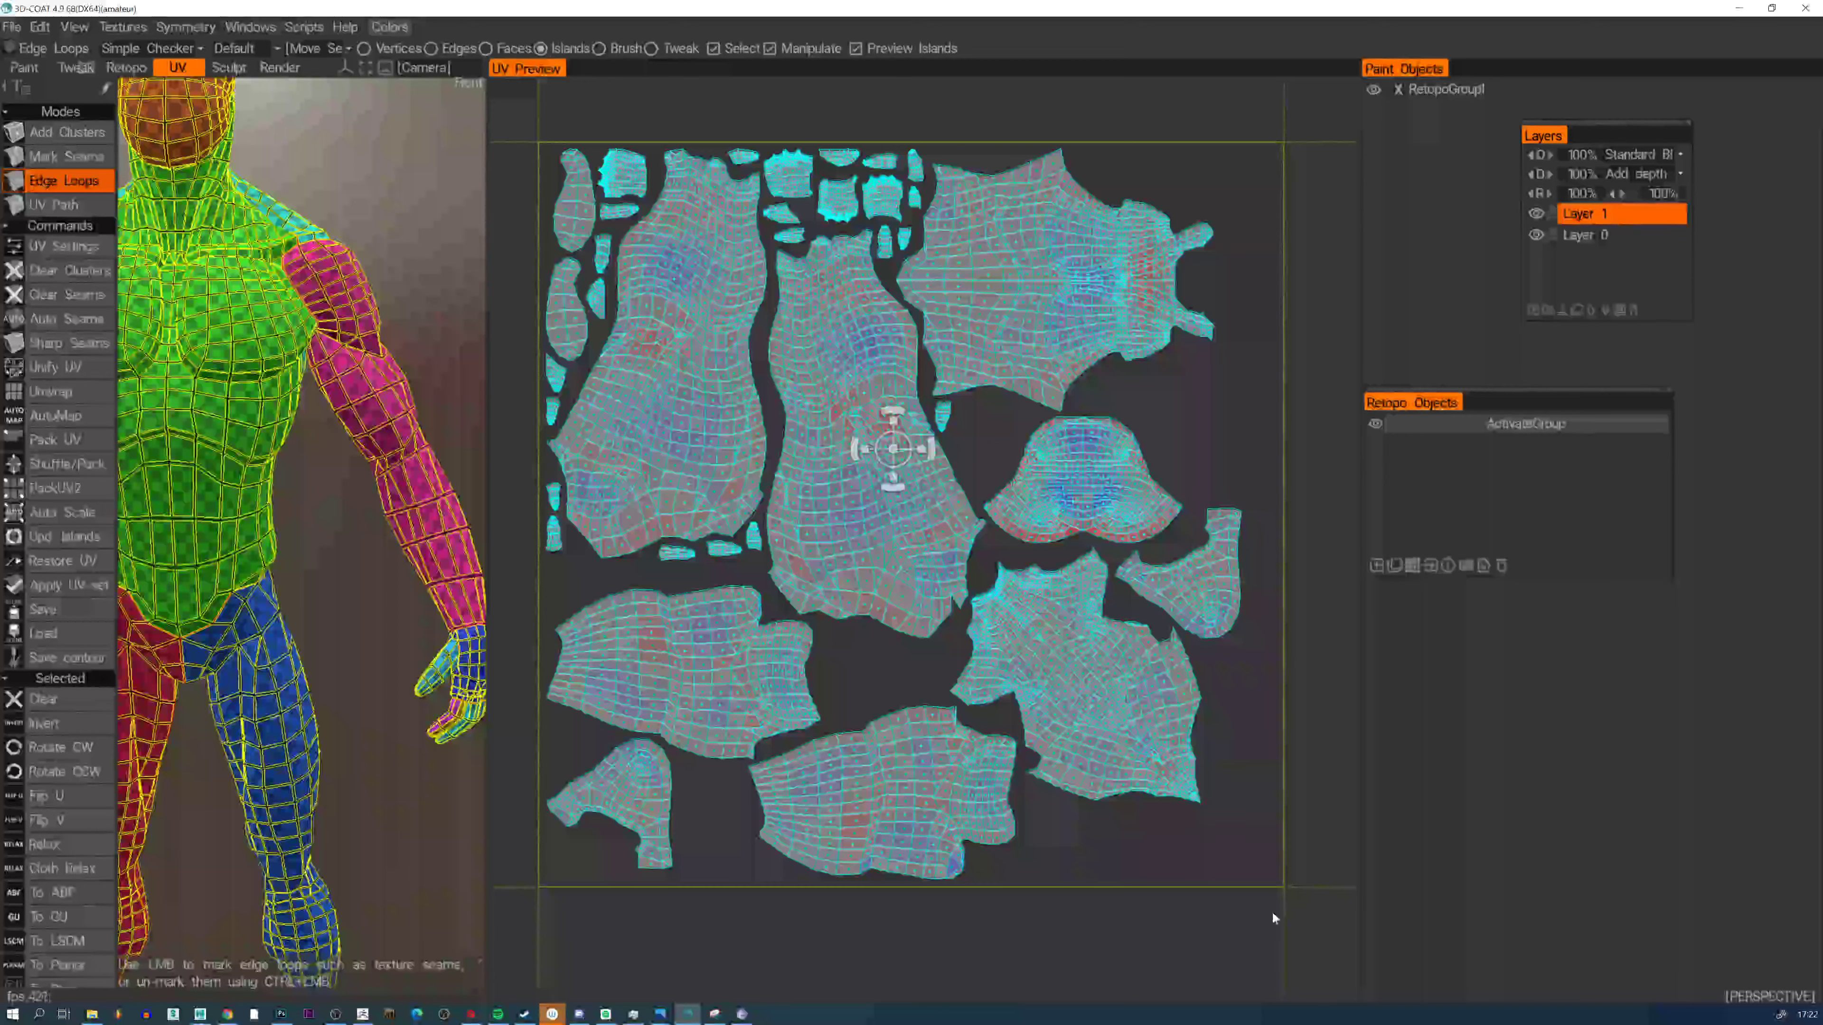
pyautogui.press('ctrl')
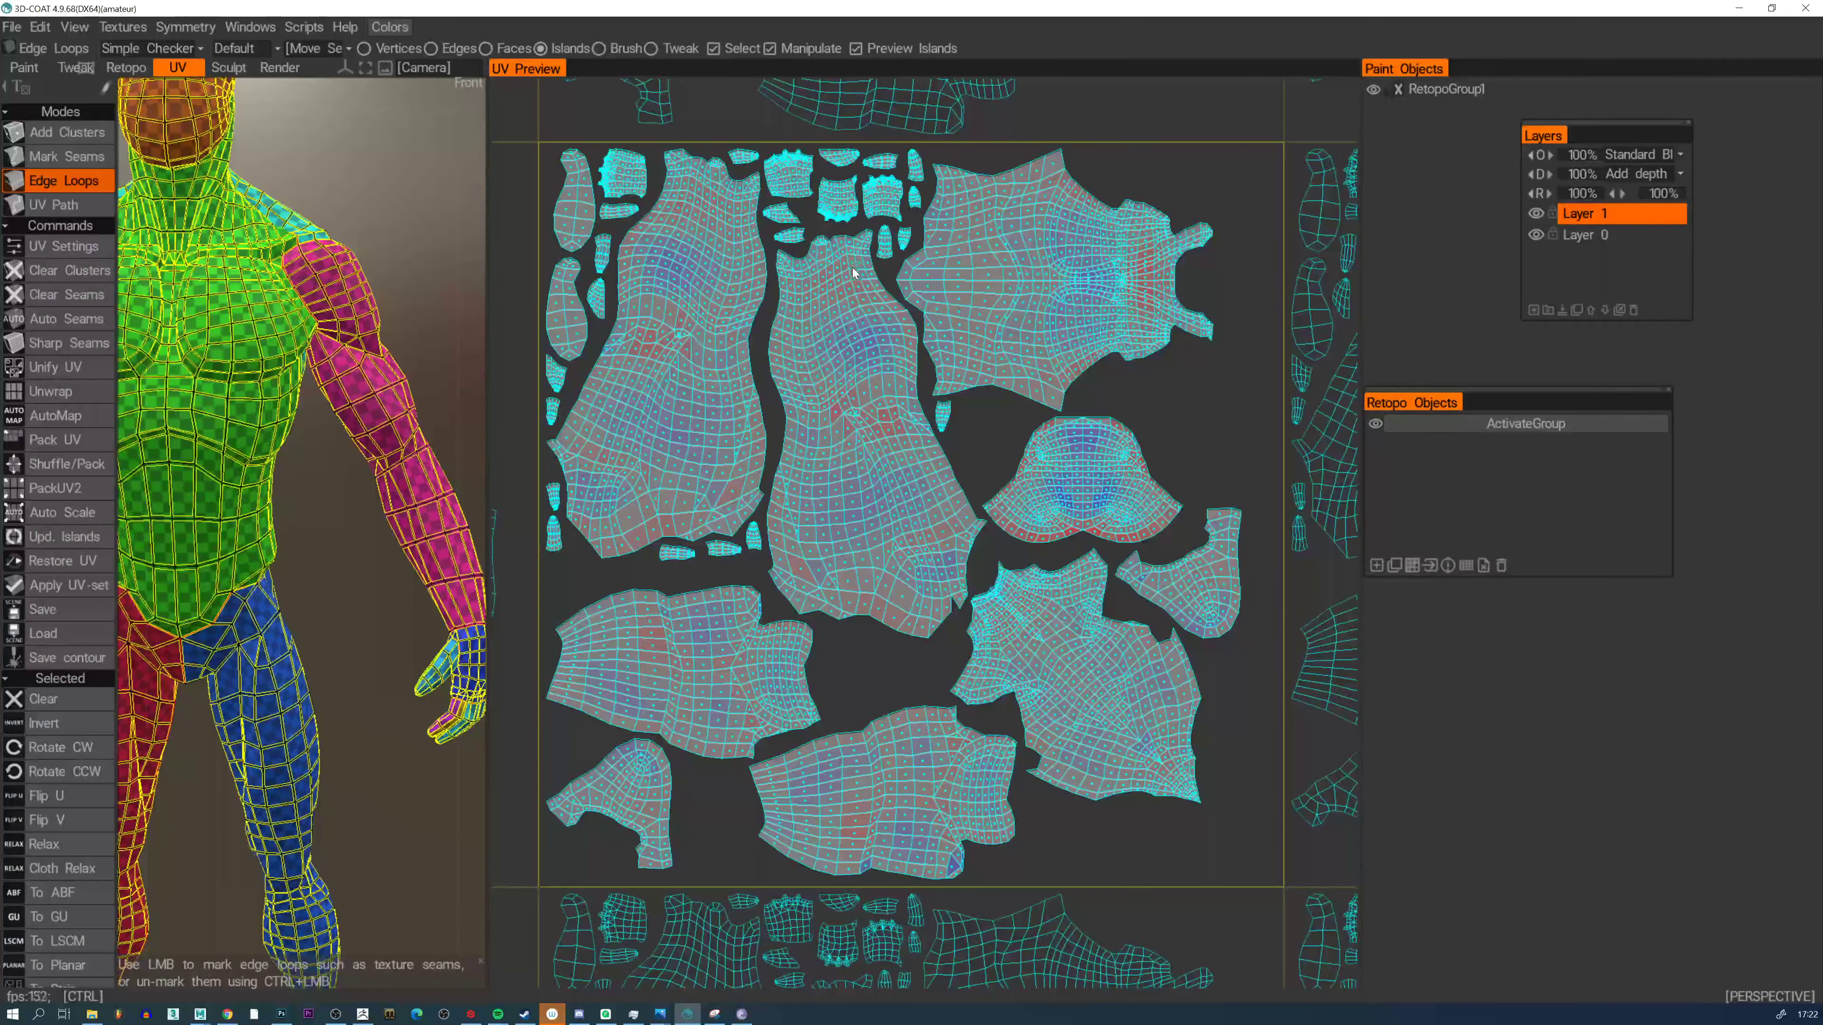
pyautogui.keyDown('alt'); pyautogui.moveTo(1077, 458); pyautogui.dragTo(1016, 267, button='right'); pyautogui.keyUp('alt')
pyautogui.press('ctrl')
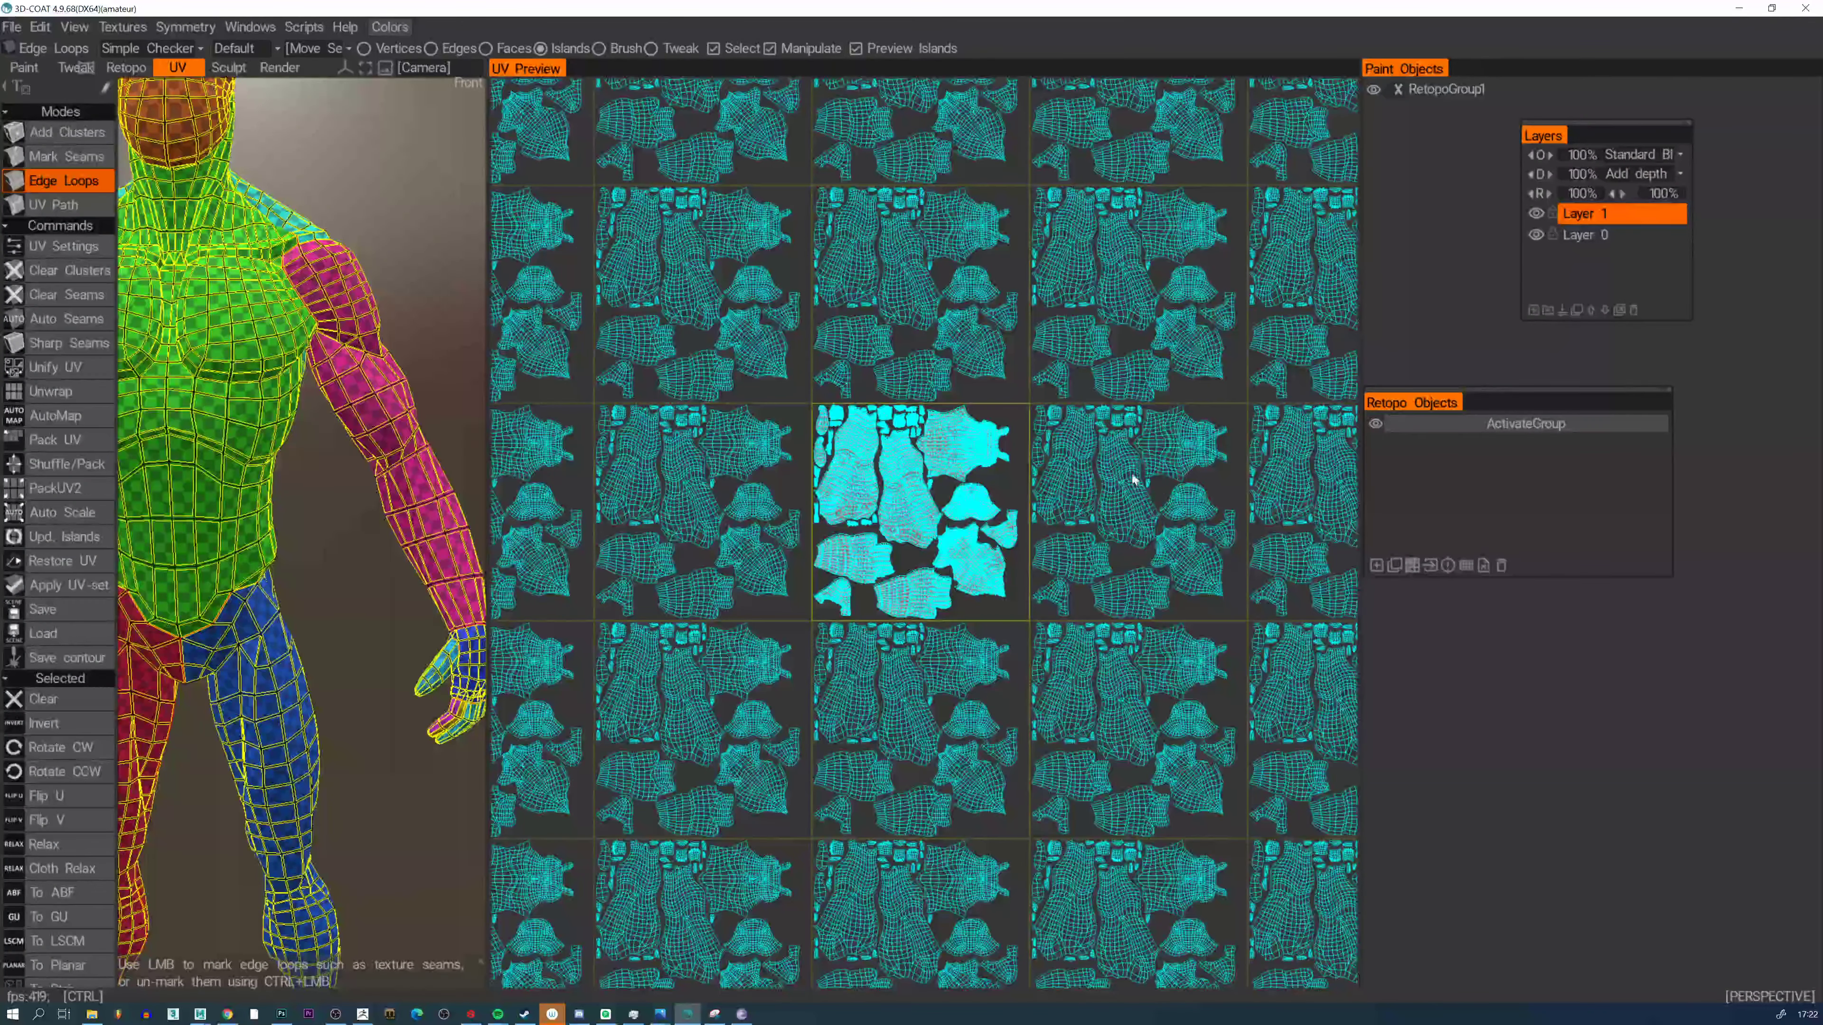
pyautogui.scroll(5, 874, 489)
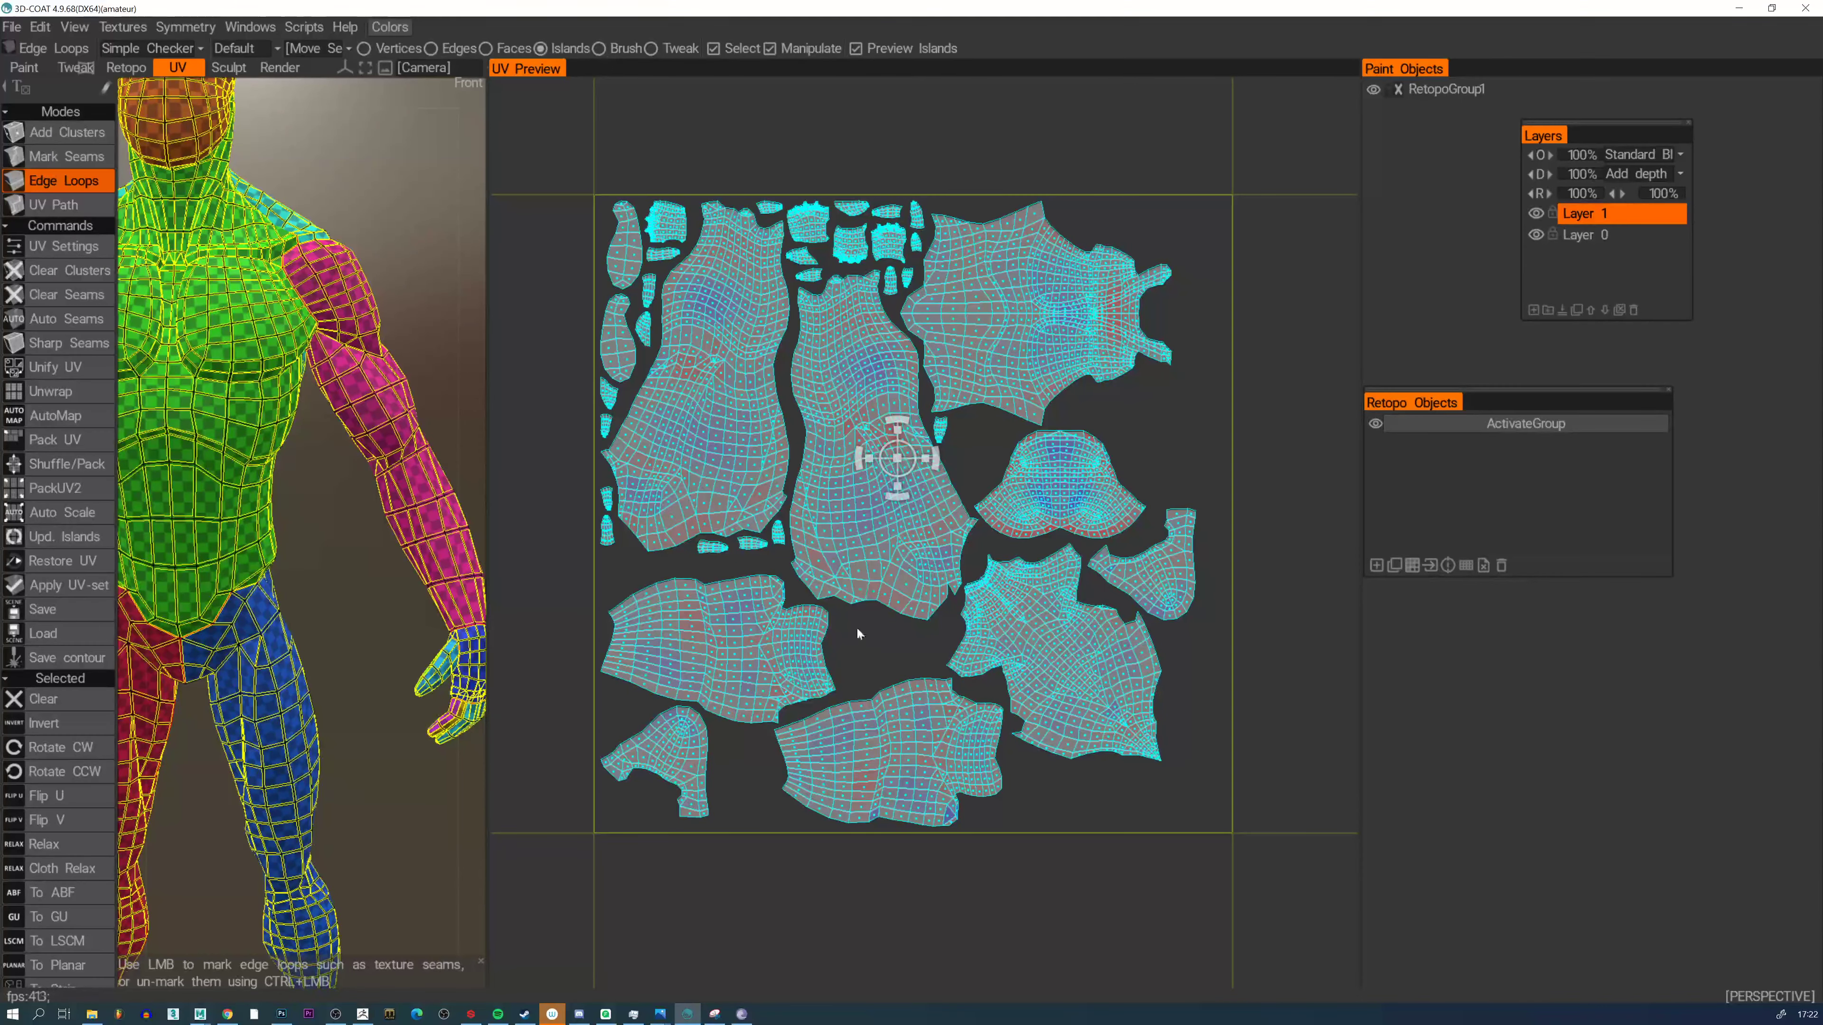
# Try moving the red leg's island sideways over its neighbours and undo the move
pyautogui.click(902, 543)
pyautogui.keyDown('alt'); pyautogui.moveTo(885, 506); pyautogui.dragTo(802, 536, button='right'); pyautogui.keyUp('alt')
pyautogui.keyDown('alt'); pyautogui.moveTo(733, 530); pyautogui.dragTo(758, 500, button='middle'); pyautogui.keyUp('alt')
pyautogui.keyDown('alt'); pyautogui.moveTo(758, 500); pyautogui.dragTo(761, 583, button='right'); pyautogui.keyUp('alt')
pyautogui.keyDown('alt'); pyautogui.moveTo(761, 583); pyautogui.dragTo(777, 579, button='middle'); pyautogui.keyUp('alt')
pyautogui.keyDown('alt'); pyautogui.moveTo(783, 575); pyautogui.dragTo(833, 423, button='right'); pyautogui.keyUp('alt')
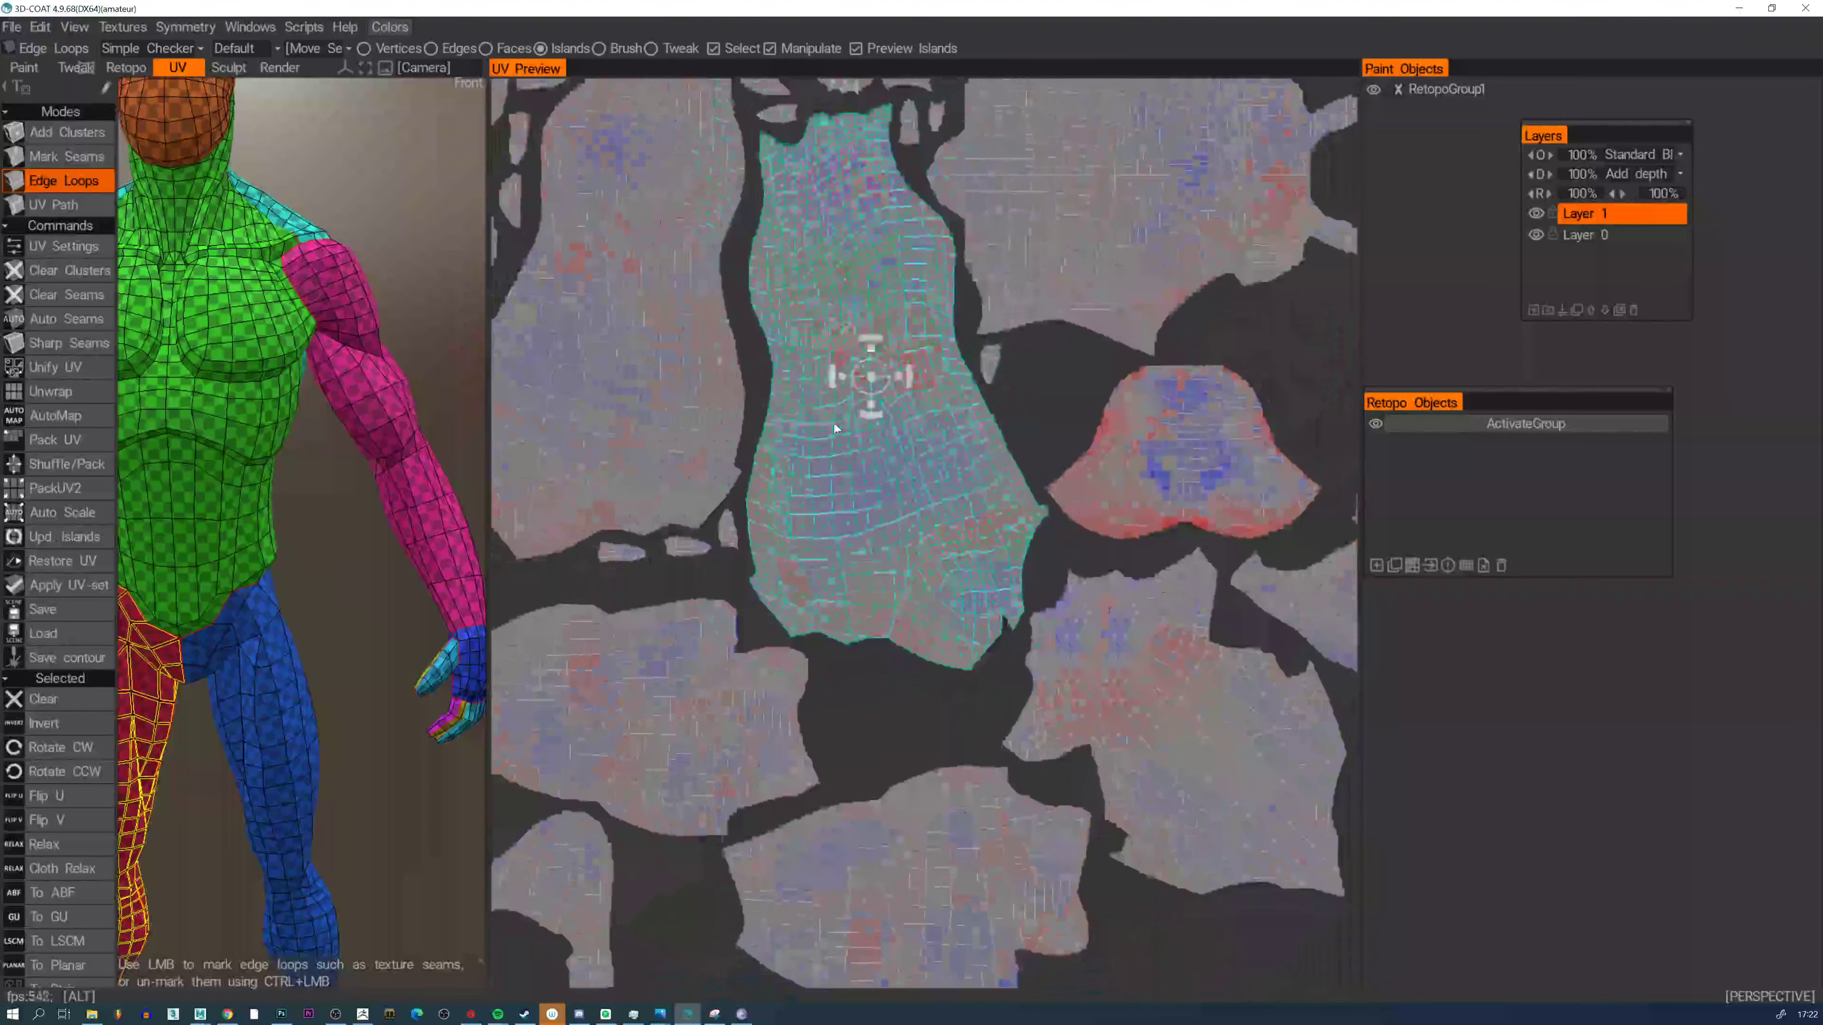
pyautogui.keyDown('alt'); pyautogui.moveTo(1061, 205); pyautogui.dragTo(1036, 287, button='middle'); pyautogui.keyUp('alt')
pyautogui.moveTo(862, 448); pyautogui.dragTo(1010, 431)
pyautogui.hotkey('ctrl', 'z')
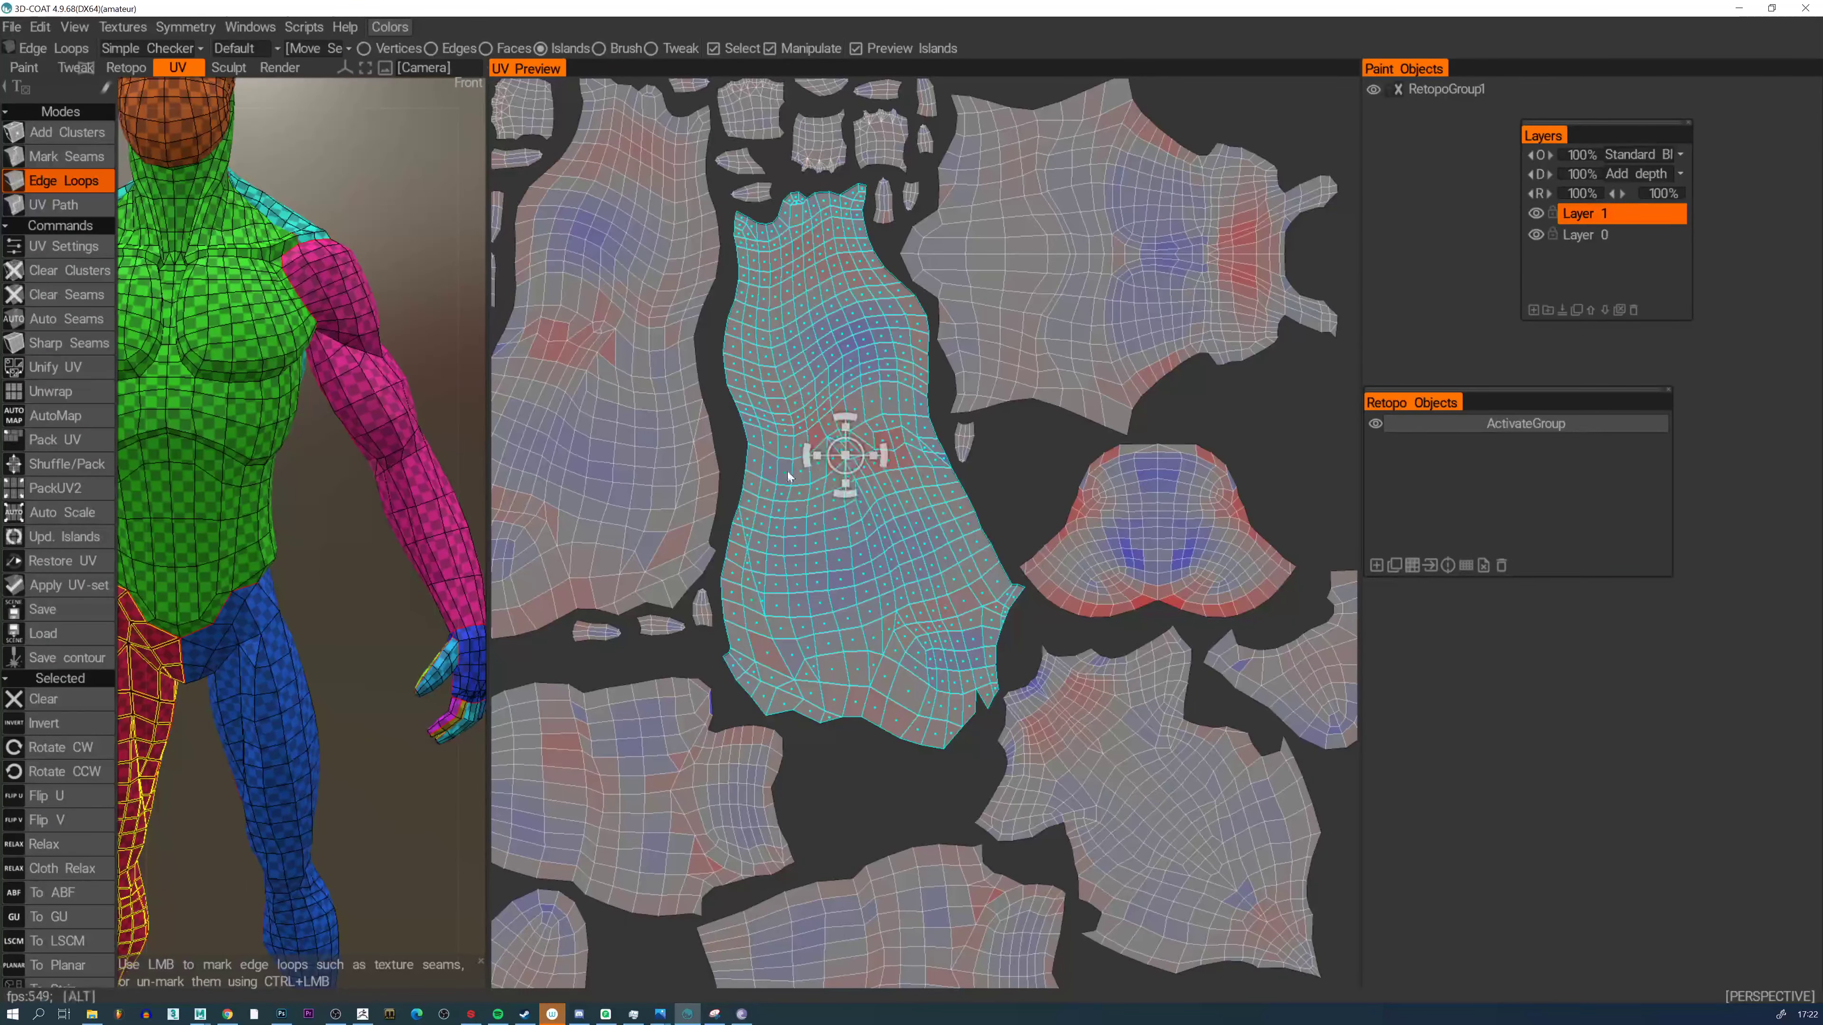
# In vertex mode, move the protruding corner vertices on the red leg island's lower outer edge inward so the adjoining faces overlap
pyautogui.keyDown('alt'); pyautogui.moveTo(787, 474); pyautogui.dragTo(804, 574, button='right'); pyautogui.keyUp('alt')
pyautogui.keyDown('alt'); pyautogui.moveTo(710, 708); pyautogui.dragTo(883, 482, button='middle'); pyautogui.keyUp('alt')
pyautogui.keyDown('alt'); pyautogui.moveTo(883, 482); pyautogui.dragTo(888, 617, button='right'); pyautogui.keyUp('alt')
pyautogui.keyDown('alt'); pyautogui.moveTo(759, 551); pyautogui.dragTo(907, 501, button='middle'); pyautogui.keyUp('alt')
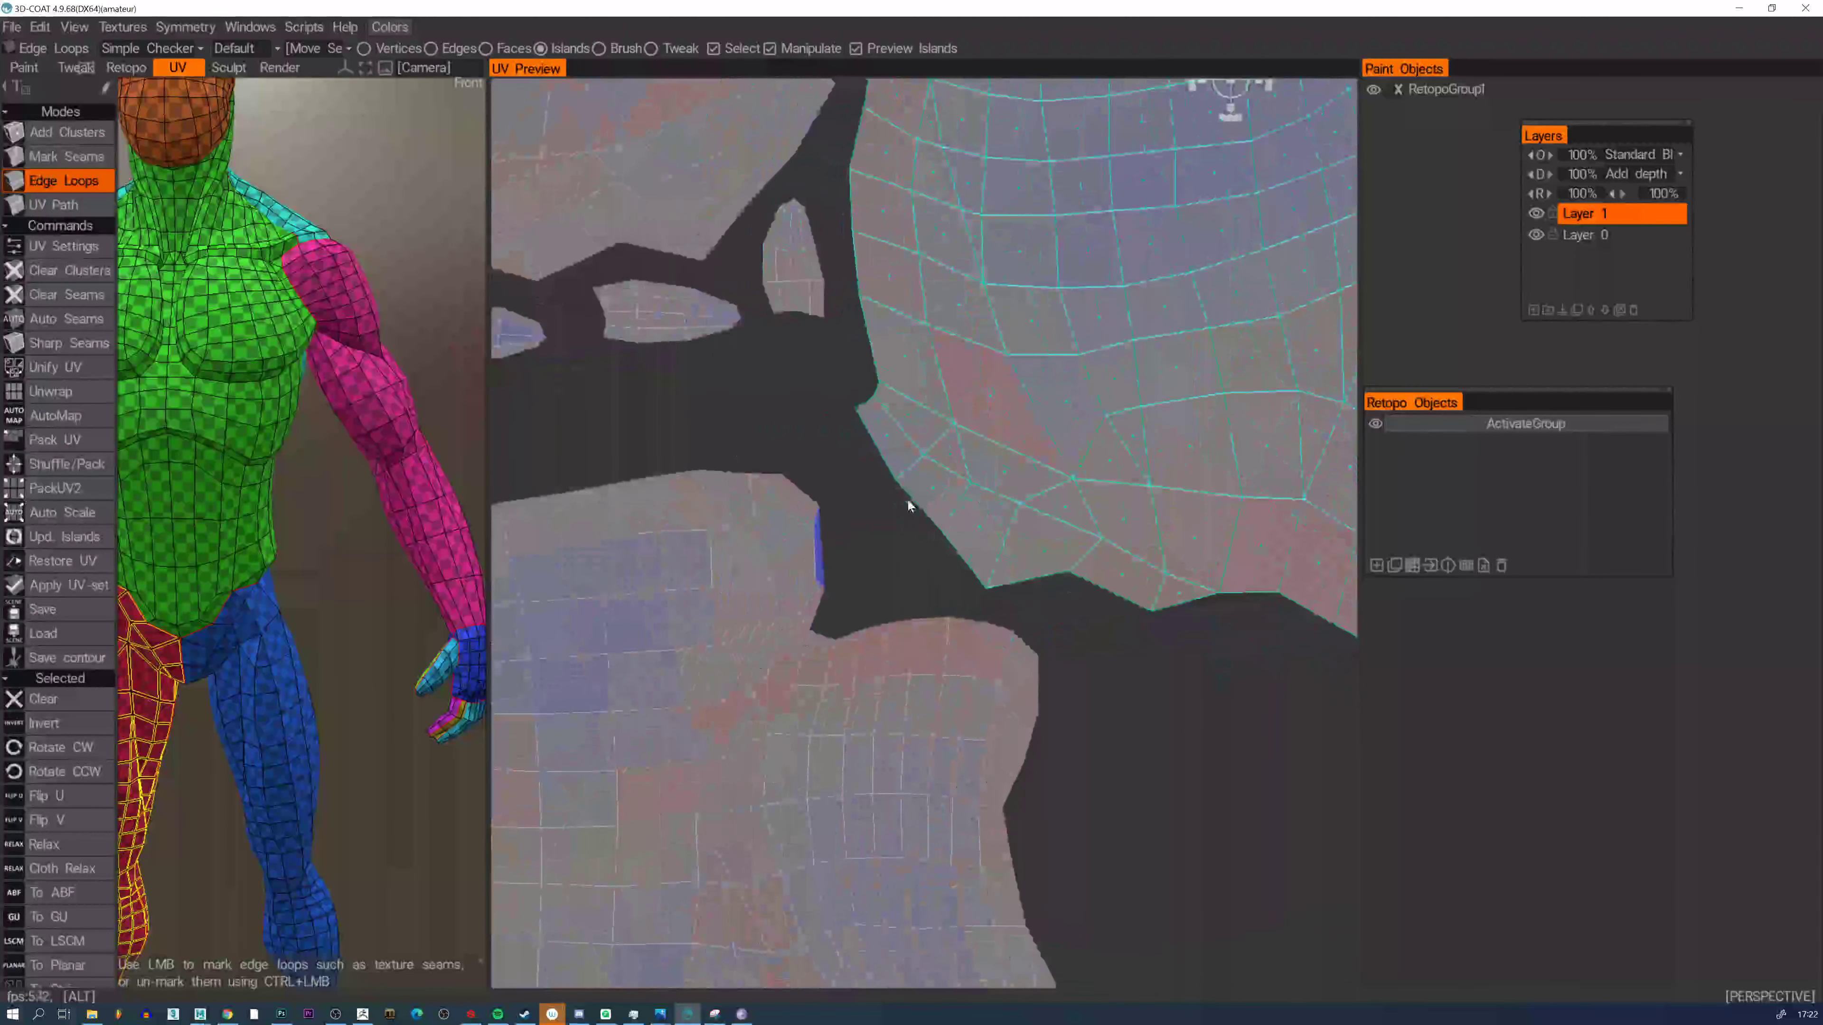
pyautogui.moveTo(895, 476)
pyautogui.keyDown('alt'); pyautogui.mouseDown(button='right')
pyautogui.moveTo(887, 457)
pyautogui.moveTo(890, 500)
pyautogui.mouseUp(button='right'); pyautogui.keyUp('alt')
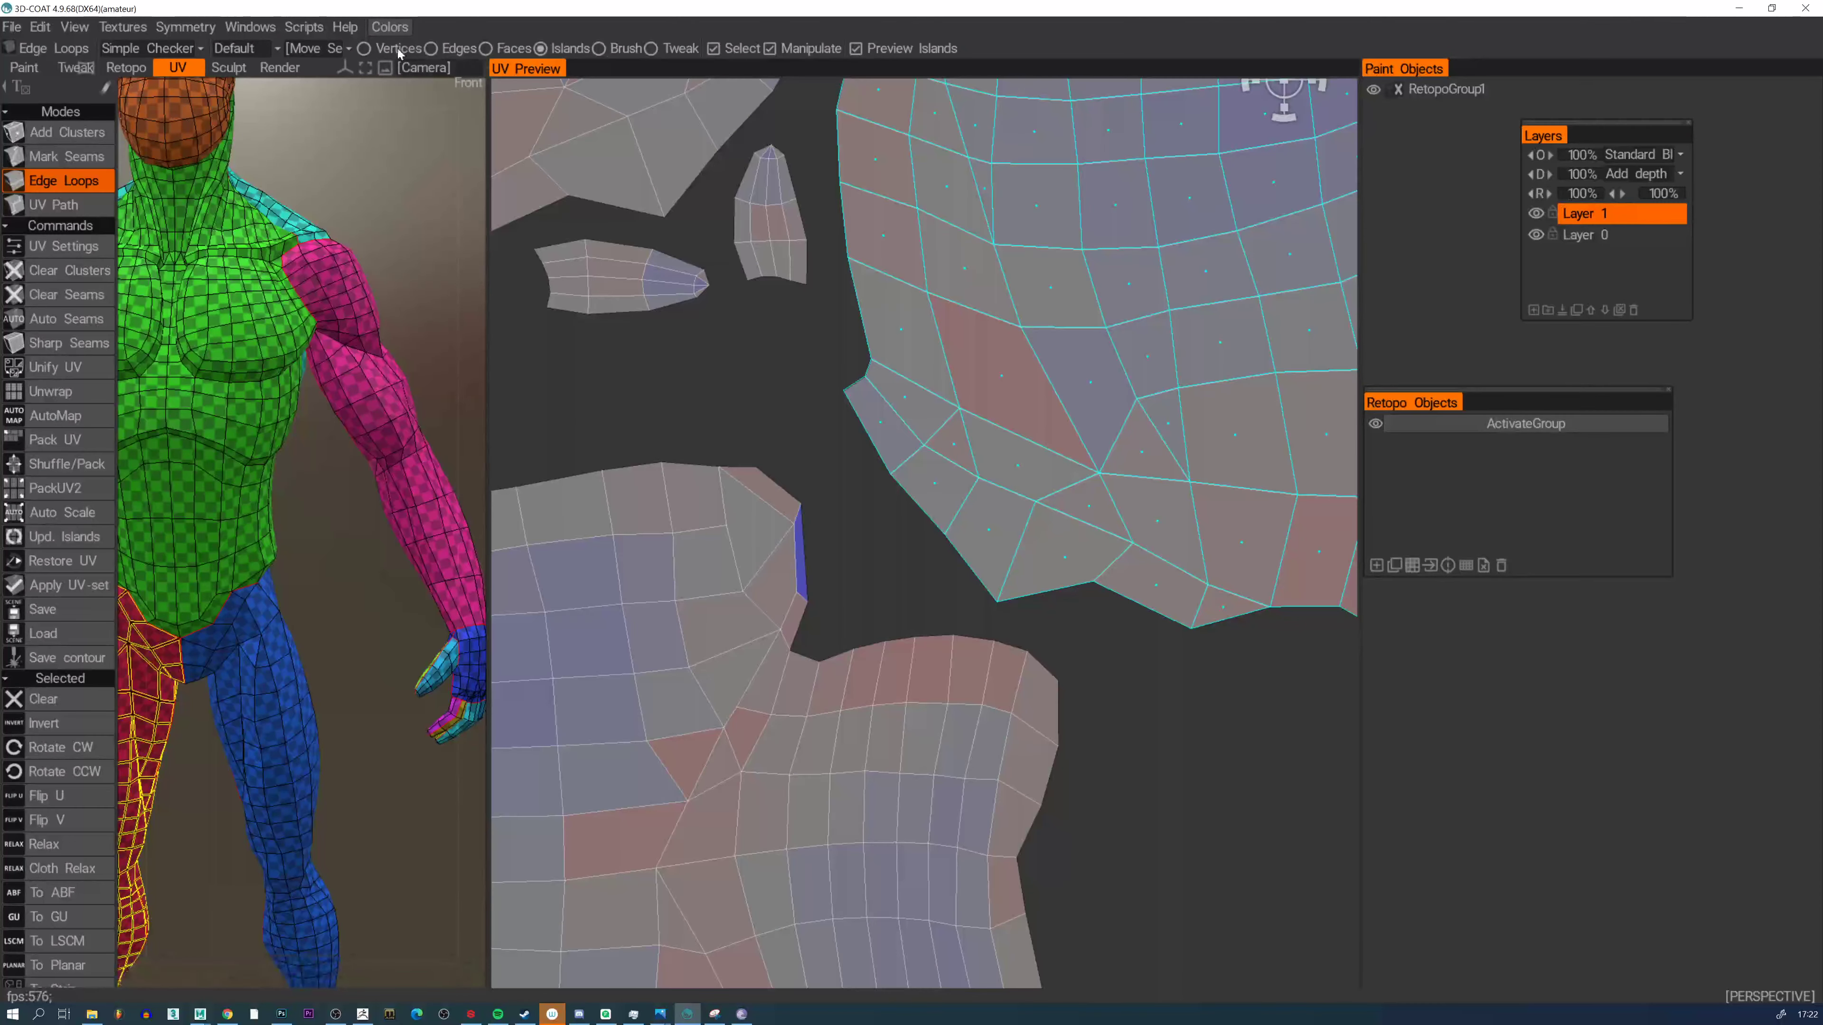
pyautogui.click(412, 48)
pyautogui.click(848, 391)
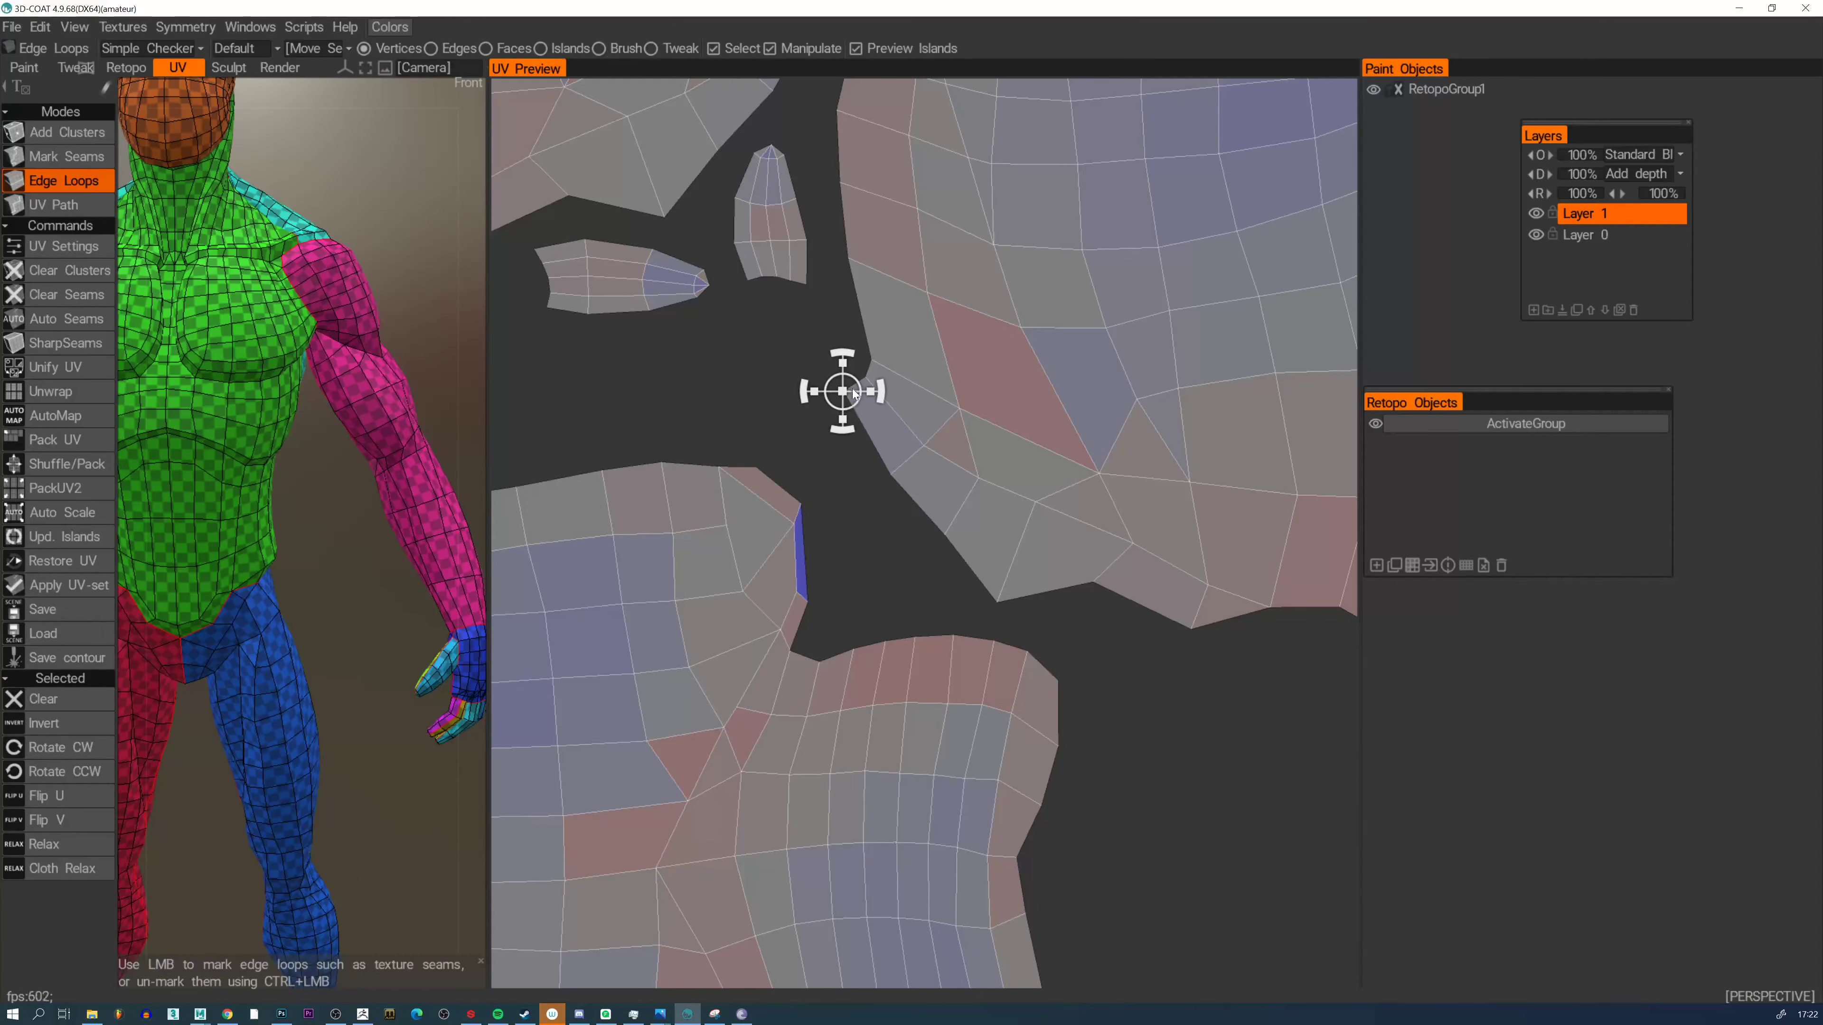
pyautogui.moveTo(896, 378); pyautogui.dragTo(913, 369)
pyautogui.click(863, 379)
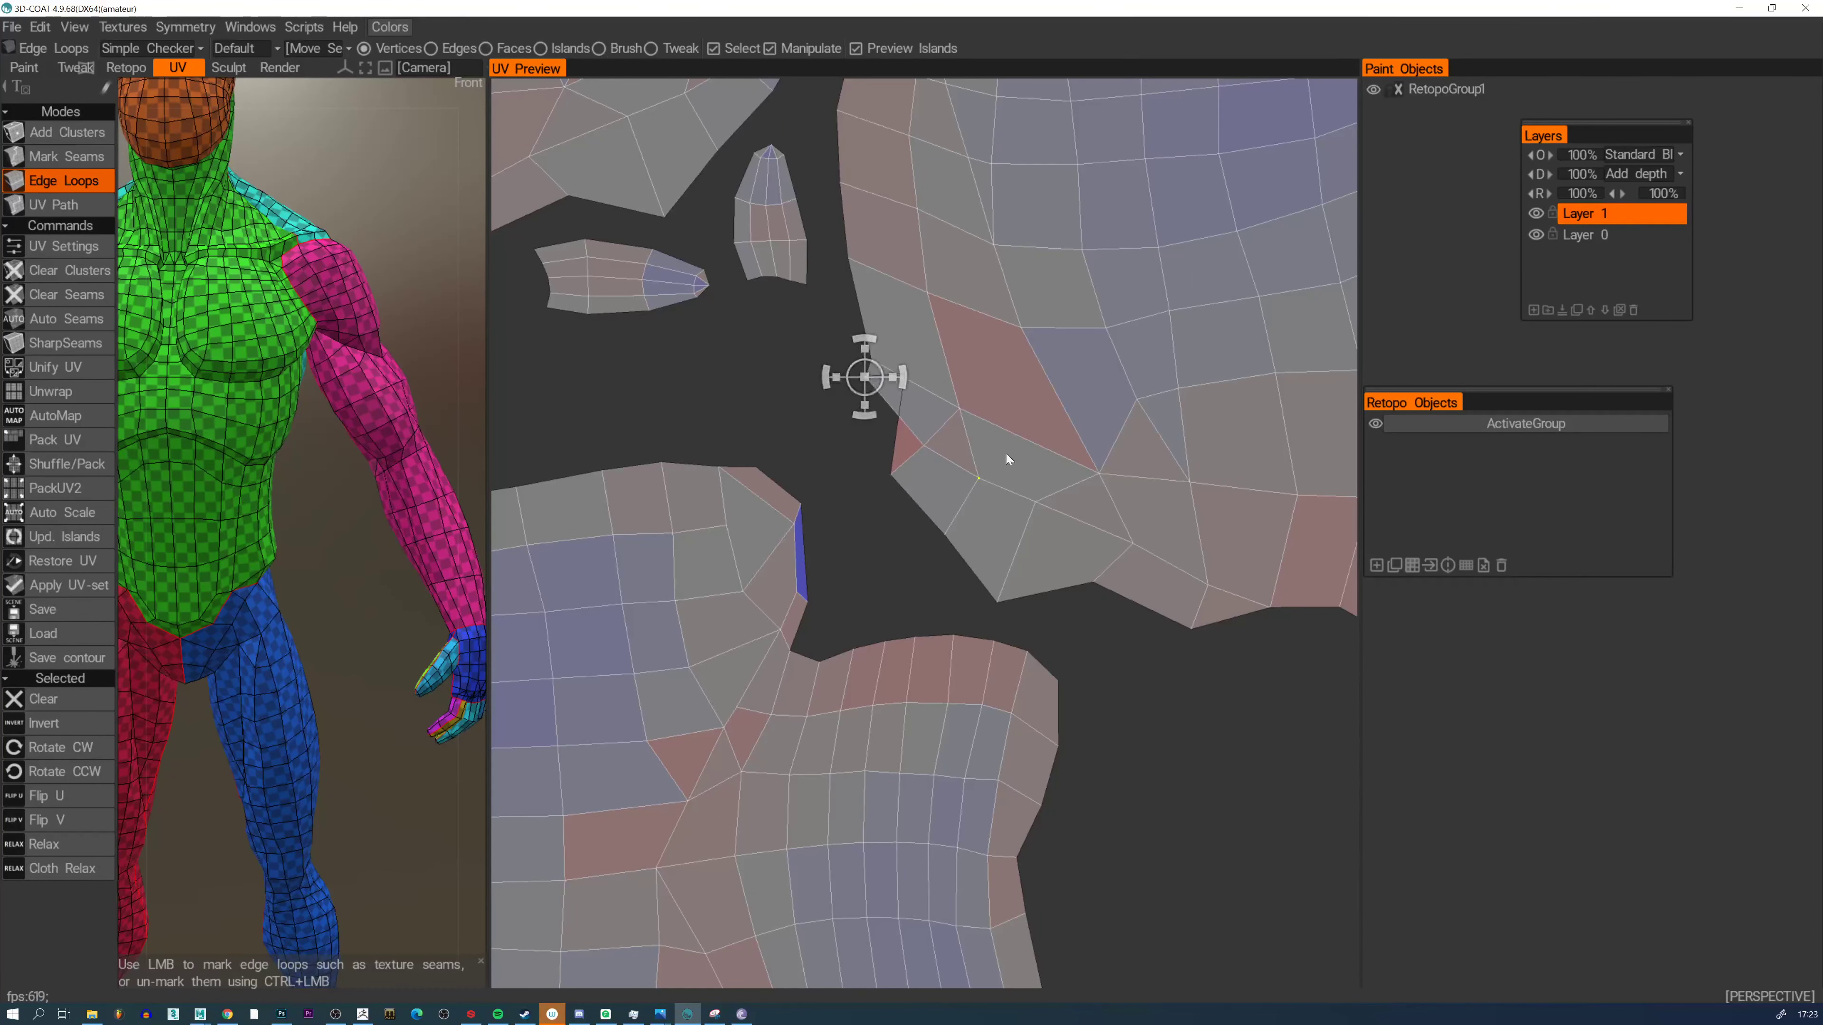
pyautogui.click(982, 474)
pyautogui.click(869, 379)
pyautogui.moveTo(870, 380); pyautogui.dragTo(918, 341)
pyautogui.click(906, 377)
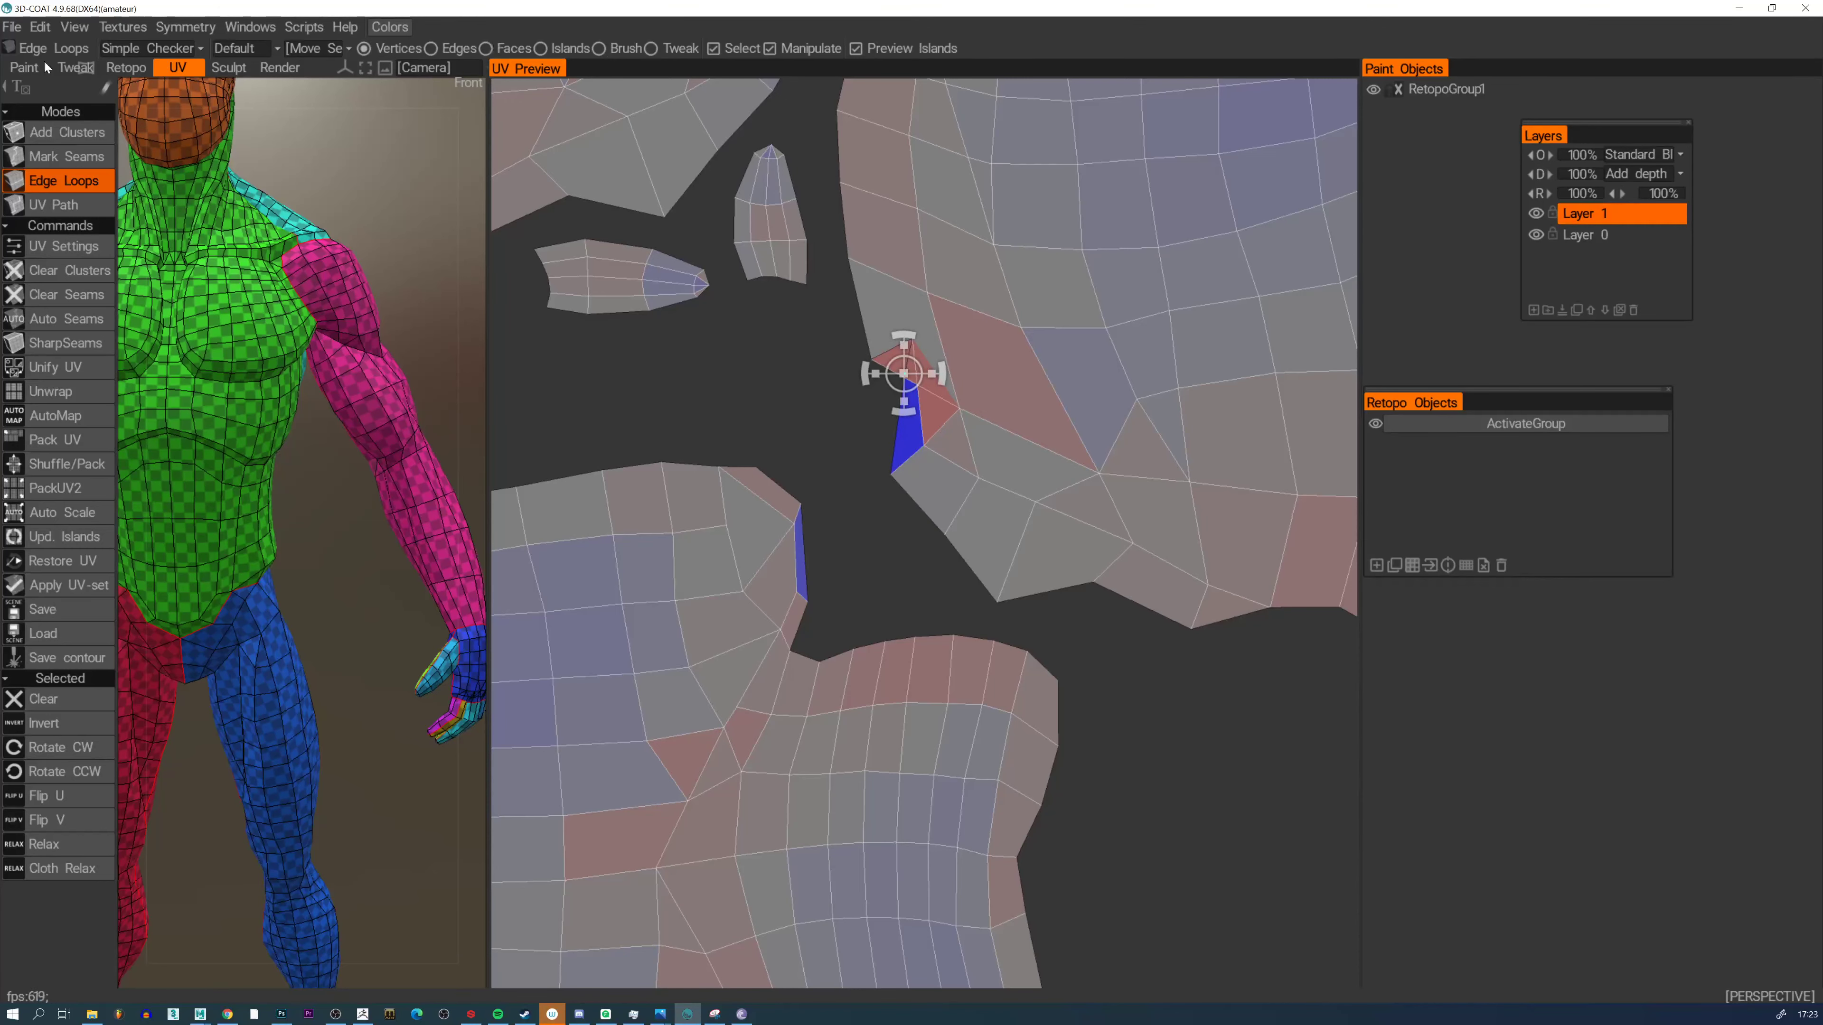
# Move the two folded-in vertices back out to the red leg island's outer edge to remove the face overlap
pyautogui.click(541, 48)
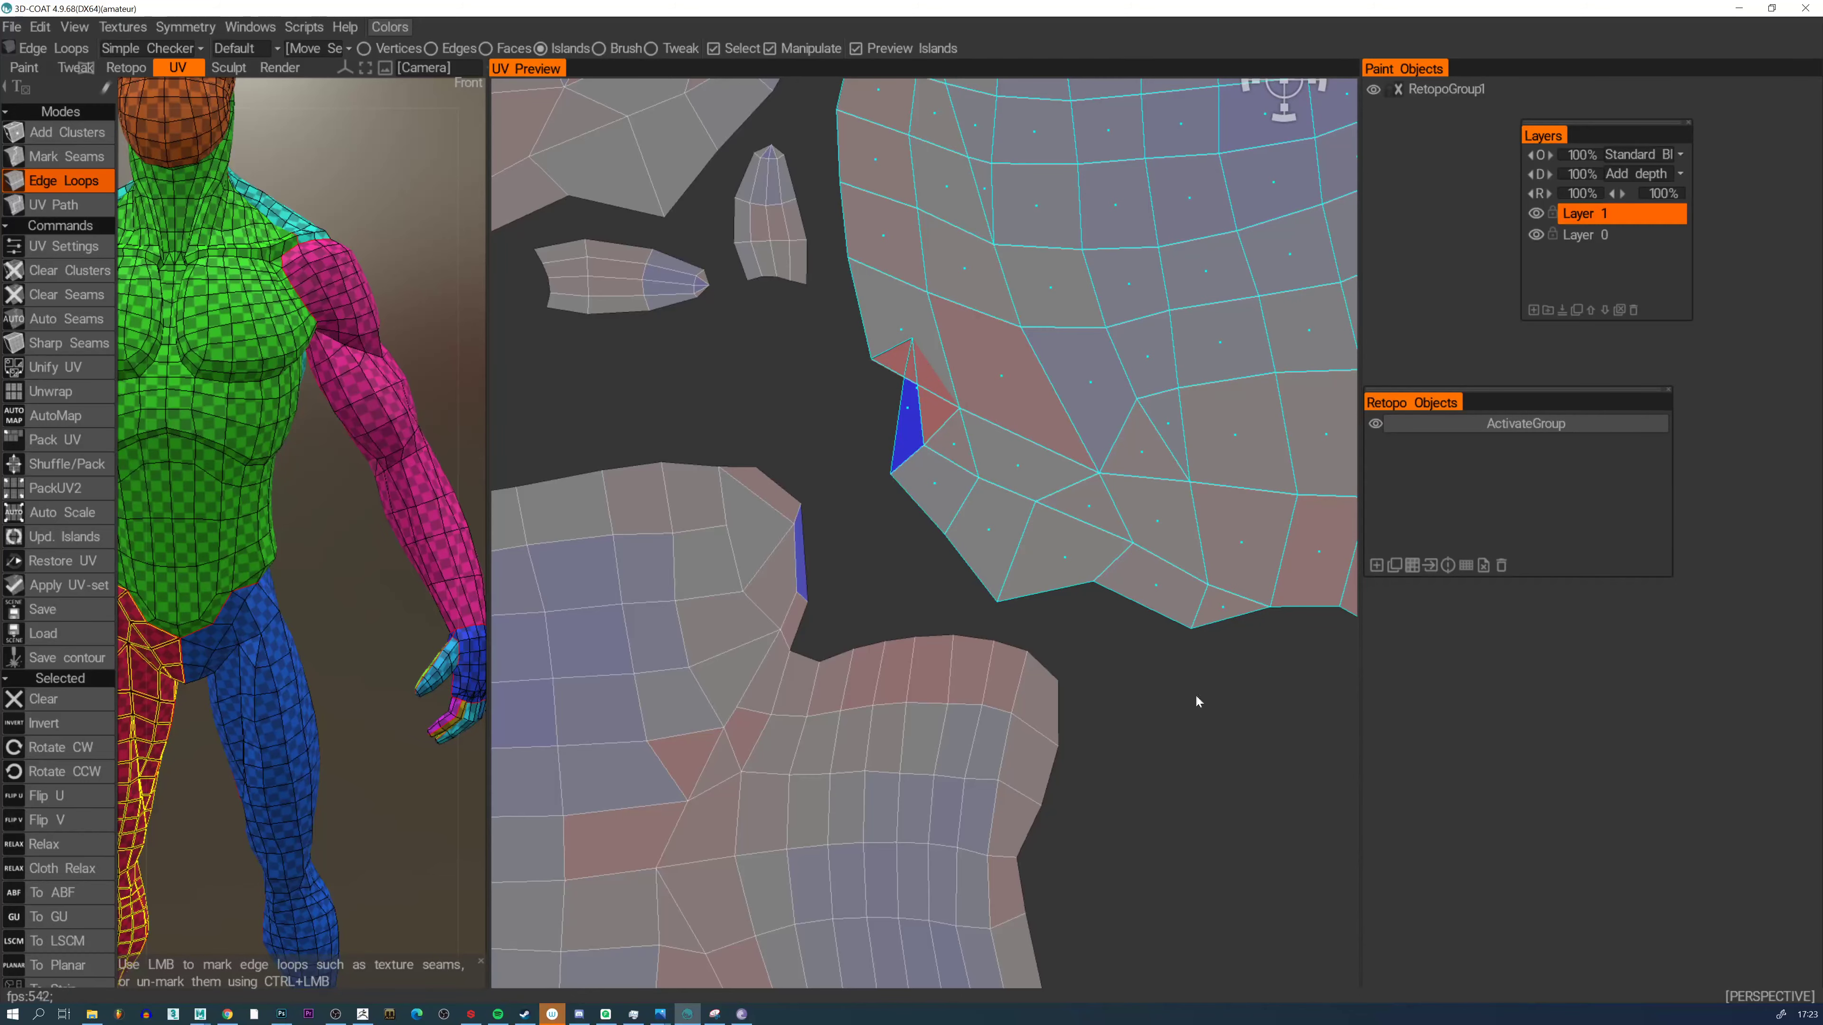
pyautogui.keyDown('alt'); pyautogui.moveTo(1194, 693); pyautogui.dragTo(965, 685, button='right'); pyautogui.keyUp('alt')
pyautogui.keyDown('alt'); pyautogui.moveTo(816, 497); pyautogui.dragTo(933, 637, button='middle'); pyautogui.keyUp('alt')
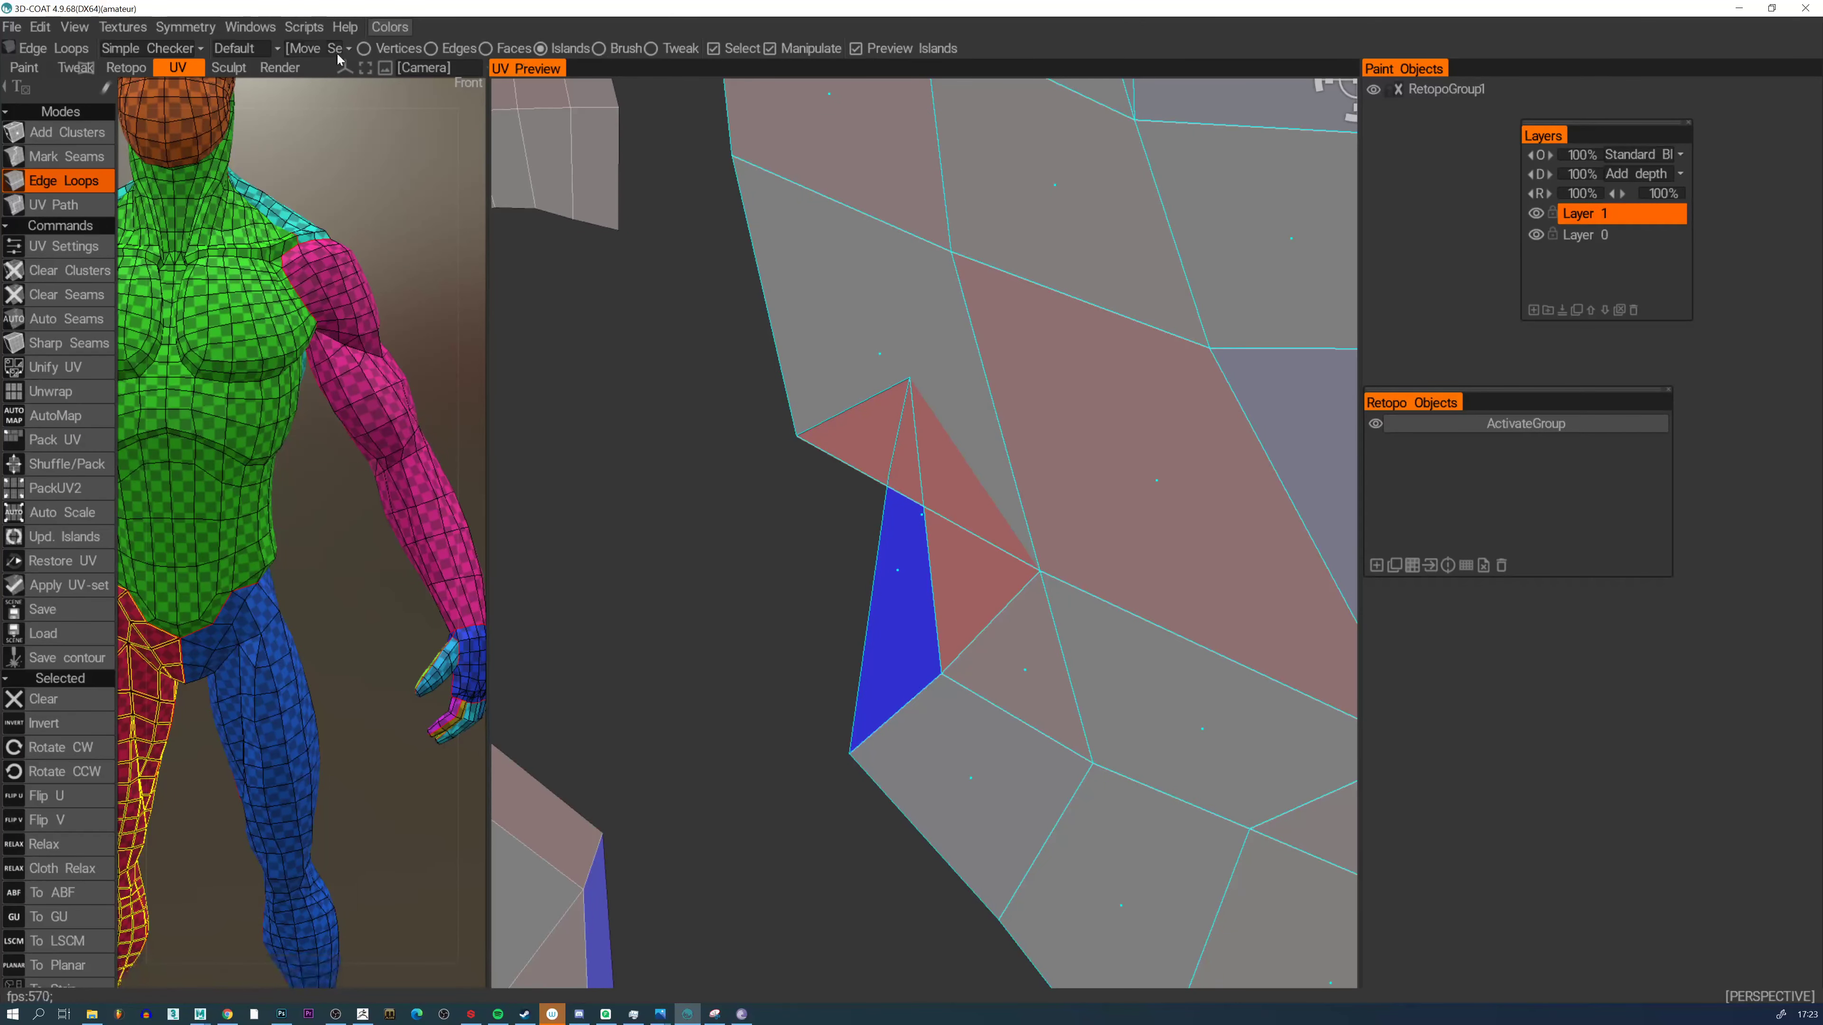
pyautogui.click(364, 48)
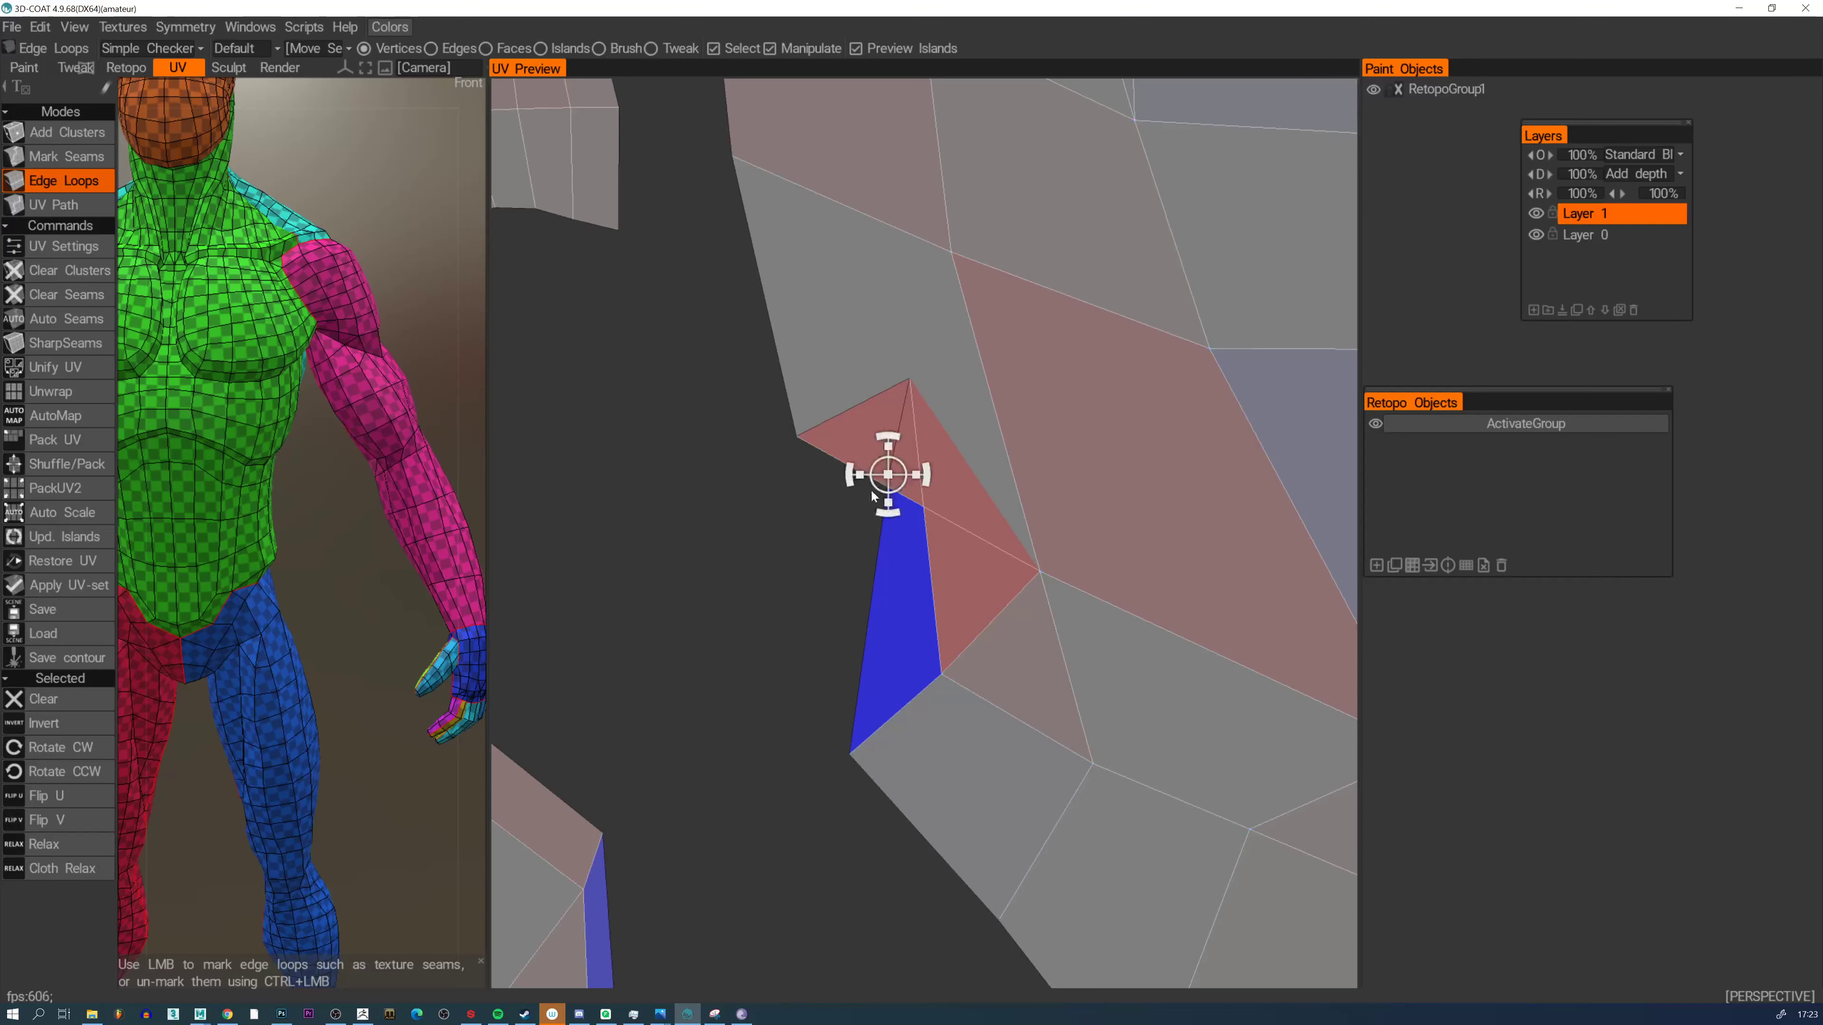
pyautogui.moveTo(872, 496); pyautogui.dragTo(760, 645)
pyautogui.click(917, 384)
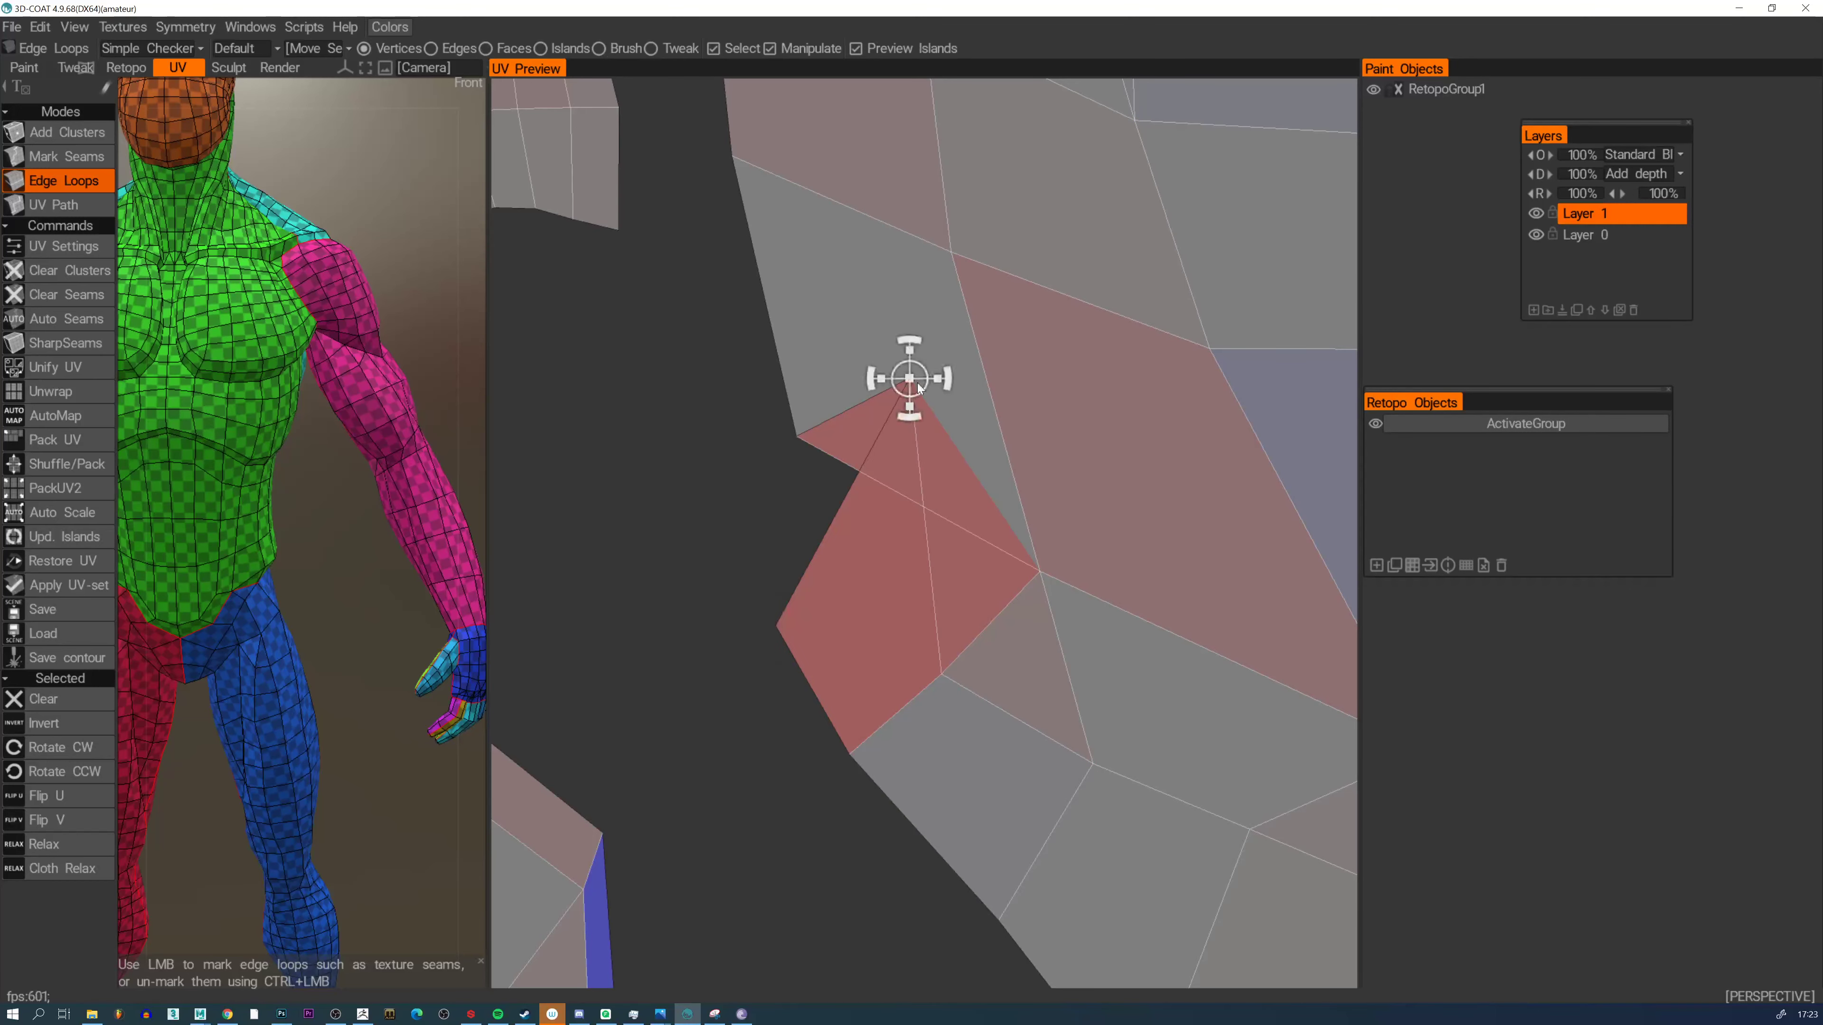
pyautogui.moveTo(919, 388); pyautogui.dragTo(799, 543)
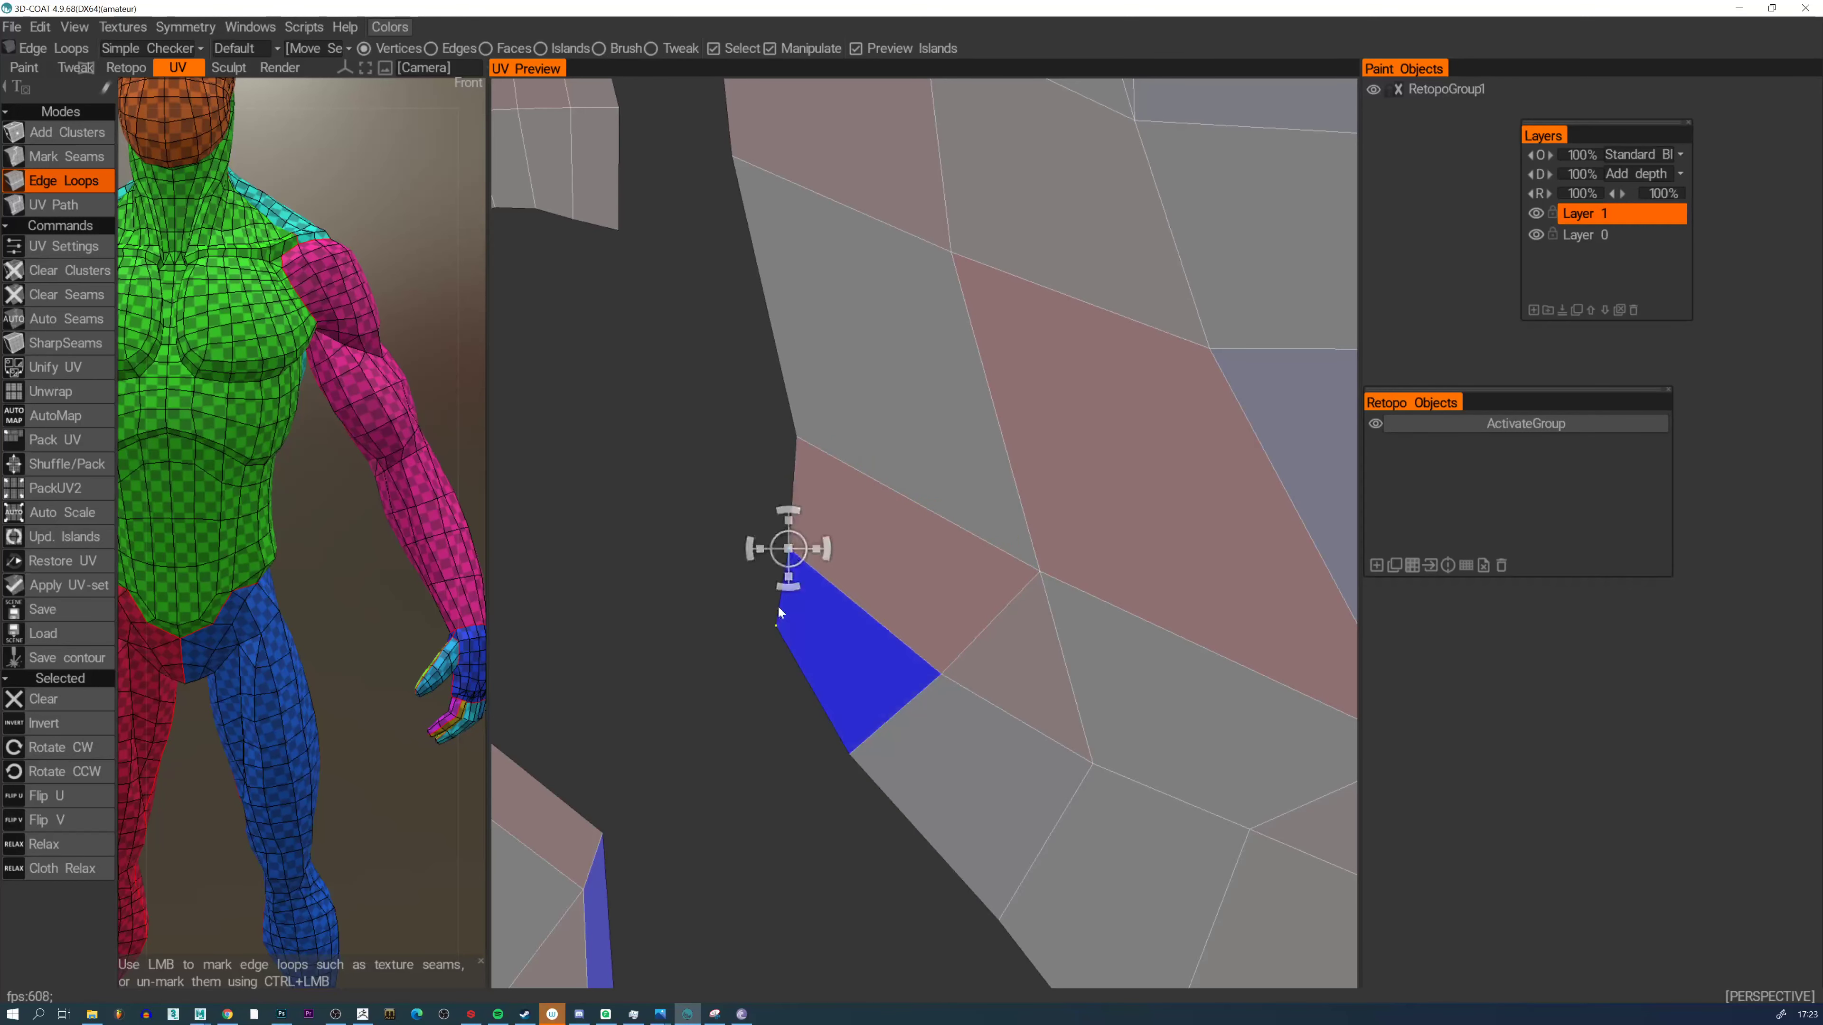
pyautogui.click(782, 623)
pyautogui.moveTo(783, 624); pyautogui.dragTo(765, 652)
pyautogui.click(790, 550)
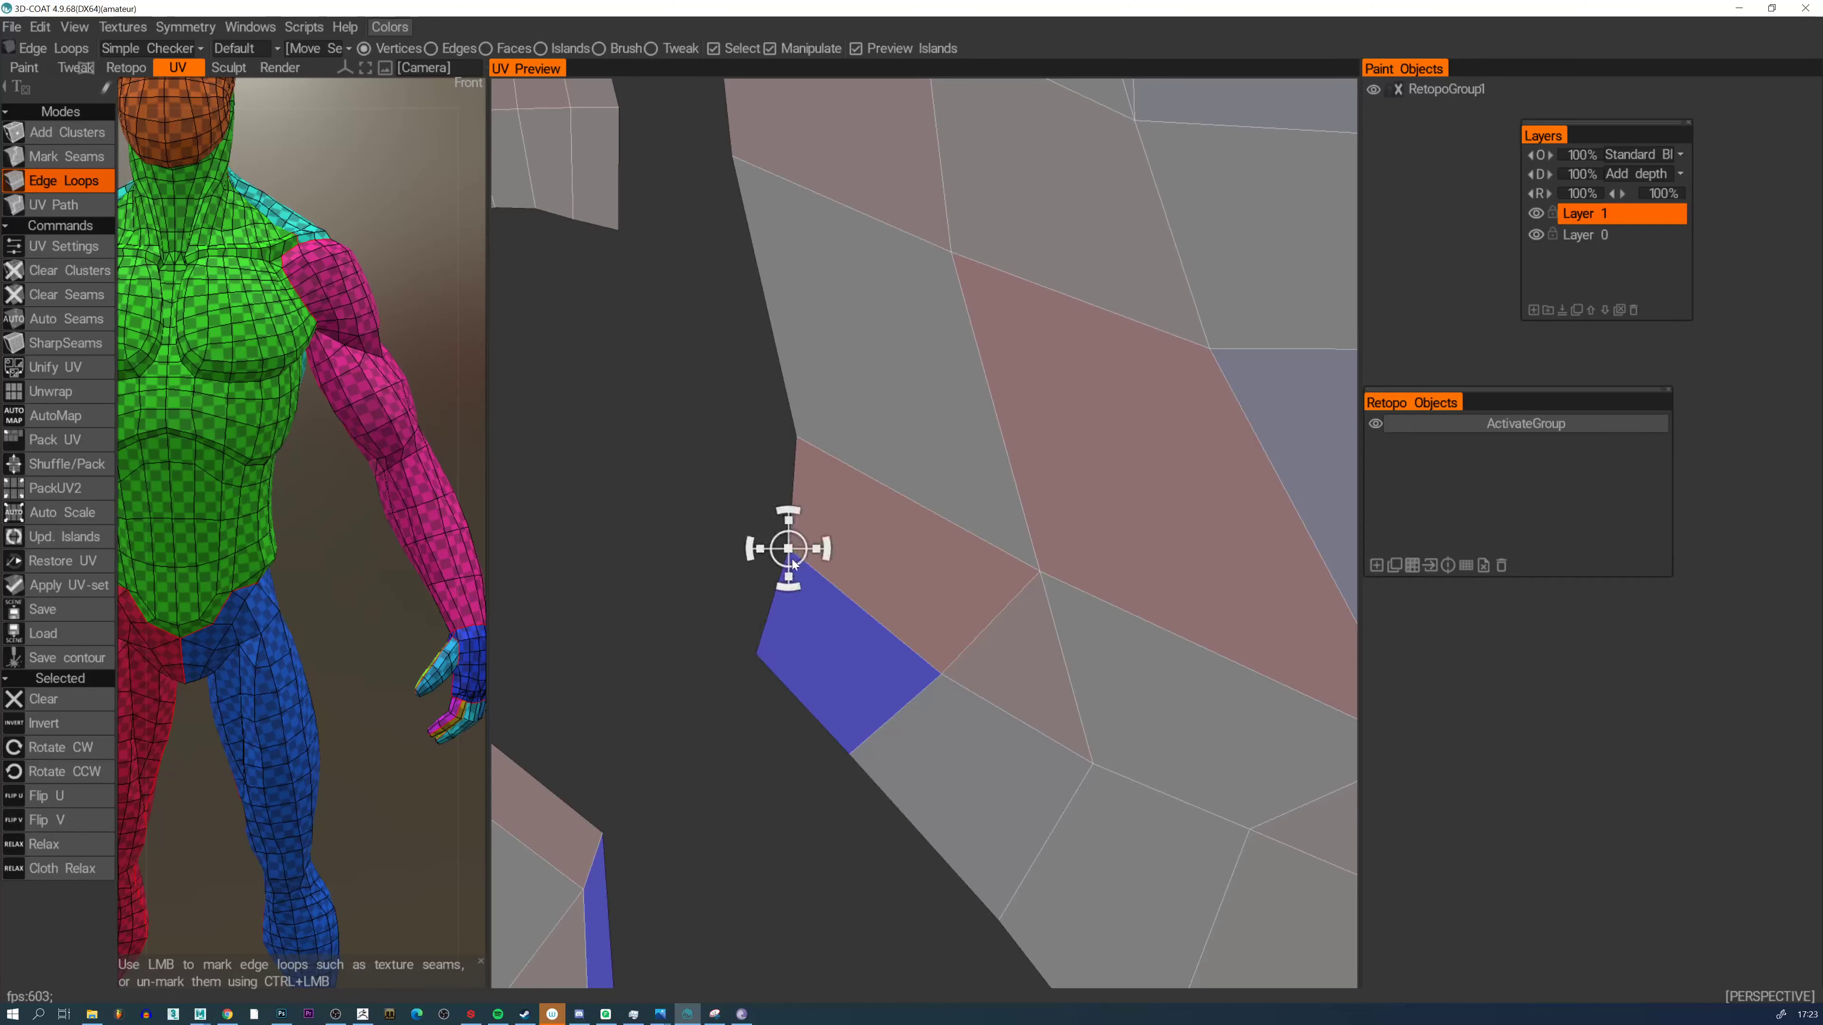
pyautogui.moveTo(792, 550); pyautogui.dragTo(791, 525)
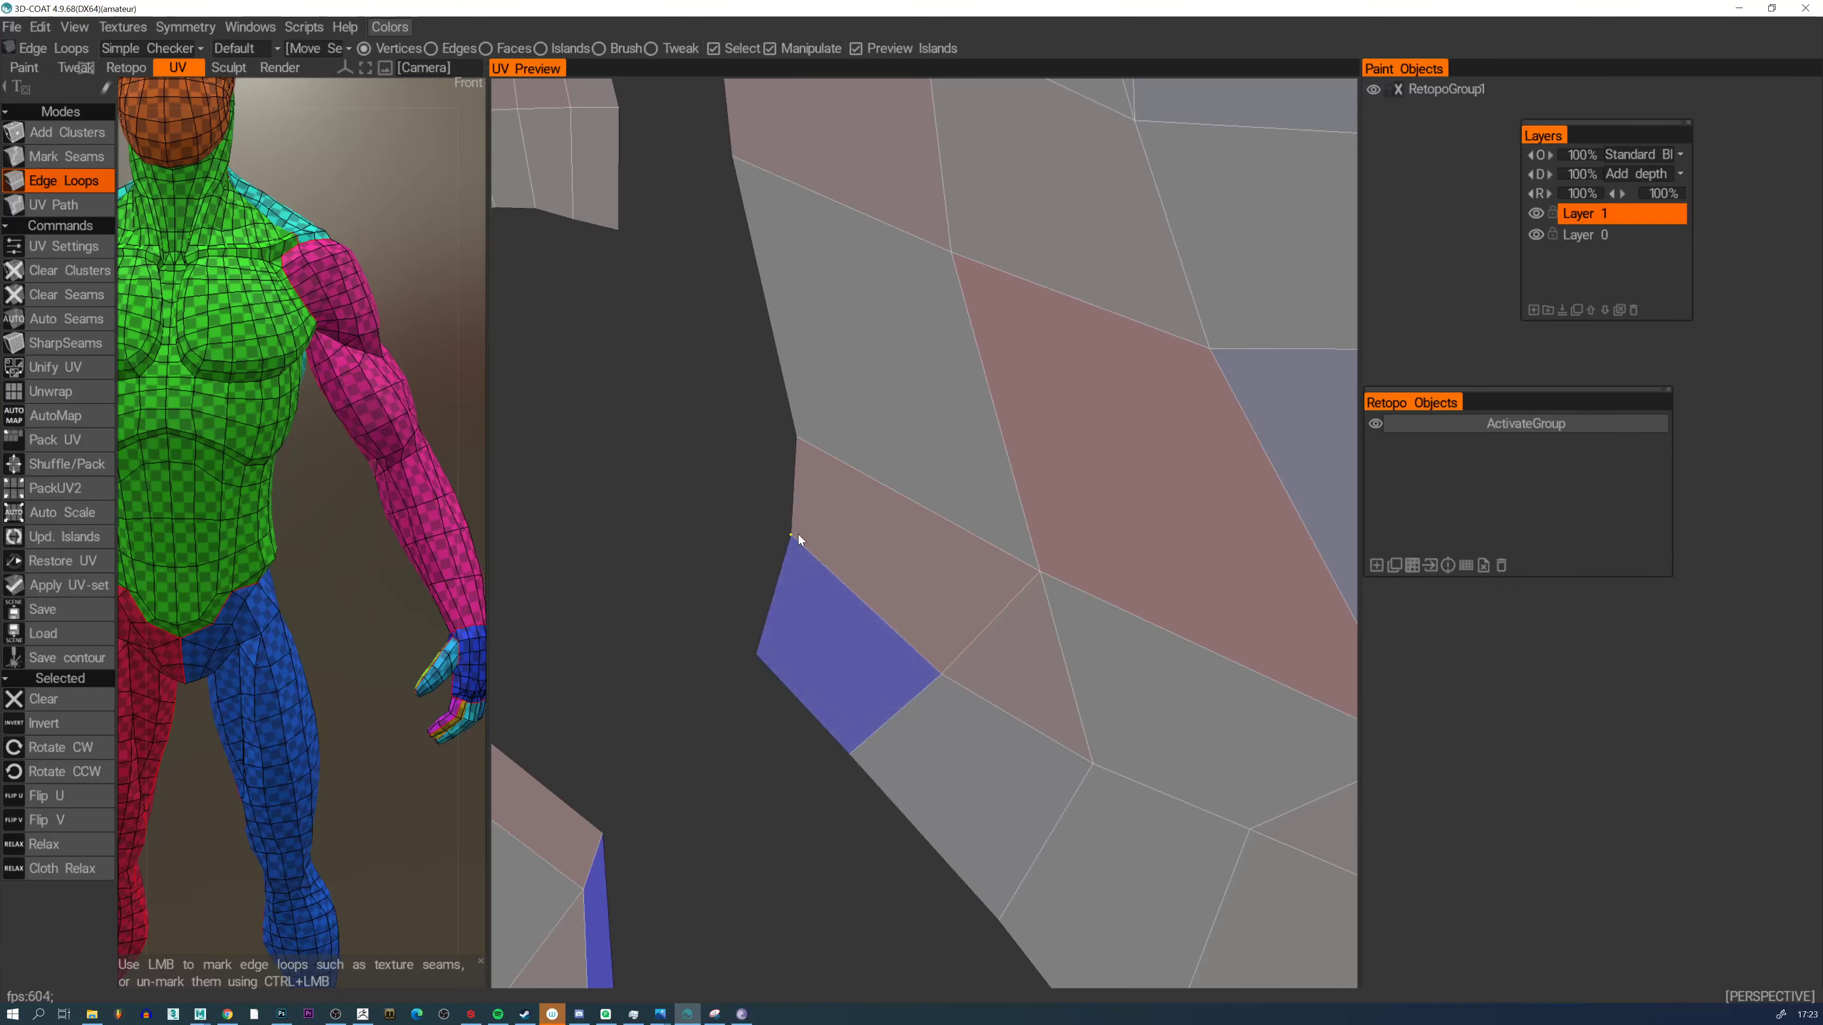
# Adjust the two edge vertices of the narrow blue face on the island below the leg islands
pyautogui.scroll(-6, 791, 526)
pyautogui.scroll(6, 777, 593)
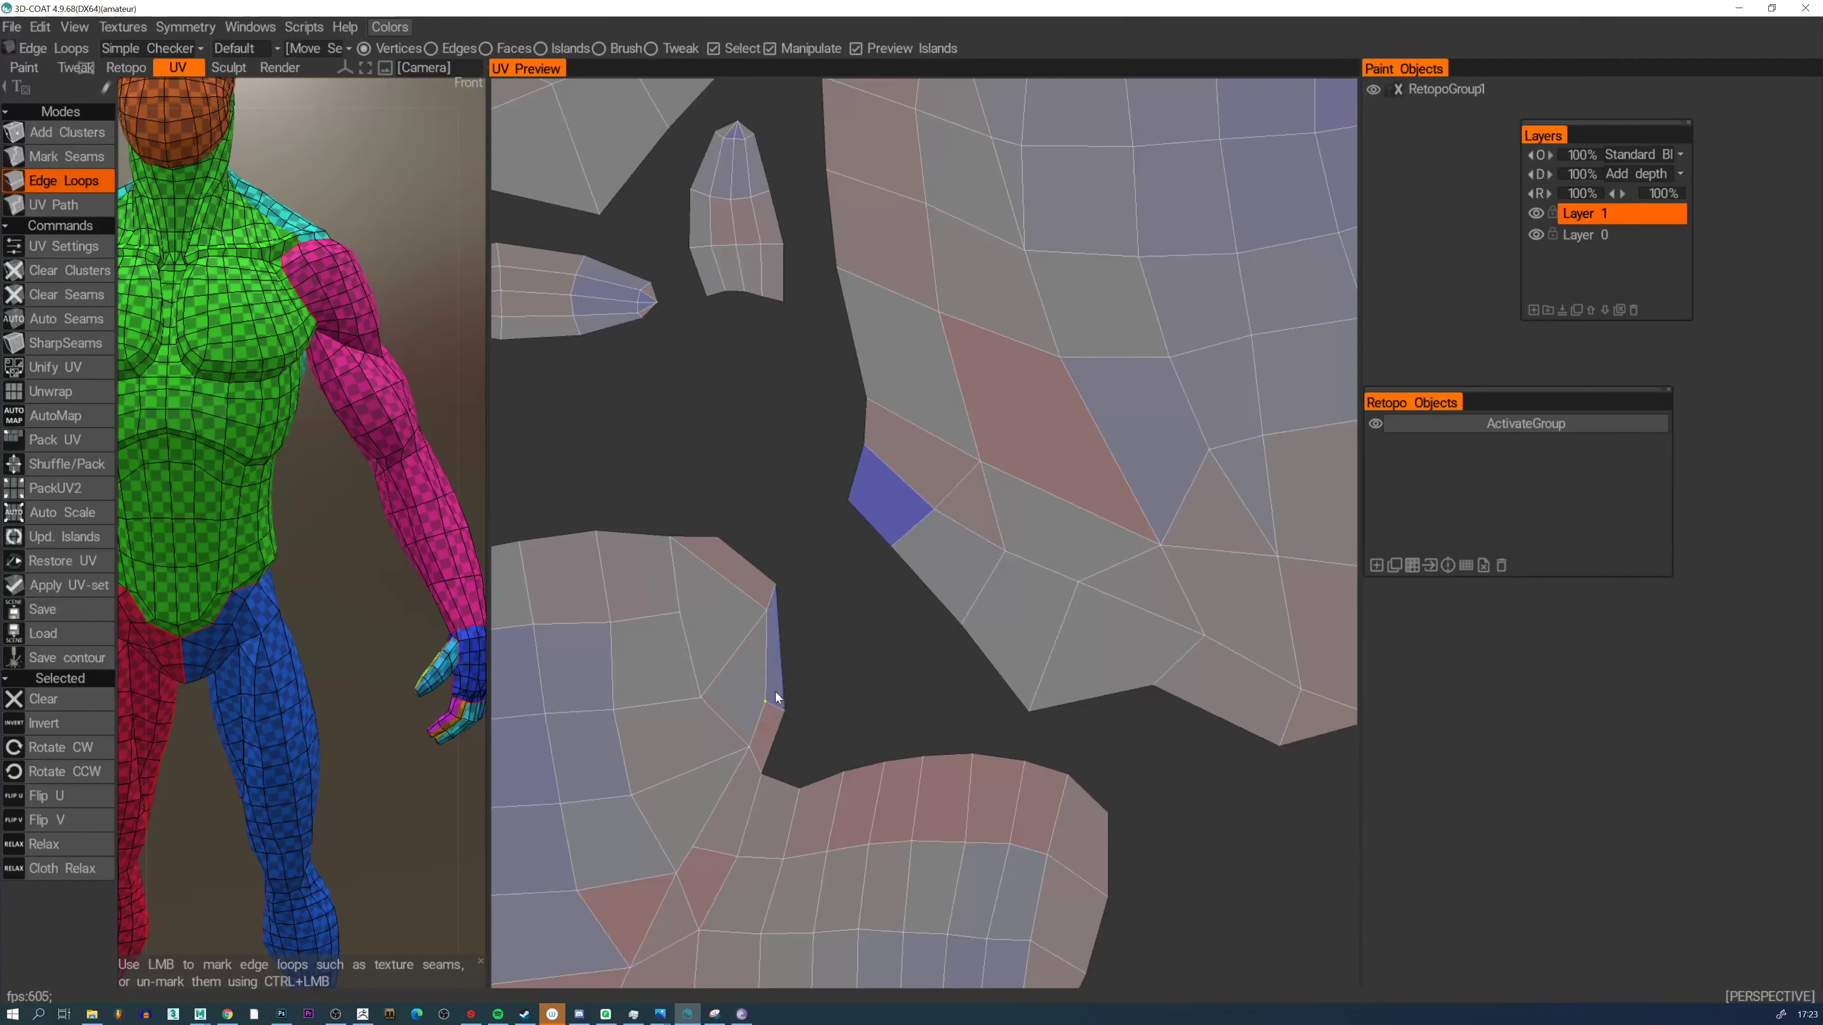
pyautogui.moveTo(775, 693); pyautogui.dragTo(770, 692)
pyautogui.click(774, 601)
pyautogui.moveTo(774, 601); pyautogui.dragTo(764, 611)
pyautogui.keyDown('alt'); pyautogui.moveTo(970, 615); pyautogui.dragTo(1023, 519, button='right'); pyautogui.keyUp('alt')
pyautogui.keyDown('alt'); pyautogui.moveTo(1022, 518); pyautogui.dragTo(936, 501, button='middle'); pyautogui.keyUp('alt')
pyautogui.keyDown('alt'); pyautogui.moveTo(936, 501); pyautogui.dragTo(934, 530, button='right'); pyautogui.keyUp('alt')
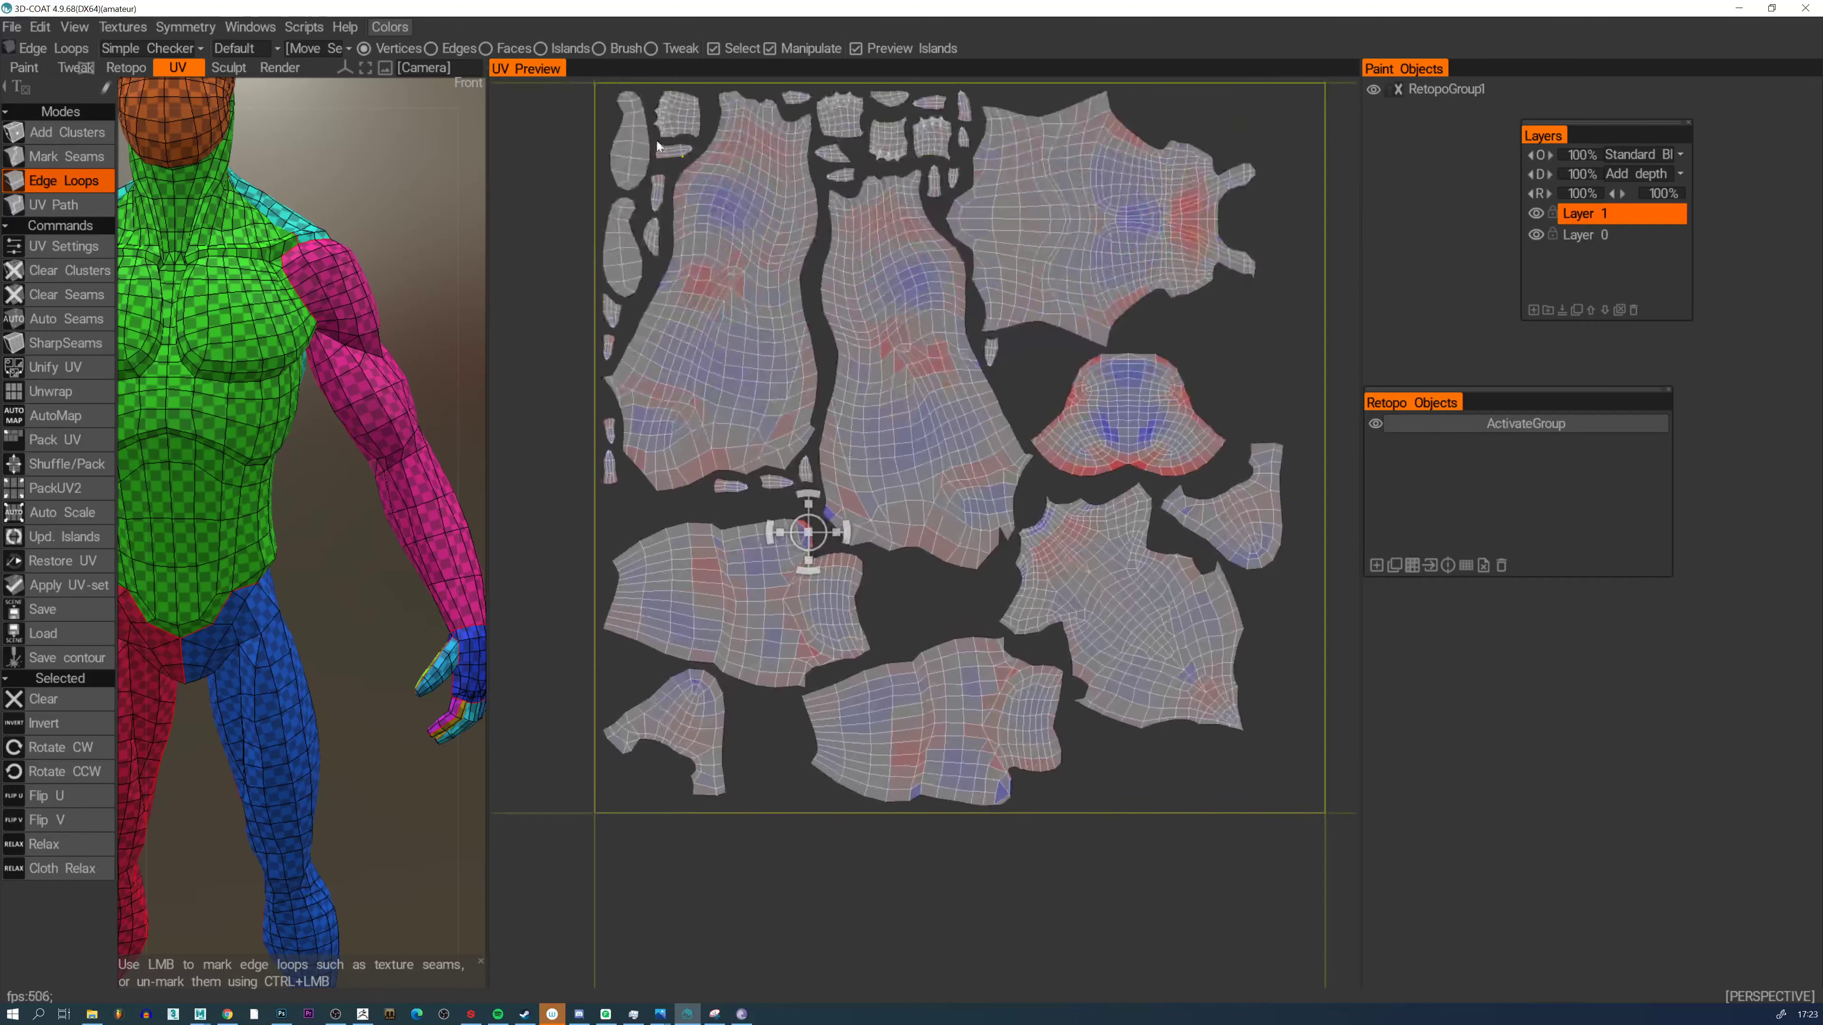
# In island mode, relax the UV islands of the red leg, the head, the green torso and the cyan back
pyautogui.click(551, 48)
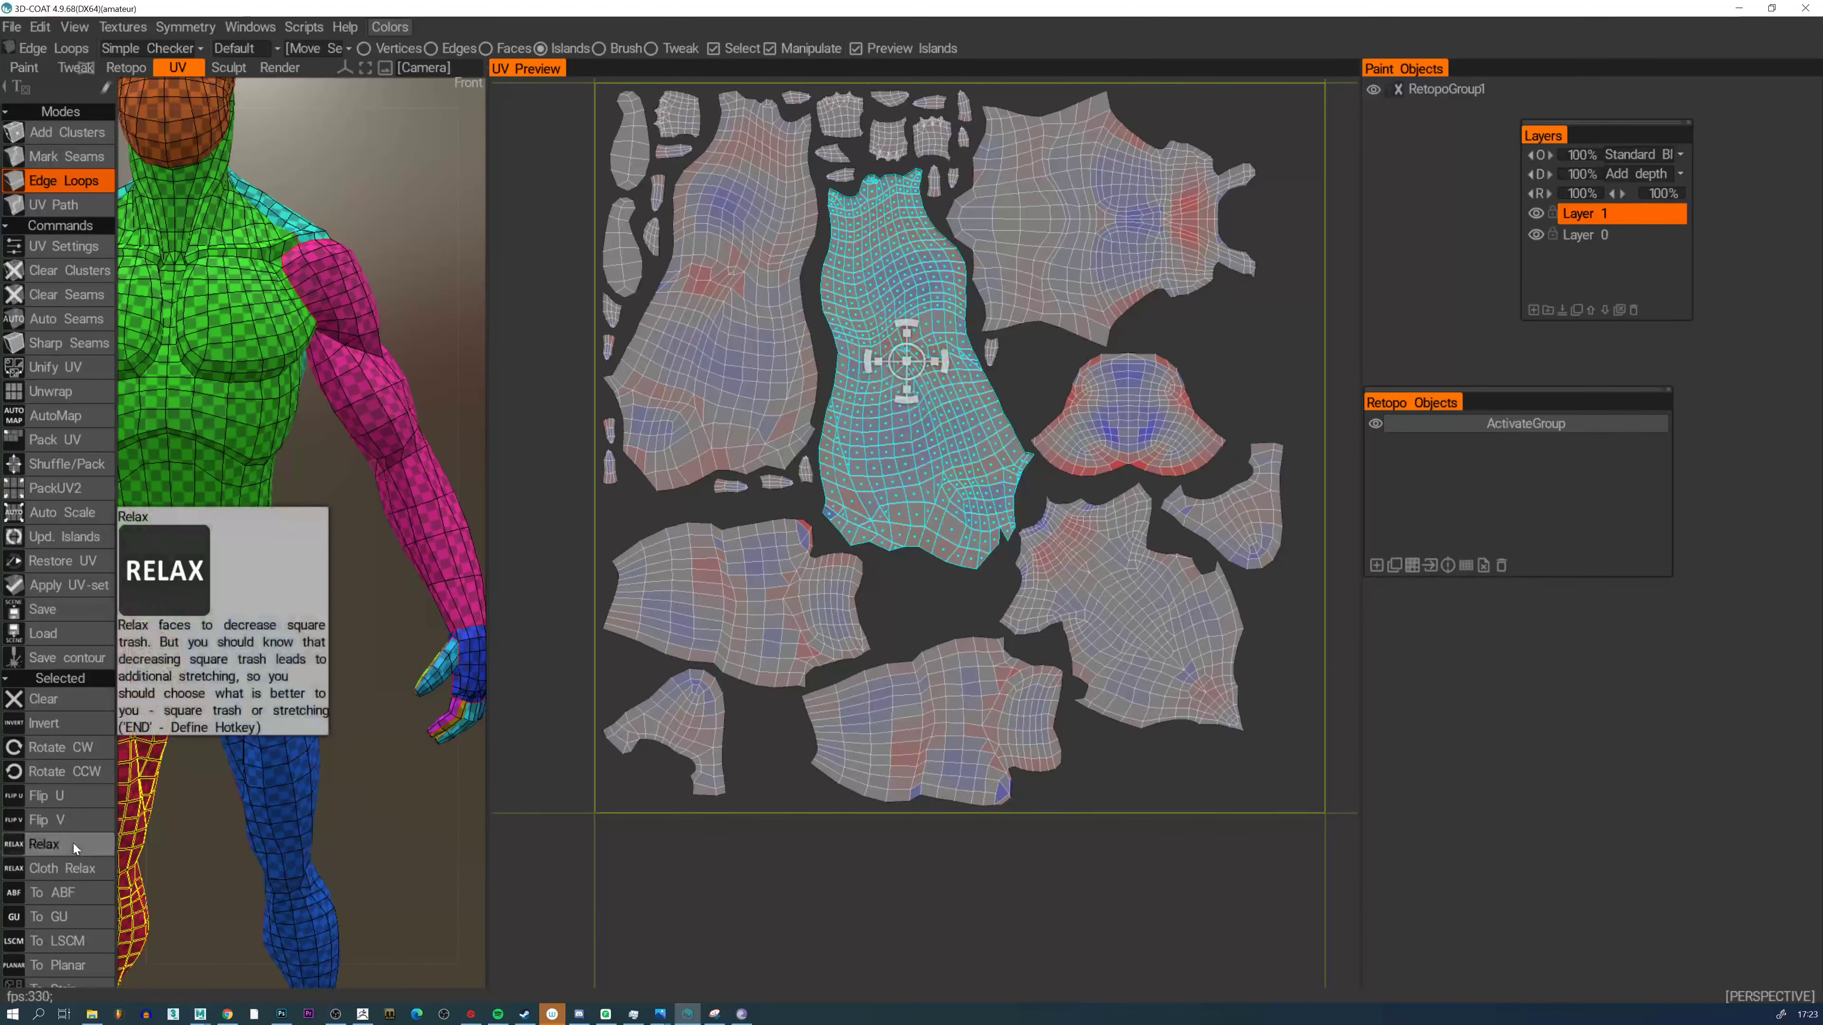
pyautogui.click(1128, 444)
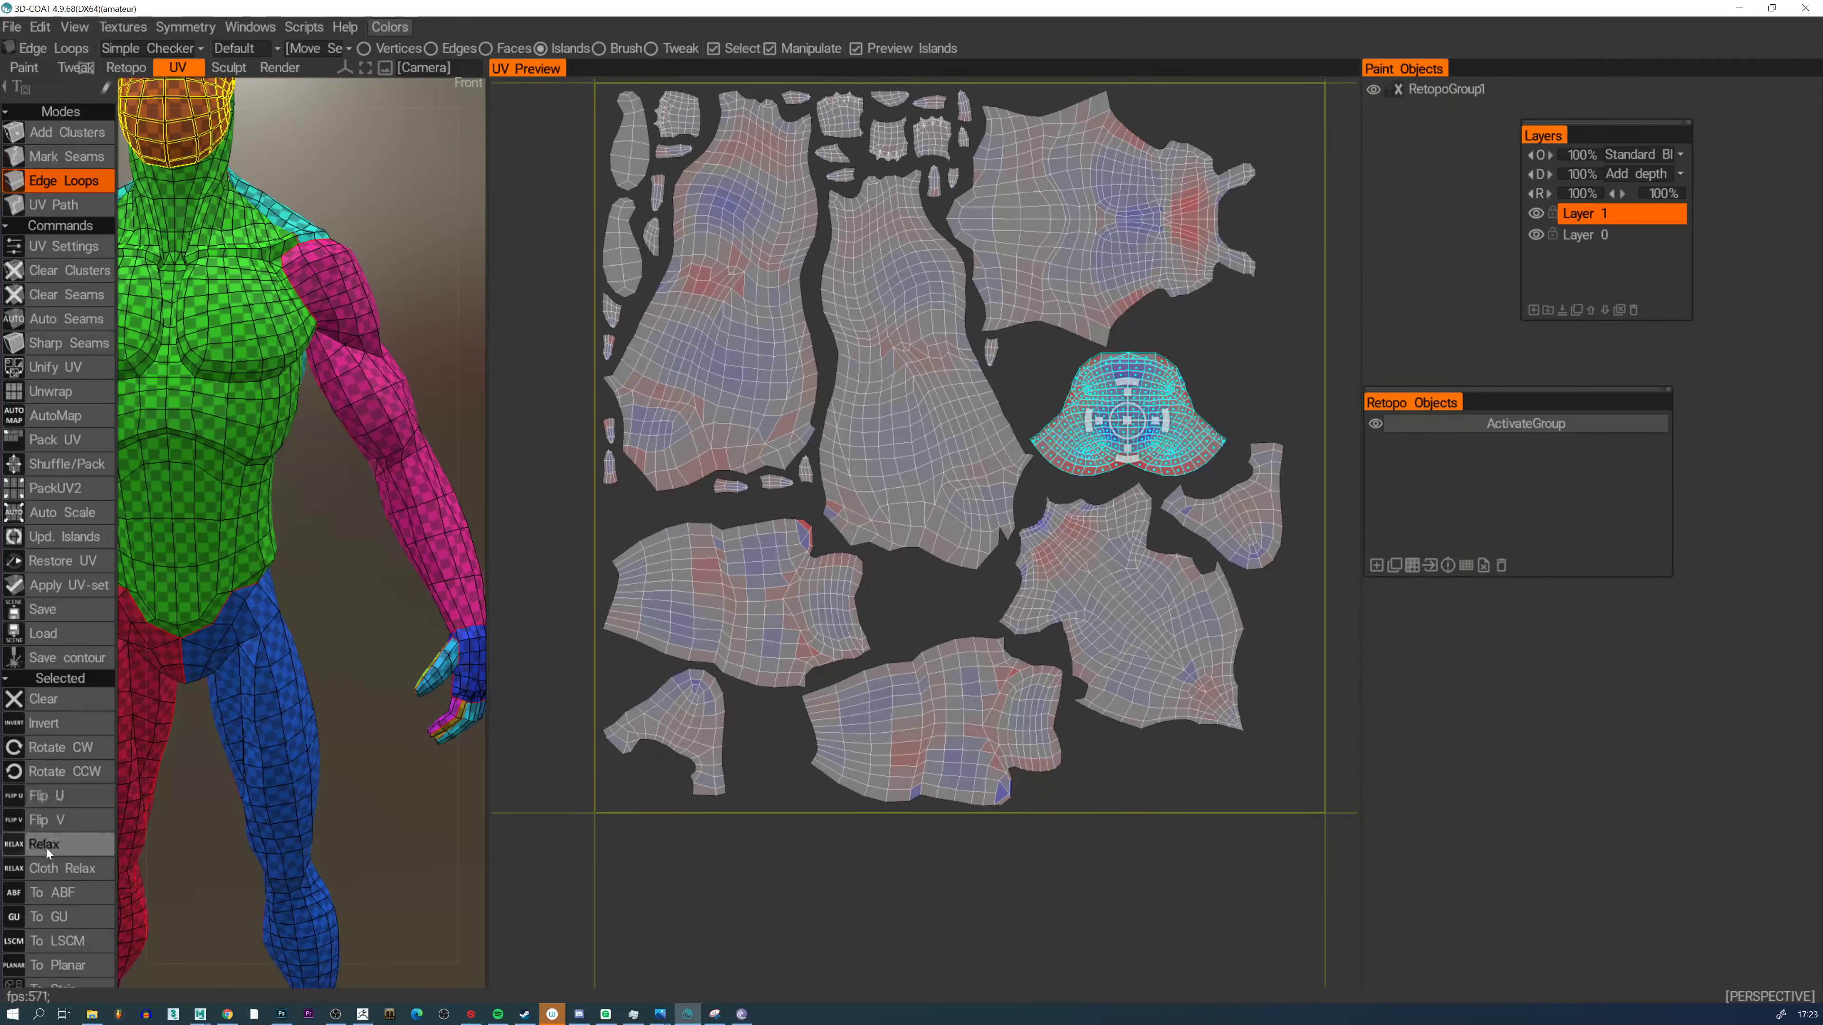
pyautogui.click(986, 256)
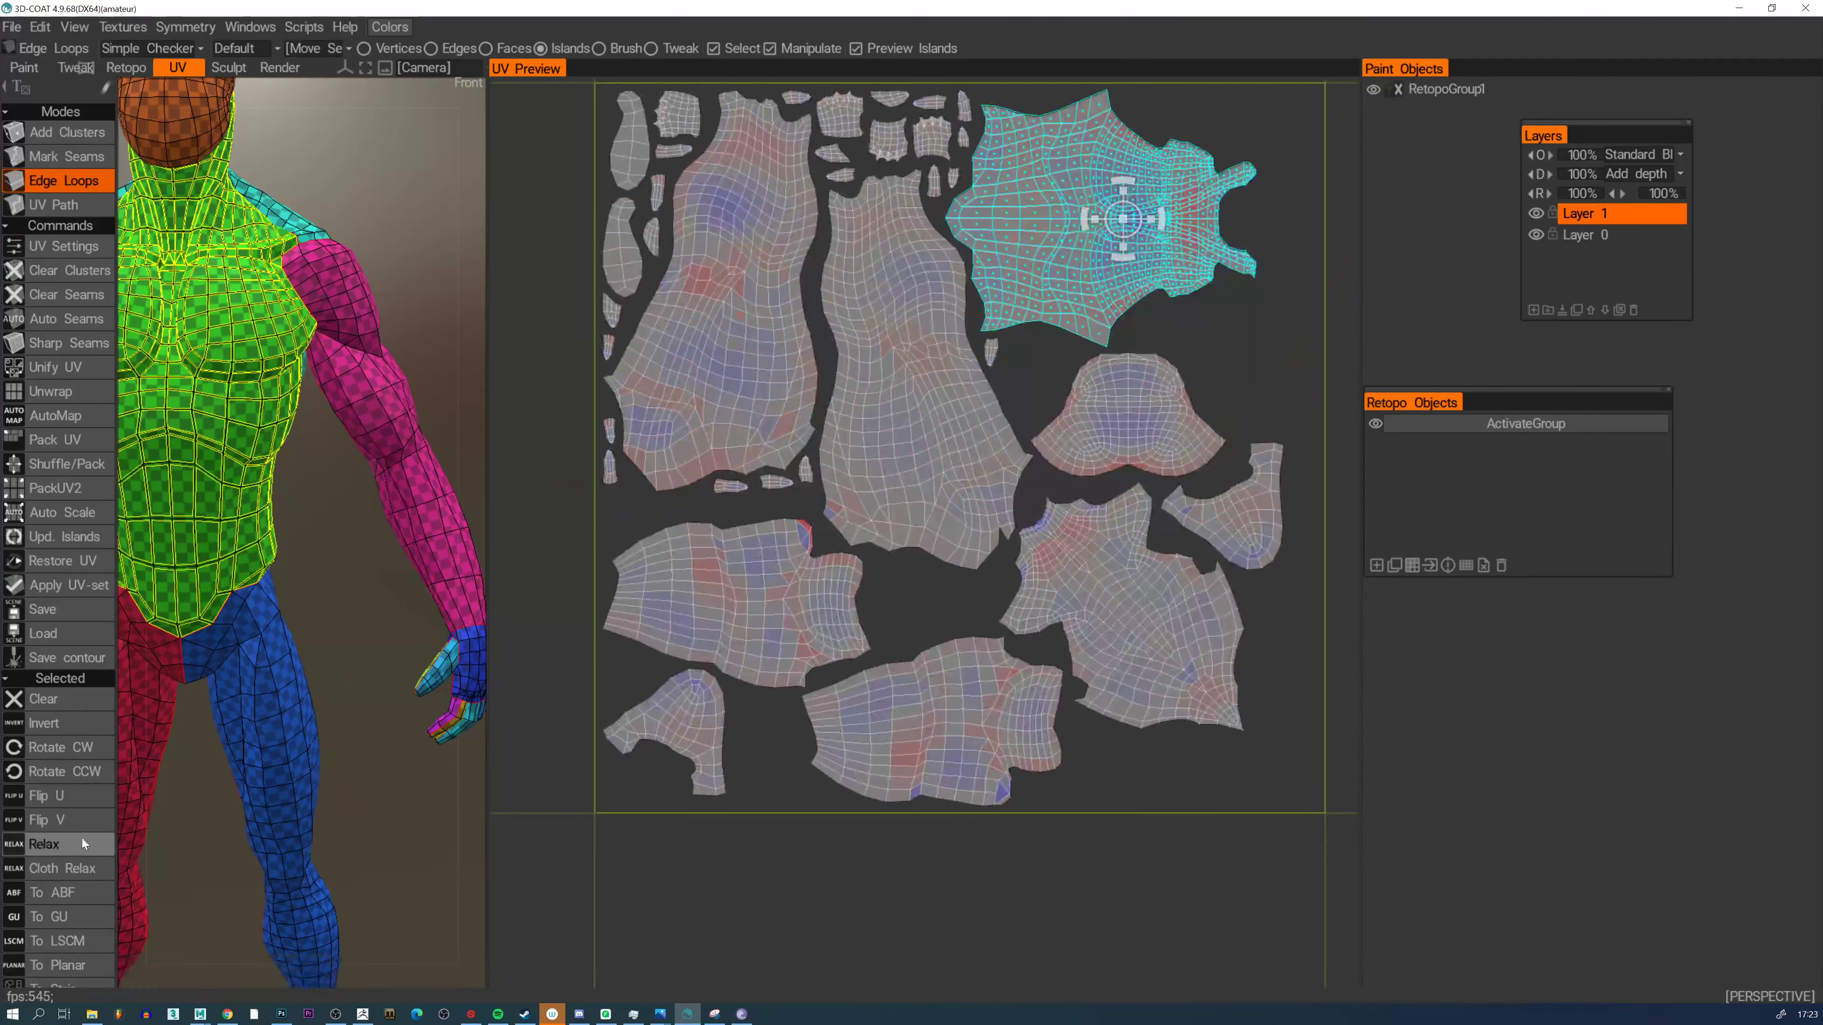
pyautogui.click(1077, 618)
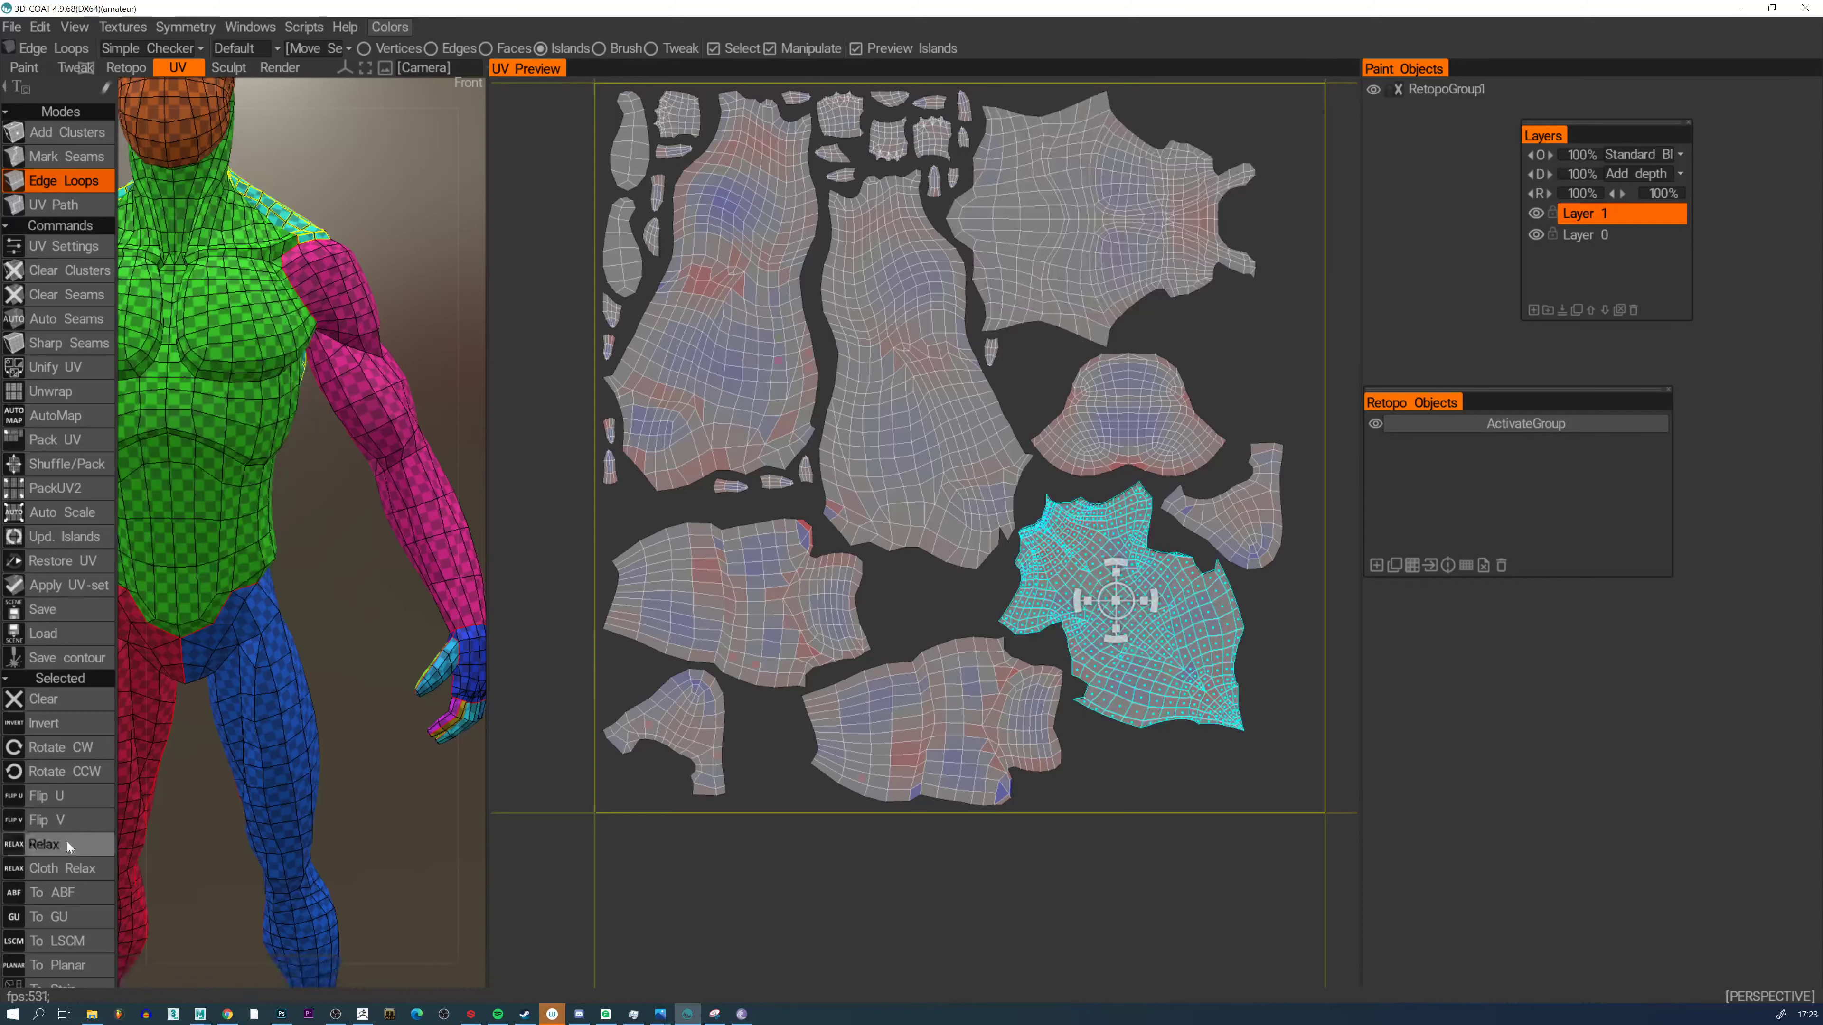
# Relax the lower arm island and the blue leg's island, and leave the cyan back island selected
pyautogui.click(933, 718)
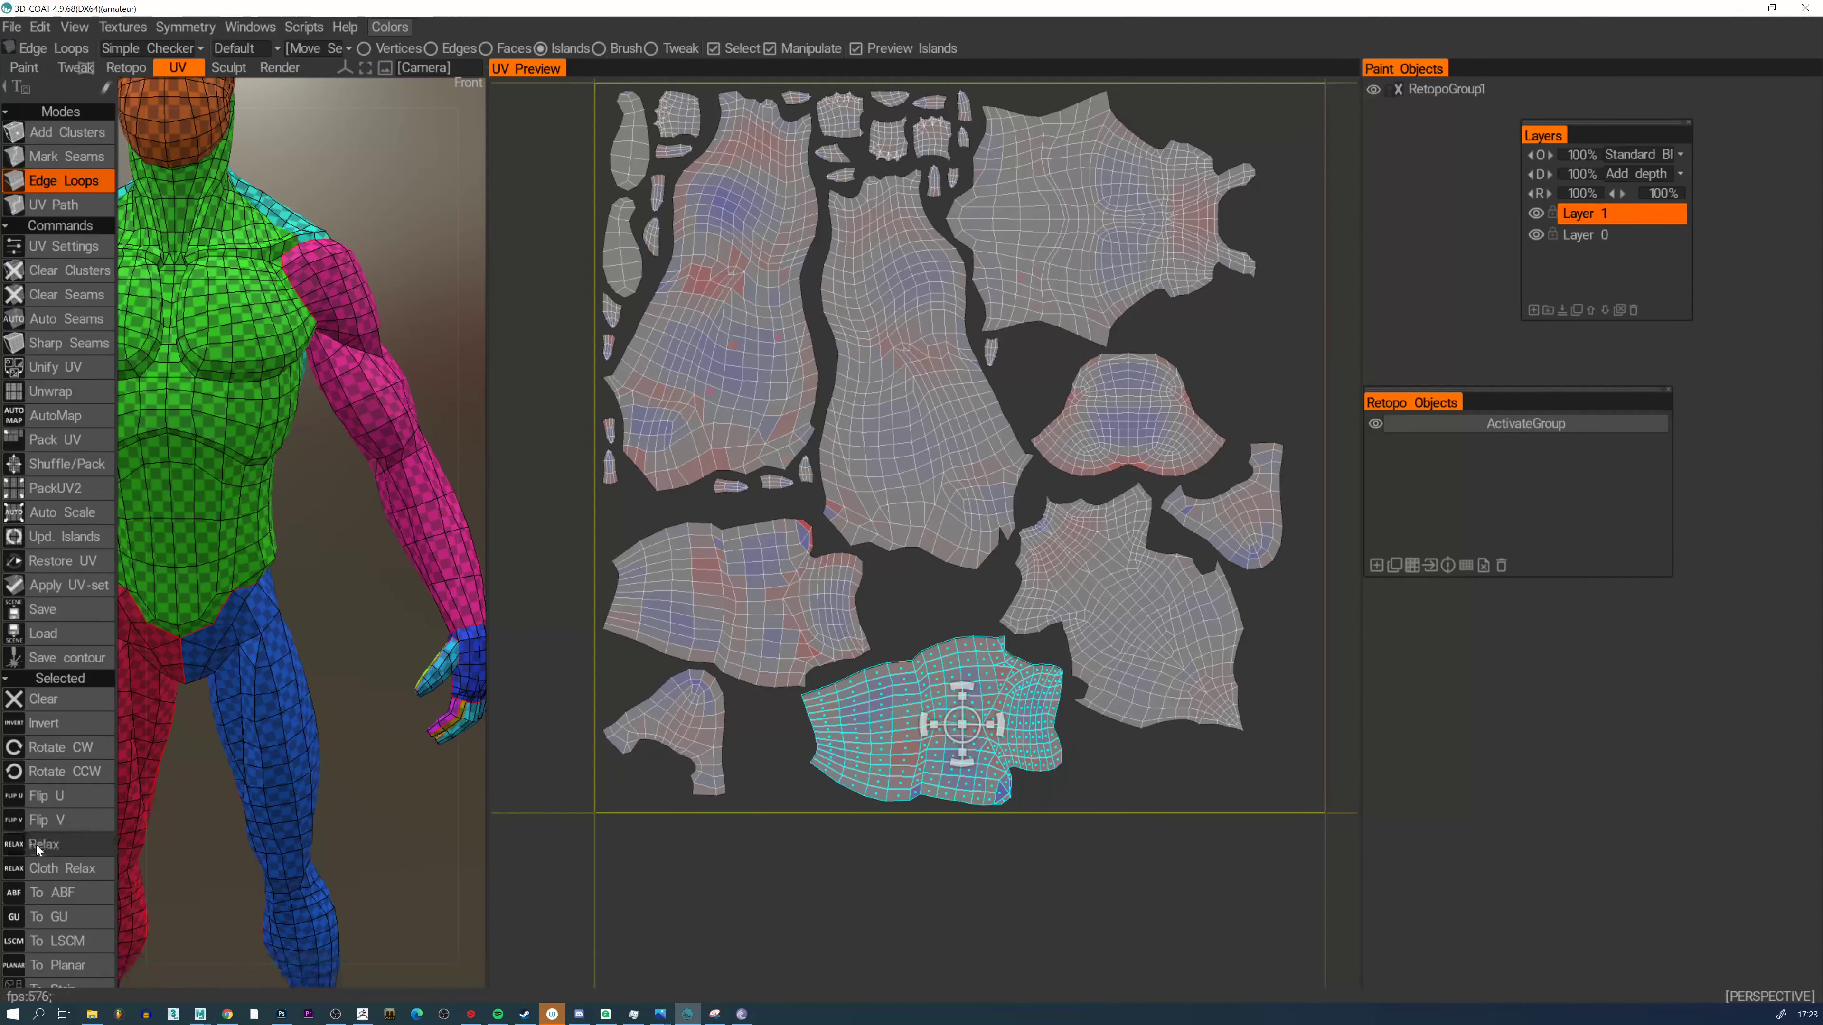
pyautogui.click(703, 693)
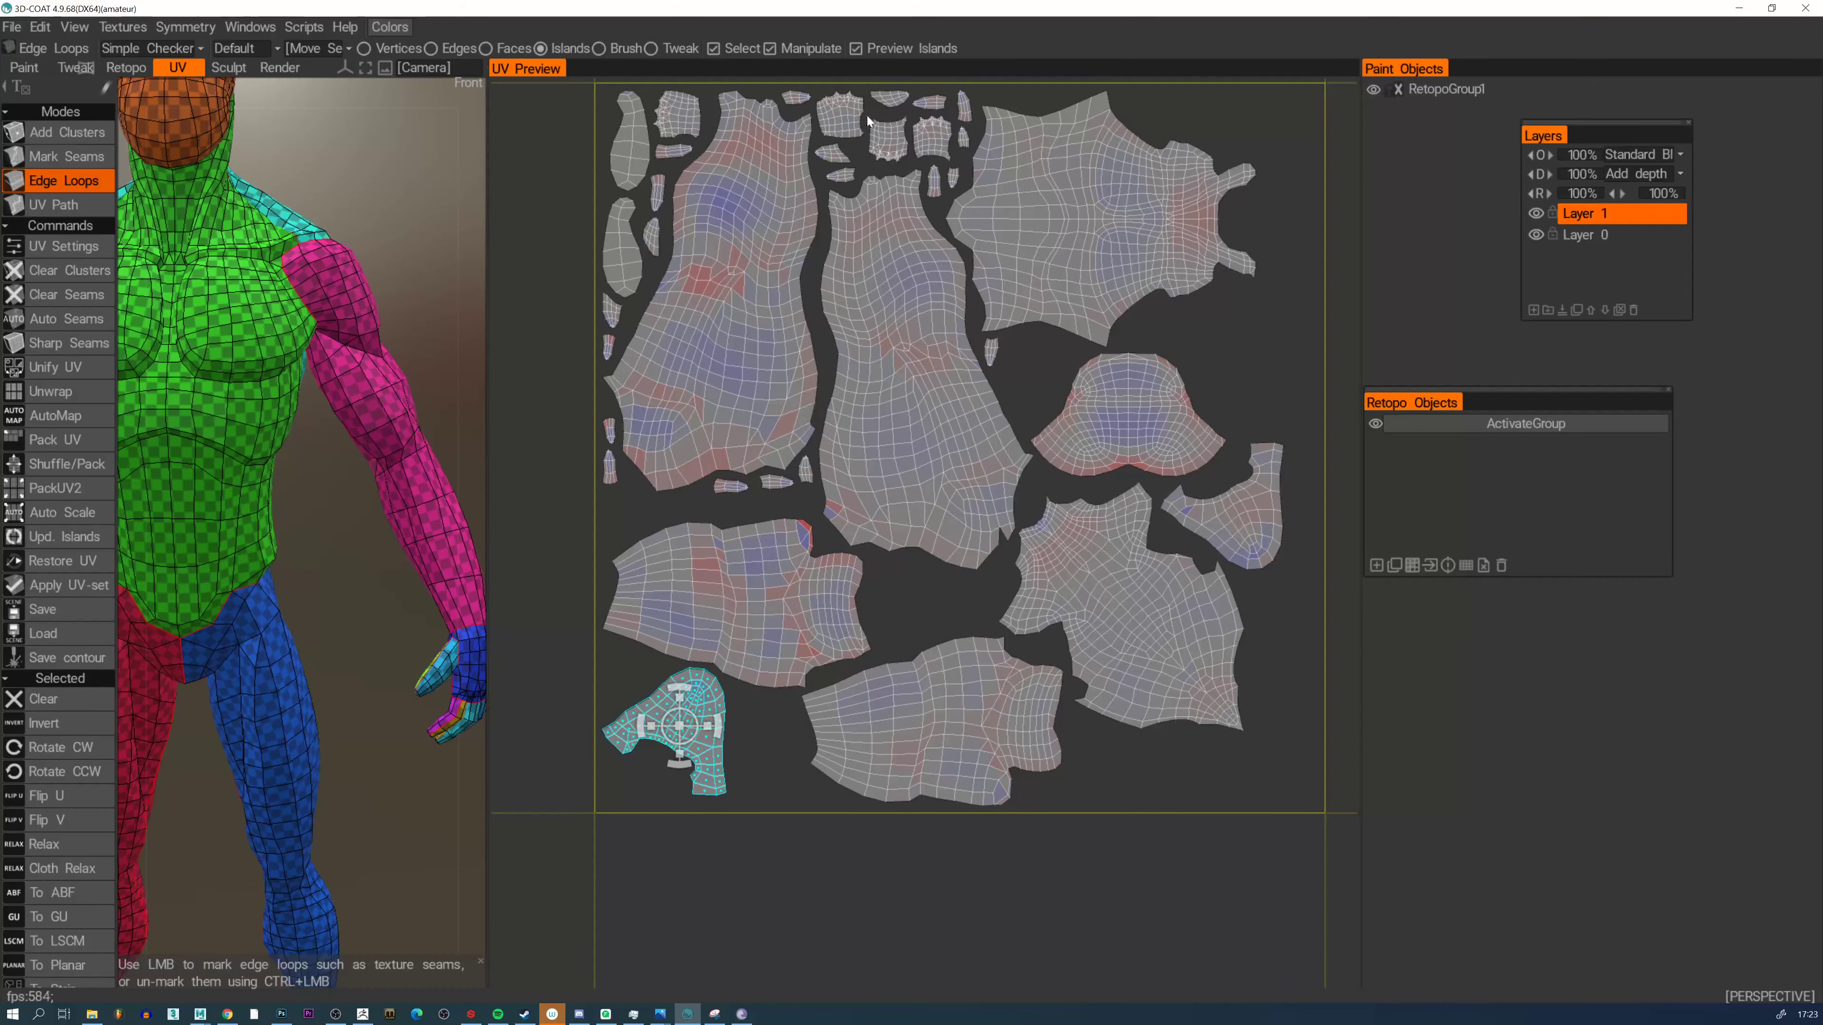
pyautogui.click(848, 121)
pyautogui.click(698, 331)
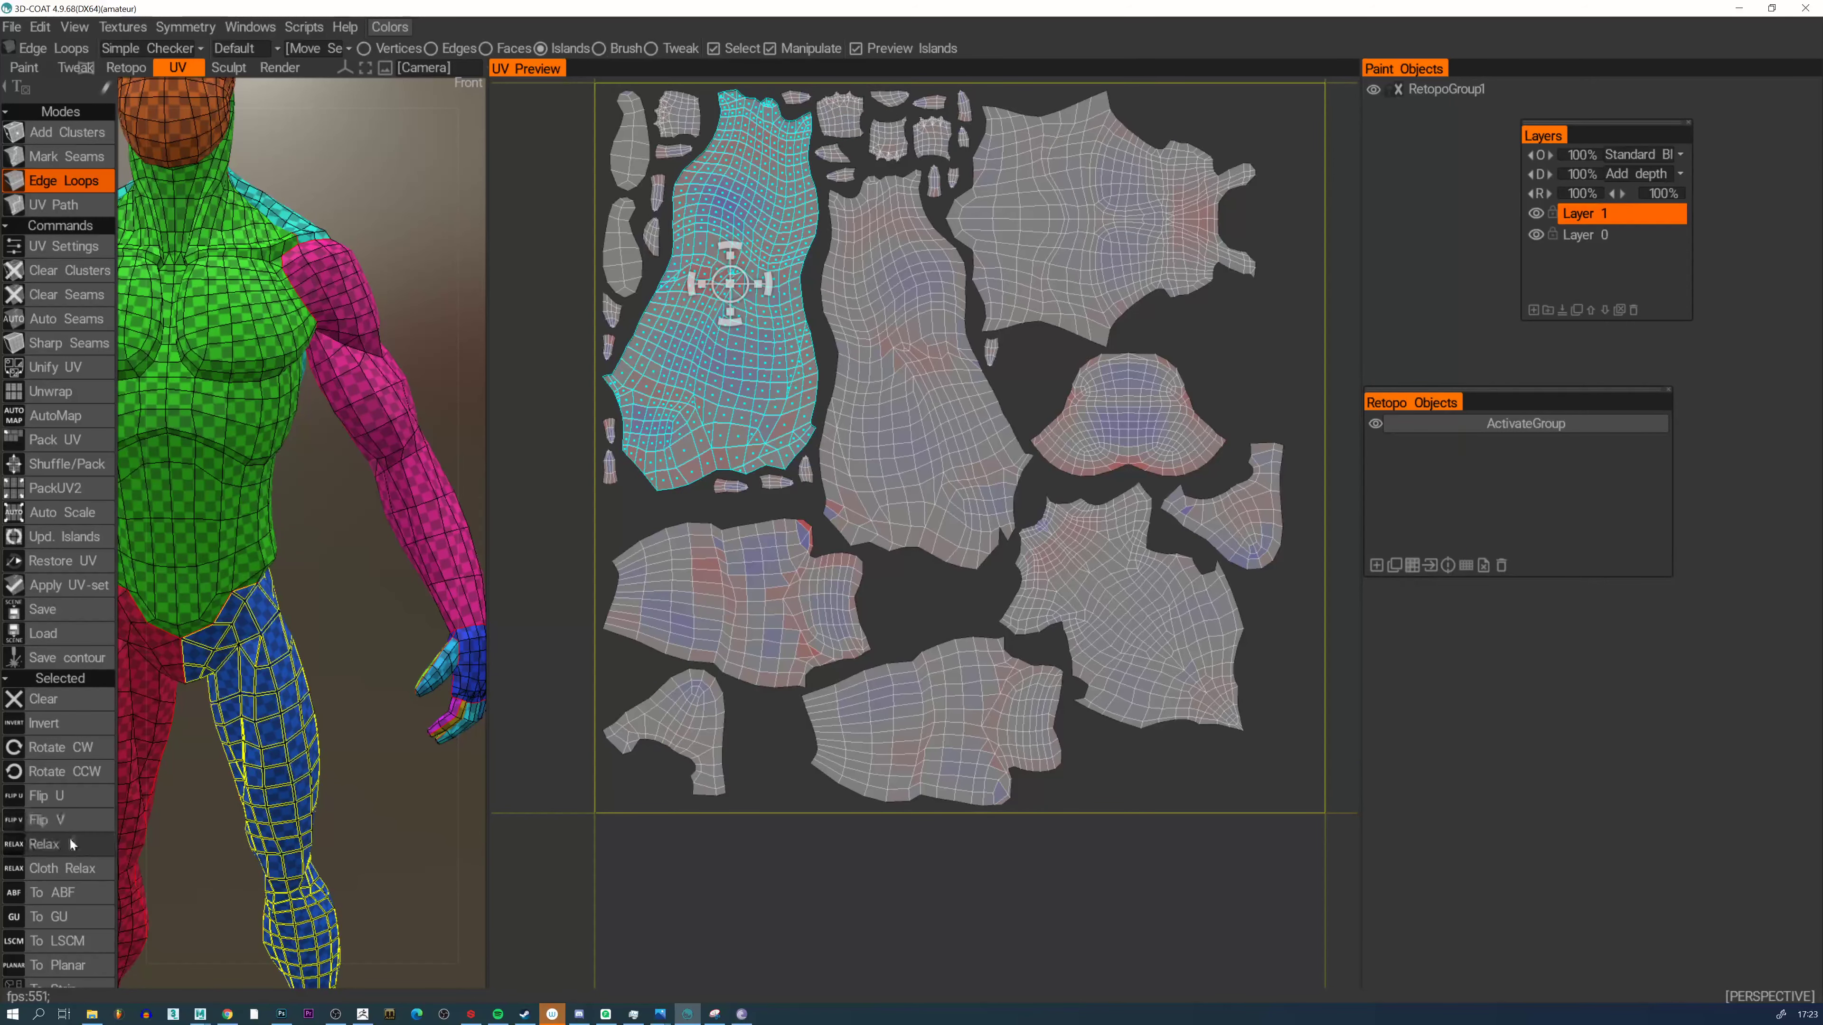
pyautogui.click(1091, 608)
# Widen the 3D viewport beside the UV layout and frame the model's upper body in it
pyautogui.keyDown('alt'); pyautogui.moveTo(946, 509); pyautogui.dragTo(905, 448, button='right'); pyautogui.keyUp('alt')
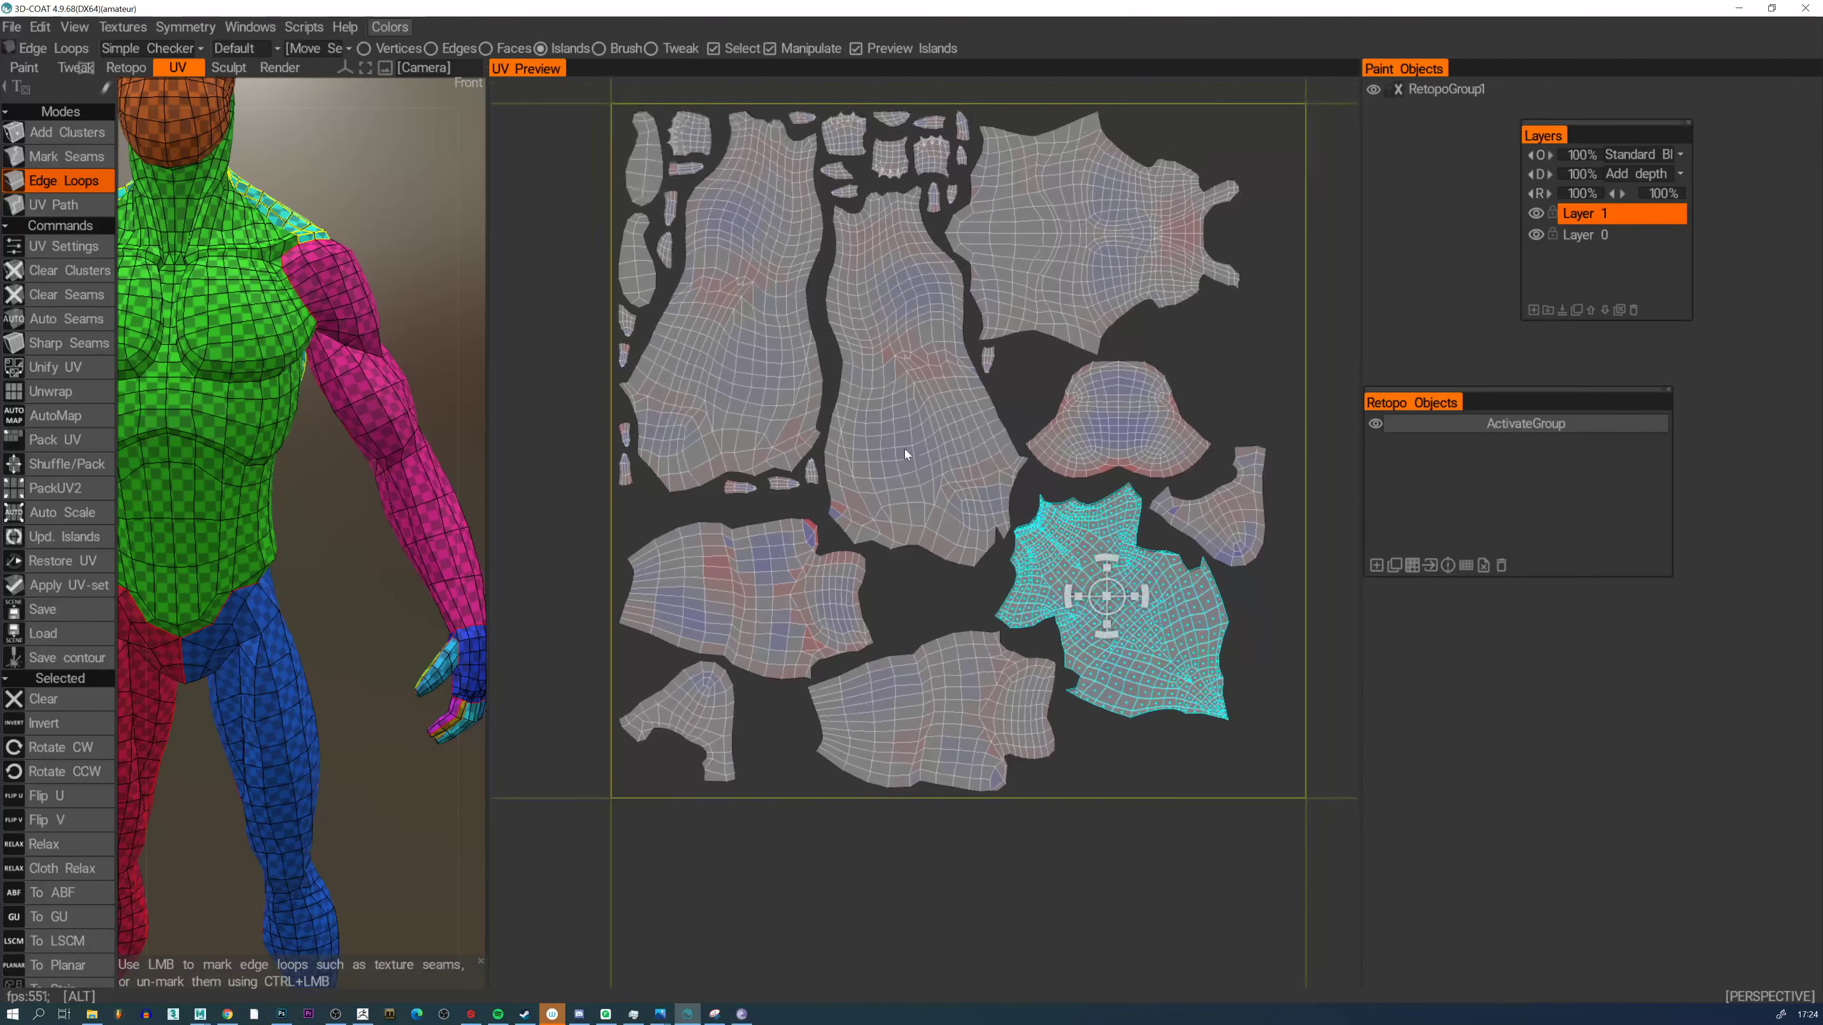
pyautogui.keyDown('alt'); pyautogui.moveTo(905, 448); pyautogui.dragTo(911, 505, button='middle'); pyautogui.keyUp('alt')
pyautogui.keyDown('alt'); pyautogui.moveTo(452, 489); pyautogui.dragTo(463, 409, button='right'); pyautogui.keyUp('alt')
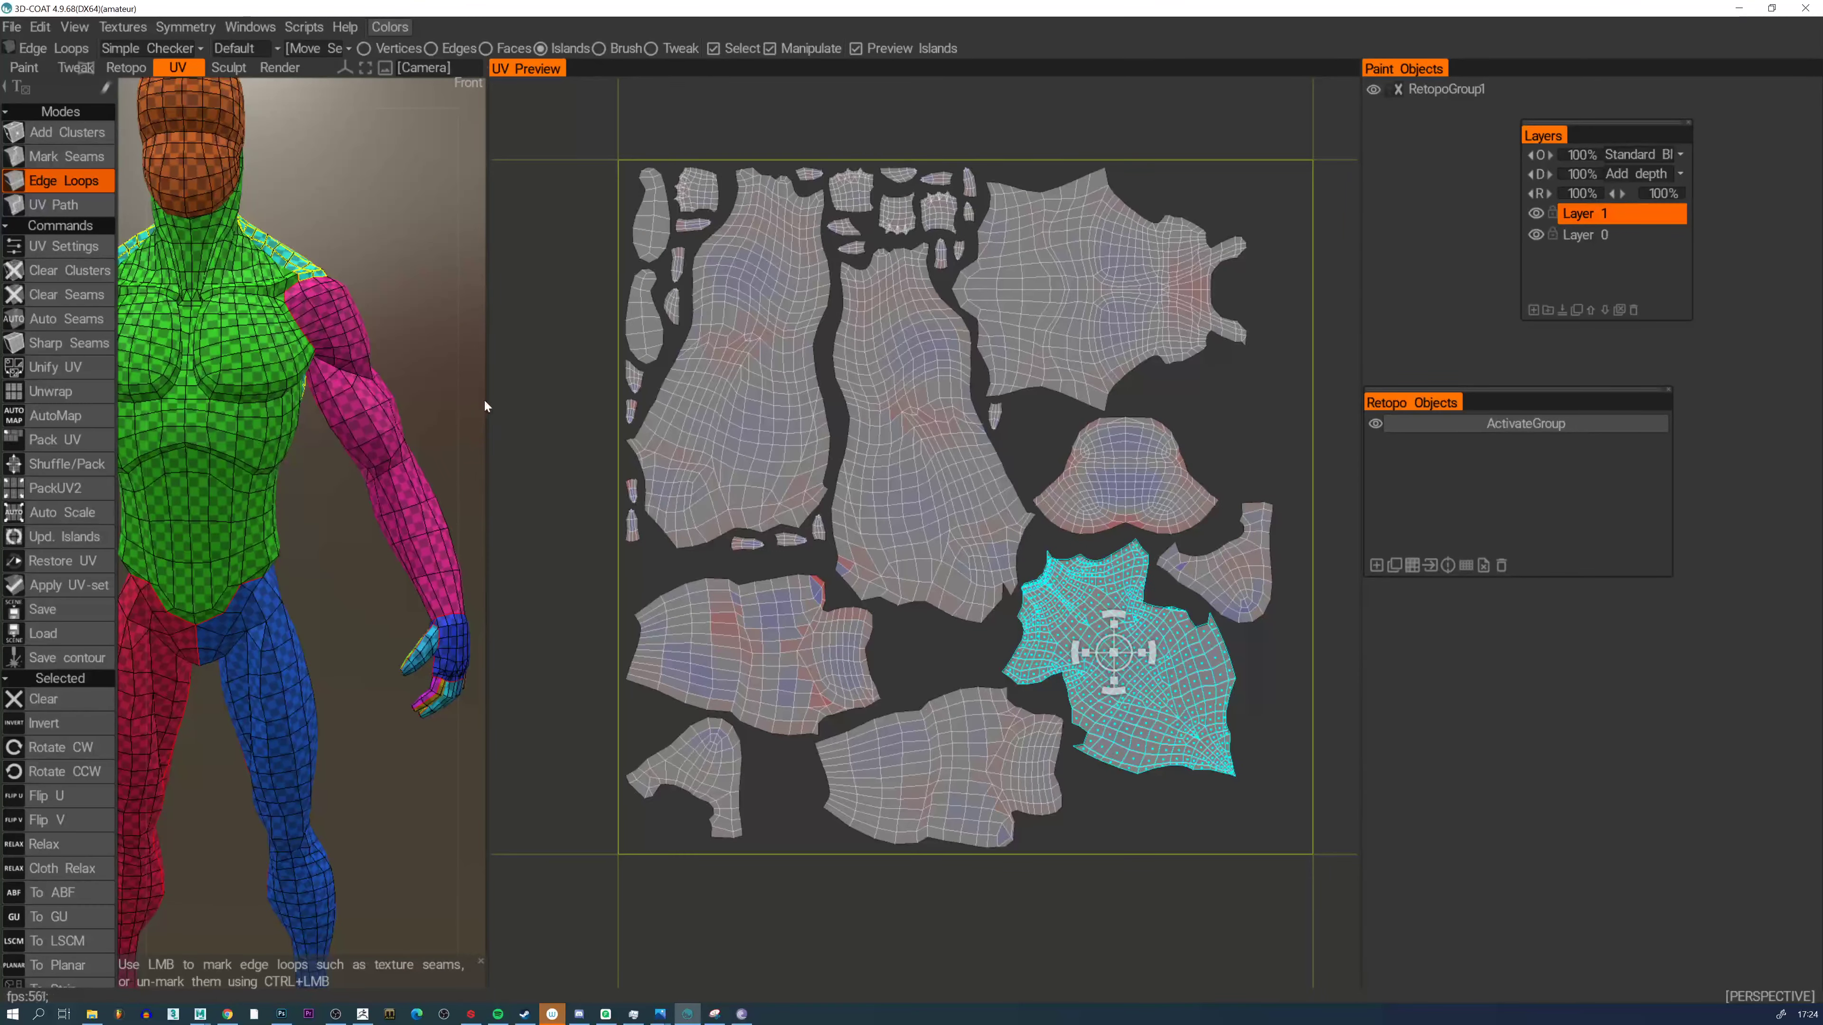
pyautogui.moveTo(486, 399); pyautogui.dragTo(917, 398)
pyautogui.keyDown('alt'); pyautogui.moveTo(582, 316); pyautogui.dragTo(605, 447, button='middle'); pyautogui.keyUp('alt')
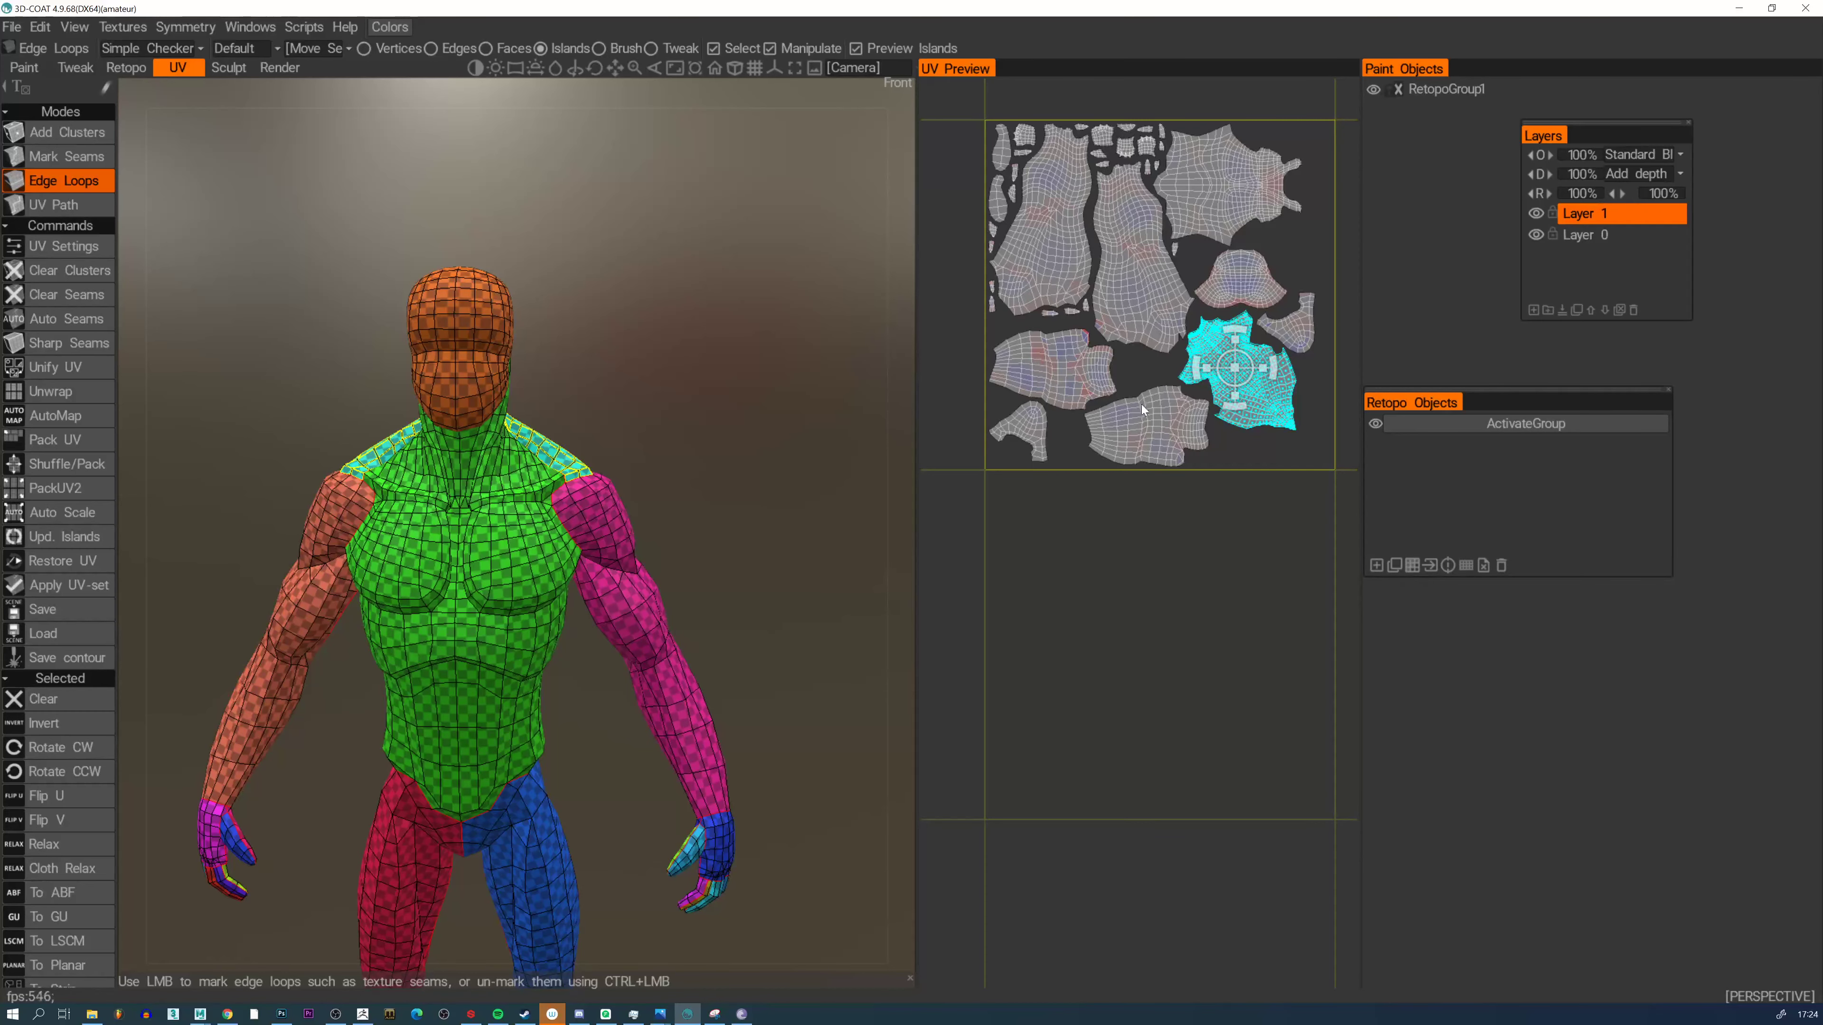
# Examine the UV islands up close for remaining red and blue distortion across the whole layout
pyautogui.keyDown('alt'); pyautogui.moveTo(1141, 406); pyautogui.dragTo(1171, 475, button='right'); pyautogui.keyUp('alt')
pyautogui.keyDown('alt'); pyautogui.moveTo(1023, 408); pyautogui.dragTo(1158, 472, button='middle'); pyautogui.keyUp('alt')
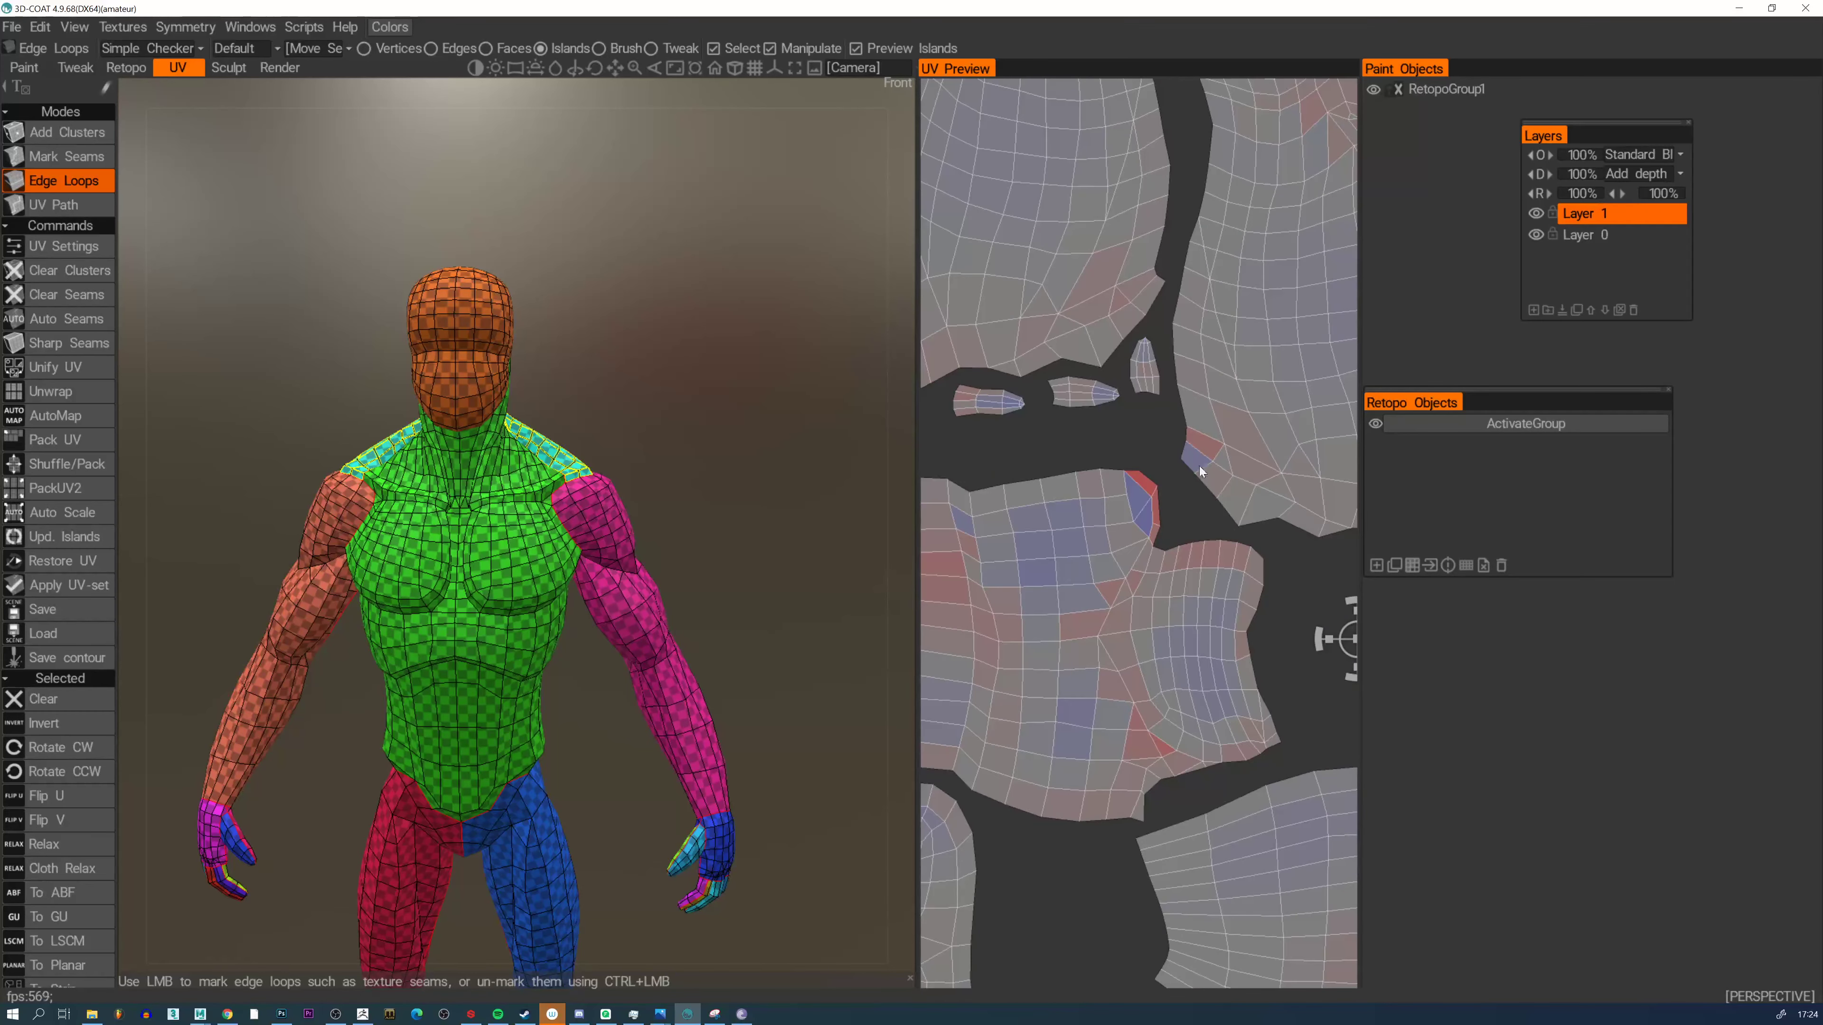
pyautogui.keyDown('alt'); pyautogui.moveTo(1125, 341); pyautogui.dragTo(1112, 513, button='middle'); pyautogui.keyUp('alt')
pyautogui.keyDown('alt'); pyautogui.moveTo(1087, 354); pyautogui.dragTo(1059, 593, button='middle'); pyautogui.keyUp('alt')
pyautogui.keyDown('alt'); pyautogui.moveTo(1115, 295); pyautogui.dragTo(1091, 435, button='middle'); pyautogui.keyUp('alt')
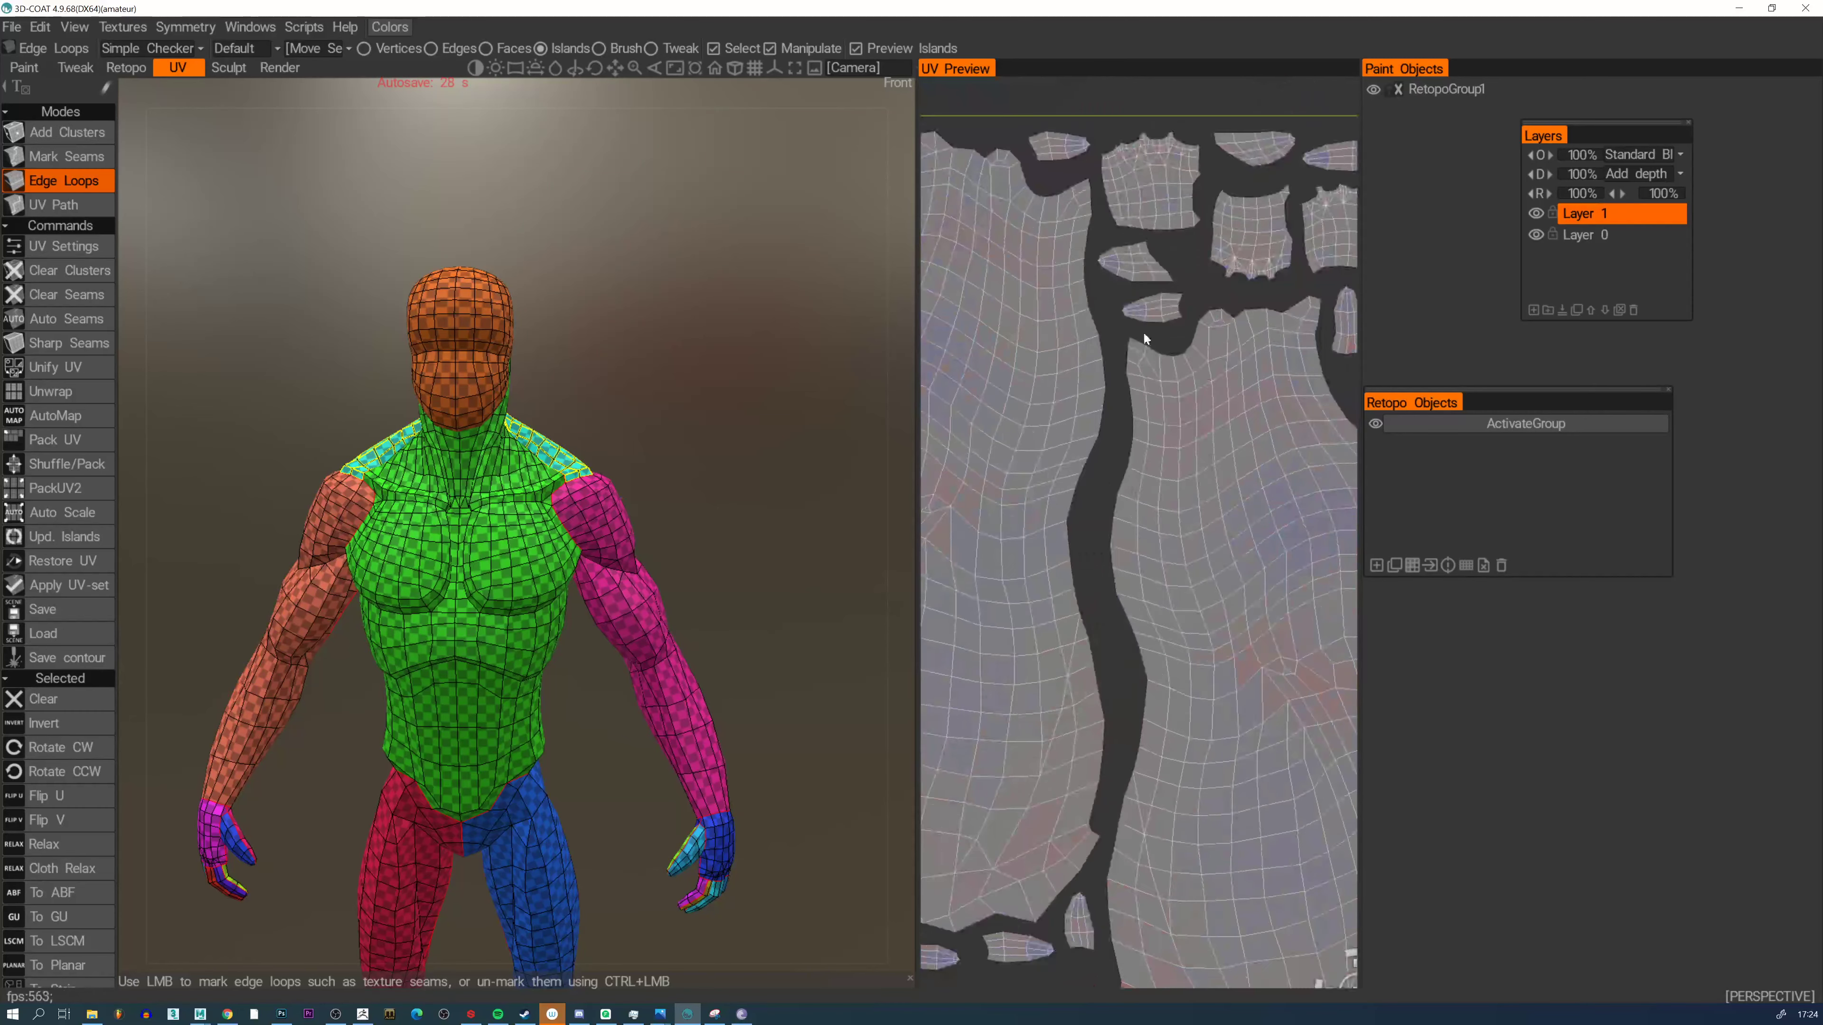
pyautogui.keyDown('alt'); pyautogui.moveTo(1143, 332); pyautogui.dragTo(1147, 467, button='middle'); pyautogui.keyUp('alt')
pyautogui.keyDown('alt'); pyautogui.moveTo(1107, 544); pyautogui.dragTo(1073, 452, button='right'); pyautogui.keyUp('alt')
pyautogui.keyDown('alt'); pyautogui.moveTo(1072, 452); pyautogui.dragTo(1034, 358, button='middle'); pyautogui.keyUp('alt')
pyautogui.keyDown('alt'); pyautogui.moveTo(1034, 358); pyautogui.dragTo(1111, 383, button='right'); pyautogui.keyUp('alt')
pyautogui.keyDown('alt'); pyautogui.moveTo(1034, 610); pyautogui.dragTo(1078, 489, button='middle'); pyautogui.keyUp('alt')
pyautogui.keyDown('alt'); pyautogui.moveTo(1078, 489); pyautogui.dragTo(1109, 440, button='right'); pyautogui.keyUp('alt')
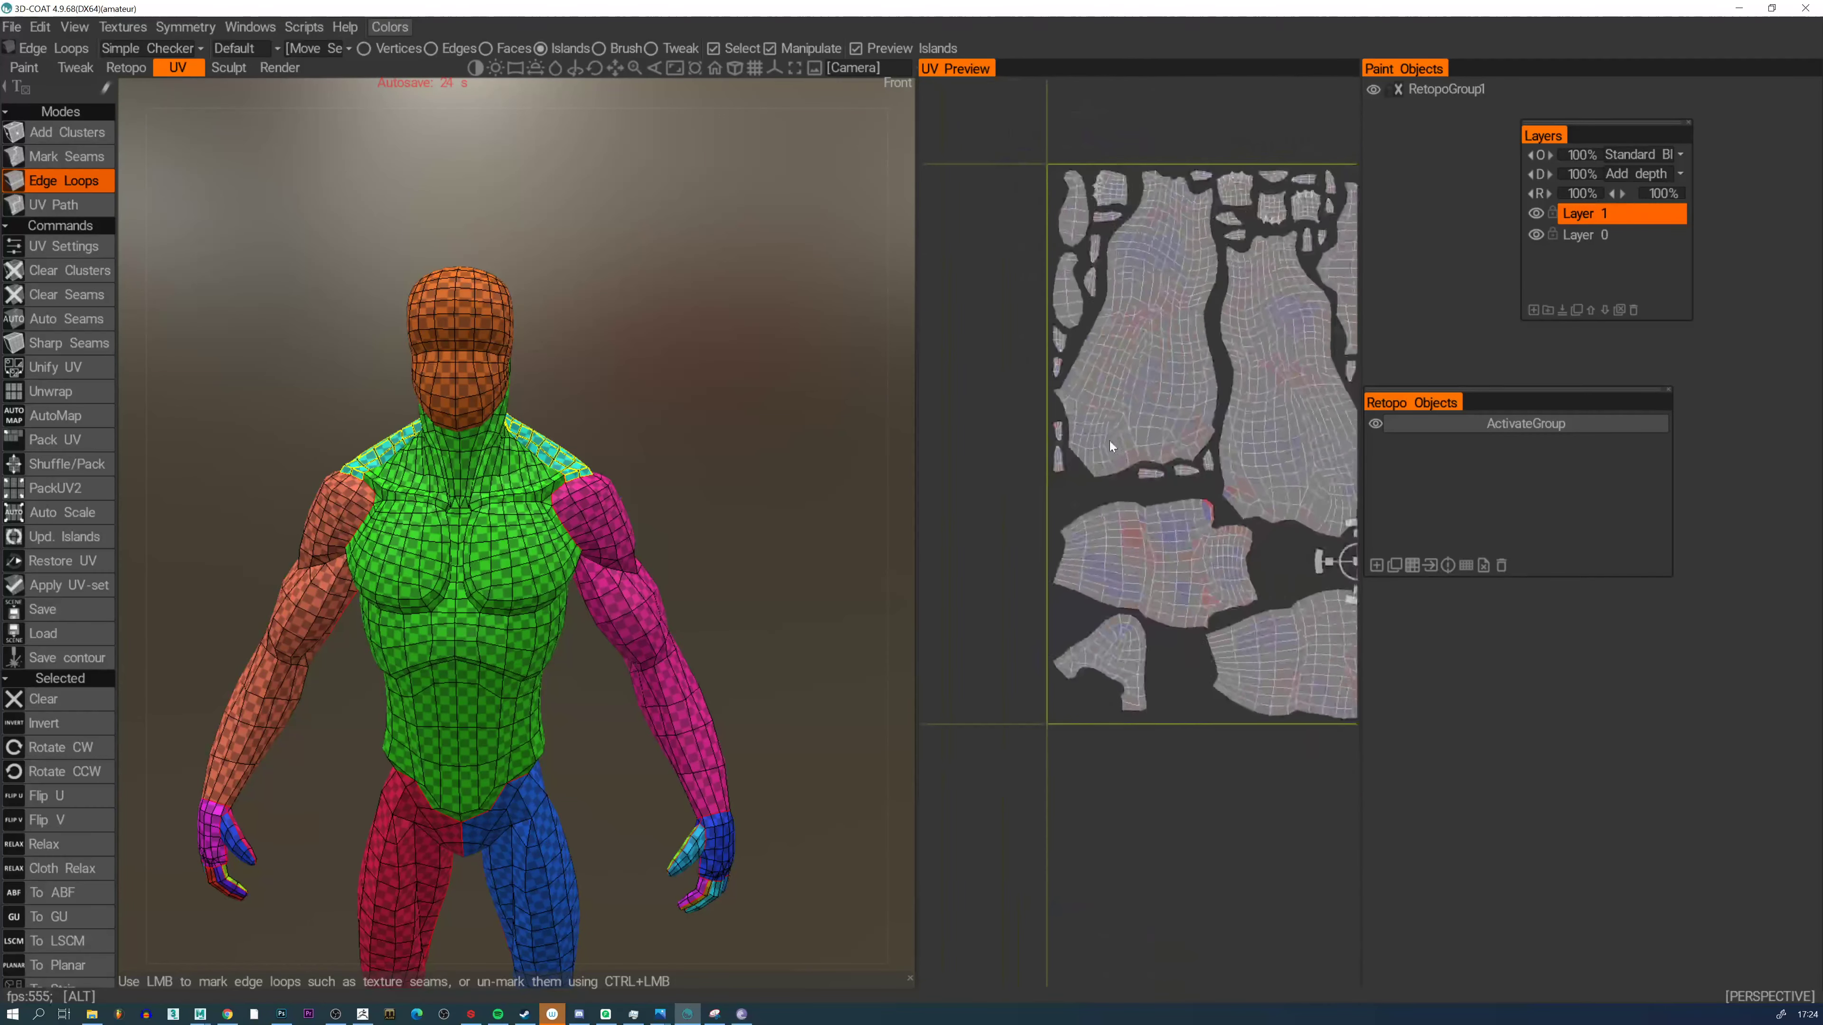
pyautogui.keyDown('alt'); pyautogui.moveTo(1184, 503); pyautogui.dragTo(1009, 423, button='middle'); pyautogui.keyUp('alt')
pyautogui.keyDown('alt'); pyautogui.moveTo(1236, 418); pyautogui.dragTo(1075, 458, button='middle'); pyautogui.keyUp('alt')
# Examine the checker pattern on the model's torso, arms and legs from the front, sides and back
pyautogui.keyDown('alt'); pyautogui.moveTo(608, 761); pyautogui.dragTo(654, 454, button='middle'); pyautogui.keyUp('alt')
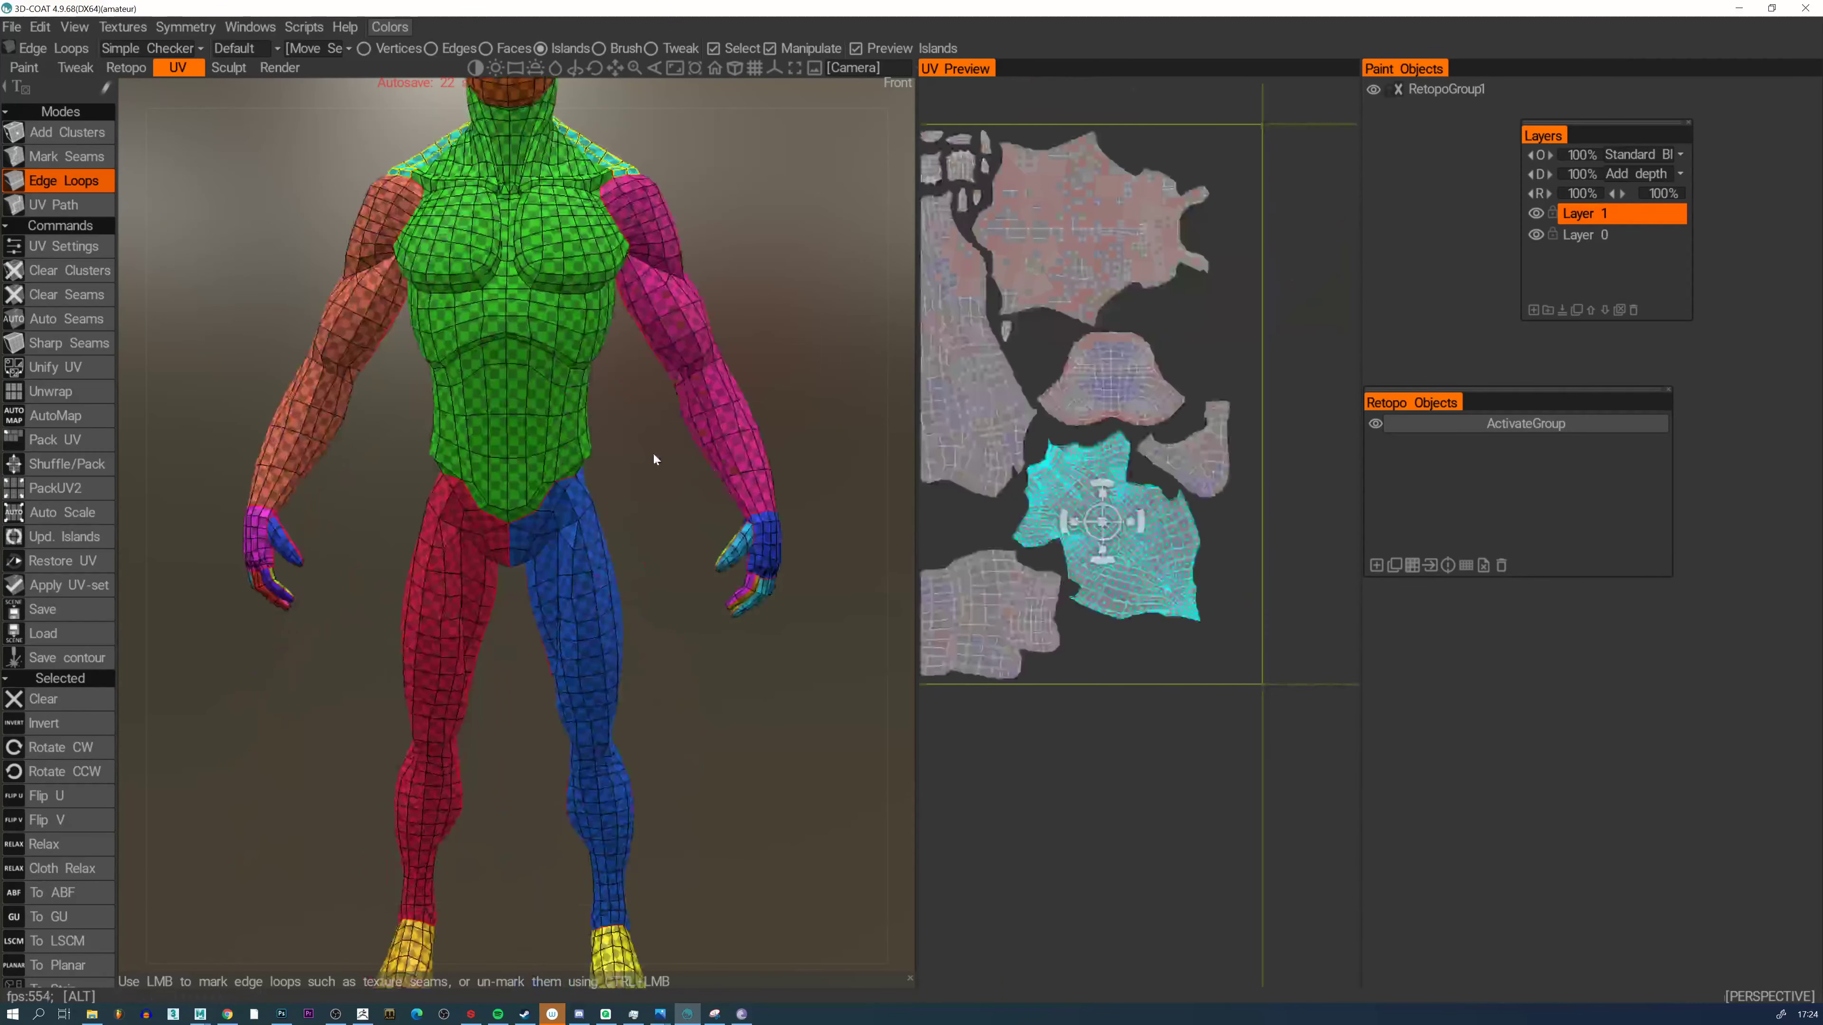
pyautogui.keyDown('alt'); pyautogui.moveTo(562, 492); pyautogui.dragTo(617, 402); pyautogui.keyUp('alt')
pyautogui.keyDown('alt'); pyautogui.moveTo(617, 388); pyautogui.dragTo(566, 582, button='middle'); pyautogui.keyUp('alt')
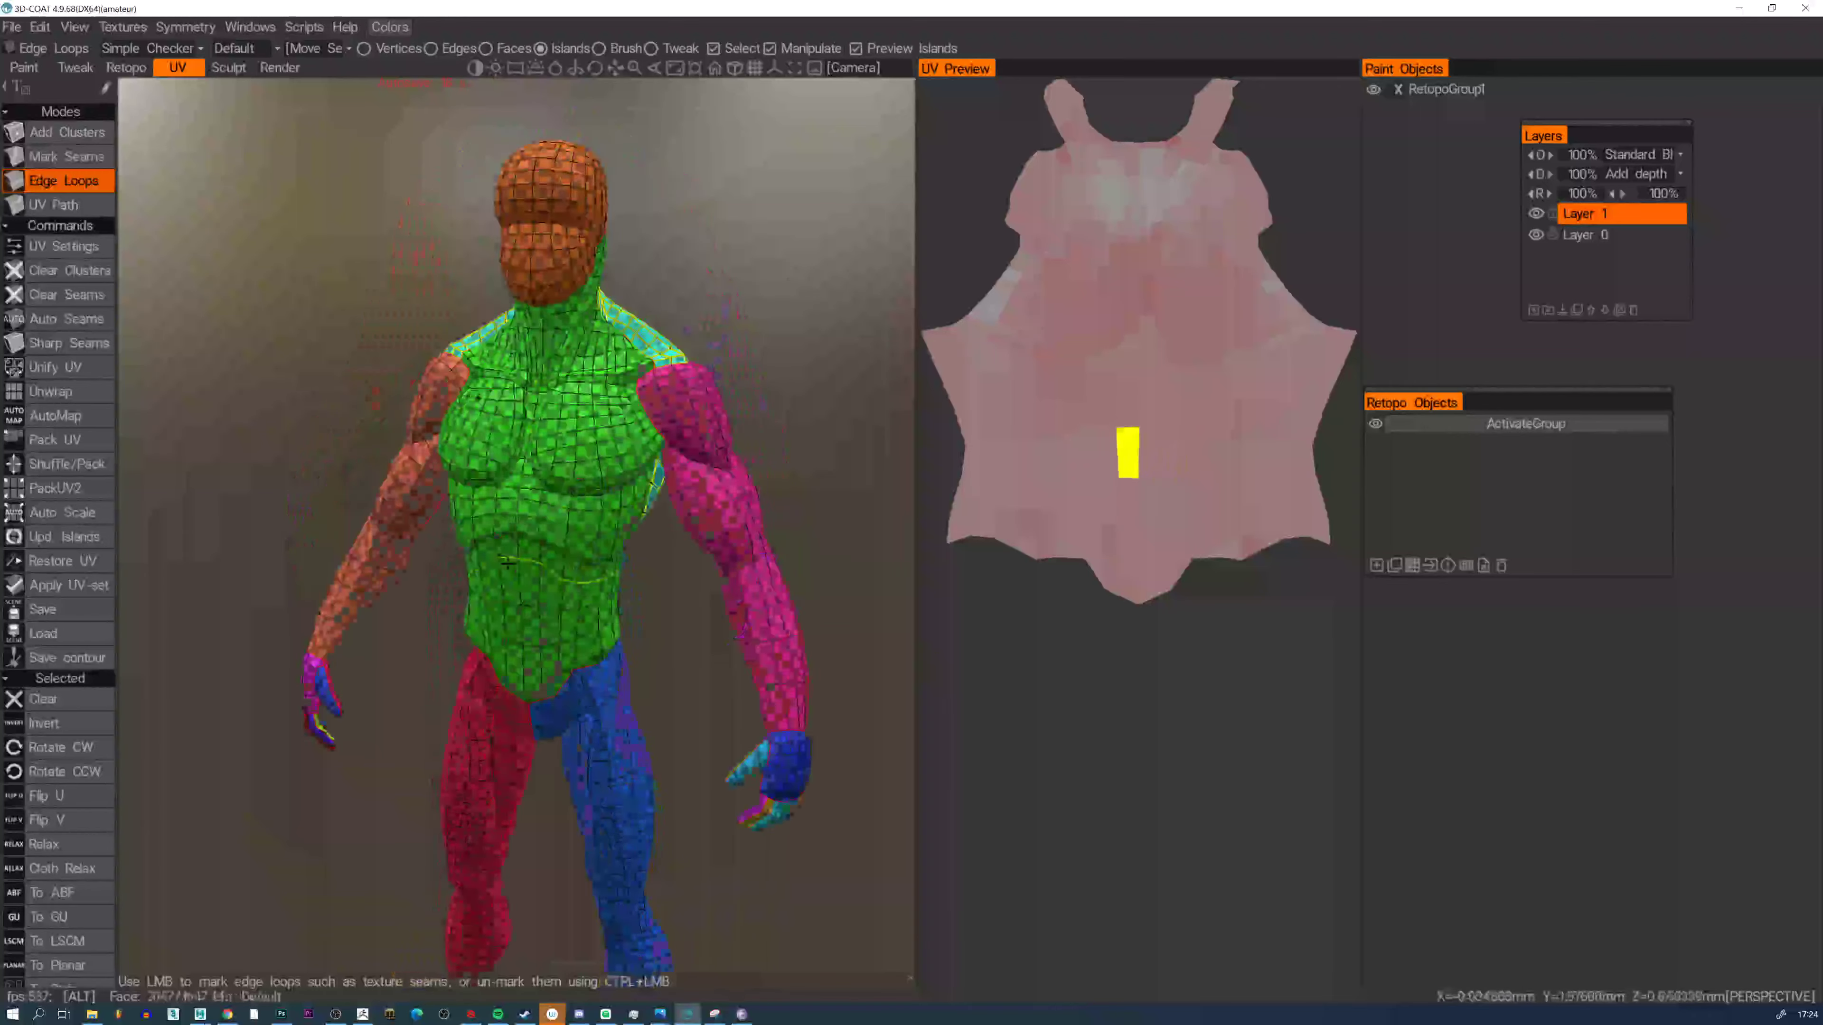
pyautogui.keyDown('alt'); pyautogui.moveTo(473, 409); pyautogui.dragTo(529, 391); pyautogui.keyUp('alt')
pyautogui.keyDown('alt'); pyautogui.moveTo(529, 391); pyautogui.dragTo(410, 461, button='right'); pyautogui.keyUp('alt')
pyautogui.keyDown('alt'); pyautogui.moveTo(328, 384); pyautogui.dragTo(518, 474, button='middle'); pyautogui.keyUp('alt')
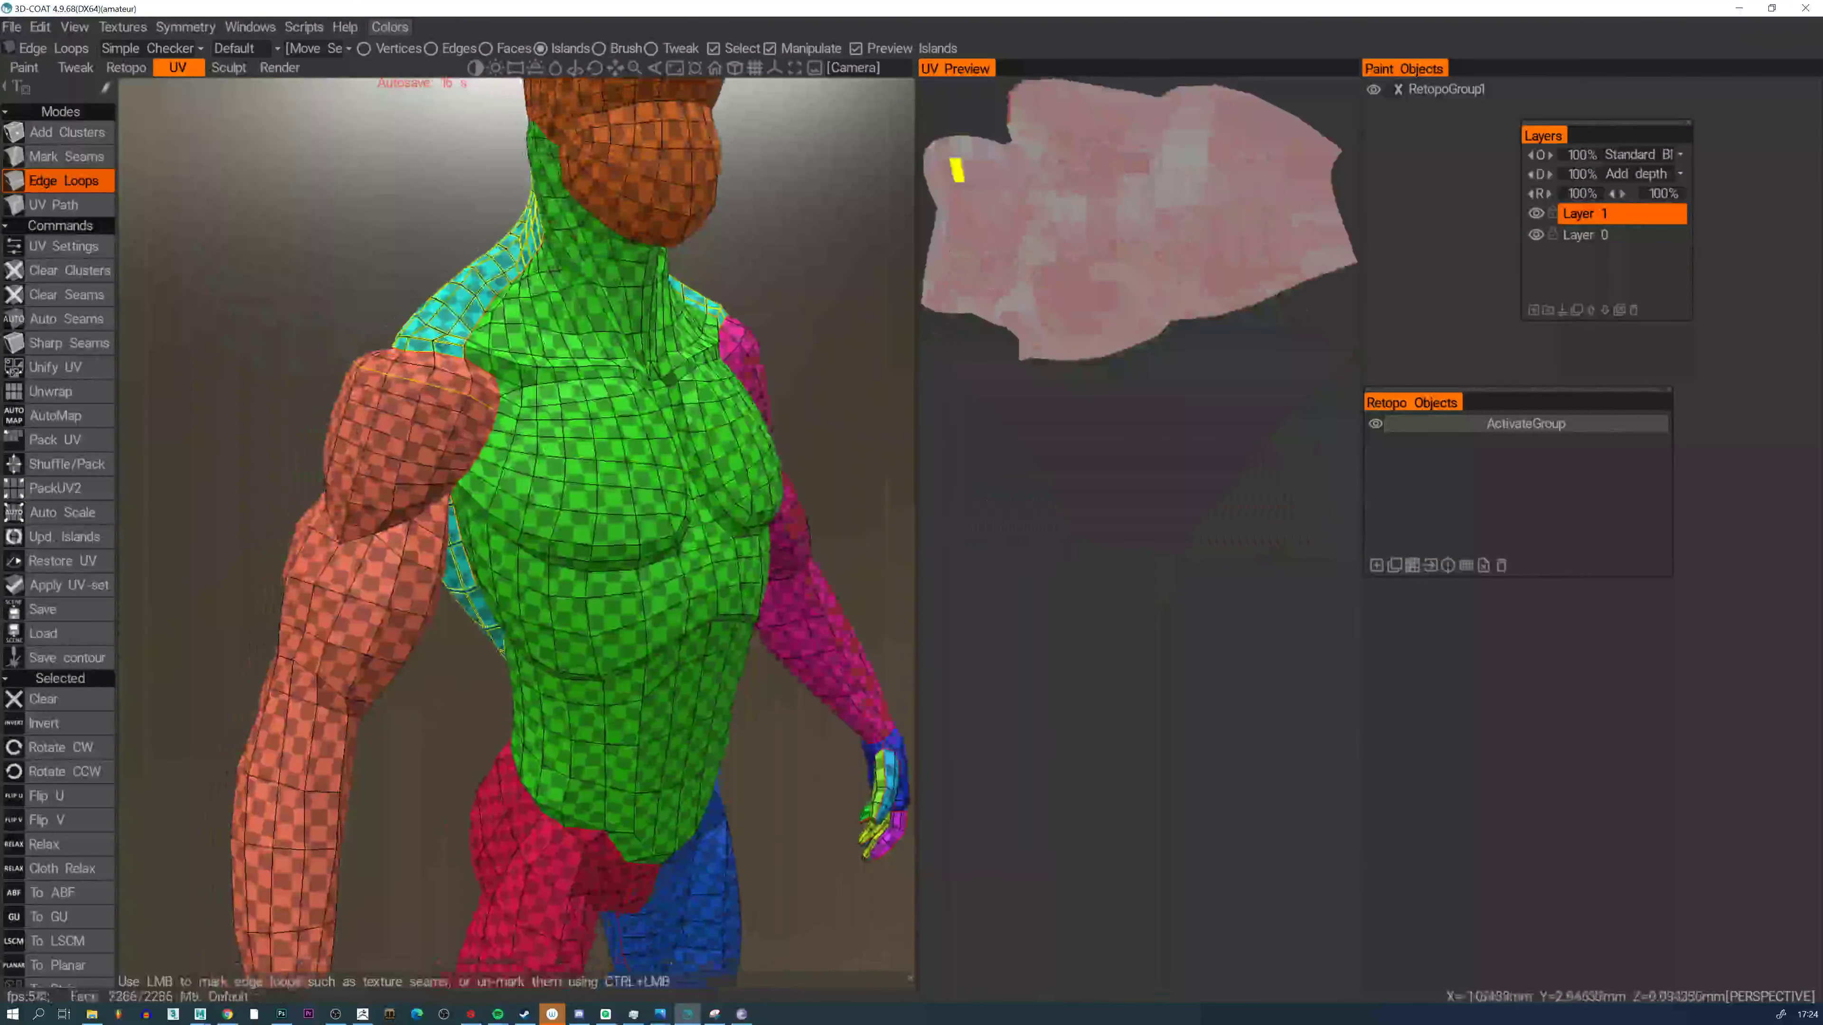
pyautogui.keyDown('alt'); pyautogui.moveTo(797, 424); pyautogui.dragTo(674, 420); pyautogui.keyUp('alt')
pyautogui.keyDown('alt'); pyautogui.moveTo(678, 395); pyautogui.dragTo(622, 503, button='middle'); pyautogui.keyUp('alt')
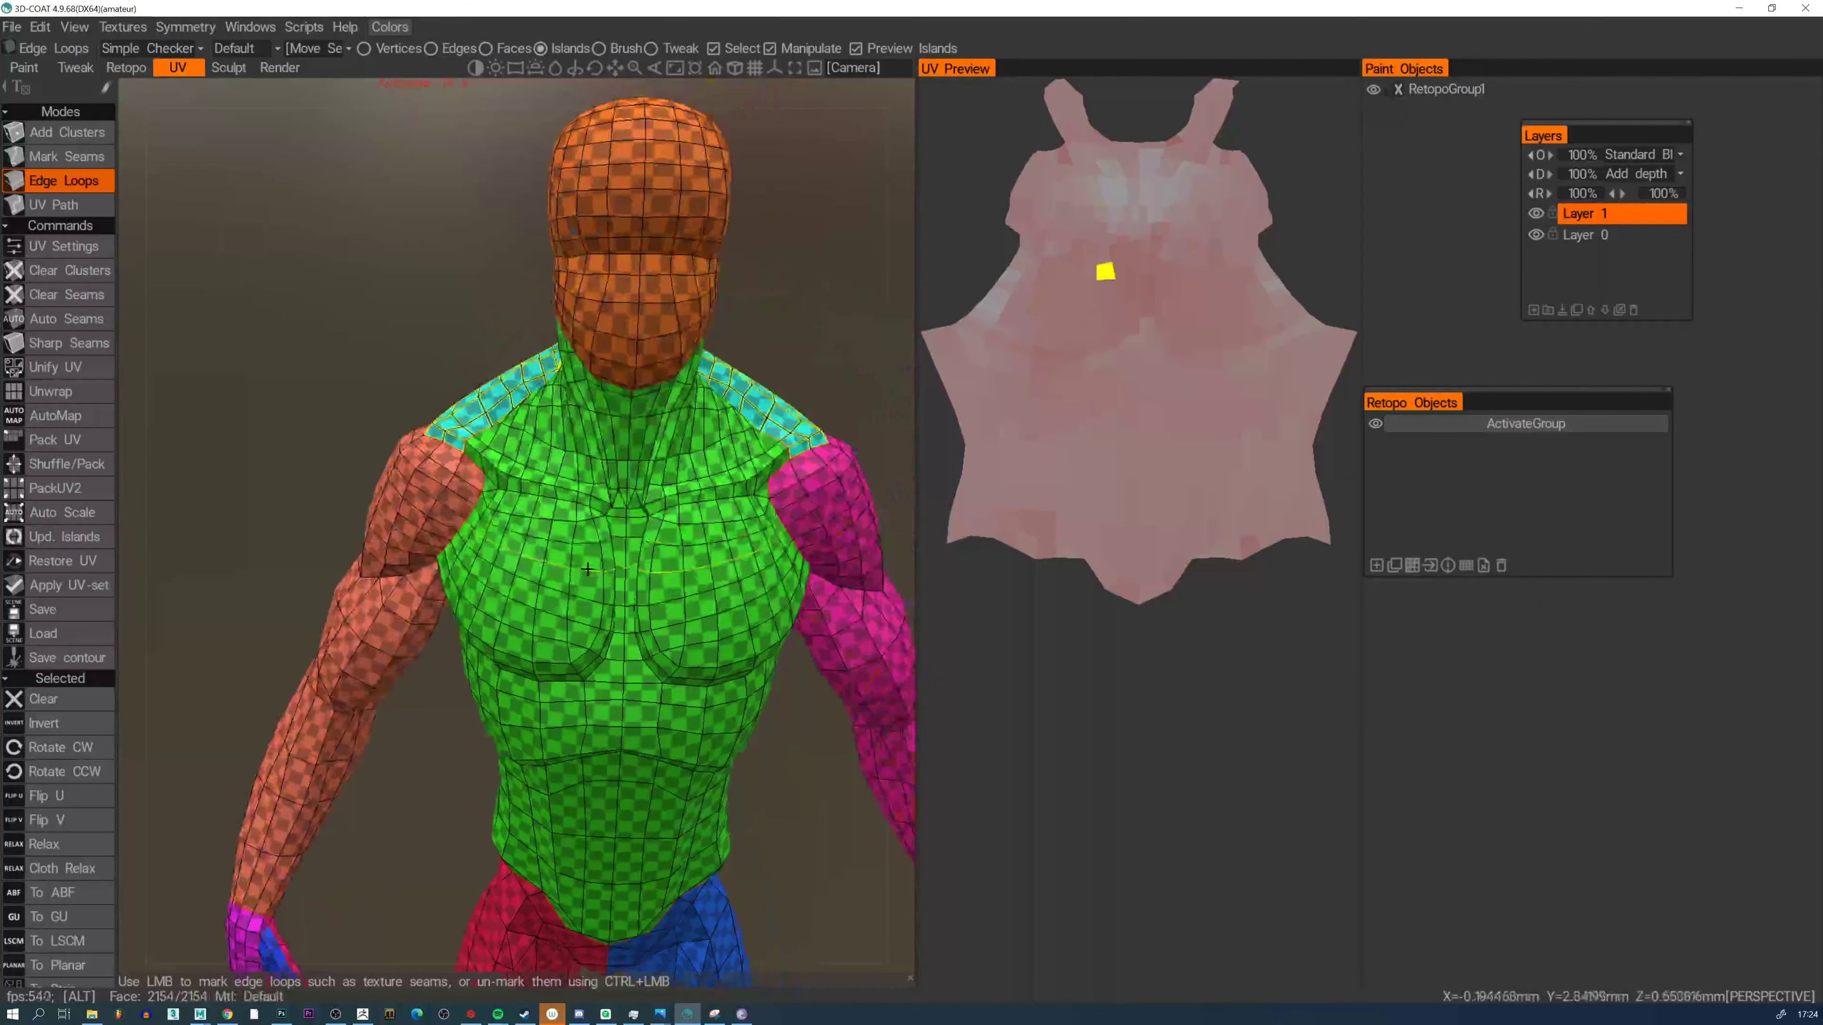
pyautogui.keyDown('alt'); pyautogui.moveTo(622, 503); pyautogui.dragTo(789, 510); pyautogui.keyUp('alt')
pyautogui.keyDown('alt'); pyautogui.moveTo(521, 884); pyautogui.dragTo(579, 566, button='middle'); pyautogui.keyUp('alt')
pyautogui.keyDown('alt'); pyautogui.moveTo(578, 565); pyautogui.dragTo(682, 528); pyautogui.keyUp('alt')
pyautogui.keyDown('alt'); pyautogui.moveTo(682, 528); pyautogui.dragTo(597, 564, button='right'); pyautogui.keyUp('alt')
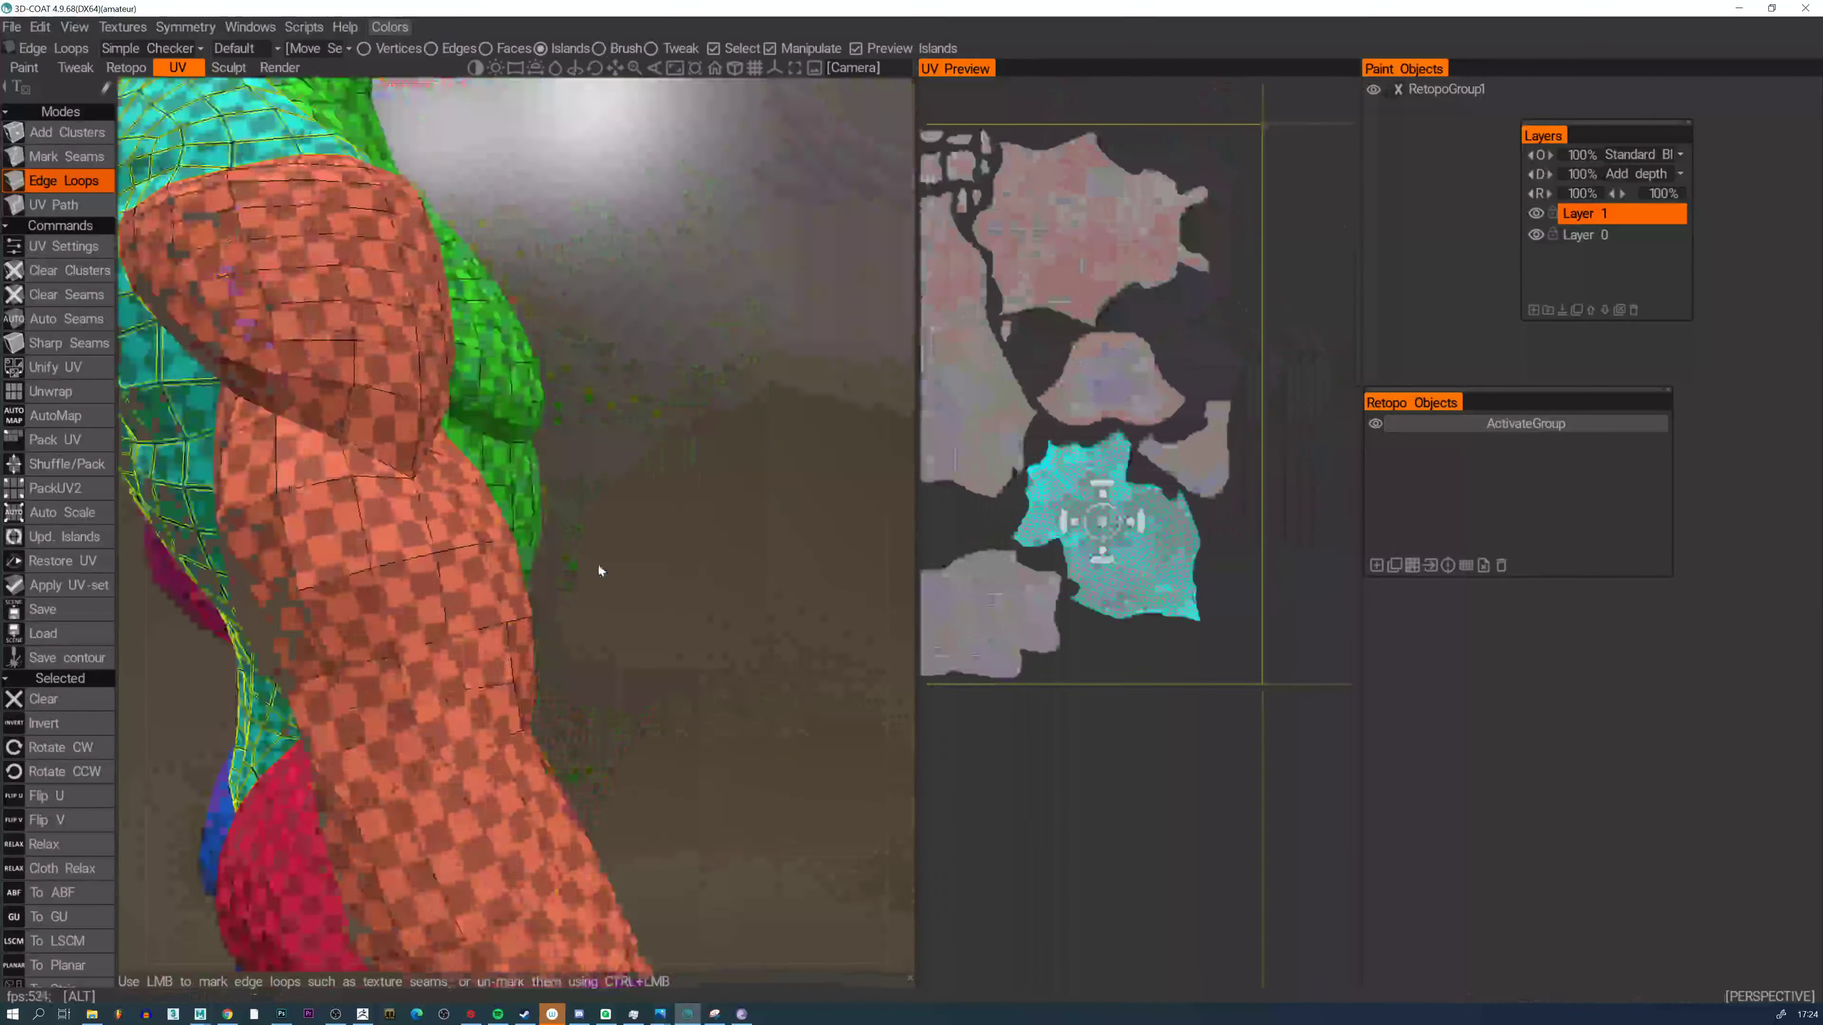
pyautogui.keyDown('alt'); pyautogui.moveTo(597, 564); pyautogui.dragTo(561, 528); pyautogui.keyUp('alt')
pyautogui.keyDown('alt'); pyautogui.moveTo(561, 528); pyautogui.dragTo(546, 485, button='right'); pyautogui.keyUp('alt')
pyautogui.keyDown('alt'); pyautogui.moveTo(362, 650); pyautogui.dragTo(506, 413, button='middle'); pyautogui.keyUp('alt')
pyautogui.keyDown('alt'); pyautogui.moveTo(506, 413); pyautogui.dragTo(360, 388); pyautogui.keyUp('alt')
pyautogui.keyDown('alt'); pyautogui.moveTo(412, 358); pyautogui.dragTo(450, 571, button='middle'); pyautogui.keyUp('alt')
pyautogui.keyDown('alt'); pyautogui.moveTo(451, 571); pyautogui.dragTo(768, 556); pyautogui.keyUp('alt')
pyautogui.keyDown('alt'); pyautogui.moveTo(434, 506); pyautogui.dragTo(743, 506, button='middle'); pyautogui.keyUp('alt')
pyautogui.keyDown('alt'); pyautogui.moveTo(744, 506); pyautogui.dragTo(677, 520, button='right'); pyautogui.keyUp('alt')
pyautogui.keyDown('alt'); pyautogui.moveTo(677, 521); pyautogui.dragTo(477, 454, button='middle'); pyautogui.keyUp('alt')
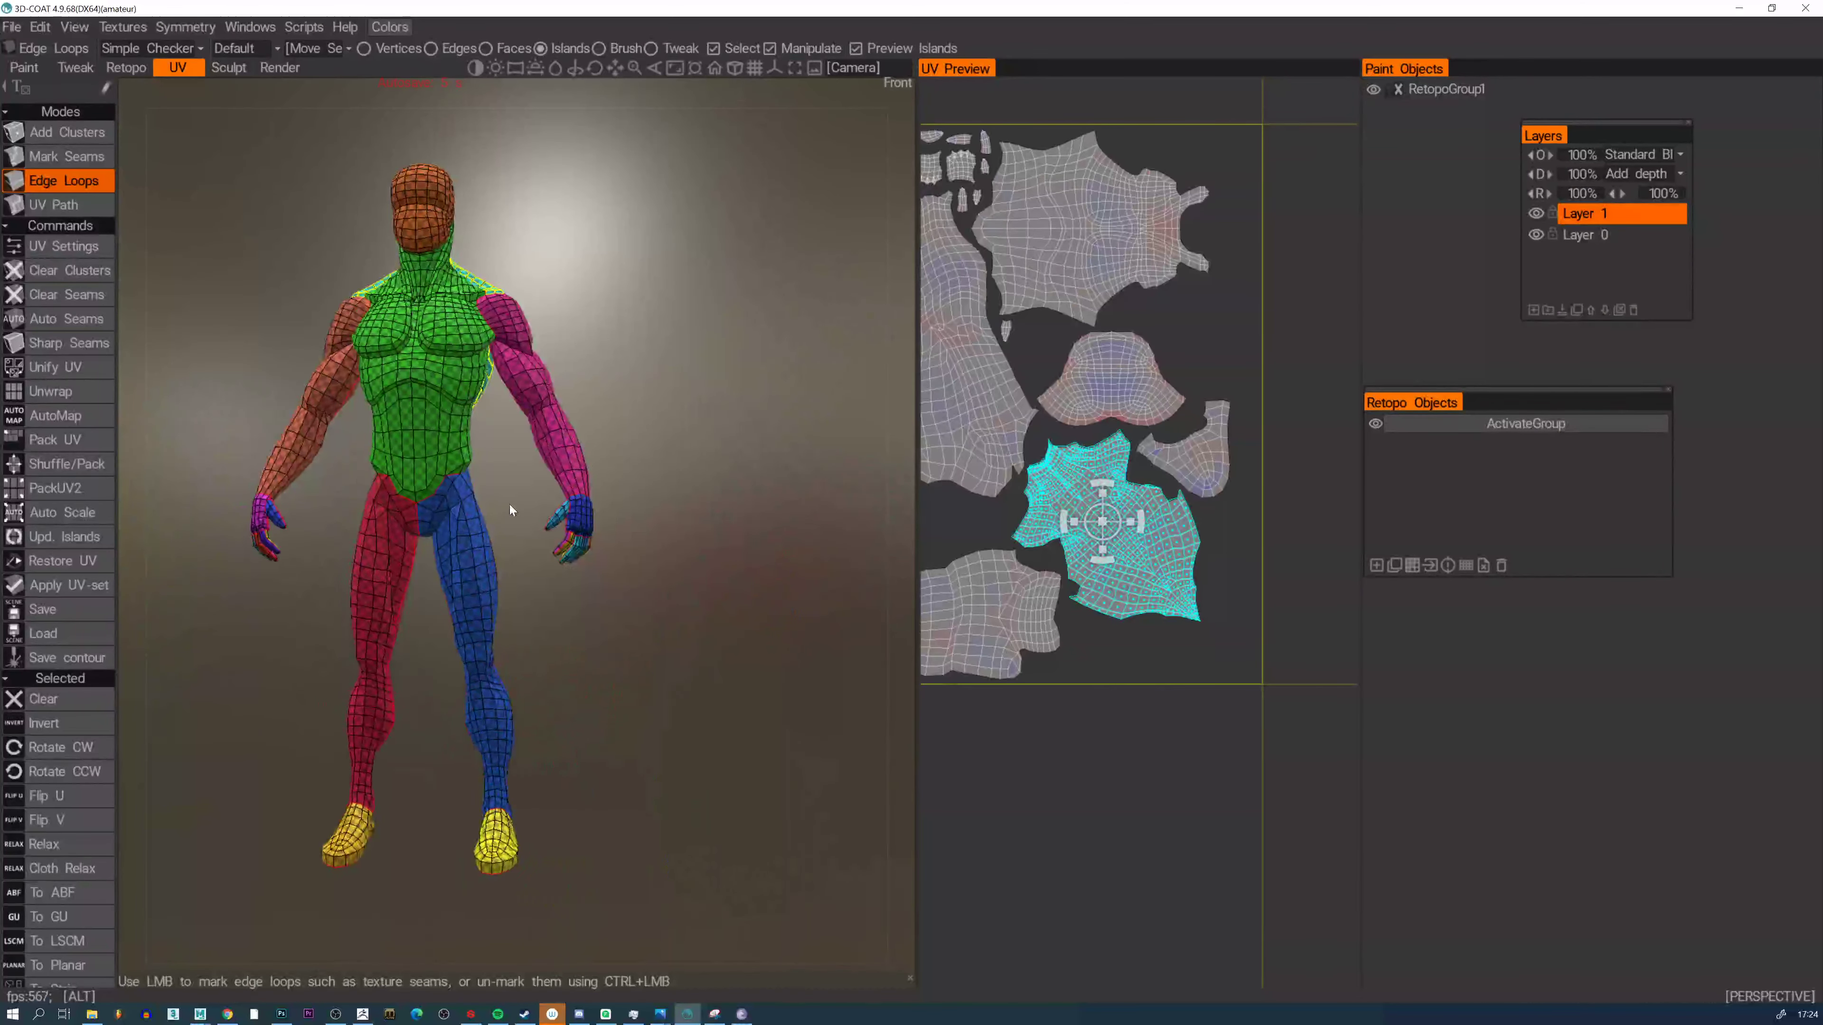
# Apply the edited UV set to the mesh and accept the irreversible-operation warning
pyautogui.click(63, 584)
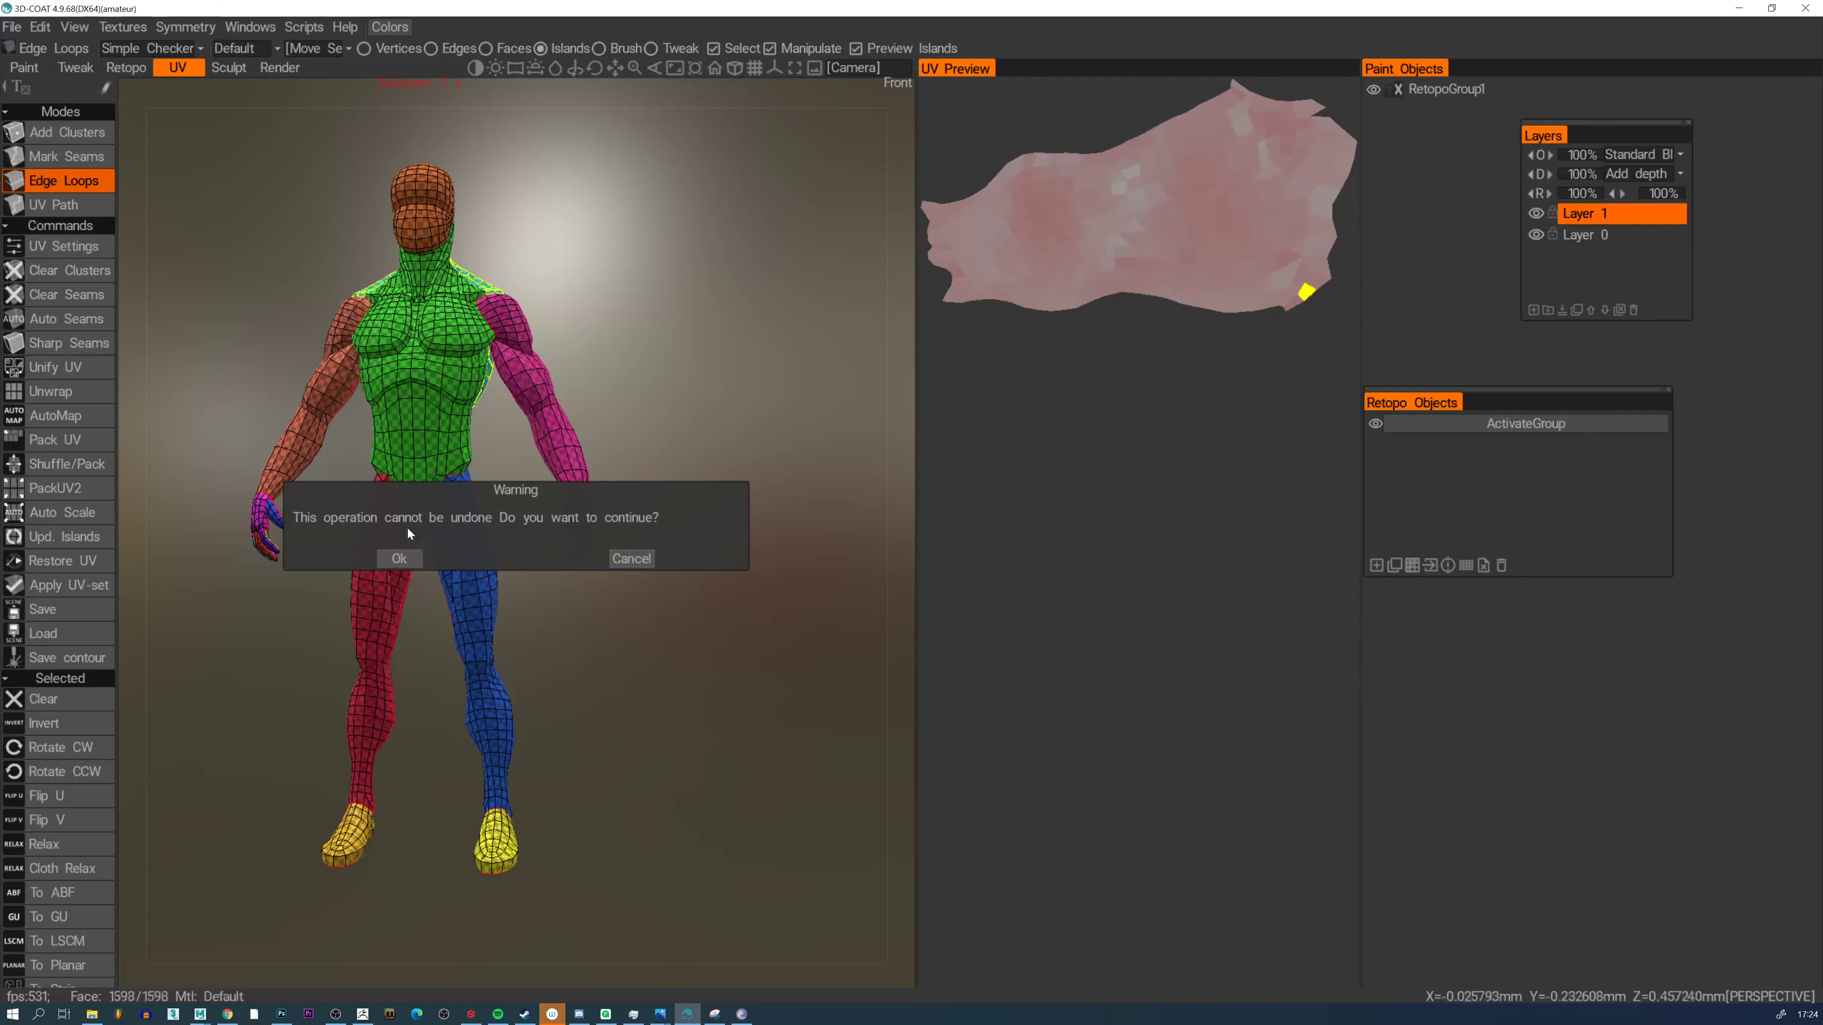
pyautogui.click(399, 559)
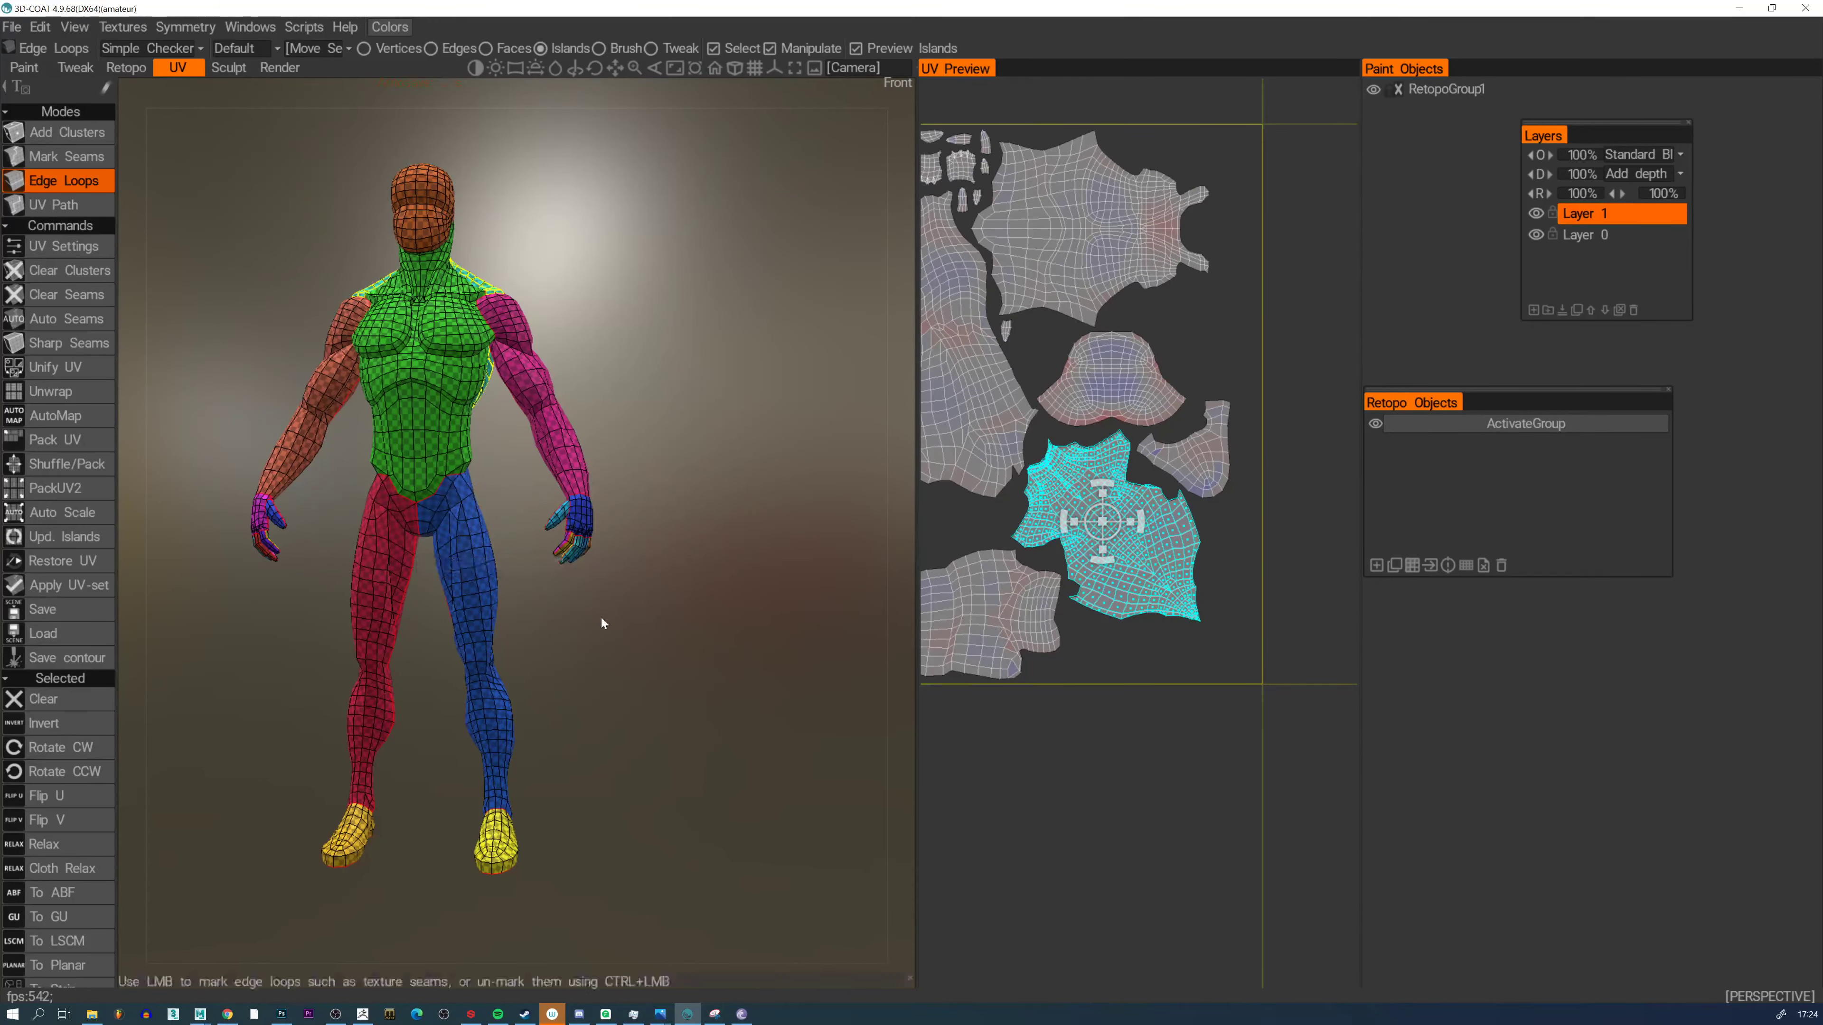
# Export only the geometry, without textures, to E:\Ecole\Basemesh_low.obj, overwriting the existing file
pyautogui.click(15, 29)
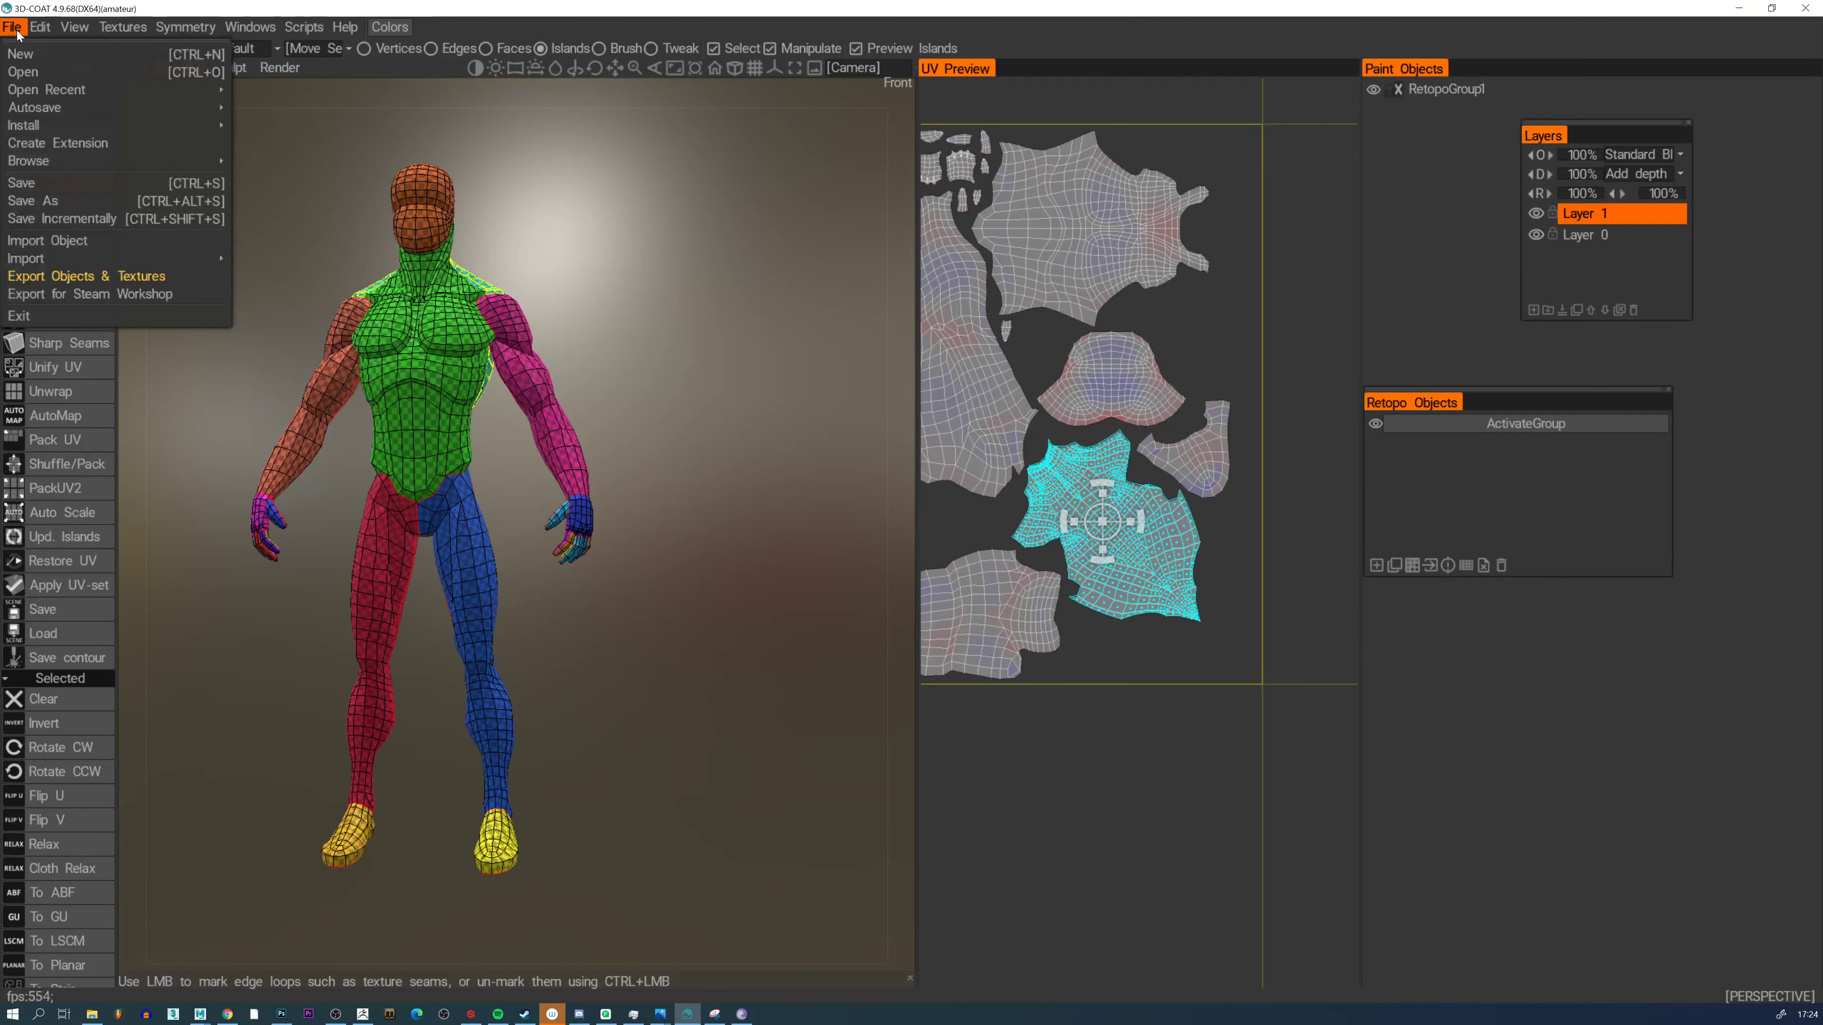
pyautogui.click(149, 276)
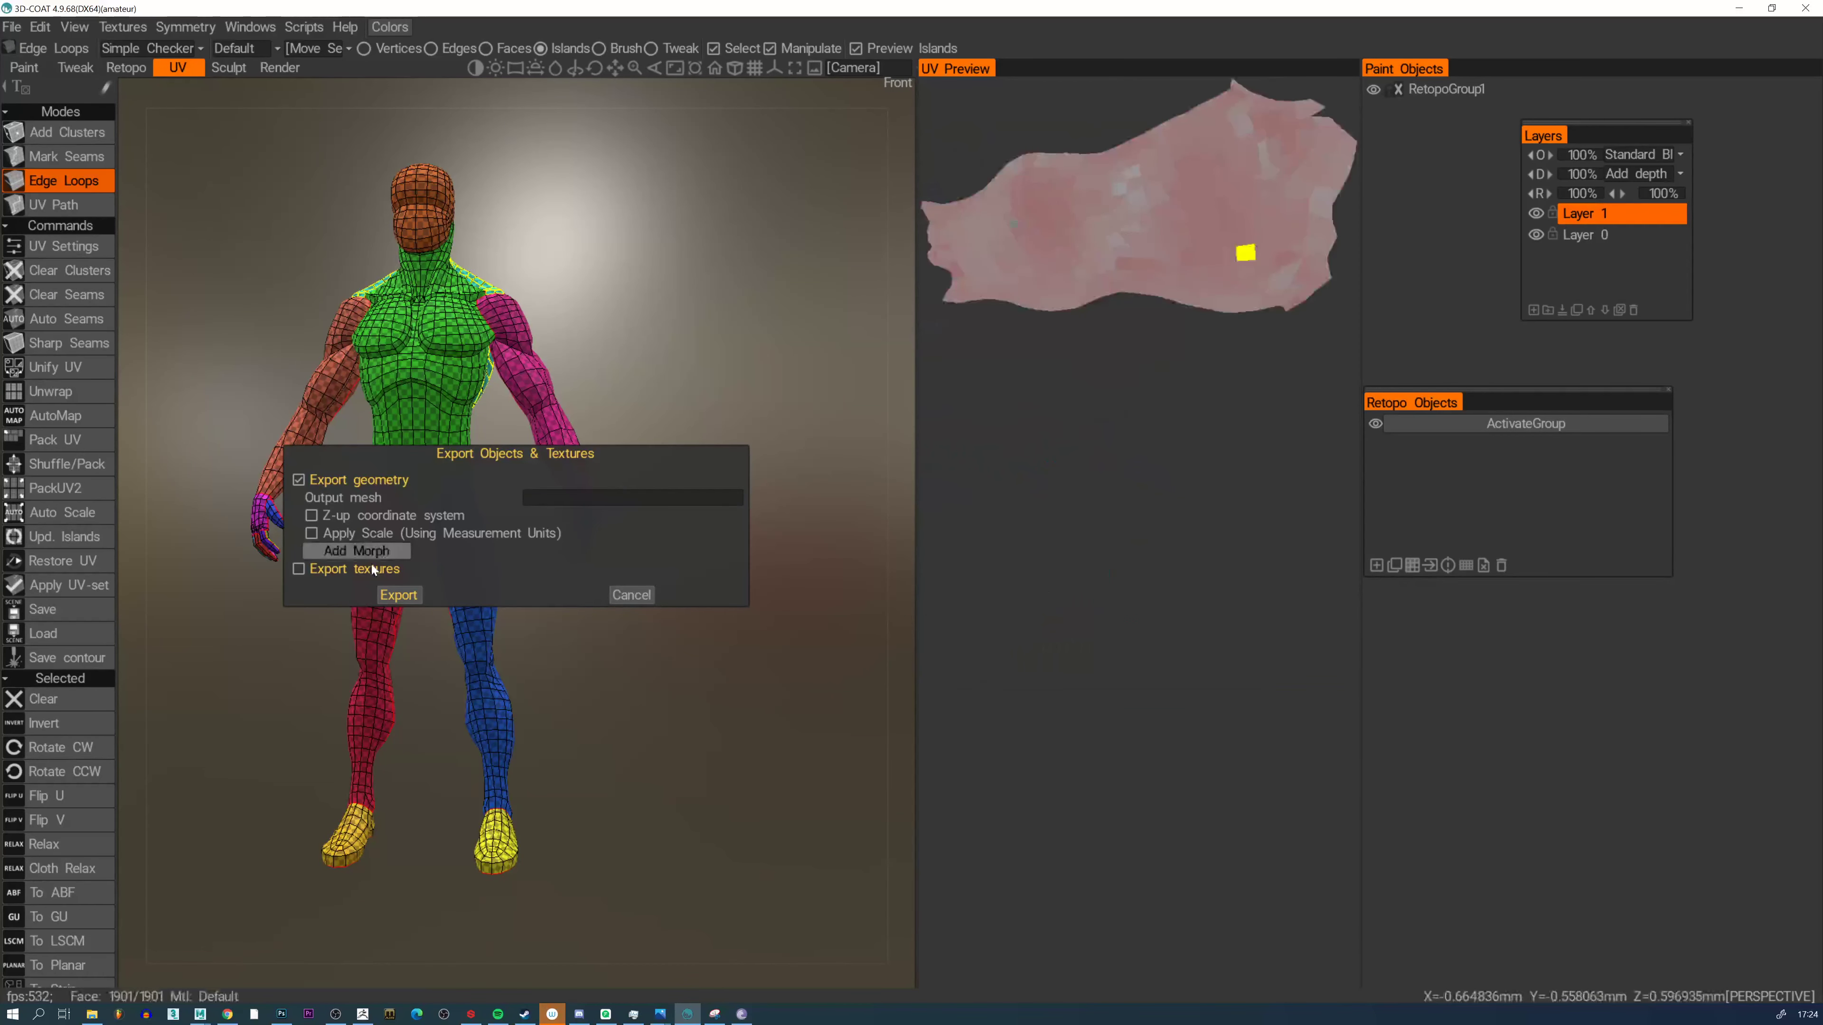
pyautogui.click(299, 569)
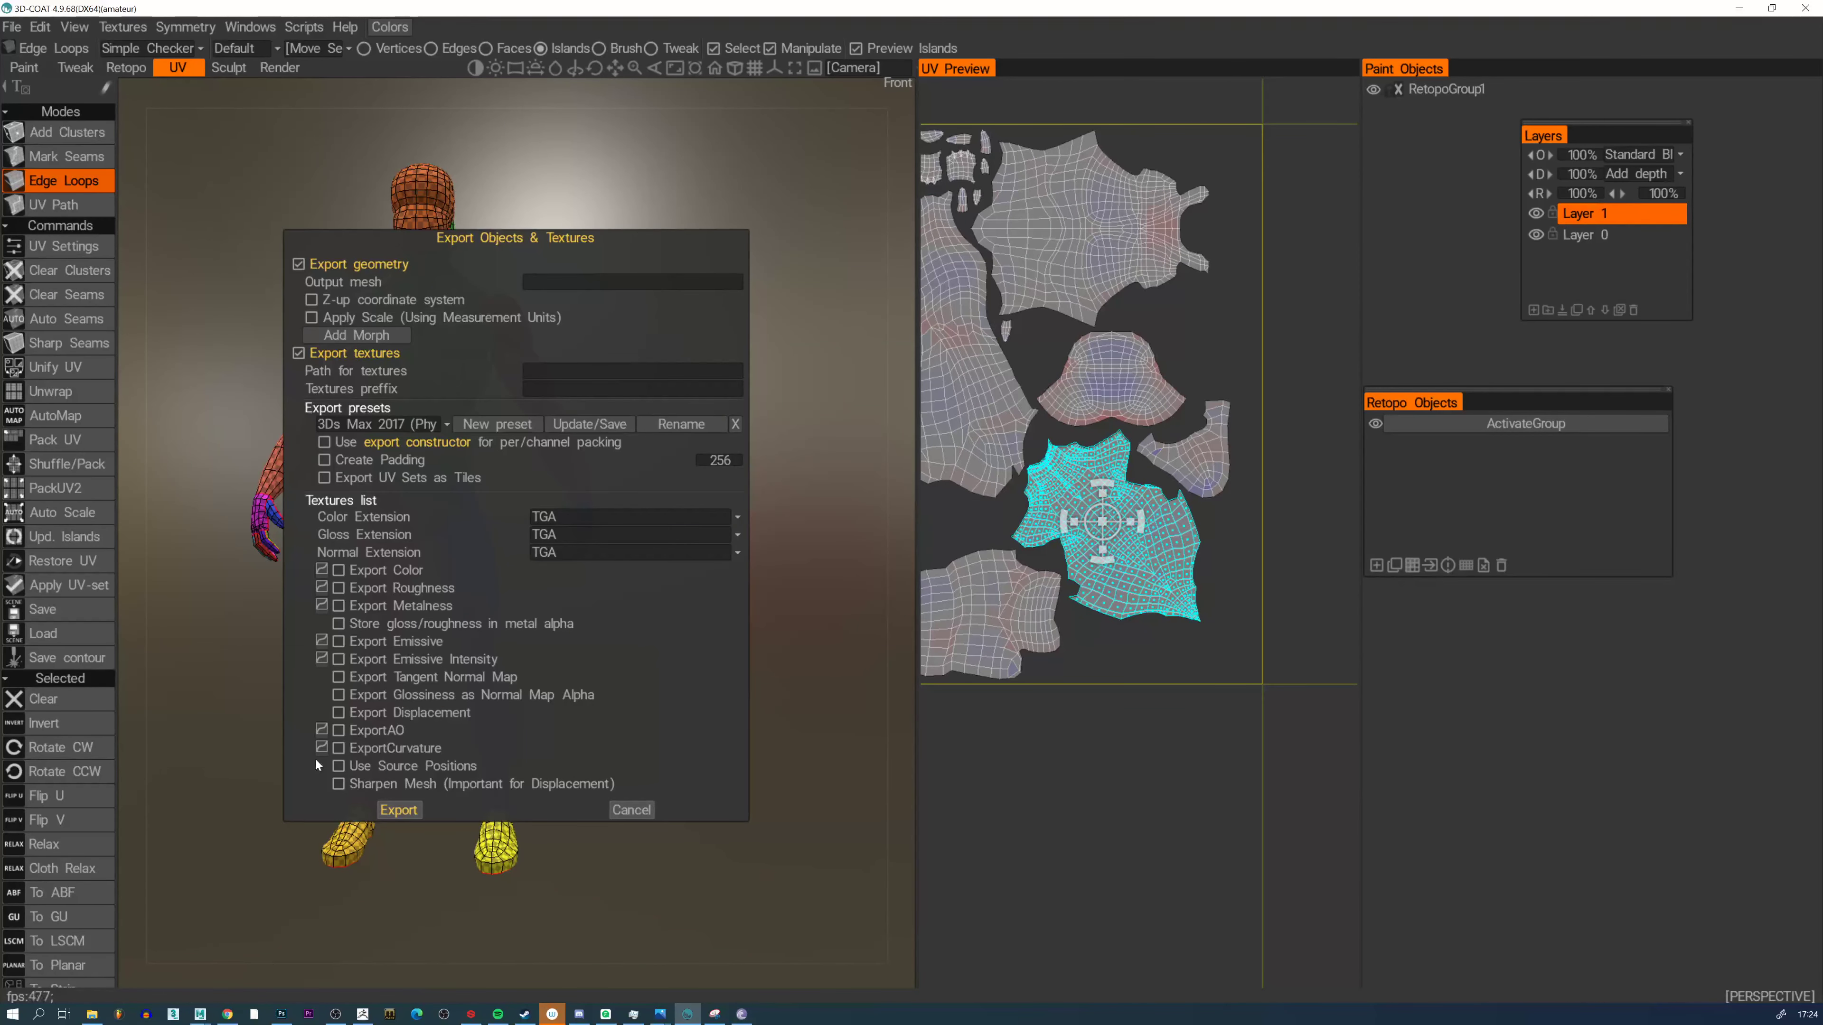
pyautogui.click(302, 354)
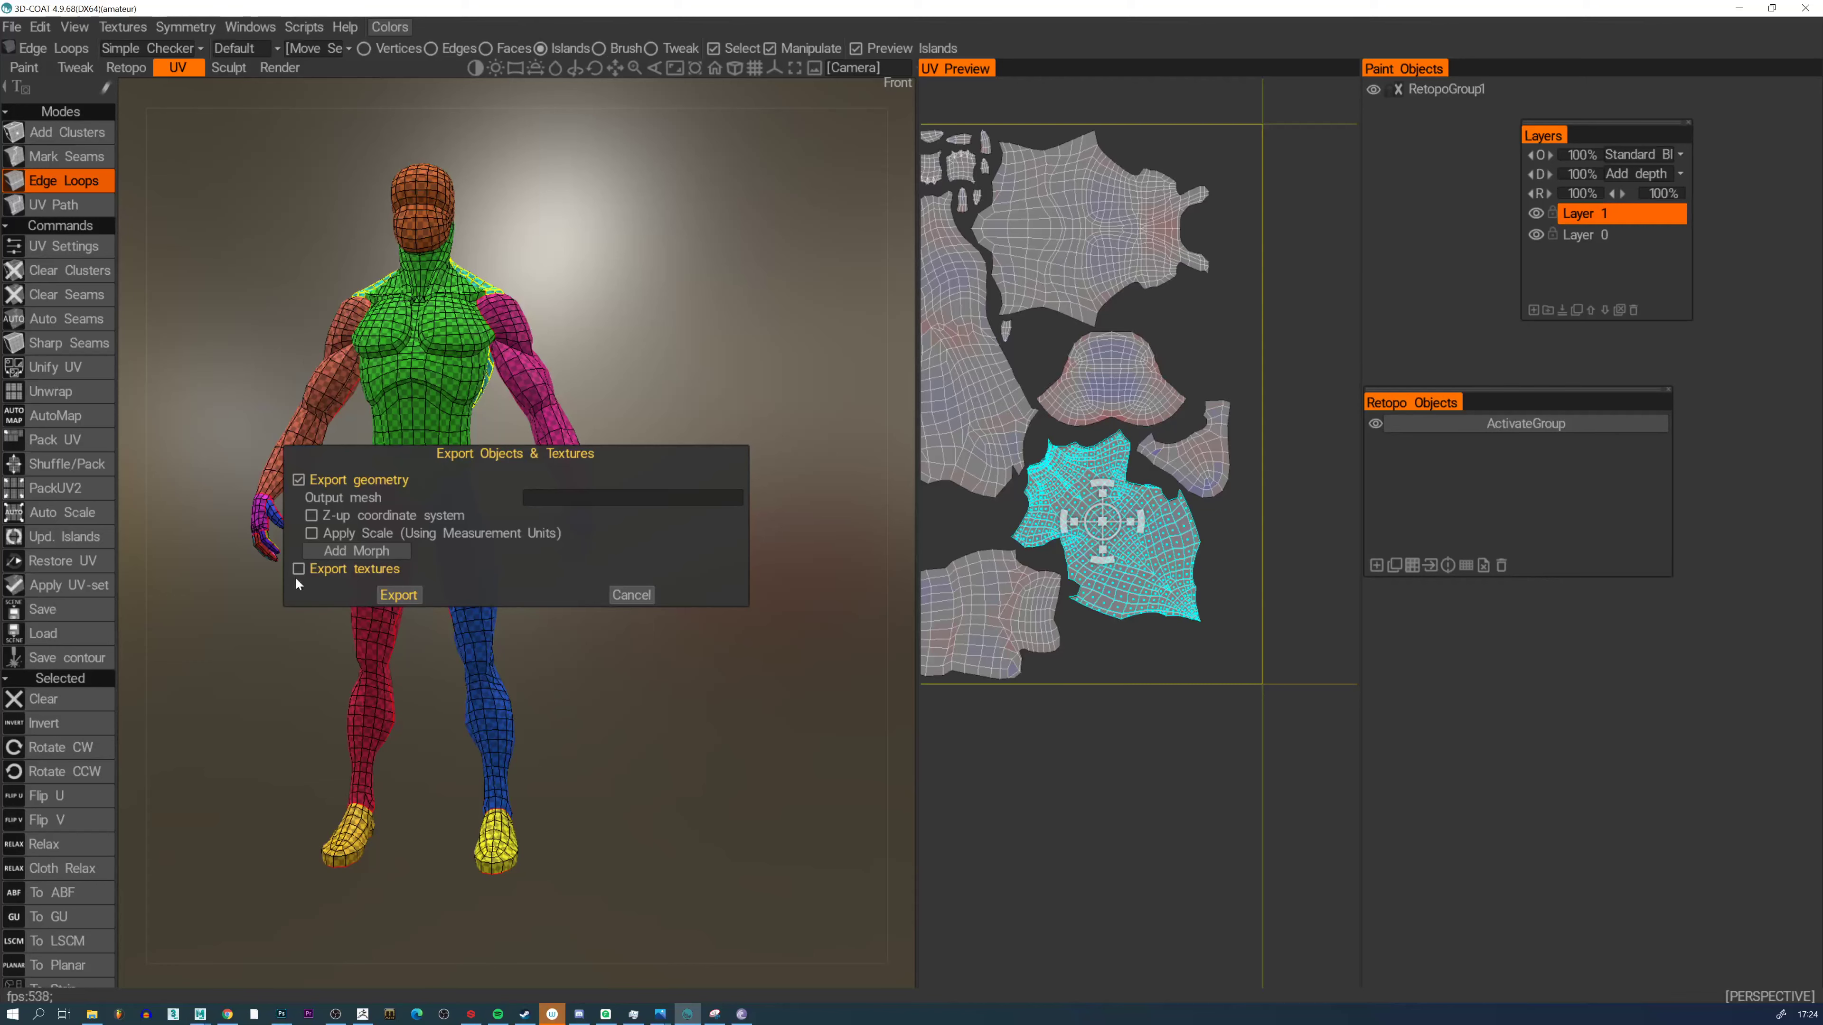
pyautogui.click(676, 498)
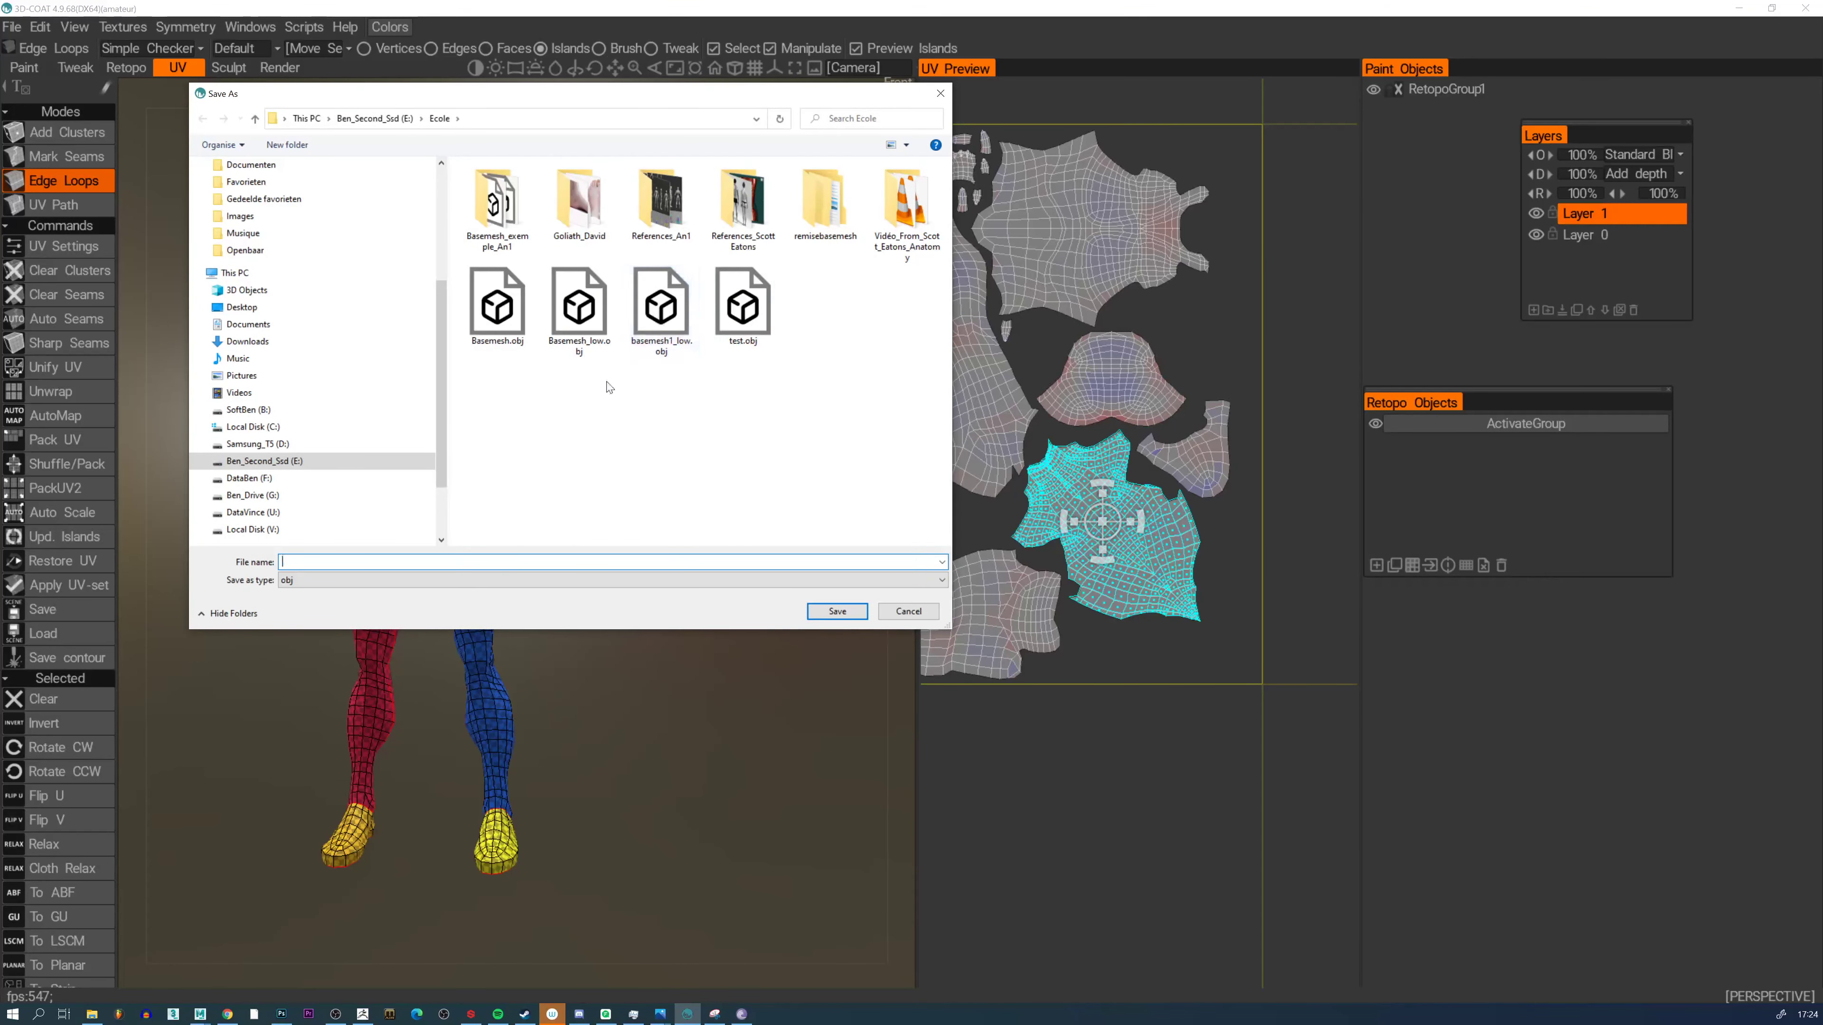
pyautogui.click(593, 321)
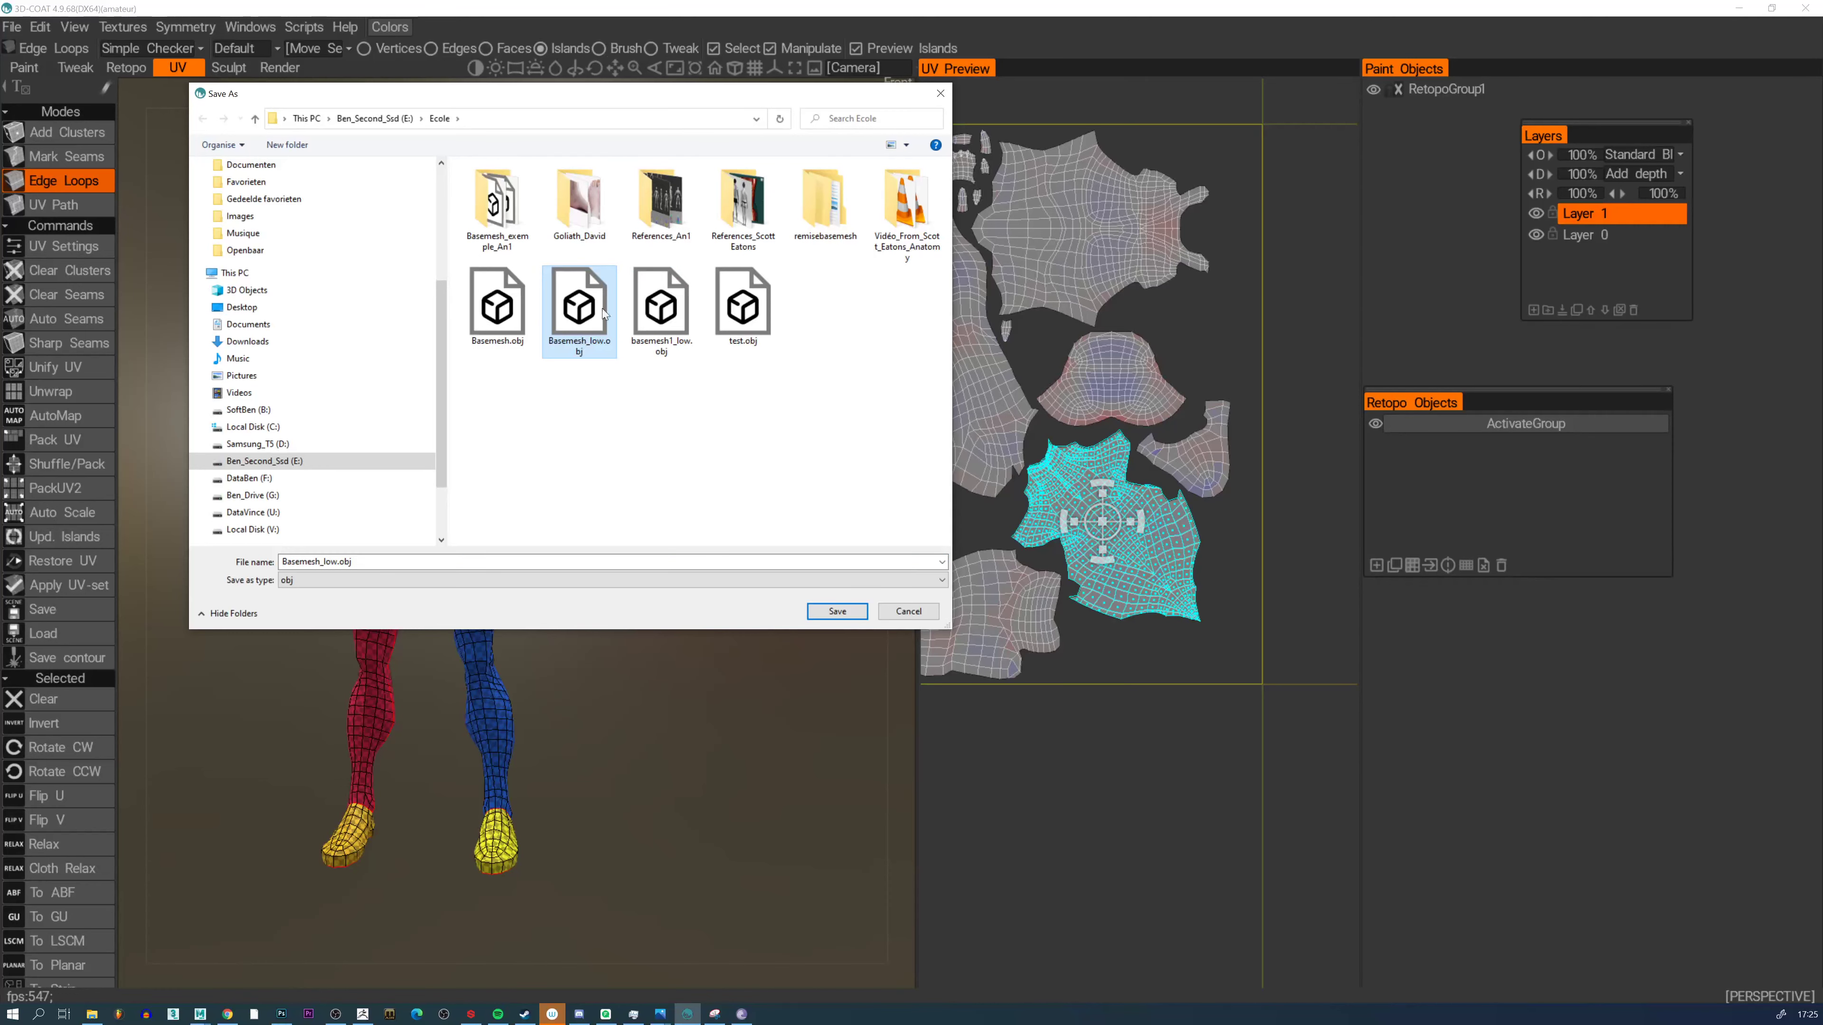
pyautogui.click(821, 612)
pyautogui.click(958, 511)
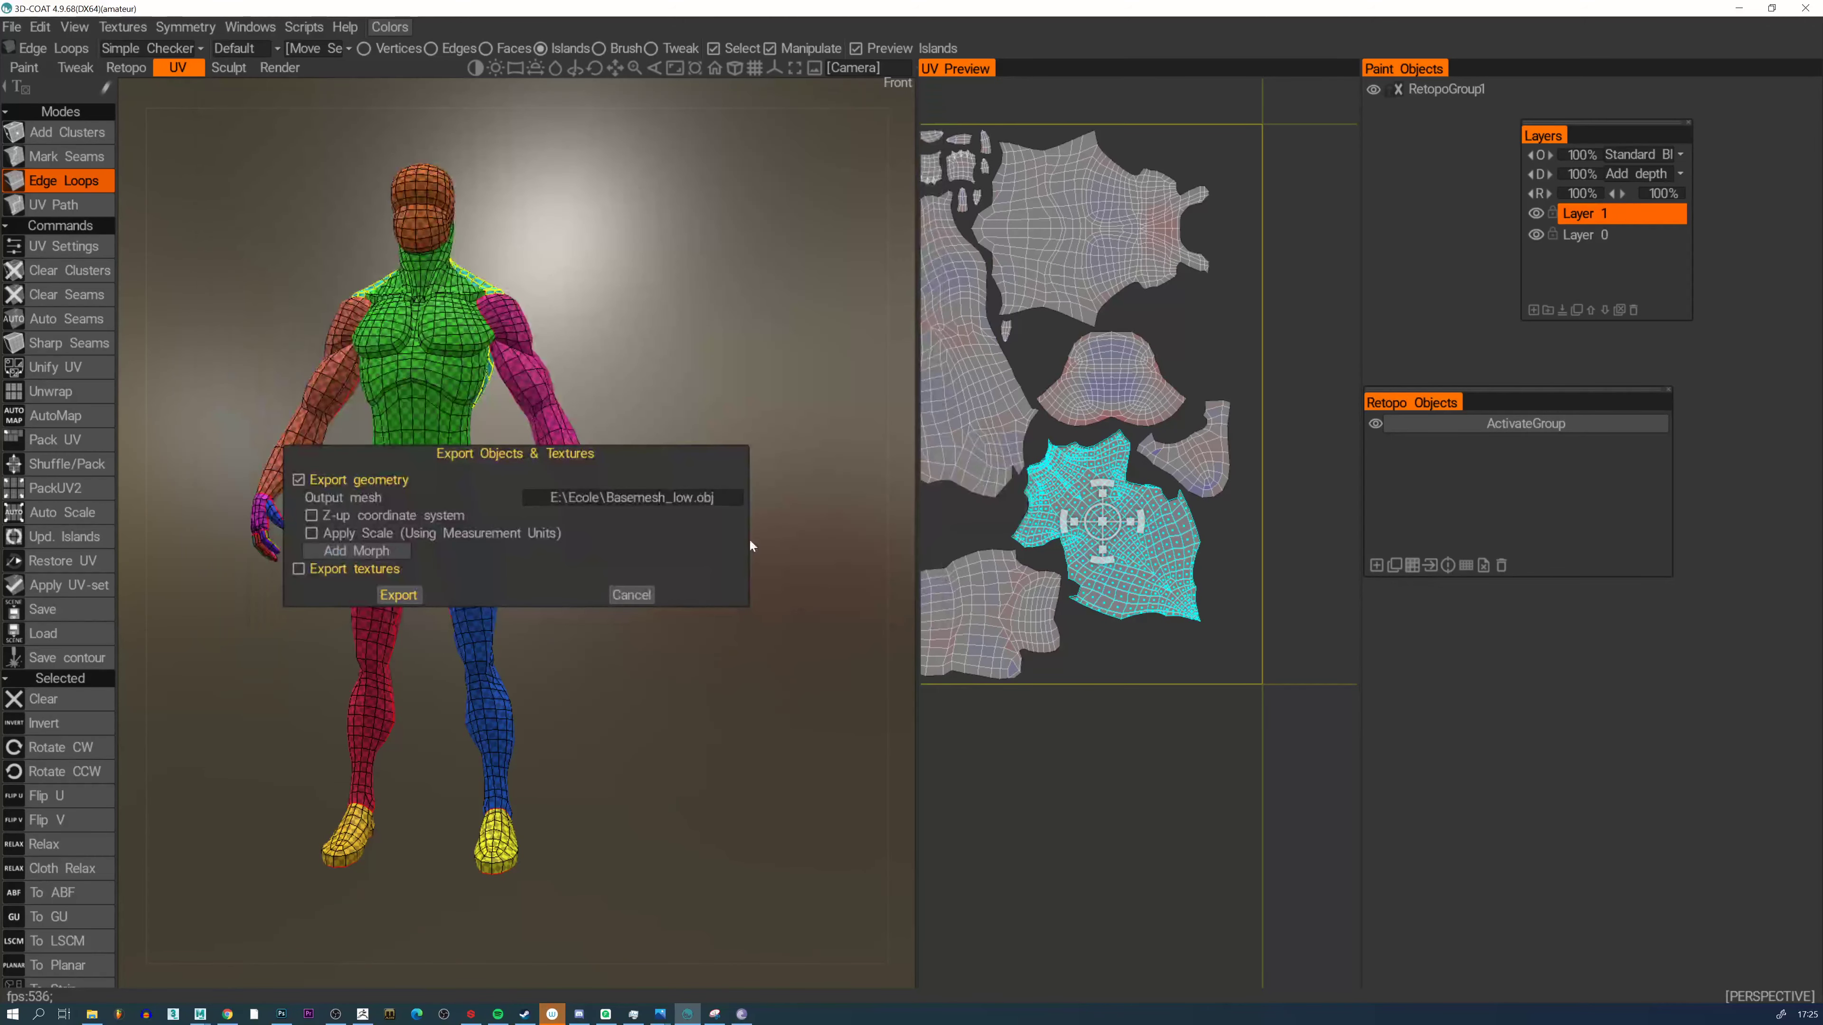
pyautogui.click(398, 594)
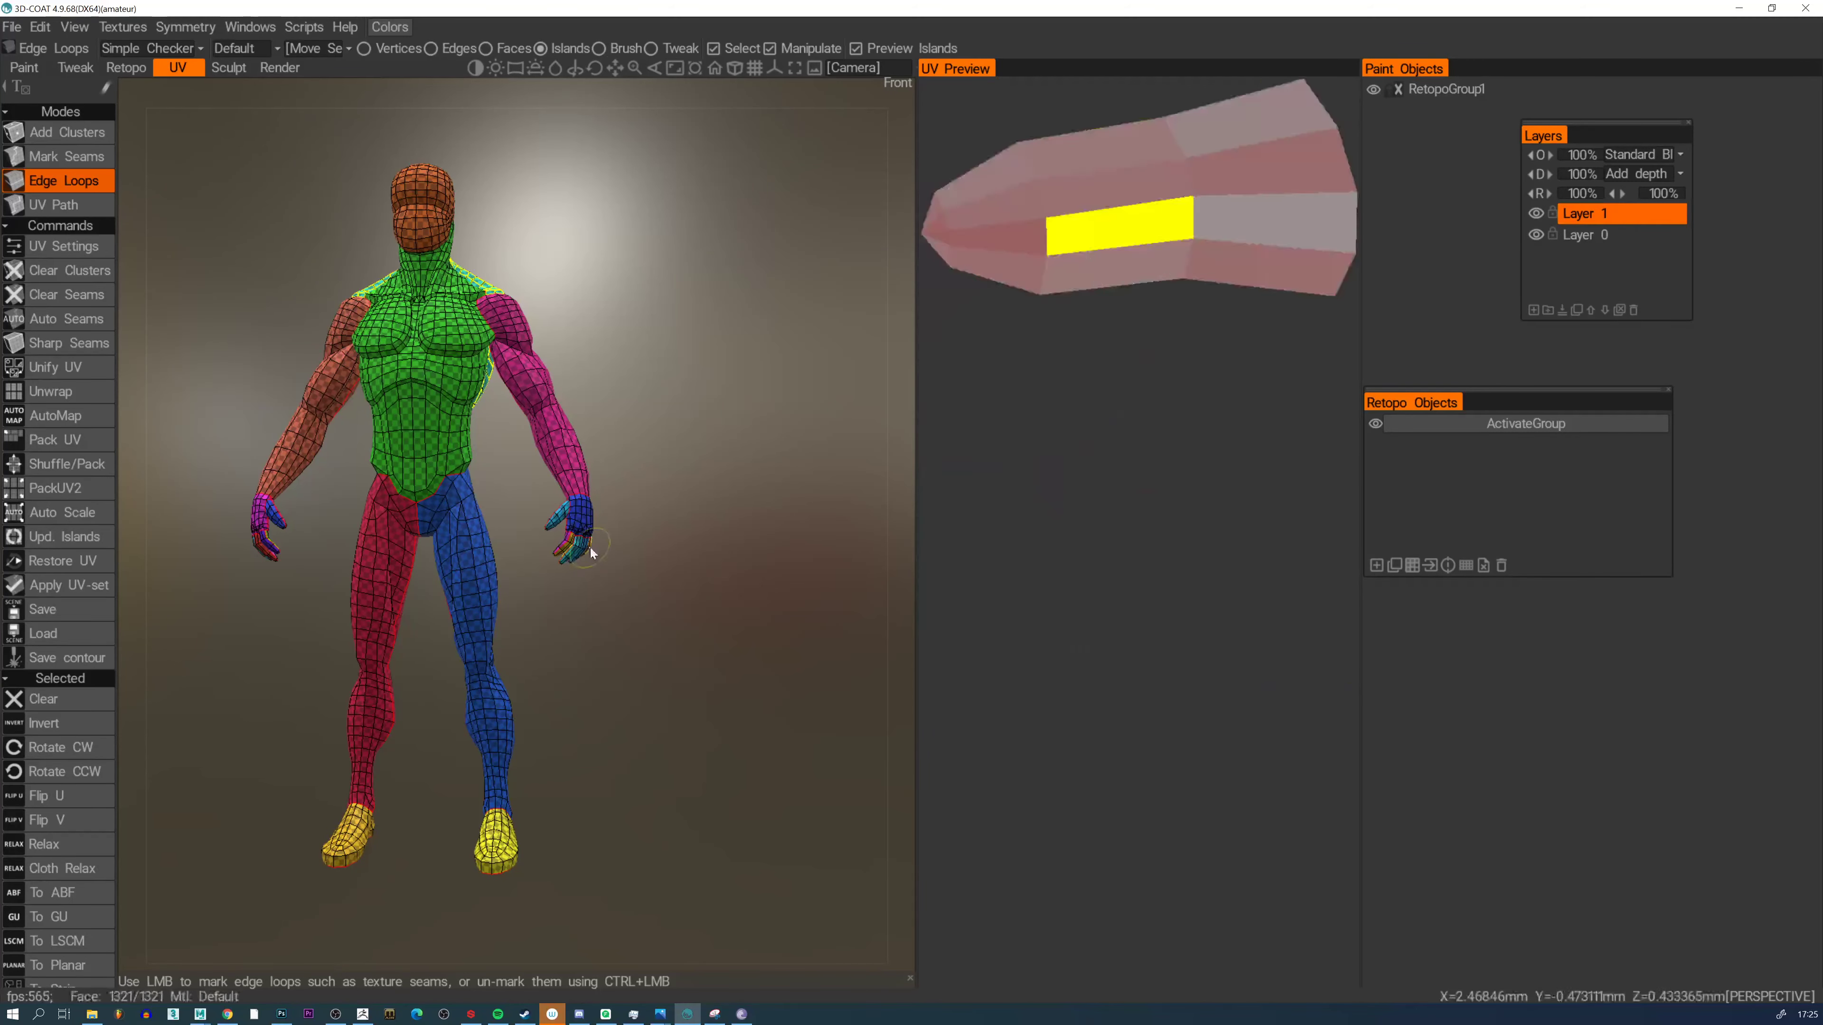
# Frame the full model, narrow the 3D viewport to enlarge the UV preview, and fit the whole UV layout in view
pyautogui.keyDown('alt'); pyautogui.moveTo(719, 662); pyautogui.dragTo(601, 649, button='right'); pyautogui.keyUp('alt')
pyautogui.keyDown('alt'); pyautogui.moveTo(596, 650); pyautogui.dragTo(558, 554, button='middle'); pyautogui.keyUp('alt')
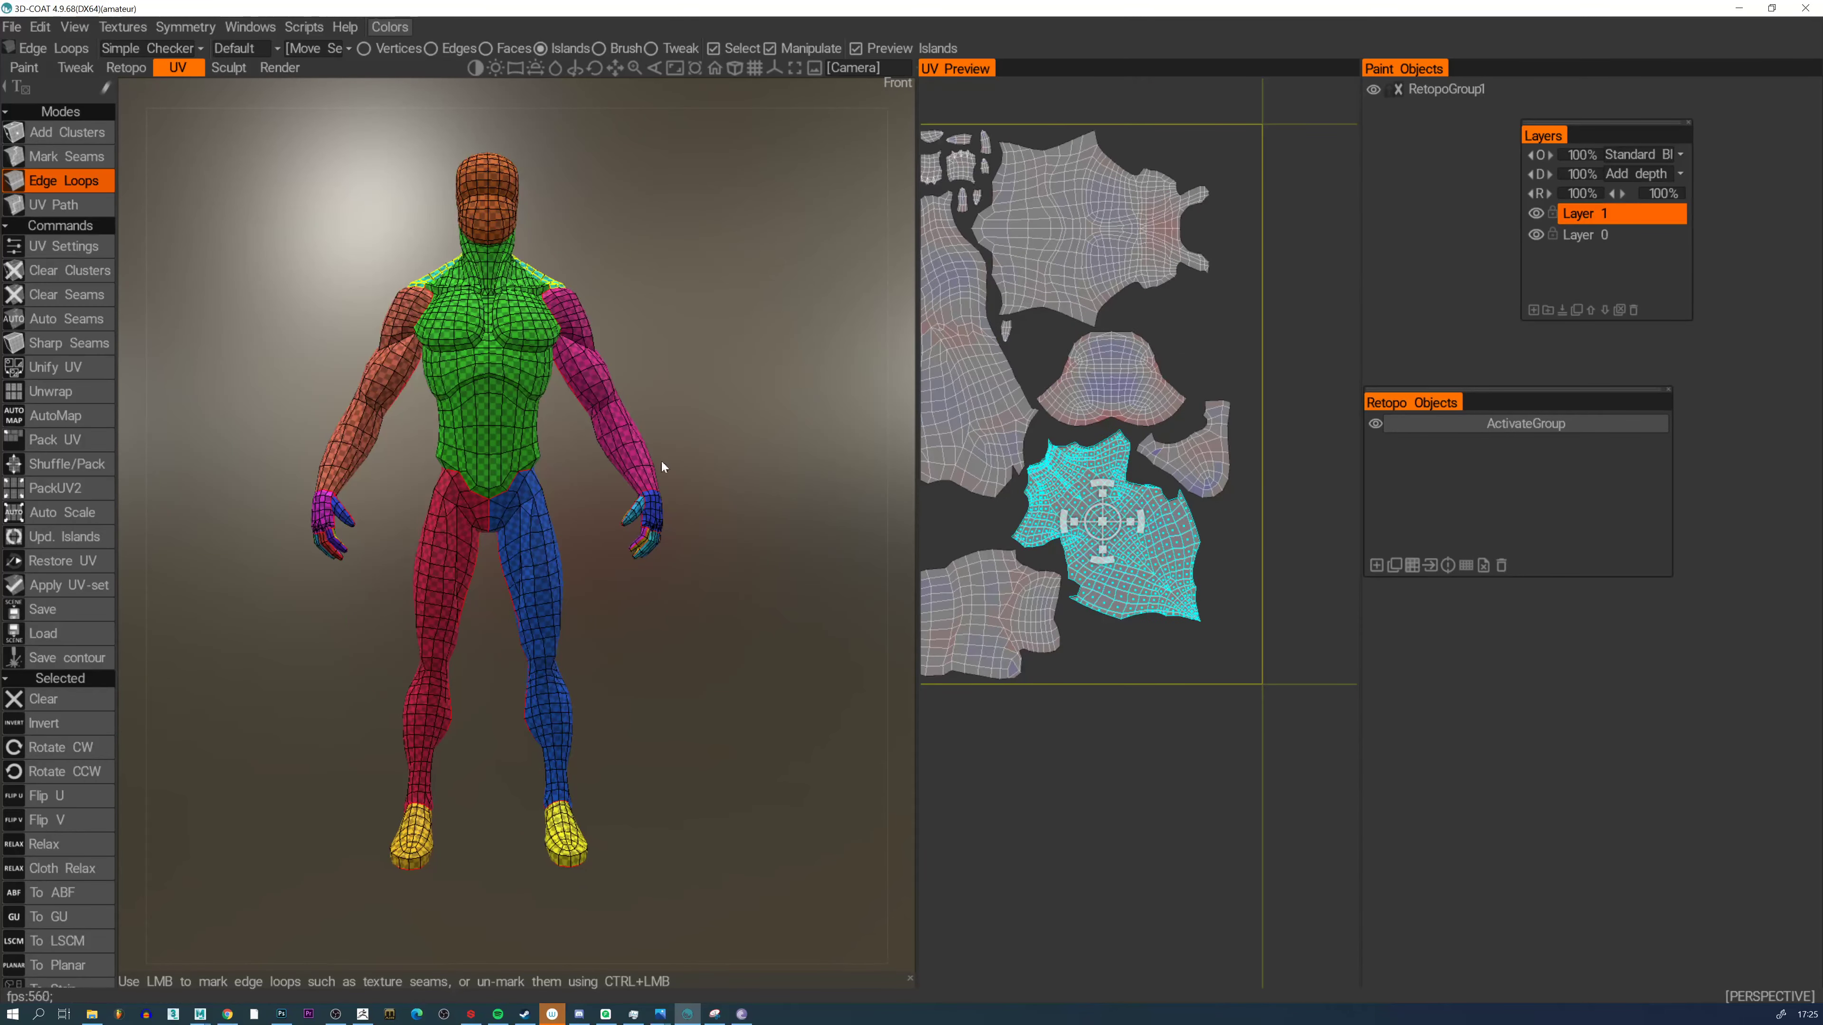
pyautogui.moveTo(914, 491); pyautogui.dragTo(655, 460)
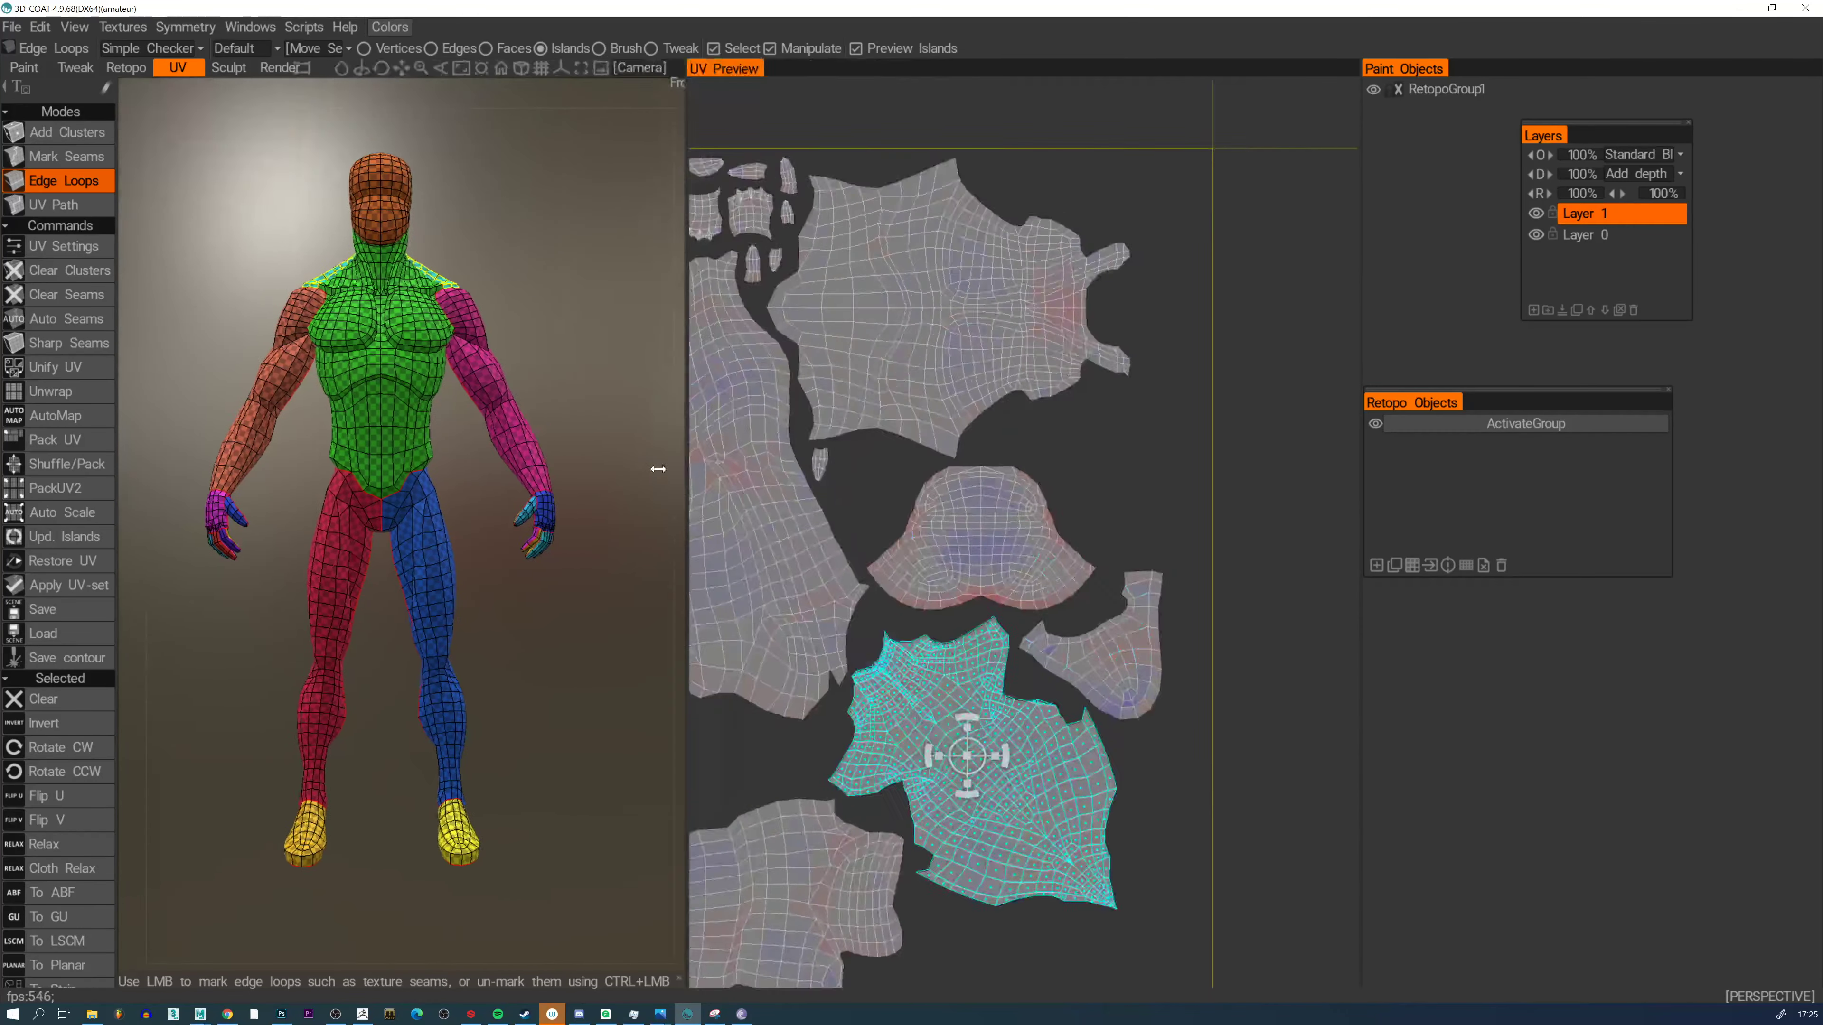
pyautogui.scroll(-6, 734, 511)
pyautogui.scroll(3, 933, 396)
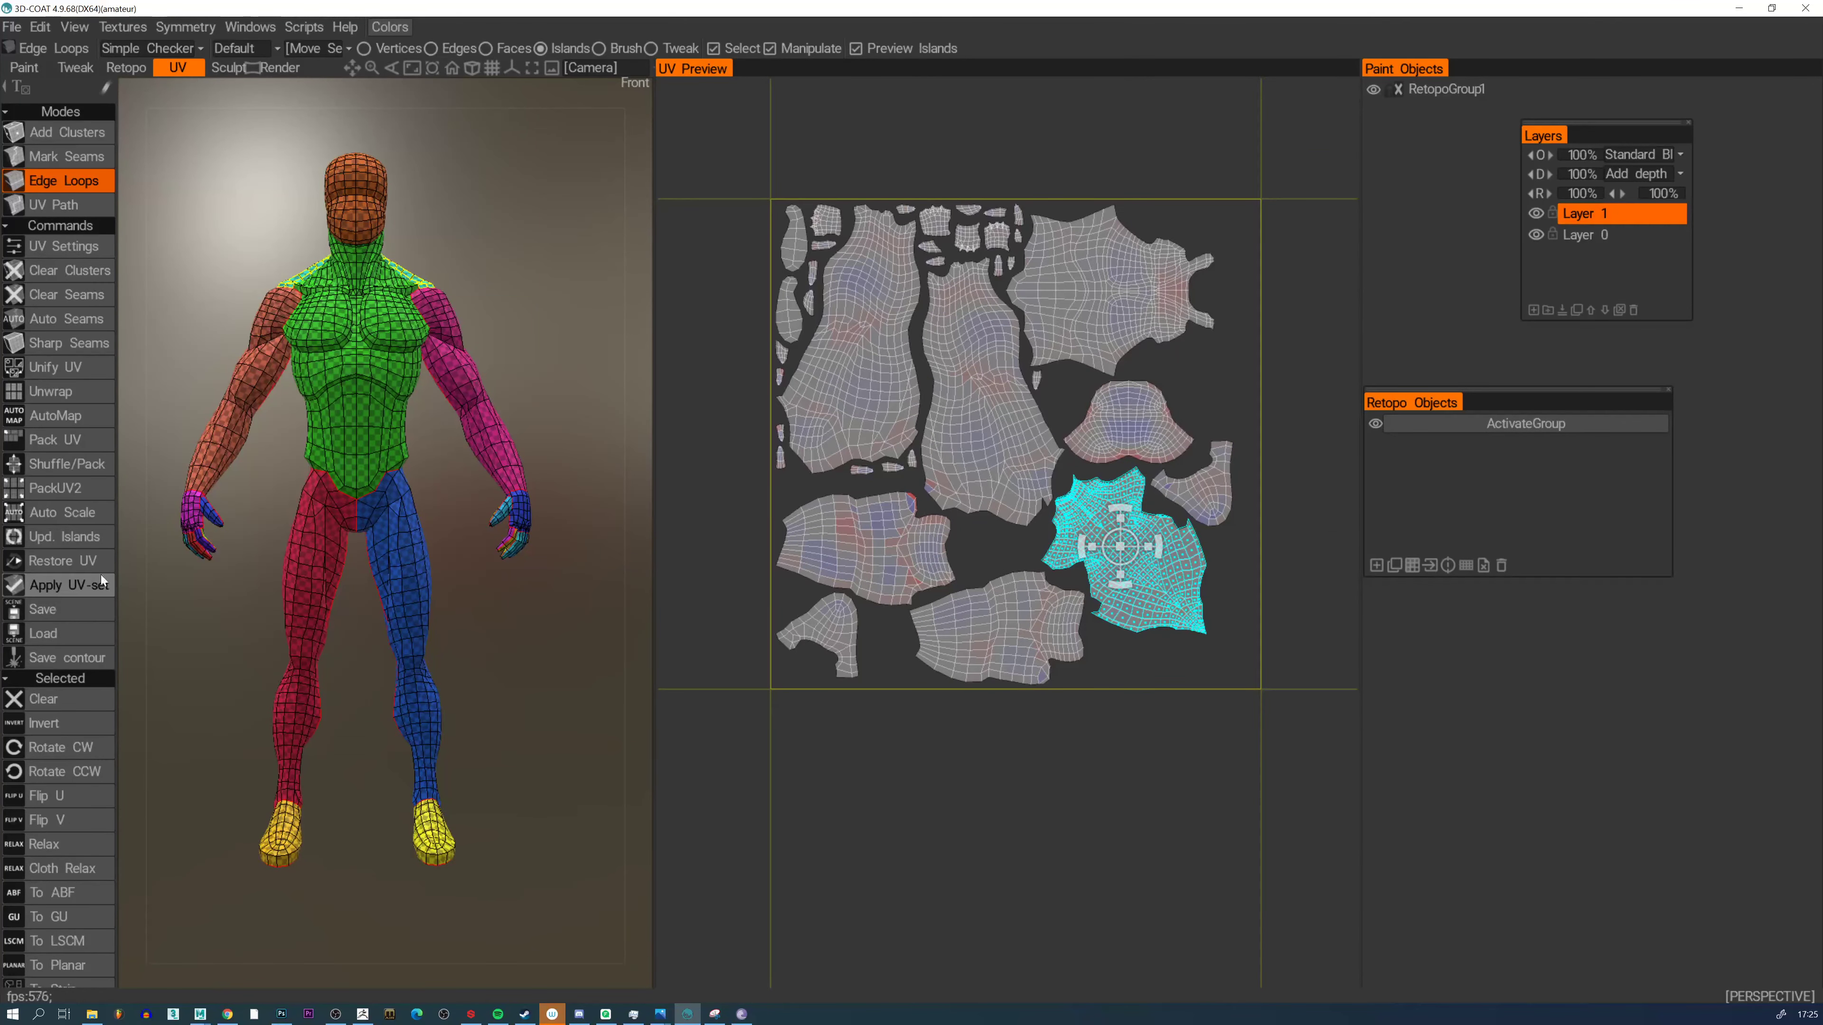
pyautogui.scroll(1, 927, 518)
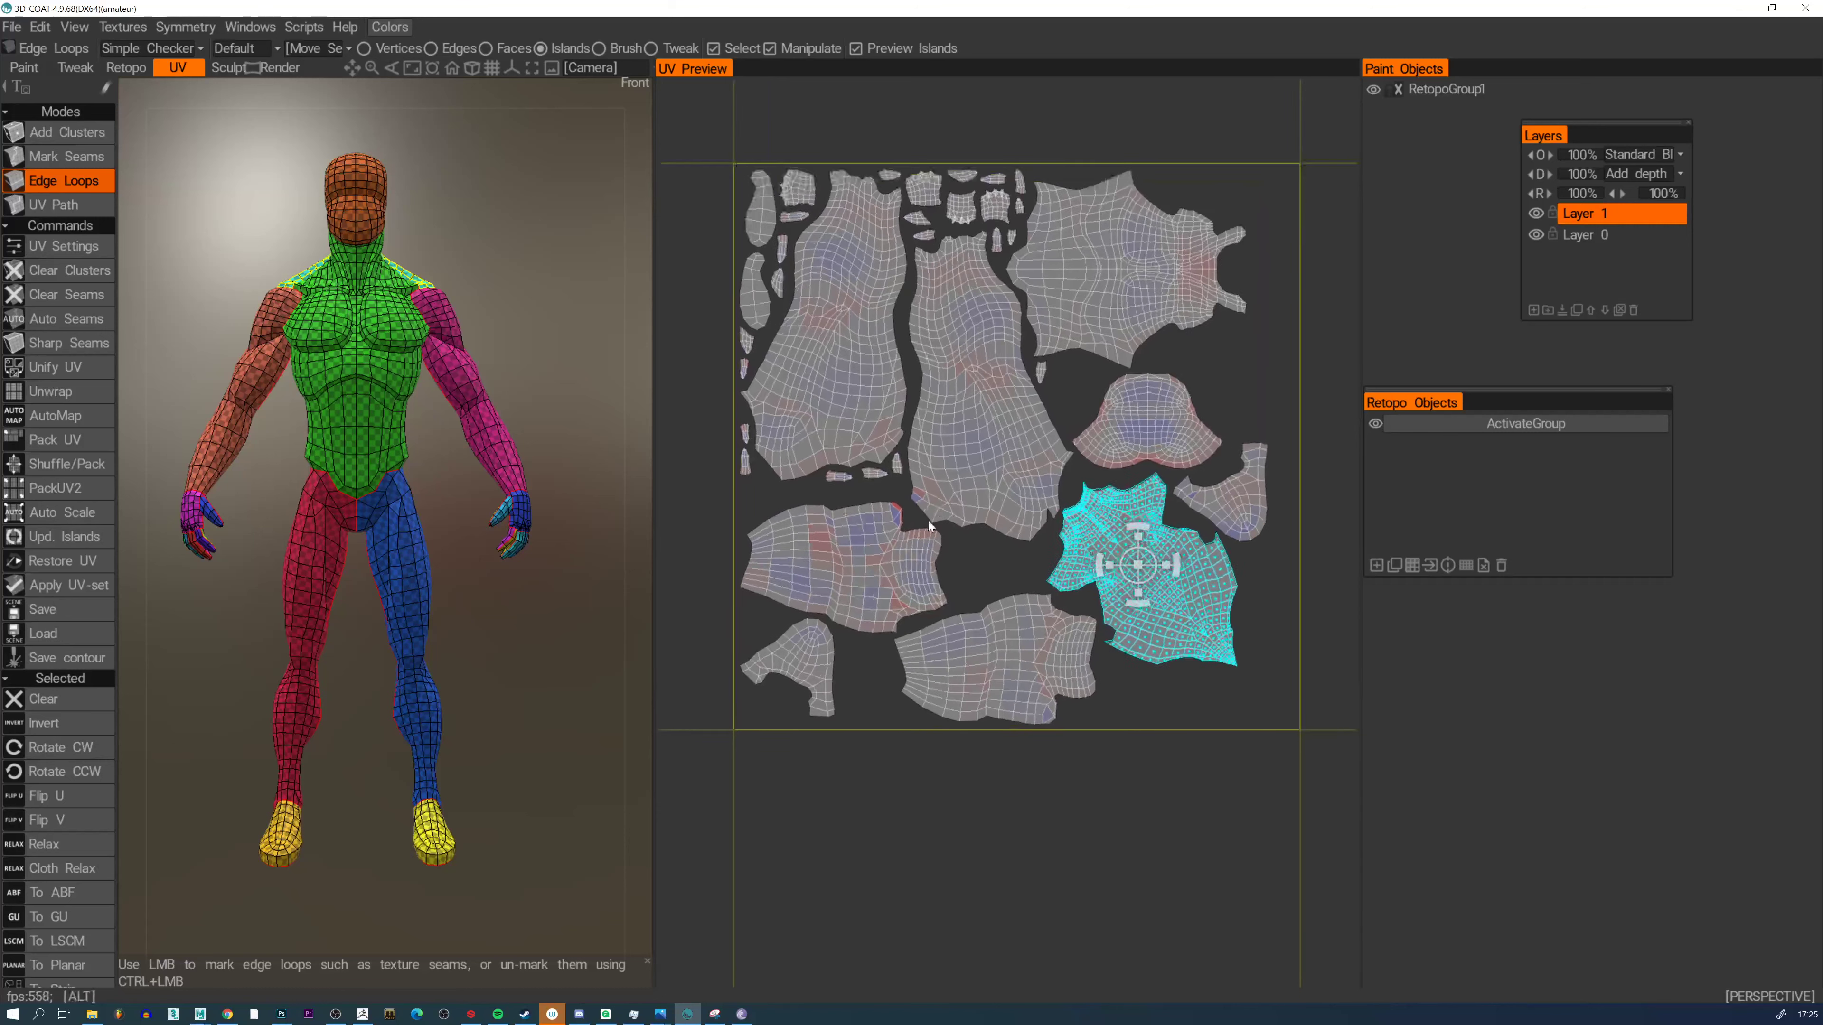
pyautogui.keyDown('alt'); pyautogui.moveTo(928, 521); pyautogui.dragTo(919, 507, button='right'); pyautogui.keyUp('alt')
pyautogui.keyDown('alt'); pyautogui.moveTo(920, 507); pyautogui.dragTo(900, 542, button='middle'); pyautogui.keyUp('alt')
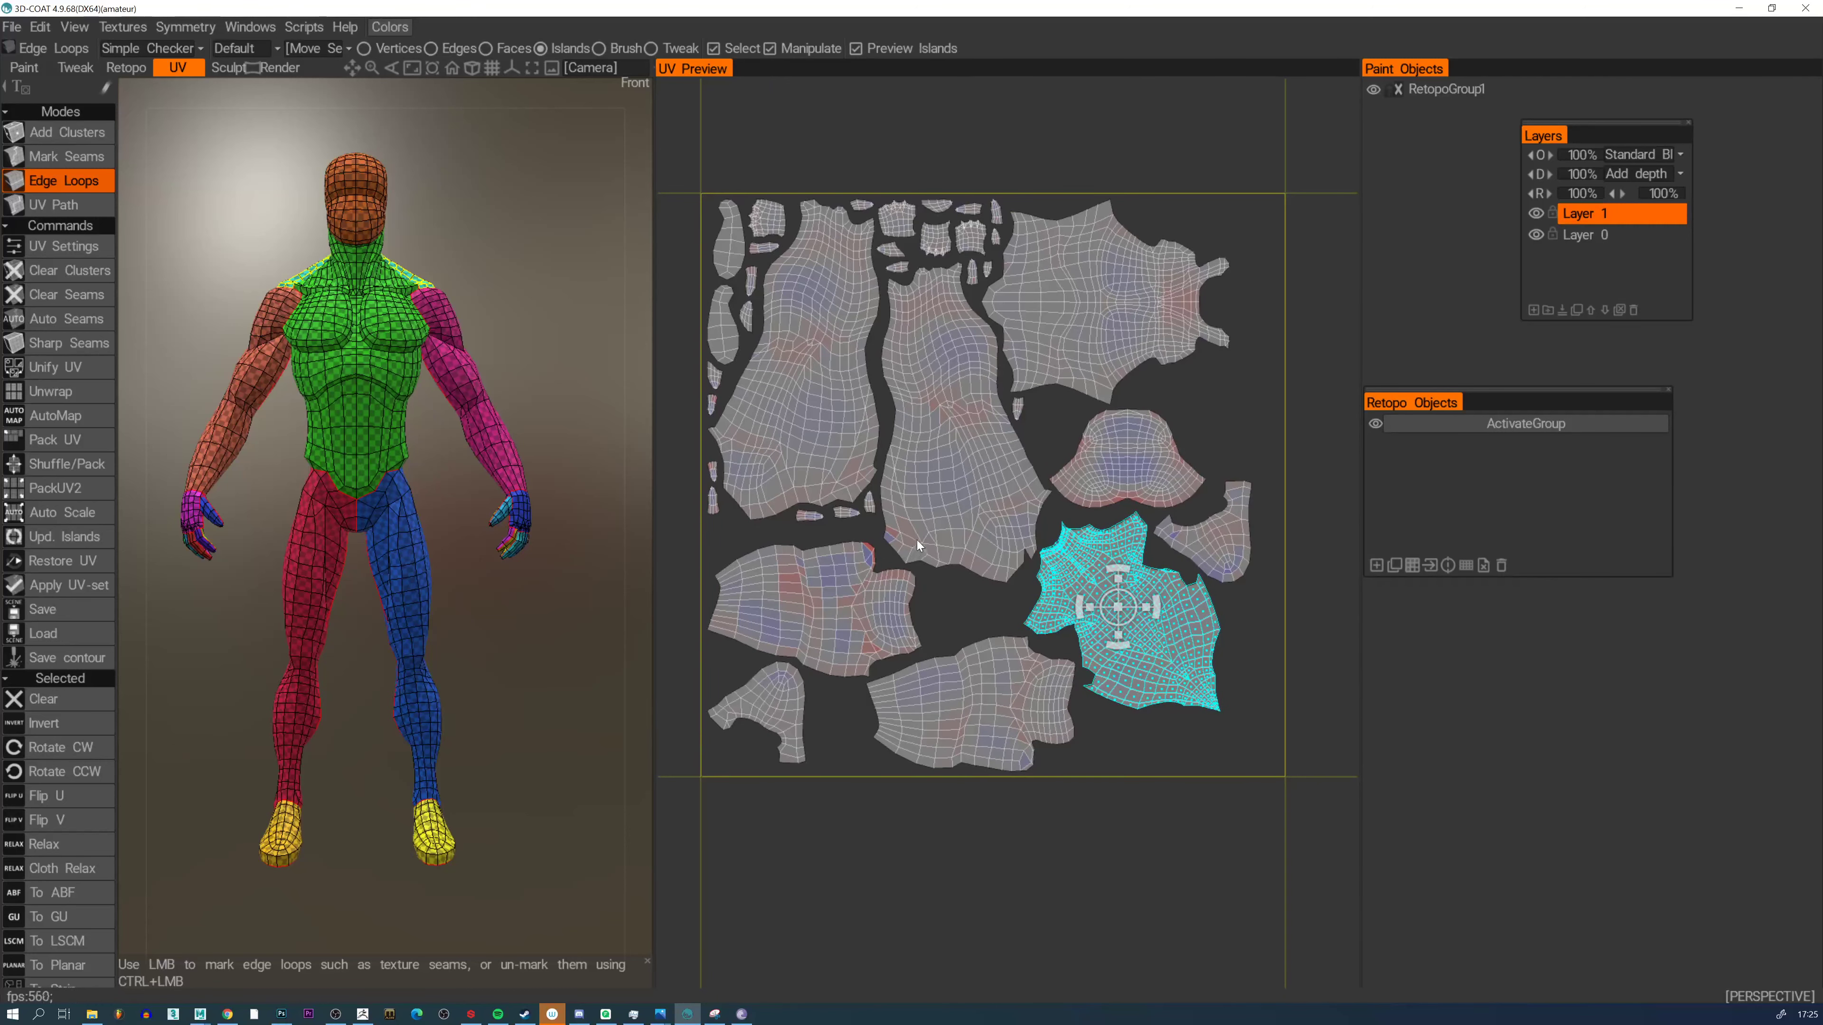